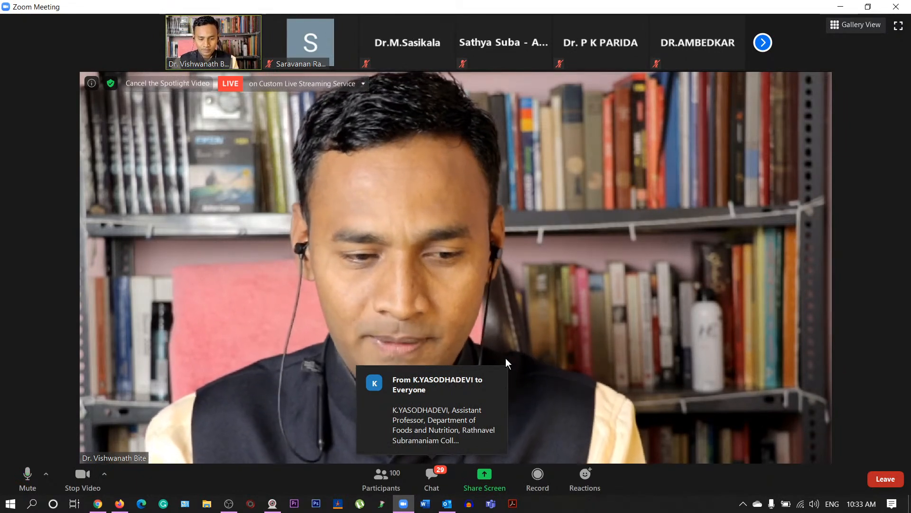
- Pick the Google - Google Chrome window and start sharing it in Zoom
{"action": "left_click", "coordinate": [485, 476]}
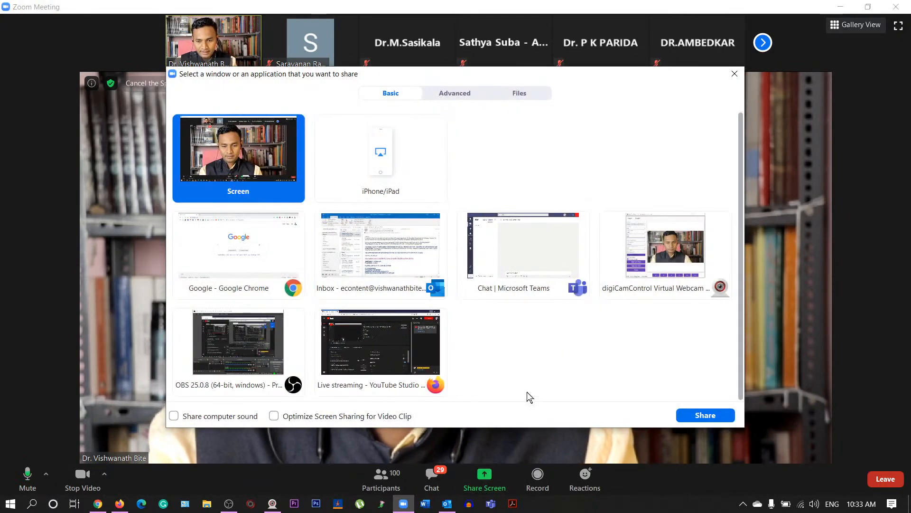
{"action": "left_click", "coordinate": [257, 348]}
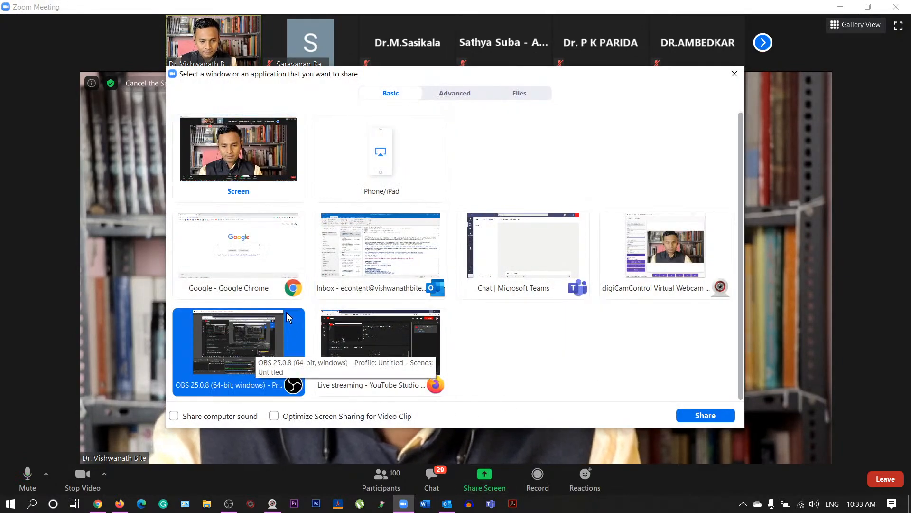
{"action": "left_click", "coordinate": [260, 270]}
{"action": "left_click", "coordinate": [685, 420]}
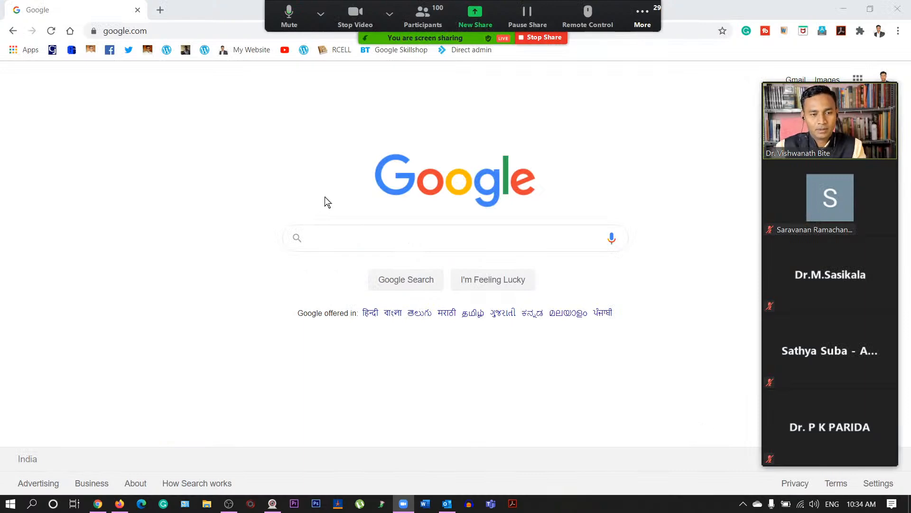
- Search Google for 'moodle'
{"action": "left_click", "coordinate": [326, 244]}
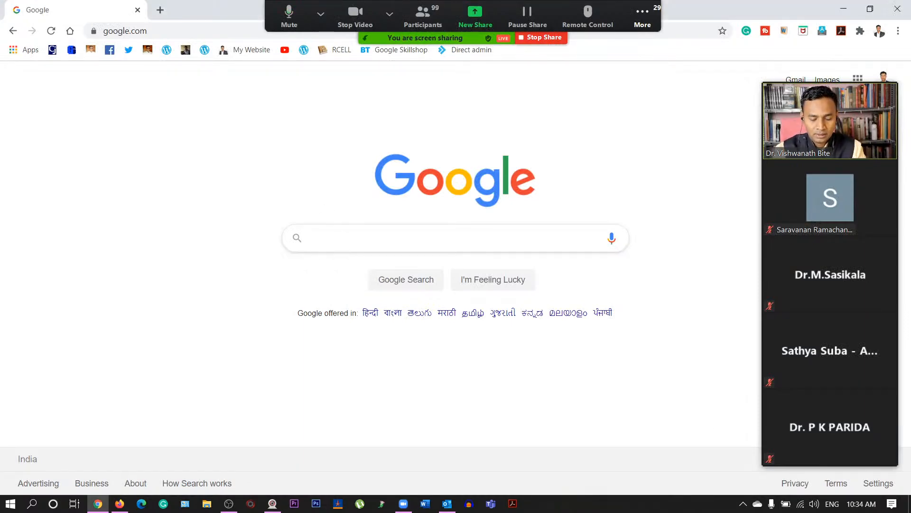
{"action": "type", "text": "moodle"}
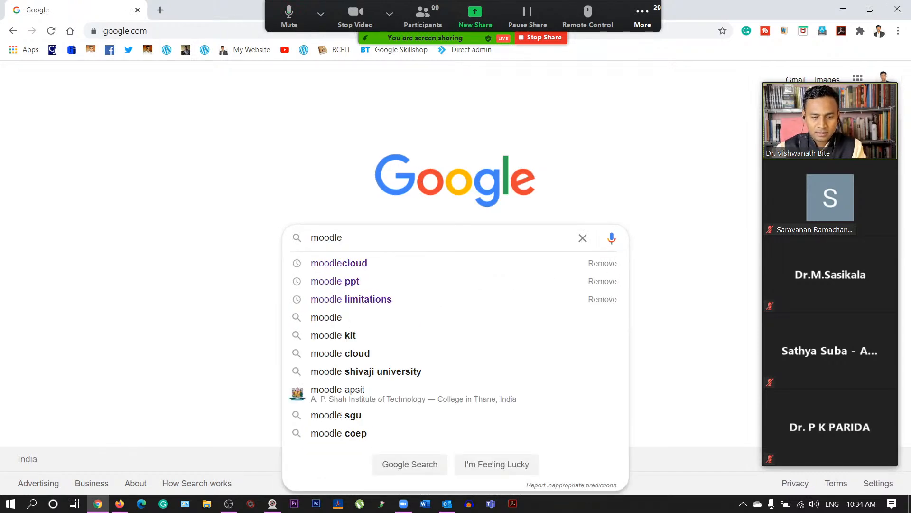
{"action": "key", "text": "Return"}
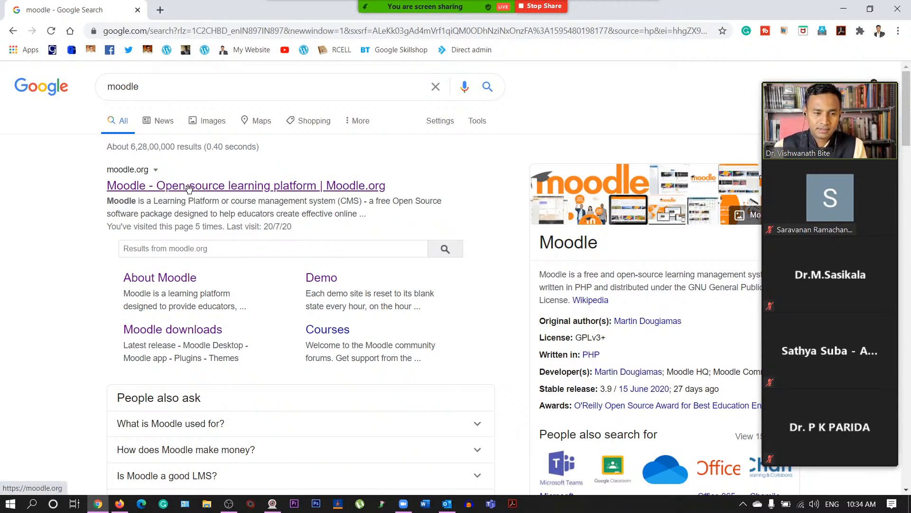
- Load moodle.org from the address bar
{"action": "left_click", "coordinate": [138, 33]}
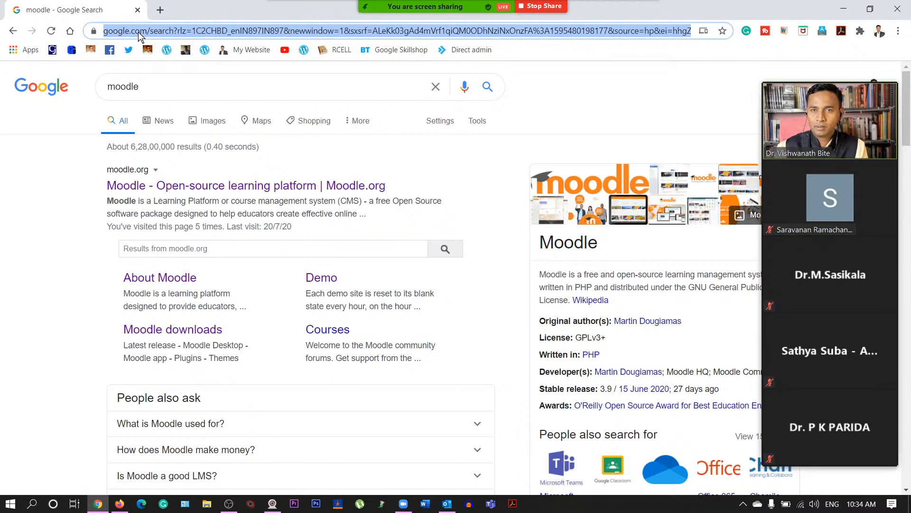
{"action": "type", "text": "moodl"}
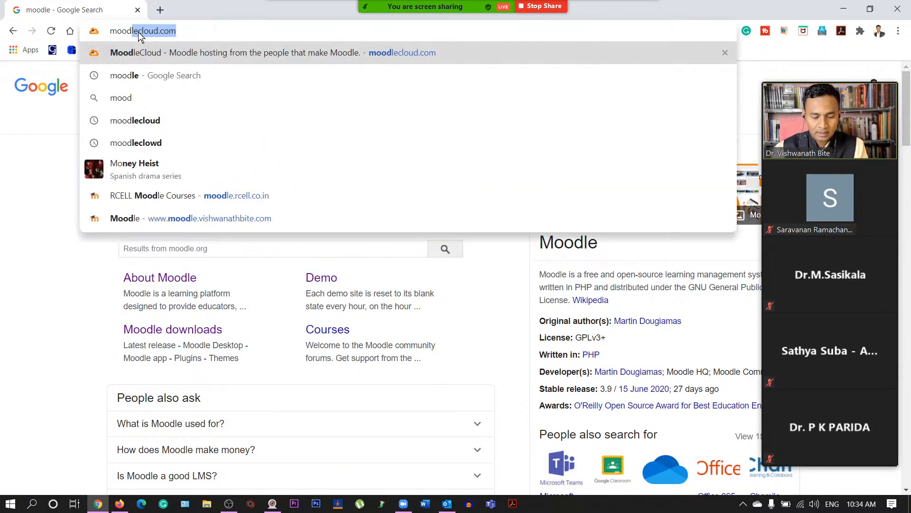
{"action": "type", "text": "e.org"}
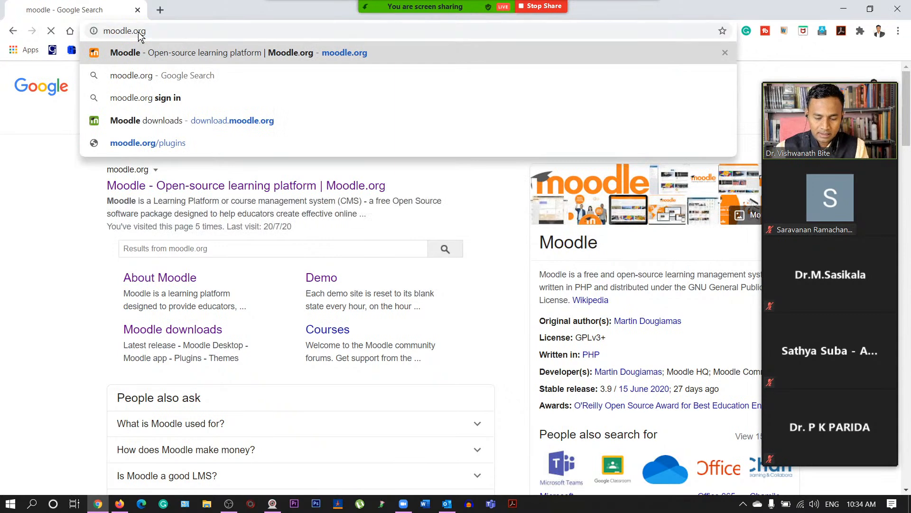
{"action": "key", "text": "Return"}
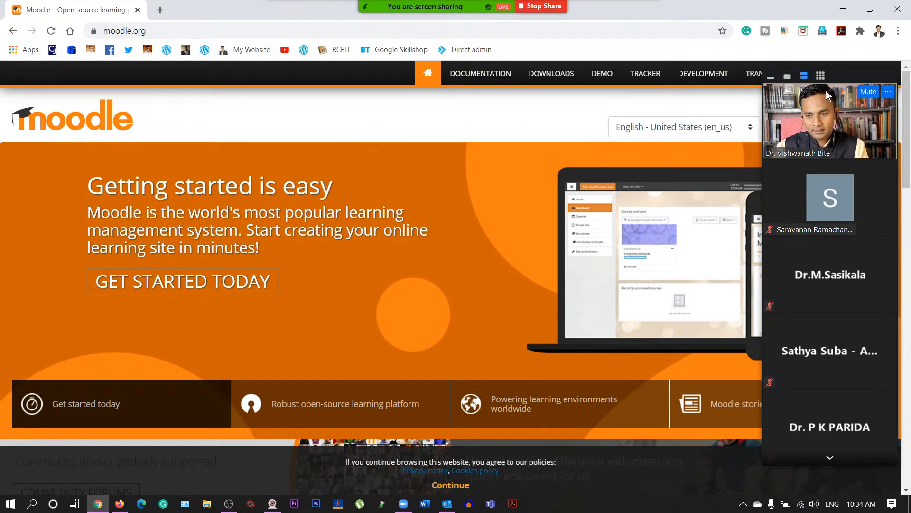
- Tuck Zoom's speaker video aside, skim the moodle.org home page, then go to DOWNLOADS
{"action": "left_click", "coordinate": [788, 76]}
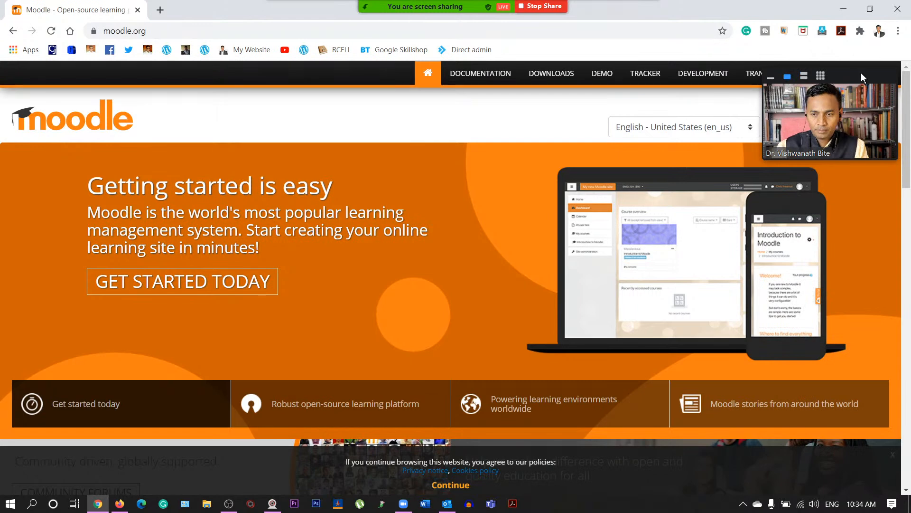
{"action": "left_click_drag", "start_coordinate": [862, 74], "coordinate": [870, 11]}
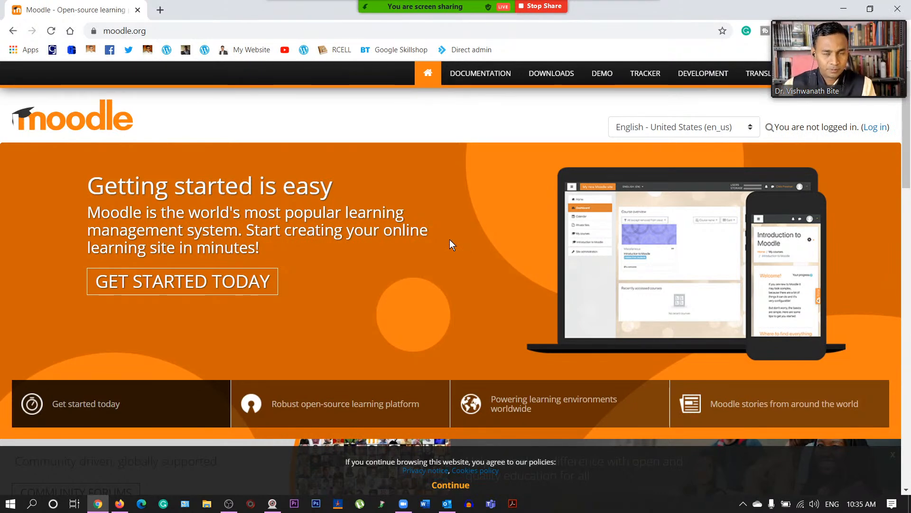
{"action": "scroll", "coordinate": [411, 293], "scroll_direction": "down", "scroll_amount": 15}
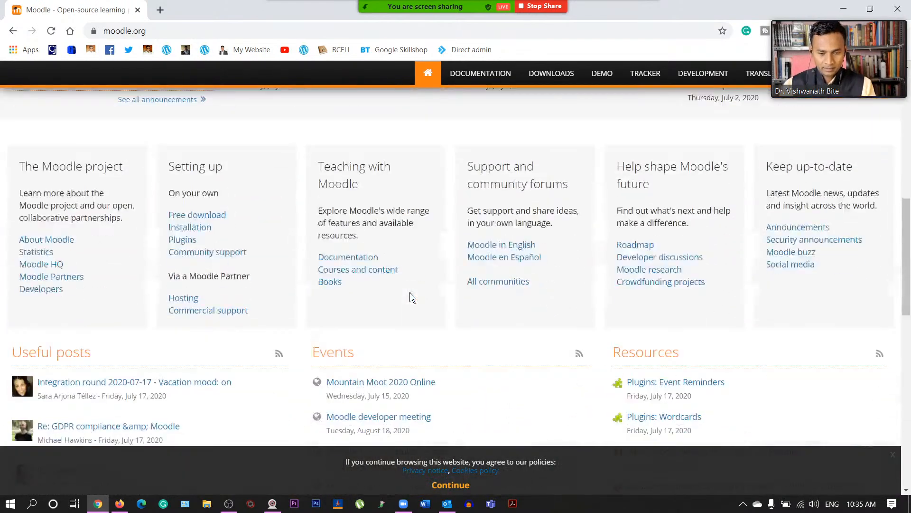
{"action": "scroll", "coordinate": [409, 294], "scroll_direction": "down", "scroll_amount": 8}
{"action": "scroll", "coordinate": [409, 296], "scroll_direction": "up", "scroll_amount": 1}
{"action": "scroll", "coordinate": [409, 297], "scroll_direction": "up", "scroll_amount": 20}
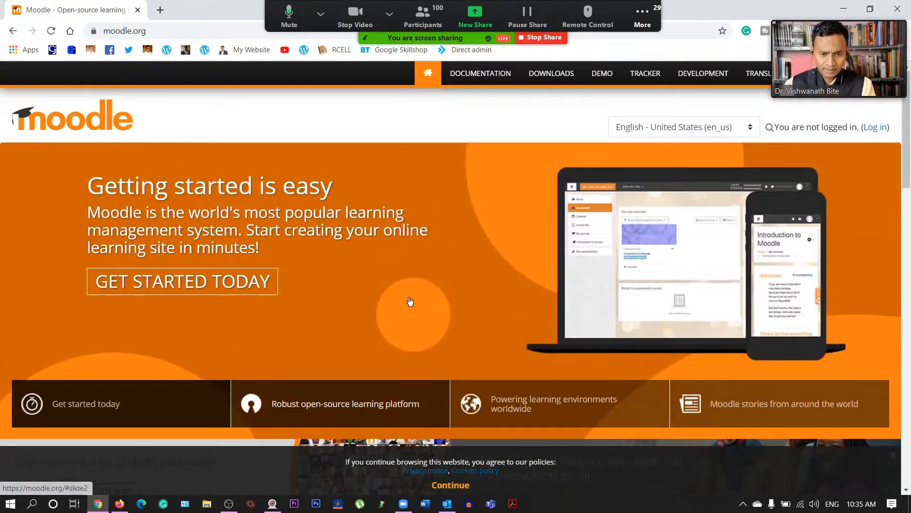
{"action": "scroll", "coordinate": [408, 296], "scroll_direction": "down", "scroll_amount": 5}
{"action": "scroll", "coordinate": [410, 301], "scroll_direction": "down", "scroll_amount": 5}
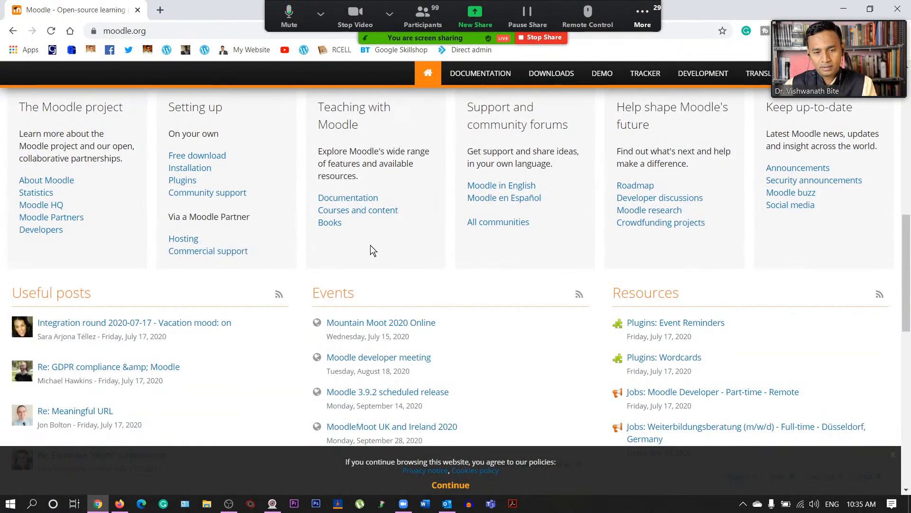
{"action": "scroll", "coordinate": [371, 245], "scroll_direction": "up", "scroll_amount": 10}
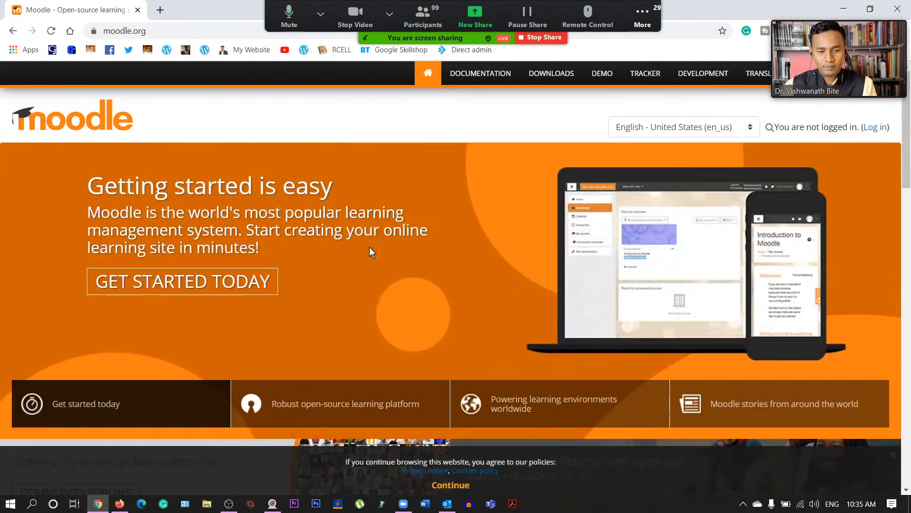
{"action": "left_click", "coordinate": [543, 76]}
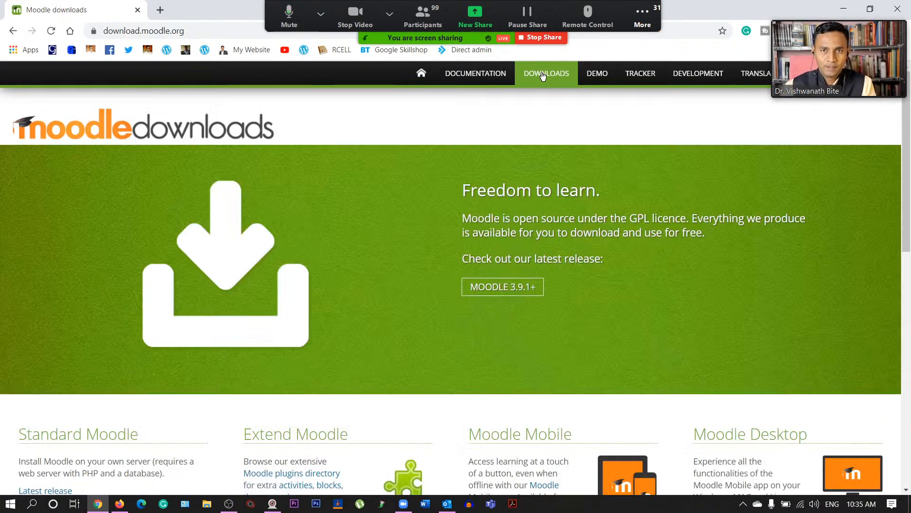
- Scroll down to the Standard, Extend, Mobile and Desktop Moodle download options
{"action": "scroll", "coordinate": [543, 76], "scroll_direction": "down", "scroll_amount": 4}
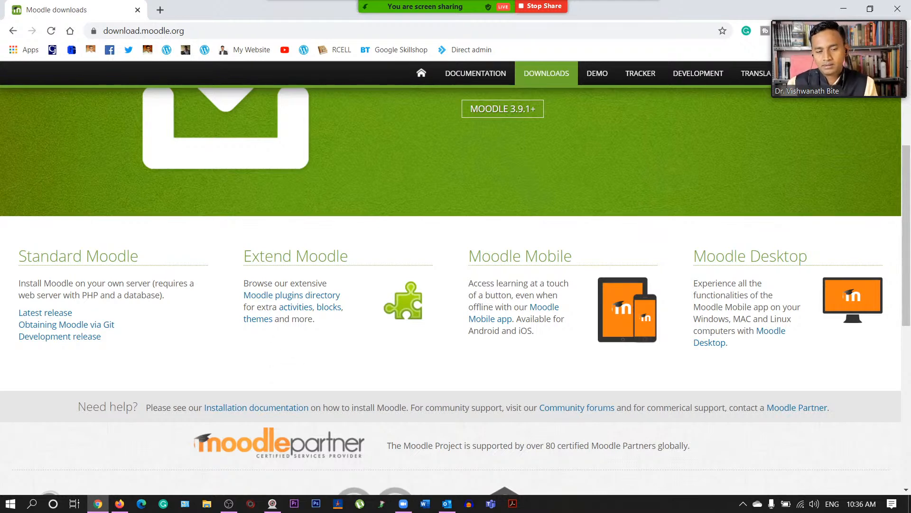
- Open the Moodle plugins directory and browse plugins like Collapsed Topics, Moove, Grid Format and Attendance
{"action": "left_click", "coordinate": [309, 297]}
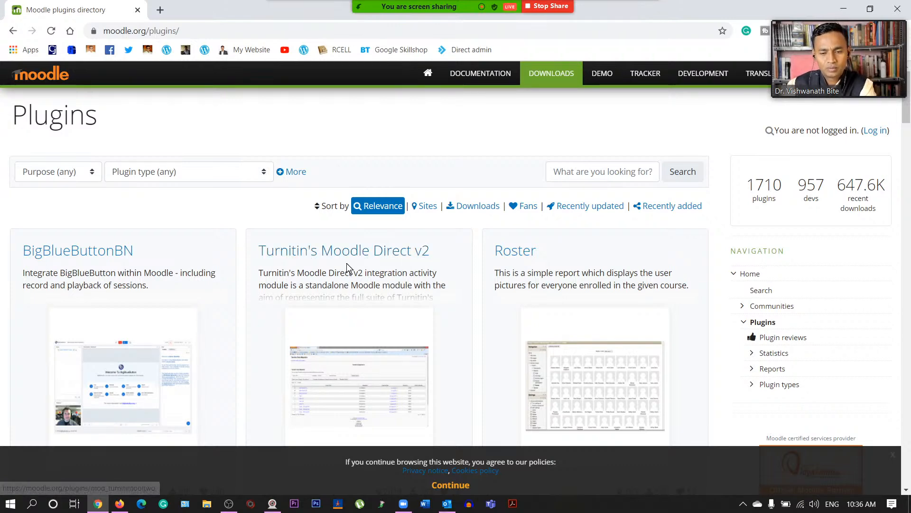
{"action": "scroll", "coordinate": [353, 260], "scroll_direction": "down", "scroll_amount": 1}
{"action": "scroll", "coordinate": [359, 266], "scroll_direction": "down", "scroll_amount": 4}
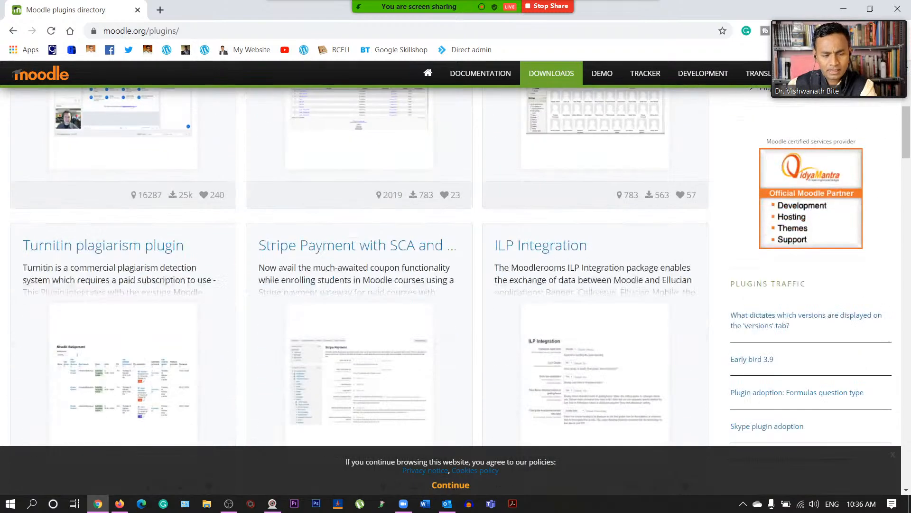
{"action": "scroll", "coordinate": [378, 273], "scroll_direction": "down", "scroll_amount": 6}
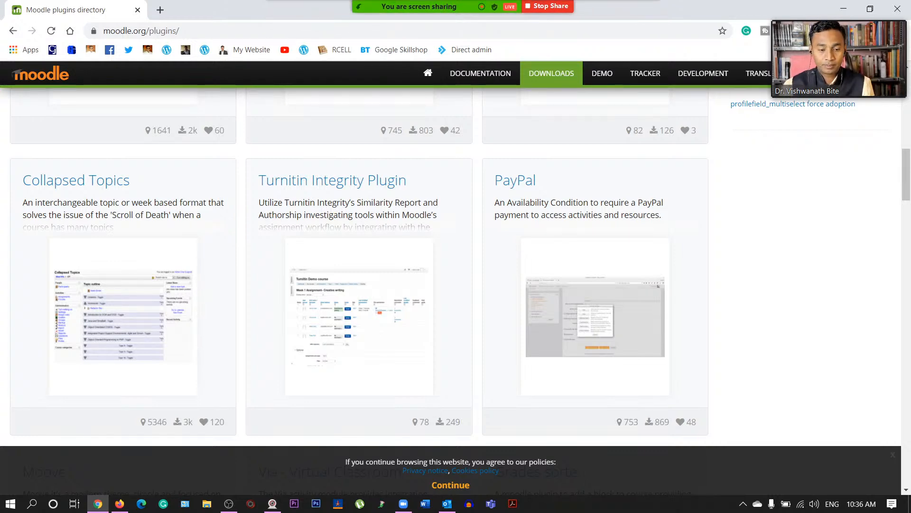
{"action": "scroll", "coordinate": [511, 198], "scroll_direction": "down", "scroll_amount": 4}
{"action": "scroll", "coordinate": [400, 302], "scroll_direction": "down", "scroll_amount": 1}
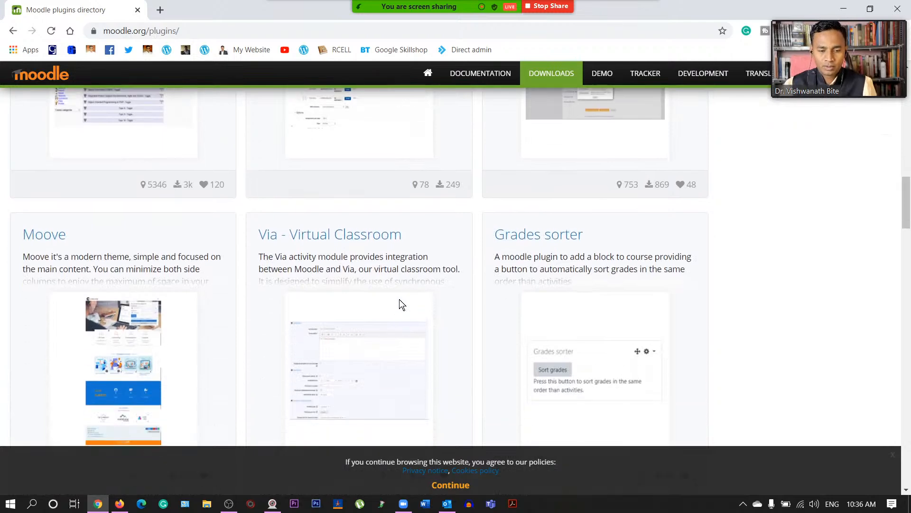
{"action": "scroll", "coordinate": [400, 302], "scroll_direction": "down", "scroll_amount": 1}
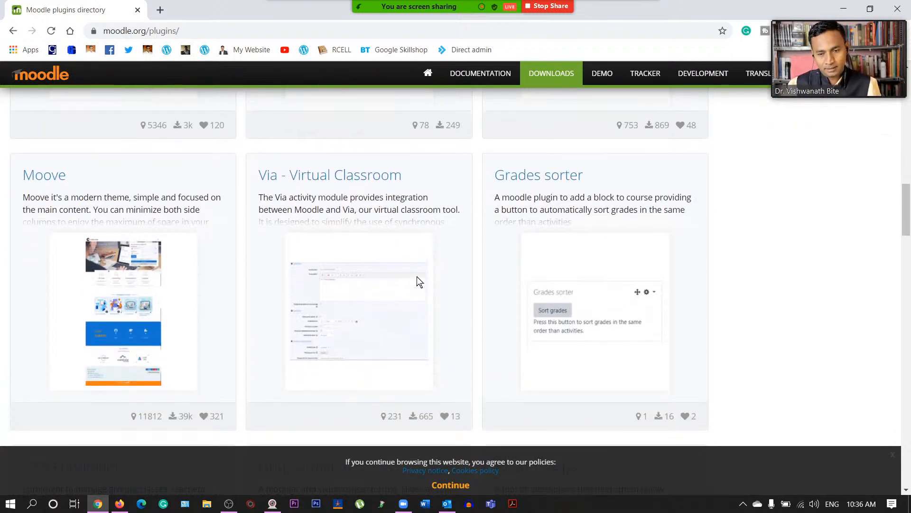
{"action": "scroll", "coordinate": [417, 281], "scroll_direction": "down", "scroll_amount": 4}
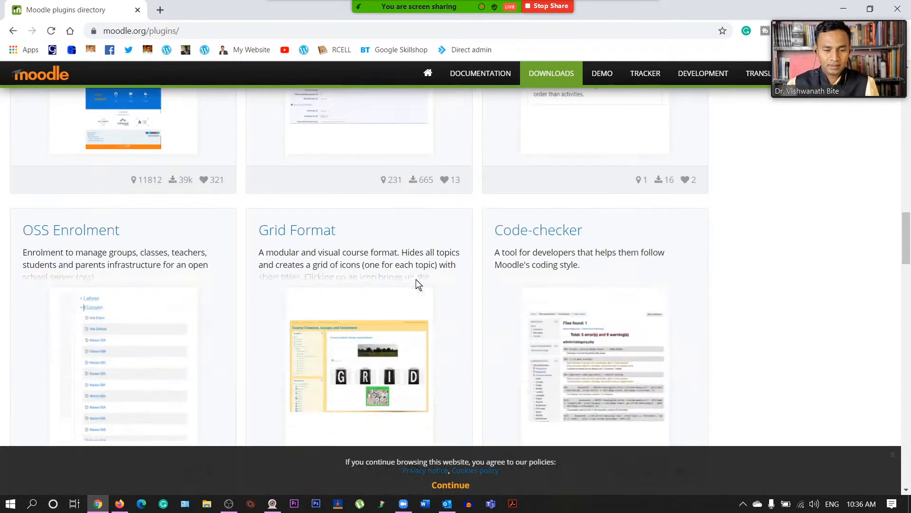
{"action": "scroll", "coordinate": [480, 240], "scroll_direction": "down", "scroll_amount": 6}
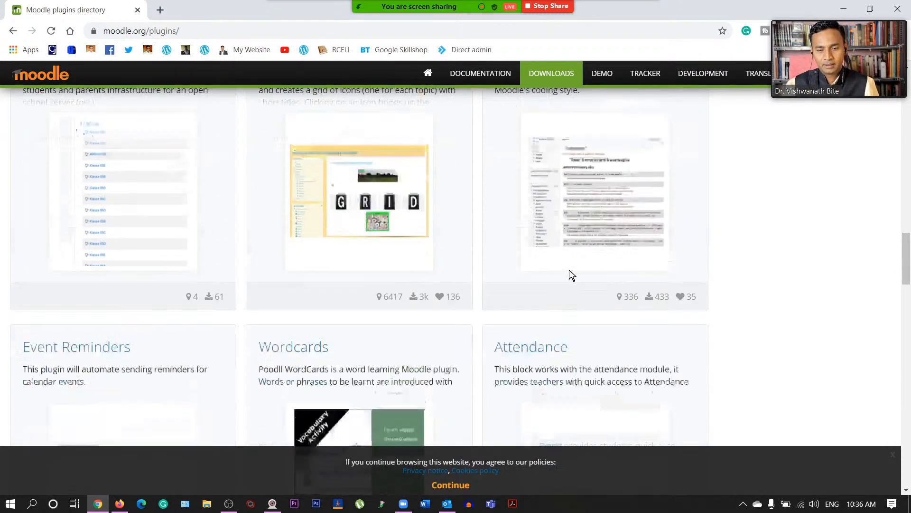
- Finish browsing plugins, go back to the downloads page, and bring up YouTube Studio
{"action": "scroll", "coordinate": [477, 265], "scroll_direction": "down", "scroll_amount": 1}
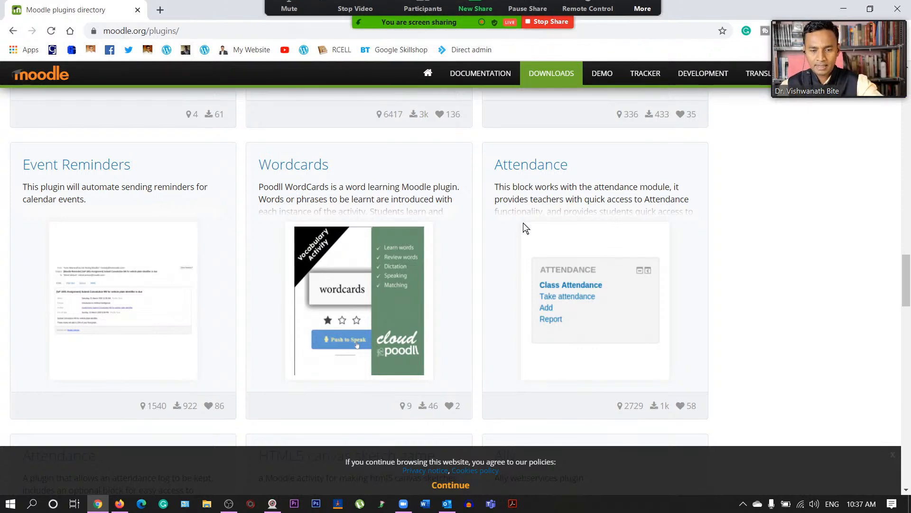
{"action": "scroll", "coordinate": [347, 299], "scroll_direction": "down", "scroll_amount": 1}
{"action": "scroll", "coordinate": [347, 303], "scroll_direction": "down", "scroll_amount": 6}
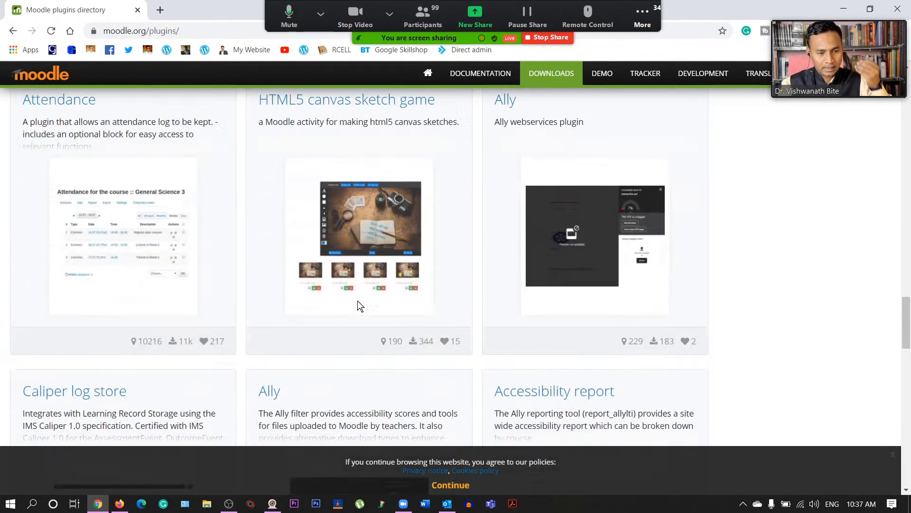
{"action": "scroll", "coordinate": [358, 303], "scroll_direction": "down", "scroll_amount": 8}
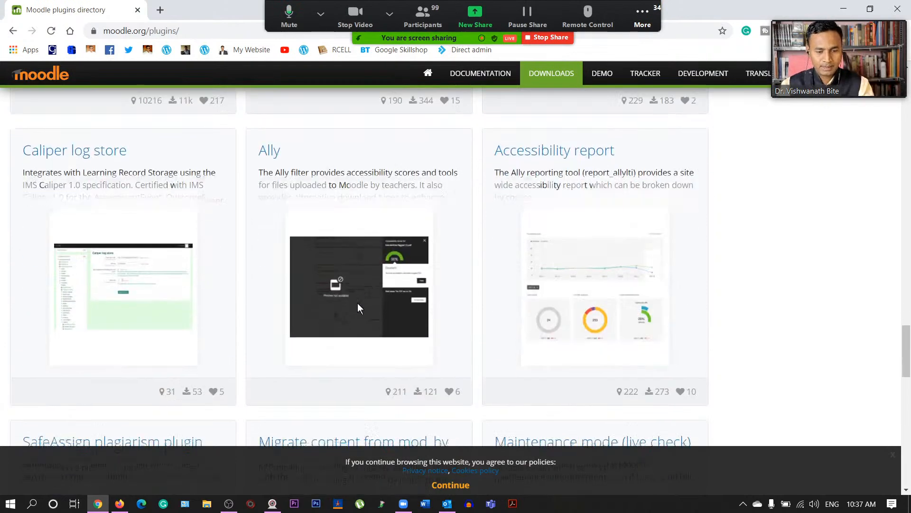
{"action": "scroll", "coordinate": [357, 302], "scroll_direction": "up", "scroll_amount": 11}
{"action": "scroll", "coordinate": [357, 303], "scroll_direction": "up", "scroll_amount": 10}
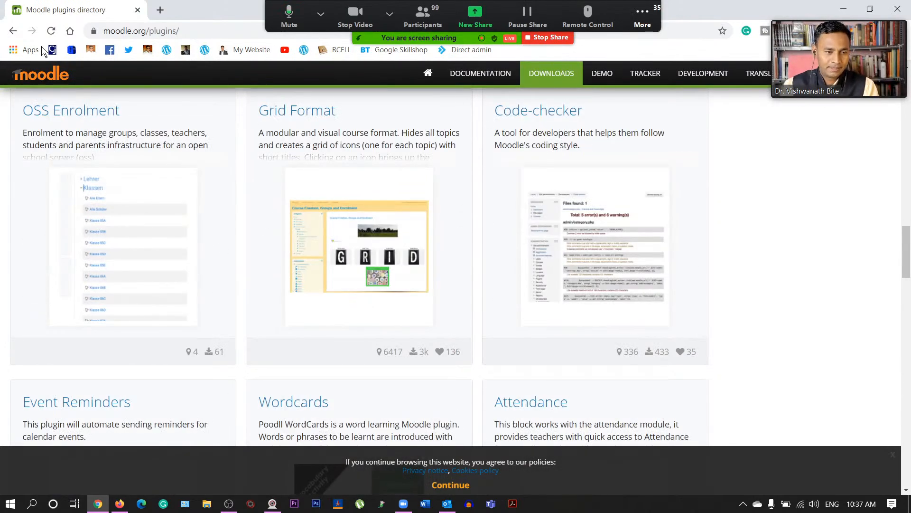
{"action": "left_click", "coordinate": [13, 31]}
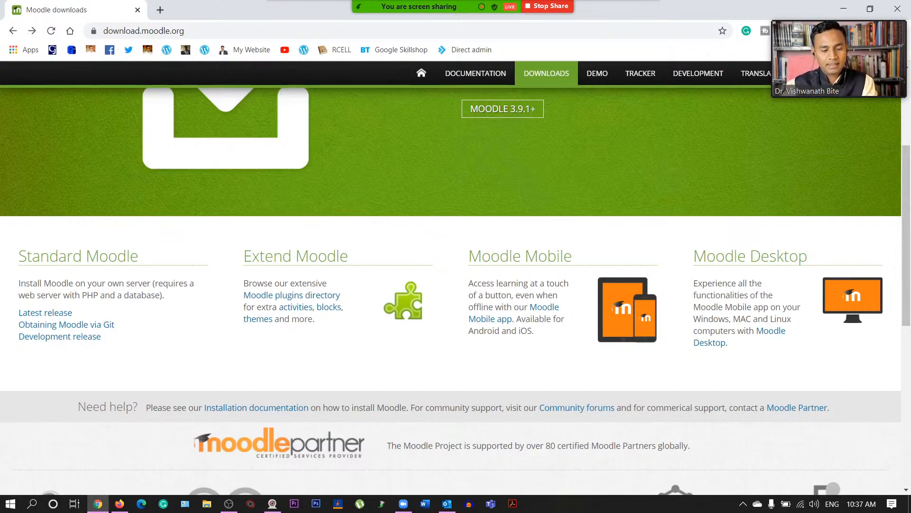
{"action": "left_click", "coordinate": [124, 506]}
- Minimize the YouTube Studio window and scroll download.moodle.org back to the top
{"action": "left_click", "coordinate": [125, 506]}
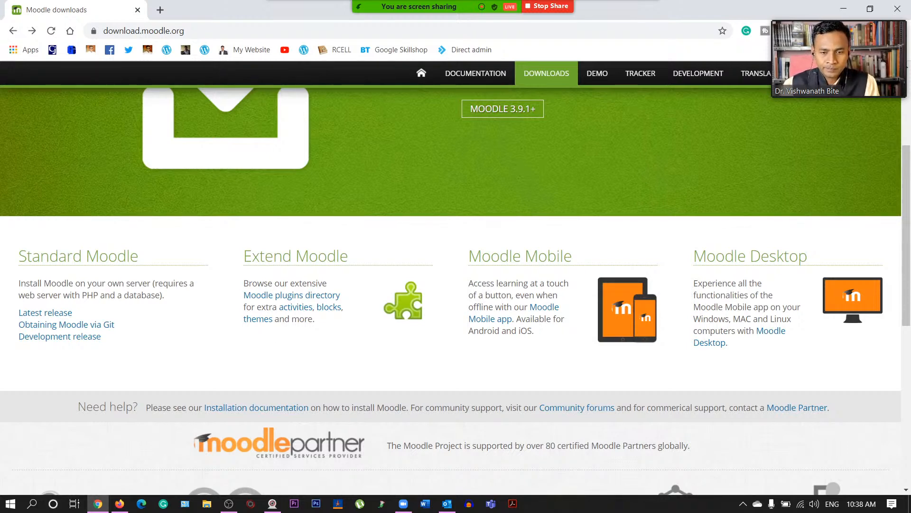
{"action": "scroll", "coordinate": [277, 322], "scroll_direction": "up", "scroll_amount": 4}
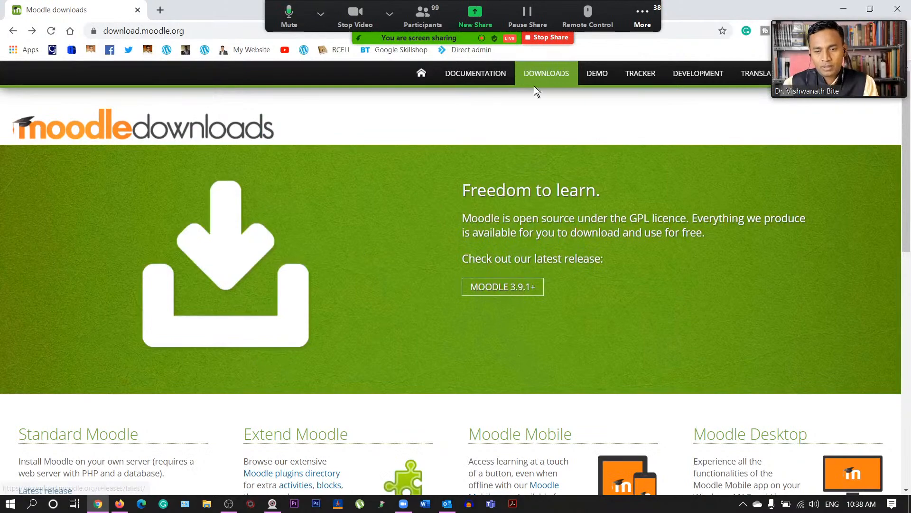
{"action": "scroll", "coordinate": [533, 250], "scroll_direction": "down", "scroll_amount": 6}
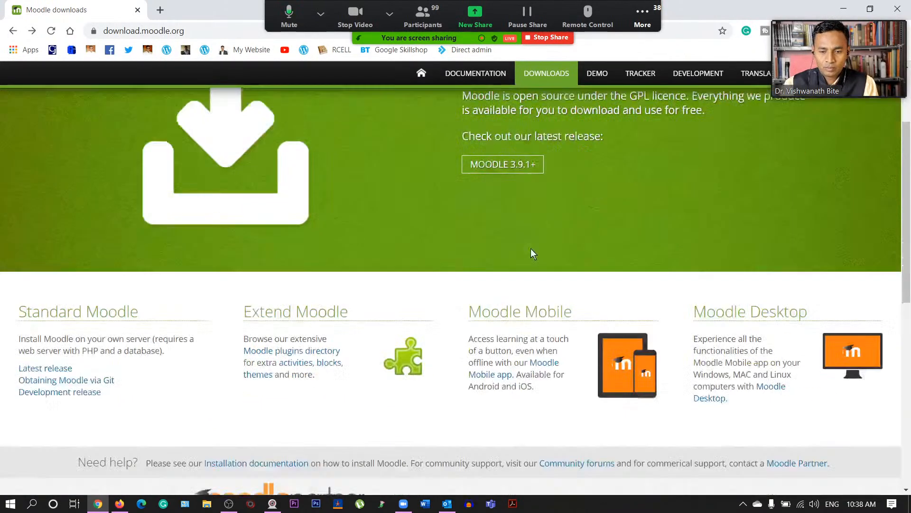
{"action": "scroll", "coordinate": [533, 256], "scroll_direction": "up", "scroll_amount": 6}
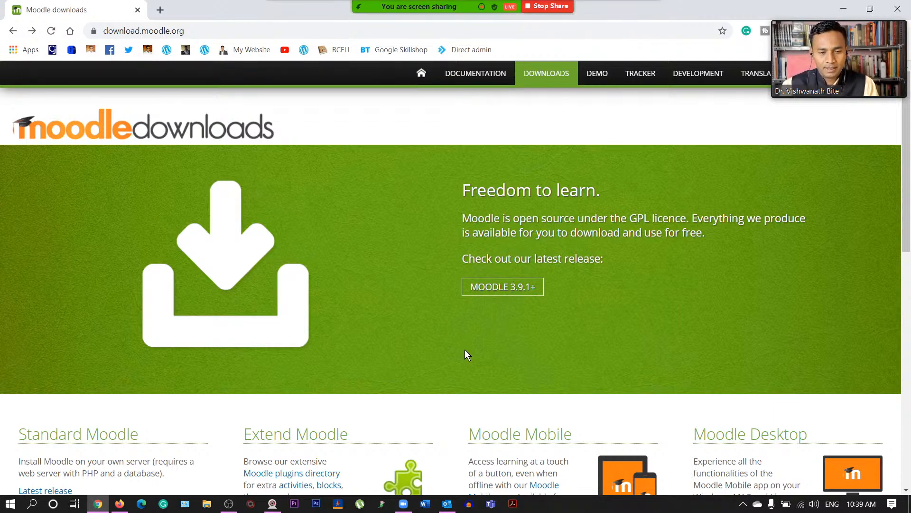
{"action": "scroll", "coordinate": [450, 308], "scroll_direction": "down", "scroll_amount": 4}
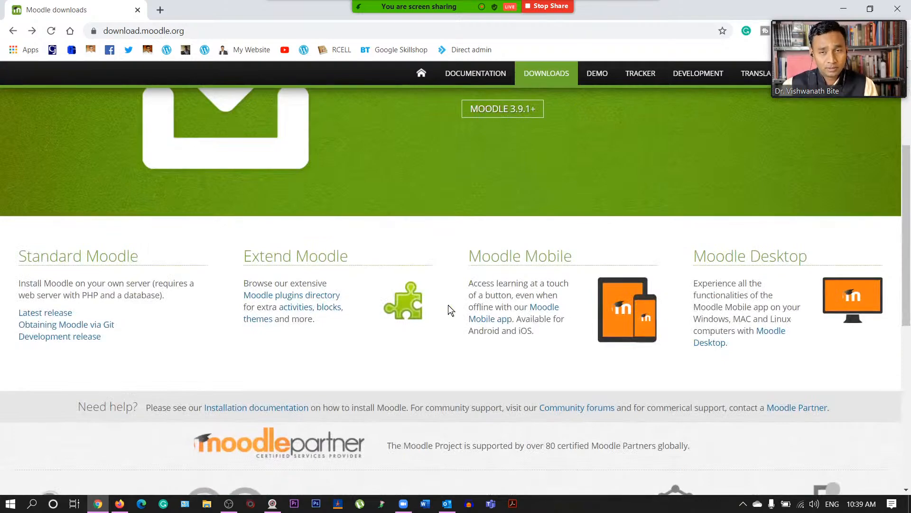
{"action": "scroll", "coordinate": [450, 309], "scroll_direction": "down", "scroll_amount": 1}
{"action": "scroll", "coordinate": [450, 310], "scroll_direction": "up", "scroll_amount": 5}
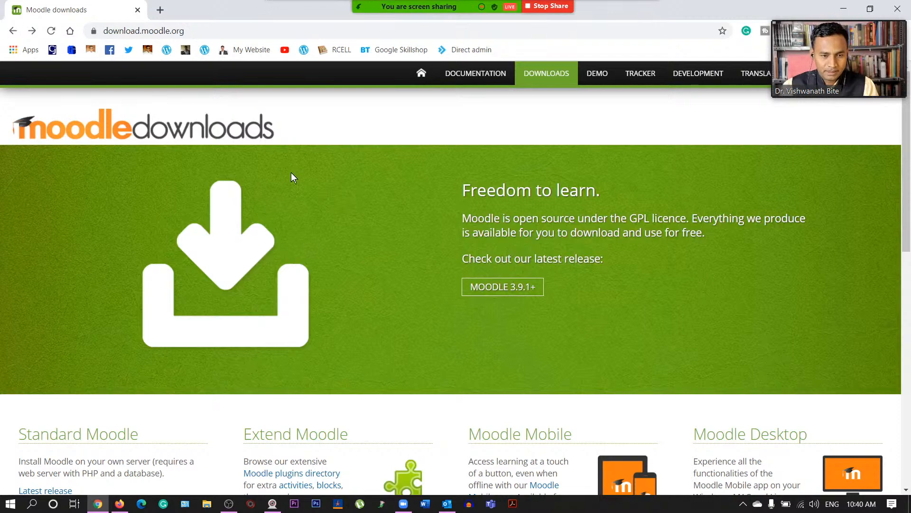
{"action": "scroll", "coordinate": [334, 222], "scroll_direction": "down", "scroll_amount": 5}
{"action": "scroll", "coordinate": [330, 242], "scroll_direction": "down", "scroll_amount": 5}
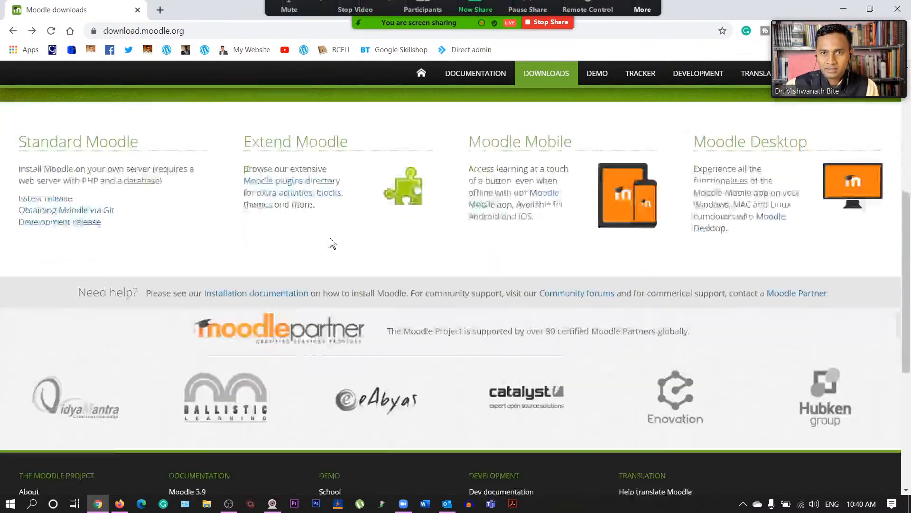
{"action": "scroll", "coordinate": [330, 243], "scroll_direction": "up", "scroll_amount": 10}
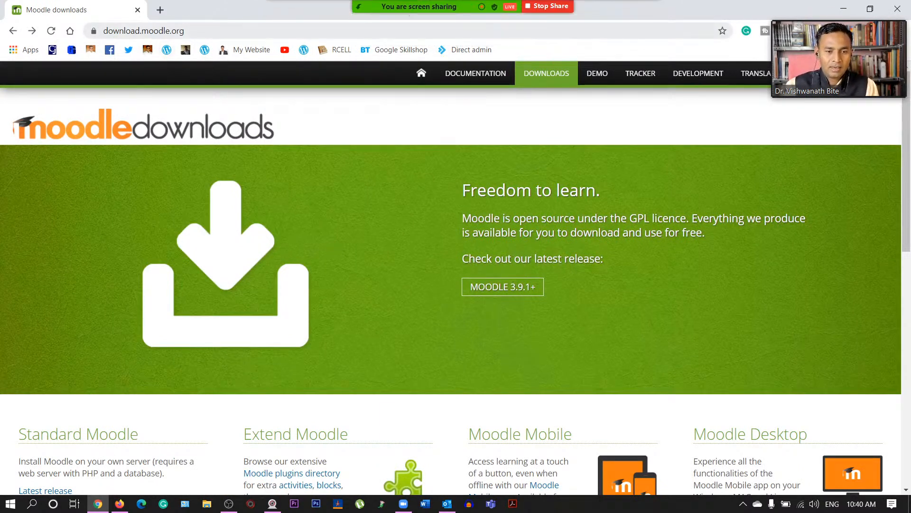
- Go to RCELL Moodle Courses (moodle.rcell.co.in) via the address-bar suggestion for 'moodle'
{"action": "left_click", "coordinate": [617, 30]}
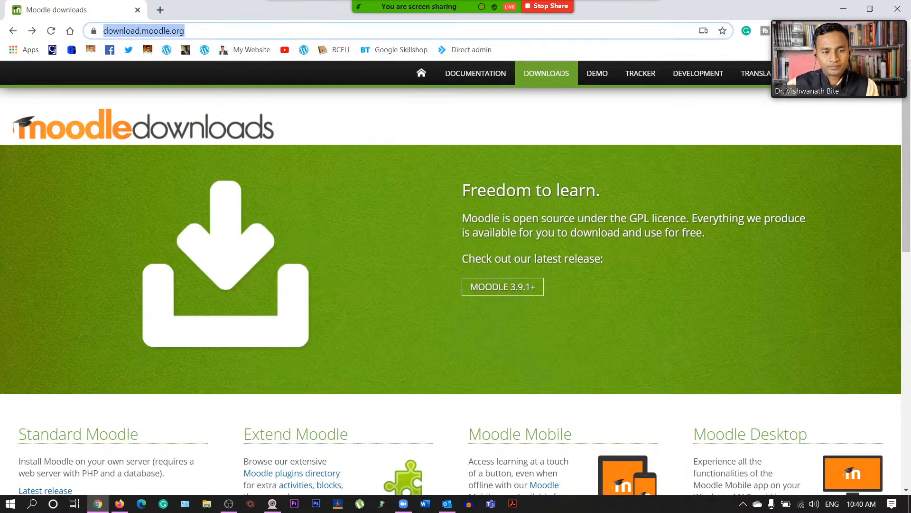
{"action": "type", "text": "moodlecloud.com"}
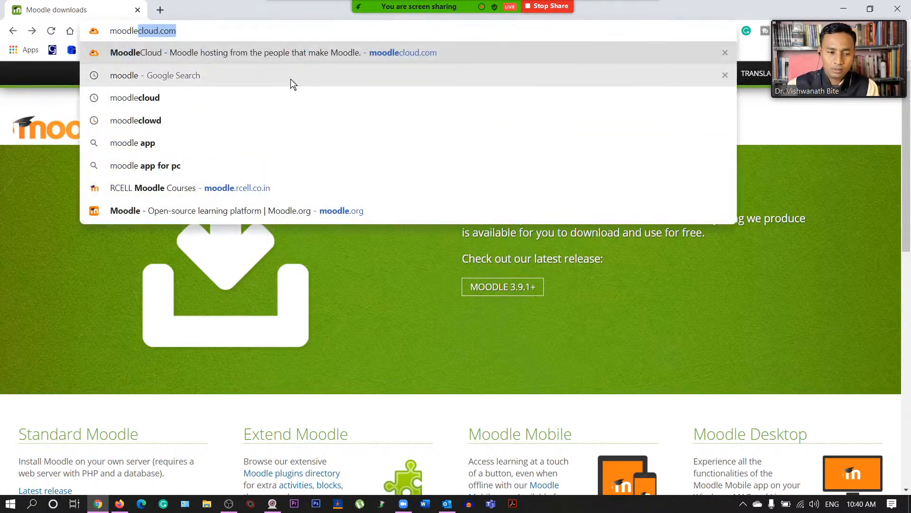
{"action": "left_click", "coordinate": [250, 192]}
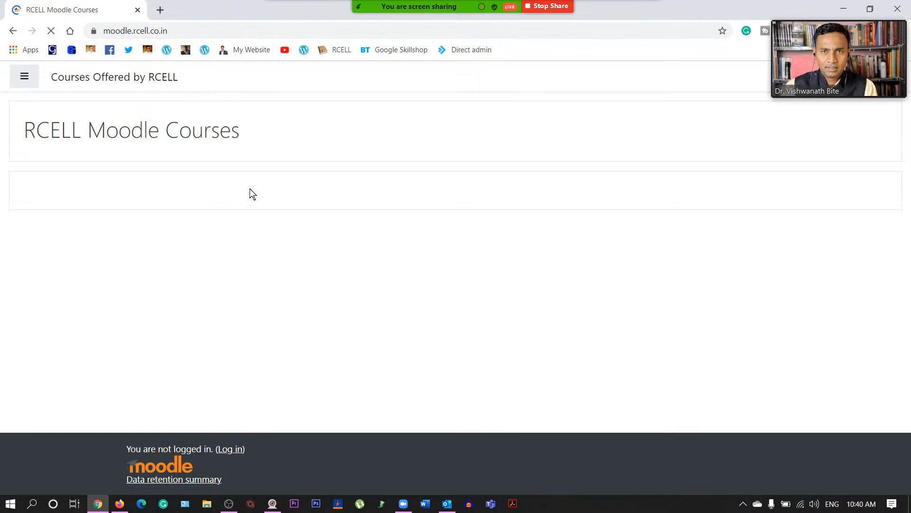
- Log in to moodle.rcell.co.in as administrator using the saved credentials
{"action": "left_click", "coordinate": [22, 78]}
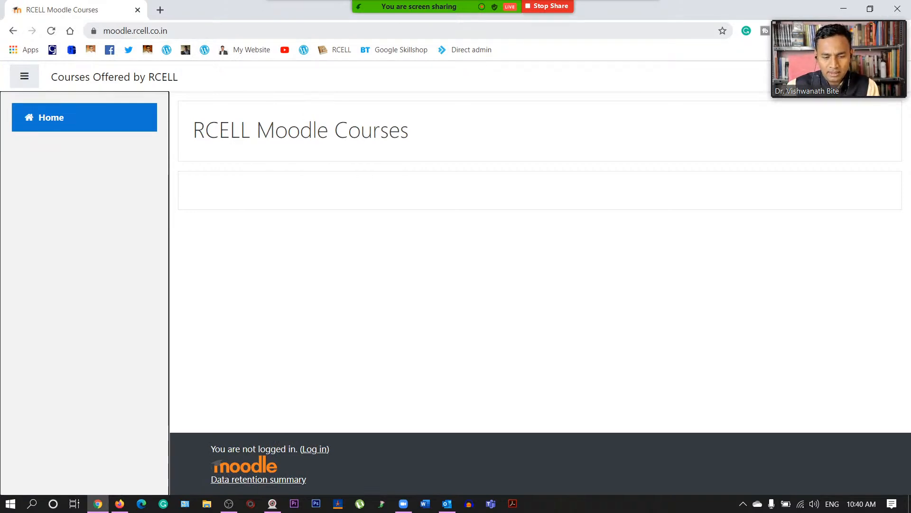
{"action": "left_click", "coordinate": [315, 453]}
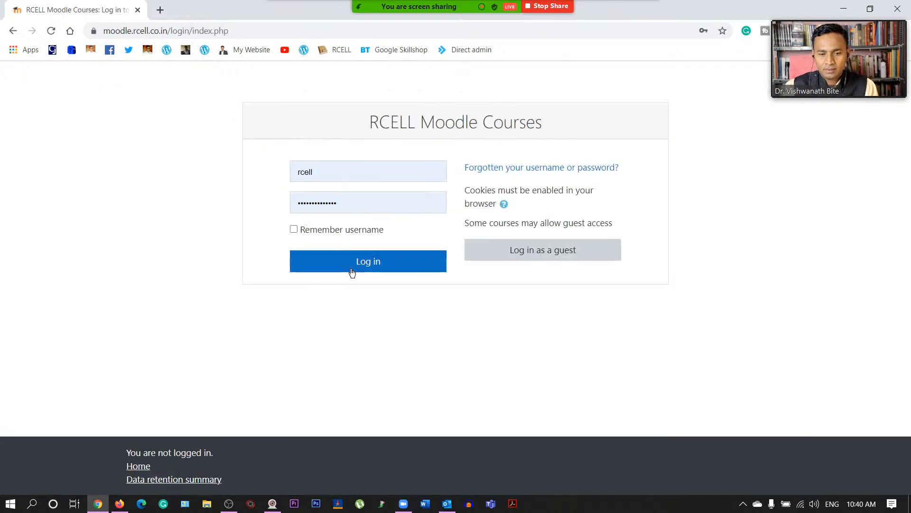
{"action": "left_click", "coordinate": [358, 264]}
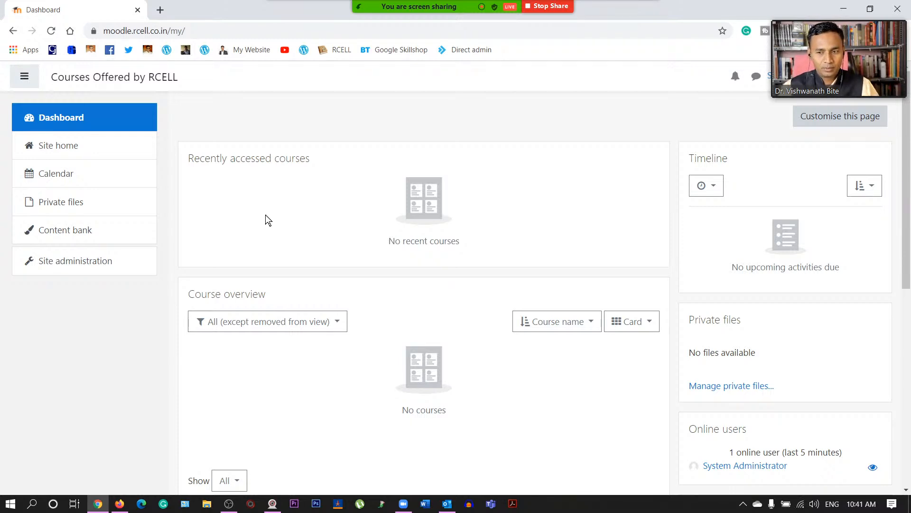
- Open rcell.co.in in a new tab from the bookmark, reloading until it loads
{"action": "left_click", "coordinate": [160, 9]}
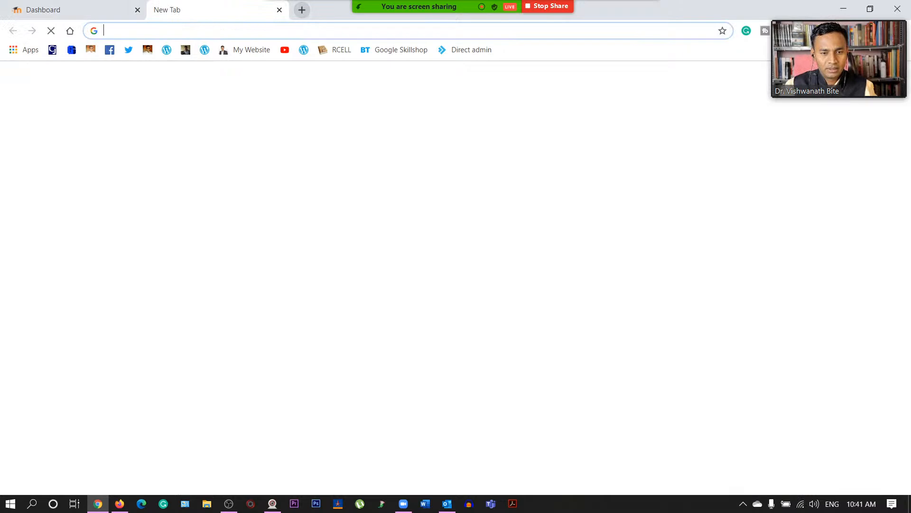
{"action": "left_click", "coordinate": [100, 3]}
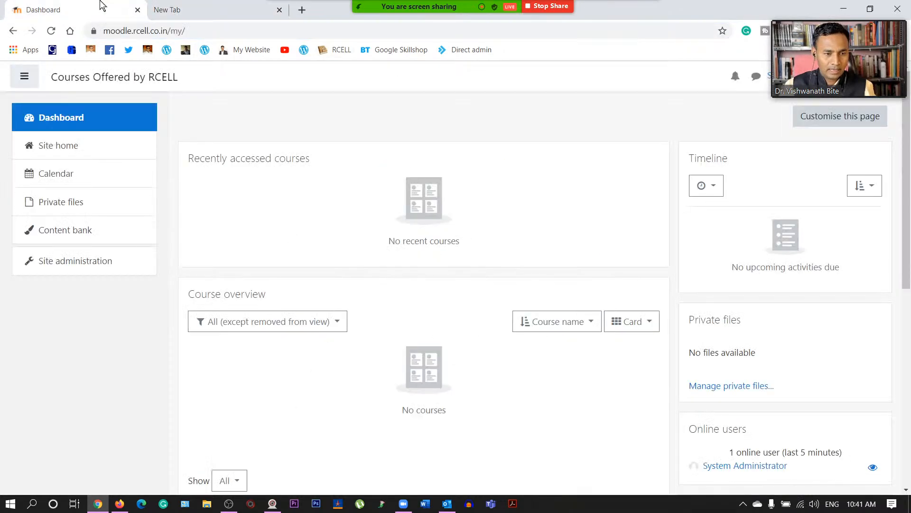
{"action": "left_click", "coordinate": [228, 6]}
{"action": "left_click", "coordinate": [340, 50]}
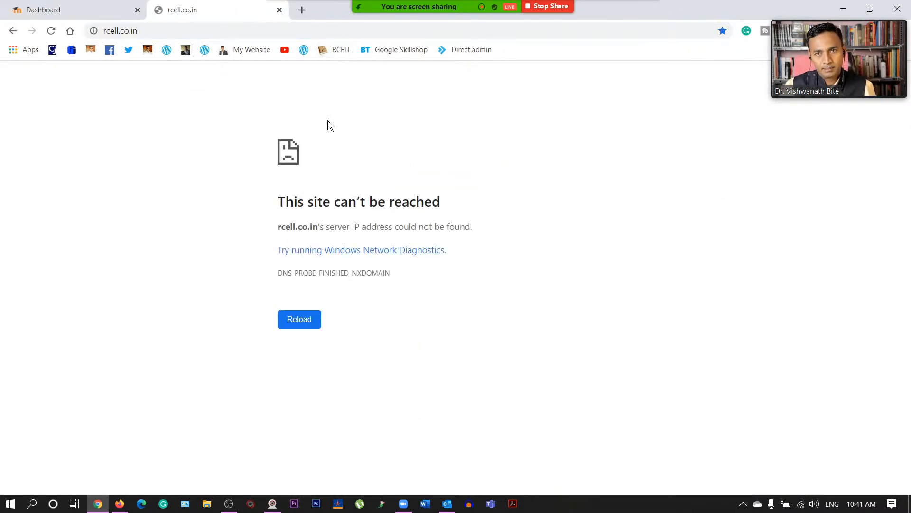
{"action": "left_click", "coordinate": [54, 33]}
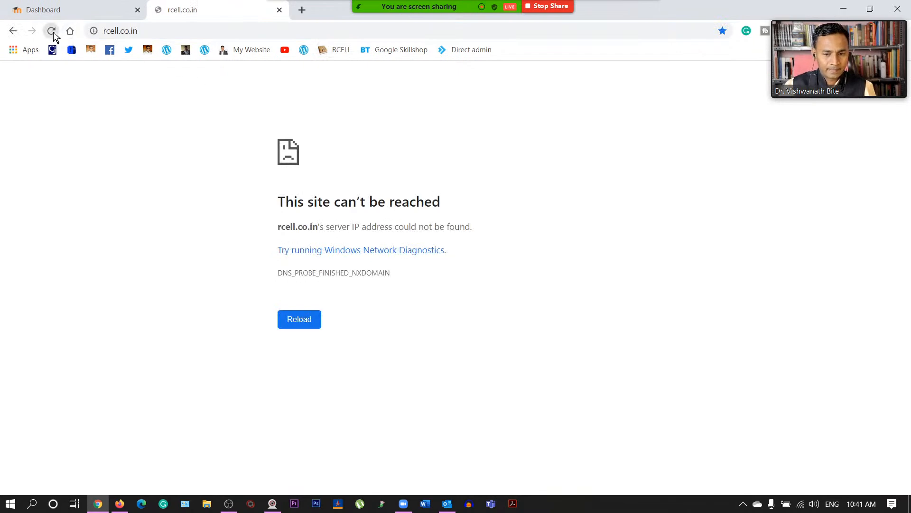
{"action": "left_click", "coordinate": [54, 32]}
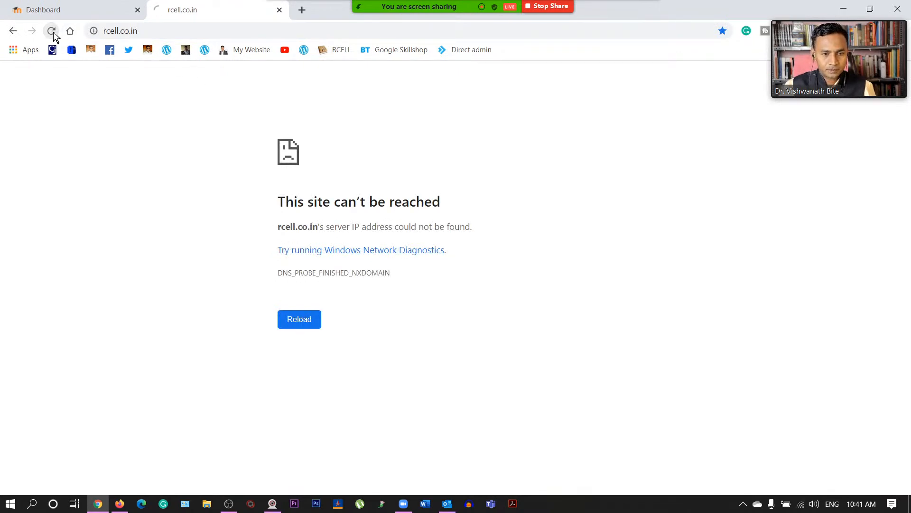
{"action": "left_click", "coordinate": [52, 32]}
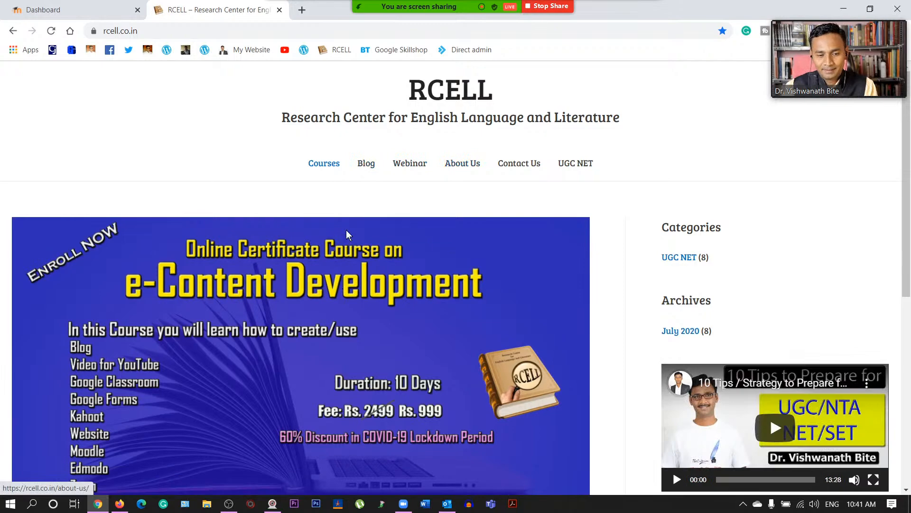
{"action": "scroll", "coordinate": [442, 242], "scroll_direction": "down", "scroll_amount": 7}
{"action": "scroll", "coordinate": [442, 242], "scroll_direction": "up", "scroll_amount": 2}
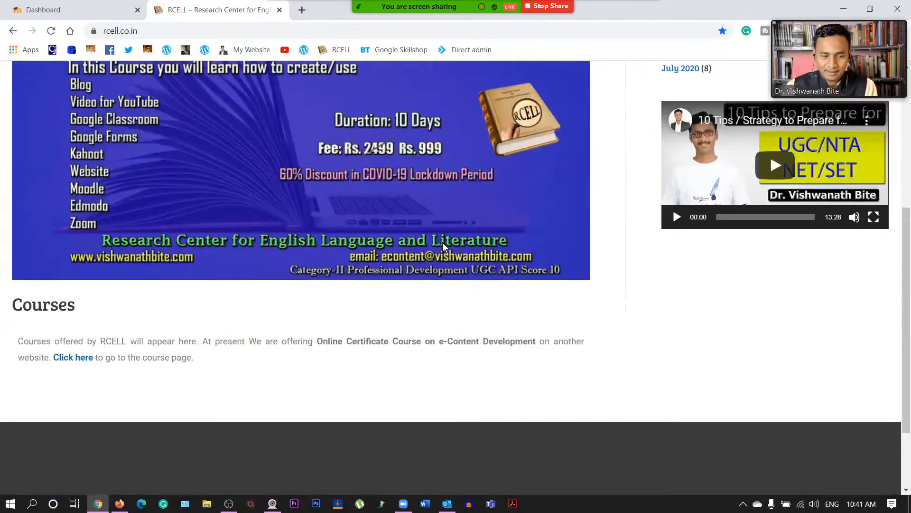
{"action": "scroll", "coordinate": [442, 243], "scroll_direction": "up", "scroll_amount": 6}
- Open the RCELL UGC NET category page and glance back at the Moodle Dashboard
{"action": "left_click", "coordinate": [570, 164]}
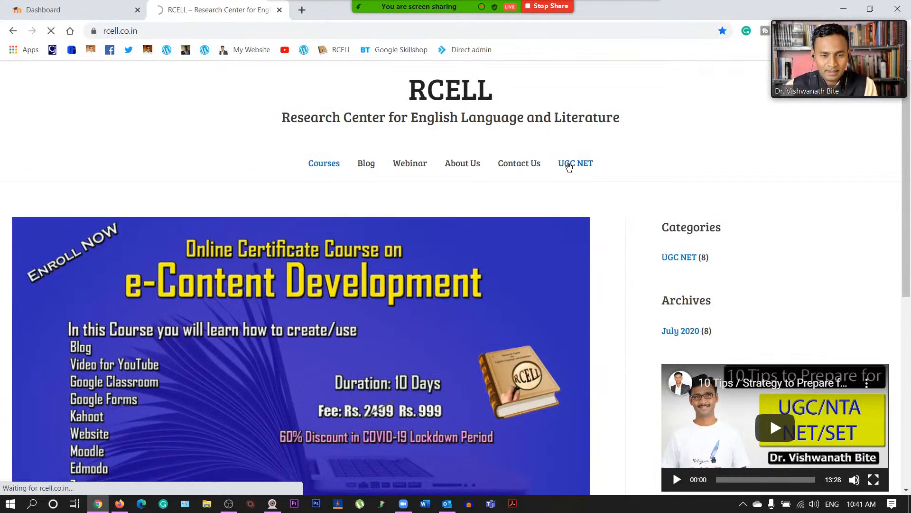
{"action": "scroll", "coordinate": [362, 315], "scroll_direction": "down", "scroll_amount": 1}
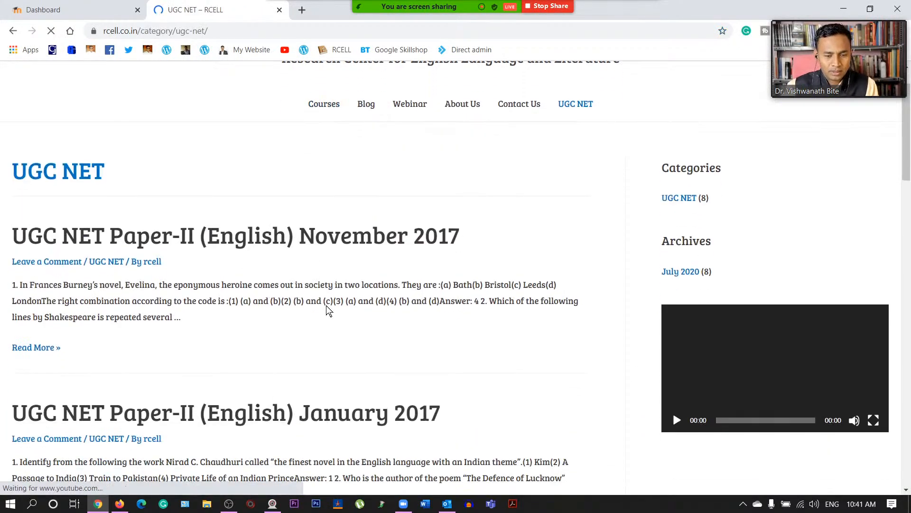
{"action": "scroll", "coordinate": [372, 299], "scroll_direction": "down", "scroll_amount": 5}
{"action": "scroll", "coordinate": [375, 295], "scroll_direction": "down", "scroll_amount": 10}
{"action": "scroll", "coordinate": [376, 295], "scroll_direction": "up", "scroll_amount": 17}
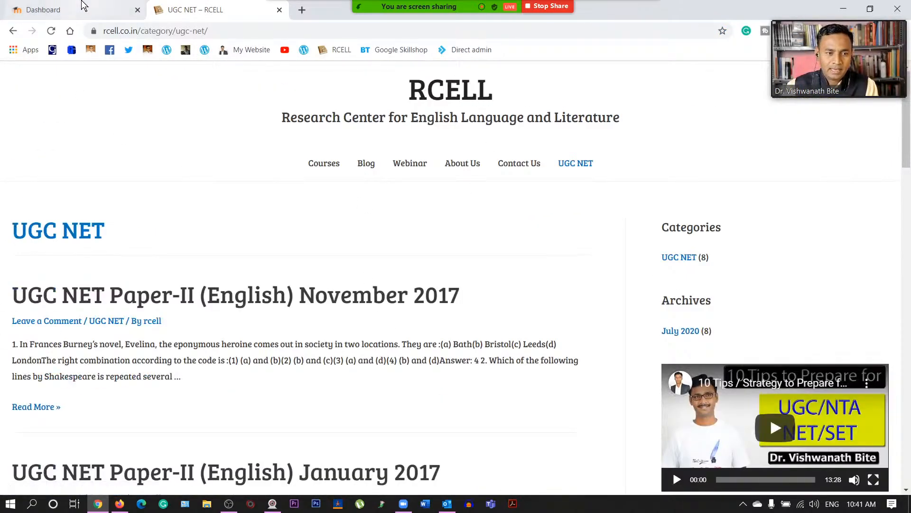
{"action": "left_click", "coordinate": [84, 8]}
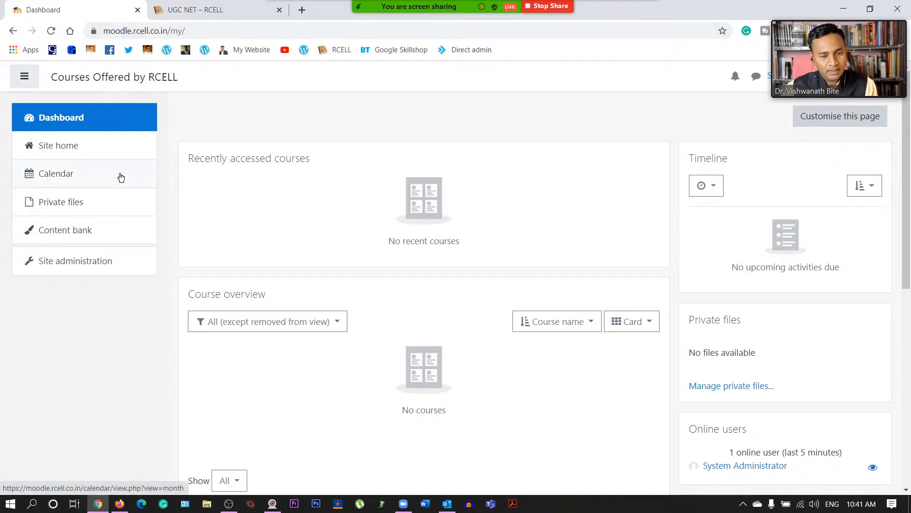
{"action": "left_click", "coordinate": [221, 9]}
- Load moodlecloud.com in the second tab through the 'moo' address-bar autocomplete
{"action": "left_click", "coordinate": [174, 31]}
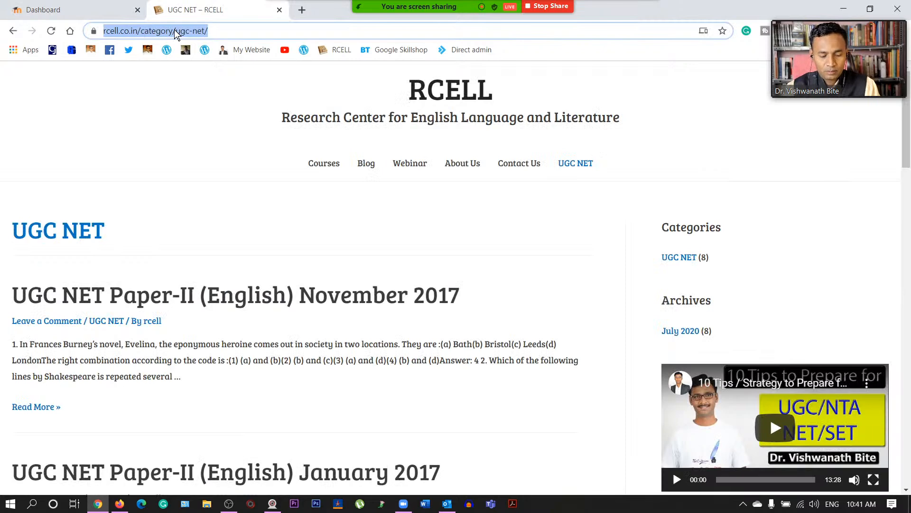
{"action": "type", "text": "moo"}
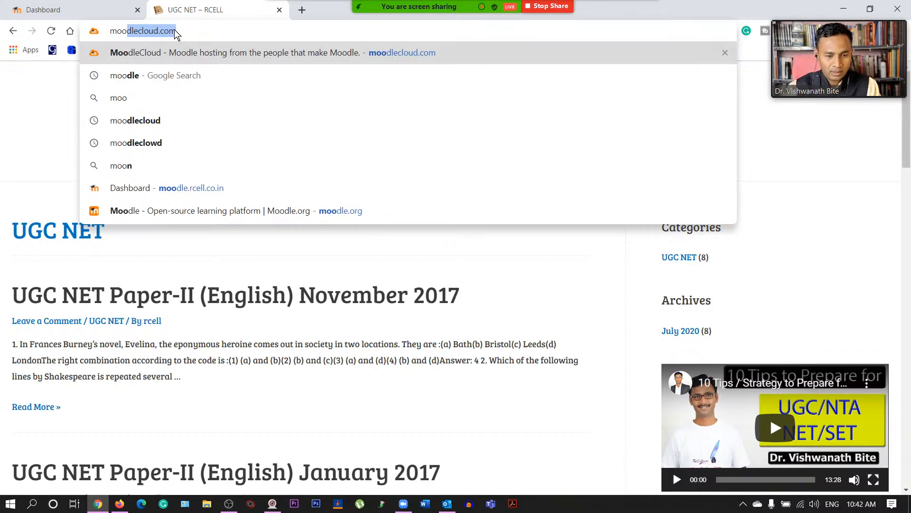
{"action": "key", "text": "Return"}
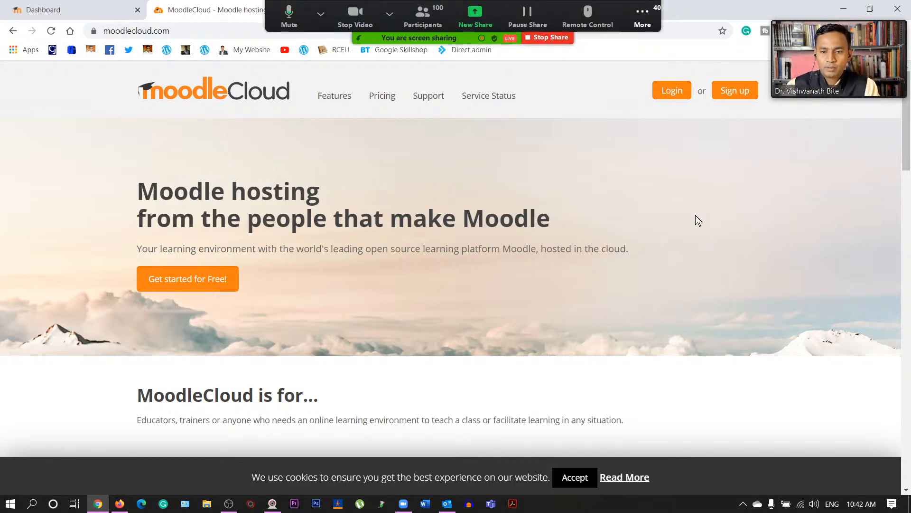
- Open the MoodleCloud login page and log in using Chrome's saved autofill password
{"action": "left_click", "coordinate": [670, 92]}
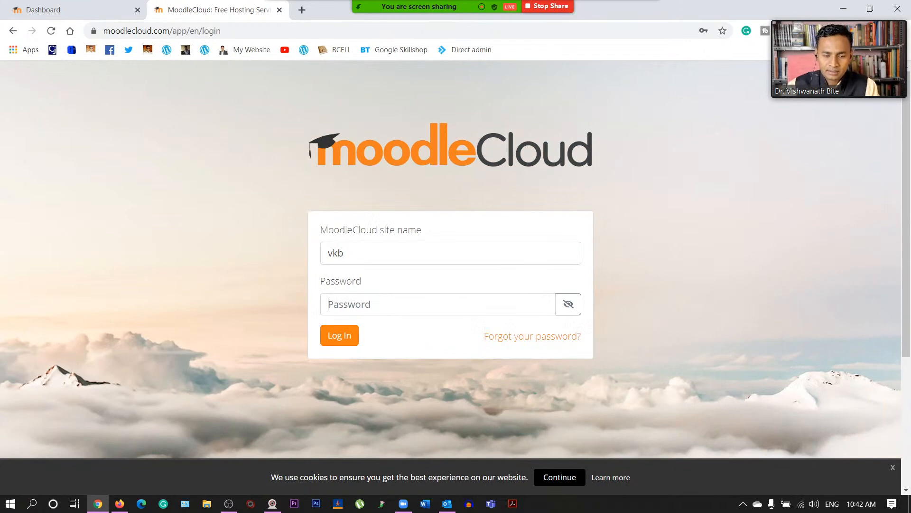
{"action": "left_click", "coordinate": [394, 304]}
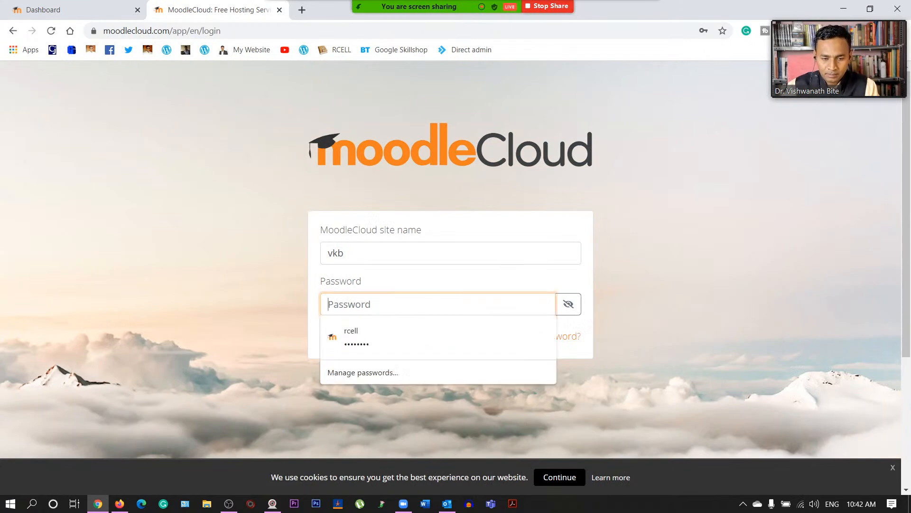
{"action": "left_click", "coordinate": [386, 337]}
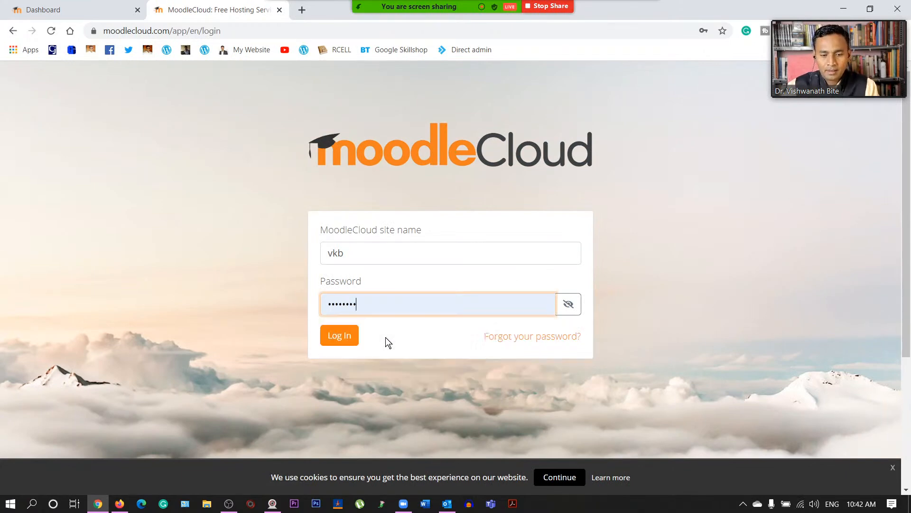
{"action": "left_click", "coordinate": [346, 341]}
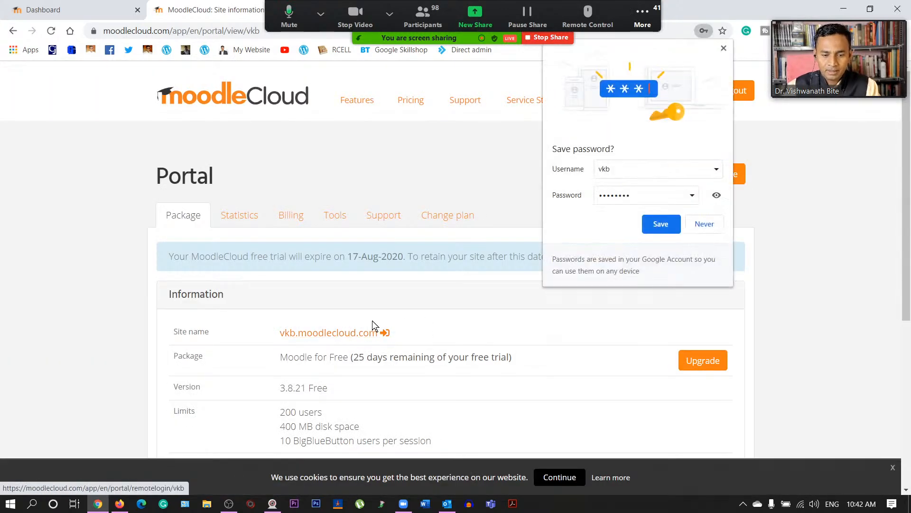
- Dismiss the Save password prompt and scroll through the Portal page's package details
{"action": "left_click", "coordinate": [724, 48]}
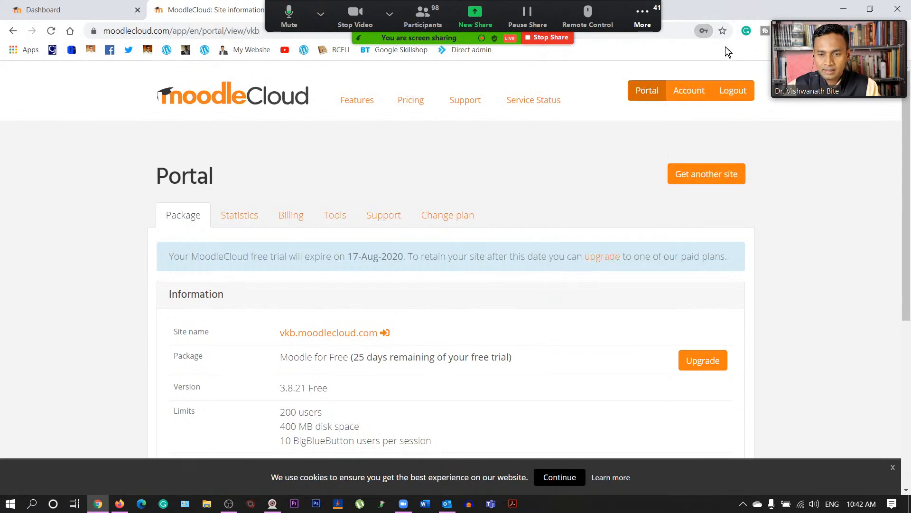
{"action": "scroll", "coordinate": [300, 209], "scroll_direction": "down", "scroll_amount": 2}
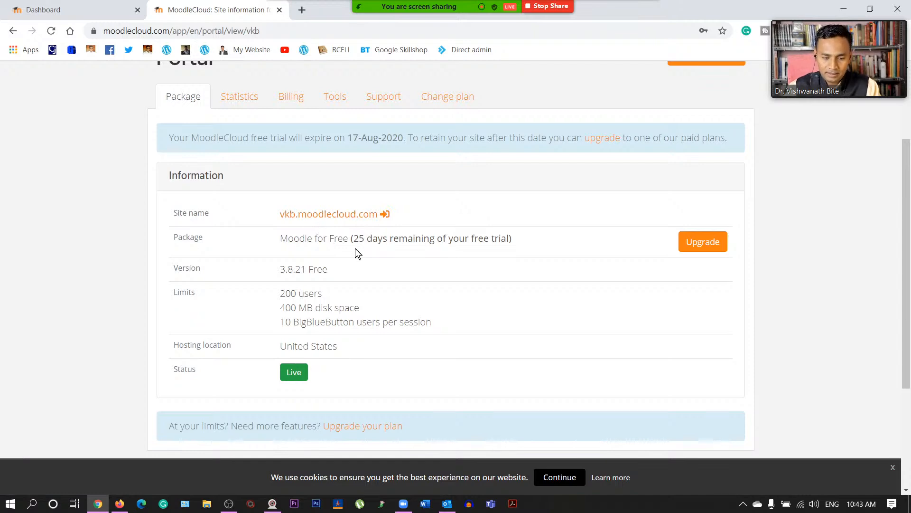
{"action": "scroll", "coordinate": [357, 252], "scroll_direction": "down", "scroll_amount": 3}
{"action": "scroll", "coordinate": [358, 251], "scroll_direction": "up", "scroll_amount": 5}
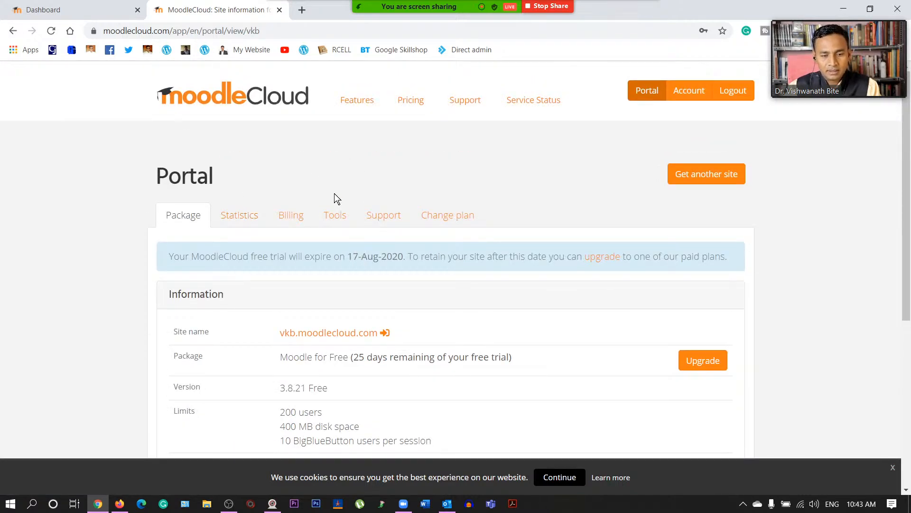
- Review the Statistics and Billing tabs, then open vkb.moodlecloud.com in a new tab
{"action": "left_click", "coordinate": [237, 216]}
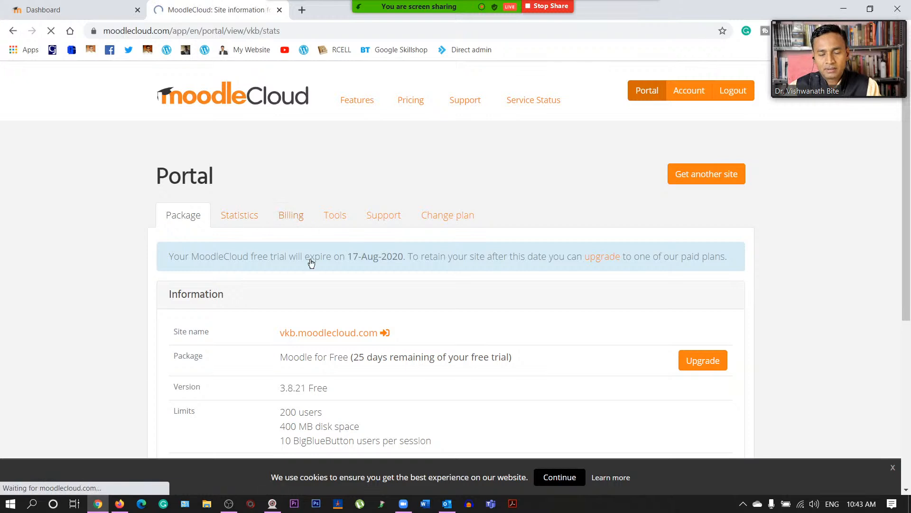
{"action": "scroll", "coordinate": [319, 240], "scroll_direction": "down", "scroll_amount": 3}
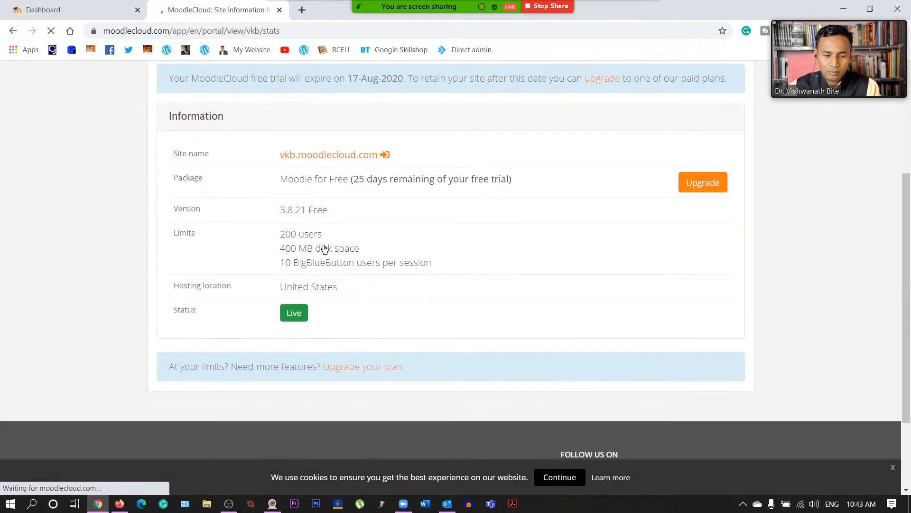
{"action": "scroll", "coordinate": [323, 245], "scroll_direction": "down", "scroll_amount": 3}
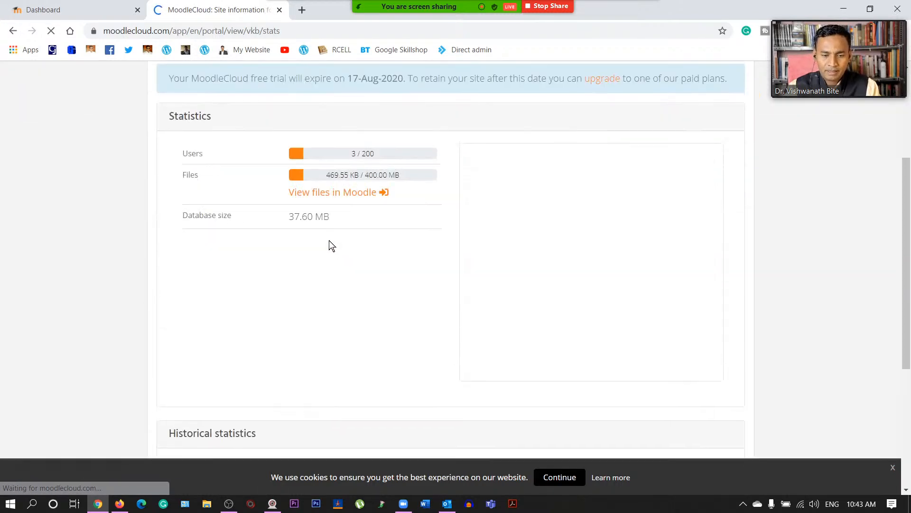
{"action": "scroll", "coordinate": [369, 252], "scroll_direction": "up", "scroll_amount": 3}
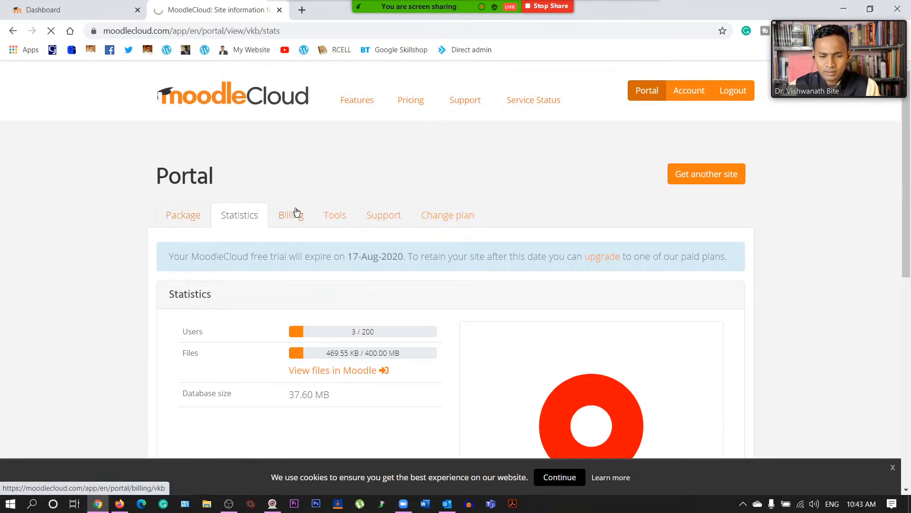
{"action": "left_click", "coordinate": [296, 211]}
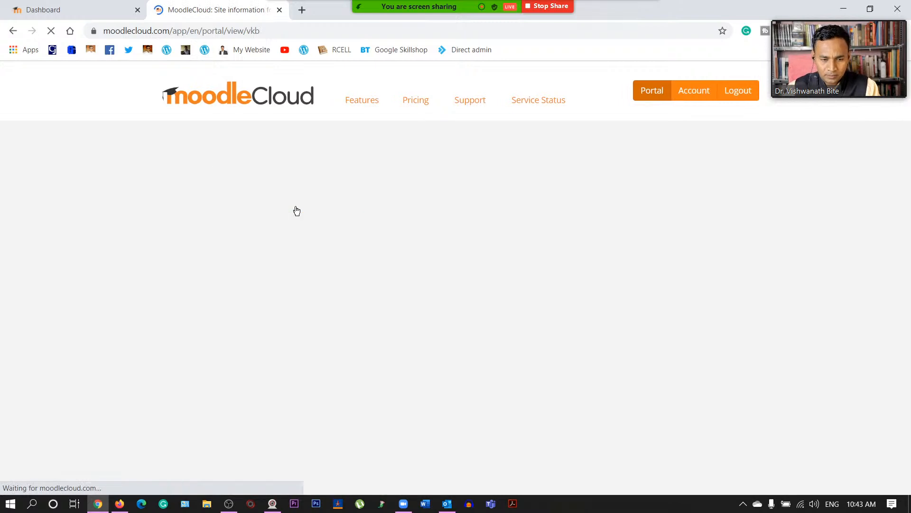
{"action": "scroll", "coordinate": [323, 306], "scroll_direction": "down", "scroll_amount": 1}
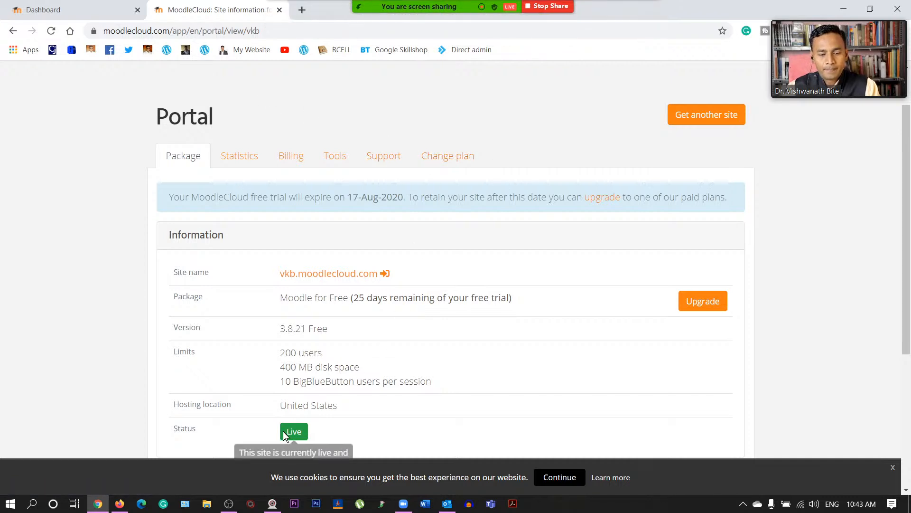
{"action": "left_click", "coordinate": [339, 279]}
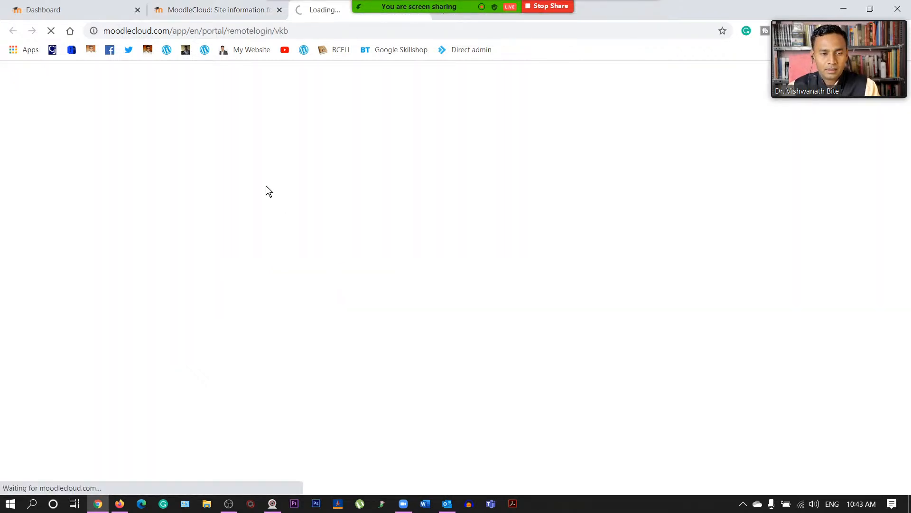
- Close the portal tab and scroll the RCELL Moodle Courses page's three available courses
{"action": "left_click", "coordinate": [280, 11]}
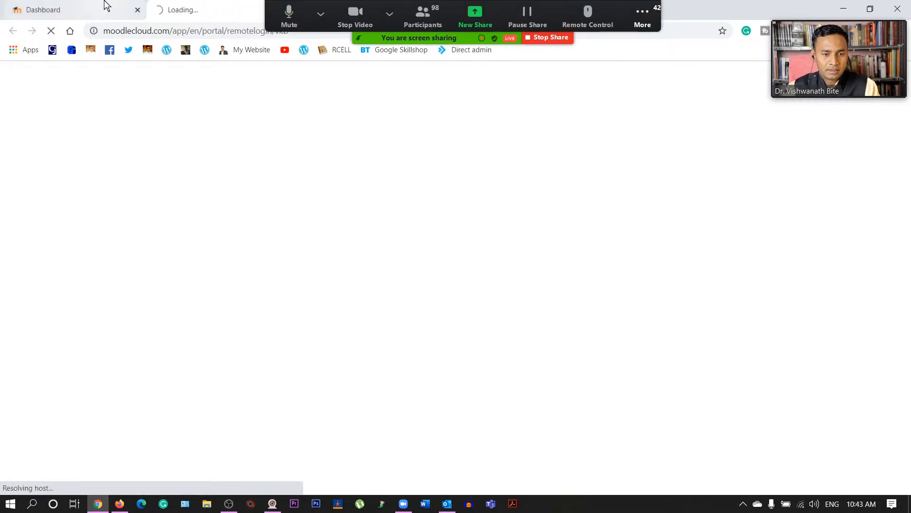
{"action": "left_click", "coordinate": [108, 6]}
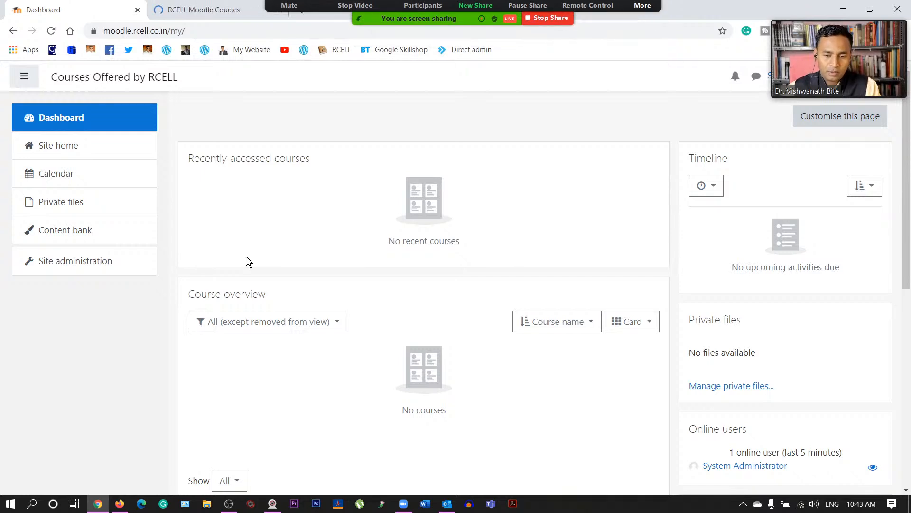
{"action": "left_click", "coordinate": [195, 6]}
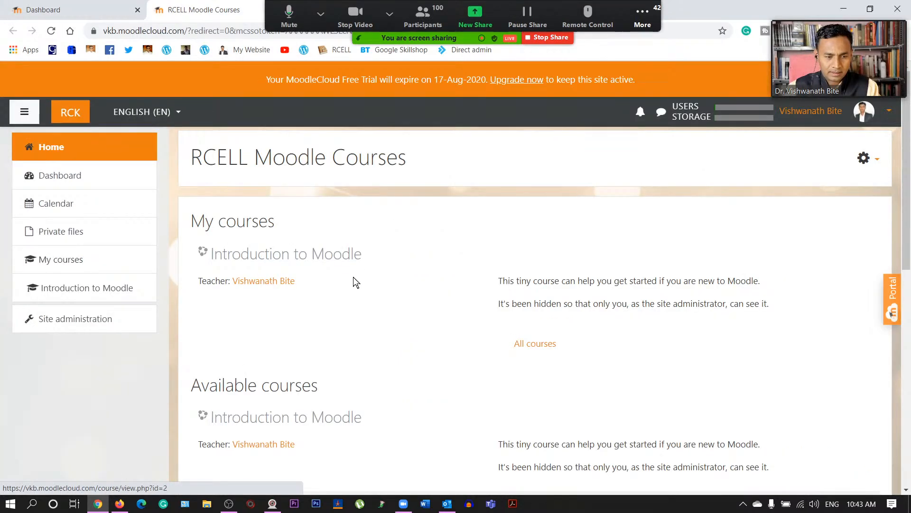
{"action": "scroll", "coordinate": [428, 305], "scroll_direction": "down", "scroll_amount": 6}
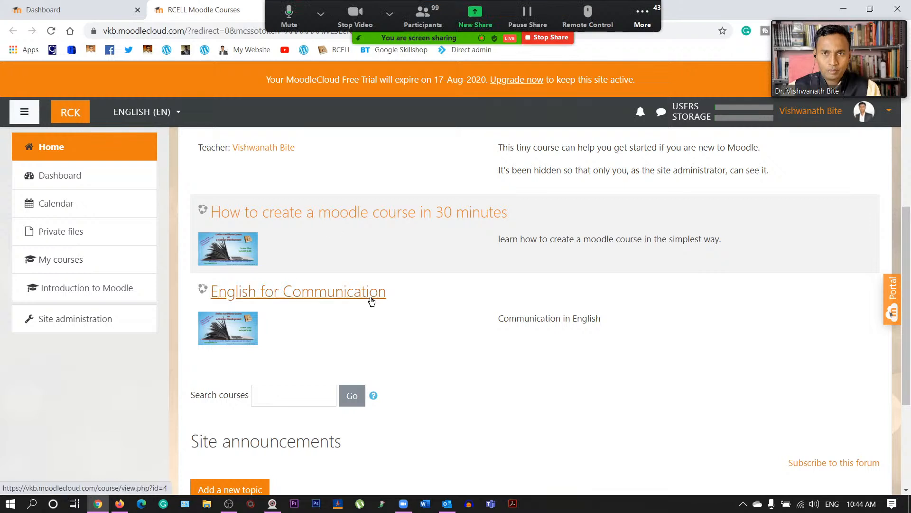
{"action": "scroll", "coordinate": [380, 304], "scroll_direction": "up", "scroll_amount": 1}
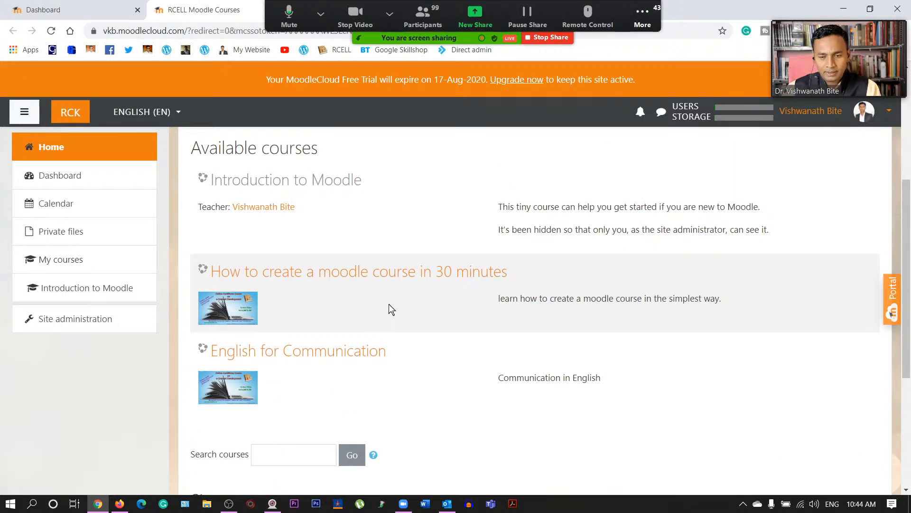
- Switch between the Dashboard and RCELL Moodle Courses tabs, then close the moodle.rcell.co.in Dashboard tab
{"action": "scroll", "coordinate": [389, 309], "scroll_direction": "up", "scroll_amount": 4}
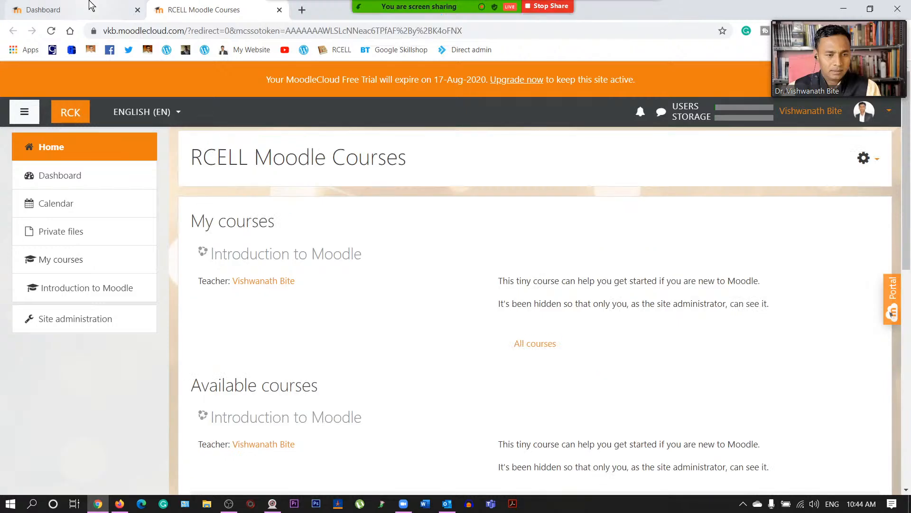
{"action": "left_click", "coordinate": [90, 6]}
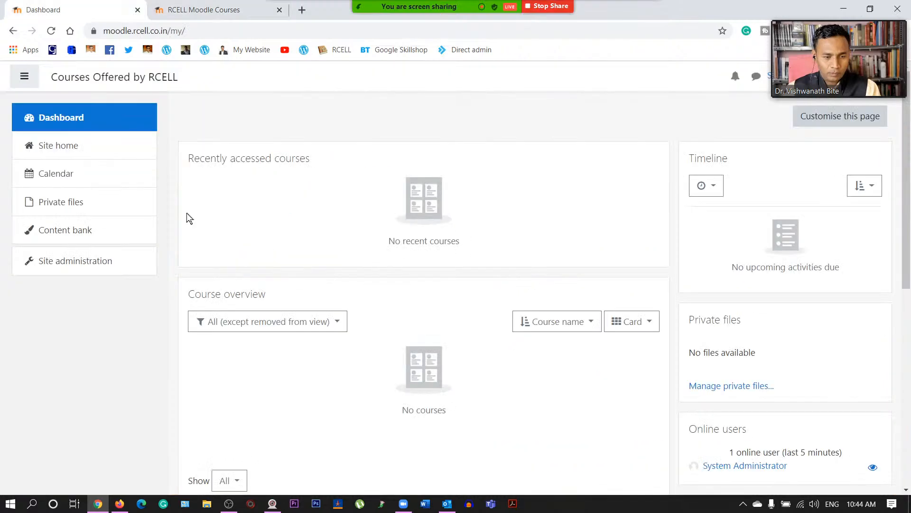
{"action": "left_click", "coordinate": [224, 6]}
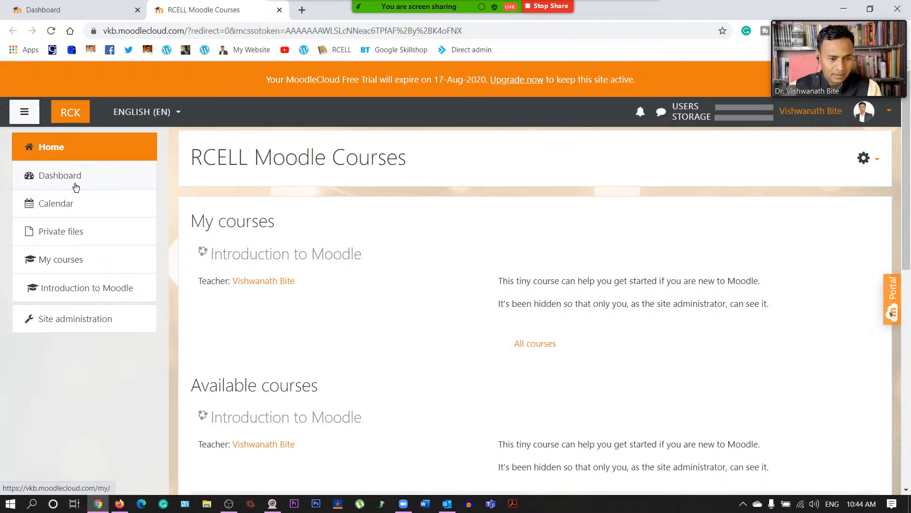
{"action": "key", "text": "ctrl+Tab"}
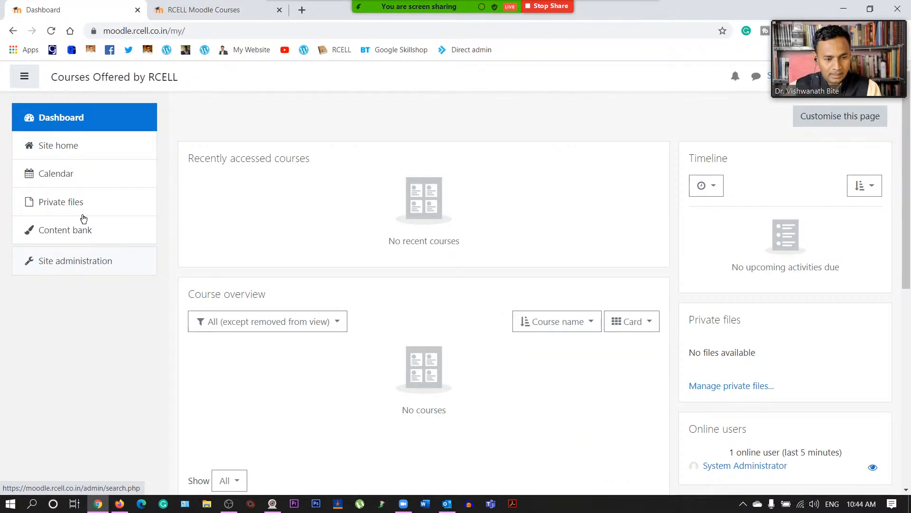
{"action": "key", "text": "ctrl+Tab"}
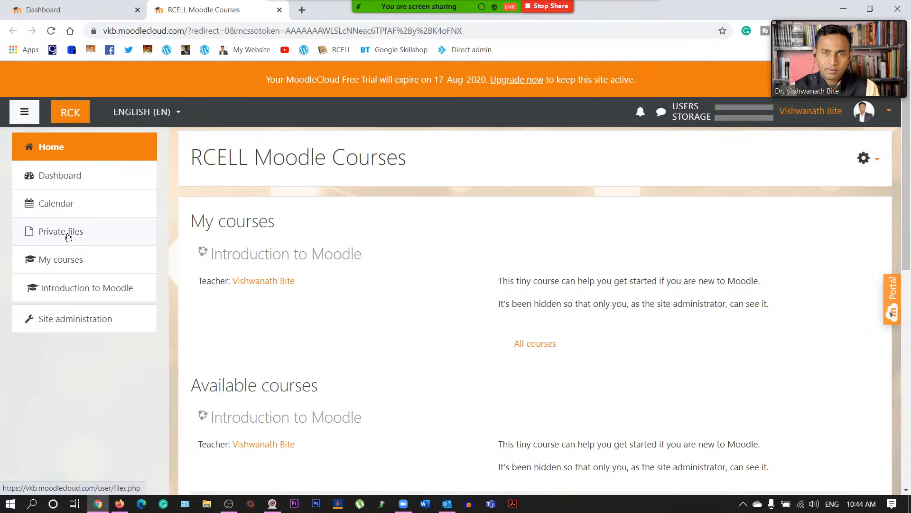
{"action": "left_click", "coordinate": [41, 9]}
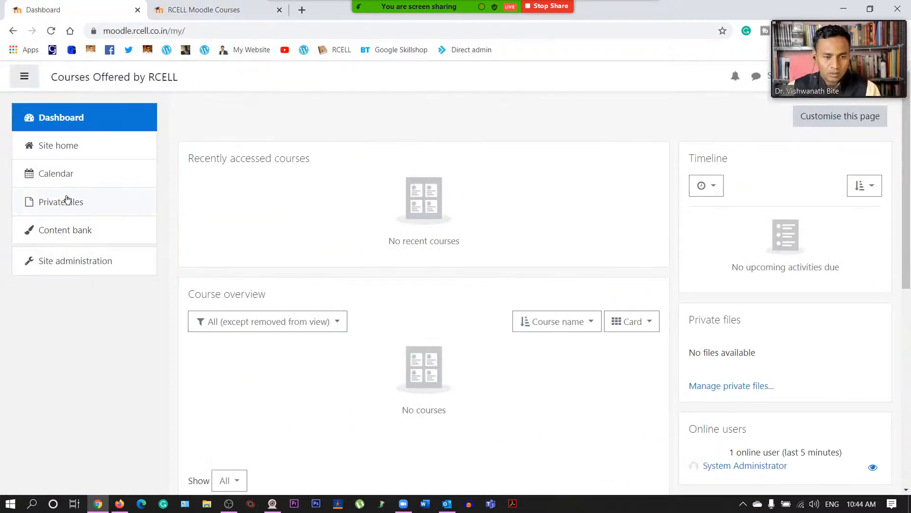
{"action": "left_click", "coordinate": [138, 10]}
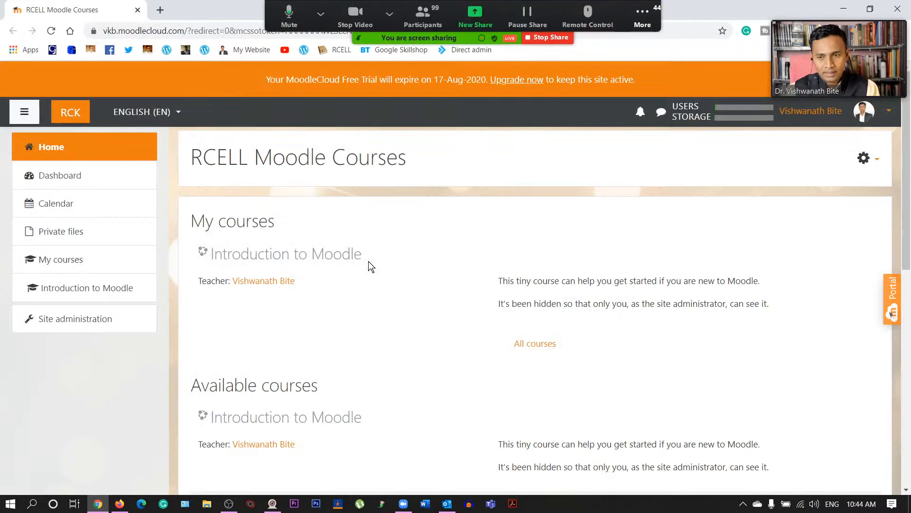
{"action": "left_click", "coordinate": [631, 8]}
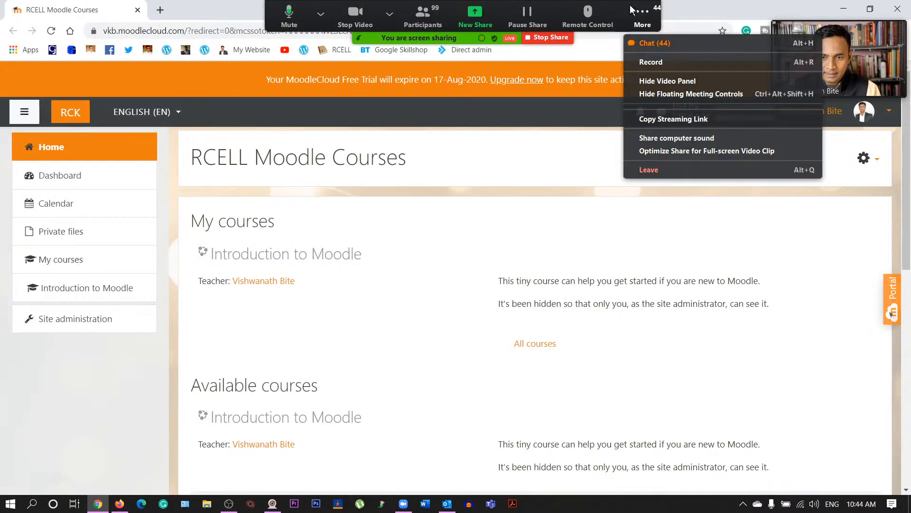
{"action": "left_click", "coordinate": [655, 43]}
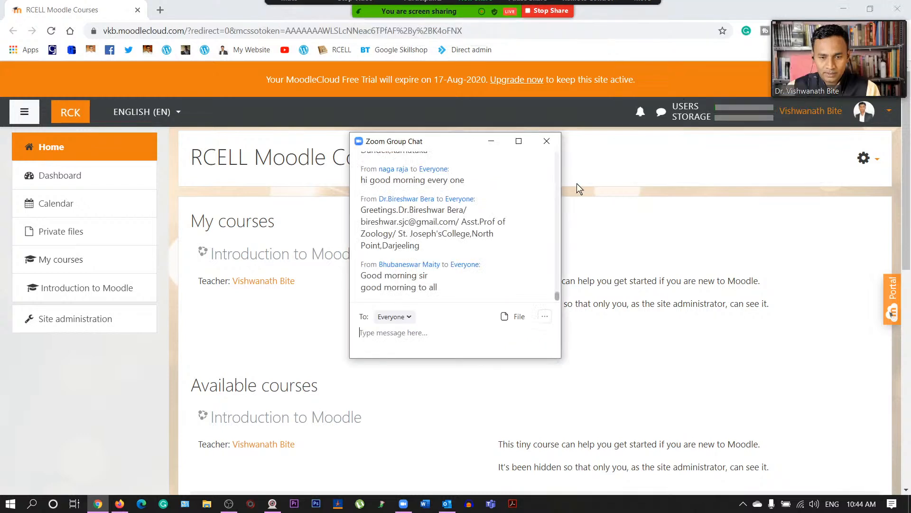
{"action": "left_click", "coordinate": [546, 142]}
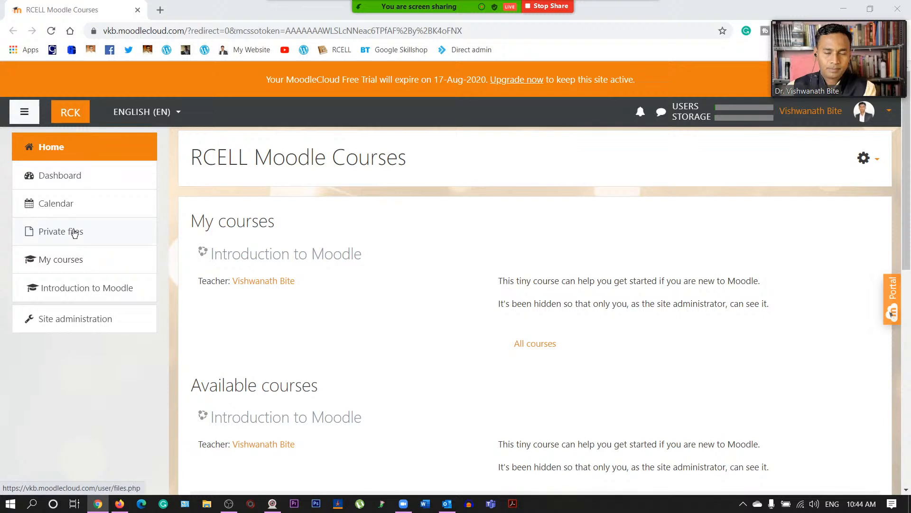
{"action": "left_click", "coordinate": [68, 177]}
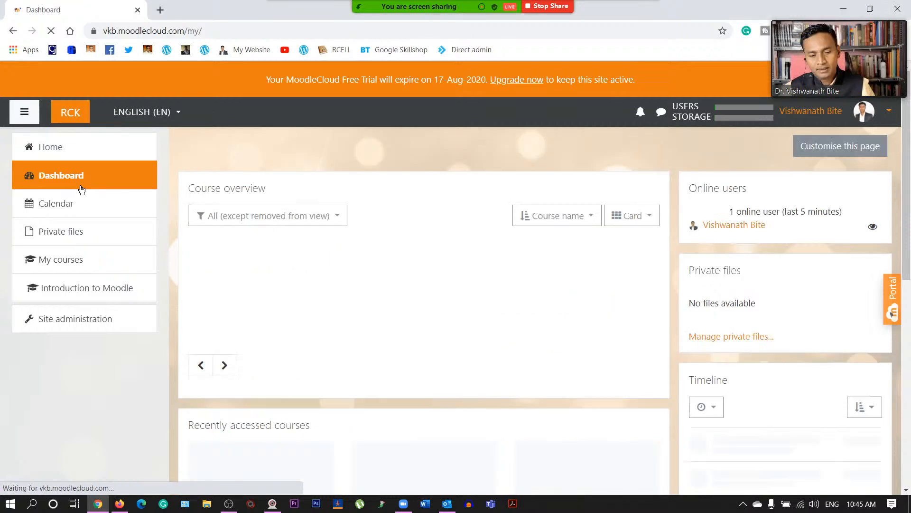
- Show the July 2020 calendar month view and dismiss the new event form
{"action": "scroll", "coordinate": [172, 294], "scroll_direction": "down", "scroll_amount": 4}
{"action": "scroll", "coordinate": [173, 294], "scroll_direction": "up", "scroll_amount": 4}
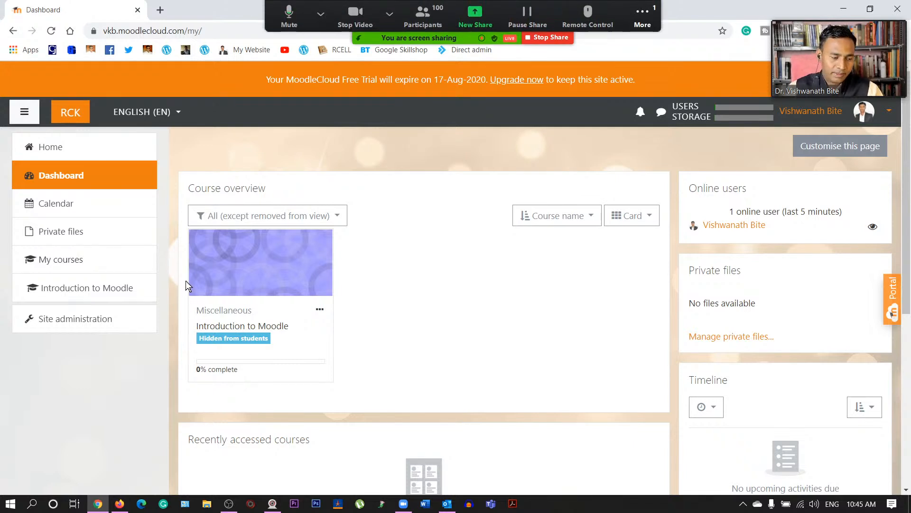
{"action": "left_click", "coordinate": [62, 206]}
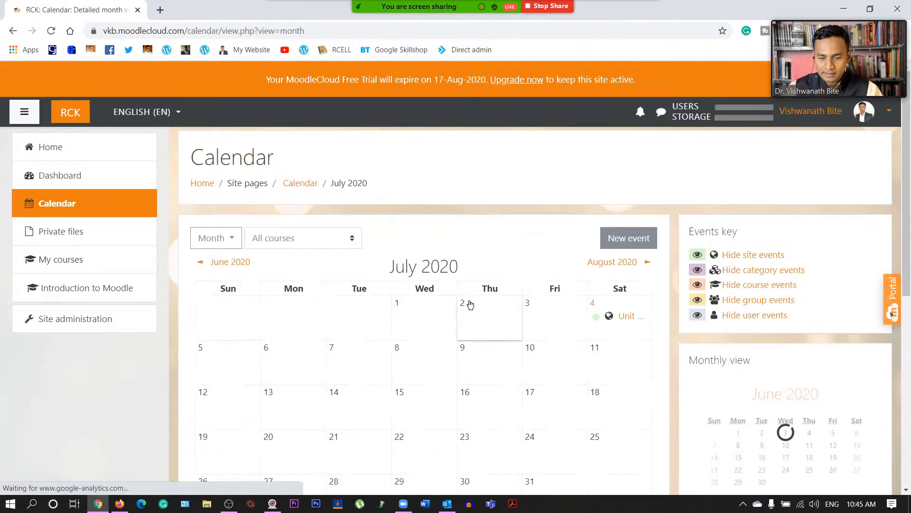
{"action": "scroll", "coordinate": [469, 305], "scroll_direction": "down", "scroll_amount": 2}
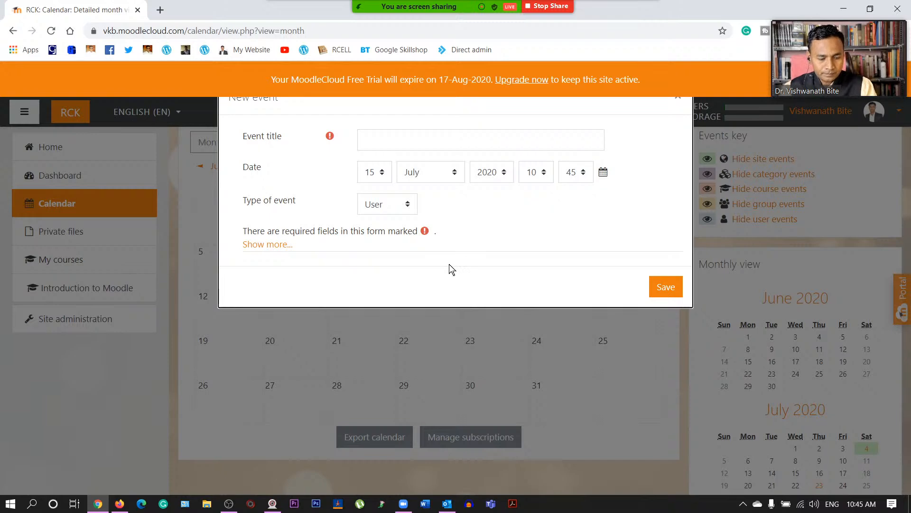
{"action": "key", "text": "Escape"}
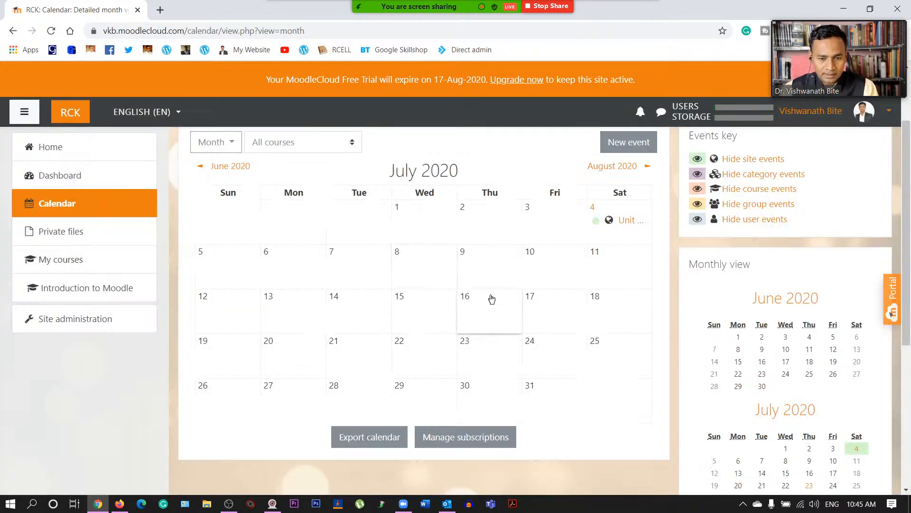
- Start a new event on 31 July, cancel it, and go to Private files
{"action": "left_click", "coordinate": [535, 396]}
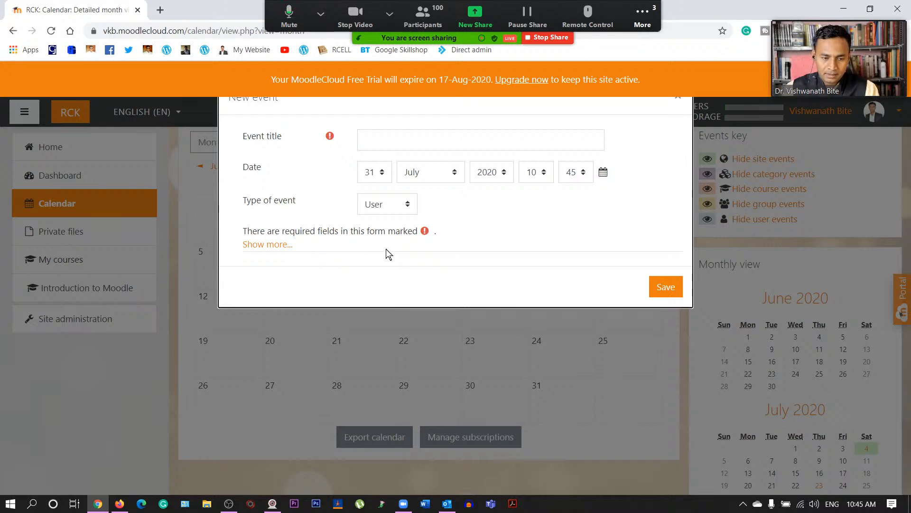
{"action": "key", "text": "Escape"}
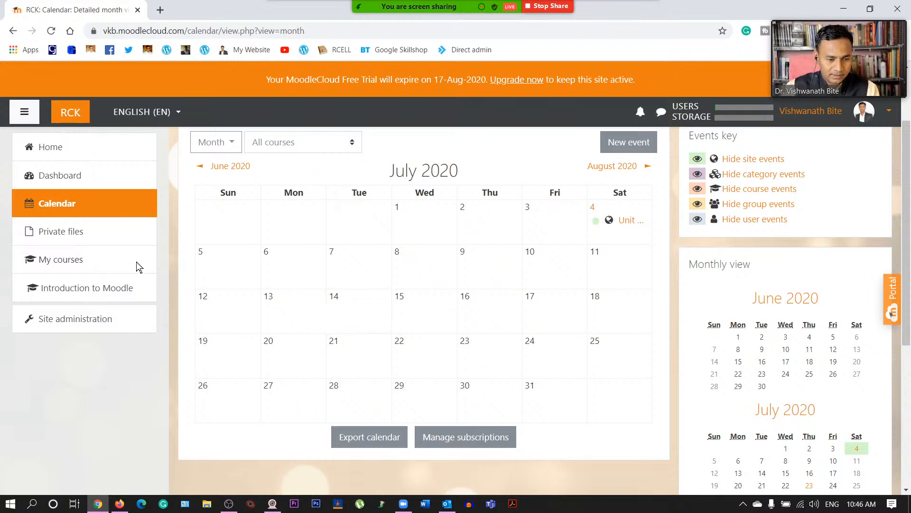
{"action": "left_click", "coordinate": [78, 236]}
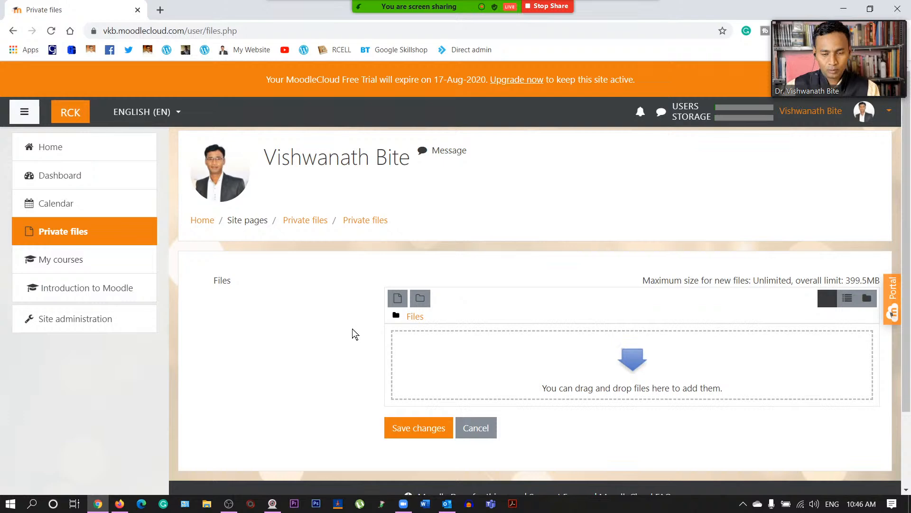
- Open the File picker from the Add file icon above the empty Files area
{"action": "left_click", "coordinate": [399, 299]}
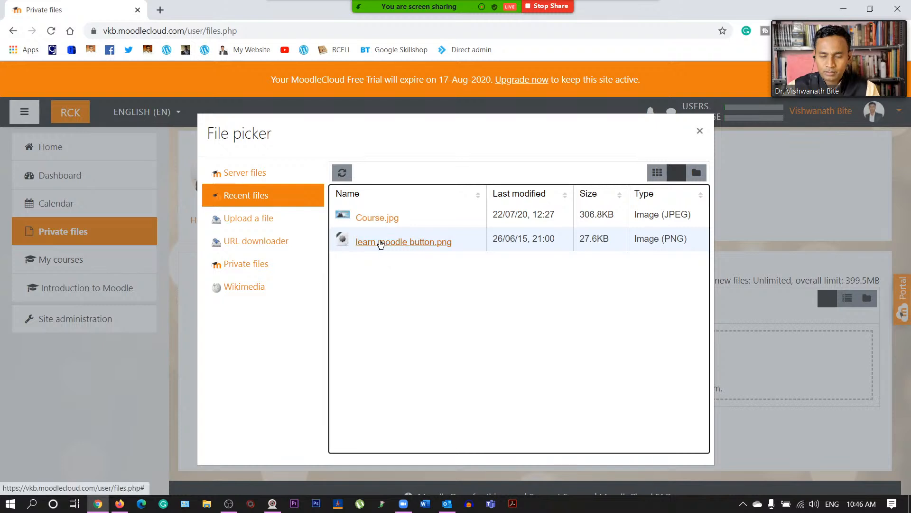
- Look over the Upload a file and URL downloader sources in the File picker
{"action": "left_click", "coordinate": [267, 221]}
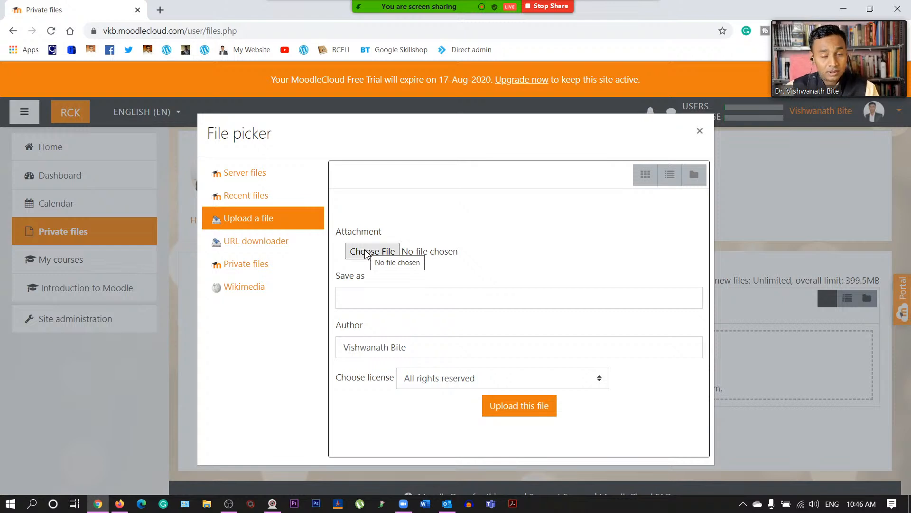
{"action": "left_click", "coordinate": [365, 253]}
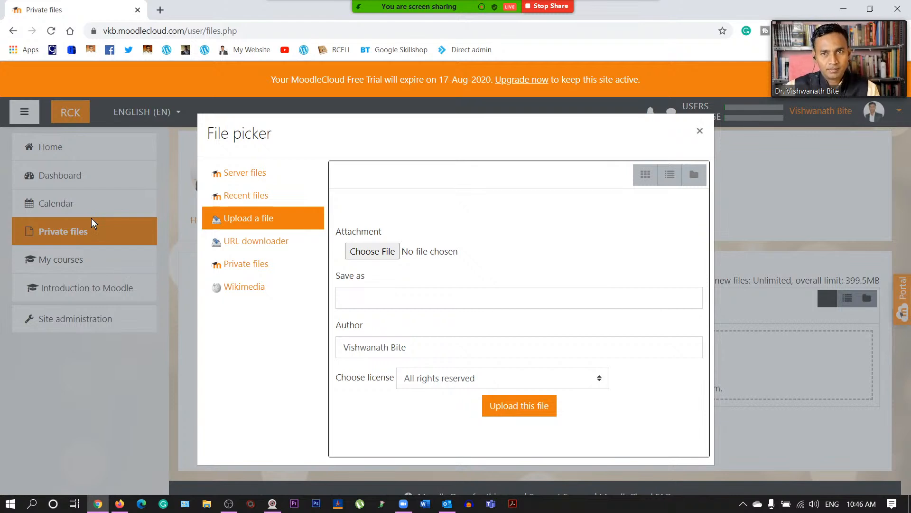
{"action": "left_click", "coordinate": [246, 249]}
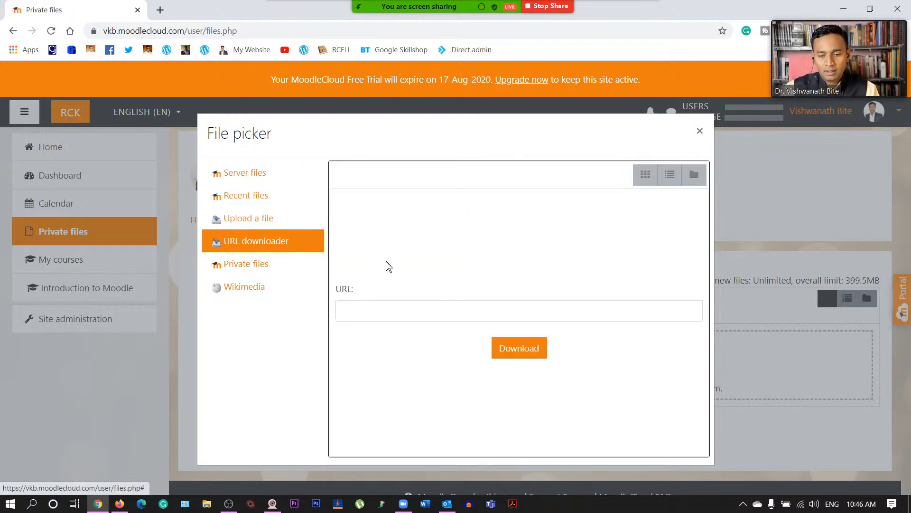
{"action": "left_click", "coordinate": [363, 310]}
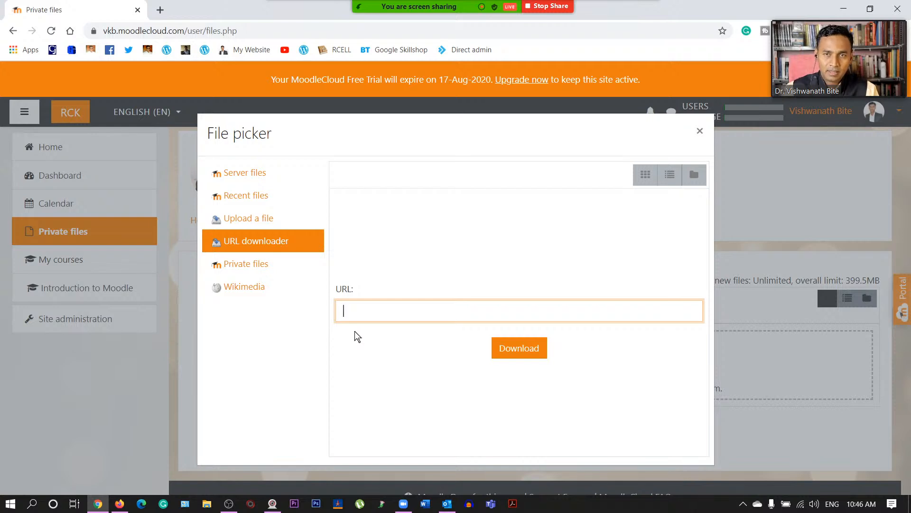
- Check the Private files and Wikimedia sources, then close the File picker without adding anything
{"action": "left_click", "coordinate": [251, 269]}
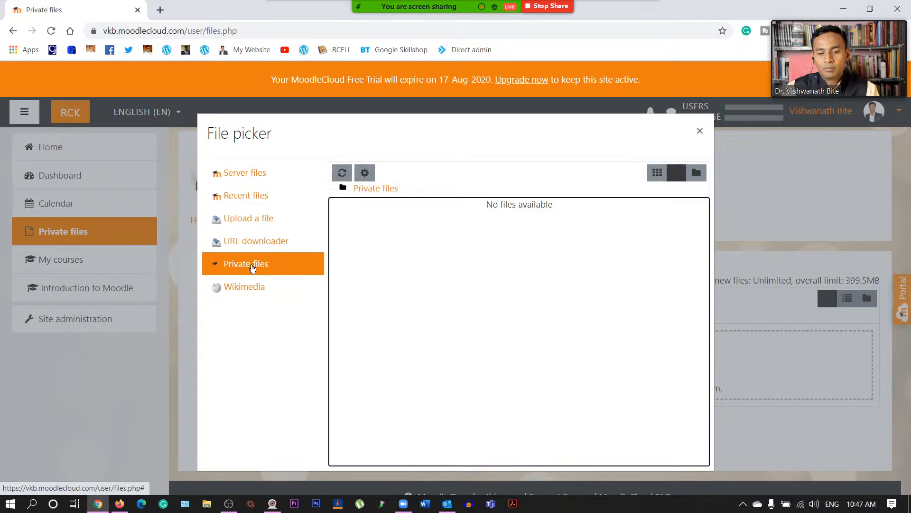
{"action": "left_click", "coordinate": [251, 287]}
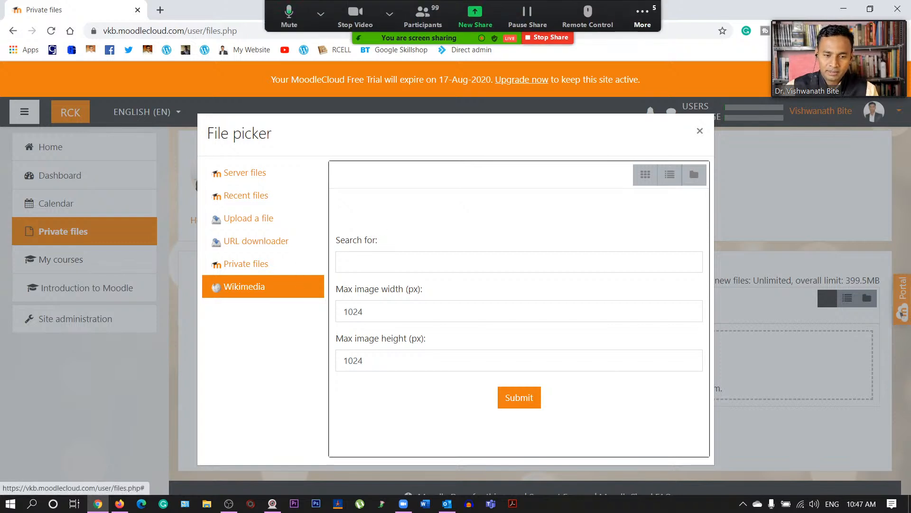
{"action": "left_click", "coordinate": [700, 130]}
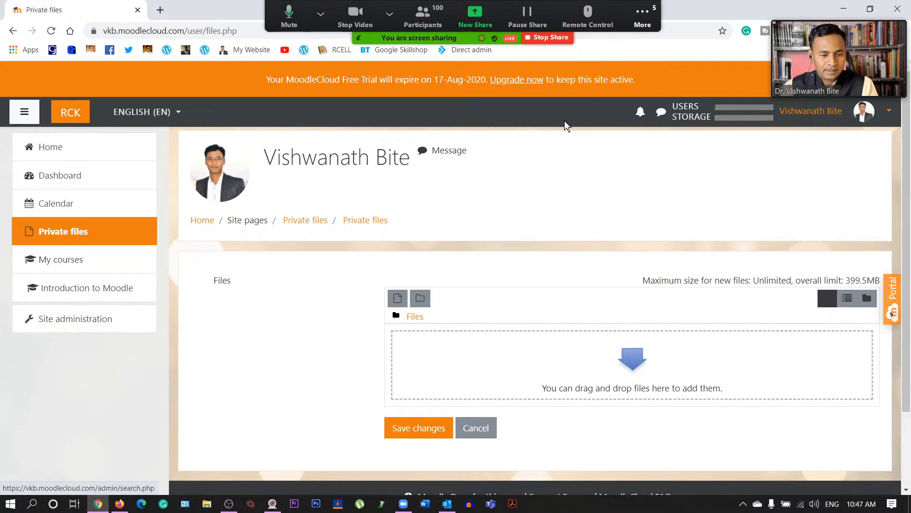
{"action": "left_click", "coordinate": [649, 14]}
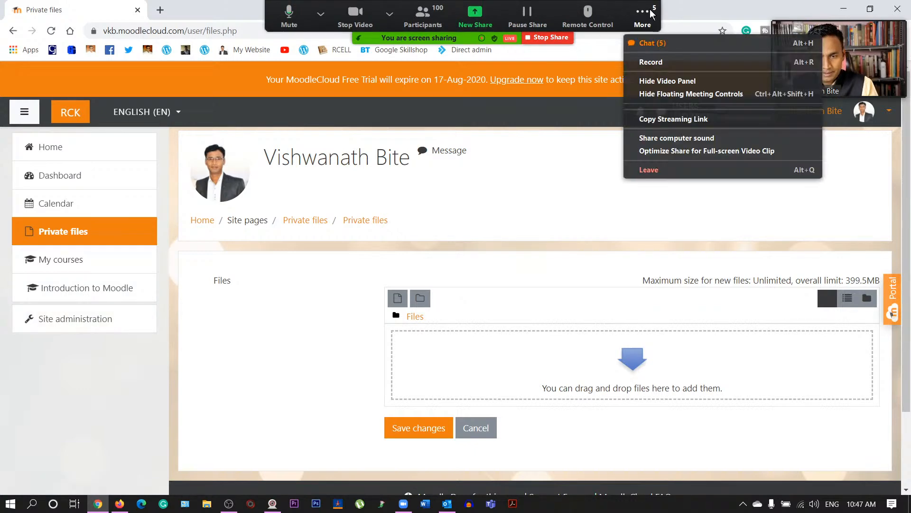
{"action": "left_click", "coordinate": [664, 43]}
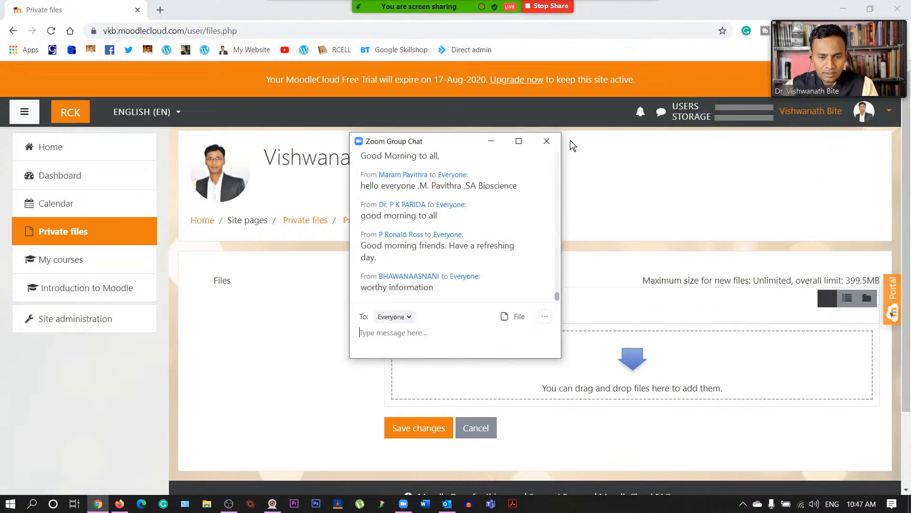
{"action": "left_click", "coordinate": [547, 141]}
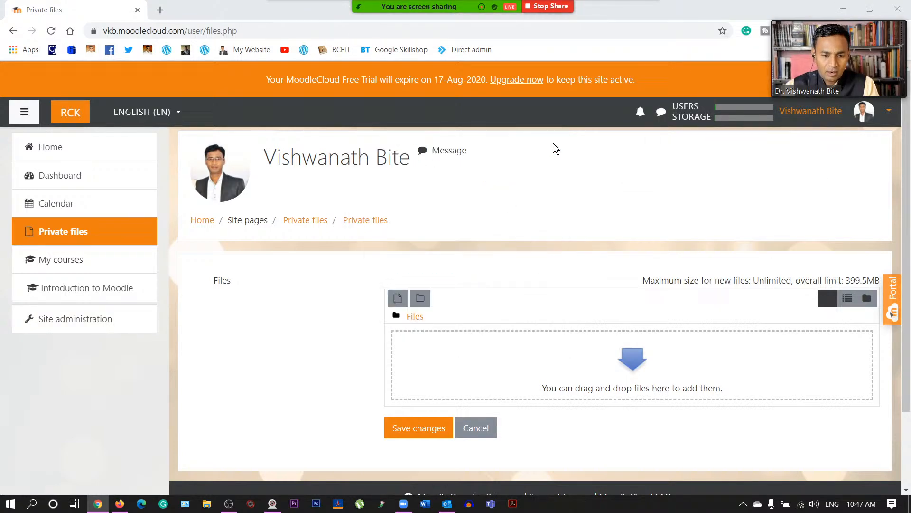
- Go to Site administration, scroll its categories, and choose Advanced features
{"action": "left_click", "coordinate": [61, 320]}
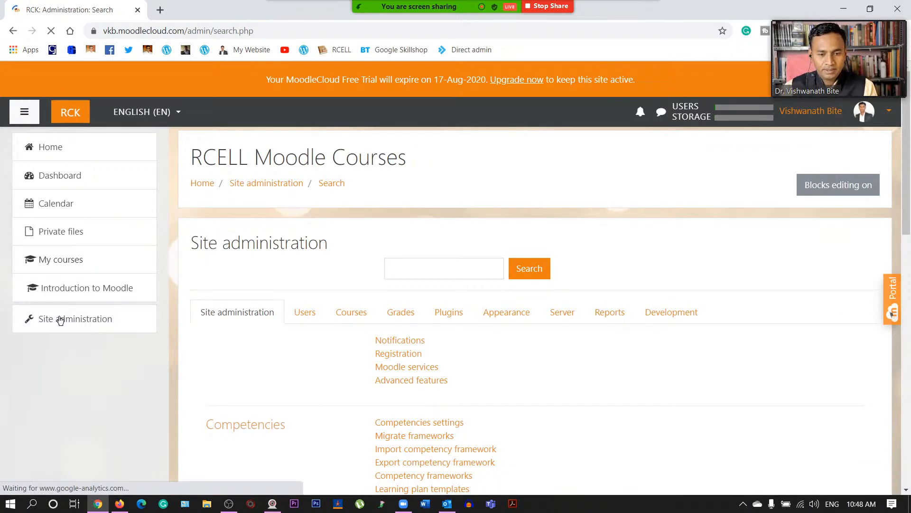
{"action": "scroll", "coordinate": [266, 294], "scroll_direction": "down", "scroll_amount": 3}
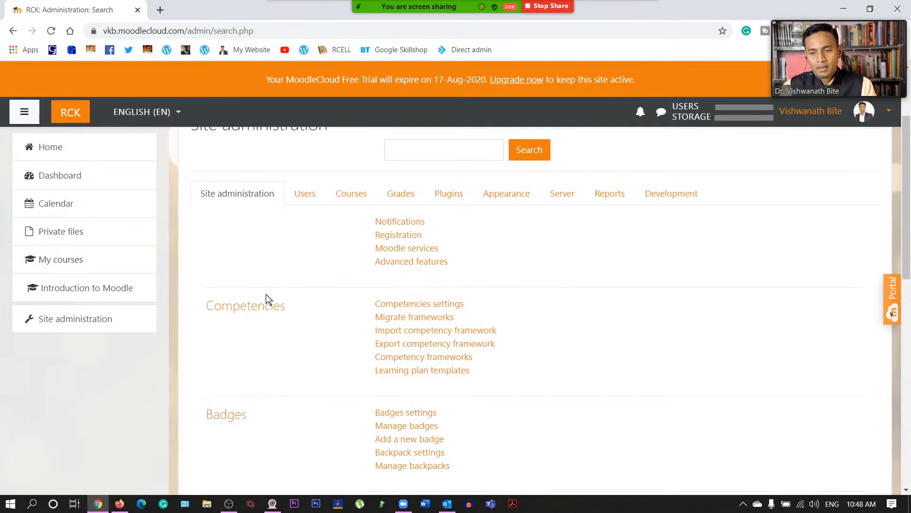
{"action": "scroll", "coordinate": [266, 294], "scroll_direction": "up", "scroll_amount": 3}
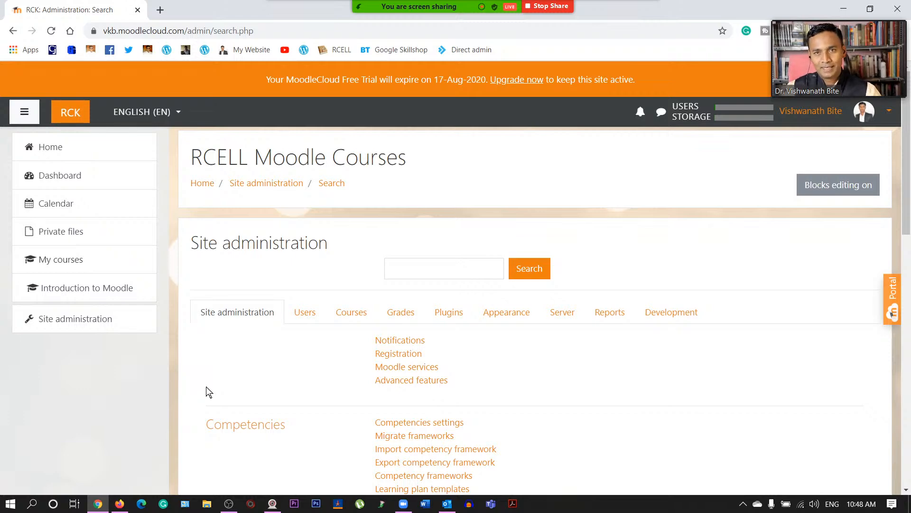
{"action": "scroll", "coordinate": [532, 332], "scroll_direction": "down", "scroll_amount": 12}
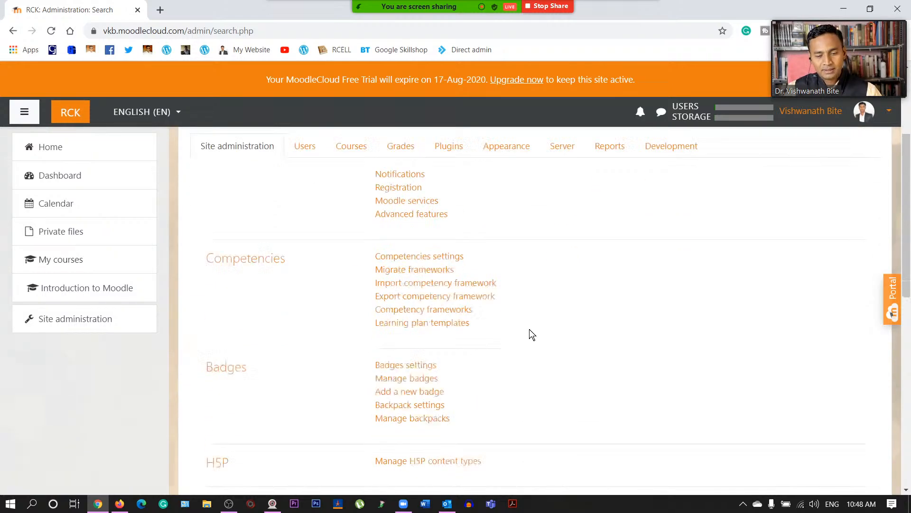
{"action": "scroll", "coordinate": [527, 332], "scroll_direction": "up", "scroll_amount": 14}
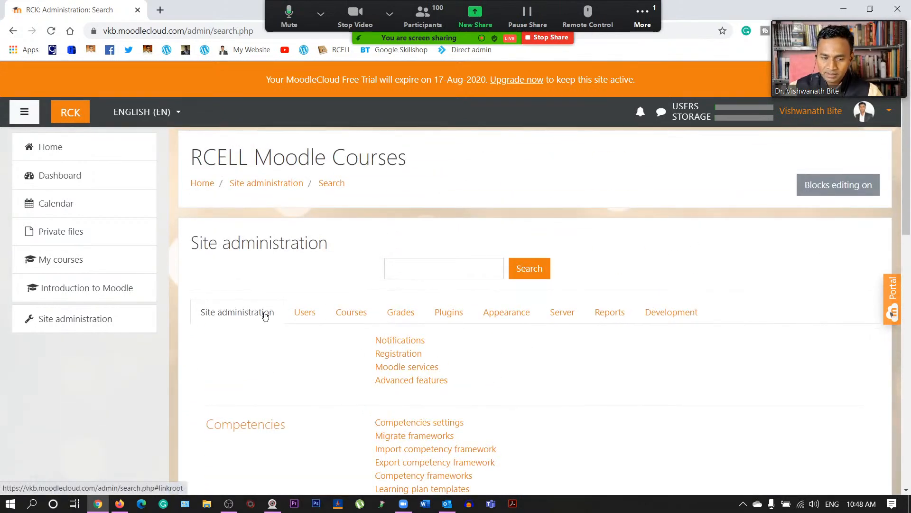
{"action": "scroll", "coordinate": [303, 346], "scroll_direction": "down", "scroll_amount": 5}
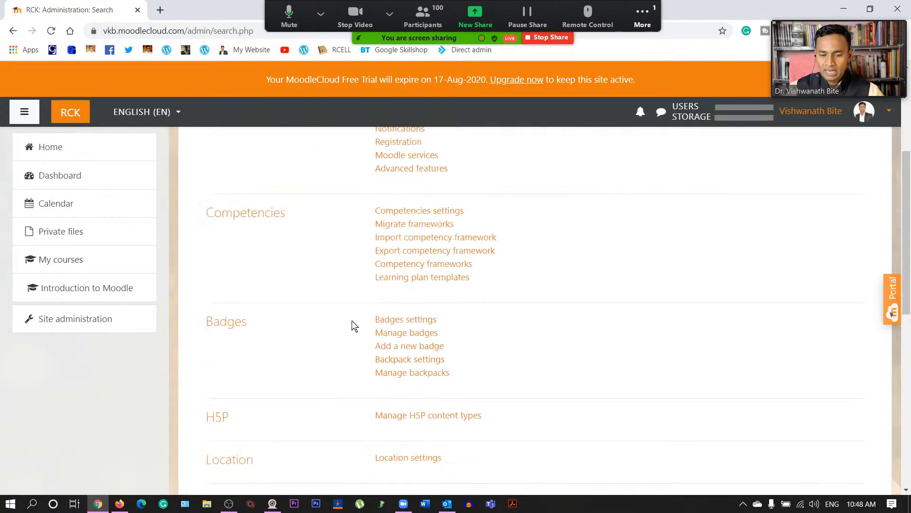
{"action": "scroll", "coordinate": [368, 318], "scroll_direction": "down", "scroll_amount": 6}
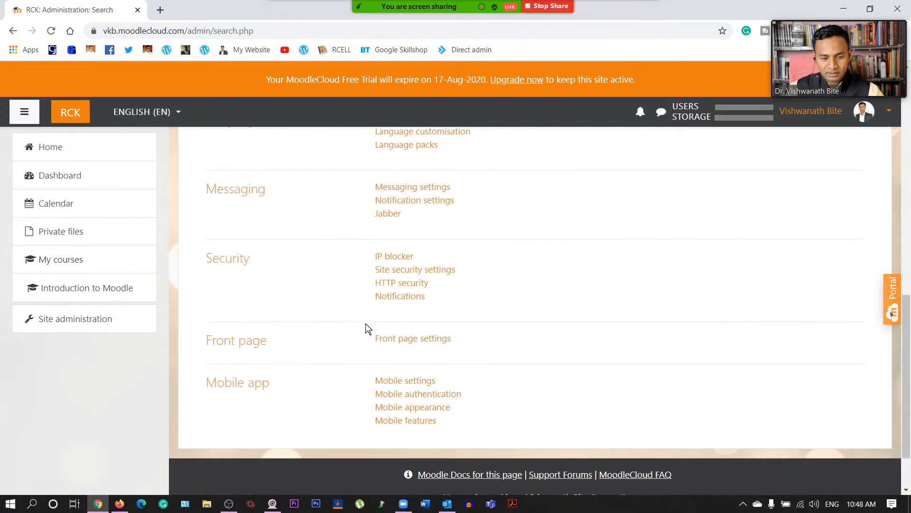
{"action": "scroll", "coordinate": [380, 347], "scroll_direction": "down", "scroll_amount": 3}
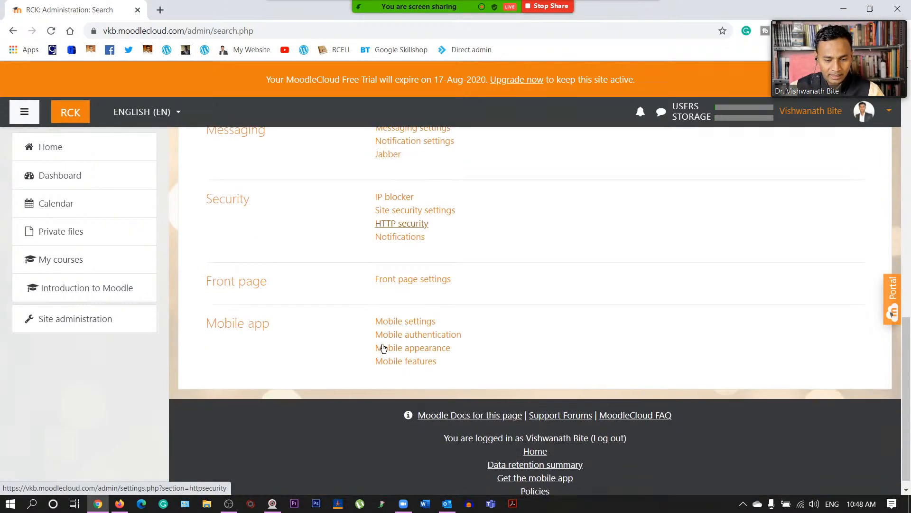
{"action": "scroll", "coordinate": [406, 283], "scroll_direction": "up", "scroll_amount": 14}
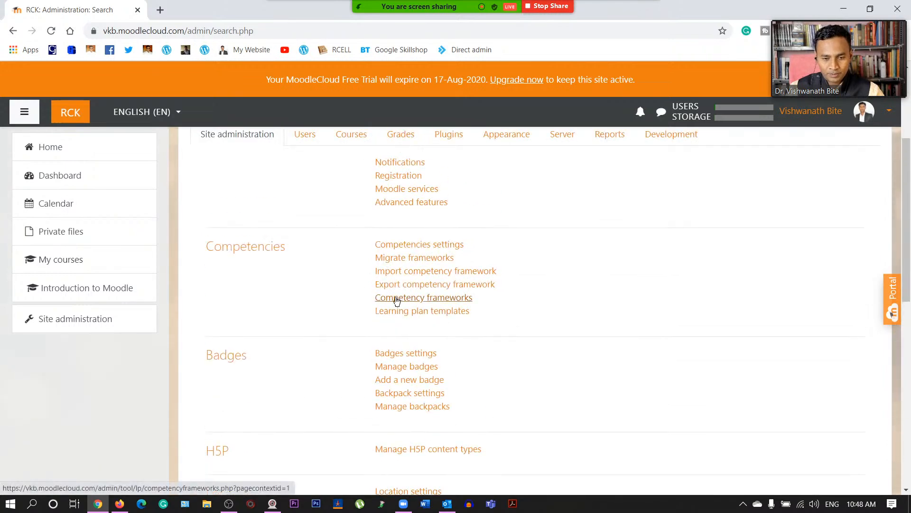
{"action": "scroll", "coordinate": [407, 328], "scroll_direction": "down", "scroll_amount": 3}
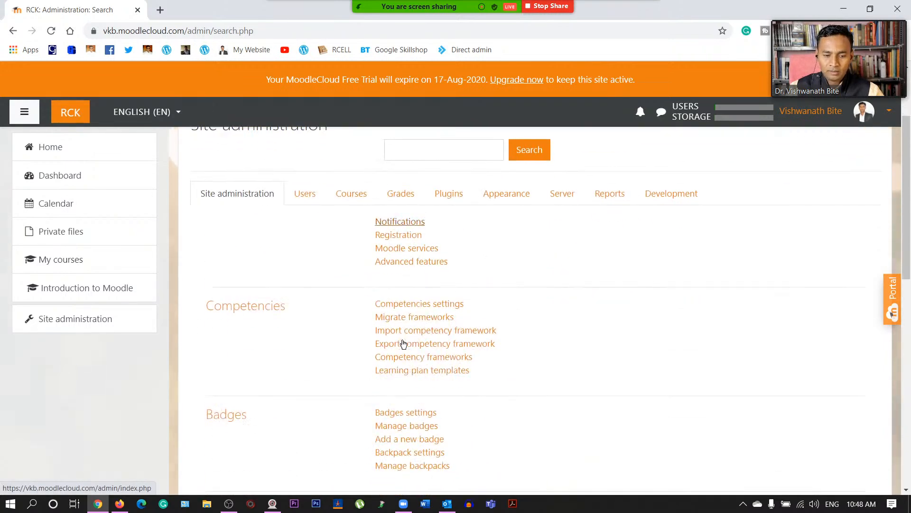
{"action": "left_click", "coordinate": [407, 264]}
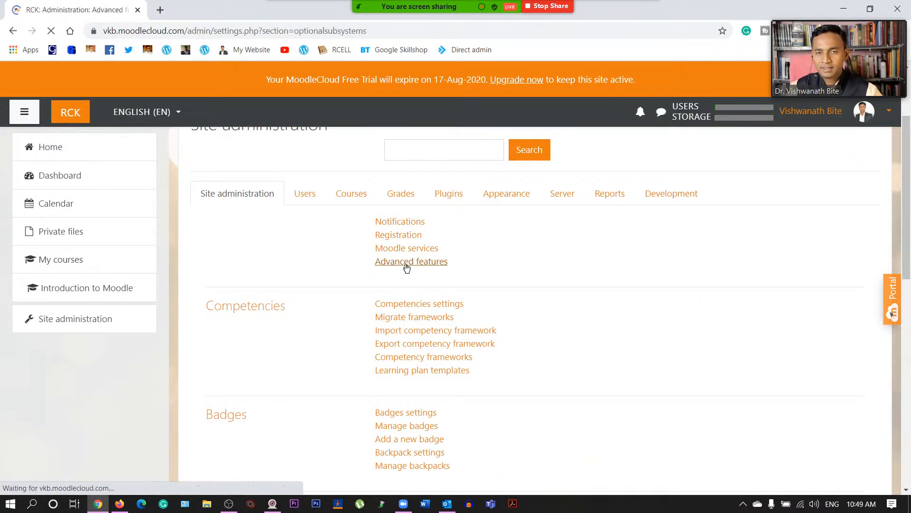
{"action": "scroll", "coordinate": [442, 311], "scroll_direction": "down", "scroll_amount": 20}
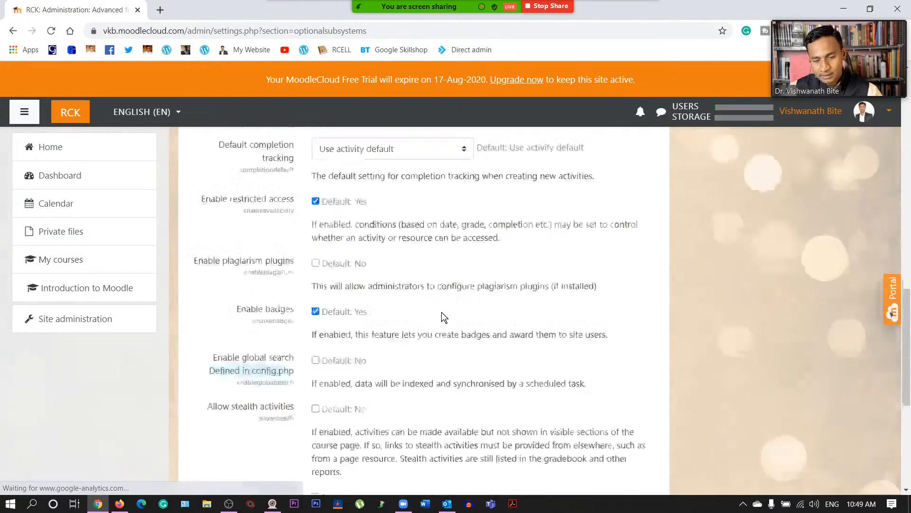
{"action": "scroll", "coordinate": [442, 316], "scroll_direction": "up", "scroll_amount": 20}
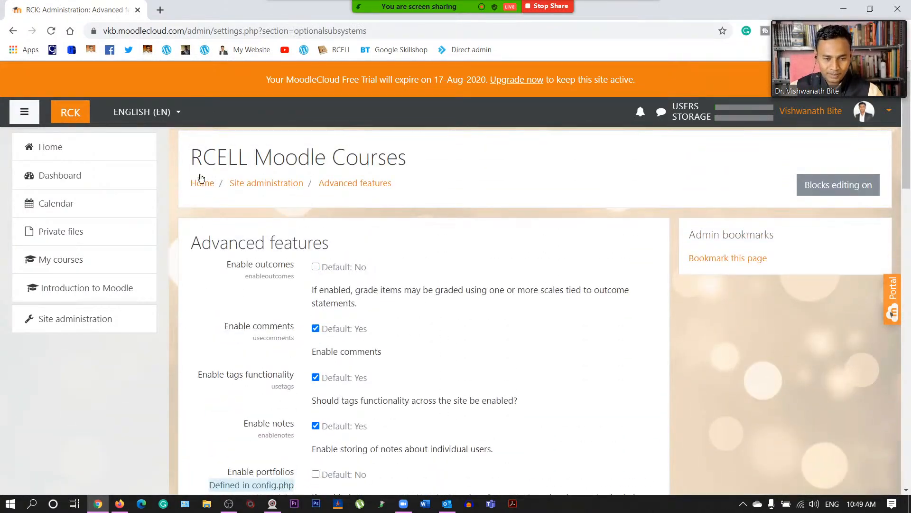
{"action": "left_click", "coordinate": [289, 184]}
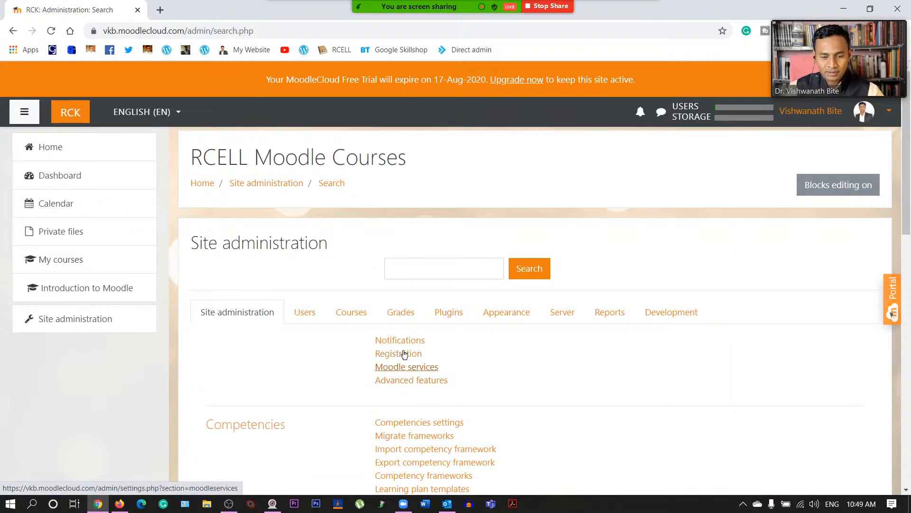
{"action": "left_click", "coordinate": [400, 341]}
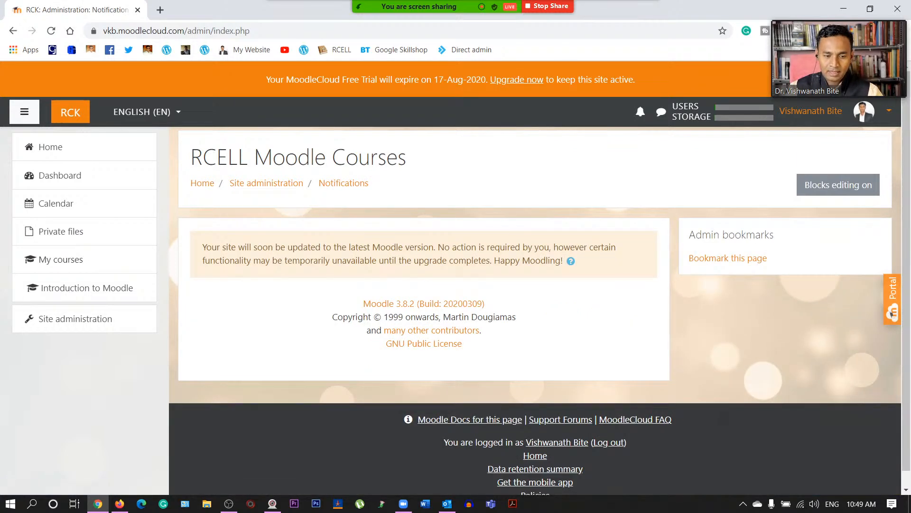
{"action": "left_click", "coordinate": [284, 185]}
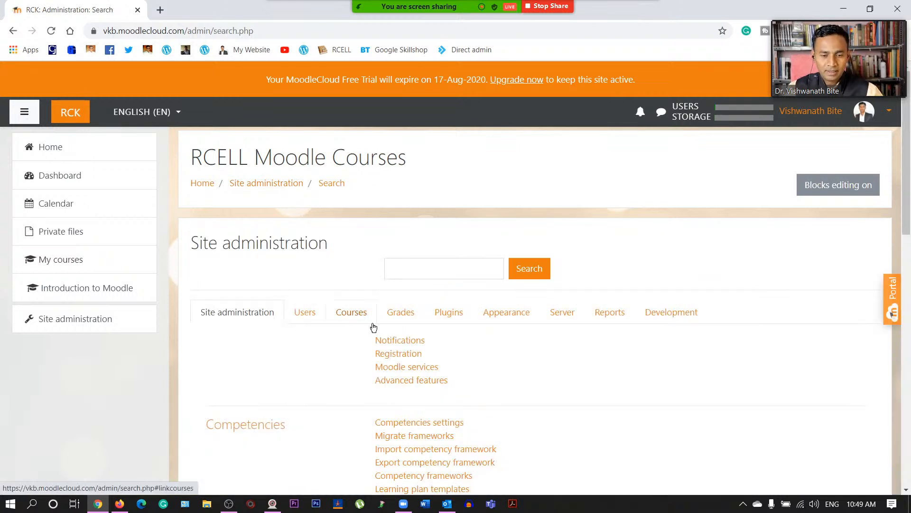
{"action": "scroll", "coordinate": [264, 319], "scroll_direction": "down", "scroll_amount": 1}
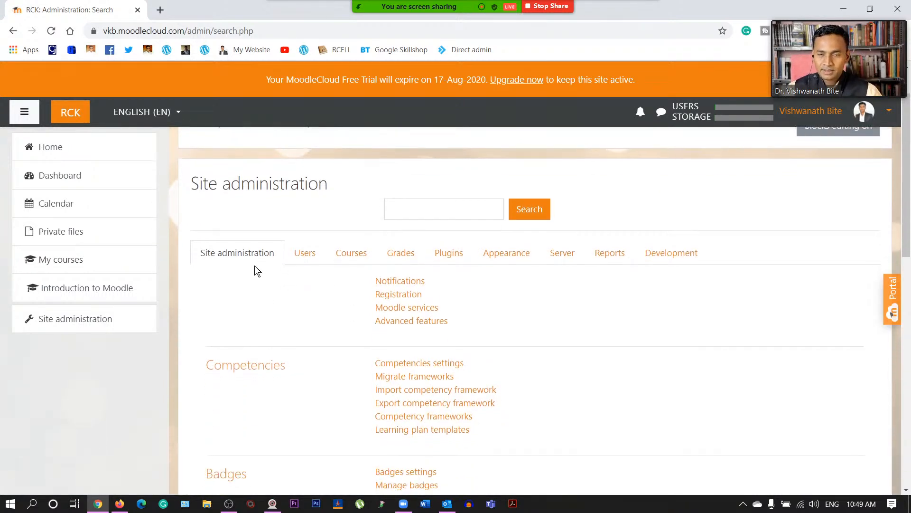
{"action": "left_click", "coordinate": [306, 254]}
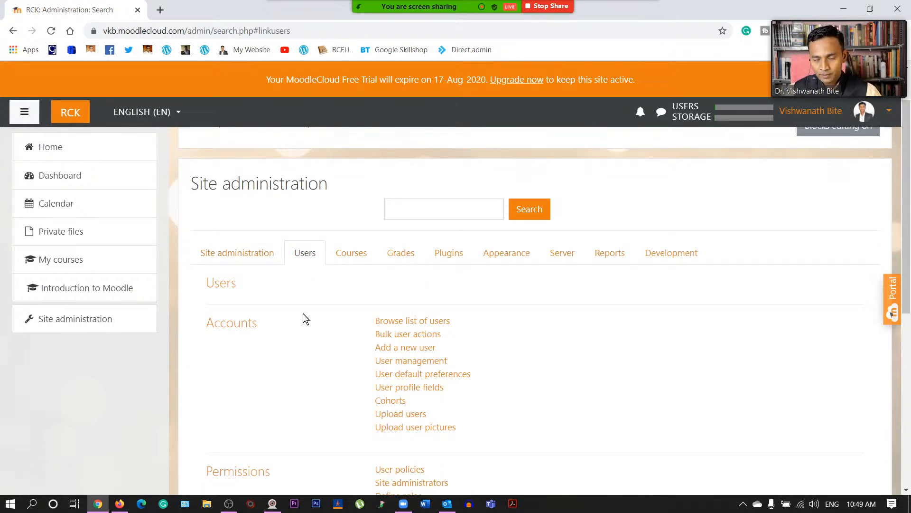
- Bring up the Courses administration links in Site administration and scroll through them
{"action": "scroll", "coordinate": [308, 308], "scroll_direction": "down", "scroll_amount": 7}
{"action": "scroll", "coordinate": [314, 314], "scroll_direction": "up", "scroll_amount": 5}
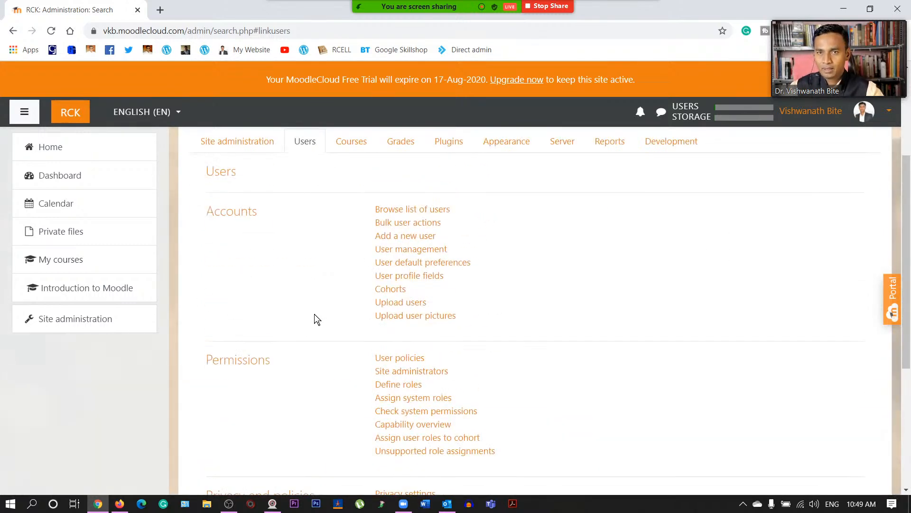
{"action": "scroll", "coordinate": [315, 314], "scroll_direction": "up", "scroll_amount": 3}
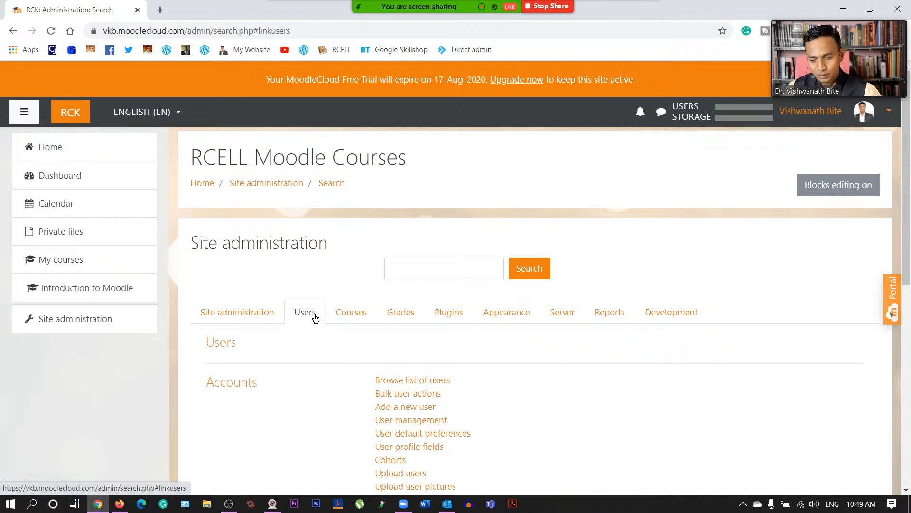
{"action": "left_click", "coordinate": [357, 315]}
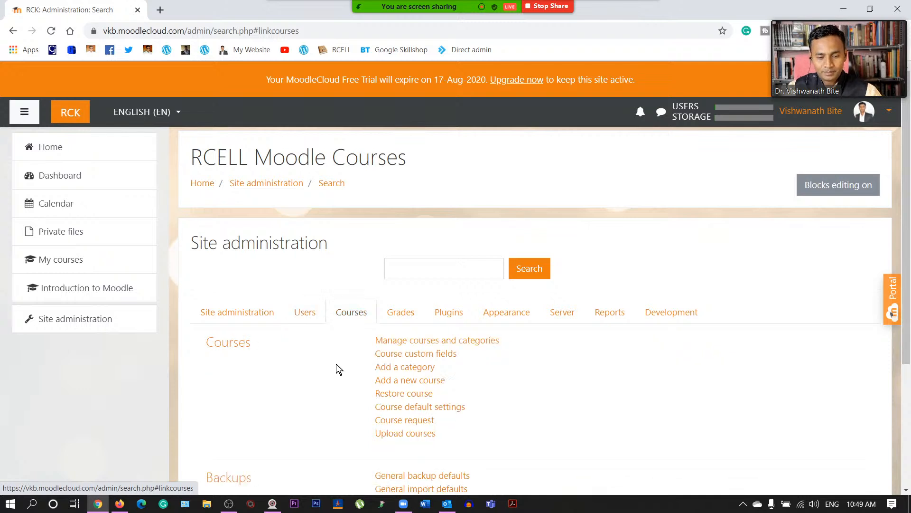
{"action": "scroll", "coordinate": [335, 364], "scroll_direction": "down", "scroll_amount": 1}
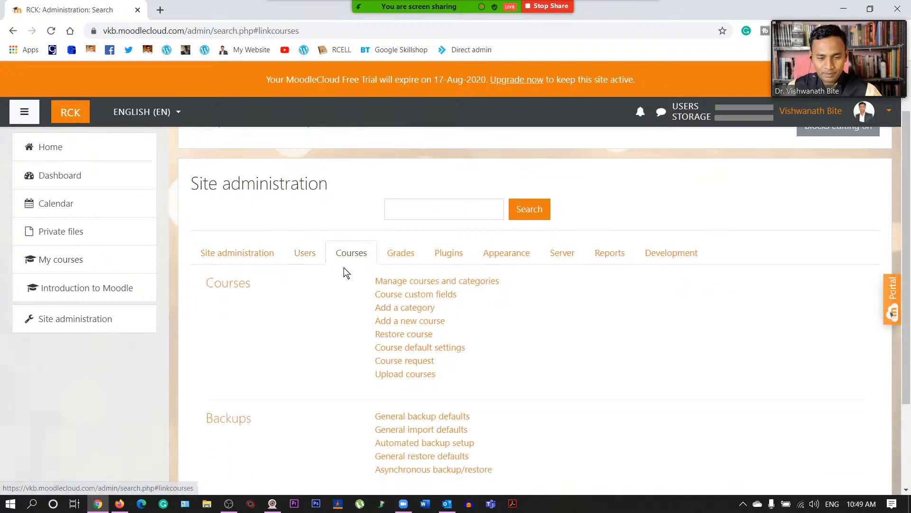
{"action": "scroll", "coordinate": [343, 326], "scroll_direction": "down", "scroll_amount": 2}
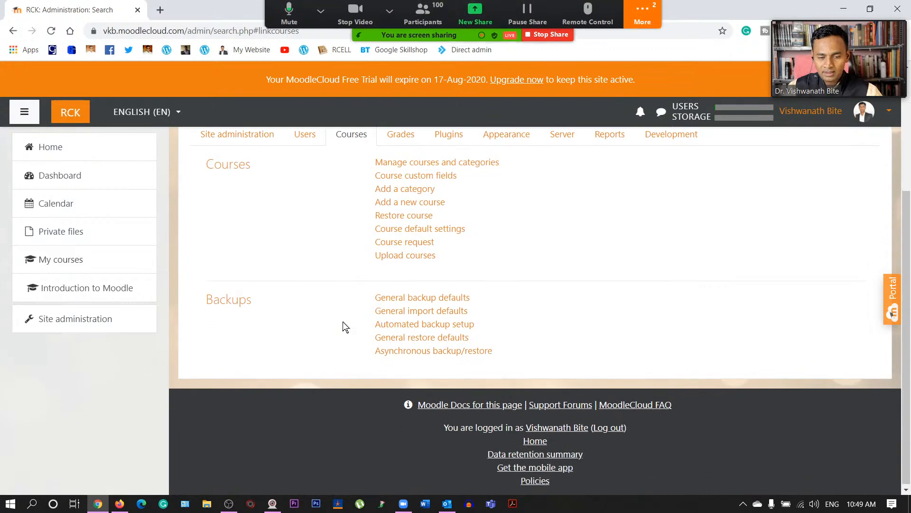
{"action": "scroll", "coordinate": [343, 326], "scroll_direction": "up", "scroll_amount": 3}
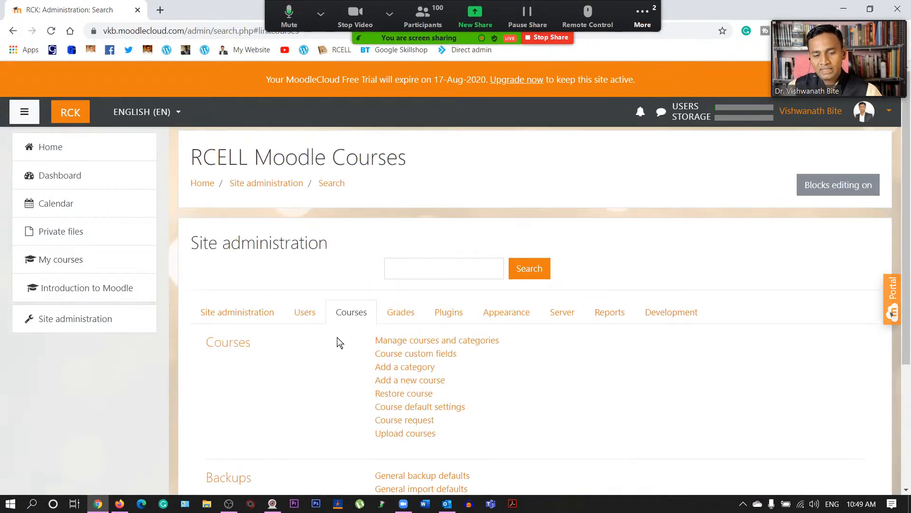
- Show the Grades settings, then move to the Plugins activity module links
{"action": "left_click", "coordinate": [401, 315]}
{"action": "scroll", "coordinate": [373, 382], "scroll_direction": "down", "scroll_amount": 2}
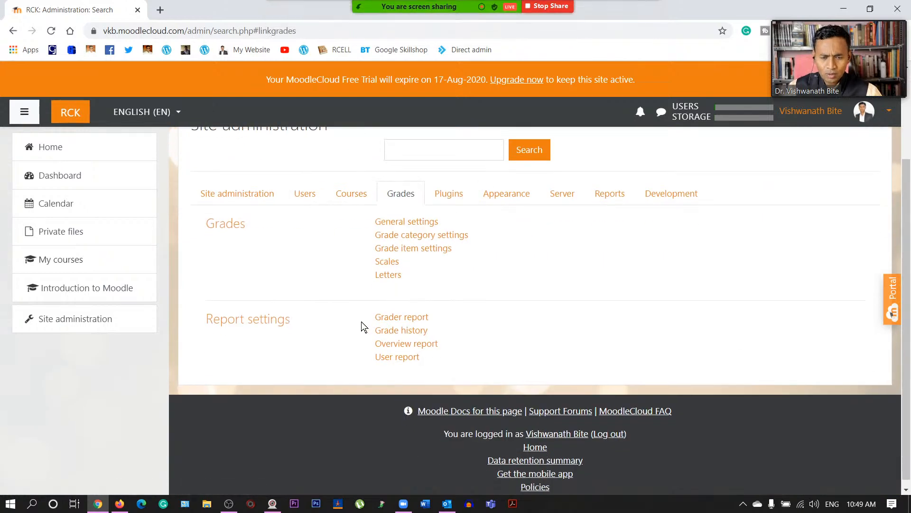
{"action": "scroll", "coordinate": [361, 323], "scroll_direction": "up", "scroll_amount": 1}
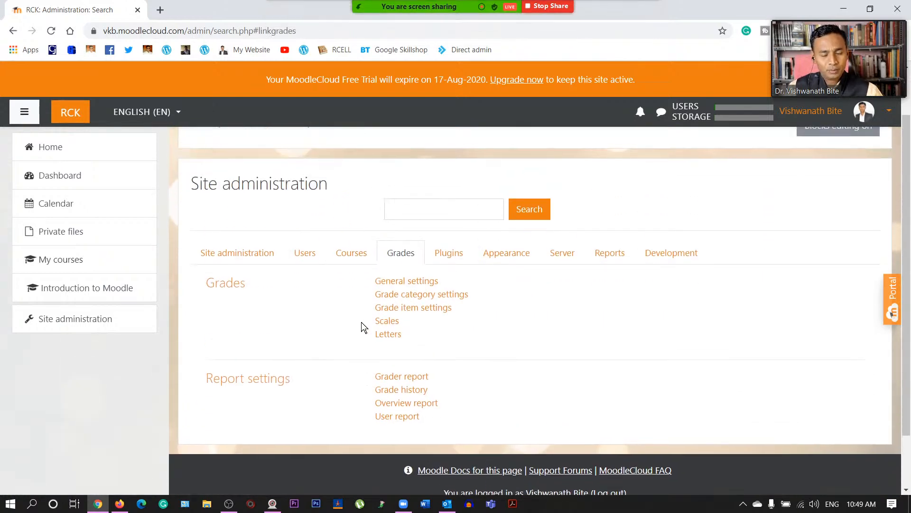
{"action": "left_click", "coordinate": [447, 253]}
- Bring up the Appearance administration links in Site administration
{"action": "scroll", "coordinate": [336, 380], "scroll_direction": "down", "scroll_amount": 2}
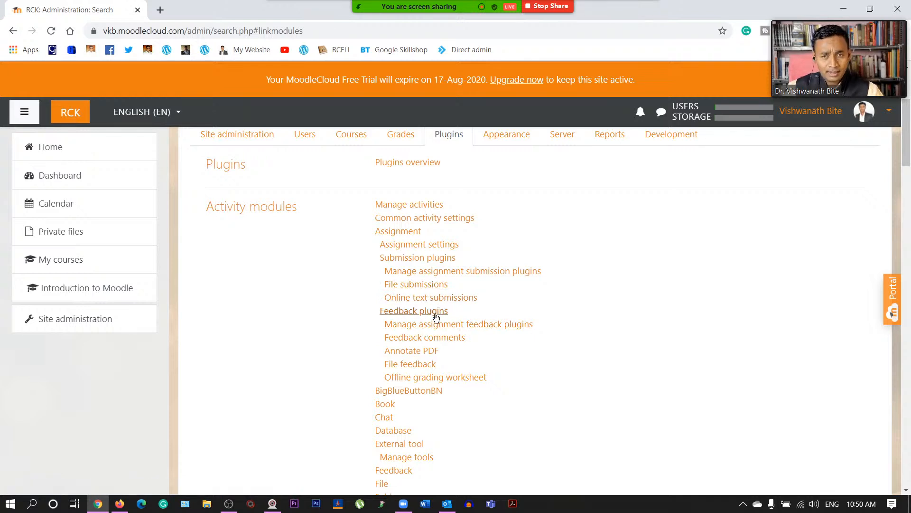
{"action": "scroll", "coordinate": [434, 336], "scroll_direction": "down", "scroll_amount": 4}
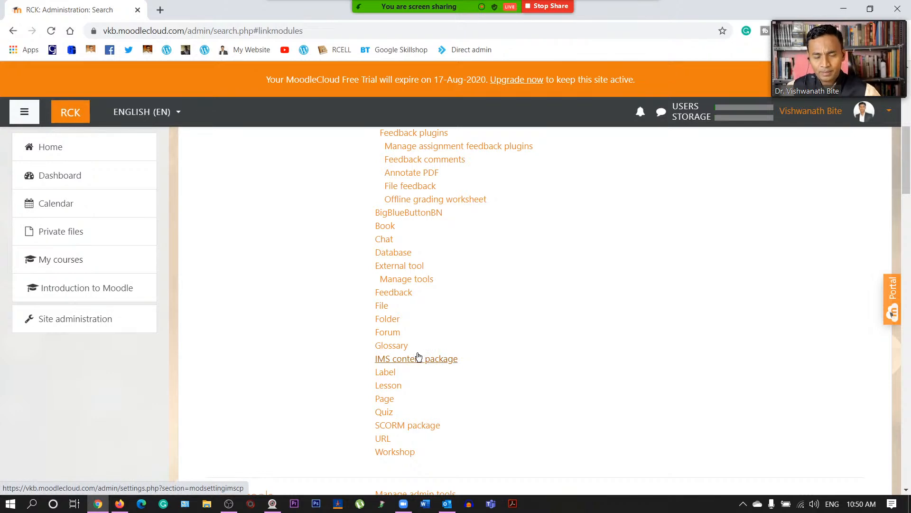
{"action": "scroll", "coordinate": [419, 357], "scroll_direction": "down", "scroll_amount": 11}
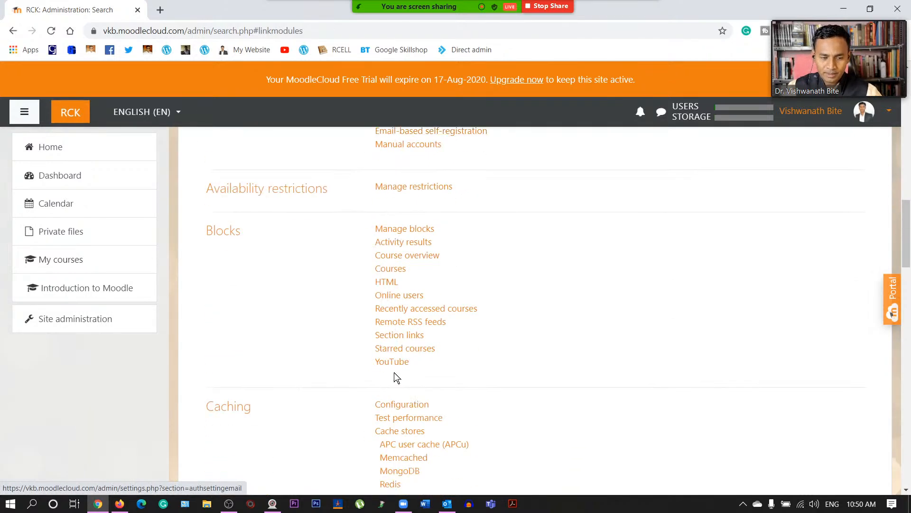
{"action": "scroll", "coordinate": [394, 372], "scroll_direction": "up", "scroll_amount": 15}
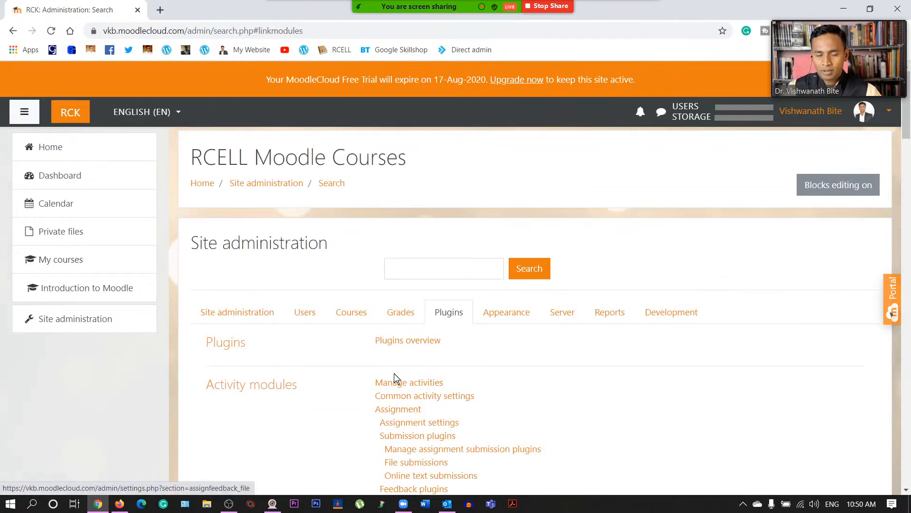
{"action": "left_click", "coordinate": [497, 311]}
{"action": "scroll", "coordinate": [489, 330], "scroll_direction": "down", "scroll_amount": 5}
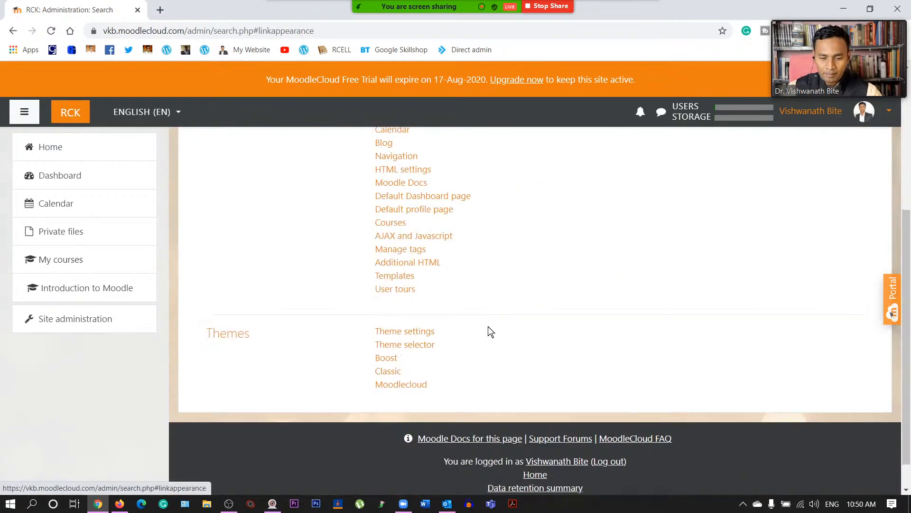
{"action": "scroll", "coordinate": [489, 329], "scroll_direction": "up", "scroll_amount": 5}
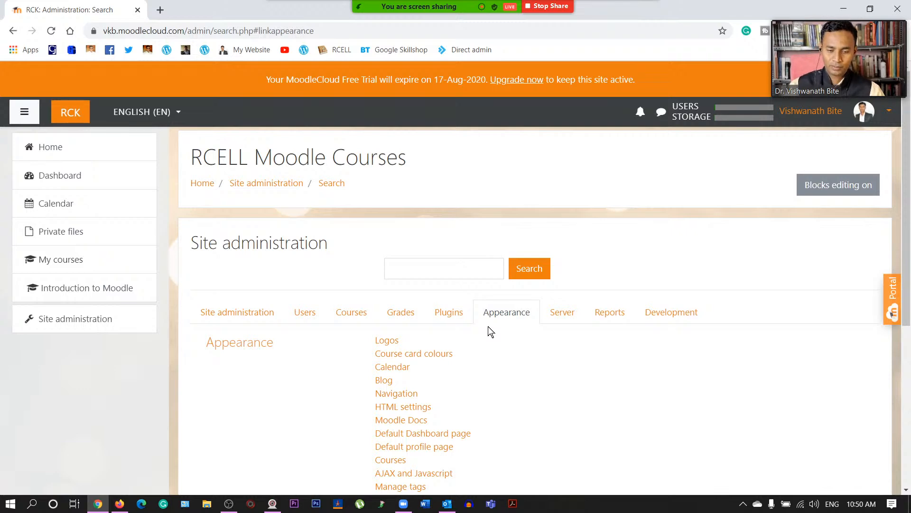
{"action": "scroll", "coordinate": [489, 380], "scroll_direction": "down", "scroll_amount": 5}
{"action": "scroll", "coordinate": [491, 378], "scroll_direction": "up", "scroll_amount": 4}
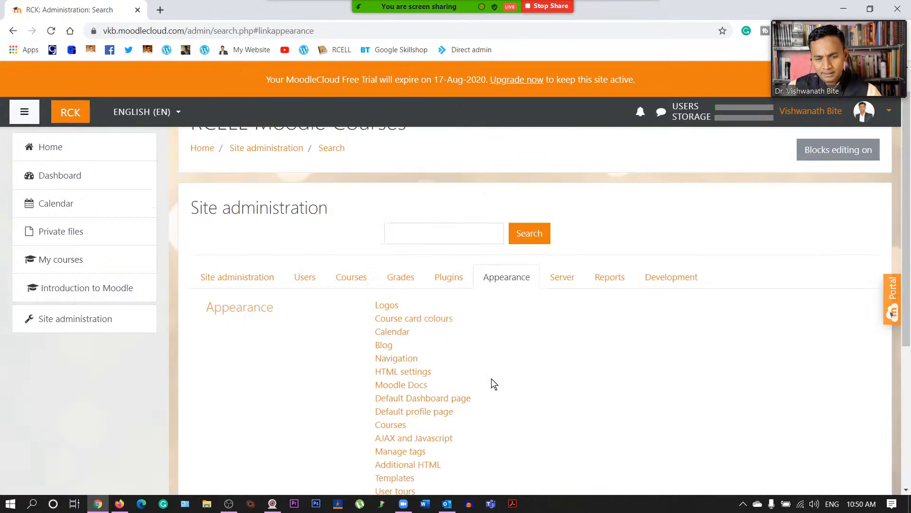
- Show the Server links, including System paths, Scheduled tasks and Outgoing mail configuration
{"action": "left_click", "coordinate": [558, 280]}
{"action": "scroll", "coordinate": [532, 359], "scroll_direction": "down", "scroll_amount": 4}
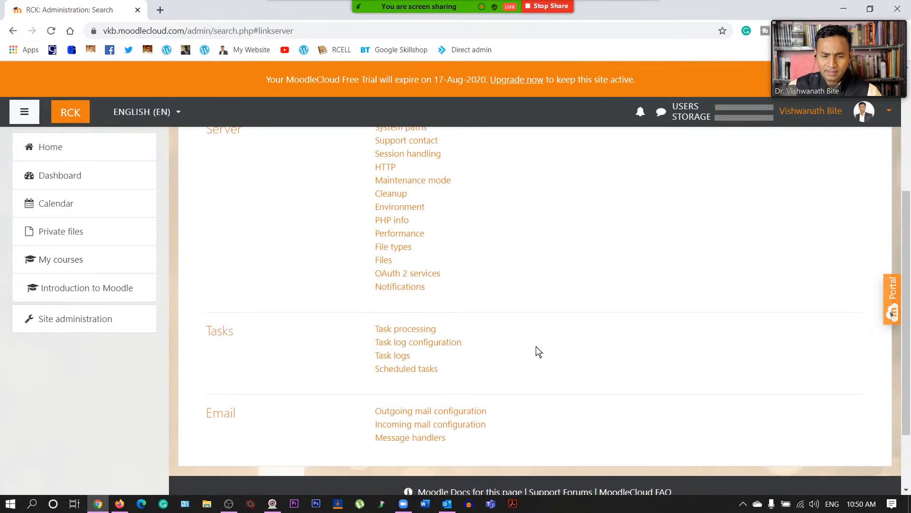
{"action": "scroll", "coordinate": [537, 347], "scroll_direction": "down", "scroll_amount": 2}
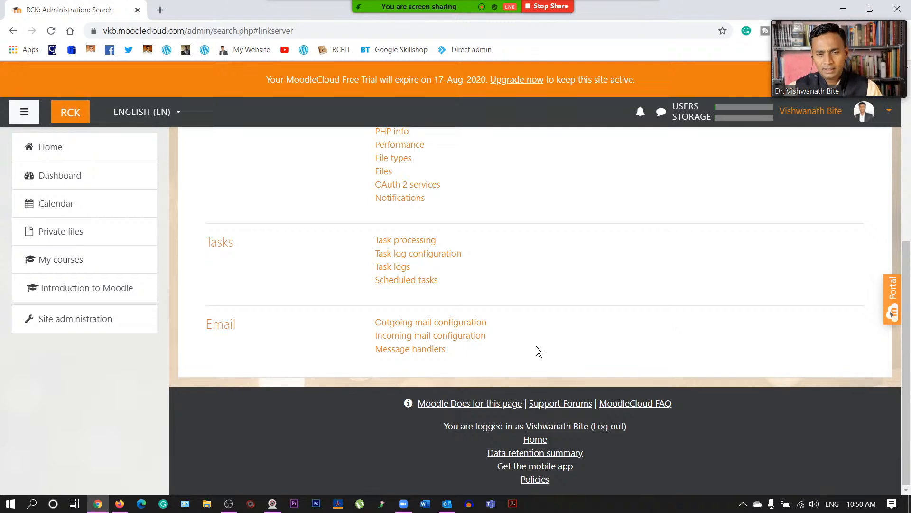
{"action": "scroll", "coordinate": [537, 347], "scroll_direction": "up", "scroll_amount": 1}
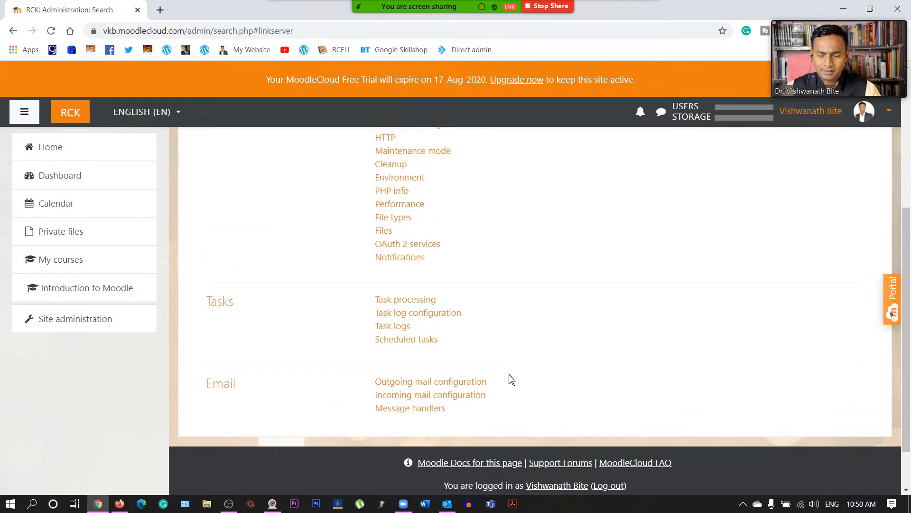
{"action": "scroll", "coordinate": [526, 371], "scroll_direction": "up", "scroll_amount": 3}
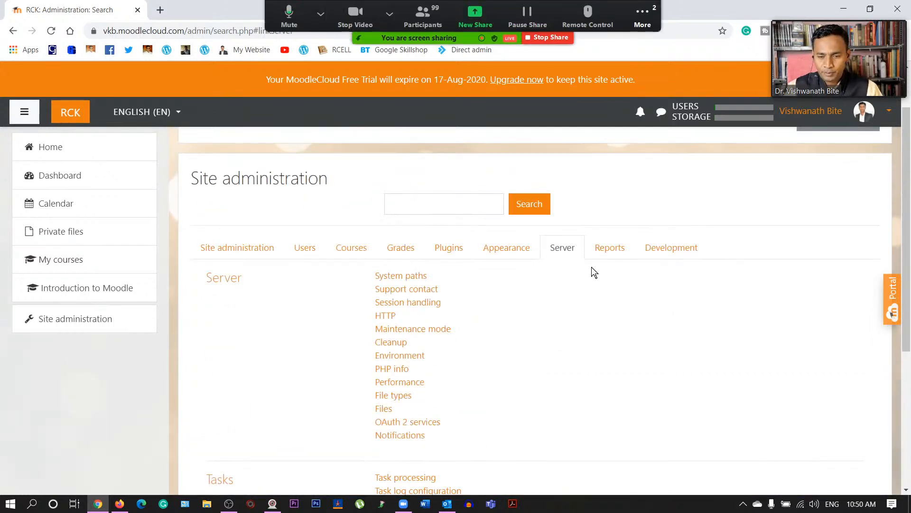
- Glance at the Reports and Development links, then go back to the main Site administration tab
{"action": "left_click", "coordinate": [609, 252]}
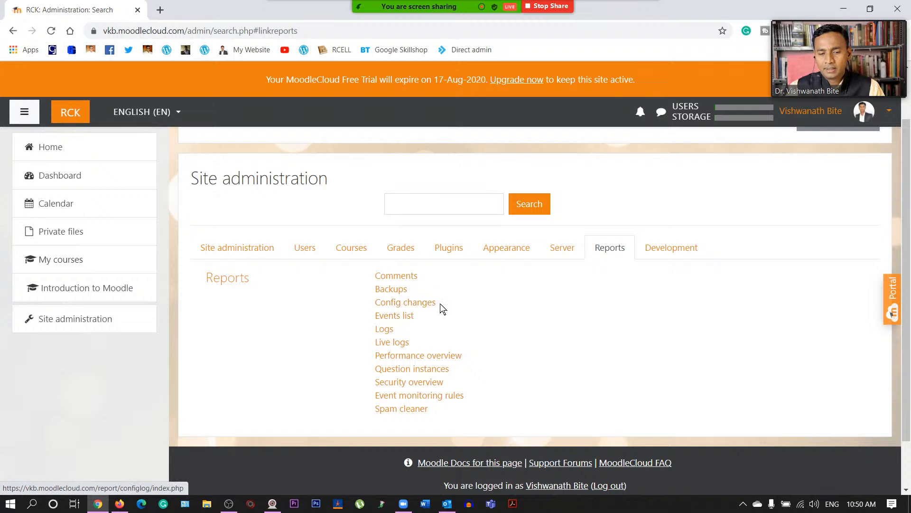
{"action": "left_click", "coordinate": [659, 248]}
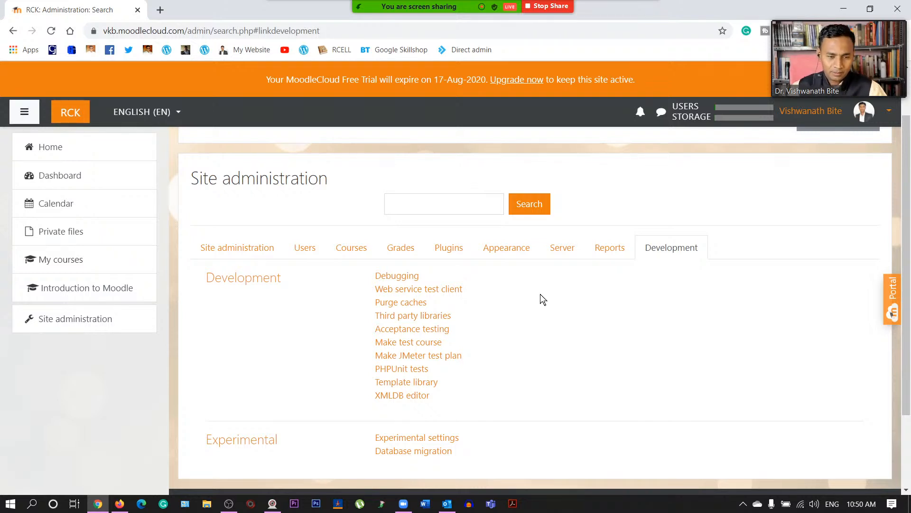
{"action": "left_click", "coordinate": [230, 247]}
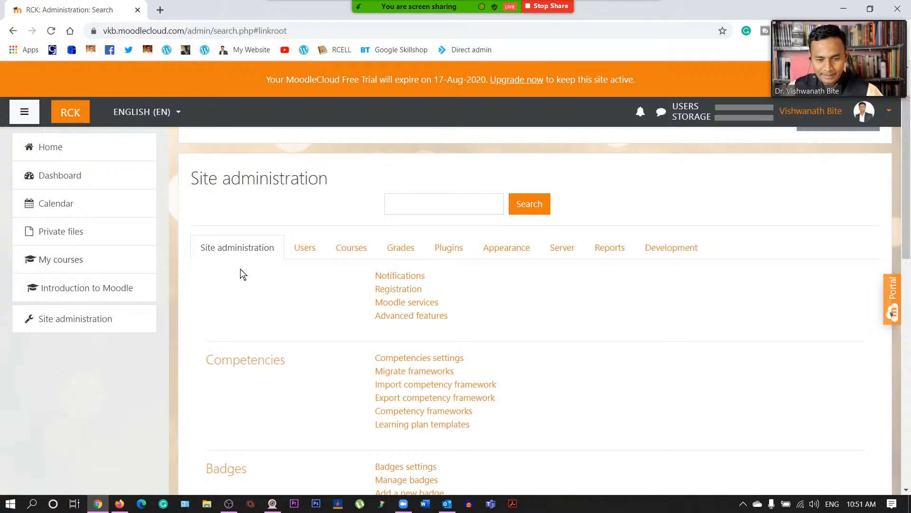
{"action": "scroll", "coordinate": [306, 325], "scroll_direction": "down", "scroll_amount": 5}
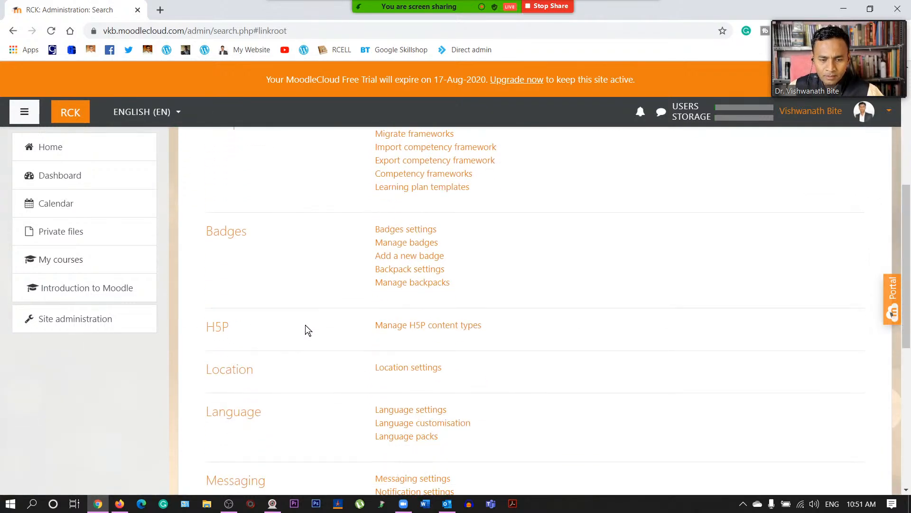
{"action": "scroll", "coordinate": [306, 324], "scroll_direction": "up", "scroll_amount": 3}
{"action": "scroll", "coordinate": [305, 327], "scroll_direction": "up", "scroll_amount": 2}
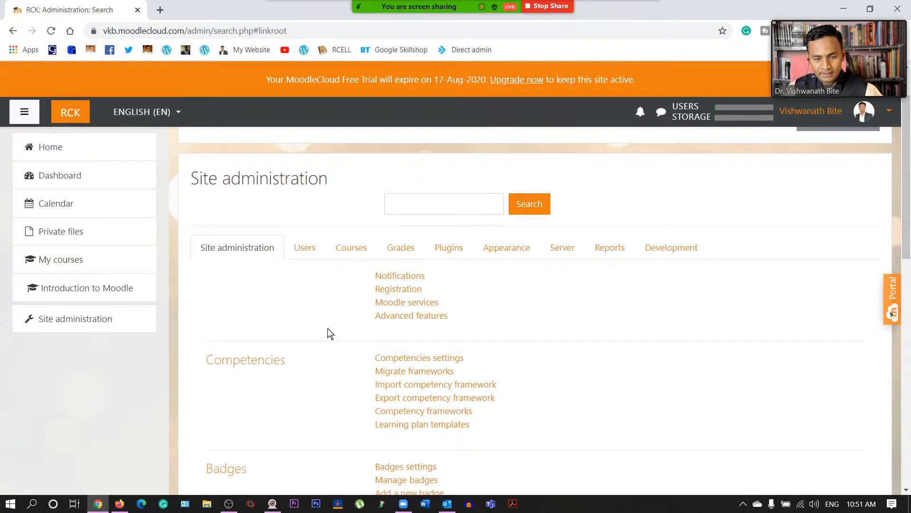
{"action": "scroll", "coordinate": [328, 334], "scroll_direction": "down", "scroll_amount": 1}
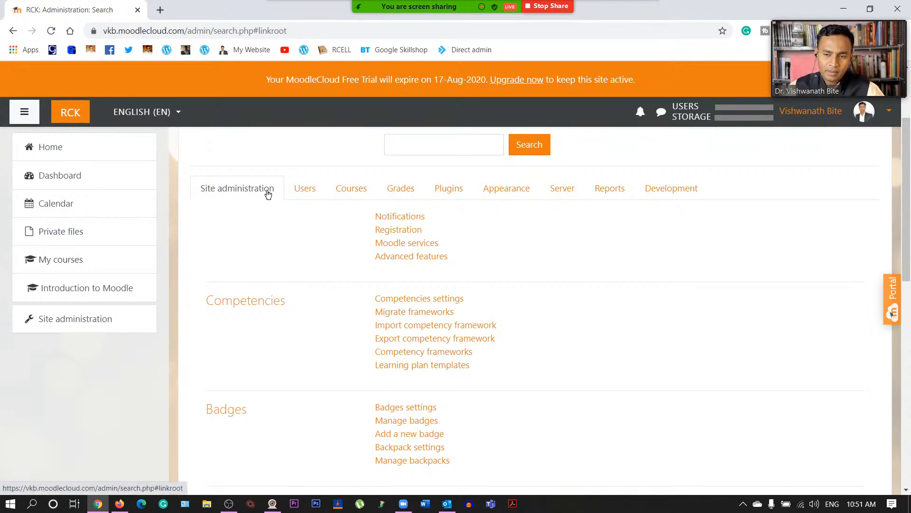
{"action": "left_click", "coordinate": [399, 236]}
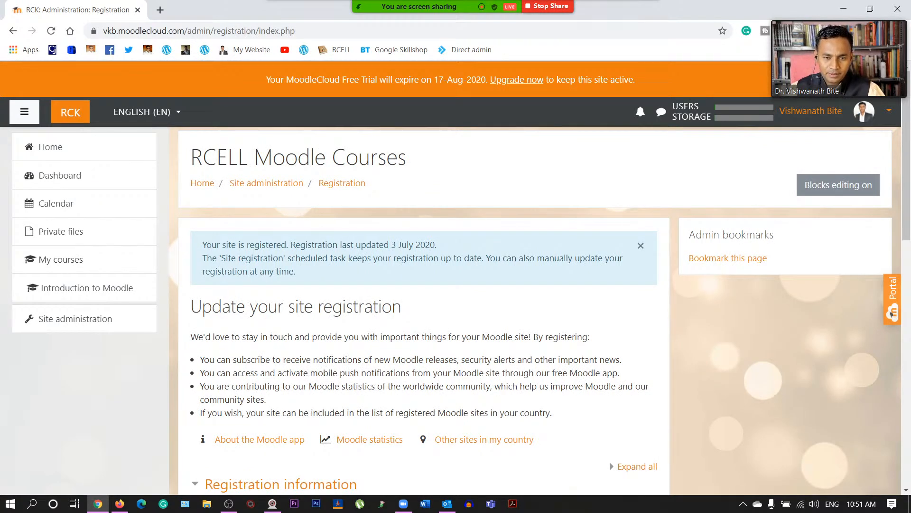
{"action": "scroll", "coordinate": [414, 276], "scroll_direction": "down", "scroll_amount": 1}
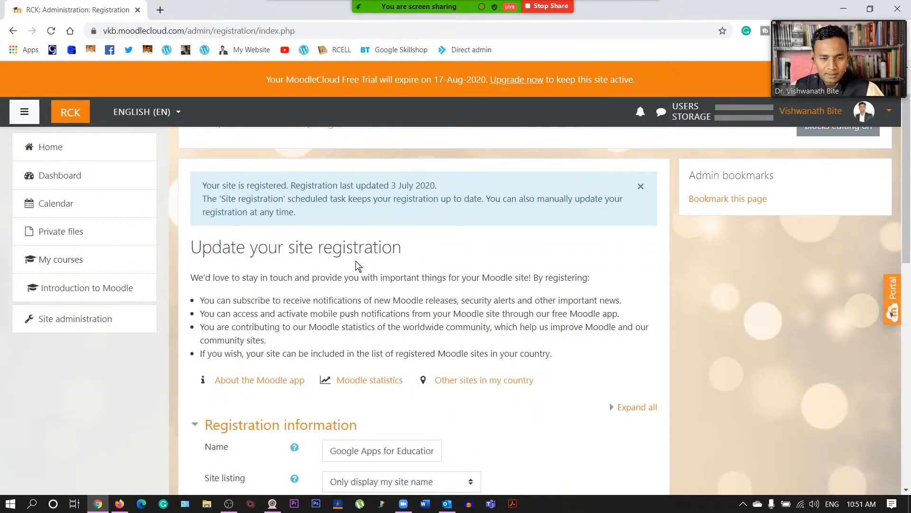
{"action": "scroll", "coordinate": [358, 265], "scroll_direction": "down", "scroll_amount": 10}
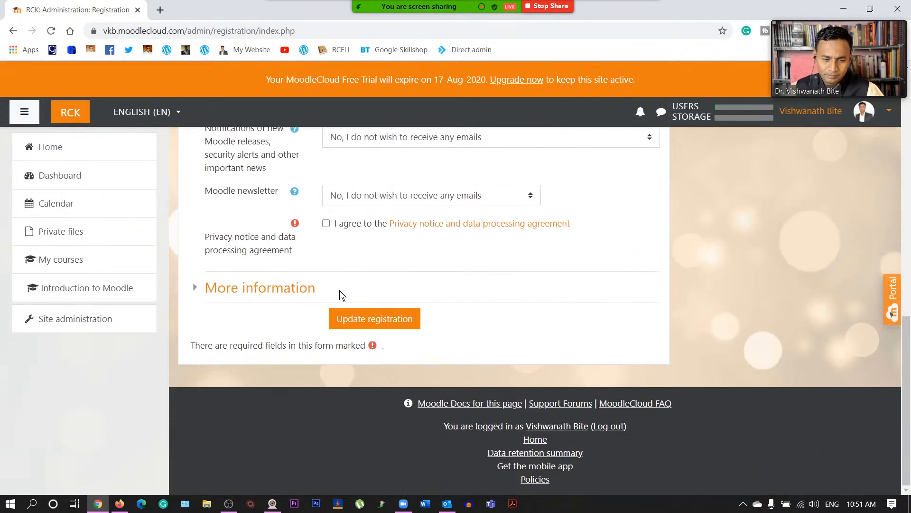
{"action": "scroll", "coordinate": [339, 294], "scroll_direction": "up", "scroll_amount": 5}
{"action": "scroll", "coordinate": [235, 247], "scroll_direction": "up", "scroll_amount": 1}
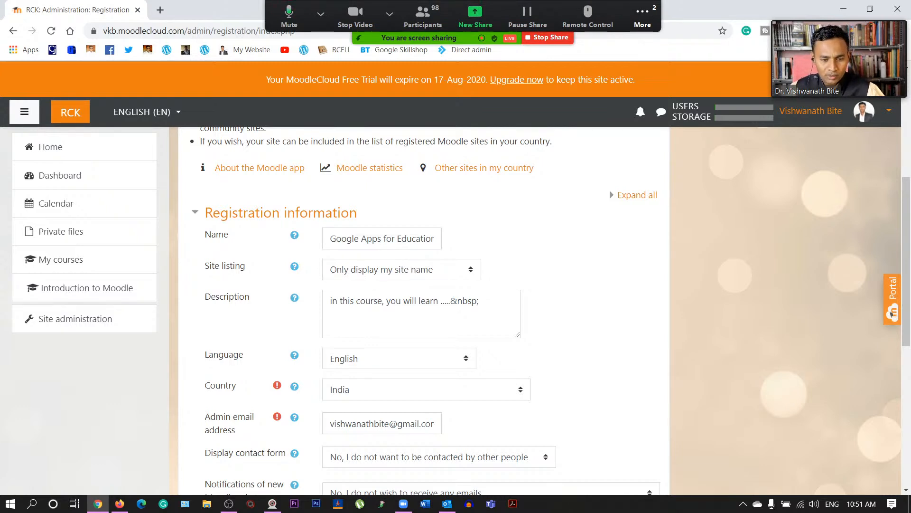
{"action": "scroll", "coordinate": [377, 280], "scroll_direction": "down", "scroll_amount": 1}
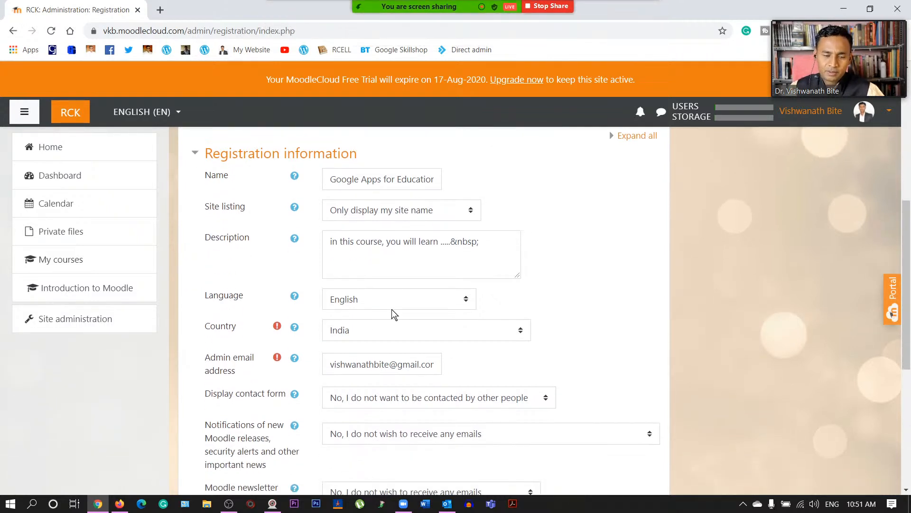
{"action": "scroll", "coordinate": [391, 313], "scroll_direction": "down", "scroll_amount": 1}
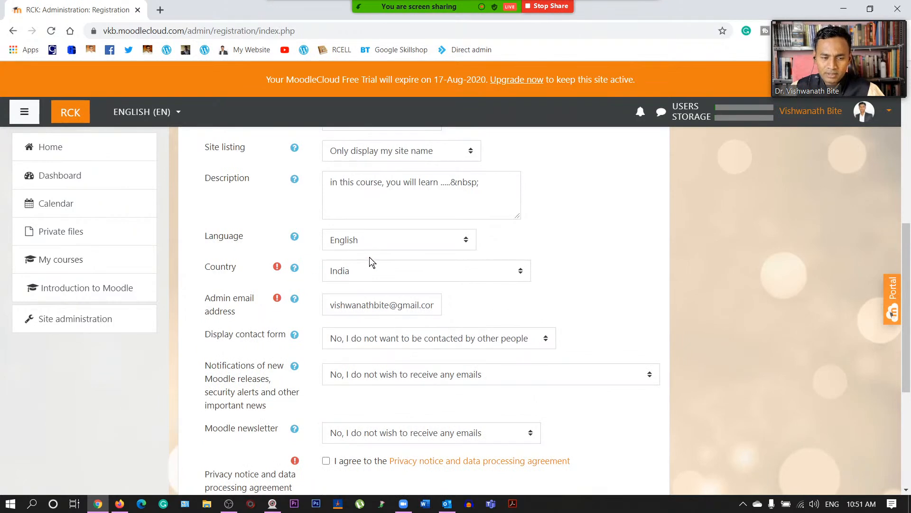
{"action": "scroll", "coordinate": [351, 321], "scroll_direction": "down", "scroll_amount": 1}
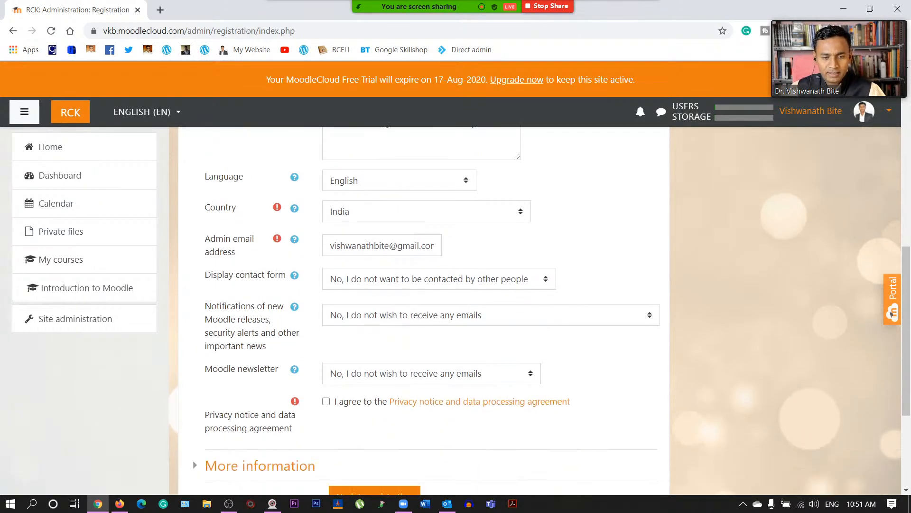
{"action": "scroll", "coordinate": [372, 256], "scroll_direction": "down", "scroll_amount": 2}
{"action": "scroll", "coordinate": [372, 256], "scroll_direction": "up", "scroll_amount": 4}
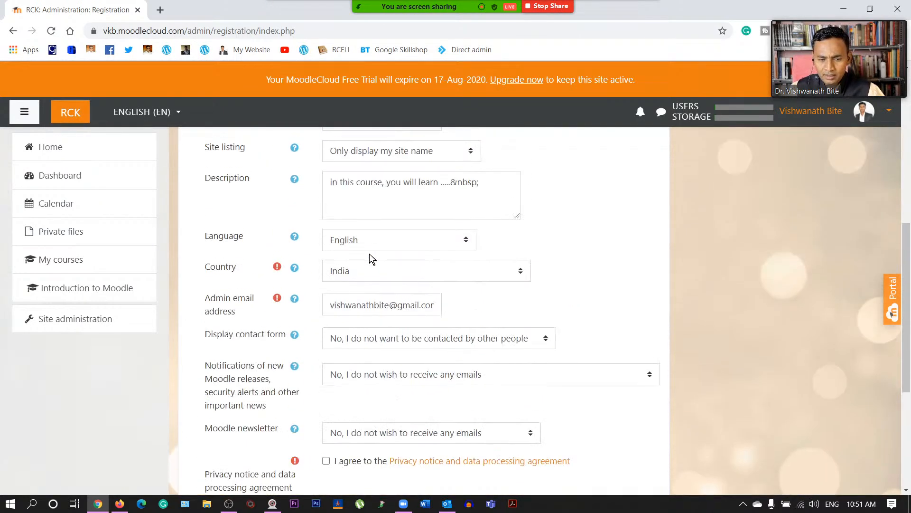
{"action": "scroll", "coordinate": [372, 258], "scroll_direction": "up", "scroll_amount": 3}
{"action": "scroll", "coordinate": [368, 259], "scroll_direction": "down", "scroll_amount": 4}
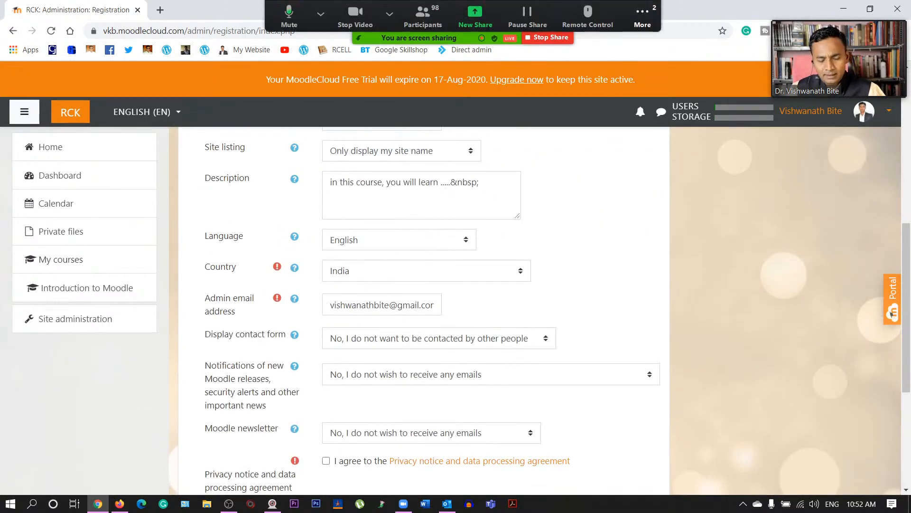
{"action": "scroll", "coordinate": [359, 287], "scroll_direction": "down", "scroll_amount": 2}
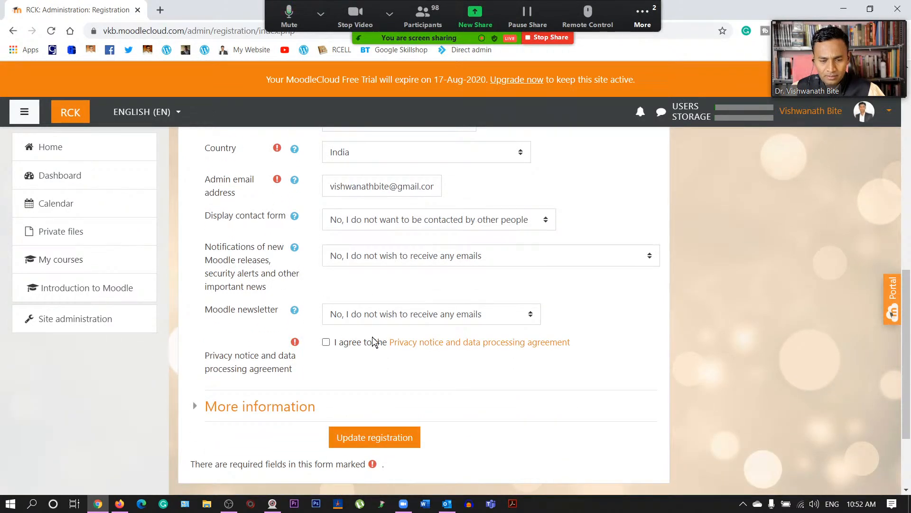
{"action": "scroll", "coordinate": [334, 301], "scroll_direction": "down", "scroll_amount": 2}
{"action": "scroll", "coordinate": [335, 295], "scroll_direction": "up", "scroll_amount": 10}
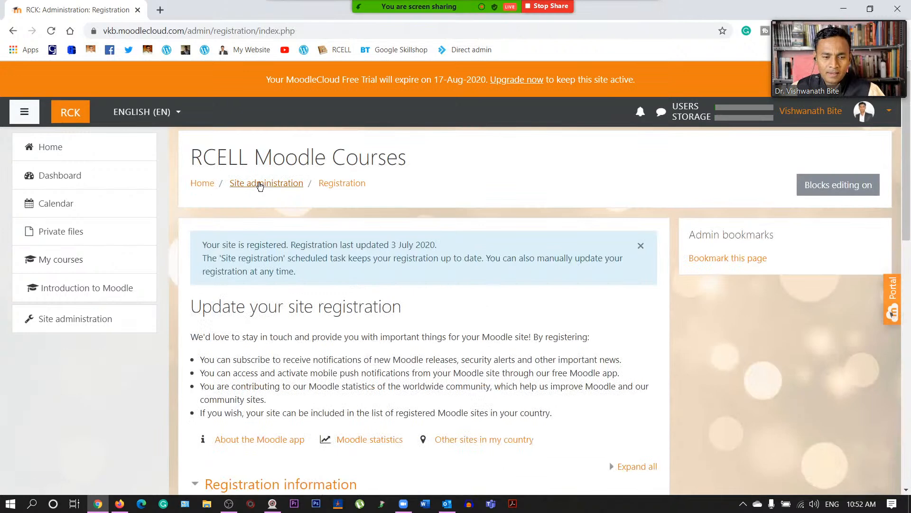
{"action": "left_click", "coordinate": [259, 184]}
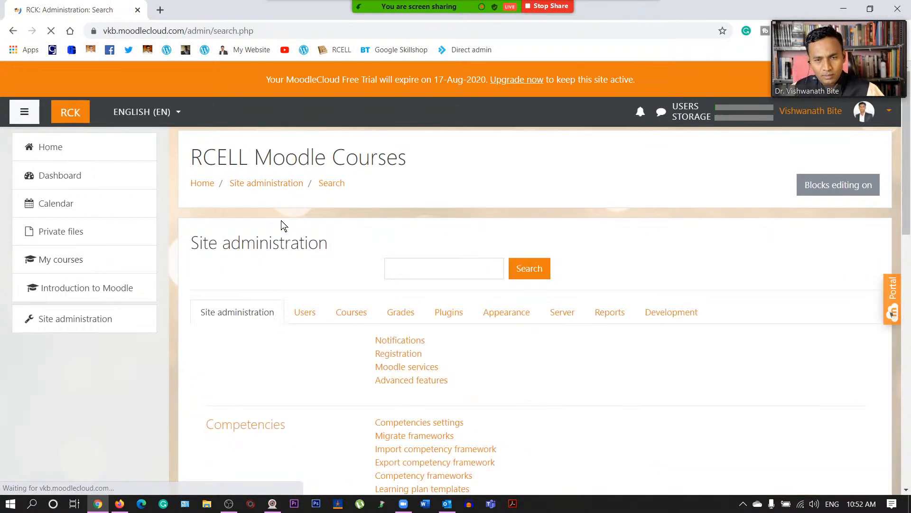
- Scroll the Site administration overview down to the Advanced features link
{"action": "scroll", "coordinate": [332, 266], "scroll_direction": "down", "scroll_amount": 1}
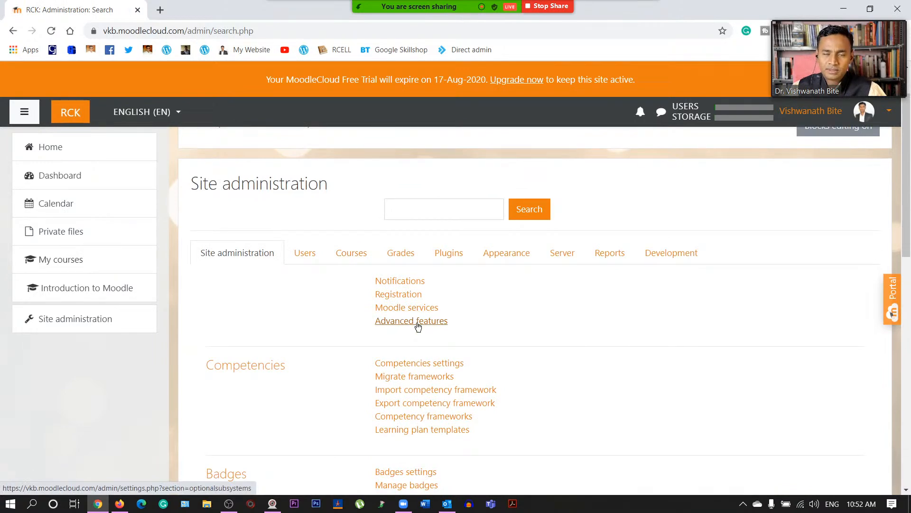
{"action": "scroll", "coordinate": [417, 329], "scroll_direction": "down", "scroll_amount": 2}
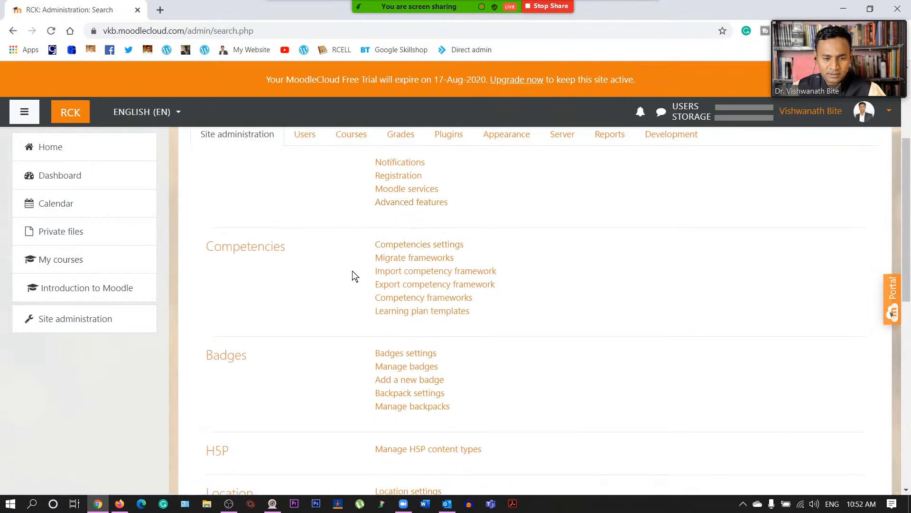
- Review the Advanced features settings, such as comments, tags, notes and web services, without saving changes
{"action": "left_click", "coordinate": [429, 204]}
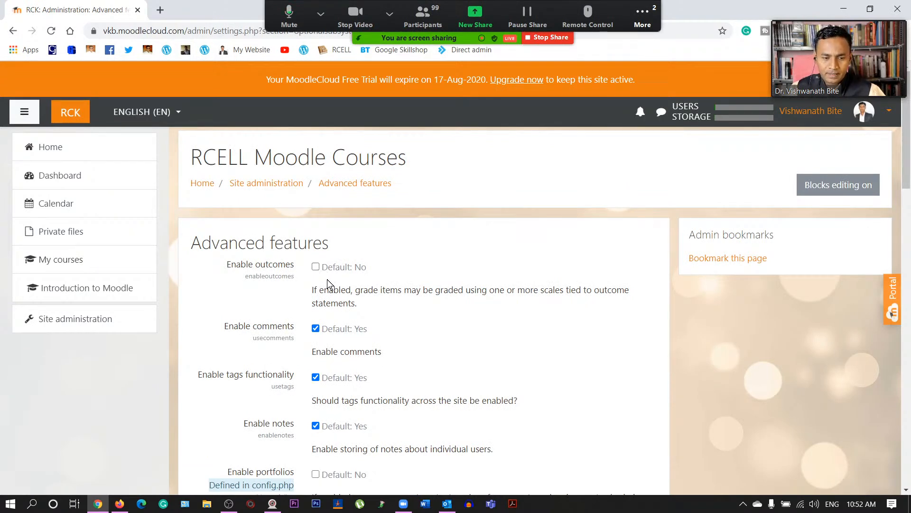
{"action": "scroll", "coordinate": [354, 263], "scroll_direction": "down", "scroll_amount": 1}
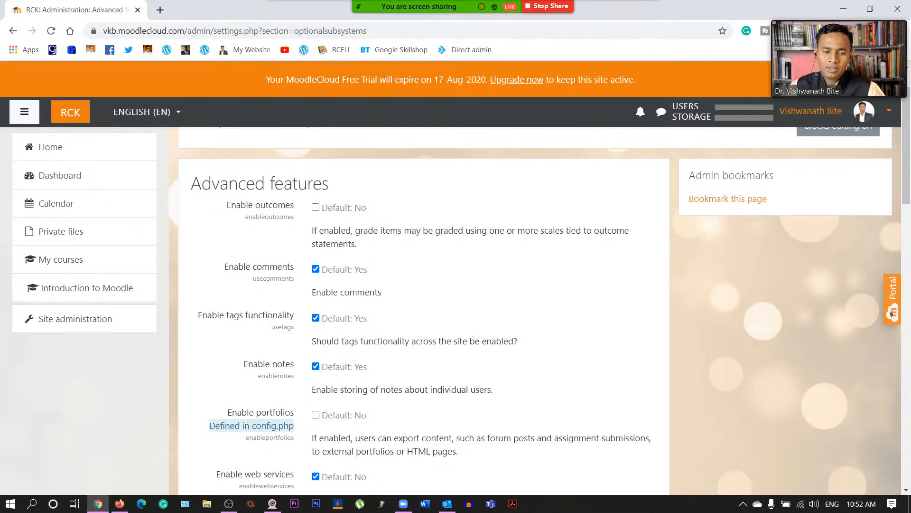
{"action": "mouse_move", "coordinate": [462, 6]}
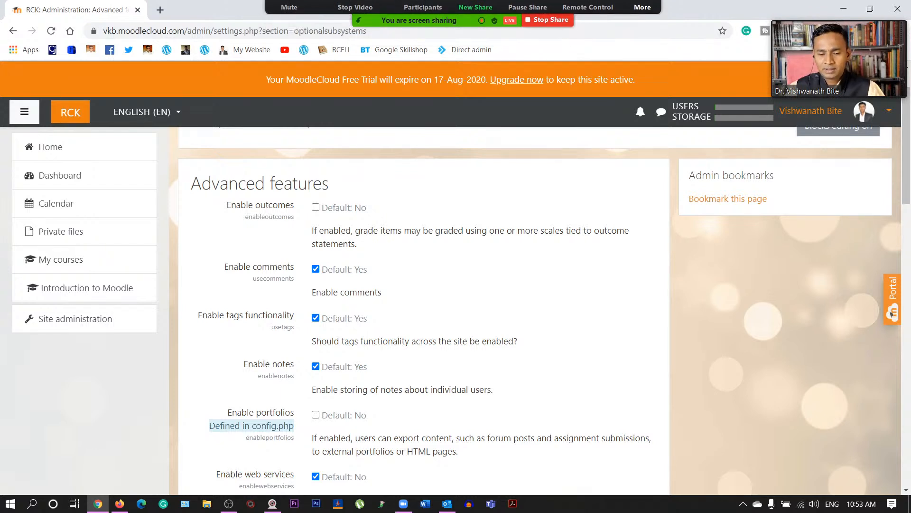
{"action": "scroll", "coordinate": [345, 256], "scroll_direction": "down", "scroll_amount": 1}
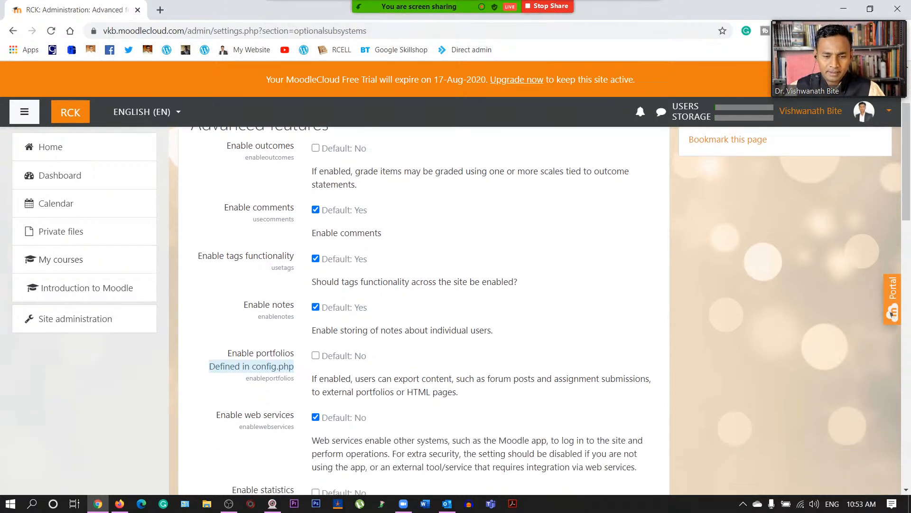
{"action": "scroll", "coordinate": [349, 214], "scroll_direction": "down", "scroll_amount": 1}
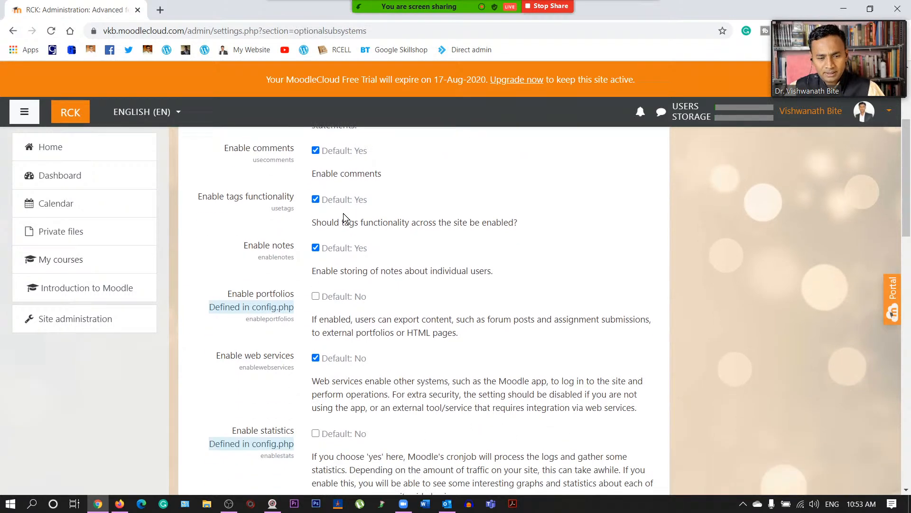
{"action": "scroll", "coordinate": [292, 233], "scroll_direction": "down", "scroll_amount": 2}
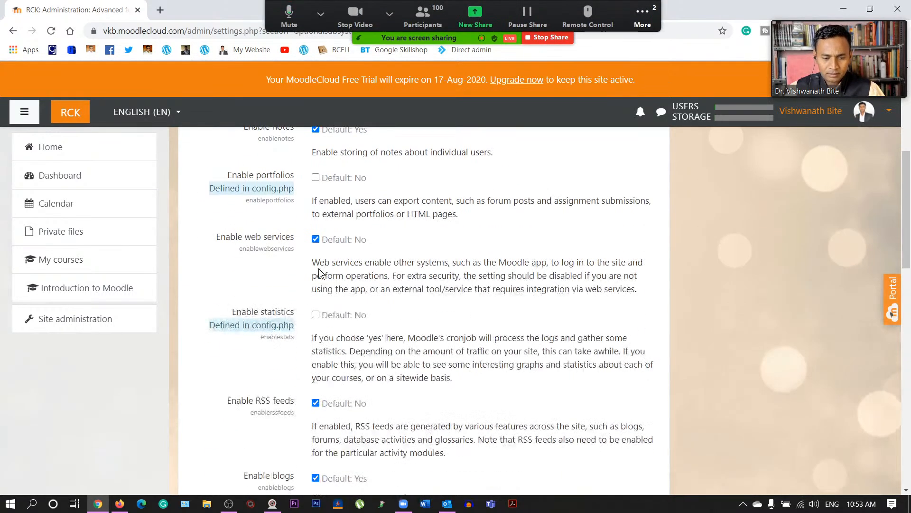
{"action": "scroll", "coordinate": [328, 275], "scroll_direction": "down", "scroll_amount": 2}
{"action": "scroll", "coordinate": [331, 274], "scroll_direction": "down", "scroll_amount": 3}
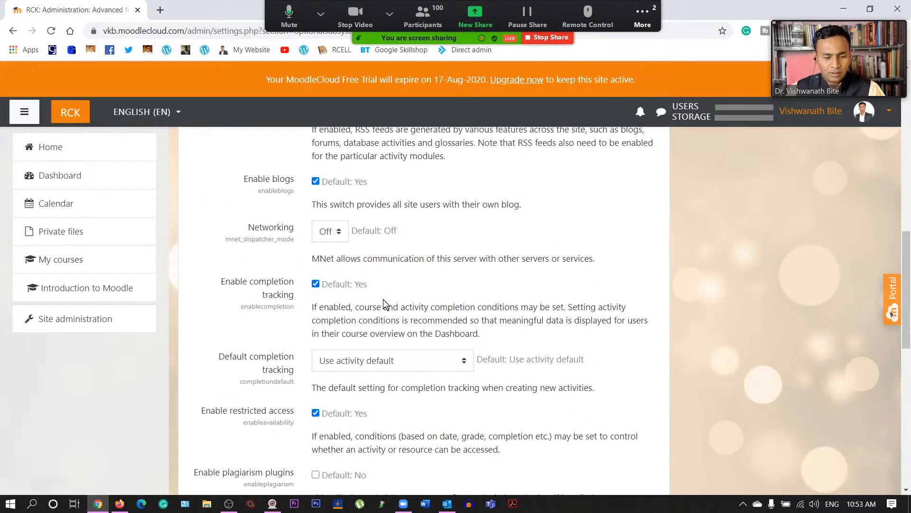
{"action": "scroll", "coordinate": [383, 300], "scroll_direction": "down", "scroll_amount": 6}
{"action": "scroll", "coordinate": [384, 330], "scroll_direction": "down", "scroll_amount": 2}
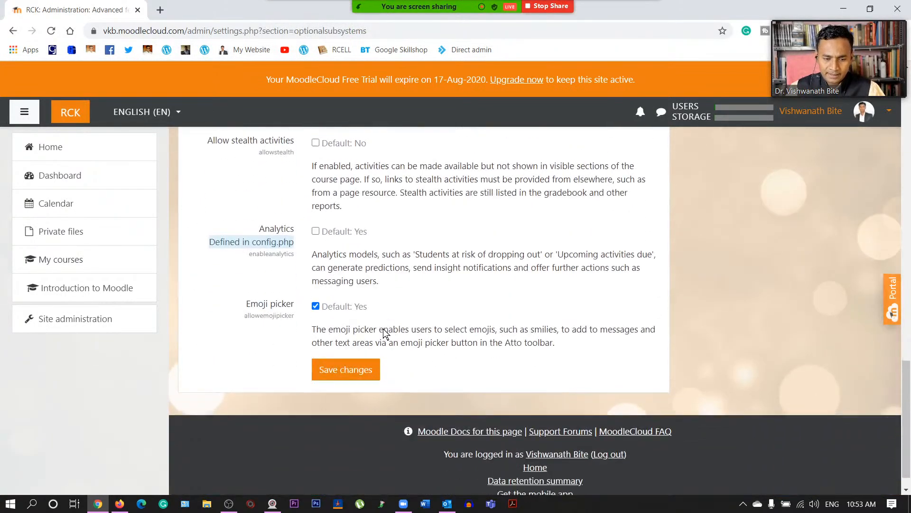
{"action": "scroll", "coordinate": [384, 331], "scroll_direction": "up", "scroll_amount": 15}
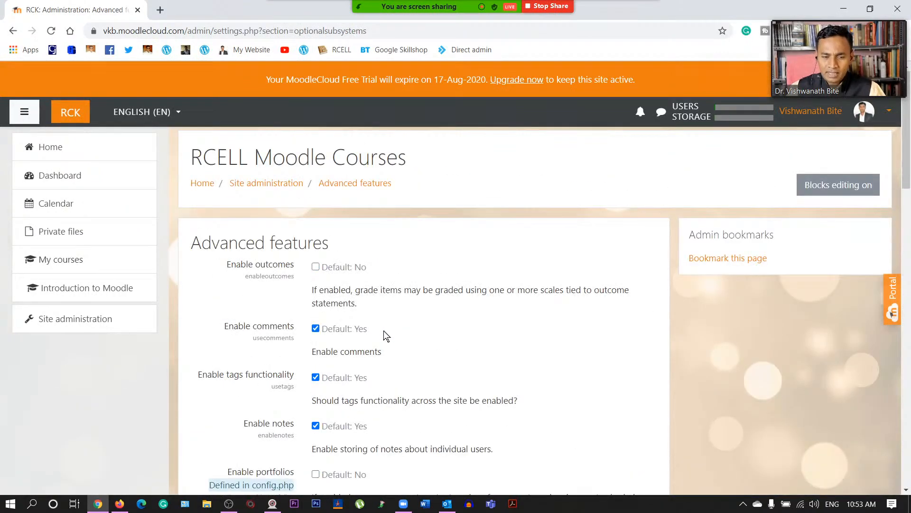
- Go back to Site administration via the breadcrumb and scroll past Badges and H5P to Language
{"action": "left_click", "coordinate": [261, 182]}
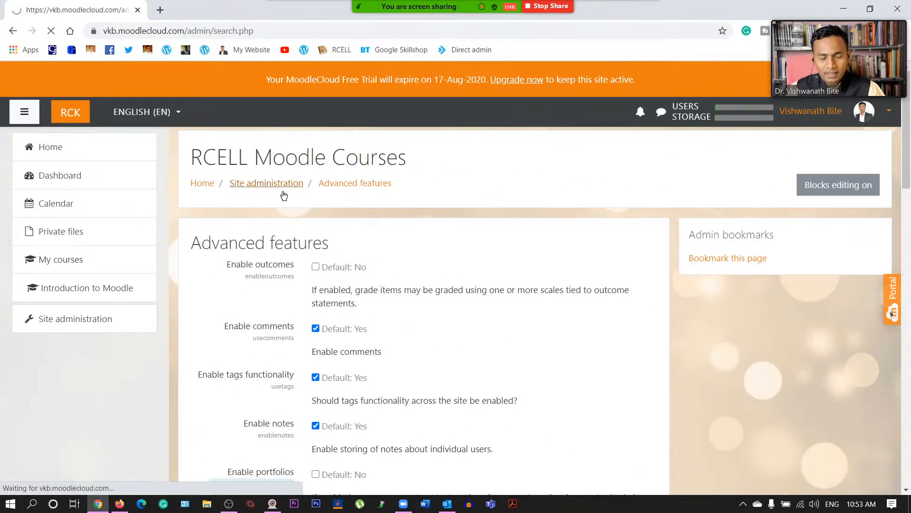
{"action": "scroll", "coordinate": [389, 323], "scroll_direction": "down", "scroll_amount": 2}
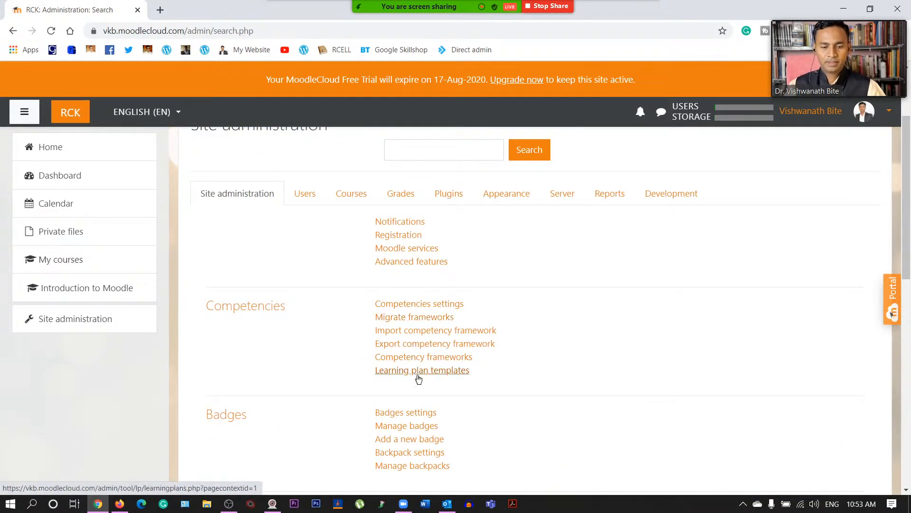
{"action": "scroll", "coordinate": [417, 382], "scroll_direction": "down", "scroll_amount": 1}
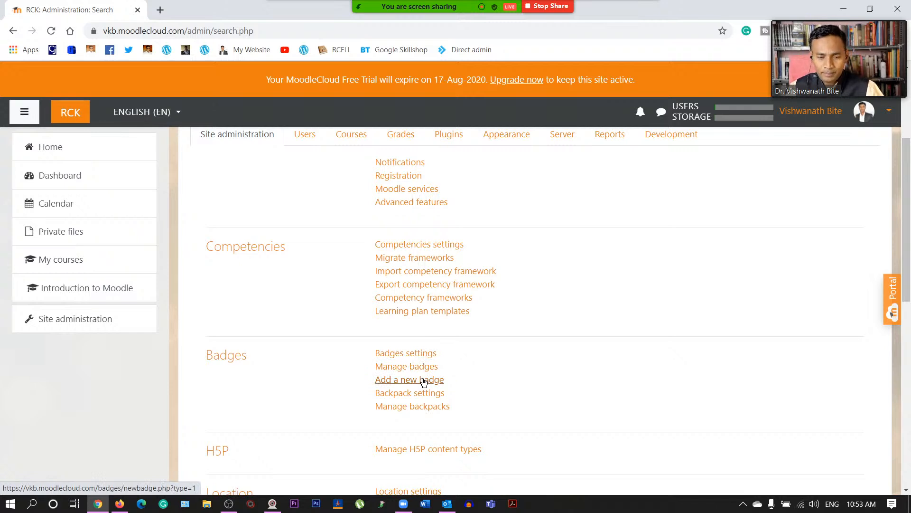
{"action": "scroll", "coordinate": [424, 381], "scroll_direction": "down", "scroll_amount": 1}
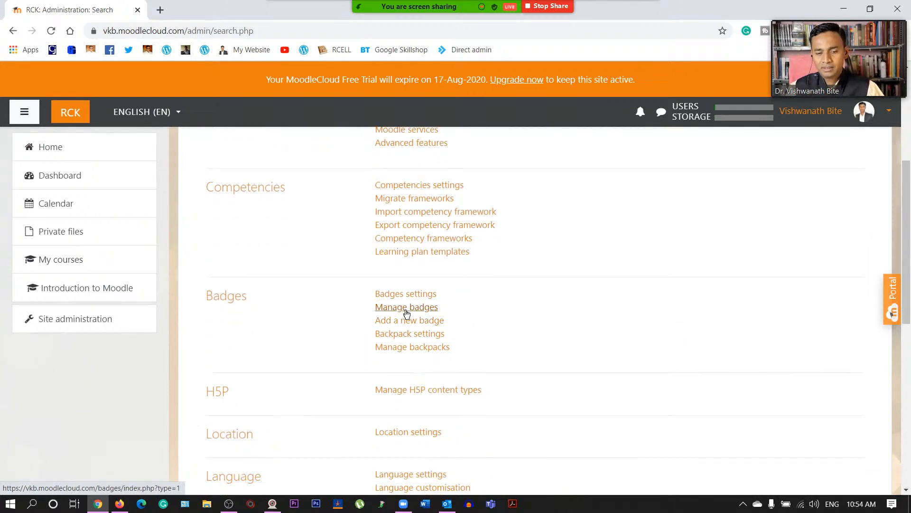
{"action": "scroll", "coordinate": [422, 337], "scroll_direction": "down", "scroll_amount": 1}
{"action": "scroll", "coordinate": [422, 337], "scroll_direction": "down", "scroll_amount": 1}
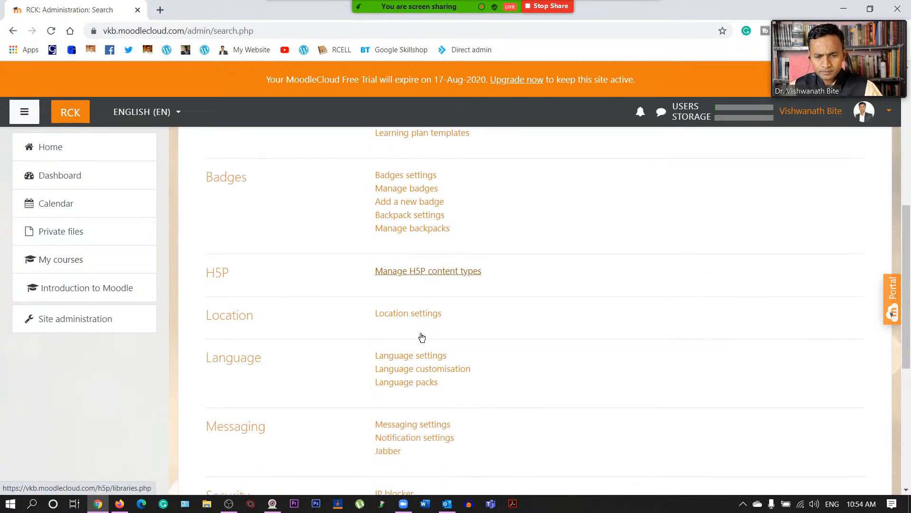
{"action": "scroll", "coordinate": [422, 338], "scroll_direction": "down", "scroll_amount": 1}
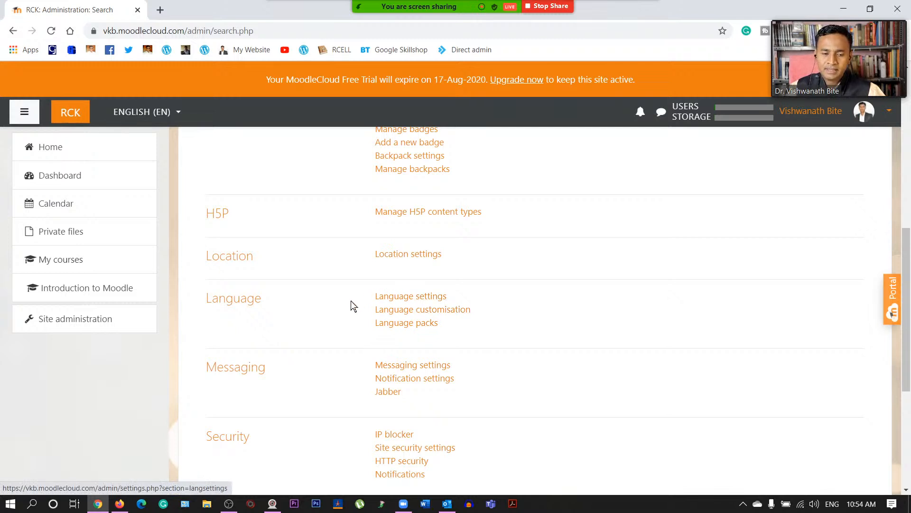
{"action": "left_click", "coordinate": [408, 300]}
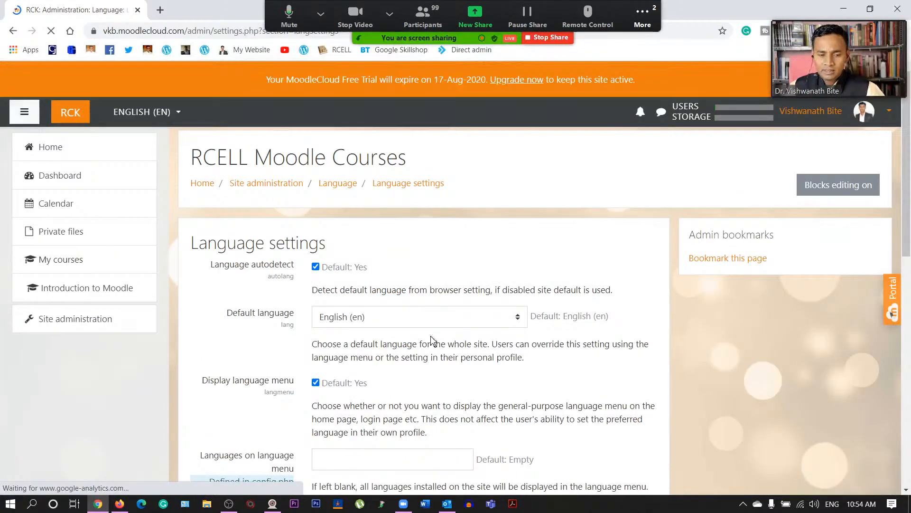
{"action": "scroll", "coordinate": [414, 345], "scroll_direction": "down", "scroll_amount": 12}
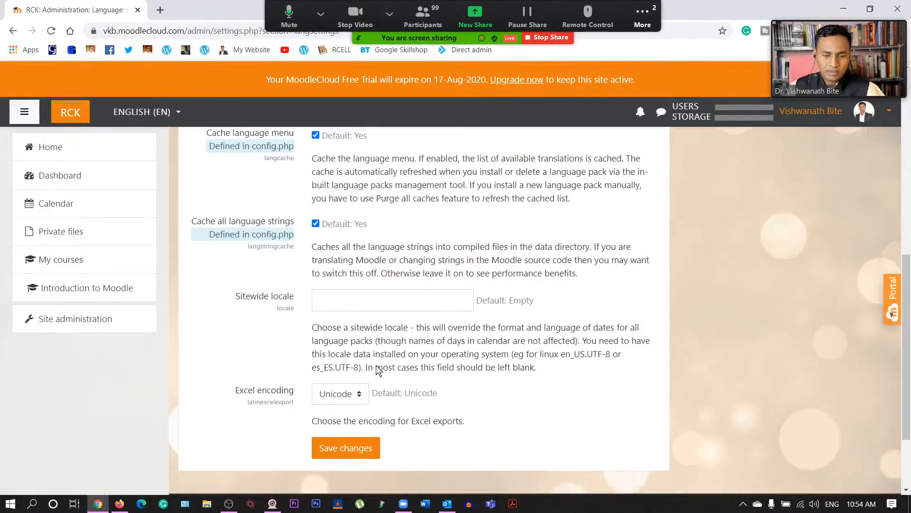
{"action": "scroll", "coordinate": [425, 329], "scroll_direction": "up", "scroll_amount": 12}
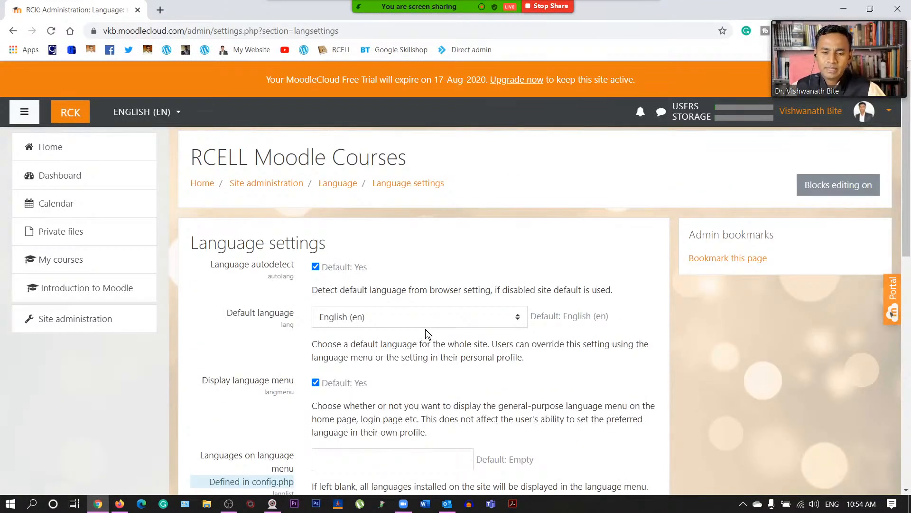
{"action": "left_click", "coordinate": [431, 317]}
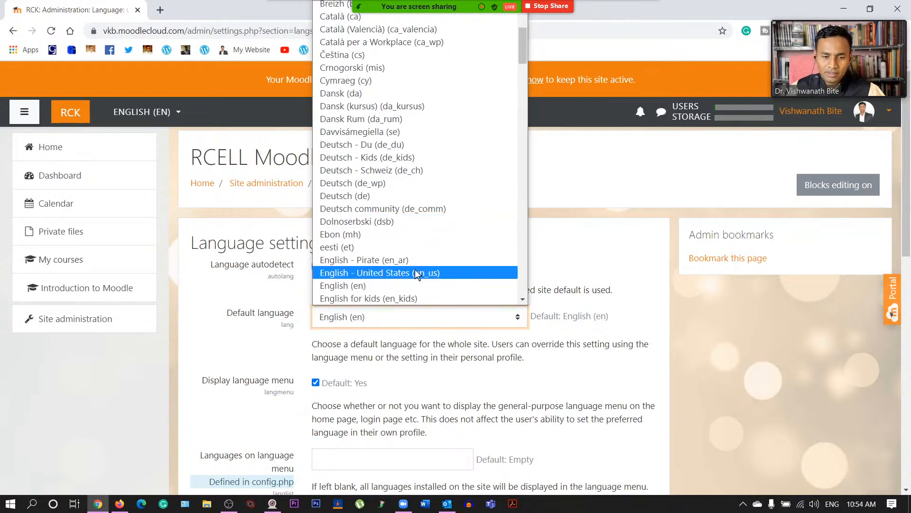
{"action": "scroll", "coordinate": [415, 269], "scroll_direction": "down", "scroll_amount": 15}
{"action": "scroll", "coordinate": [417, 258], "scroll_direction": "down", "scroll_amount": 20}
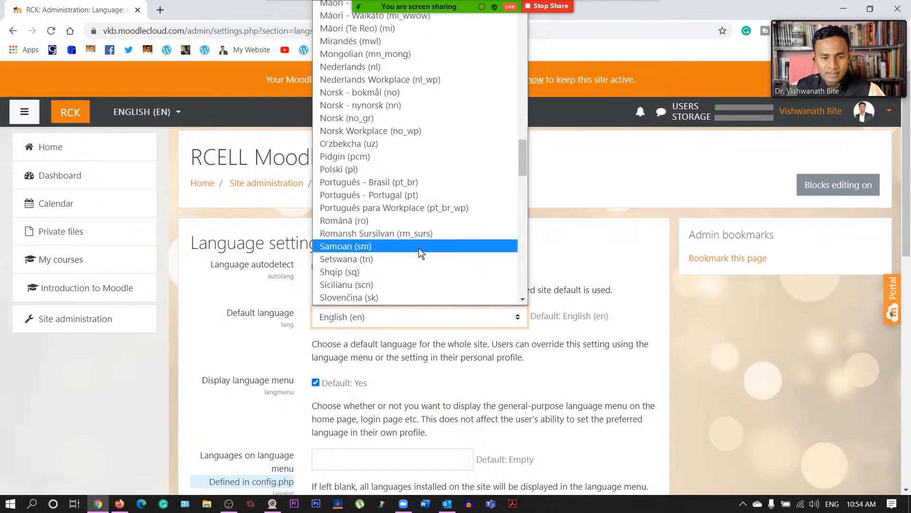
{"action": "scroll", "coordinate": [418, 247], "scroll_direction": "down", "scroll_amount": 15}
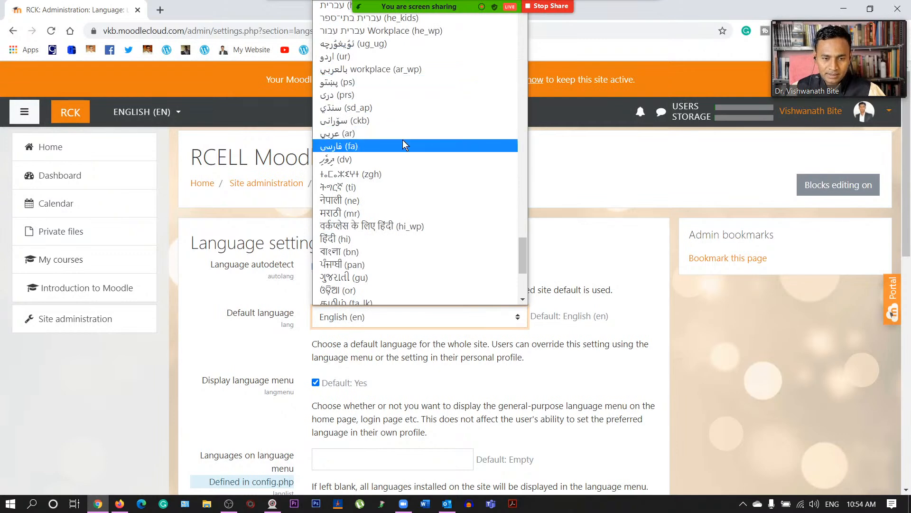
{"action": "scroll", "coordinate": [402, 143], "scroll_direction": "up", "scroll_amount": 3}
{"action": "scroll", "coordinate": [429, 195], "scroll_direction": "down", "scroll_amount": 6}
{"action": "scroll", "coordinate": [428, 201], "scroll_direction": "down", "scroll_amount": 2}
{"action": "scroll", "coordinate": [428, 202], "scroll_direction": "up", "scroll_amount": 5}
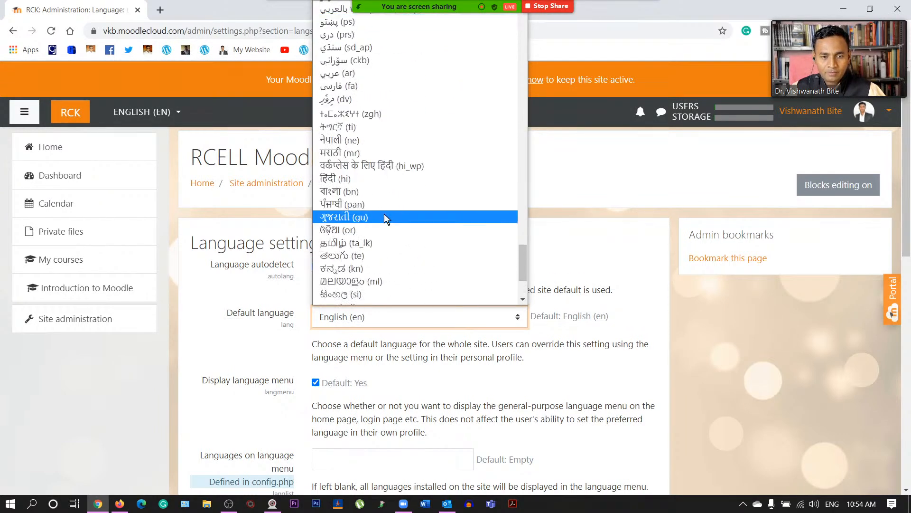
{"action": "scroll", "coordinate": [395, 194], "scroll_direction": "down", "scroll_amount": 3}
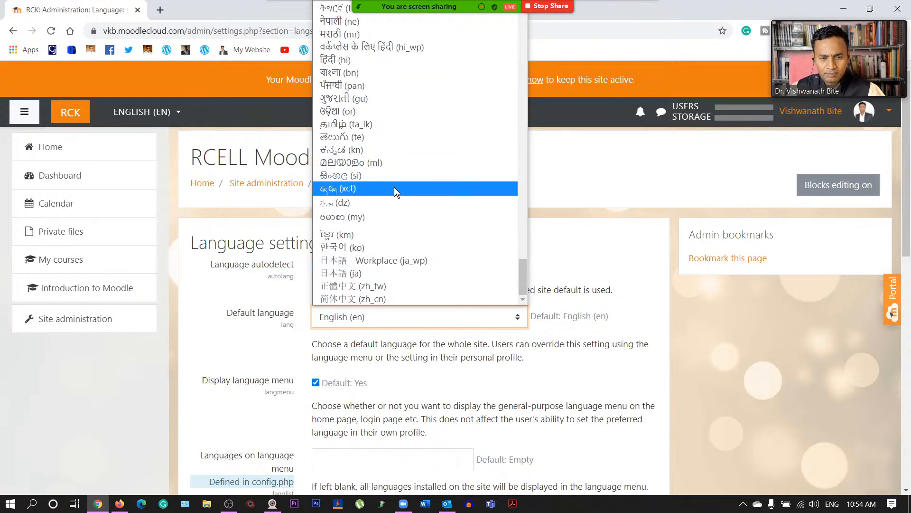
{"action": "scroll", "coordinate": [408, 199], "scroll_direction": "up", "scroll_amount": 12}
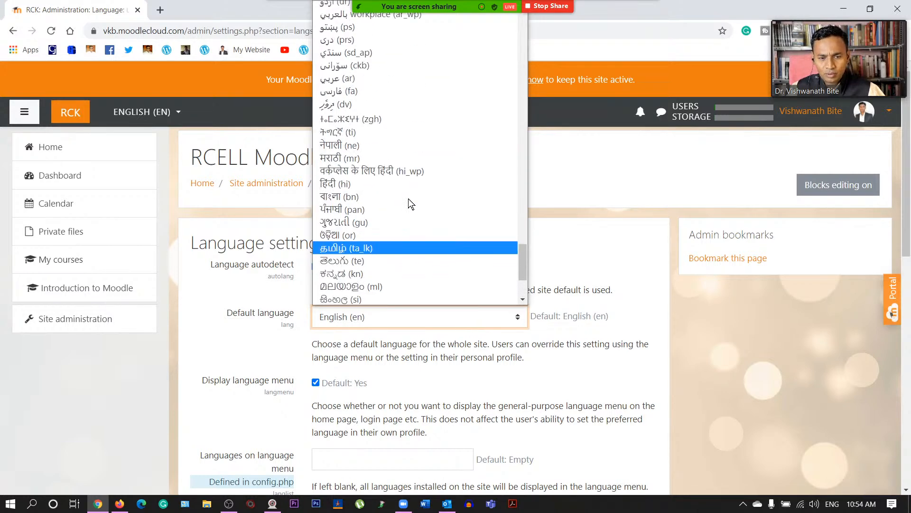
{"action": "left_click", "coordinate": [599, 244]}
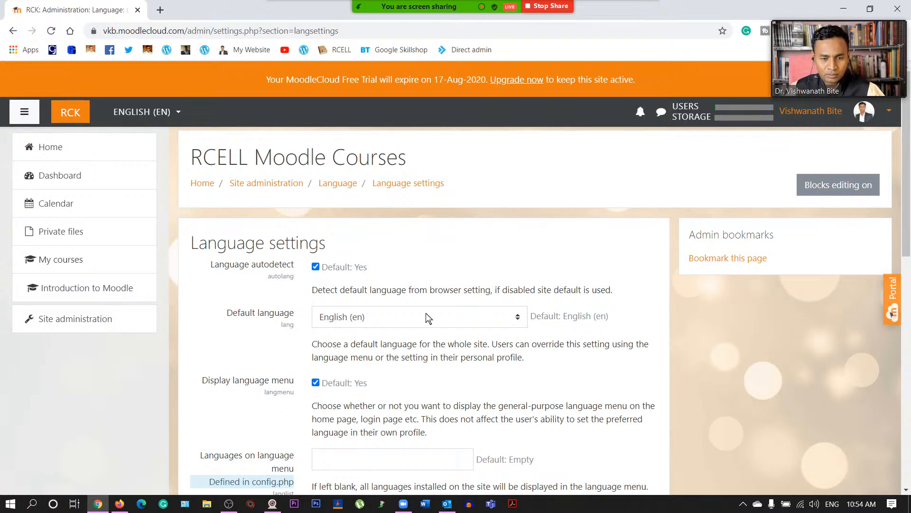
{"action": "scroll", "coordinate": [426, 317], "scroll_direction": "down", "scroll_amount": 9}
{"action": "scroll", "coordinate": [264, 231], "scroll_direction": "up", "scroll_amount": 8}
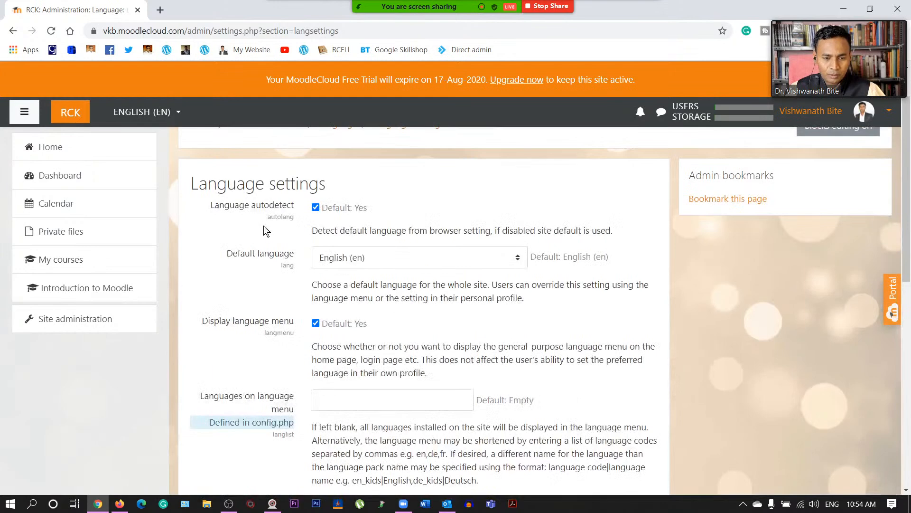
{"action": "scroll", "coordinate": [280, 143], "scroll_direction": "up", "scroll_amount": 1}
- Return to Site administration via the breadcrumb and scroll down toward the Front page section
{"action": "left_click", "coordinate": [247, 184]}
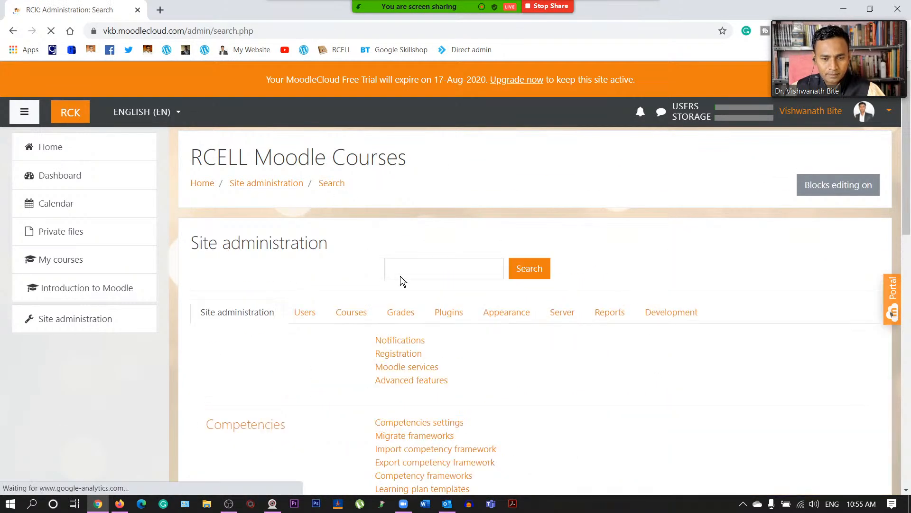
{"action": "scroll", "coordinate": [400, 281], "scroll_direction": "down", "scroll_amount": 1}
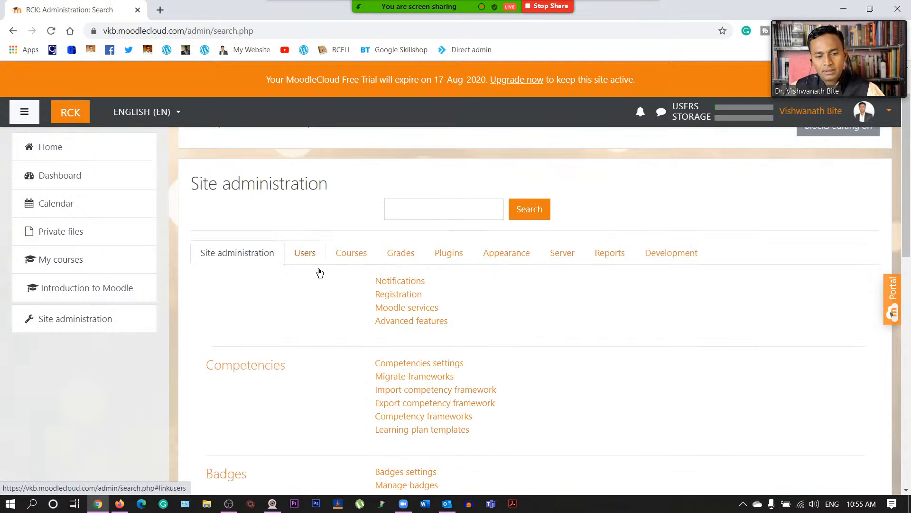
{"action": "scroll", "coordinate": [346, 323], "scroll_direction": "down", "scroll_amount": 8}
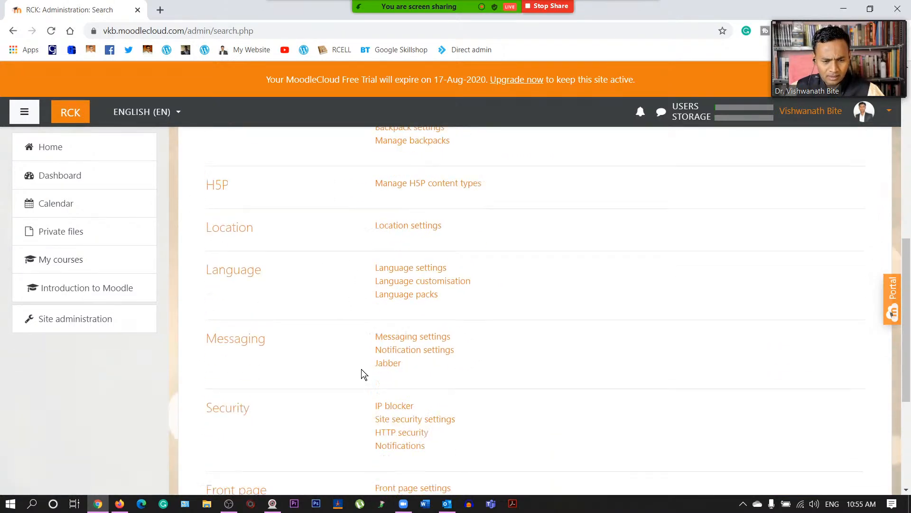
{"action": "scroll", "coordinate": [363, 374], "scroll_direction": "down", "scroll_amount": 3}
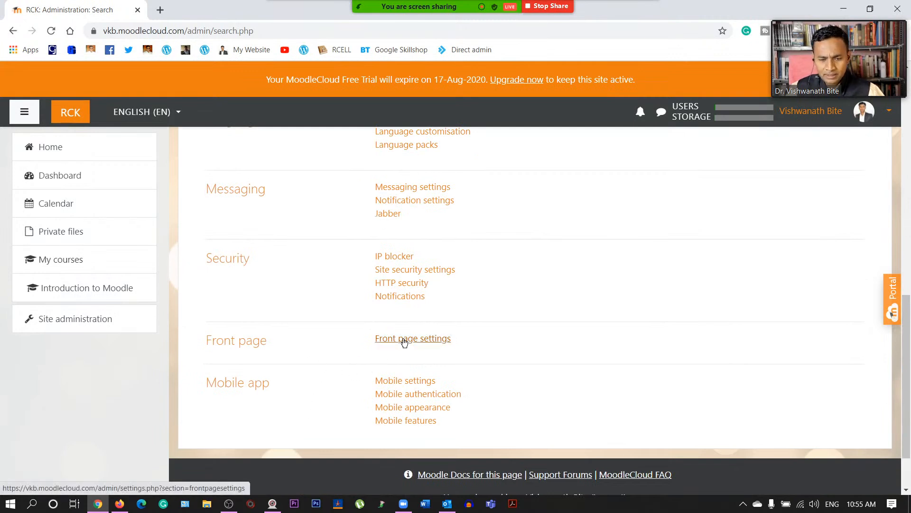
- Open Front page settings and put the cursor in the Full site name field (RCELL Moodle Courses)
{"action": "left_click", "coordinate": [404, 342]}
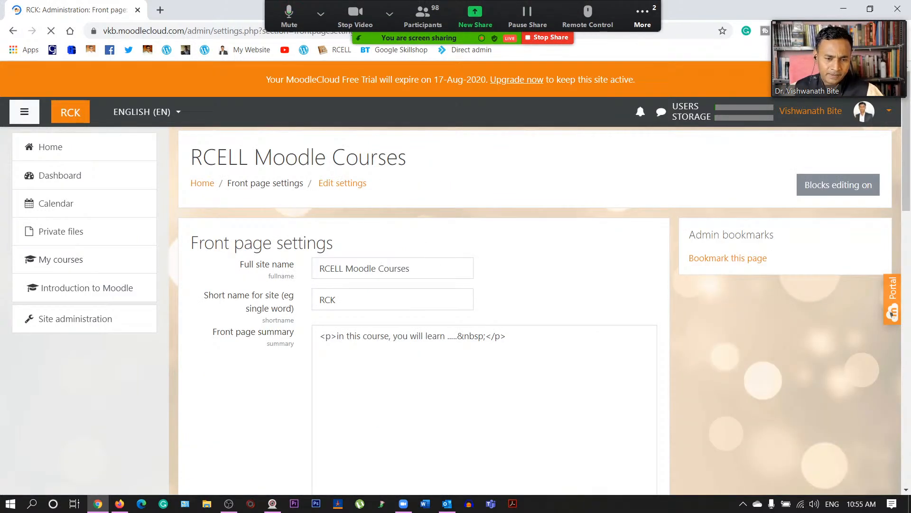
{"action": "left_click", "coordinate": [345, 268]}
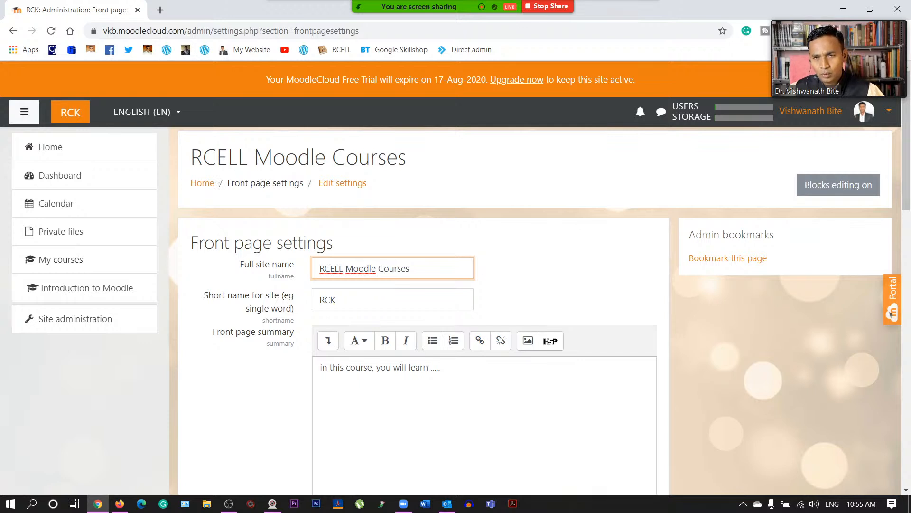
- Replace the full site name with the instructor's name plus 'Courses' and set the short name to VKB
{"action": "key", "text": "ctrl+a"}
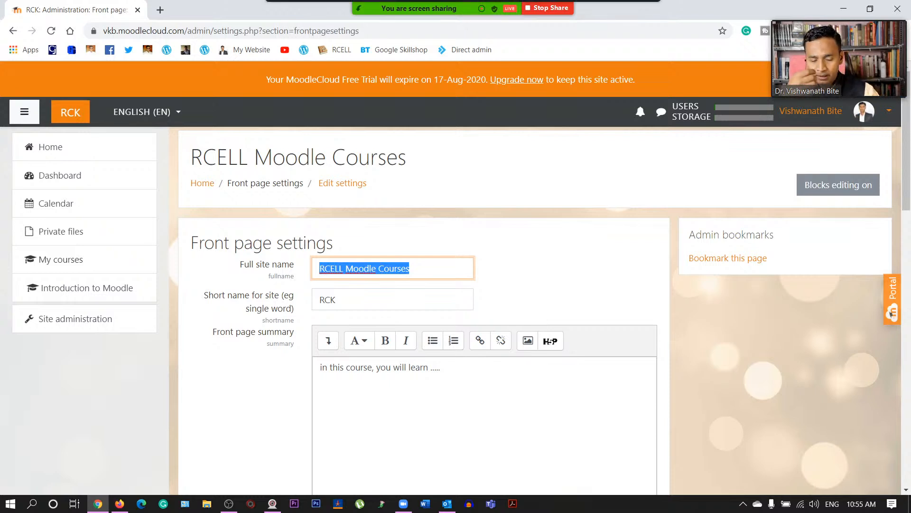
{"action": "type", "text": "Dr. Vishwanath Bite"}
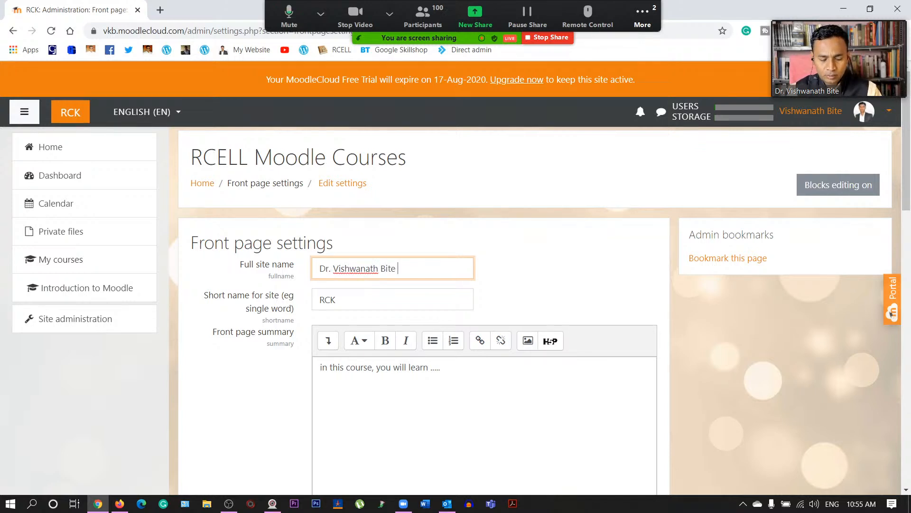
{"action": "type", "text": " Course"}
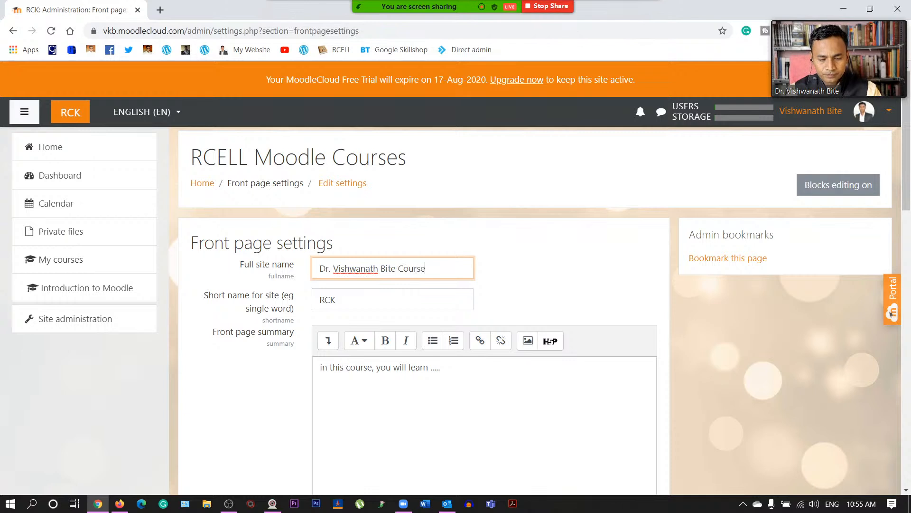
{"action": "type", "text": "s"}
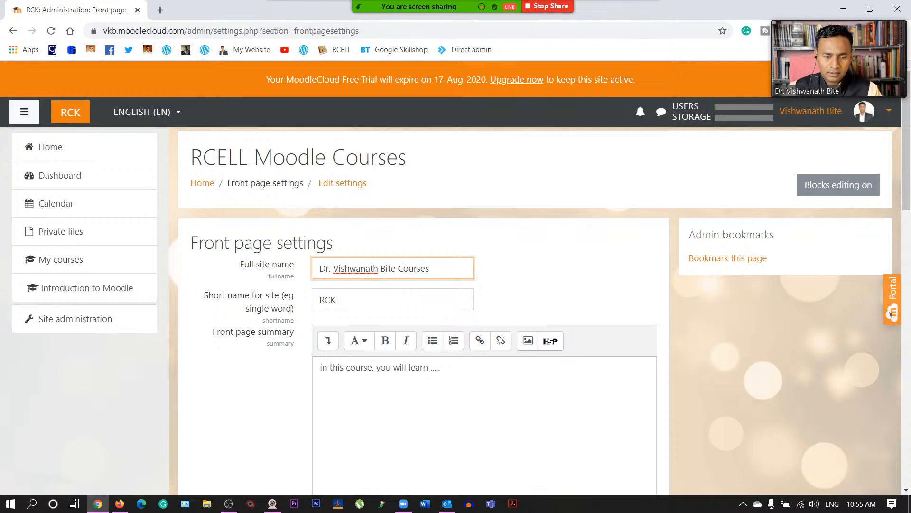
{"action": "key", "text": "Tab"}
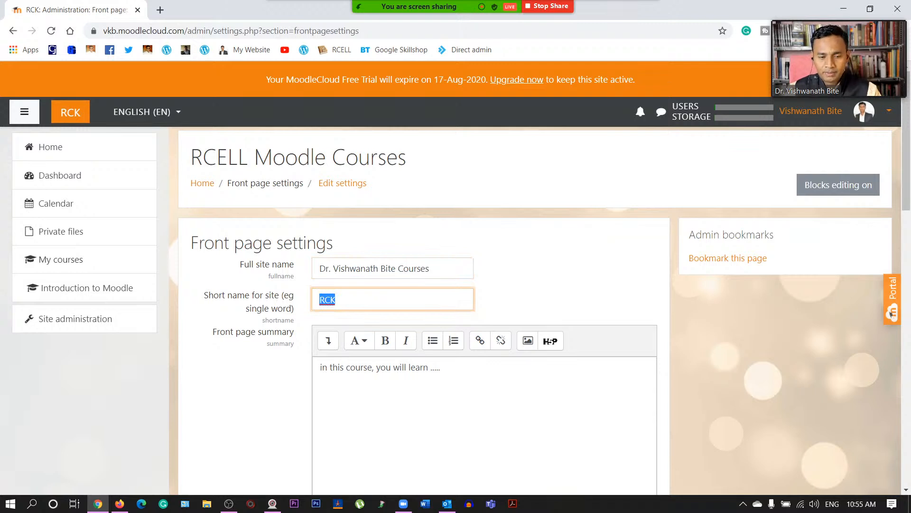
{"action": "type", "text": "VKB"}
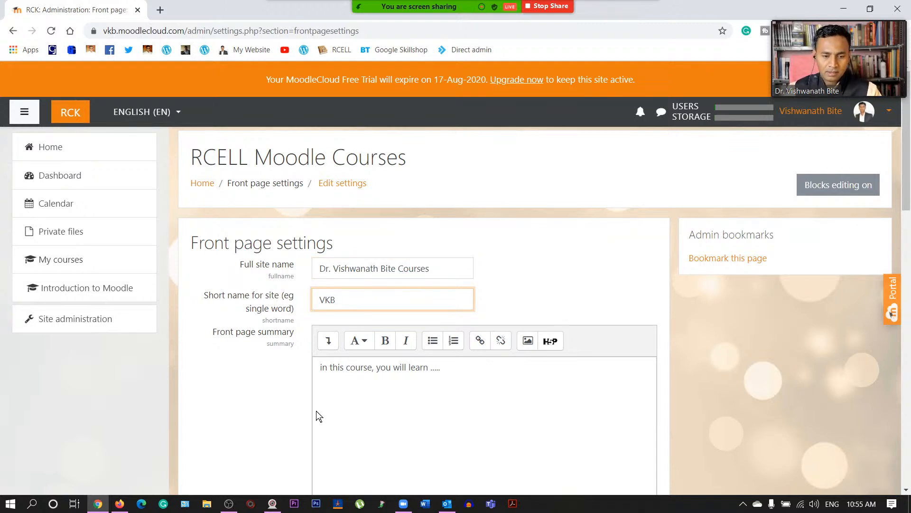
{"action": "scroll", "coordinate": [317, 412], "scroll_direction": "down", "scroll_amount": 2}
{"action": "left_click", "coordinate": [407, 248]}
{"action": "left_click", "coordinate": [442, 248]}
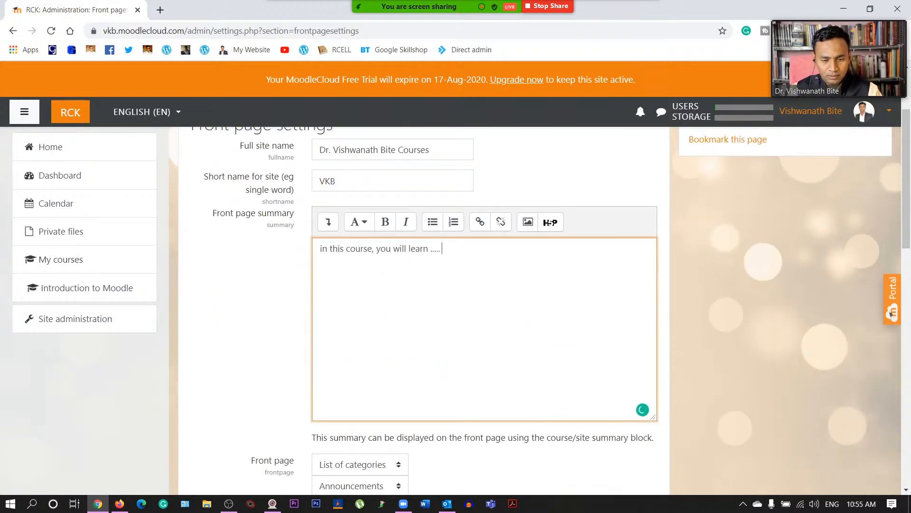
{"action": "scroll", "coordinate": [299, 321], "scroll_direction": "up", "scroll_amount": 2}
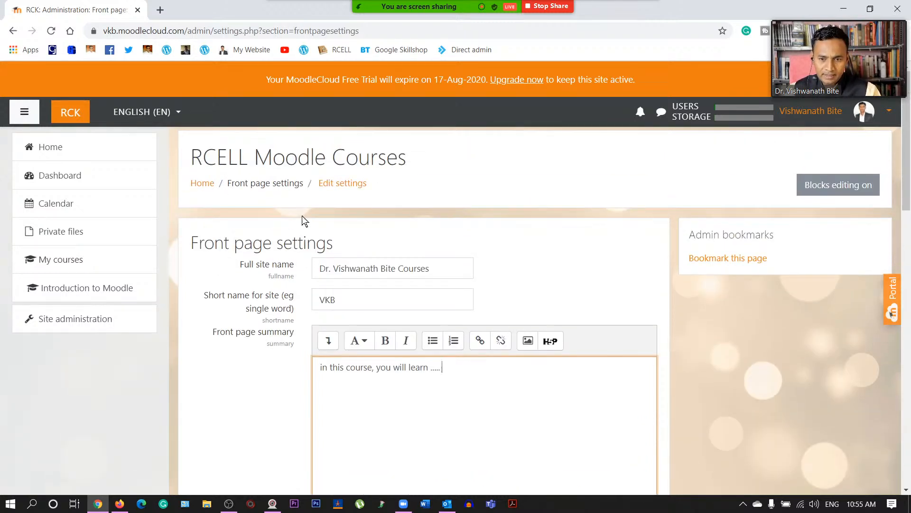
{"action": "scroll", "coordinate": [308, 214], "scroll_direction": "down", "scroll_amount": 4}
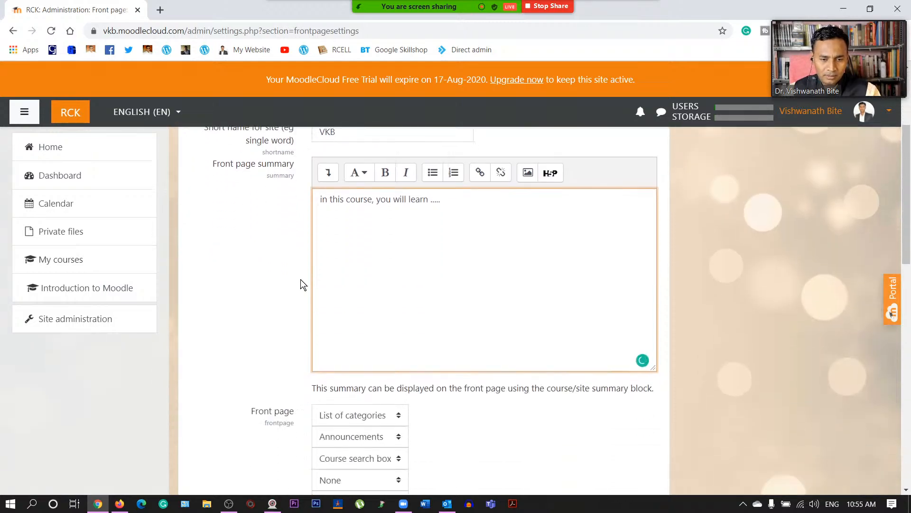
{"action": "scroll", "coordinate": [325, 315], "scroll_direction": "down", "scroll_amount": 5}
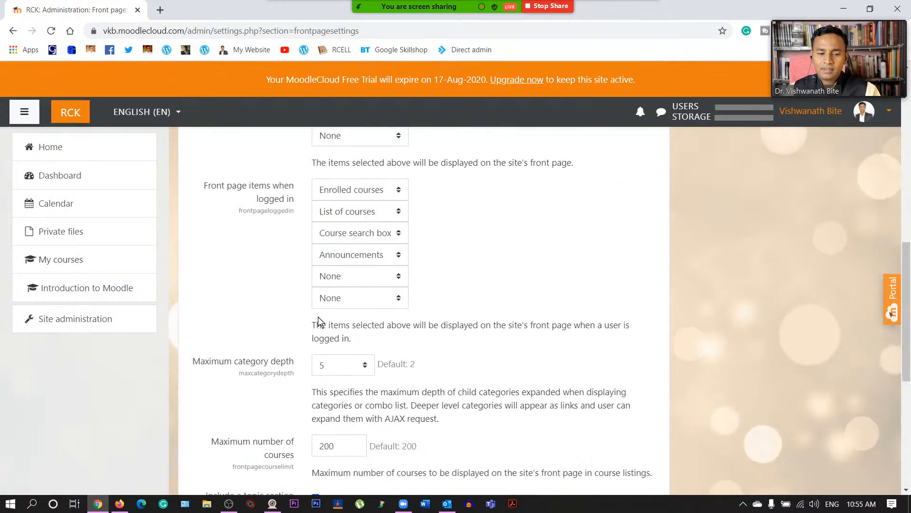
{"action": "scroll", "coordinate": [317, 320], "scroll_direction": "down", "scroll_amount": 5}
{"action": "scroll", "coordinate": [317, 320], "scroll_direction": "up", "scroll_amount": 15}
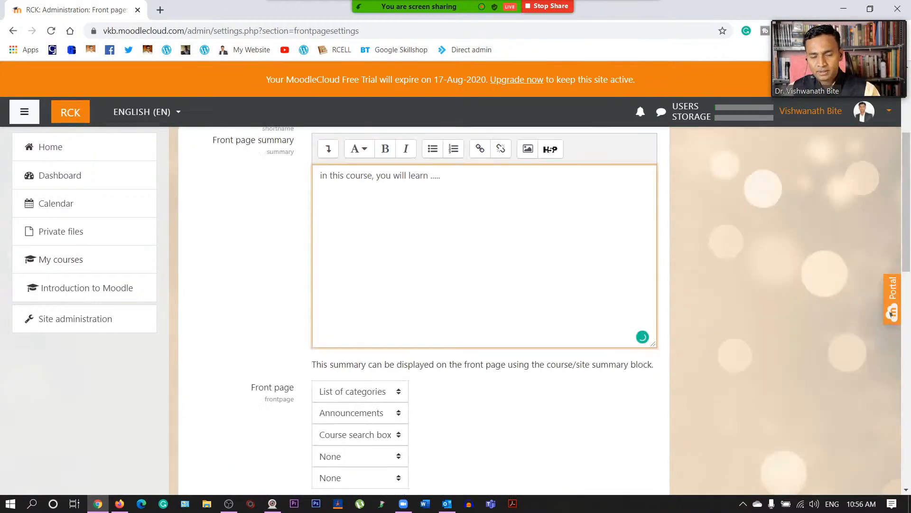
{"action": "scroll", "coordinate": [317, 314], "scroll_direction": "down", "scroll_amount": 3}
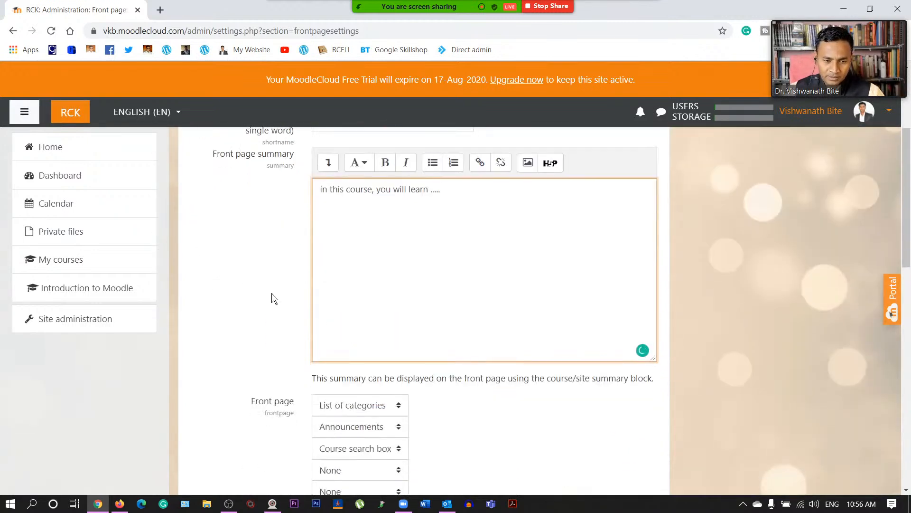
{"action": "scroll", "coordinate": [271, 293], "scroll_direction": "up", "scroll_amount": 1}
{"action": "scroll", "coordinate": [273, 298], "scroll_direction": "up", "scroll_amount": 2}
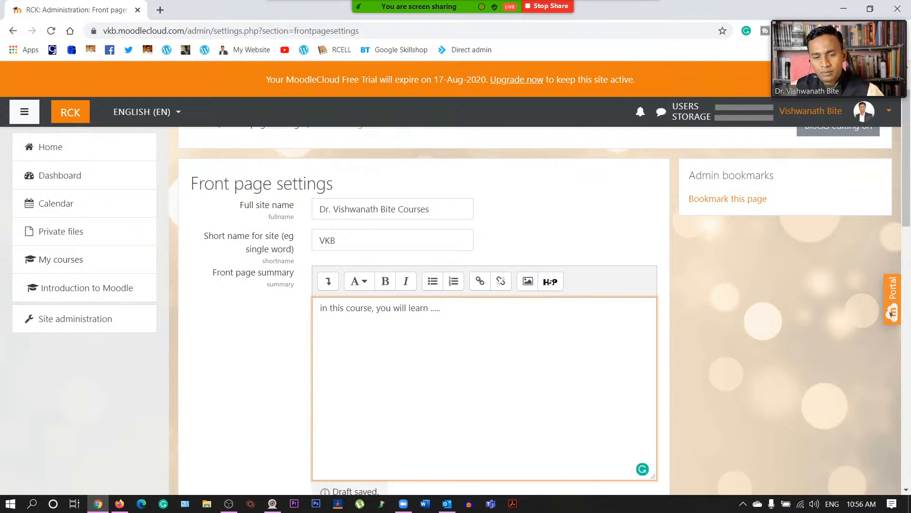
{"action": "scroll", "coordinate": [272, 298], "scroll_direction": "down", "scroll_amount": 3}
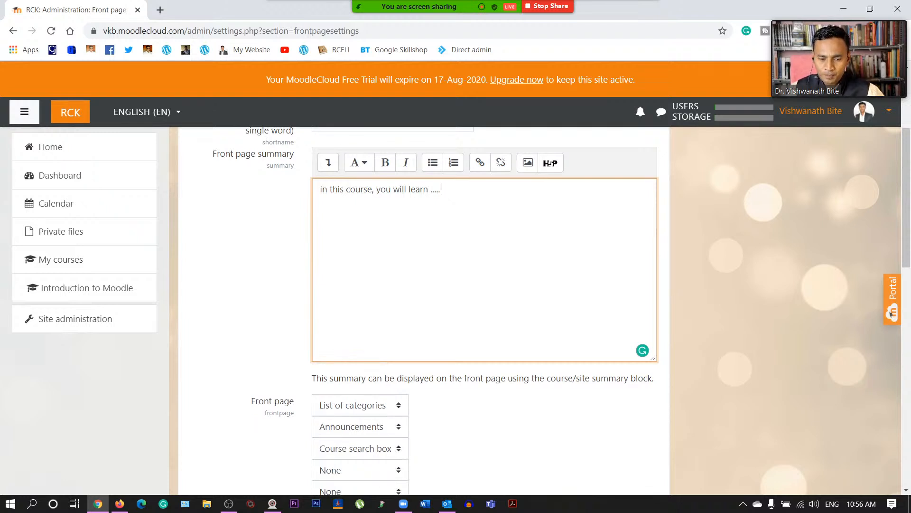
{"action": "scroll", "coordinate": [407, 291], "scroll_direction": "down", "scroll_amount": 3}
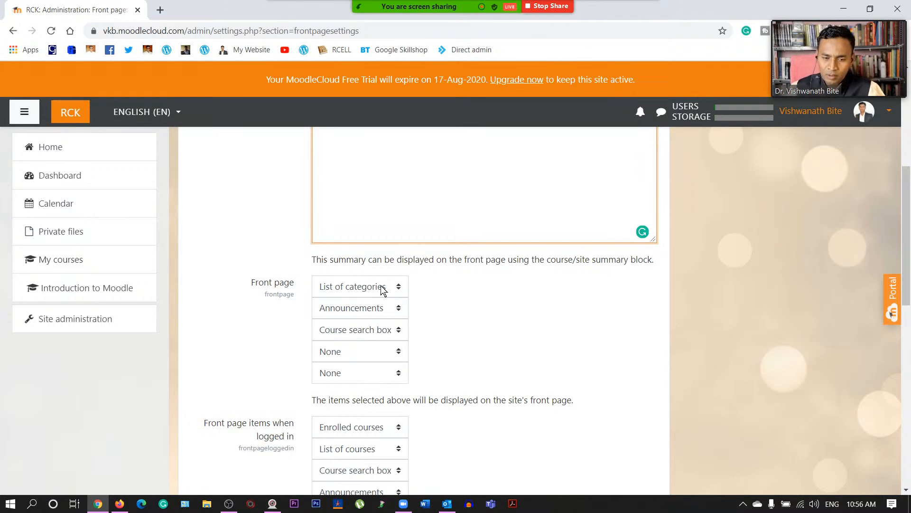
{"action": "left_click", "coordinate": [383, 287]}
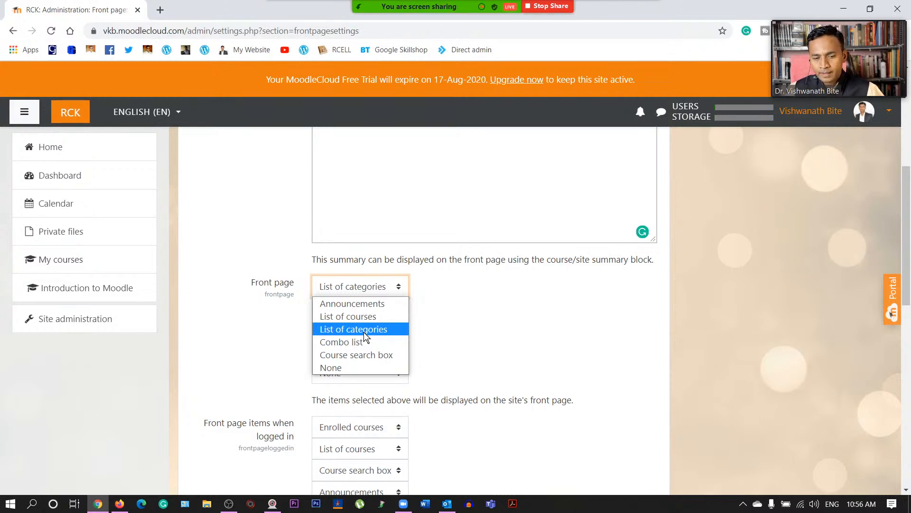
{"action": "left_click", "coordinate": [468, 318]}
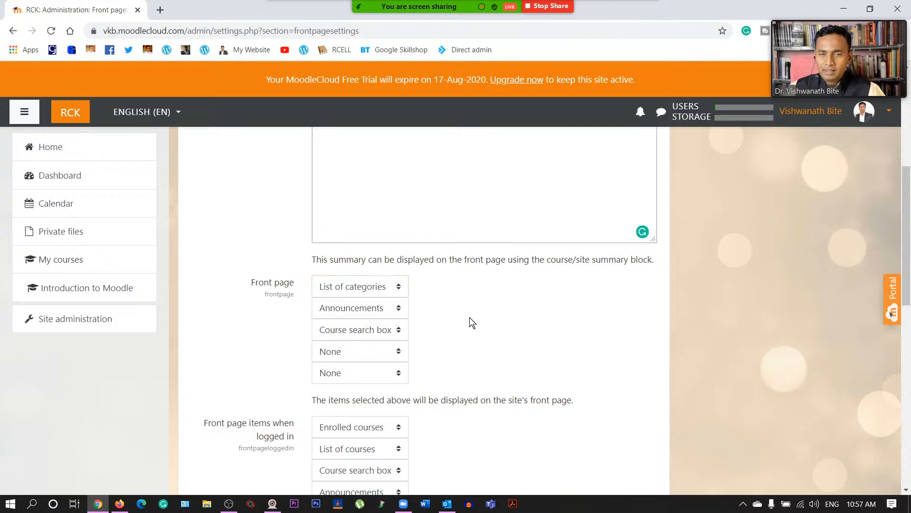
{"action": "scroll", "coordinate": [469, 317], "scroll_direction": "up", "scroll_amount": 5}
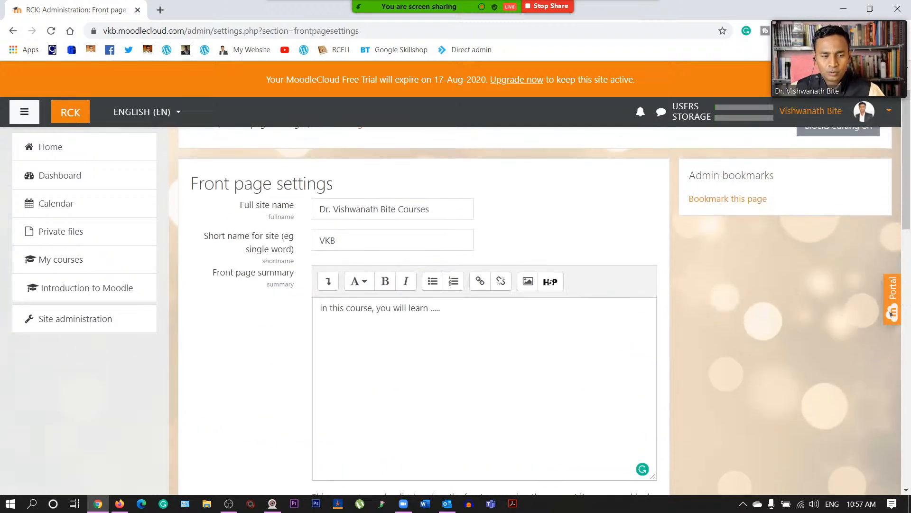
{"action": "scroll", "coordinate": [424, 354], "scroll_direction": "up", "scroll_amount": 1}
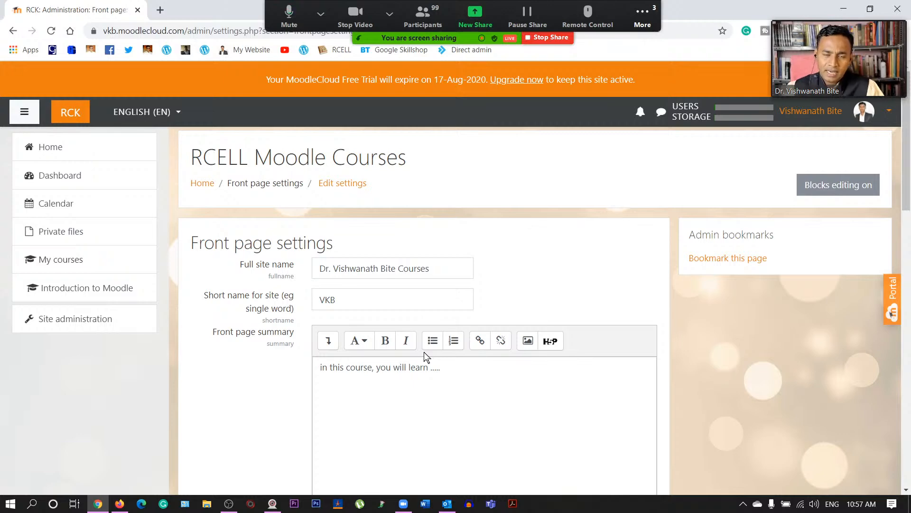
{"action": "scroll", "coordinate": [336, 328], "scroll_direction": "down", "scroll_amount": 1}
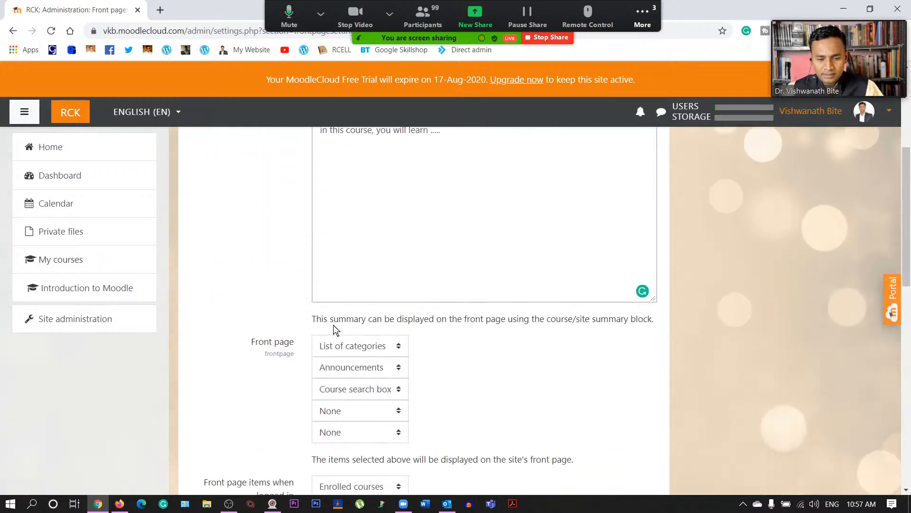
{"action": "scroll", "coordinate": [335, 304], "scroll_direction": "down", "scroll_amount": 2}
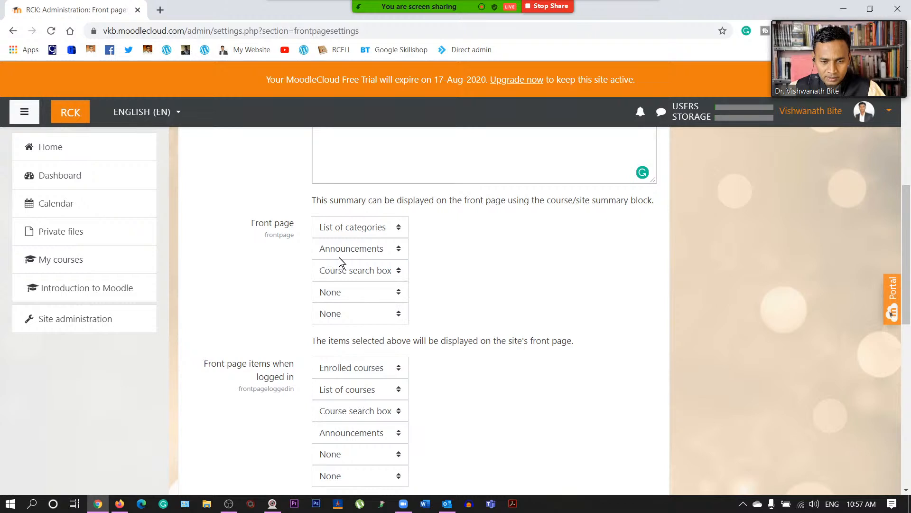
{"action": "left_click", "coordinate": [370, 228]}
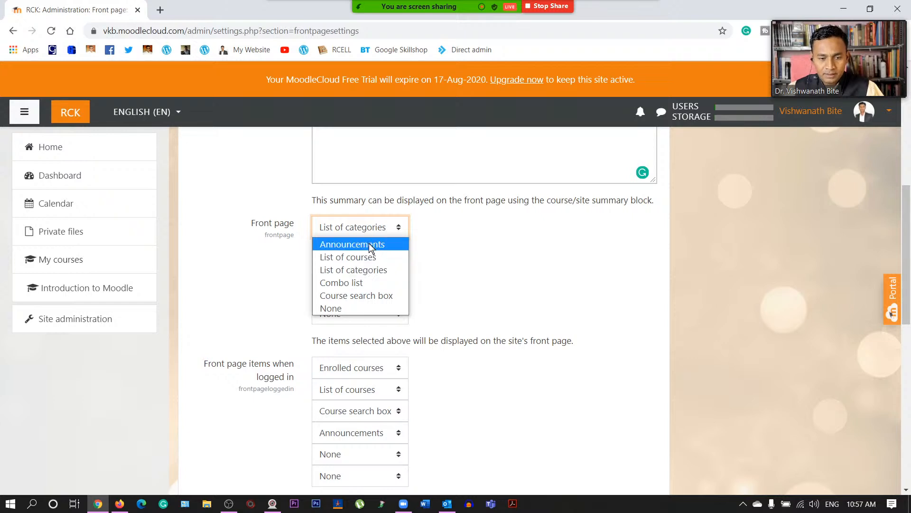
{"action": "left_click", "coordinate": [377, 270]}
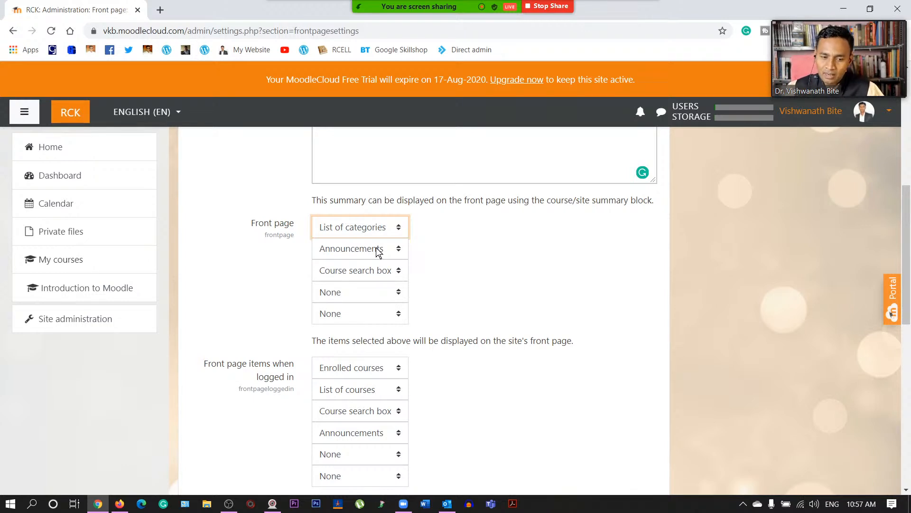
{"action": "left_click", "coordinate": [370, 251]}
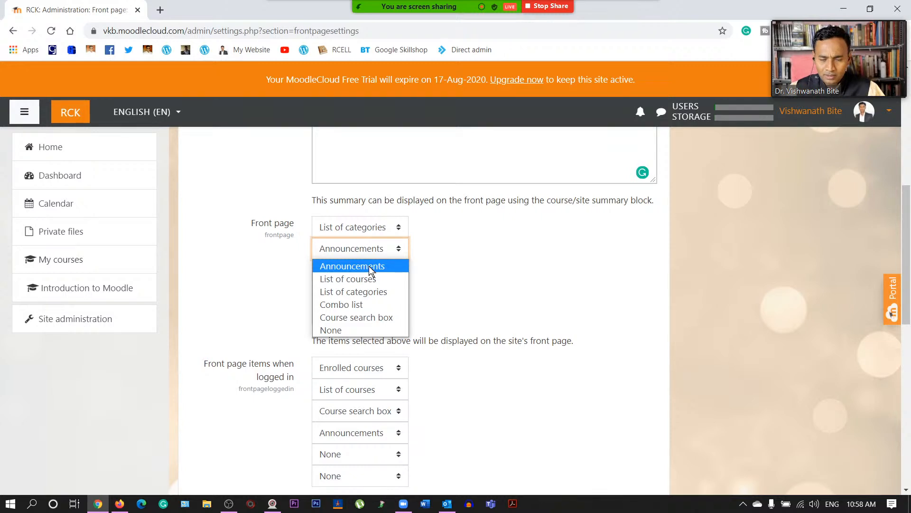
{"action": "left_click", "coordinate": [370, 269]}
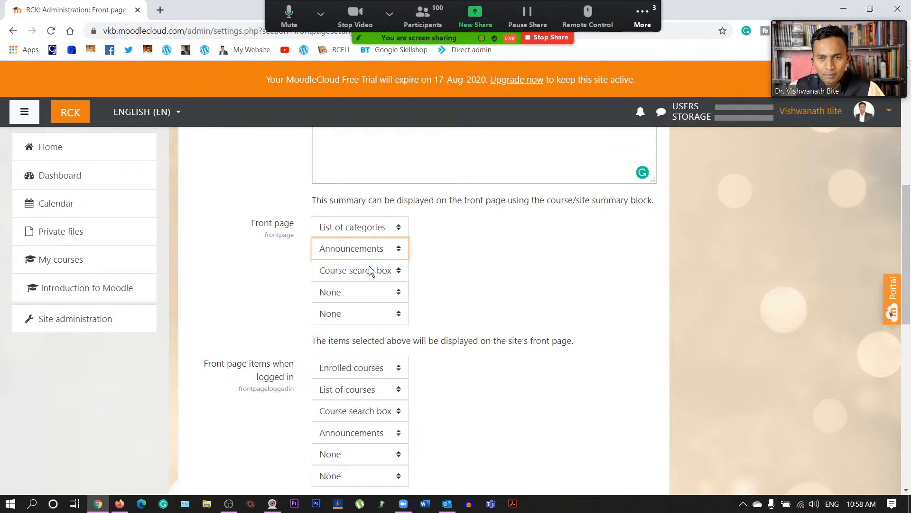
{"action": "left_click", "coordinate": [380, 271]}
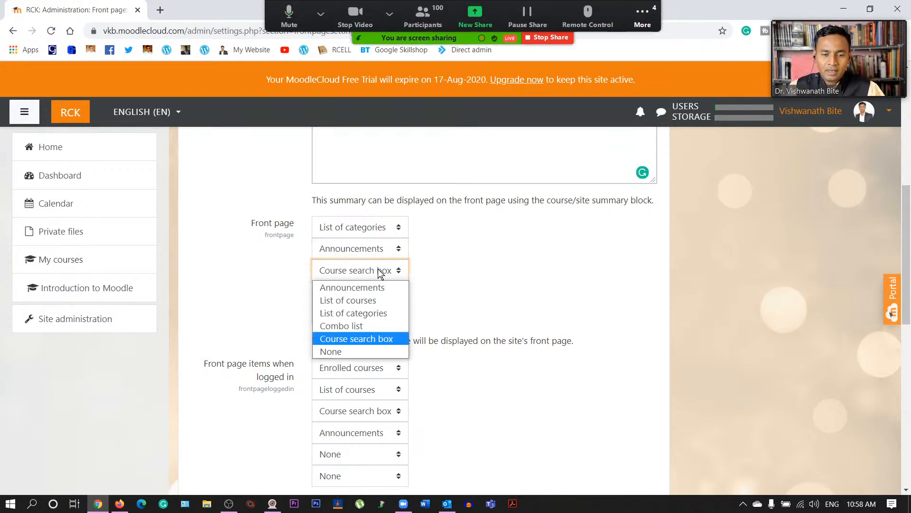
{"action": "left_click", "coordinate": [371, 340]}
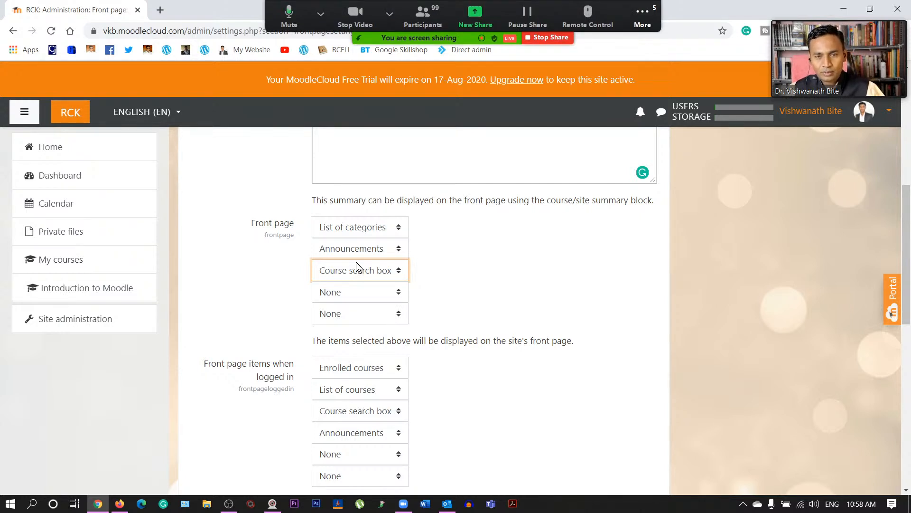
{"action": "left_click", "coordinate": [642, 17]}
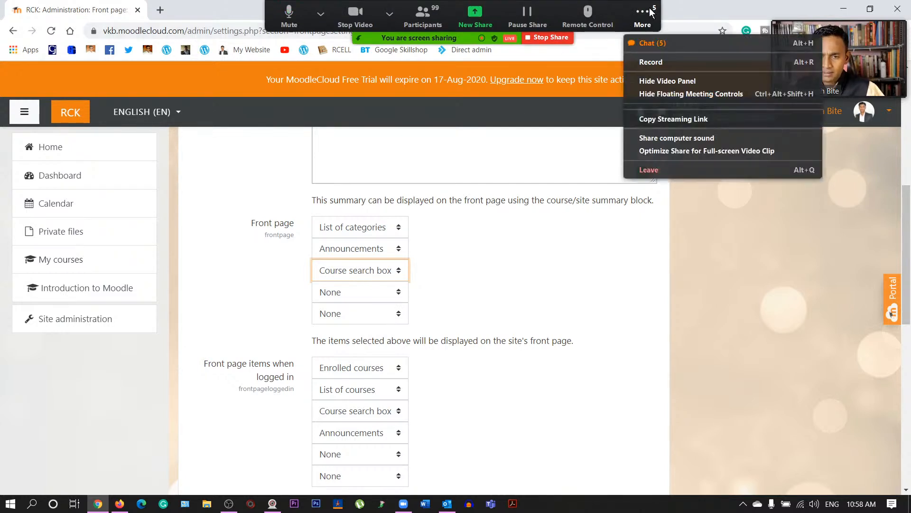
{"action": "left_click", "coordinate": [669, 44]}
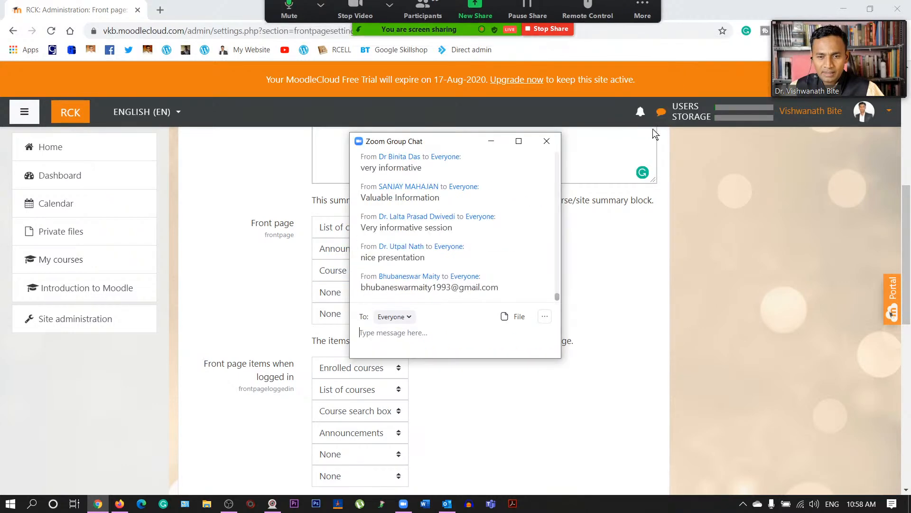
{"action": "left_click", "coordinate": [553, 140]}
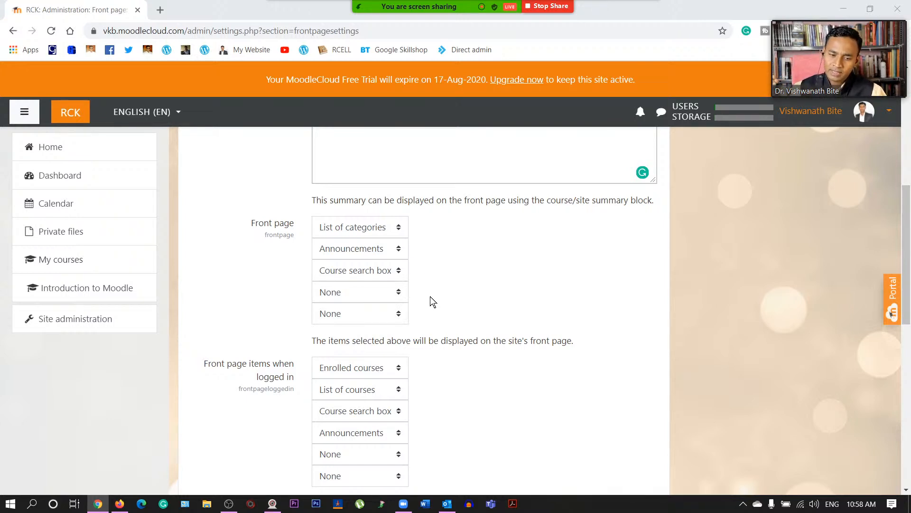
- Set the fourth front page item to List of courses and keep the fifth at None
{"action": "left_click", "coordinate": [368, 286]}
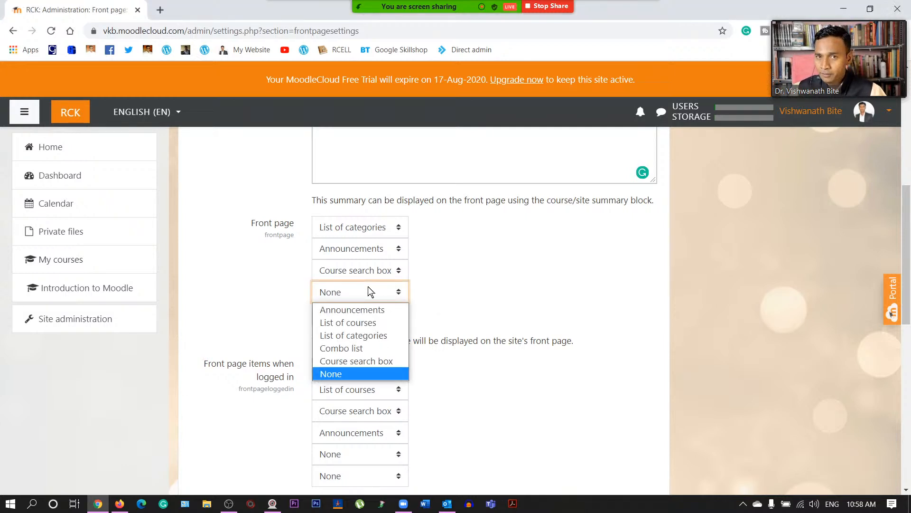
{"action": "left_click", "coordinate": [371, 324]}
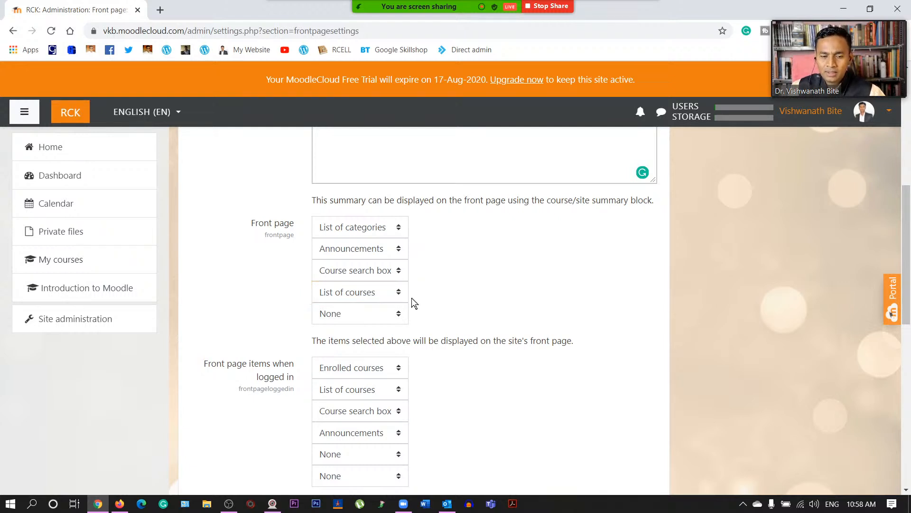
{"action": "left_click", "coordinate": [383, 315]}
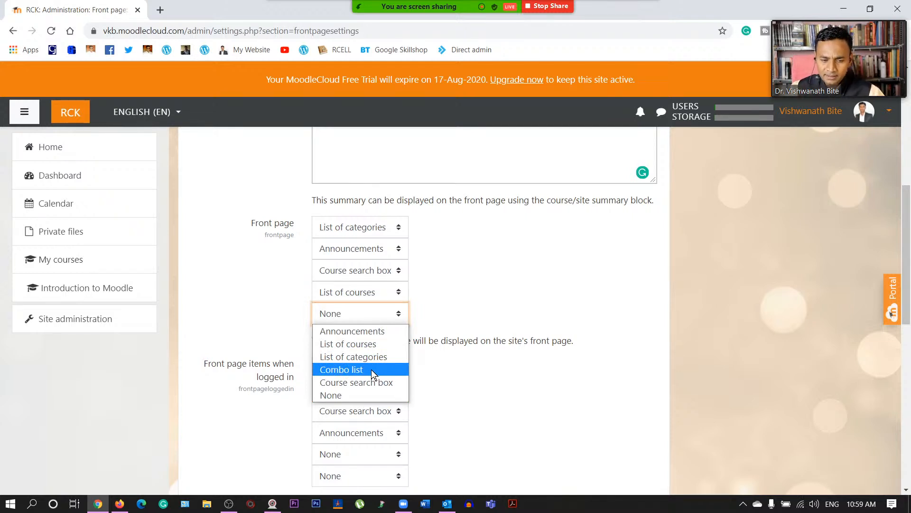
{"action": "left_click", "coordinate": [360, 395]}
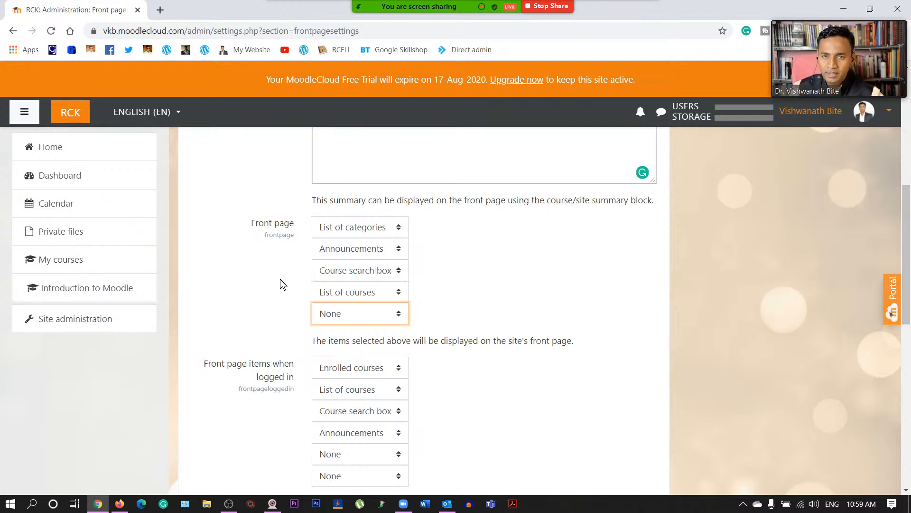
{"action": "left_click", "coordinate": [275, 295]}
{"action": "scroll", "coordinate": [275, 296], "scroll_direction": "down", "scroll_amount": 2}
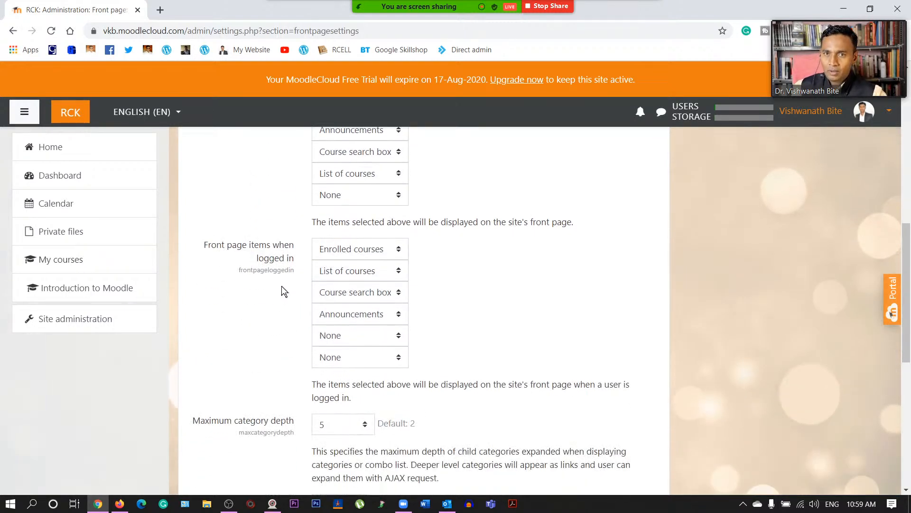
{"action": "scroll", "coordinate": [281, 287], "scroll_direction": "up", "scroll_amount": 6}
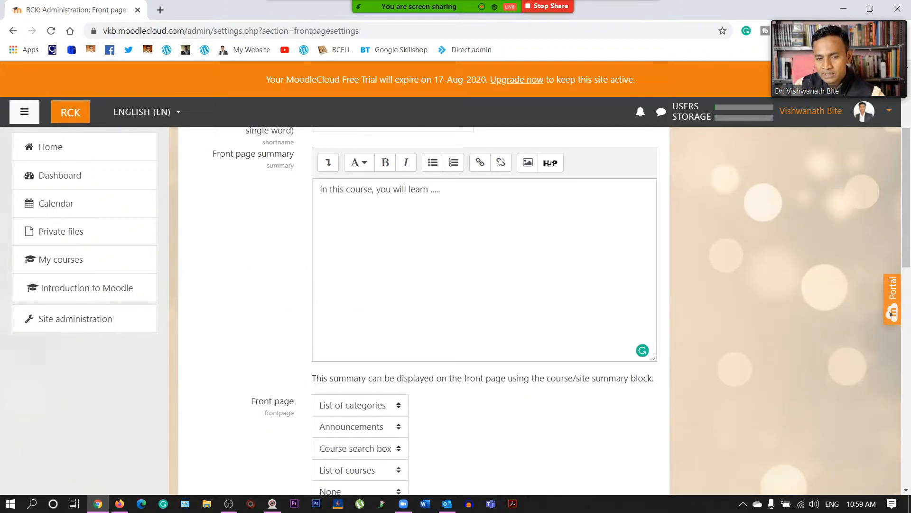
{"action": "scroll", "coordinate": [351, 312], "scroll_direction": "down", "scroll_amount": 4}
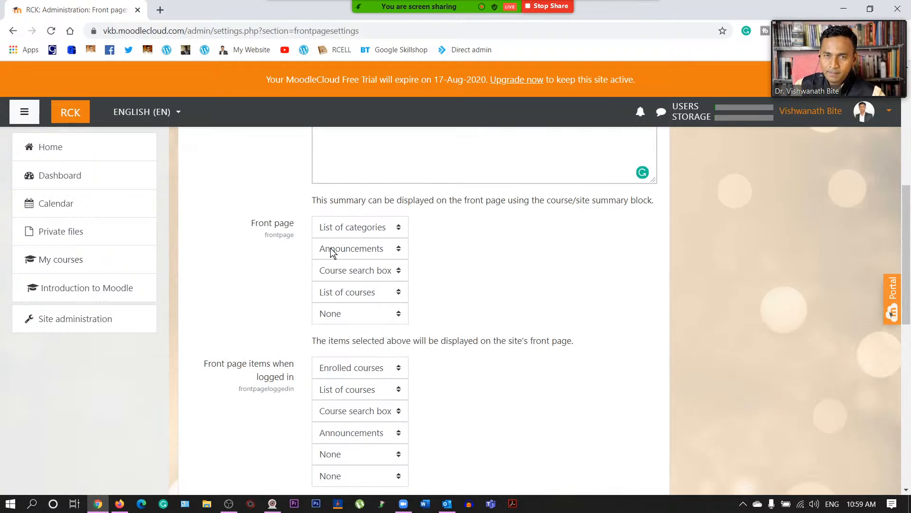
{"action": "scroll", "coordinate": [335, 248], "scroll_direction": "down", "scroll_amount": 3}
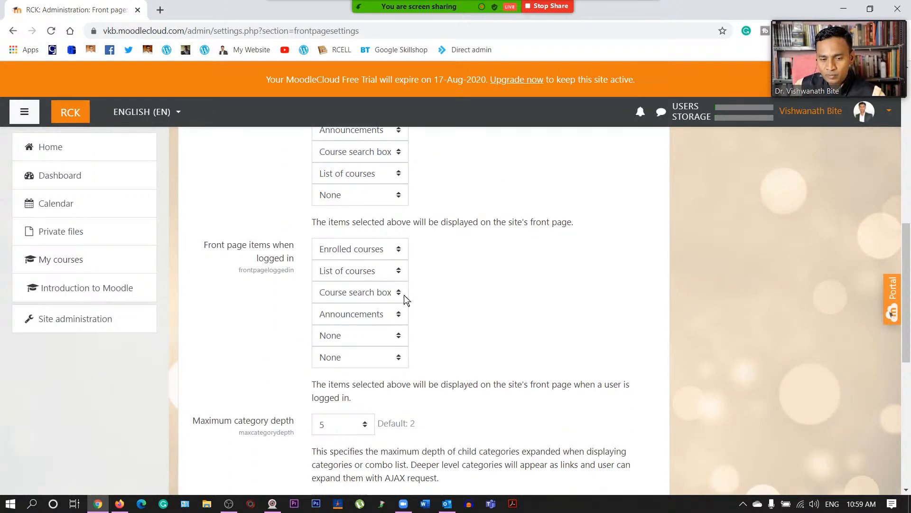
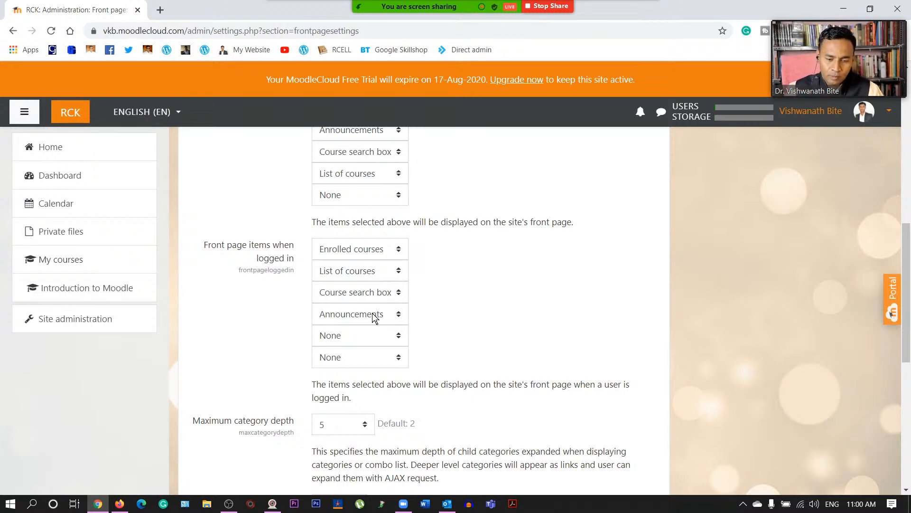
- Try maximum category depths 3 and 4, then leave it at 5
{"action": "scroll", "coordinate": [368, 322], "scroll_direction": "down", "scroll_amount": 4}
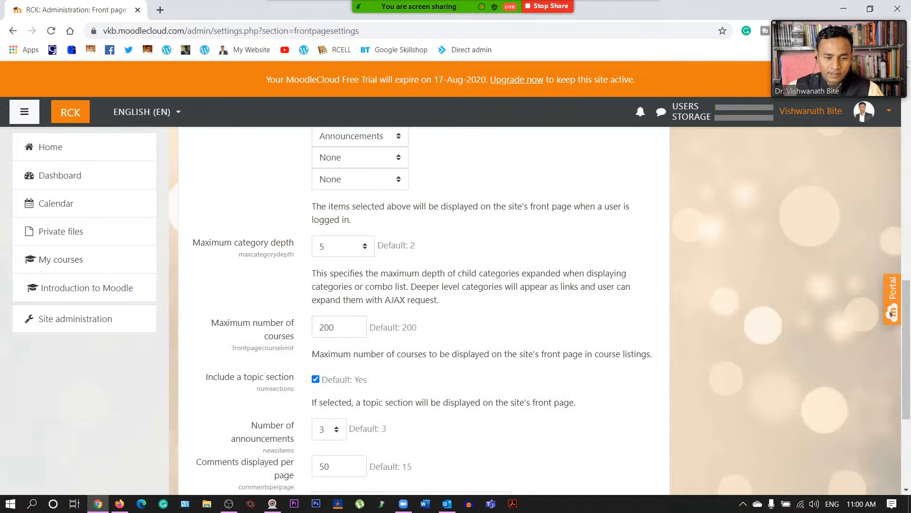
{"action": "left_click", "coordinate": [327, 249]}
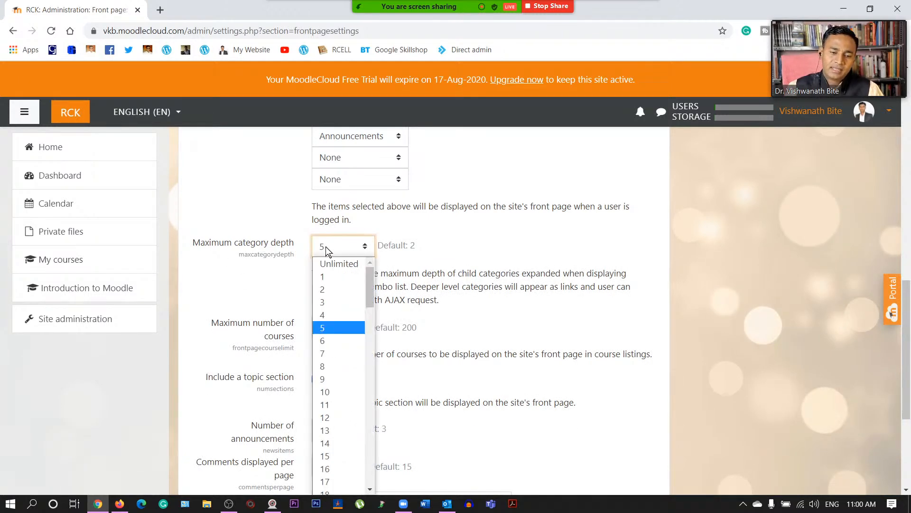
{"action": "scroll", "coordinate": [341, 285], "scroll_direction": "down", "scroll_amount": 20}
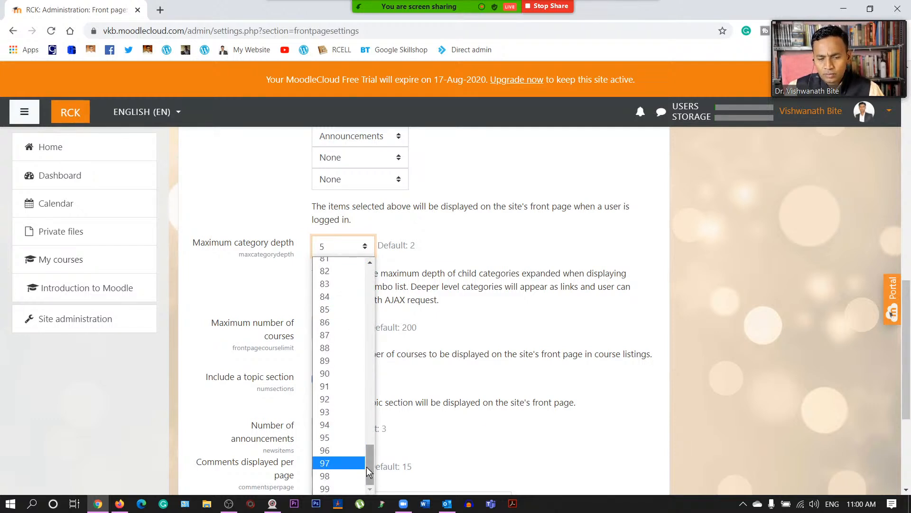
{"action": "left_click_drag", "start_coordinate": [366, 467], "coordinate": [369, 283]}
{"action": "left_click", "coordinate": [434, 247]}
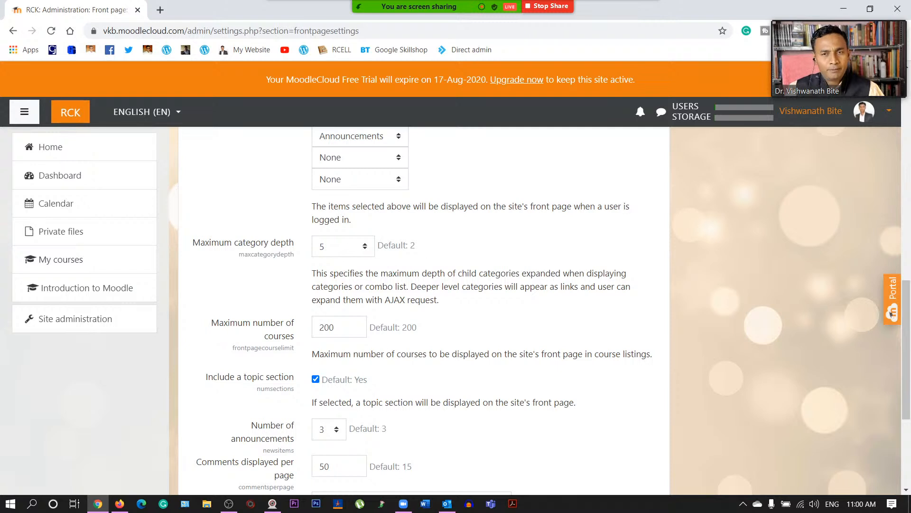
{"action": "left_click", "coordinate": [331, 251]}
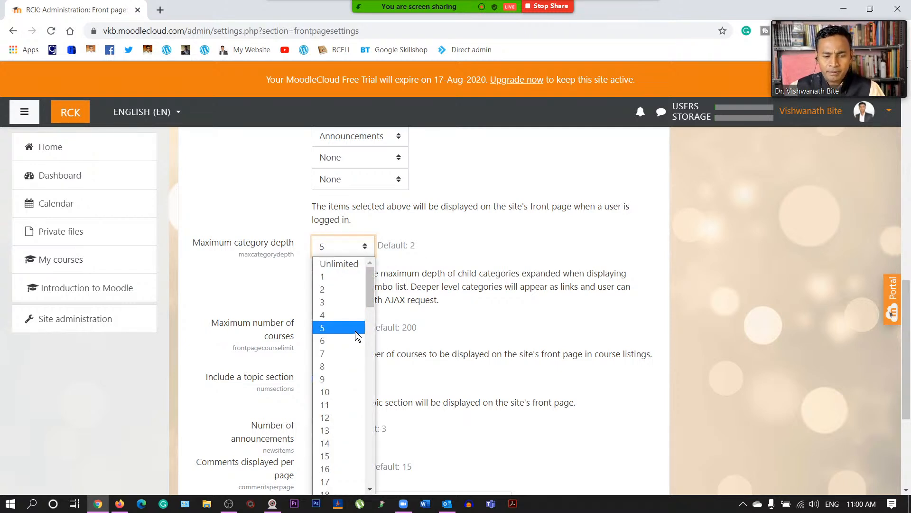
{"action": "left_click", "coordinate": [351, 302]}
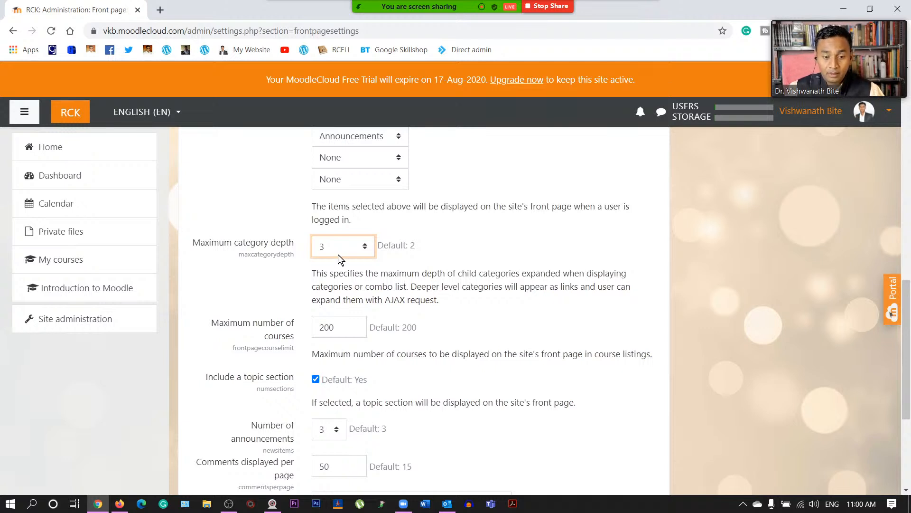
{"action": "left_click", "coordinate": [338, 255]}
{"action": "left_click", "coordinate": [338, 316]}
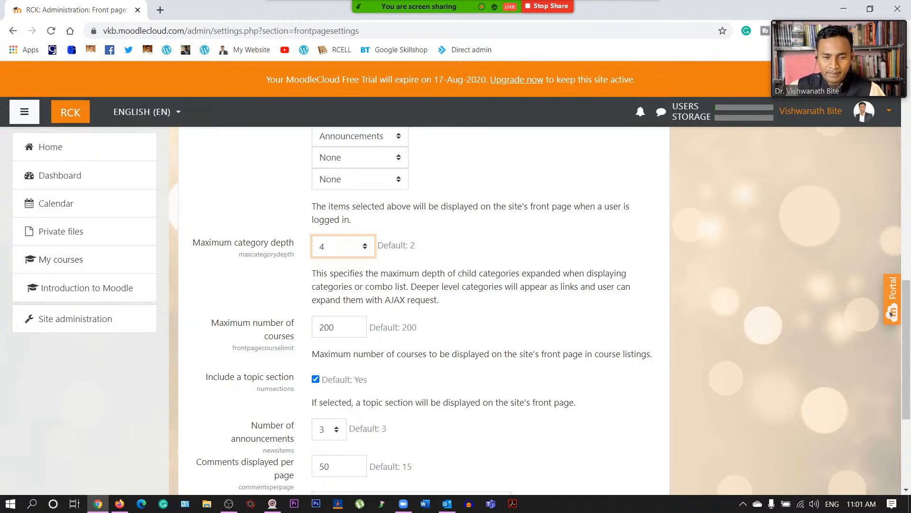
{"action": "left_click", "coordinate": [339, 247]}
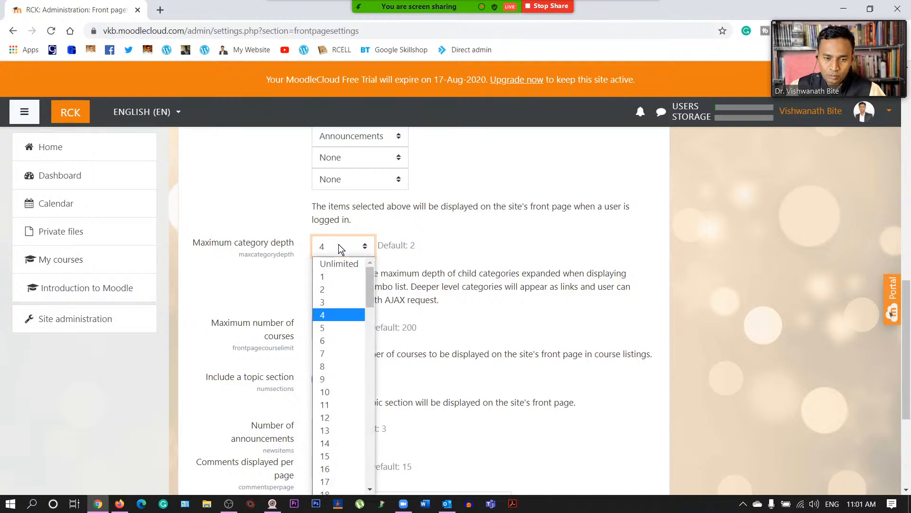
{"action": "left_click", "coordinate": [326, 325]}
{"action": "left_click", "coordinate": [461, 231]}
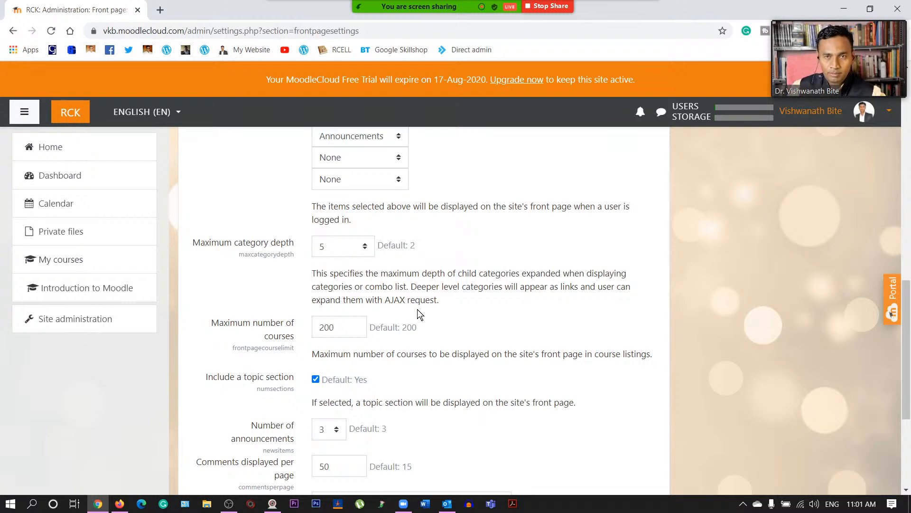
- Set the maximum number of courses to 200
{"action": "scroll", "coordinate": [417, 309], "scroll_direction": "down", "scroll_amount": 1}
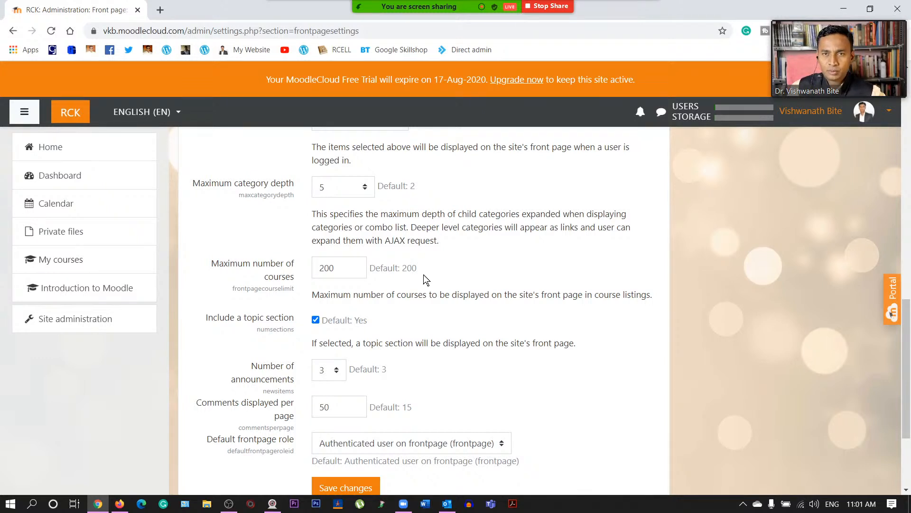
{"action": "left_click", "coordinate": [339, 268]}
{"action": "type", "text": "500"}
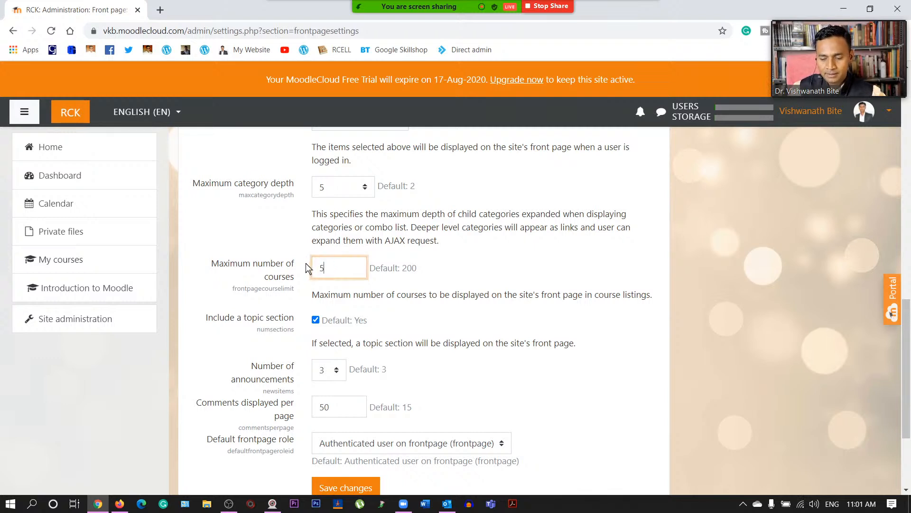
{"action": "key", "text": "BackSpace"}
{"action": "key", "text": "BackSpace"}
{"action": "key", "text": "BackSpace"}
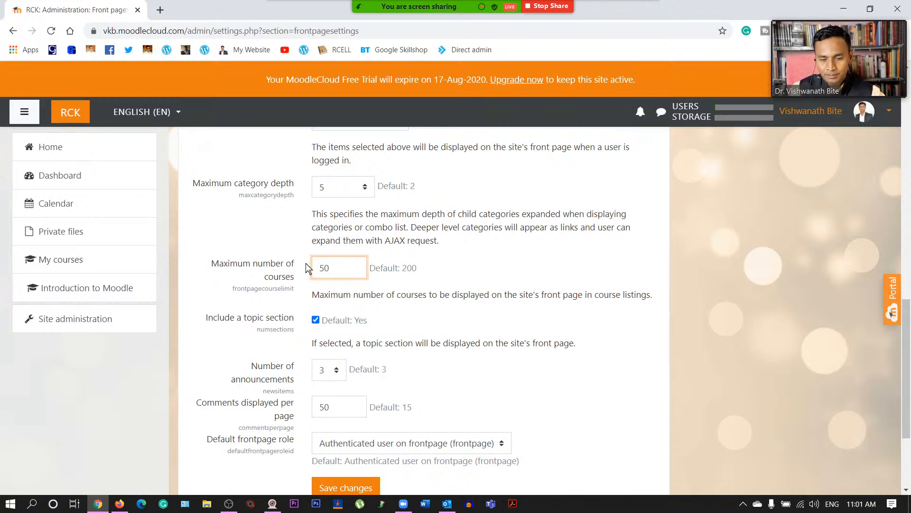
{"action": "type", "text": "200"}
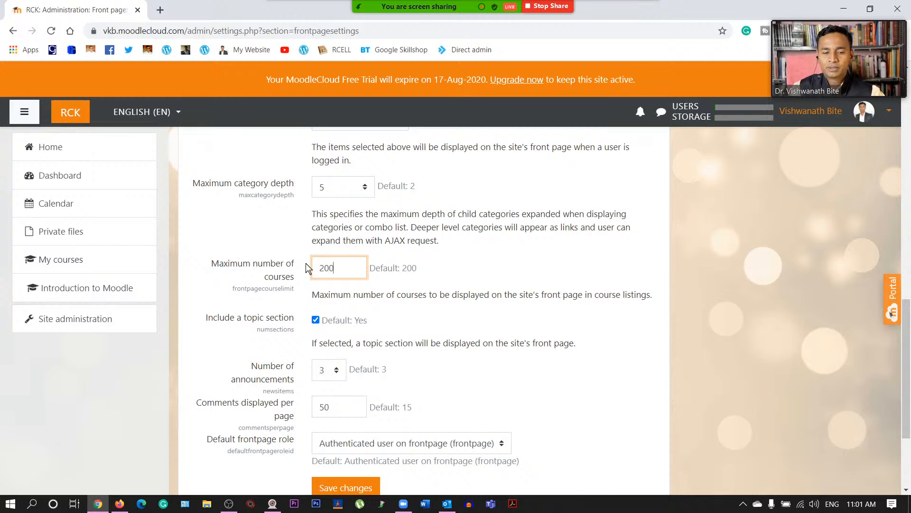
{"action": "left_click", "coordinate": [444, 275]}
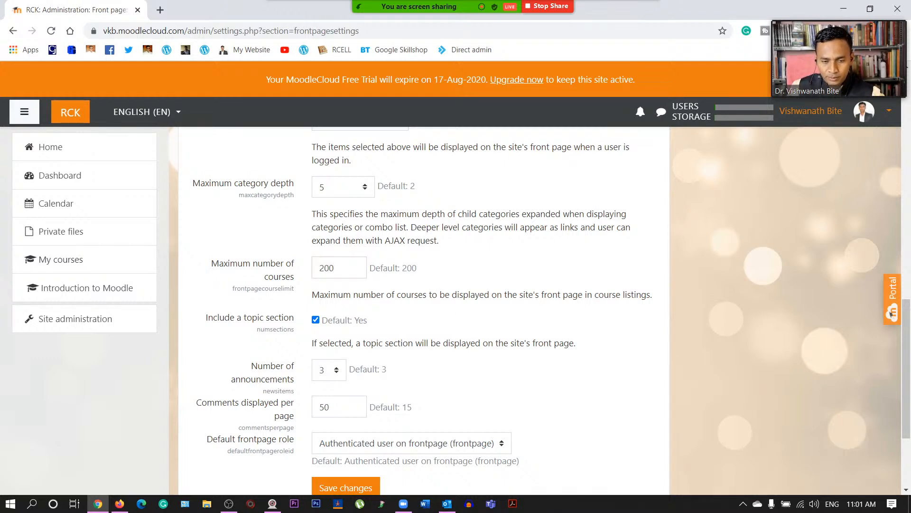
- Show 5 announcements on the front page instead of 3
{"action": "scroll", "coordinate": [441, 304], "scroll_direction": "down", "scroll_amount": 1}
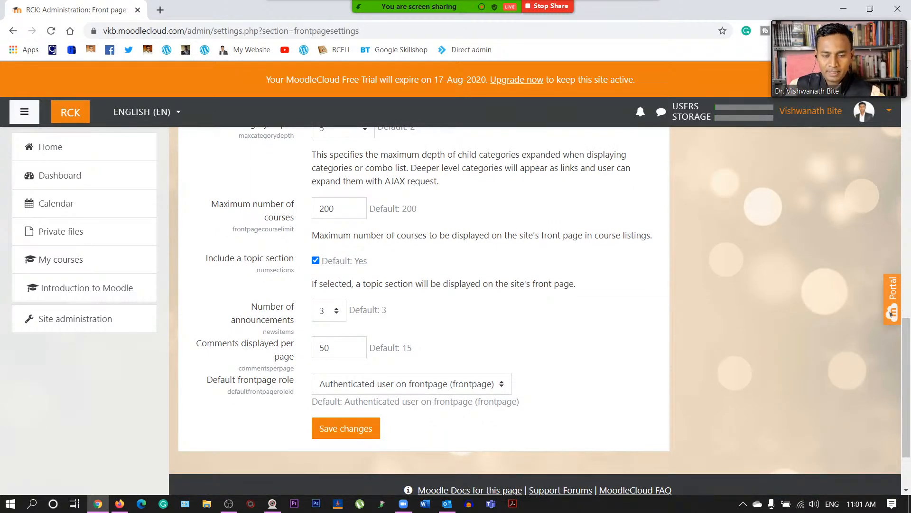
{"action": "left_click", "coordinate": [337, 311]}
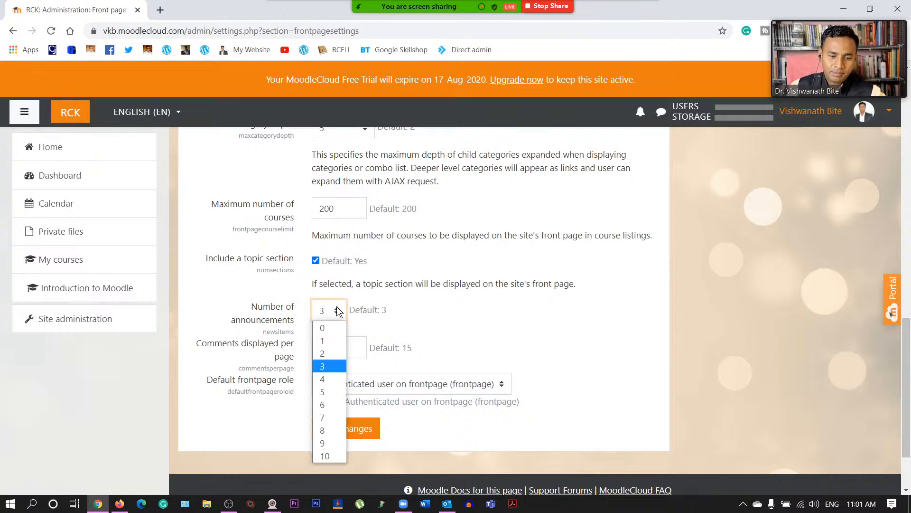
{"action": "left_click", "coordinate": [328, 392]}
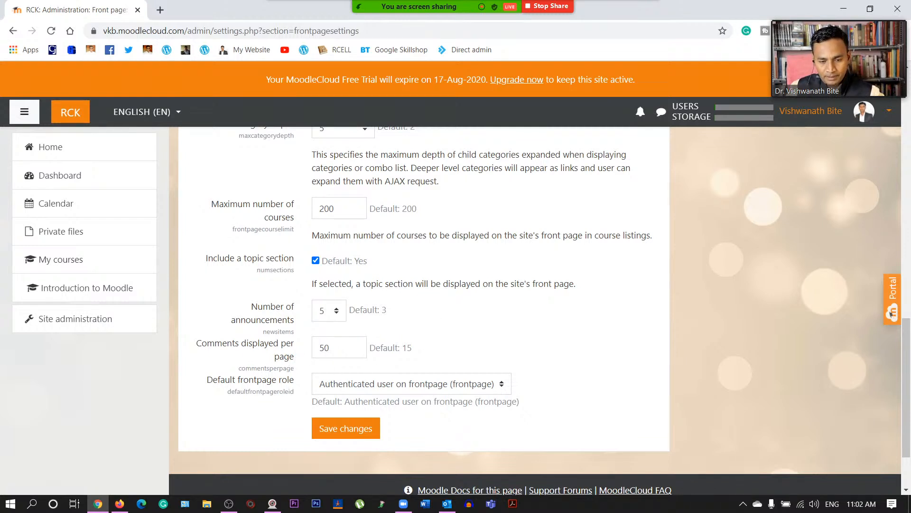
- Change comments displayed per page to 100, then back to 50
{"action": "double_click", "coordinate": [324, 347]}
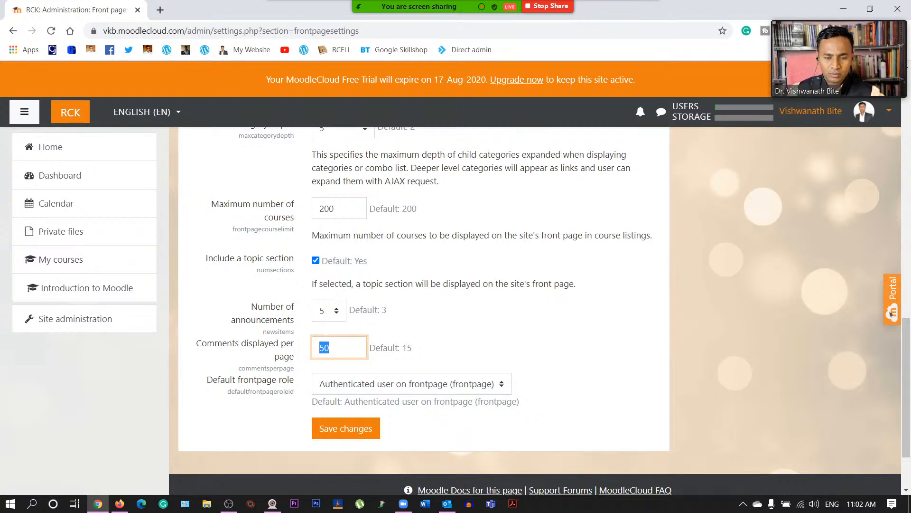
{"action": "type", "text": "100"}
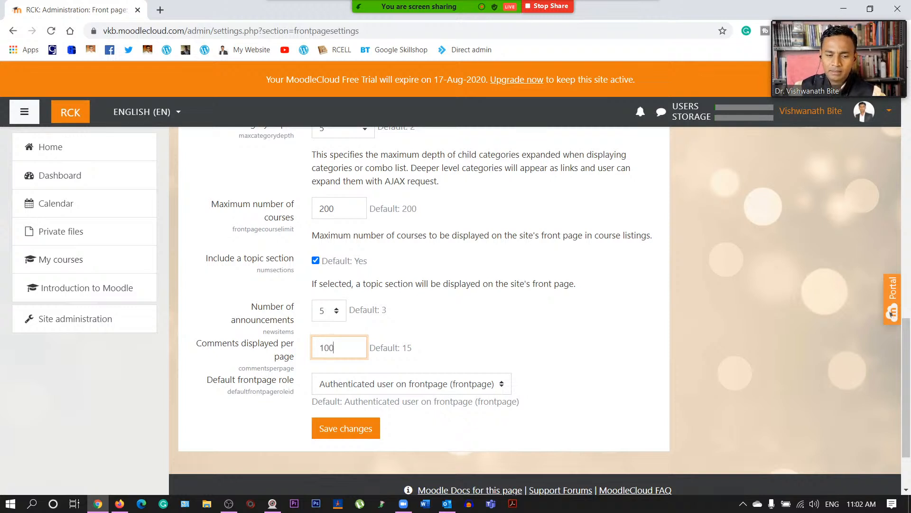
{"action": "left_click", "coordinate": [449, 335]}
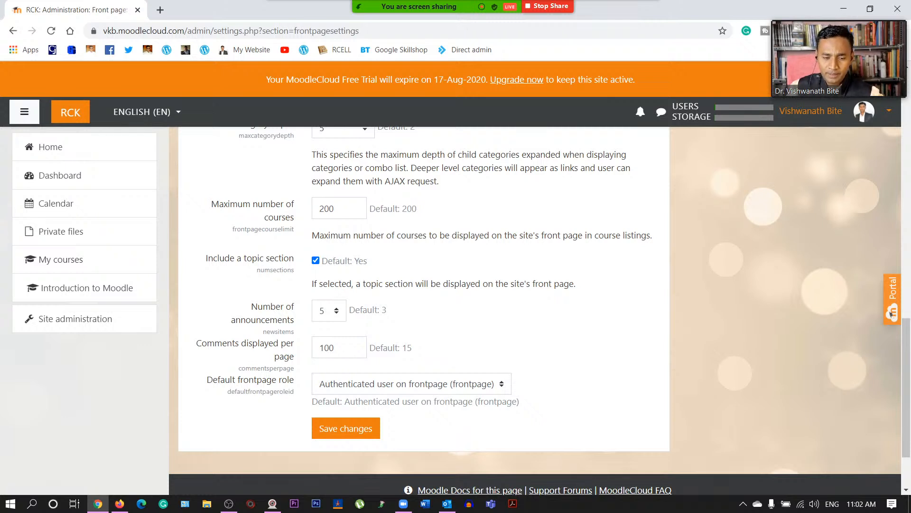
{"action": "double_click", "coordinate": [314, 349]}
{"action": "type", "text": "50"}
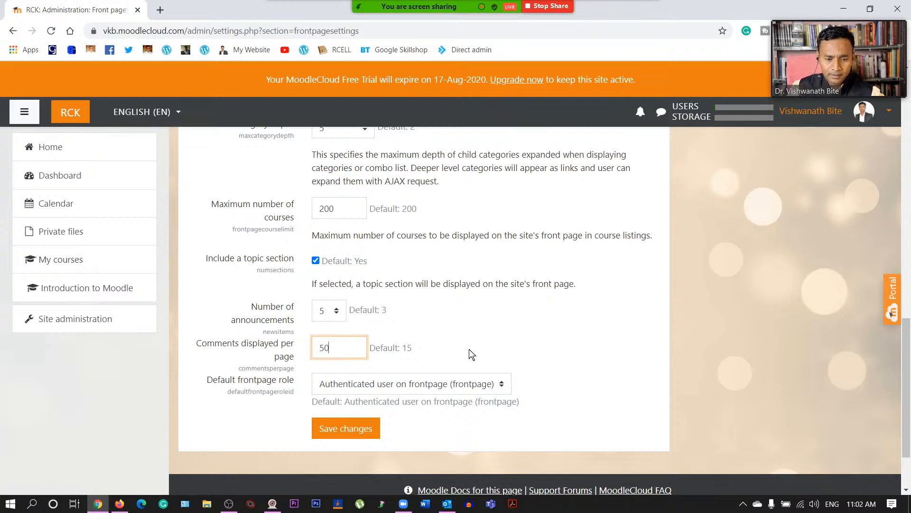
{"action": "left_click", "coordinate": [496, 345]}
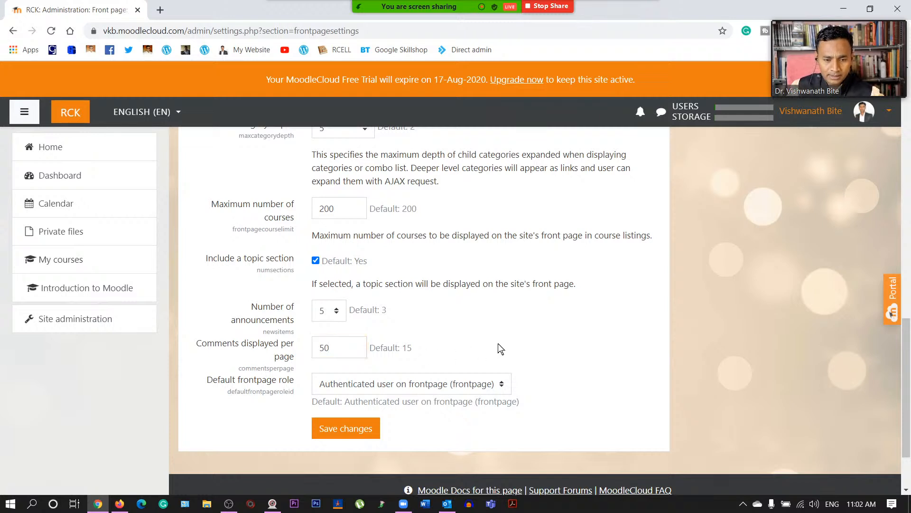
{"action": "scroll", "coordinate": [270, 386], "scroll_direction": "down", "scroll_amount": 1}
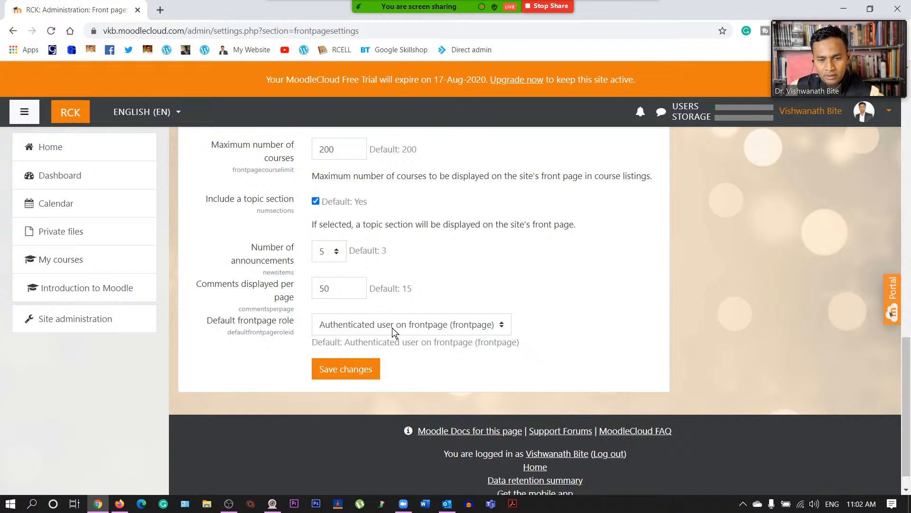
- Try Student, then set Guest (guest) as the default front page role
{"action": "left_click", "coordinate": [430, 328]}
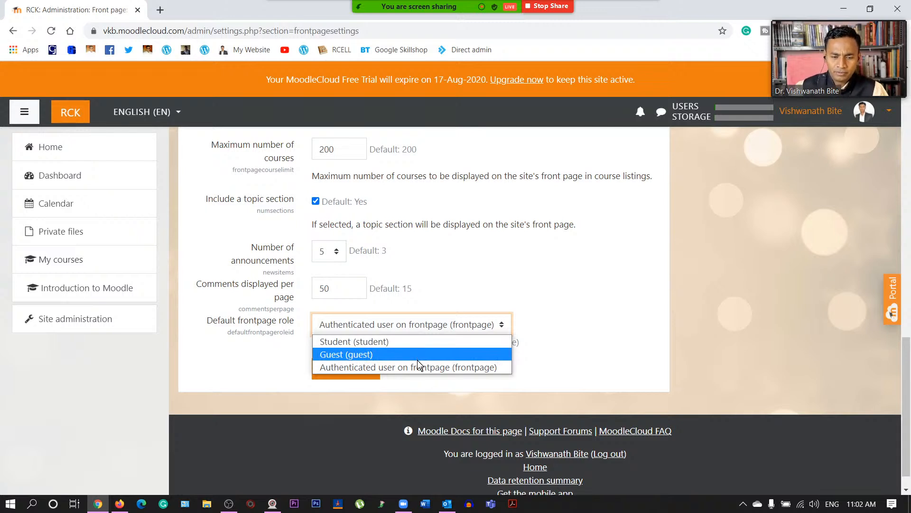
{"action": "left_click", "coordinate": [414, 342]}
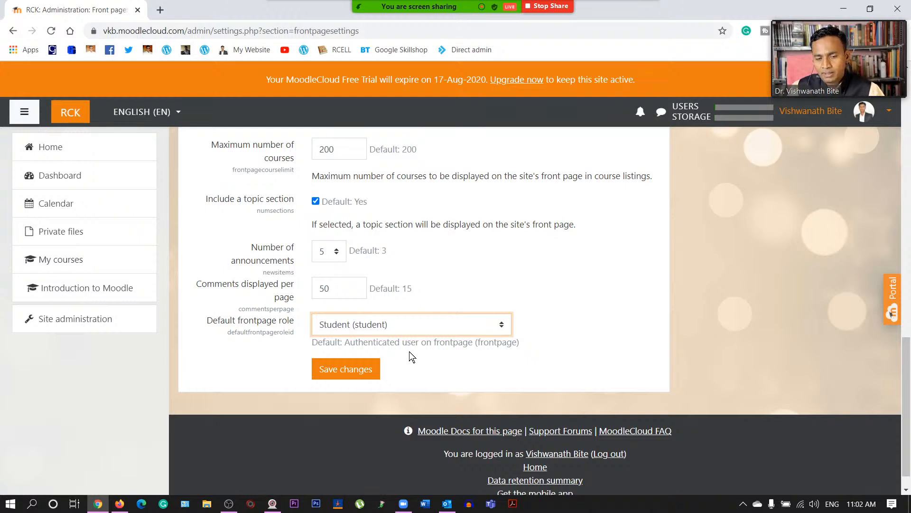
{"action": "left_click", "coordinate": [415, 324]}
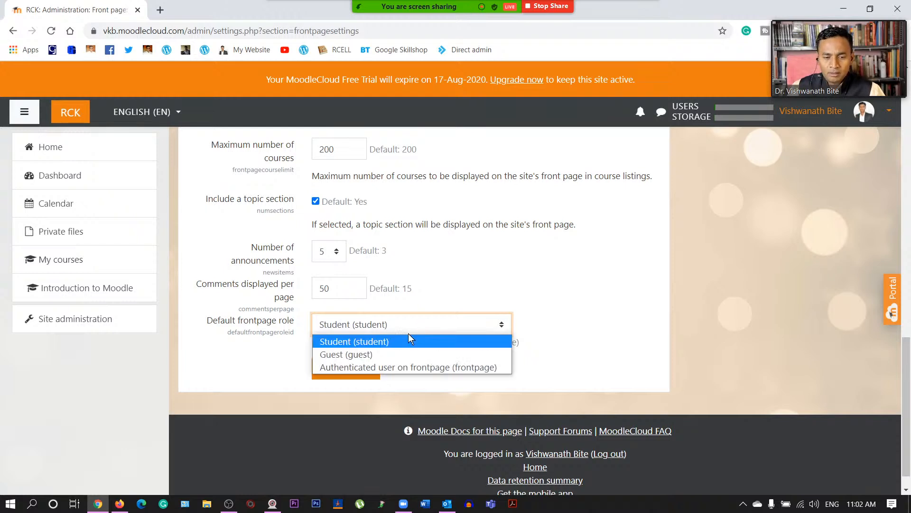
{"action": "left_click", "coordinate": [392, 353]}
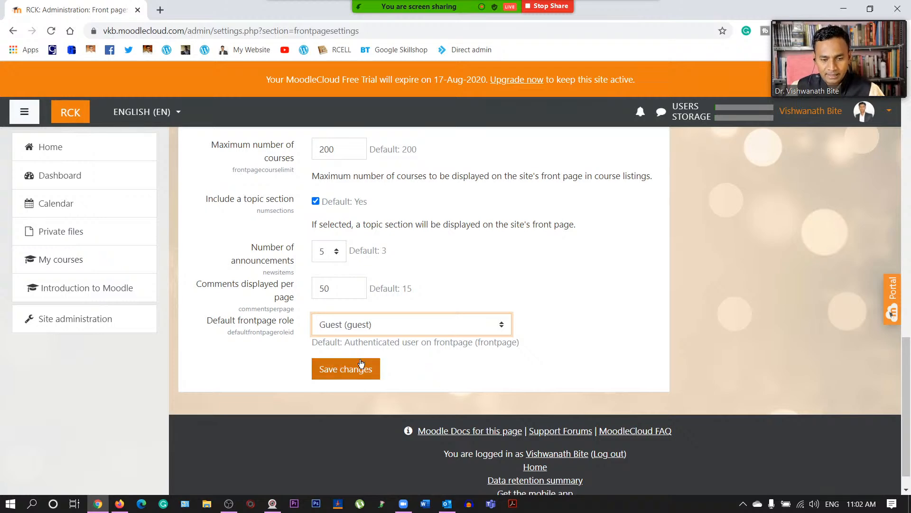
{"action": "scroll", "coordinate": [304, 352], "scroll_direction": "up", "scroll_amount": 15}
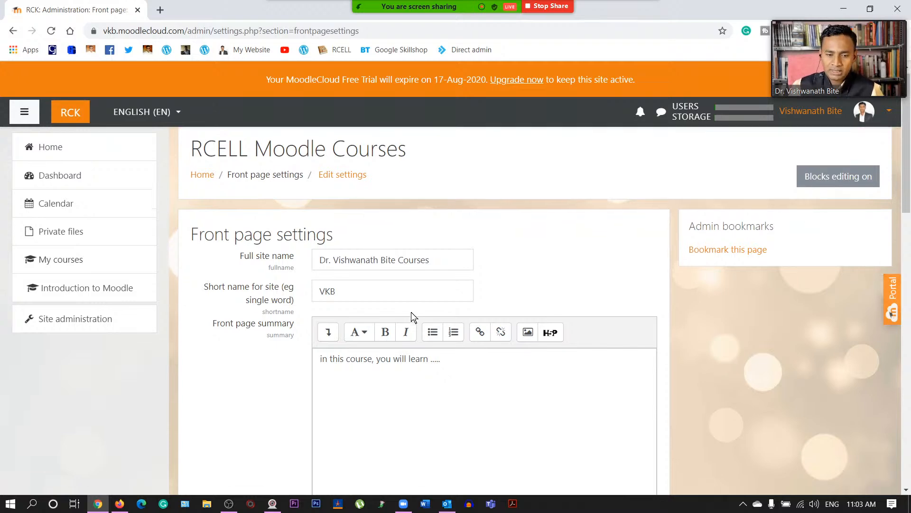
- Save the front page settings, reloading and resubmitting the form after the connection failure
{"action": "scroll", "coordinate": [411, 312], "scroll_direction": "down", "scroll_amount": 20}
{"action": "left_click", "coordinate": [349, 342]}
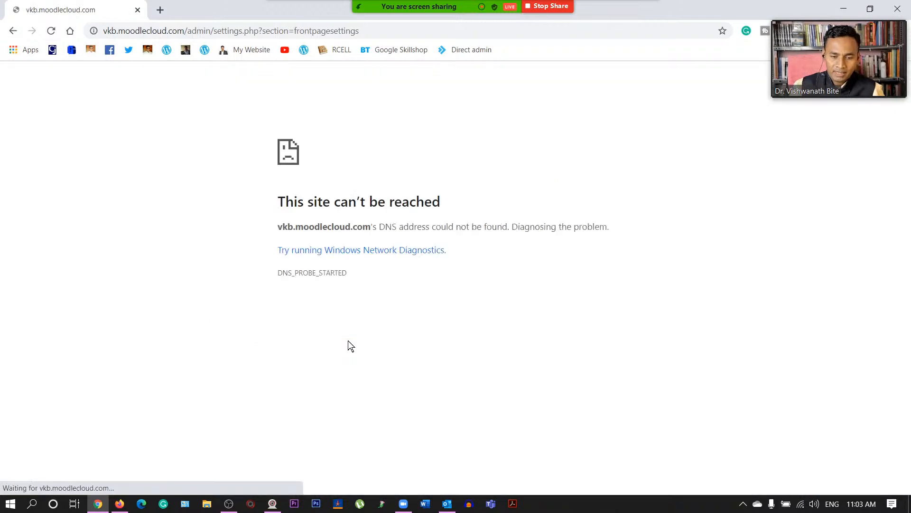
{"action": "left_click", "coordinate": [51, 30]}
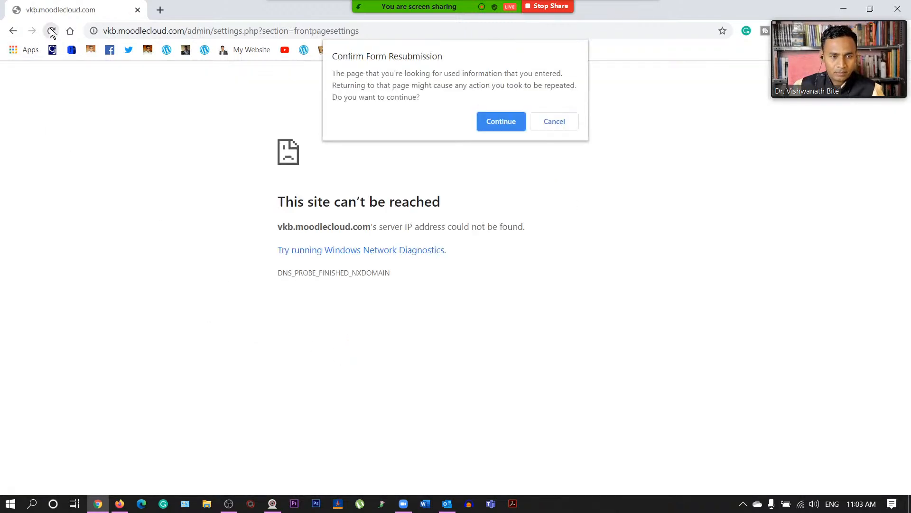
{"action": "left_click", "coordinate": [503, 120]}
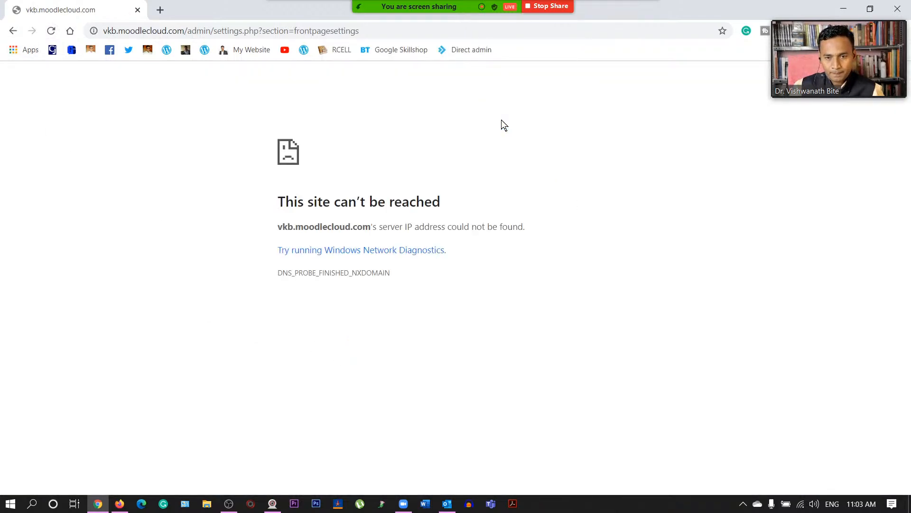
{"action": "left_click", "coordinate": [50, 30]}
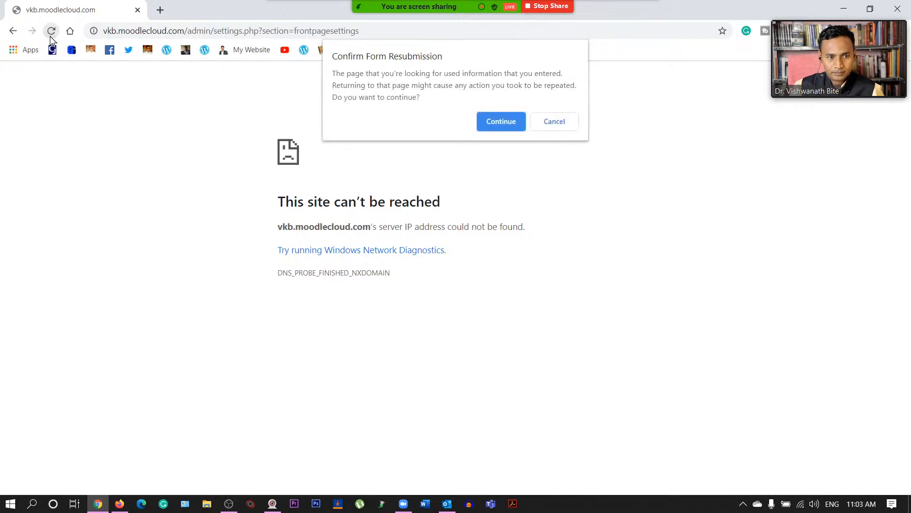
{"action": "left_click", "coordinate": [501, 126]}
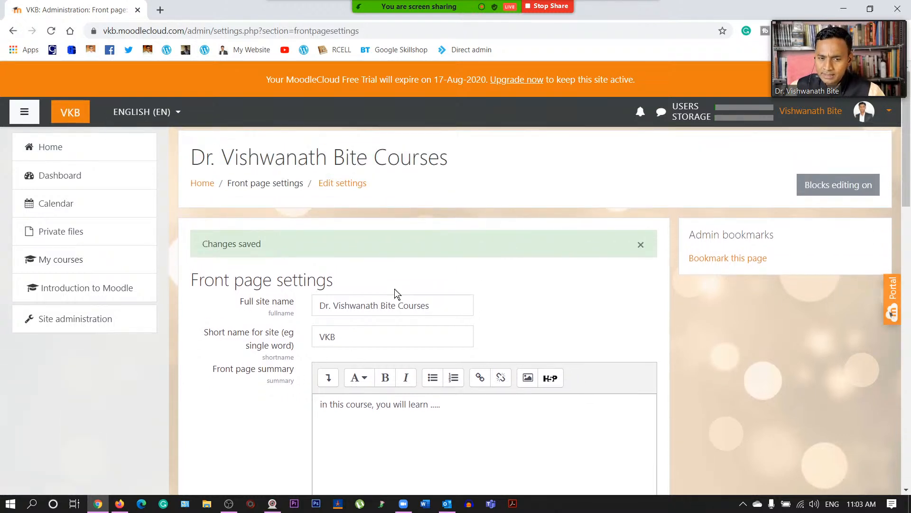
- Check the saved settings page and go to Site administration
{"action": "scroll", "coordinate": [352, 352], "scroll_direction": "down", "scroll_amount": 20}
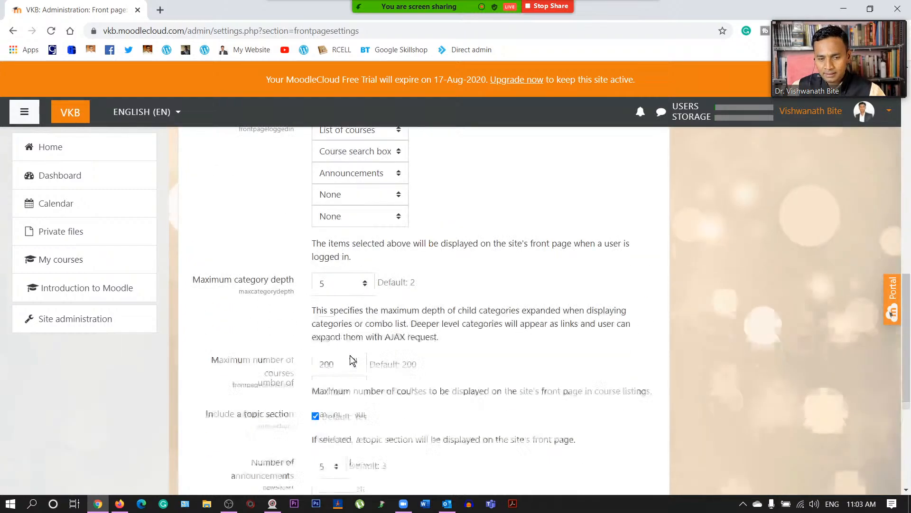
{"action": "scroll", "coordinate": [351, 356], "scroll_direction": "up", "scroll_amount": 15}
{"action": "scroll", "coordinate": [349, 360], "scroll_direction": "up", "scroll_amount": 8}
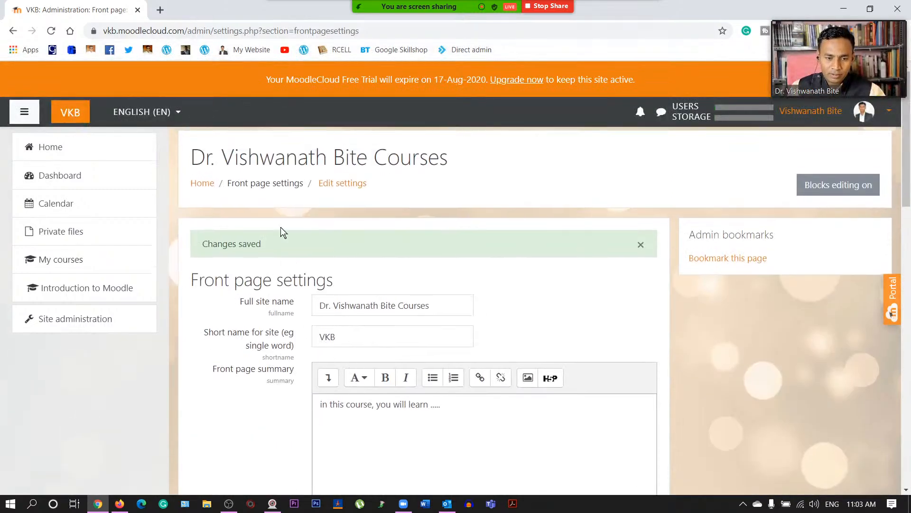
{"action": "left_click", "coordinate": [84, 321]}
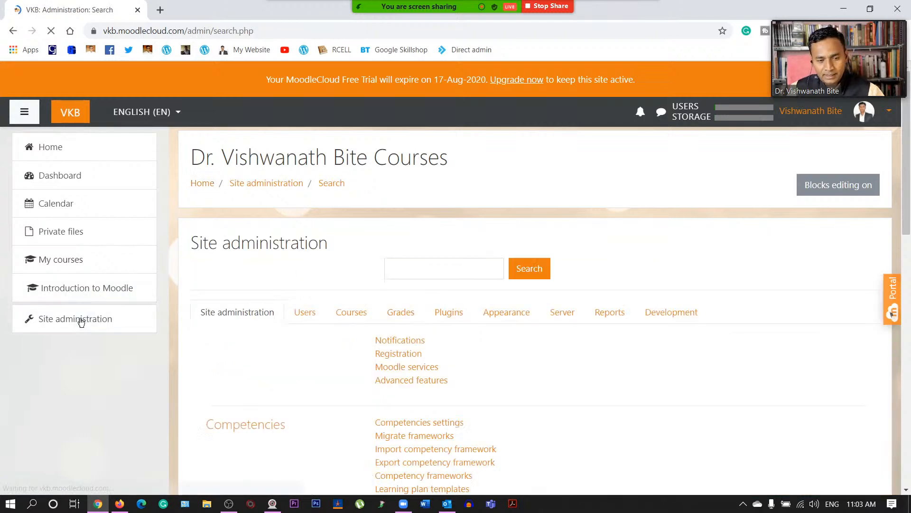
- Scroll through the Site administration category list
{"action": "scroll", "coordinate": [361, 405], "scroll_direction": "down", "scroll_amount": 10}
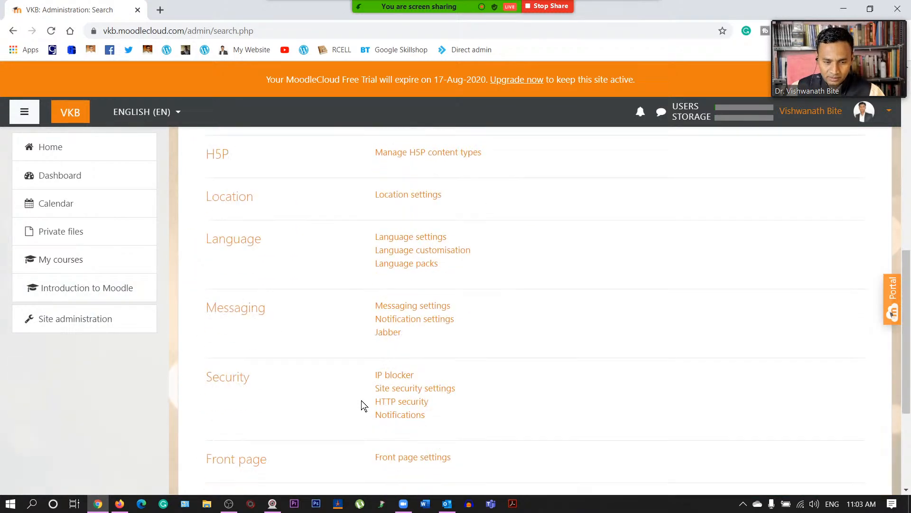
{"action": "scroll", "coordinate": [287, 390], "scroll_direction": "down", "scroll_amount": 4}
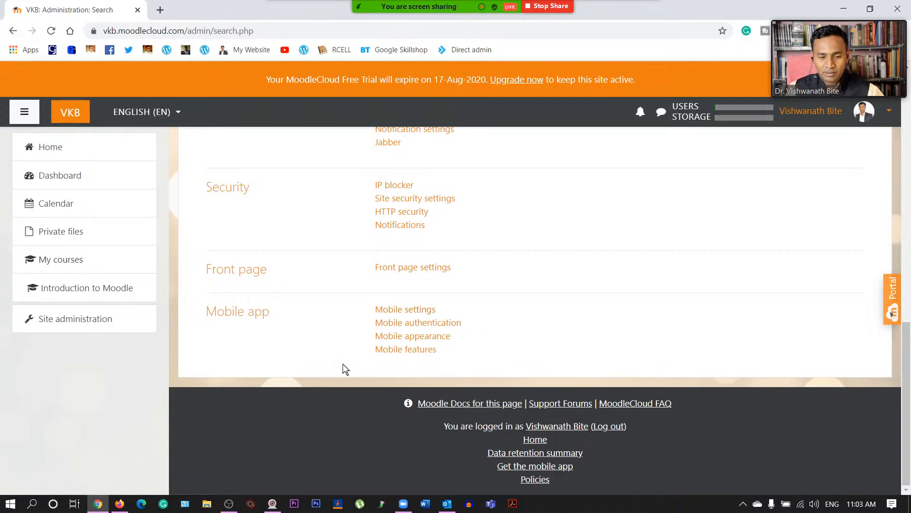
{"action": "scroll", "coordinate": [299, 319], "scroll_direction": "up", "scroll_amount": 15}
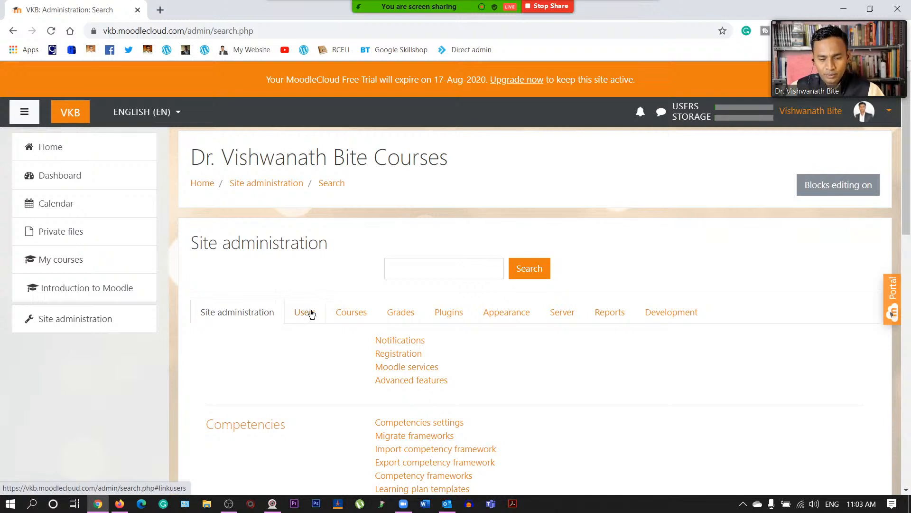
- Show the Users administration links and go to Bulk user actions
{"action": "left_click", "coordinate": [311, 315]}
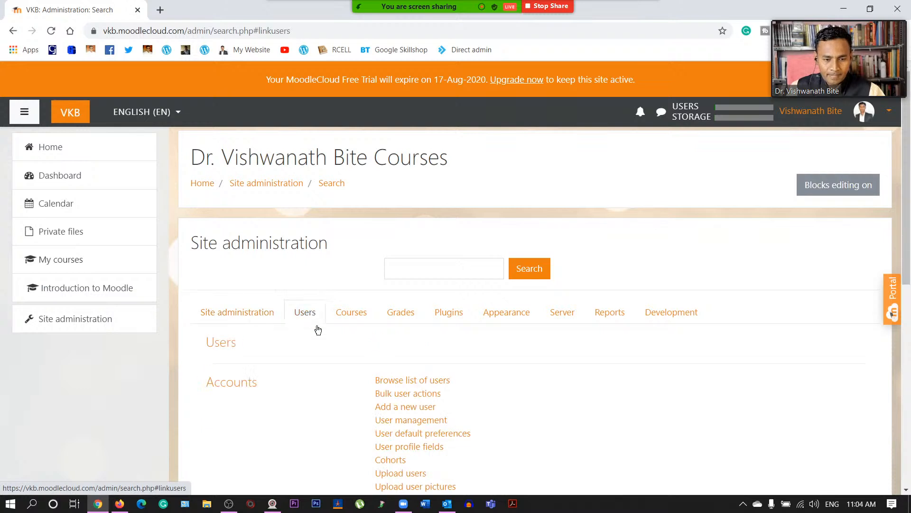
{"action": "scroll", "coordinate": [321, 371], "scroll_direction": "down", "scroll_amount": 3}
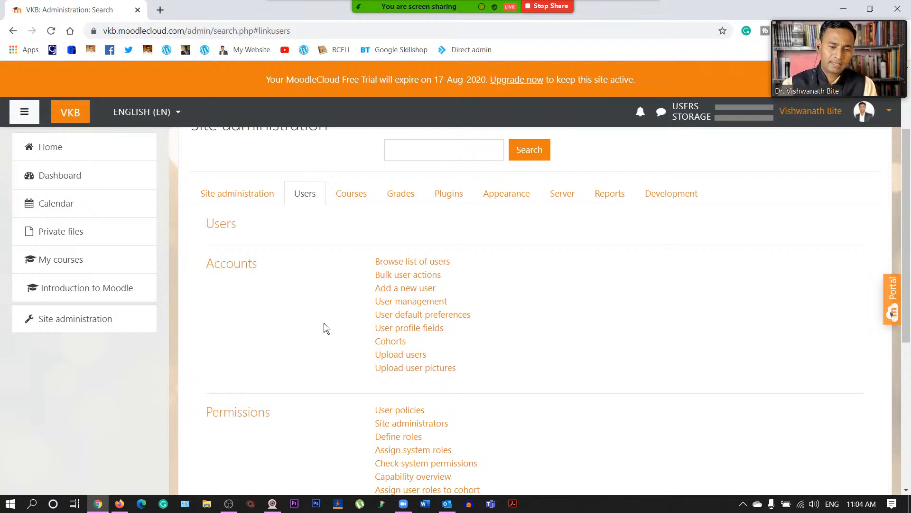
{"action": "left_click", "coordinate": [377, 316]}
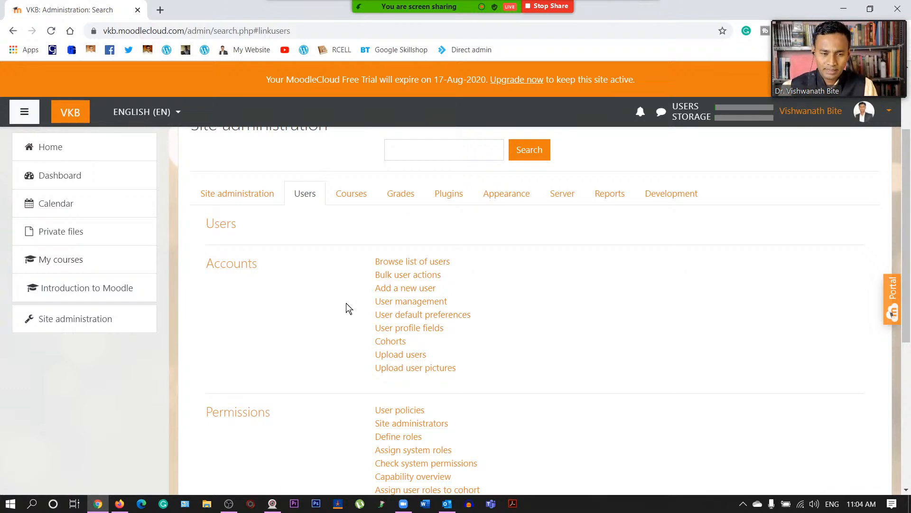
{"action": "left_click", "coordinate": [402, 276]}
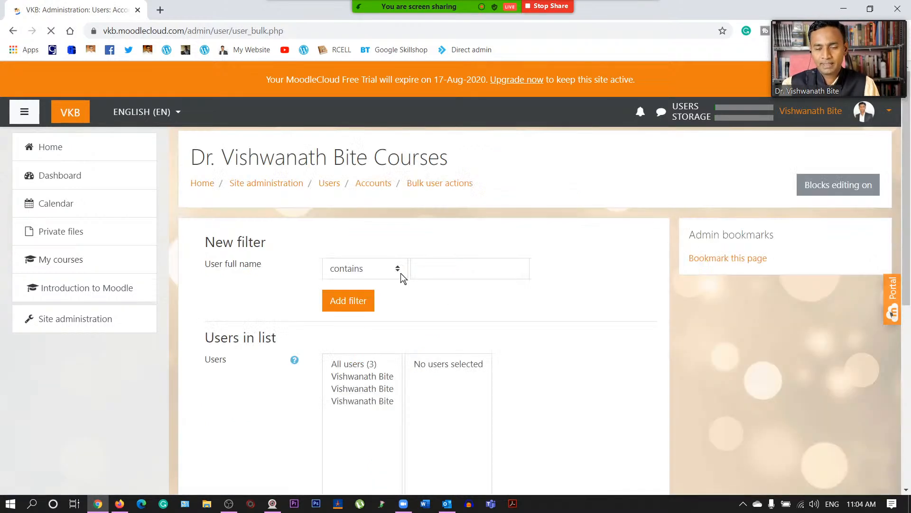
- Add all 3 site users to the bulk user actions selection
{"action": "scroll", "coordinate": [427, 328], "scroll_direction": "down", "scroll_amount": 1}
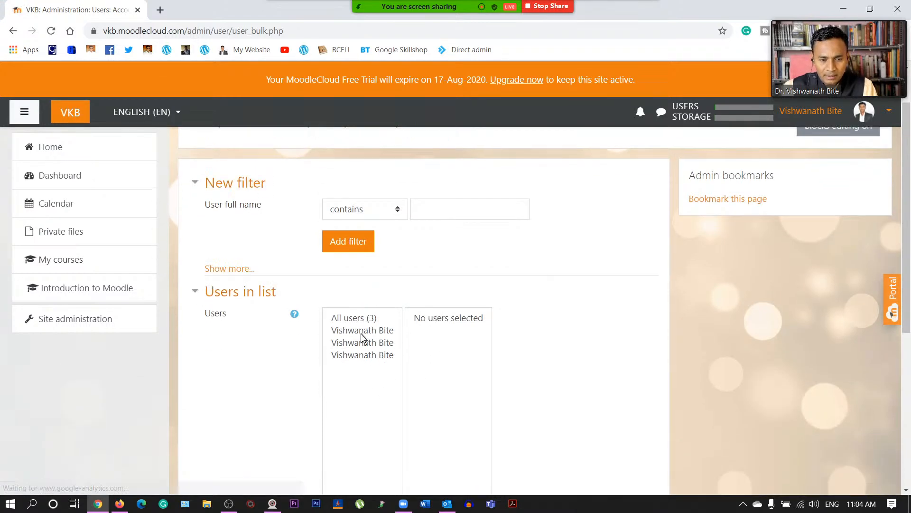
{"action": "scroll", "coordinate": [356, 346], "scroll_direction": "down", "scroll_amount": 2}
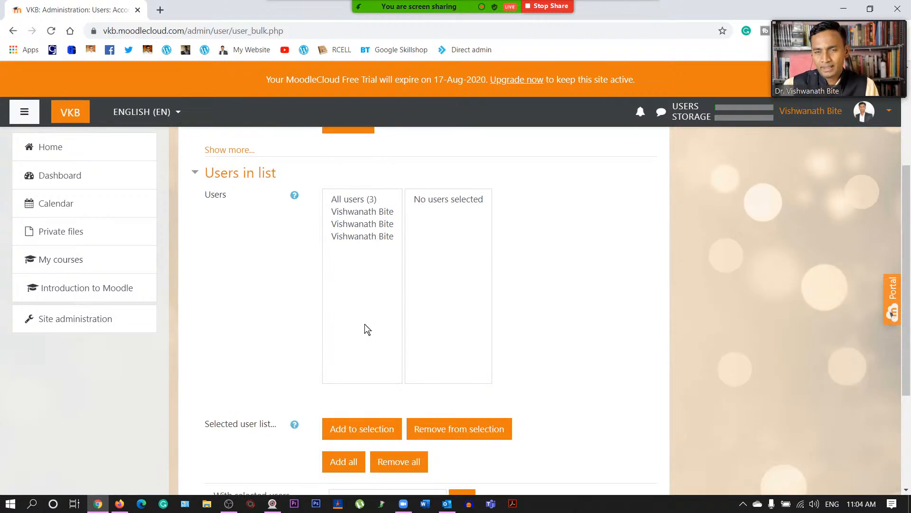
{"action": "left_click", "coordinate": [373, 214]}
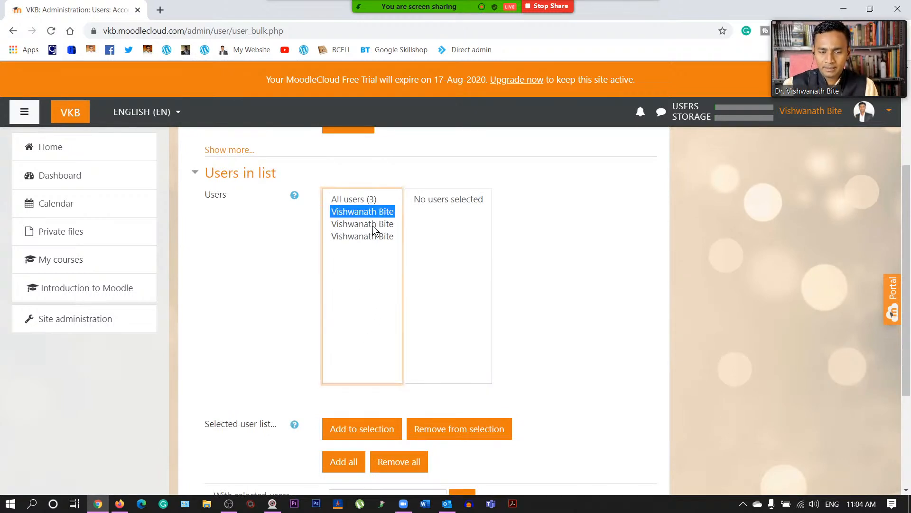
{"action": "left_click", "coordinate": [372, 225]}
{"action": "left_click", "coordinate": [380, 237]}
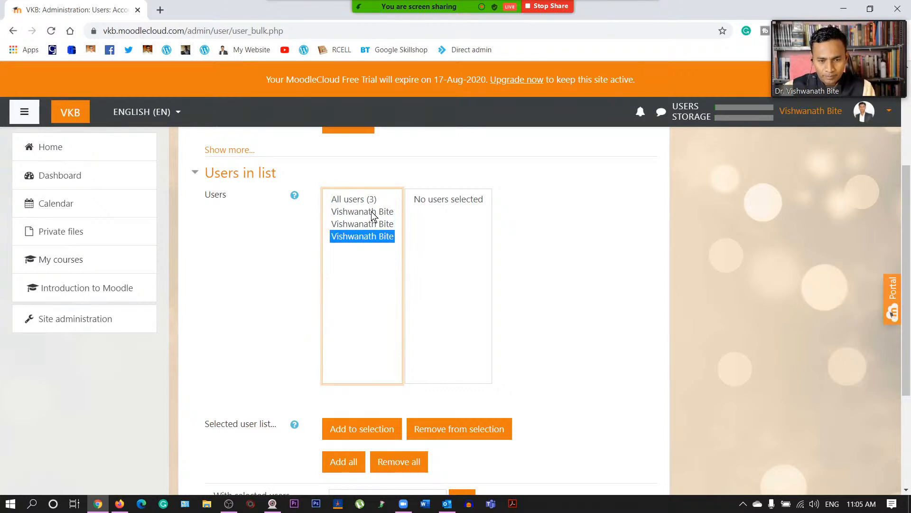
{"action": "scroll", "coordinate": [363, 265], "scroll_direction": "down", "scroll_amount": 3}
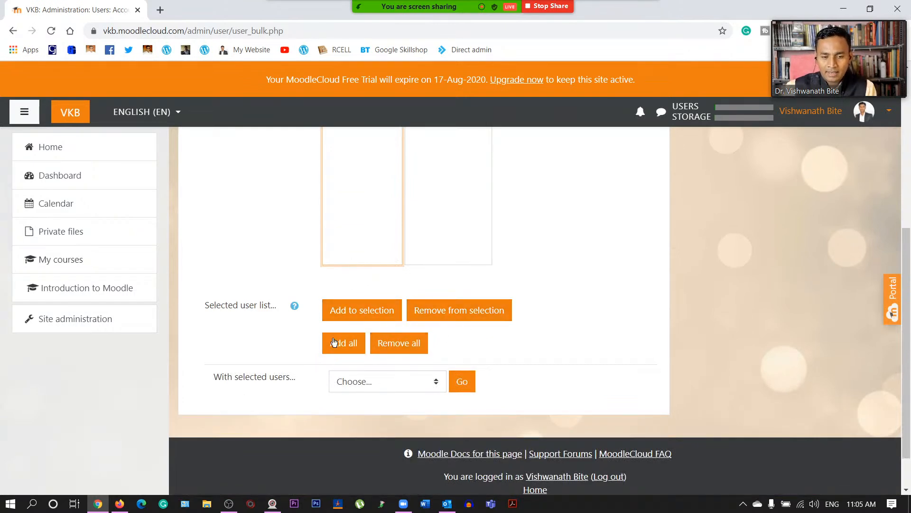
{"action": "left_click", "coordinate": [349, 340]}
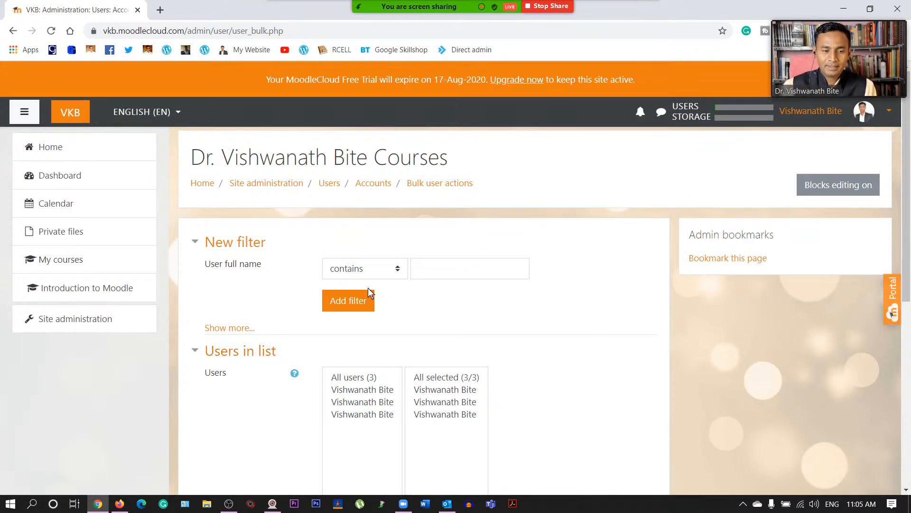
{"action": "left_click", "coordinate": [327, 183]}
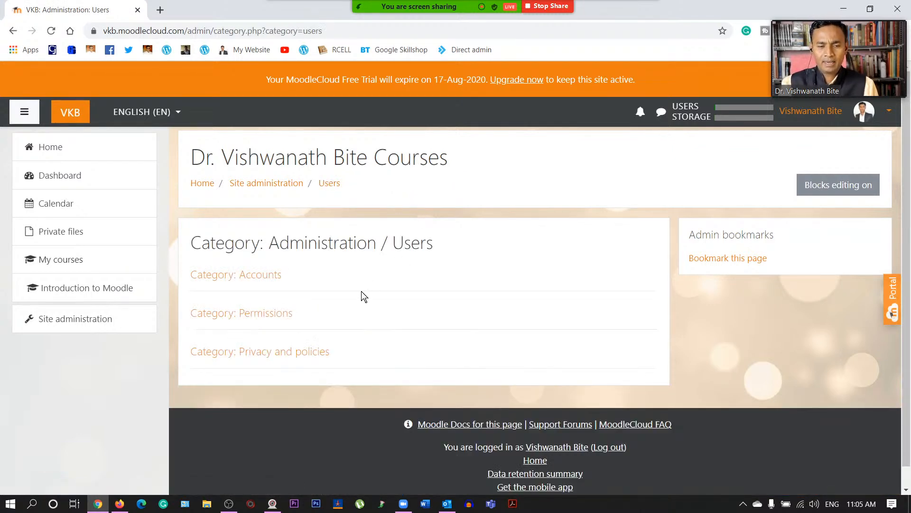
- Return to Site administration's Users links and choose Add a new user
{"action": "left_click", "coordinate": [265, 185]}
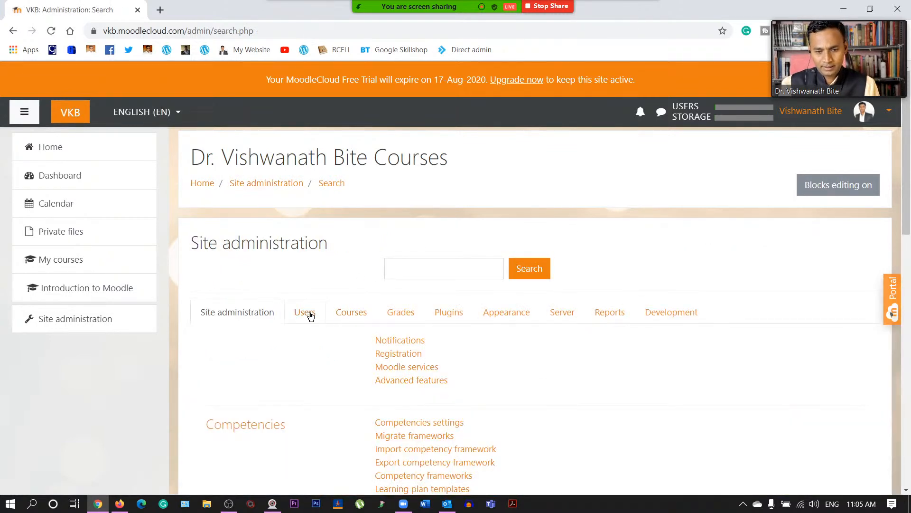
{"action": "left_click", "coordinate": [307, 313]}
{"action": "scroll", "coordinate": [358, 299], "scroll_direction": "down", "scroll_amount": 4}
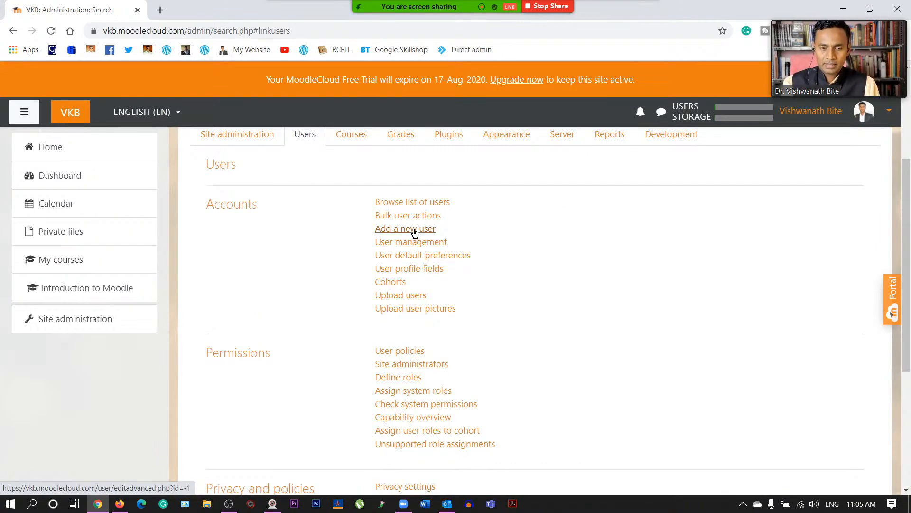
{"action": "left_click", "coordinate": [415, 230]}
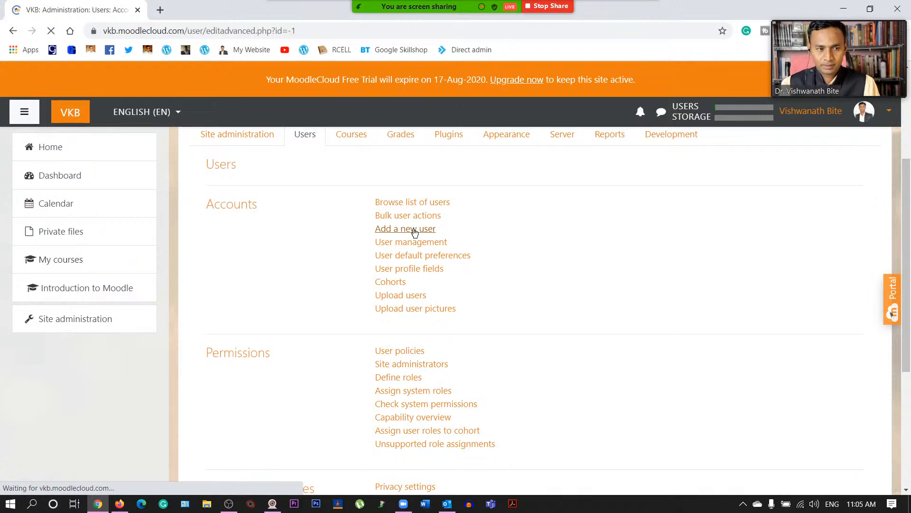
- Enter the username 'econtent' and keep Manual accounts as the authentication method
{"action": "scroll", "coordinate": [448, 284], "scroll_direction": "down", "scroll_amount": 12}
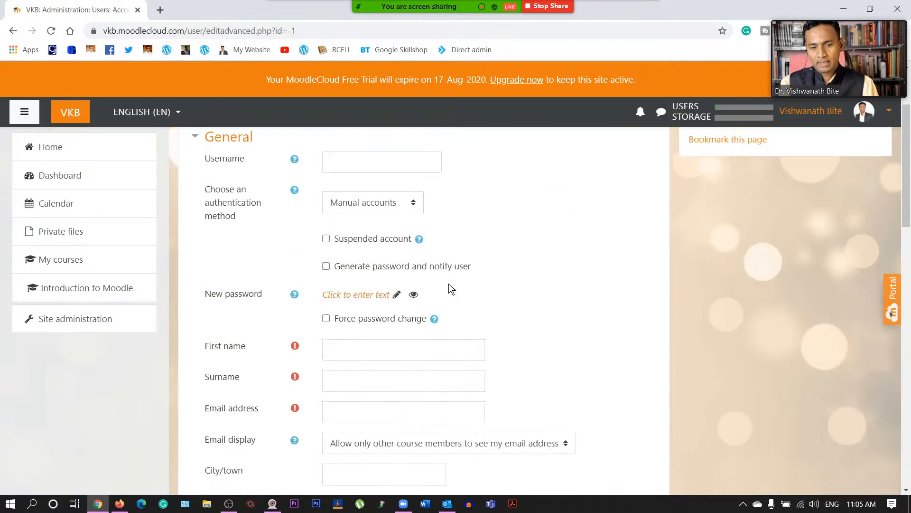
{"action": "scroll", "coordinate": [448, 284], "scroll_direction": "down", "scroll_amount": 11}
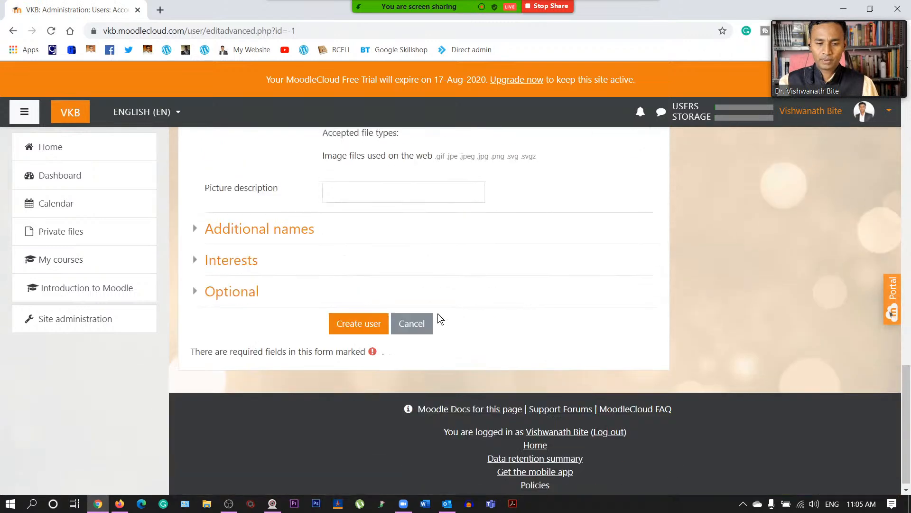
{"action": "scroll", "coordinate": [438, 313], "scroll_direction": "up", "scroll_amount": 20}
{"action": "scroll", "coordinate": [437, 313], "scroll_direction": "up", "scroll_amount": 3}
{"action": "left_click", "coordinate": [418, 281]}
{"action": "type", "text": "e"}
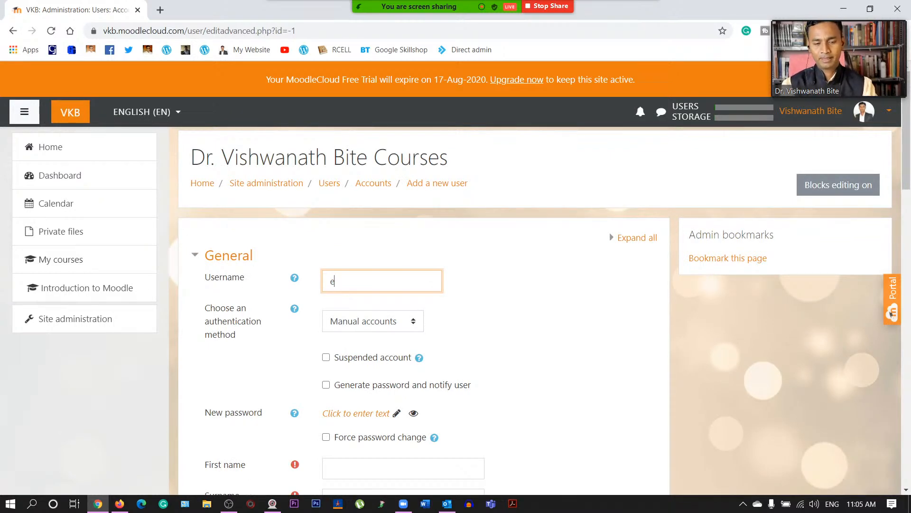
{"action": "type", "text": "content"}
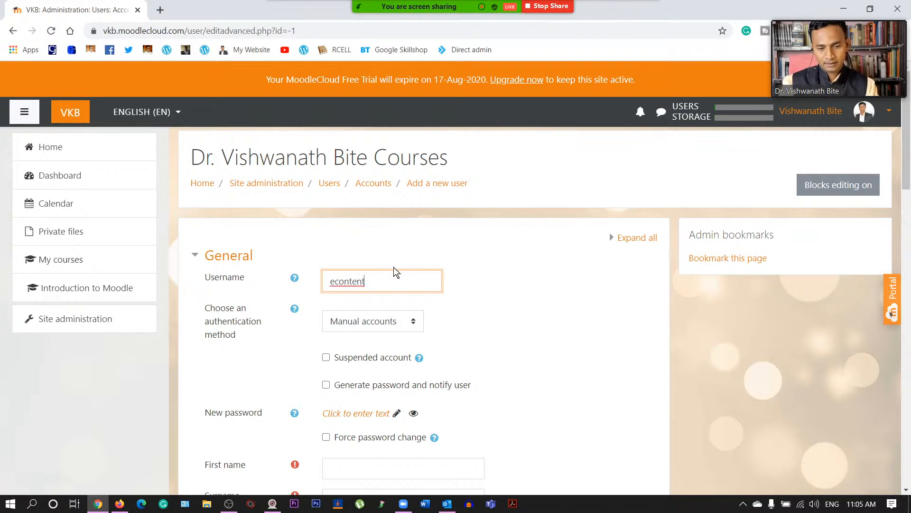
{"action": "left_click", "coordinate": [490, 264]}
{"action": "scroll", "coordinate": [387, 328], "scroll_direction": "down", "scroll_amount": 2}
{"action": "left_click", "coordinate": [392, 211]}
{"action": "left_click", "coordinate": [392, 210]}
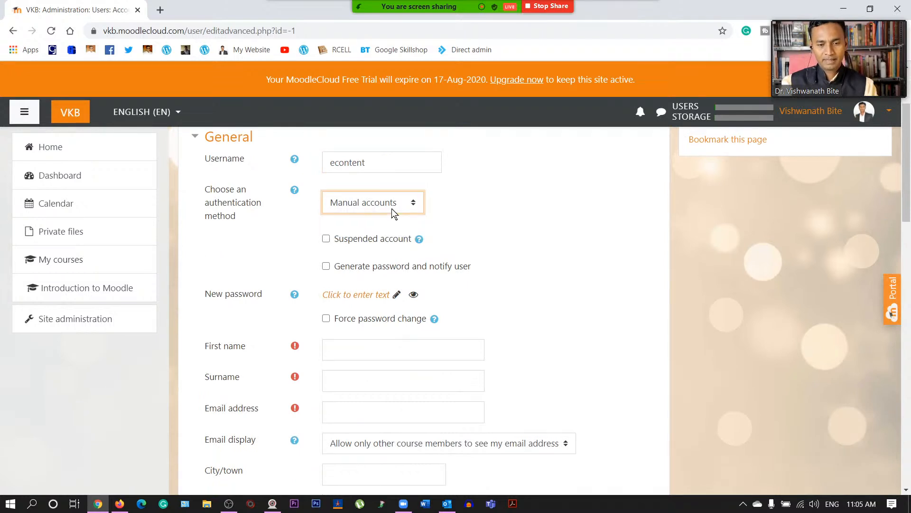
- Have a password generated and sent to the new user
{"action": "left_click", "coordinate": [327, 267]}
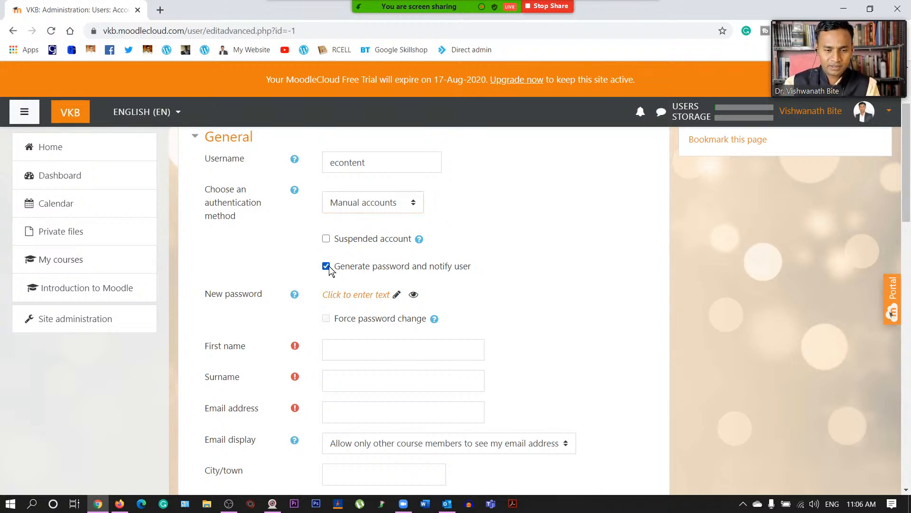
{"action": "scroll", "coordinate": [309, 329], "scroll_direction": "down", "scroll_amount": 4}
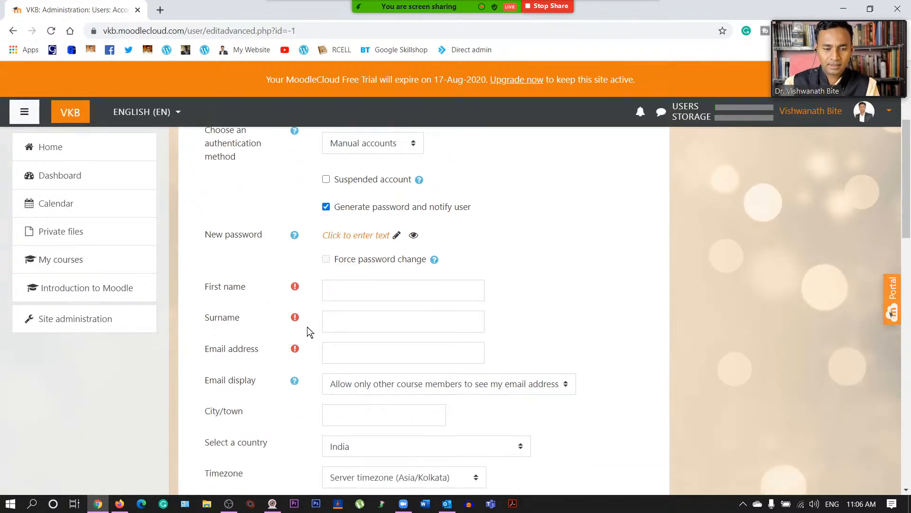
{"action": "scroll", "coordinate": [309, 262], "scroll_direction": "up", "scroll_amount": 1}
- Enter 'econtent' as the first name and 'course' as the surname
{"action": "left_click", "coordinate": [375, 231]}
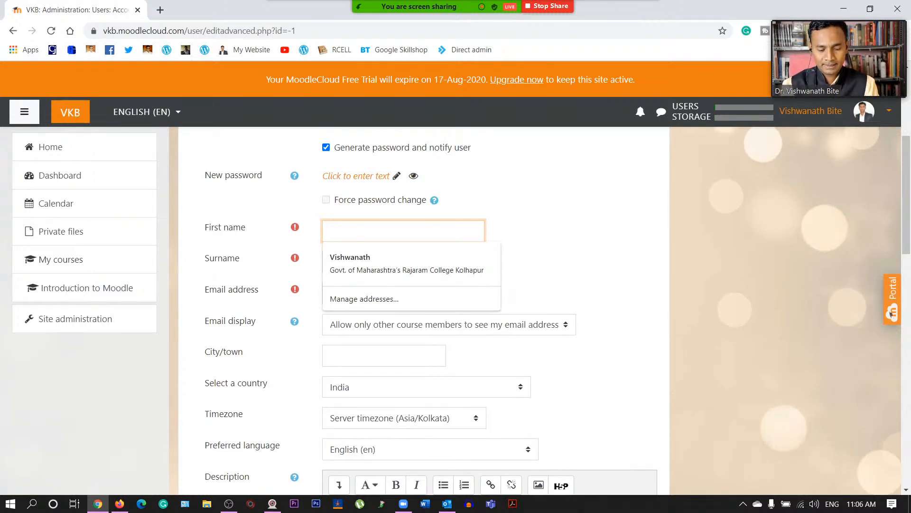
{"action": "type", "text": "econtent"}
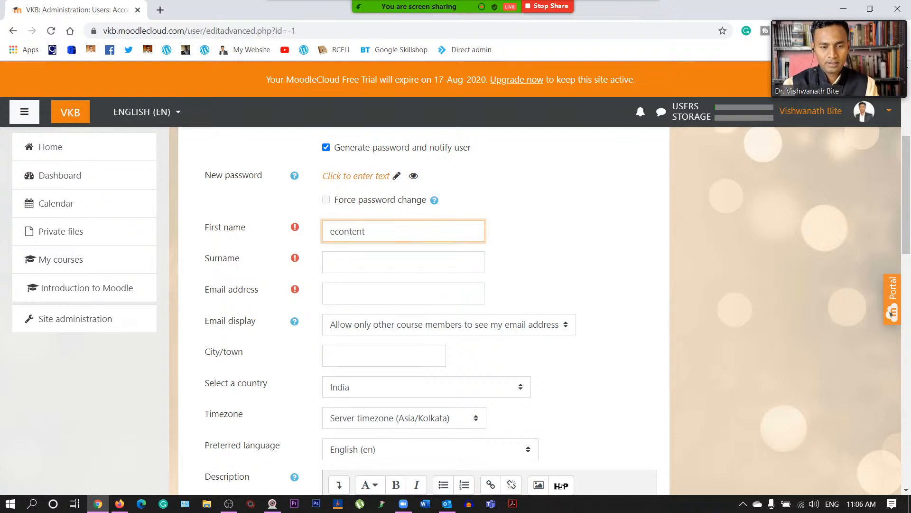
{"action": "left_click", "coordinate": [403, 262]}
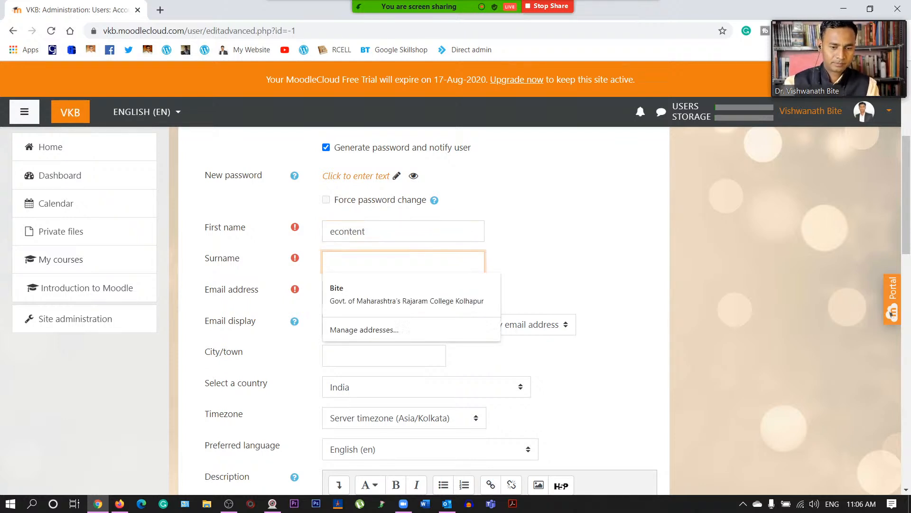
{"action": "type", "text": "course"}
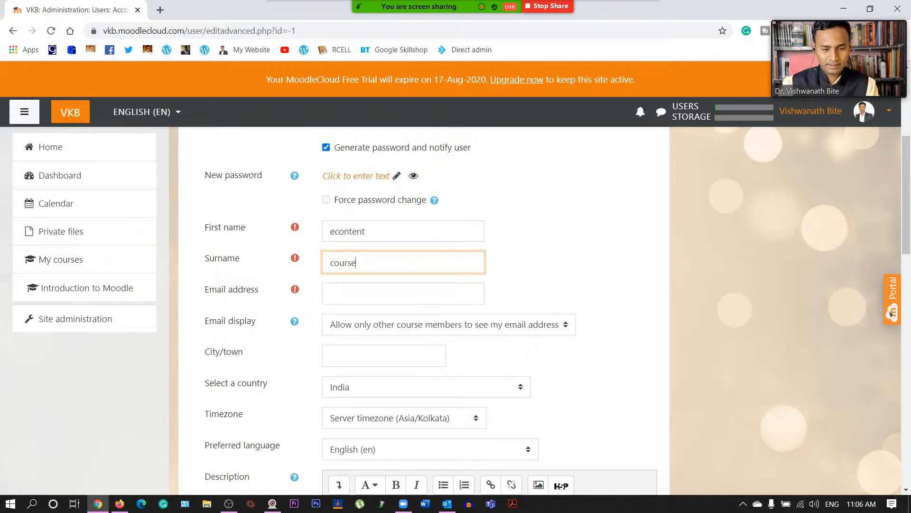
- Fill in the new user's e-mail address
{"action": "left_click", "coordinate": [403, 293]}
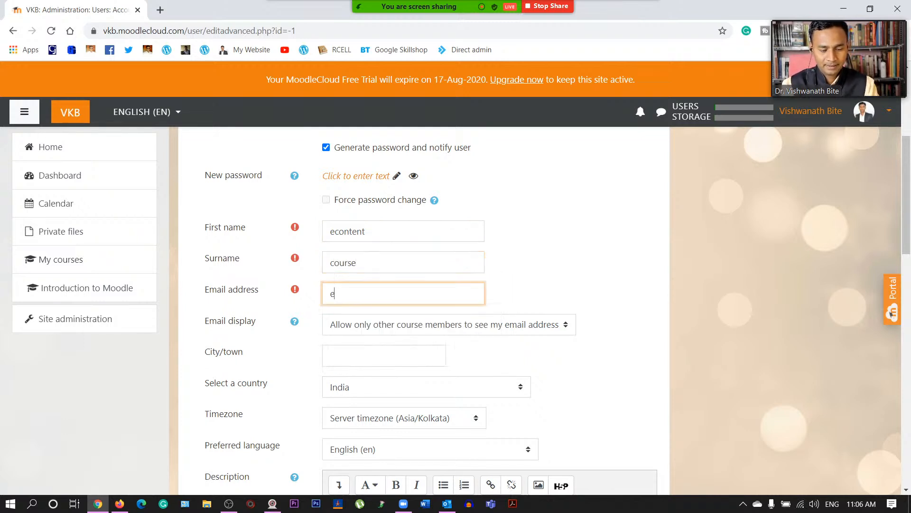
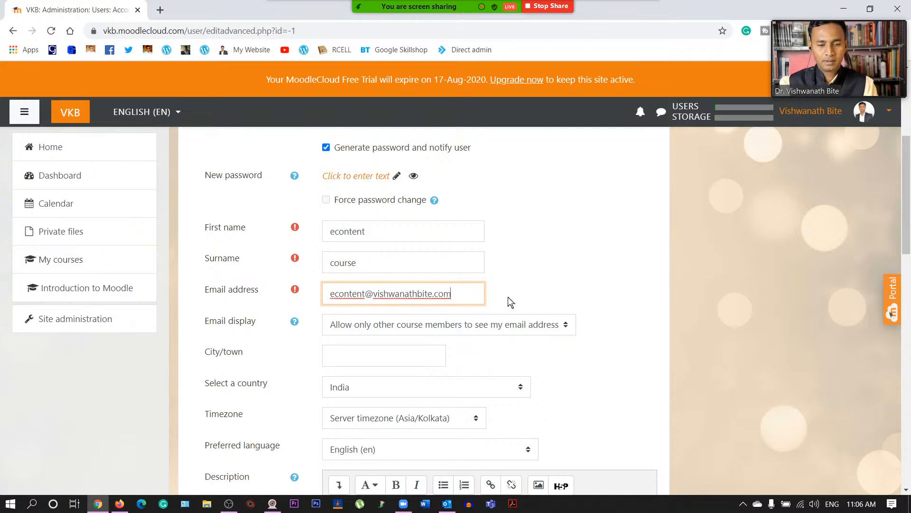
{"action": "left_click", "coordinate": [542, 282]}
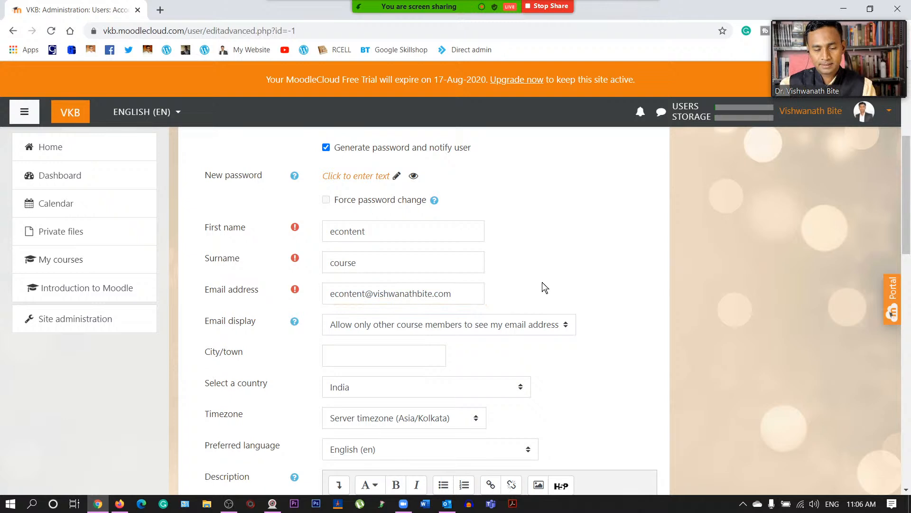
{"action": "scroll", "coordinate": [542, 281], "scroll_direction": "down", "scroll_amount": 1}
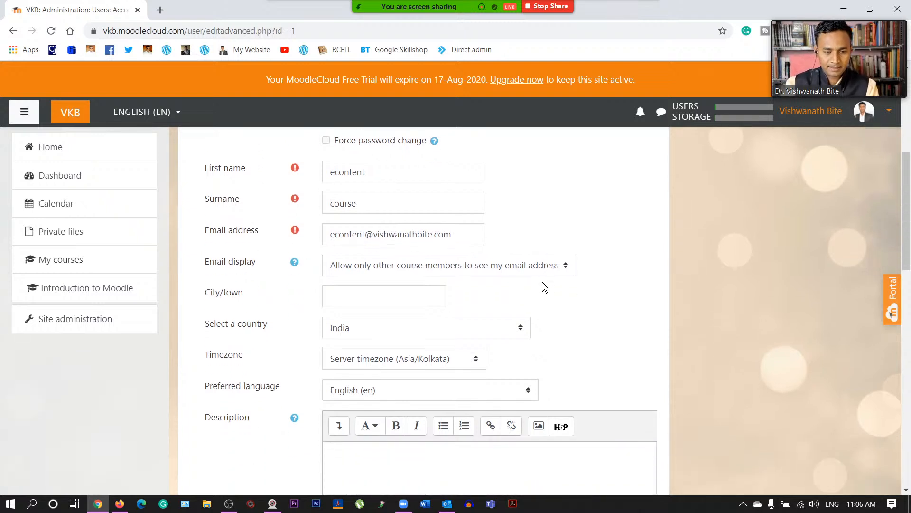
{"action": "left_click", "coordinate": [435, 265]}
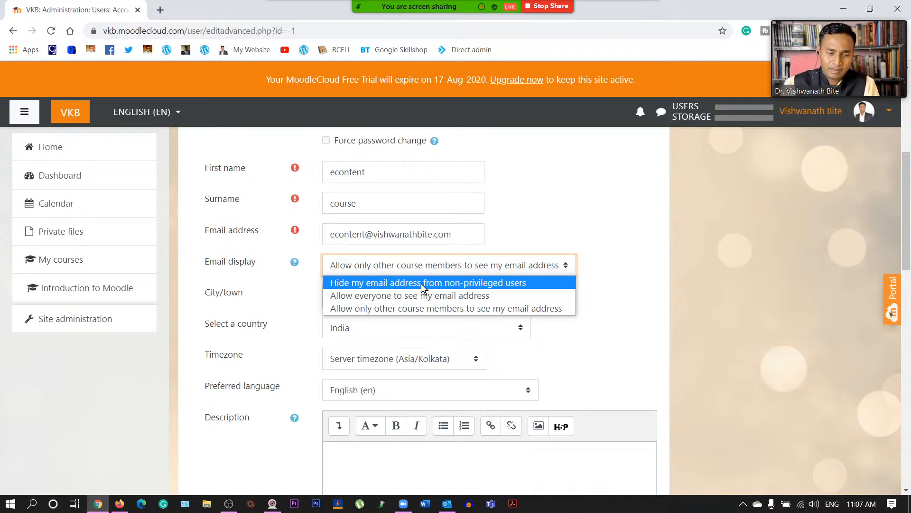
- Hide the e-mail from non-privileged users and set the city to Kolhapur
{"action": "left_click", "coordinate": [420, 283]}
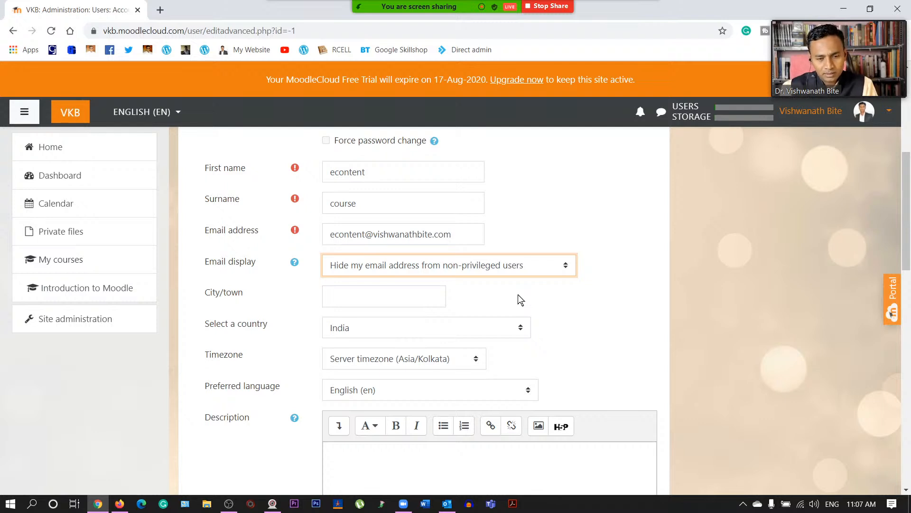
{"action": "left_click", "coordinate": [383, 296]}
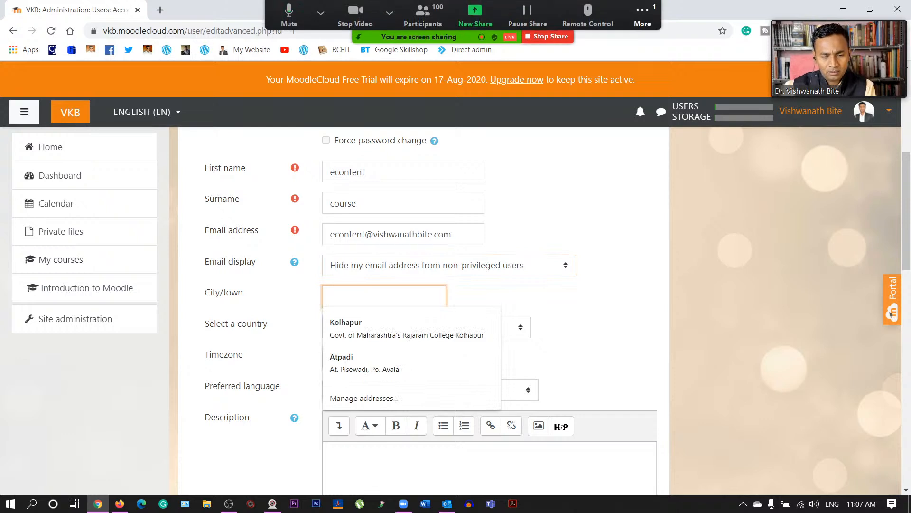
{"action": "type", "text": "Kolh"}
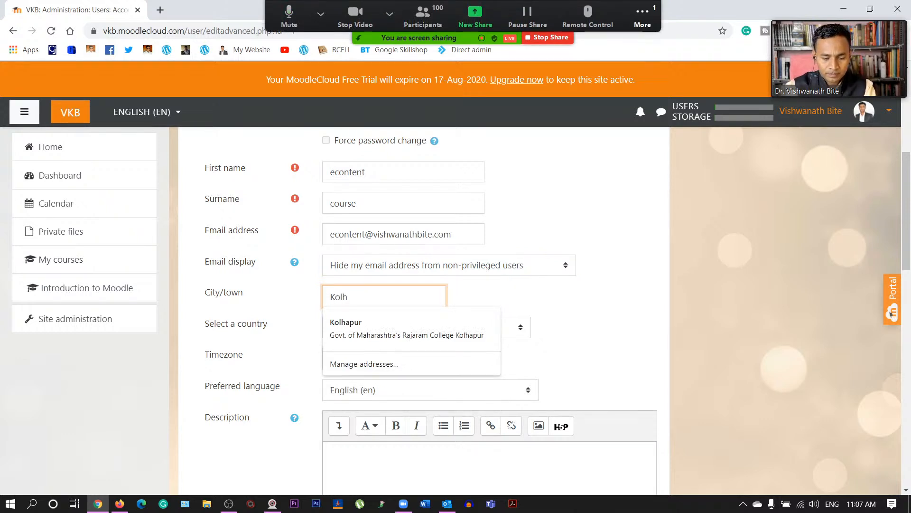
{"action": "type", "text": "apur"}
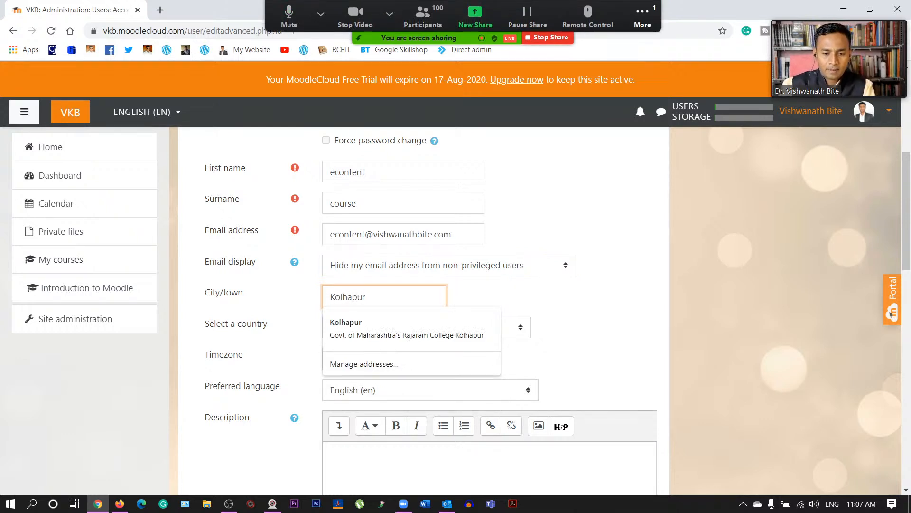
{"action": "left_click", "coordinate": [332, 333]}
- Review the remaining profile fields and place the cursor in the Description editor
{"action": "scroll", "coordinate": [297, 346], "scroll_direction": "down", "scroll_amount": 2}
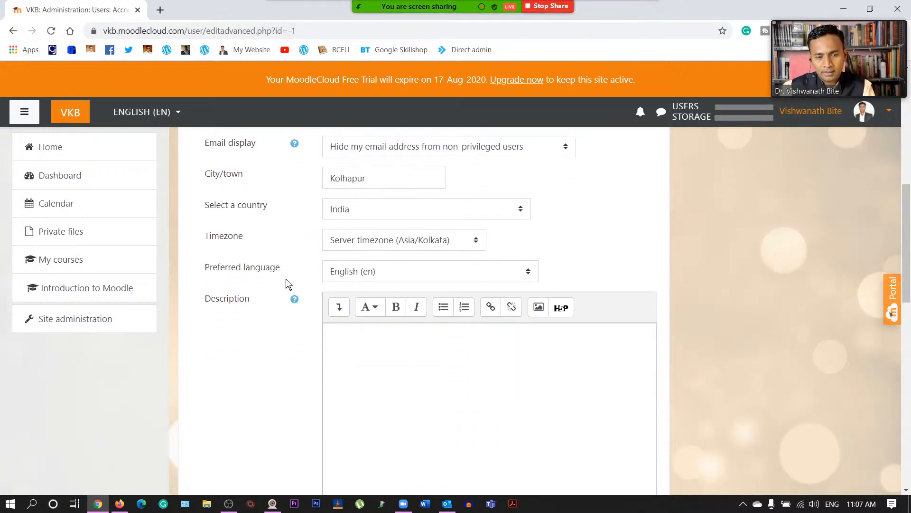
{"action": "scroll", "coordinate": [253, 342], "scroll_direction": "down", "scroll_amount": 1}
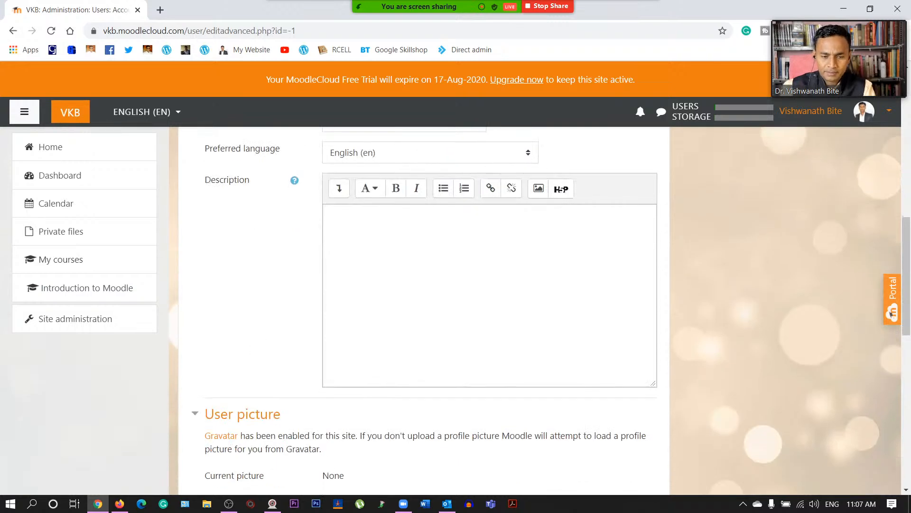
{"action": "scroll", "coordinate": [308, 363], "scroll_direction": "up", "scroll_amount": 7}
{"action": "scroll", "coordinate": [281, 379], "scroll_direction": "up", "scroll_amount": 4}
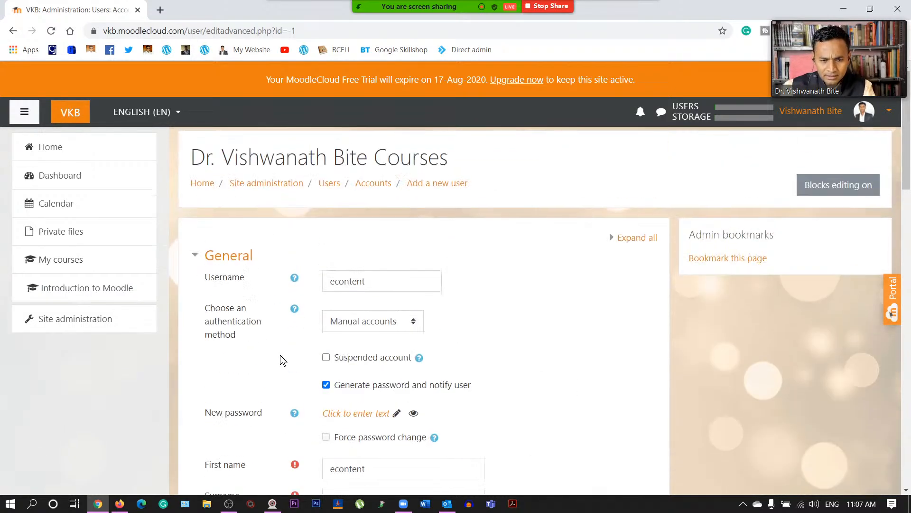
{"action": "scroll", "coordinate": [280, 358], "scroll_direction": "down", "scroll_amount": 3}
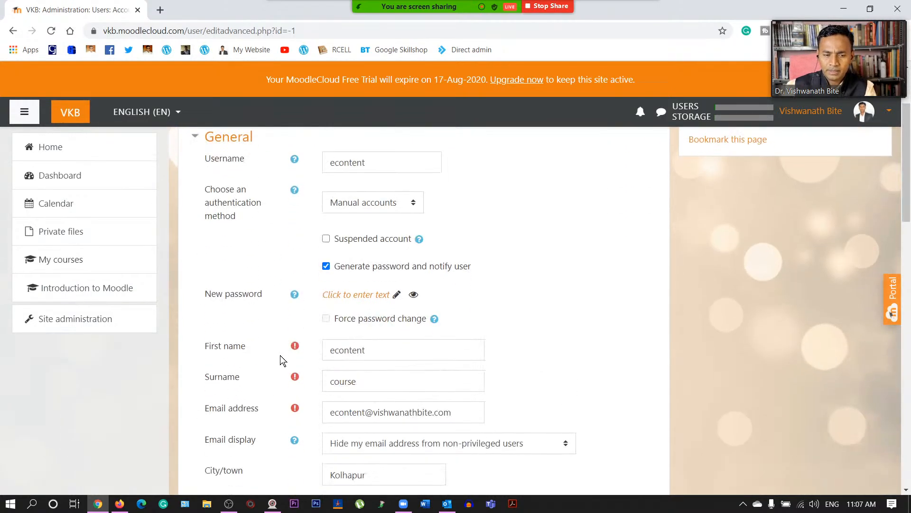
{"action": "scroll", "coordinate": [280, 355], "scroll_direction": "down", "scroll_amount": 2}
{"action": "scroll", "coordinate": [285, 323], "scroll_direction": "down", "scroll_amount": 1}
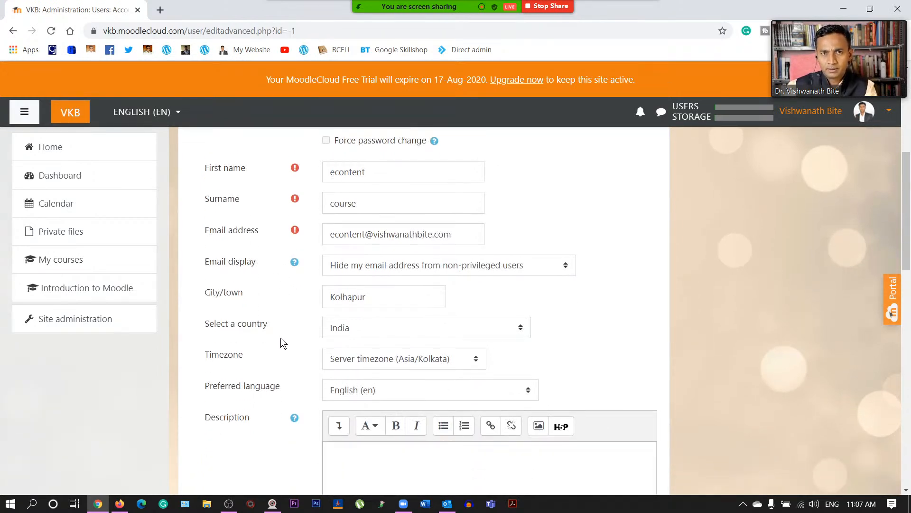
{"action": "scroll", "coordinate": [303, 360], "scroll_direction": "down", "scroll_amount": 3}
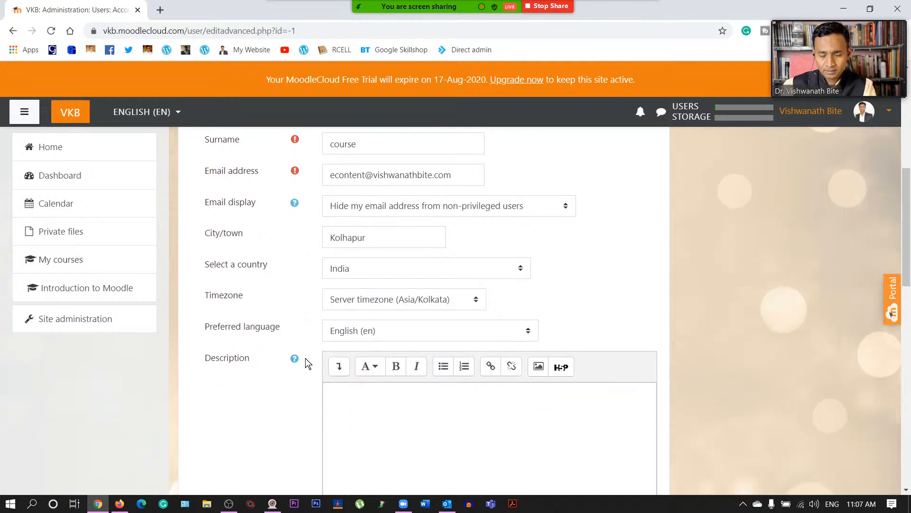
{"action": "left_click", "coordinate": [331, 274]}
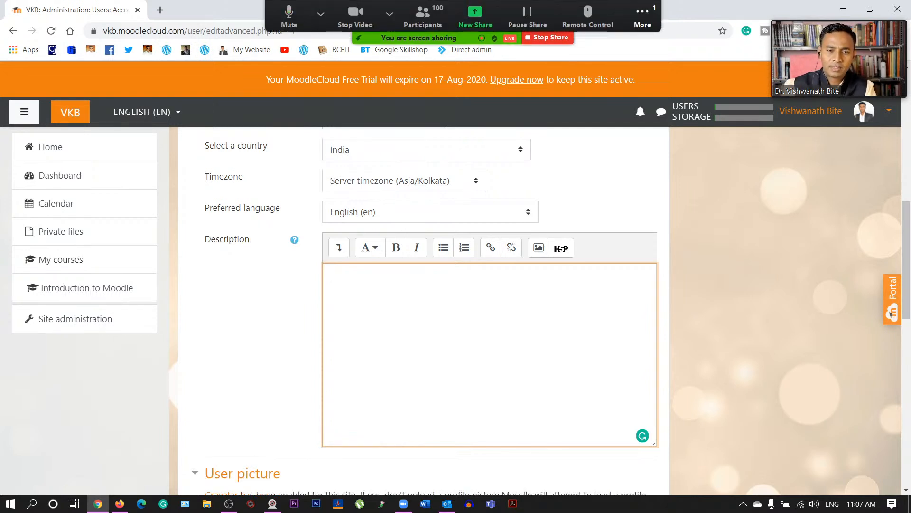
{"action": "scroll", "coordinate": [358, 340], "scroll_direction": "down", "scroll_amount": 2}
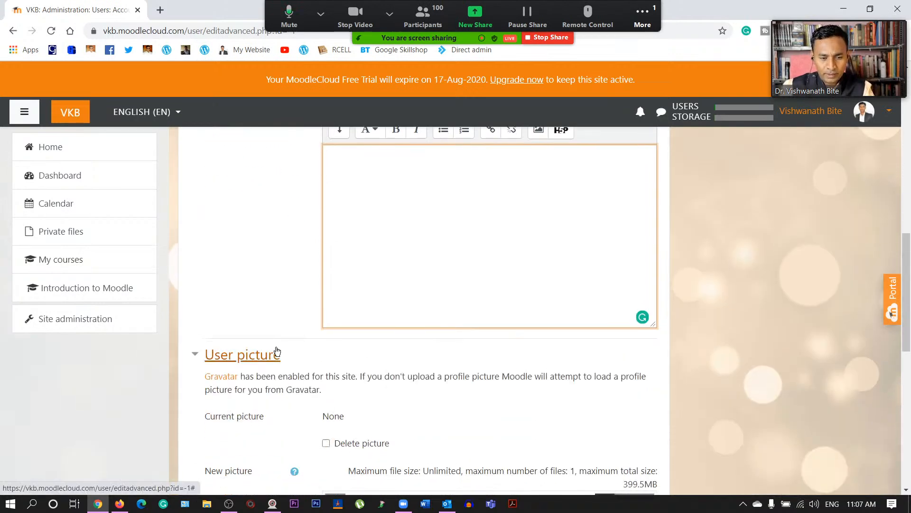
{"action": "scroll", "coordinate": [277, 352], "scroll_direction": "down", "scroll_amount": 2}
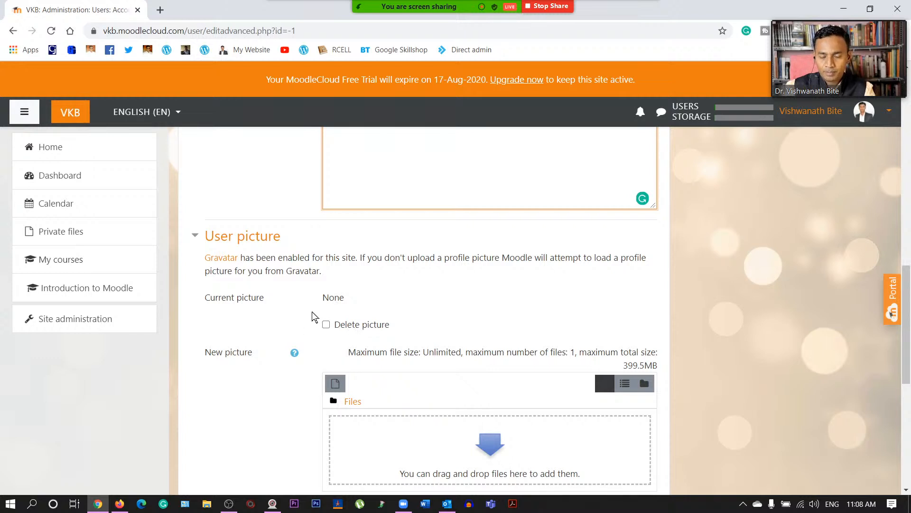
{"action": "scroll", "coordinate": [379, 297], "scroll_direction": "down", "scroll_amount": 1}
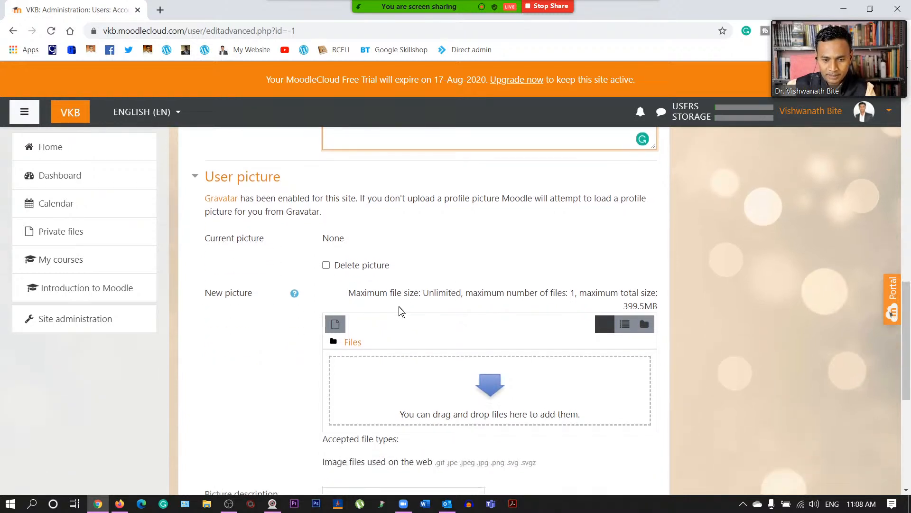
{"action": "scroll", "coordinate": [246, 334], "scroll_direction": "down", "scroll_amount": 1}
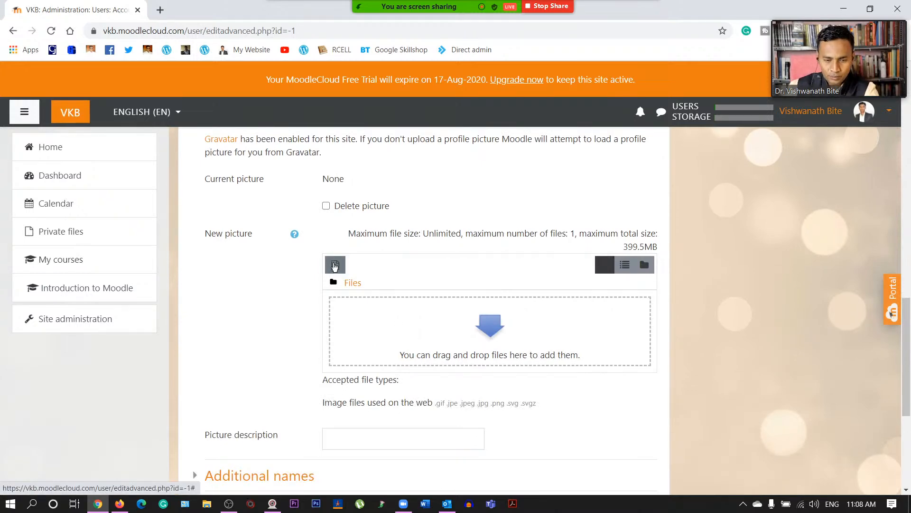
- Upload quick thumbnail.jpg from the Photos folder into New picture and check its file details
{"action": "left_click", "coordinate": [334, 260]}
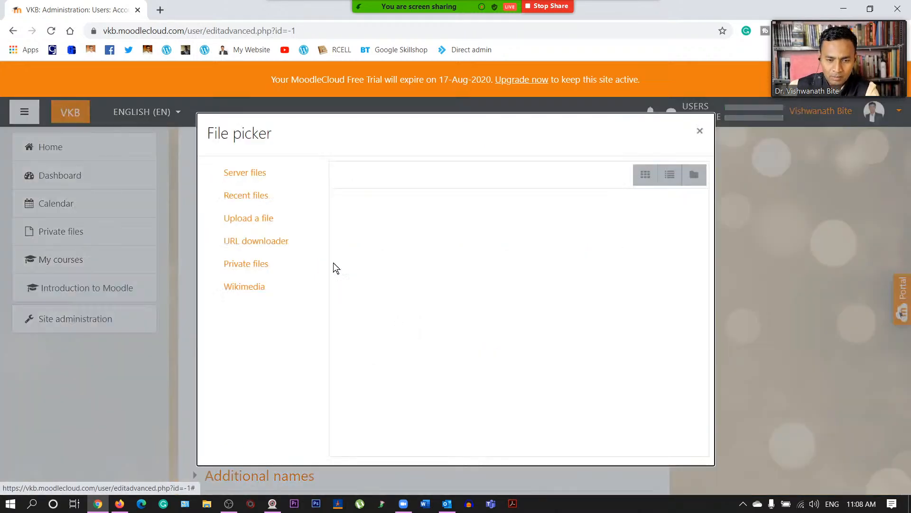
{"action": "left_click", "coordinate": [261, 219]}
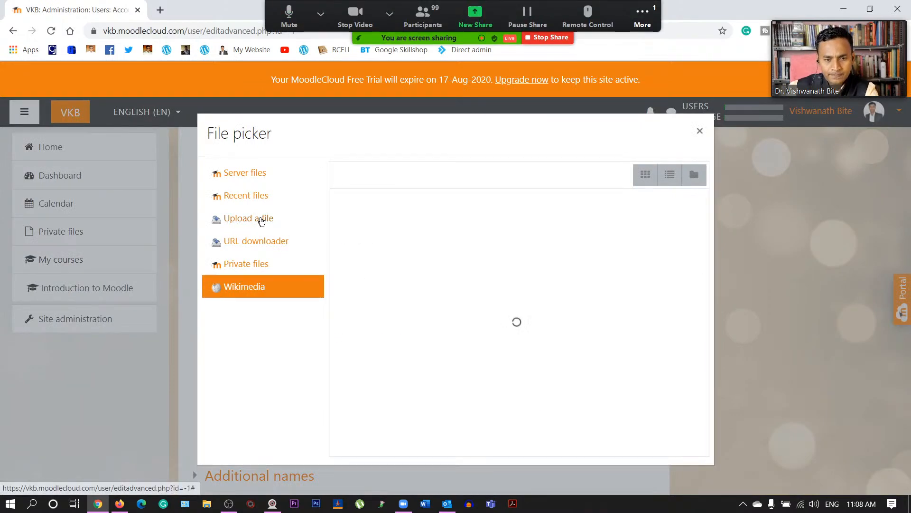
{"action": "left_click", "coordinate": [389, 252]}
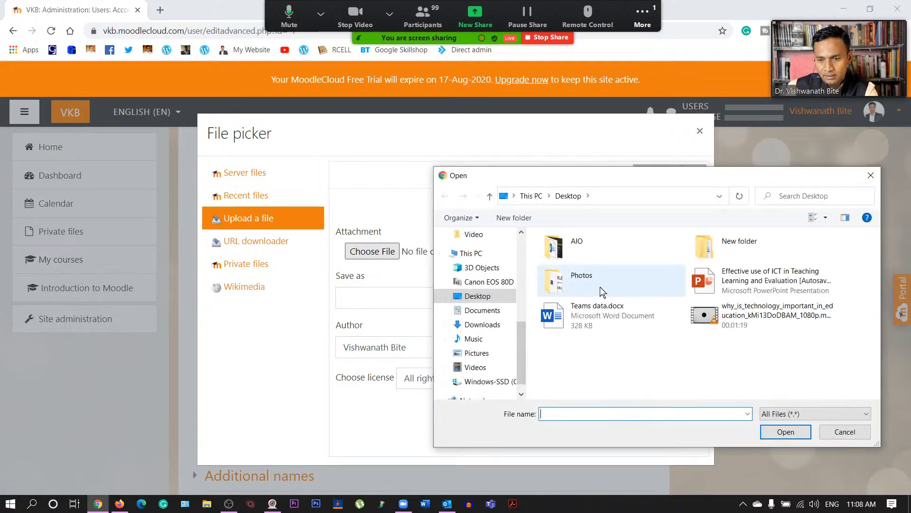
{"action": "double_click", "coordinate": [582, 280]}
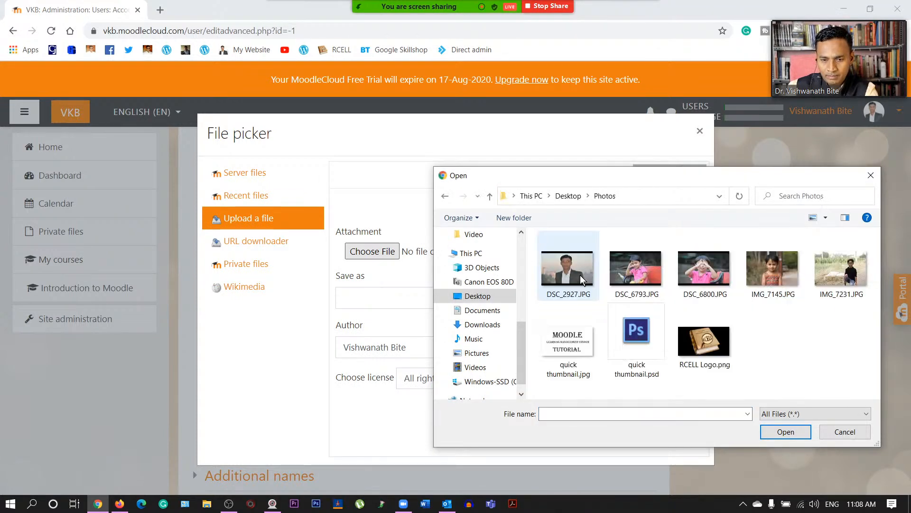
{"action": "left_click", "coordinate": [568, 345]}
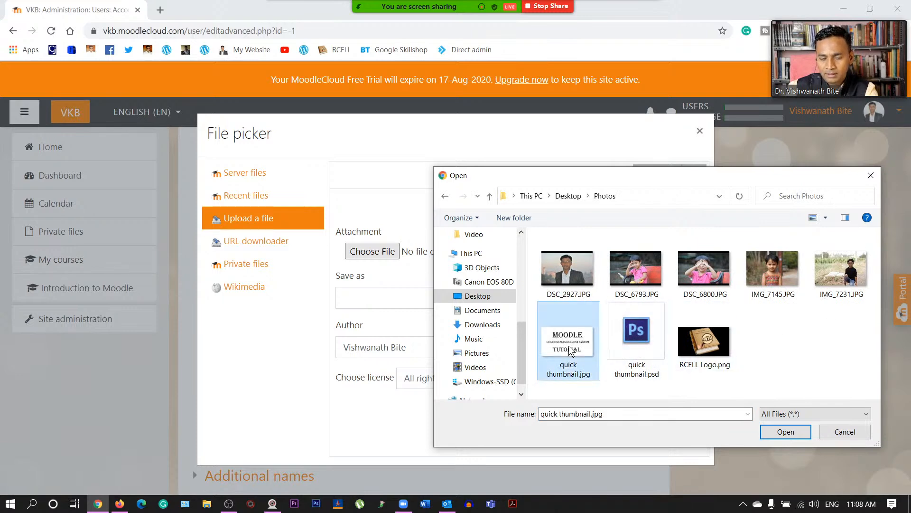
{"action": "left_click", "coordinate": [786, 432]}
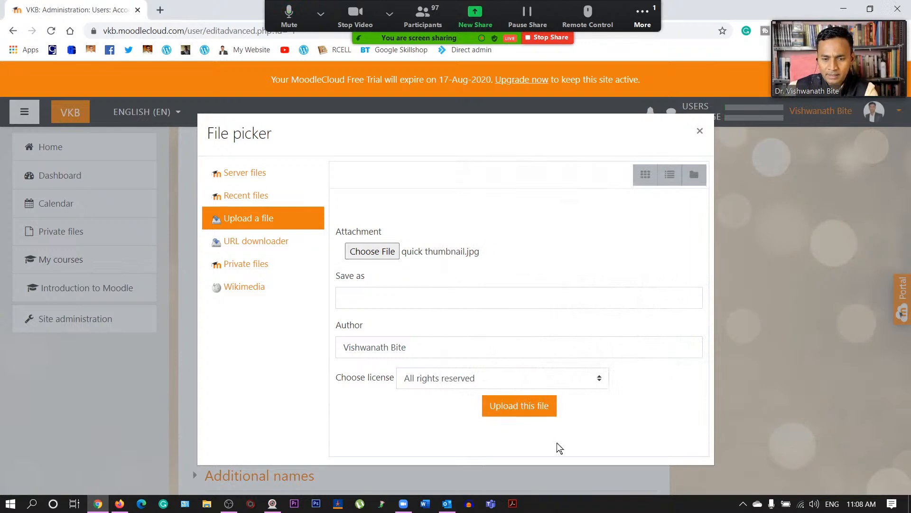
{"action": "left_click", "coordinate": [515, 402]}
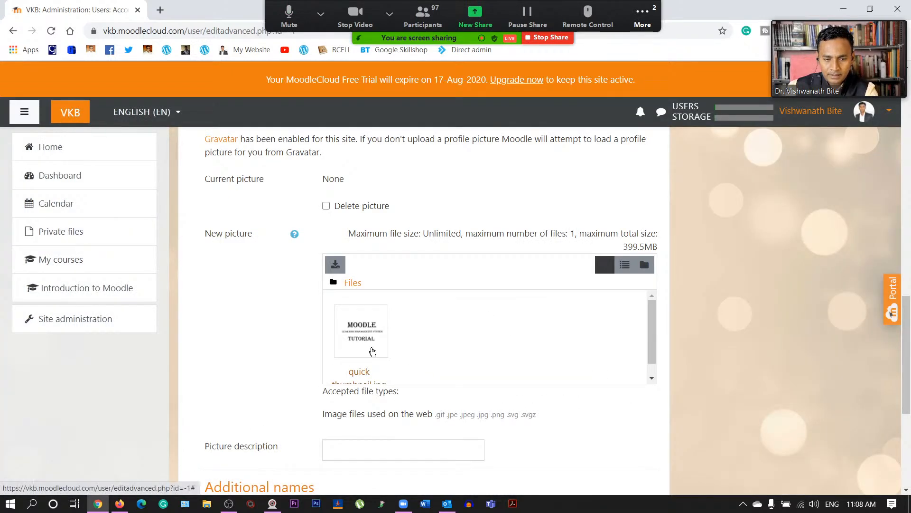
{"action": "left_click", "coordinate": [355, 334]}
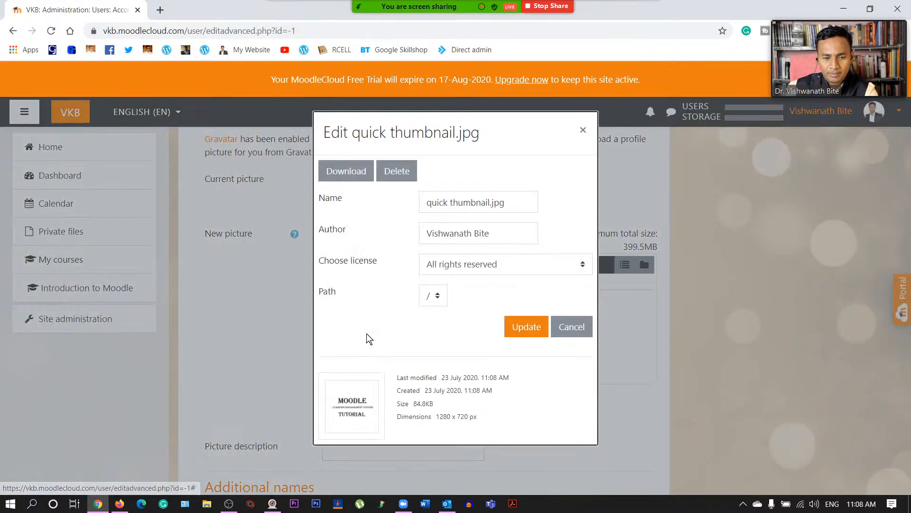
{"action": "left_click", "coordinate": [572, 334]}
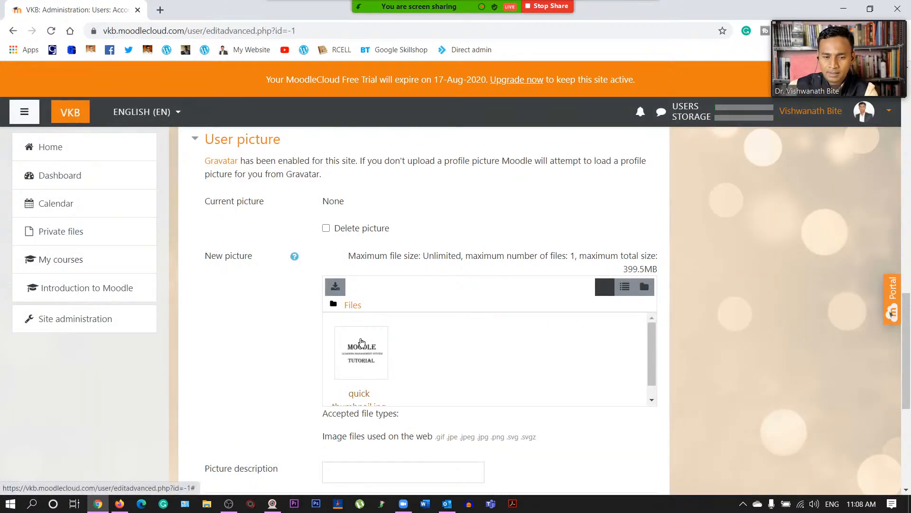
{"action": "scroll", "coordinate": [427, 350], "scroll_direction": "down", "scroll_amount": 2}
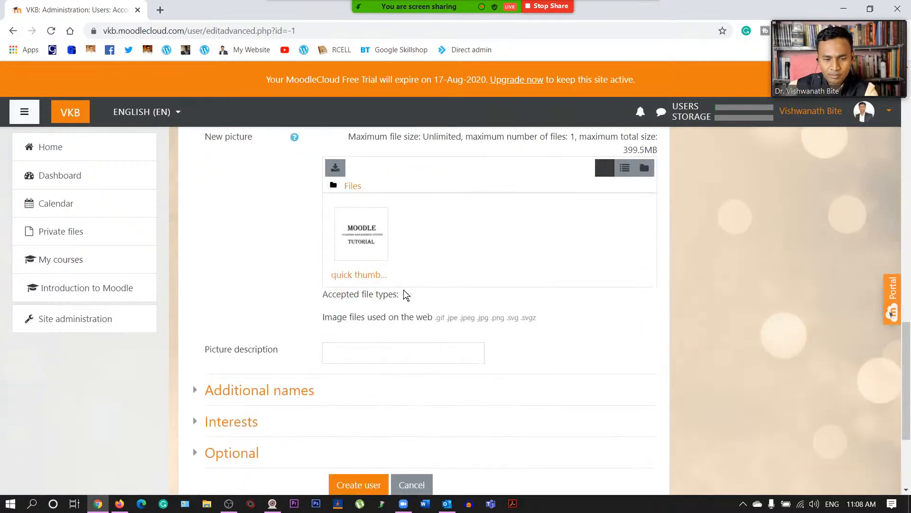
{"action": "scroll", "coordinate": [433, 245], "scroll_direction": "down", "scroll_amount": 1}
{"action": "left_click", "coordinate": [375, 299]}
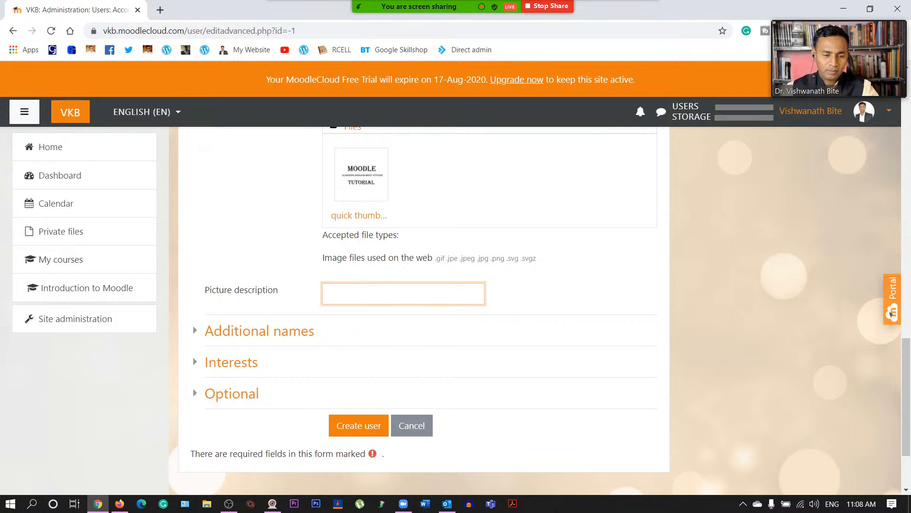
{"action": "left_click", "coordinate": [206, 332]}
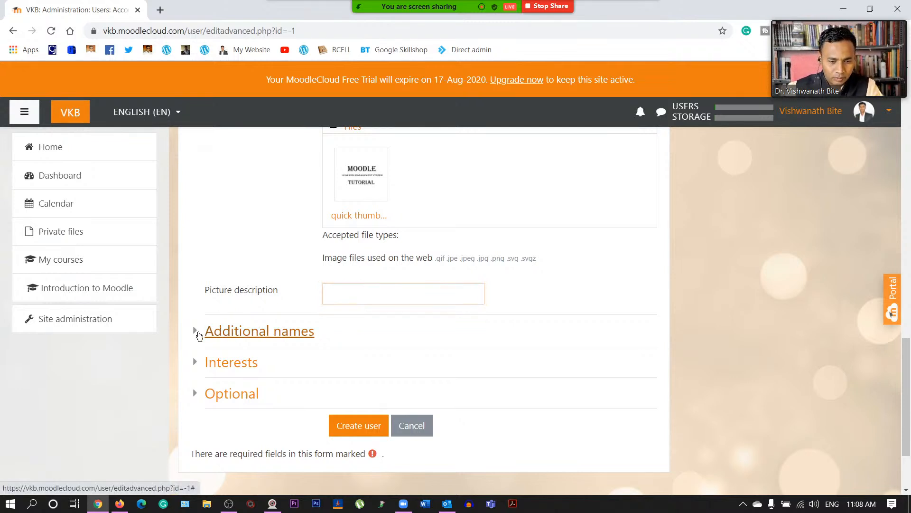
{"action": "scroll", "coordinate": [287, 343], "scroll_direction": "down", "scroll_amount": 2}
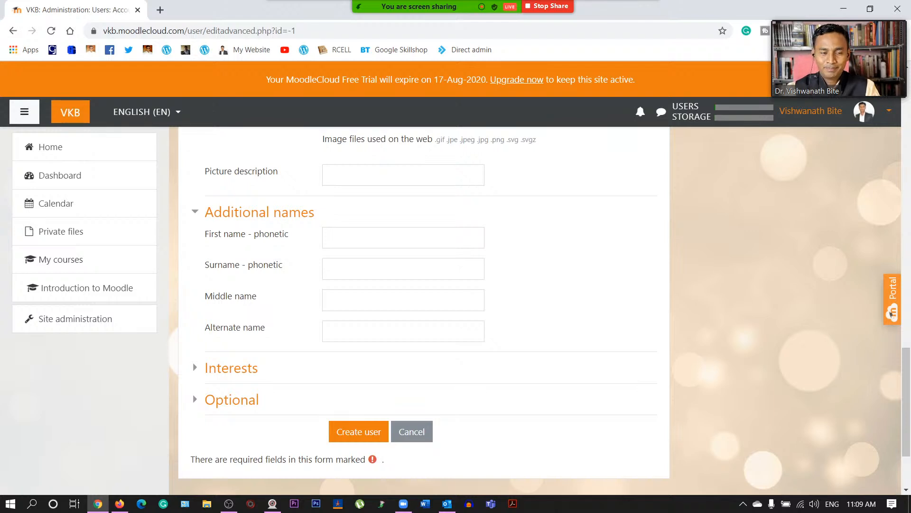
{"action": "mouse_move", "coordinate": [463, 7]}
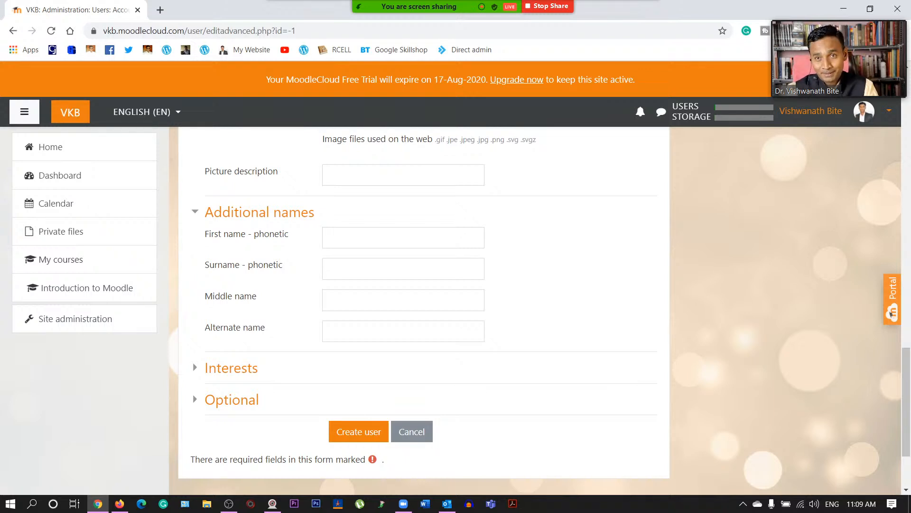
{"action": "left_click", "coordinate": [403, 237]}
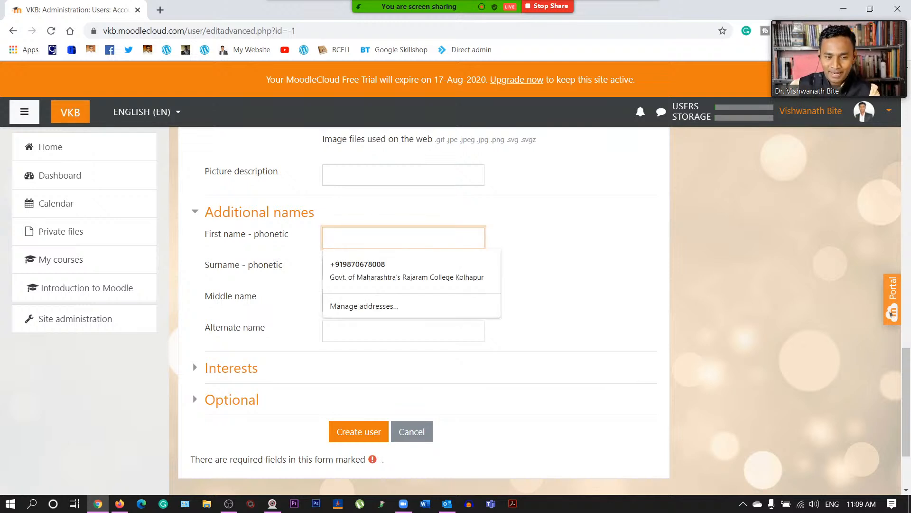
{"action": "left_click", "coordinate": [555, 247]}
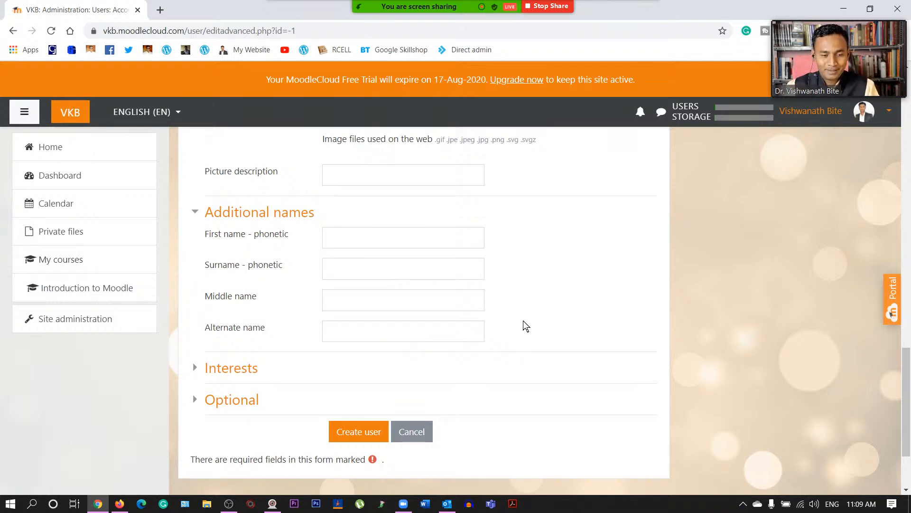
{"action": "left_click", "coordinate": [198, 216]}
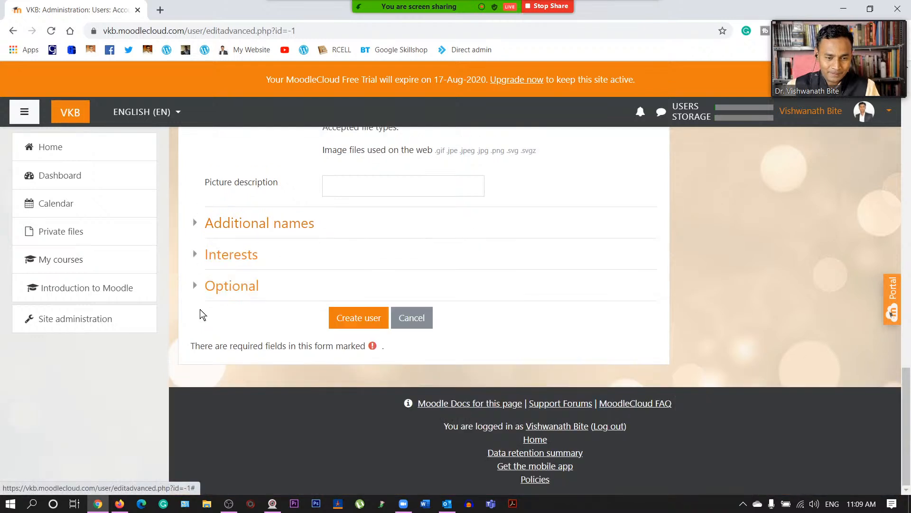
- Expand the Interests section and place the cursor in its Enter tags box
{"action": "left_click", "coordinate": [196, 256]}
{"action": "left_click", "coordinate": [366, 305]}
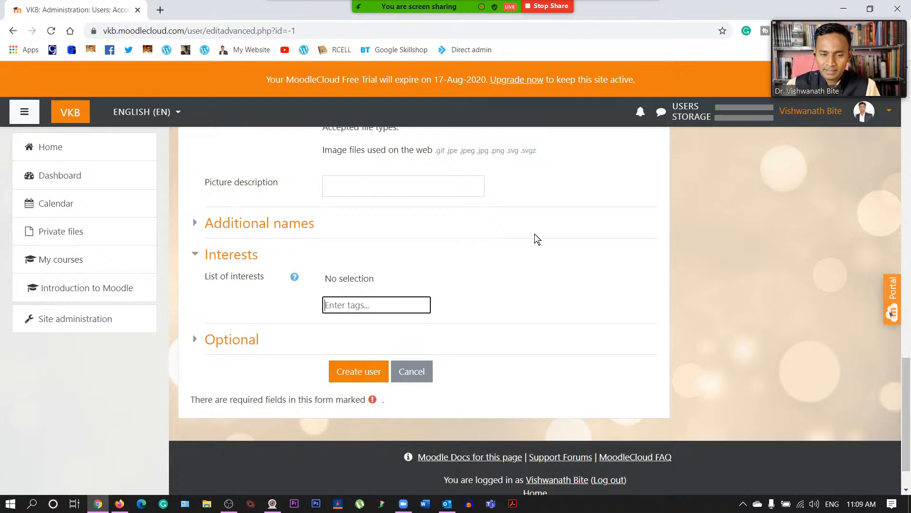
{"action": "scroll", "coordinate": [542, 268], "scroll_direction": "up", "scroll_amount": 20}
{"action": "scroll", "coordinate": [507, 259], "scroll_direction": "down", "scroll_amount": 15}
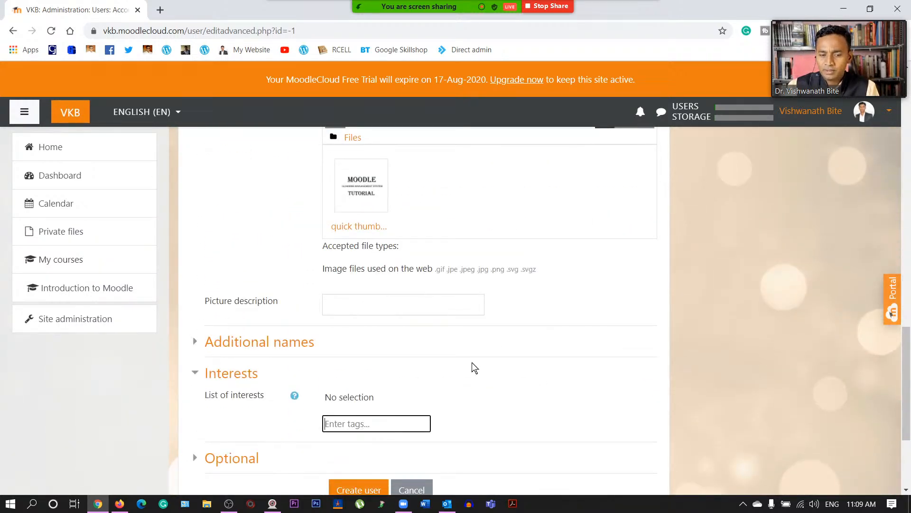
{"action": "scroll", "coordinate": [473, 367], "scroll_direction": "down", "scroll_amount": 3}
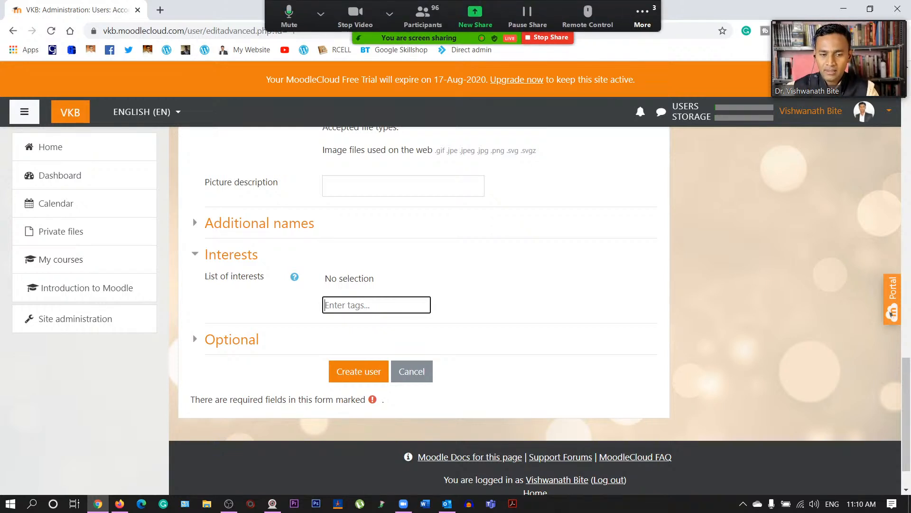
{"action": "scroll", "coordinate": [466, 267], "scroll_direction": "up", "scroll_amount": 10}
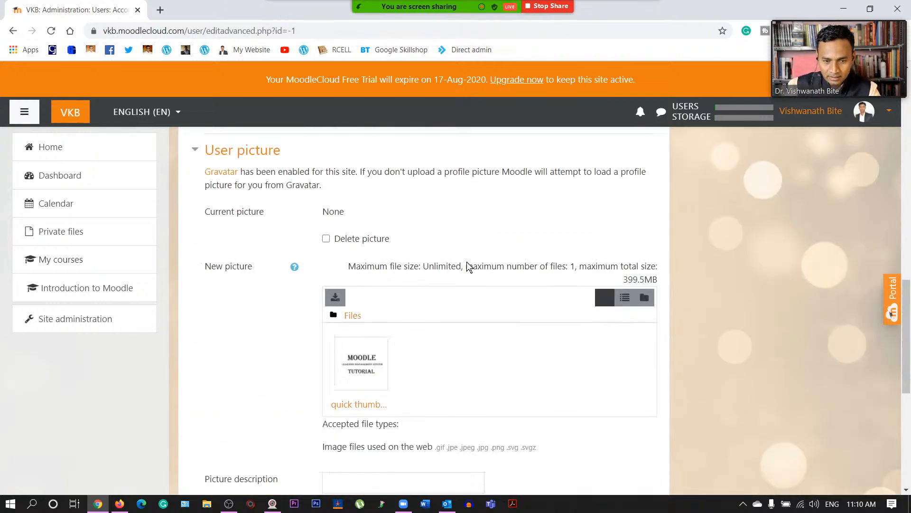
{"action": "scroll", "coordinate": [466, 261], "scroll_direction": "down", "scroll_amount": 5}
{"action": "scroll", "coordinate": [467, 261], "scroll_direction": "up", "scroll_amount": 13}
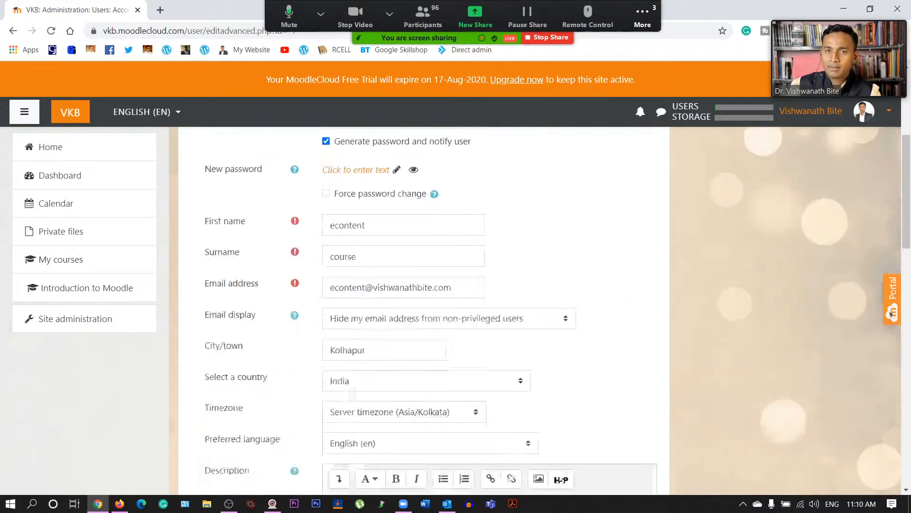
{"action": "scroll", "coordinate": [466, 261], "scroll_direction": "down", "scroll_amount": 10}
{"action": "scroll", "coordinate": [463, 277], "scroll_direction": "down", "scroll_amount": 12}
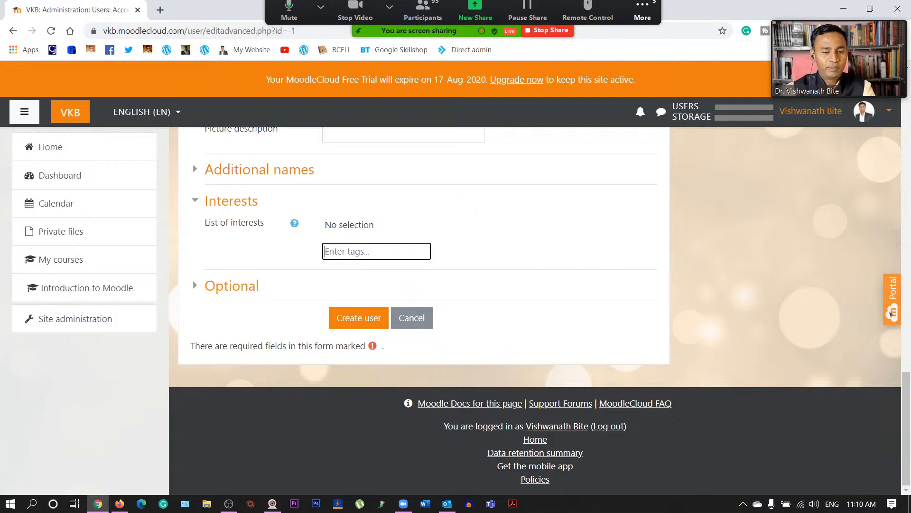
- Add econtent, online teaching, moodle and ict as interest tags, then collapse Interests
{"action": "type", "text": "econtent"}
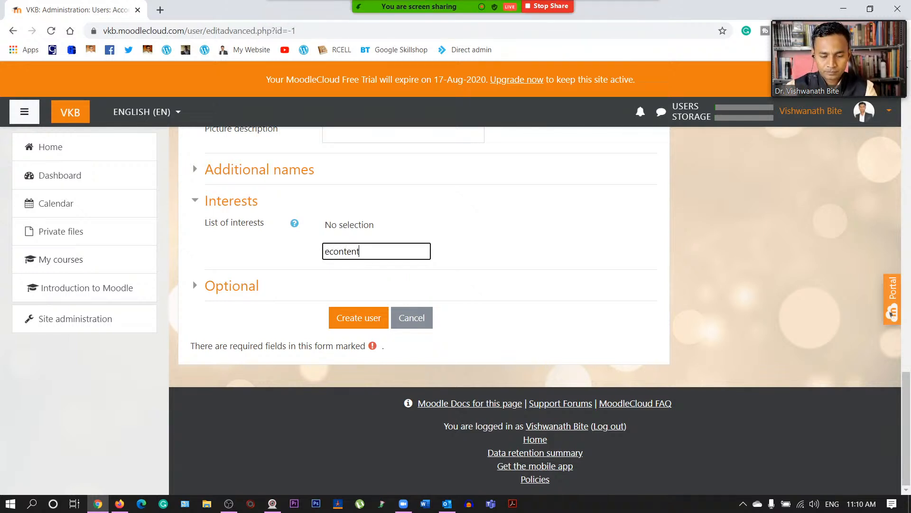
{"action": "key", "text": "Return"}
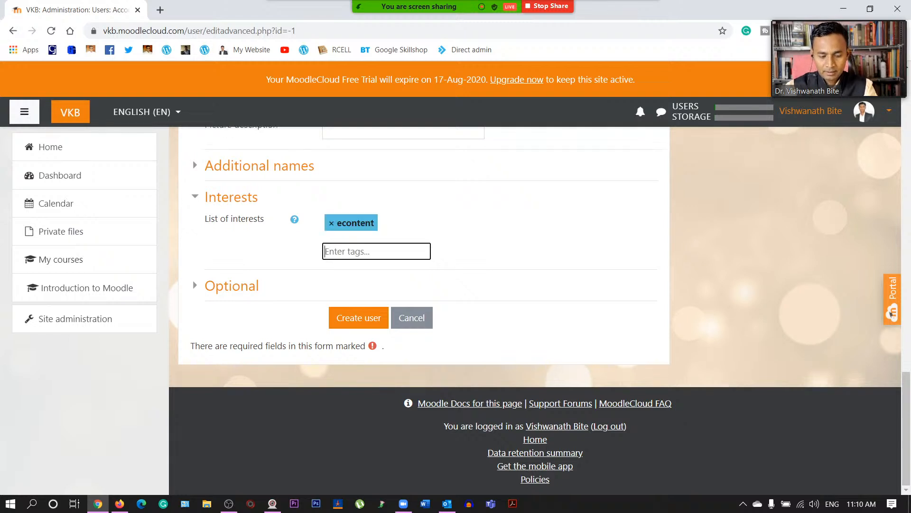
{"action": "type", "text": "online "}
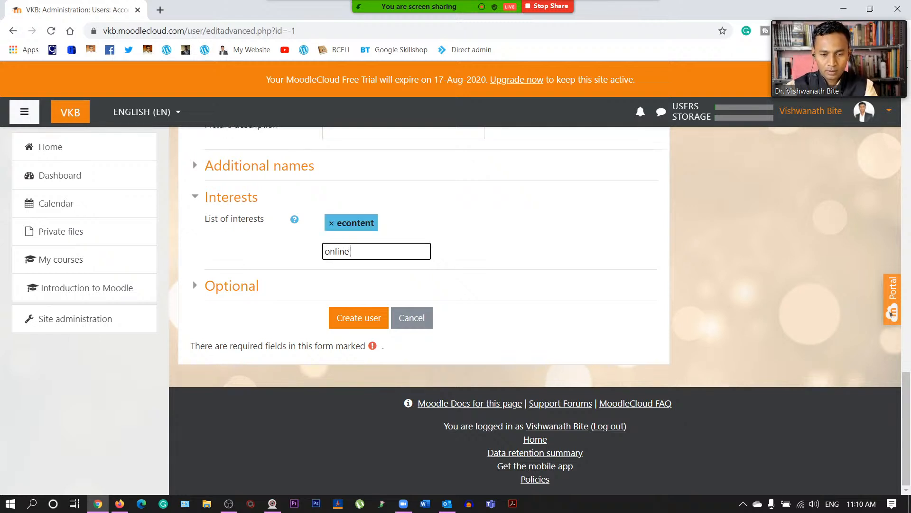
{"action": "type", "text": "teaching"}
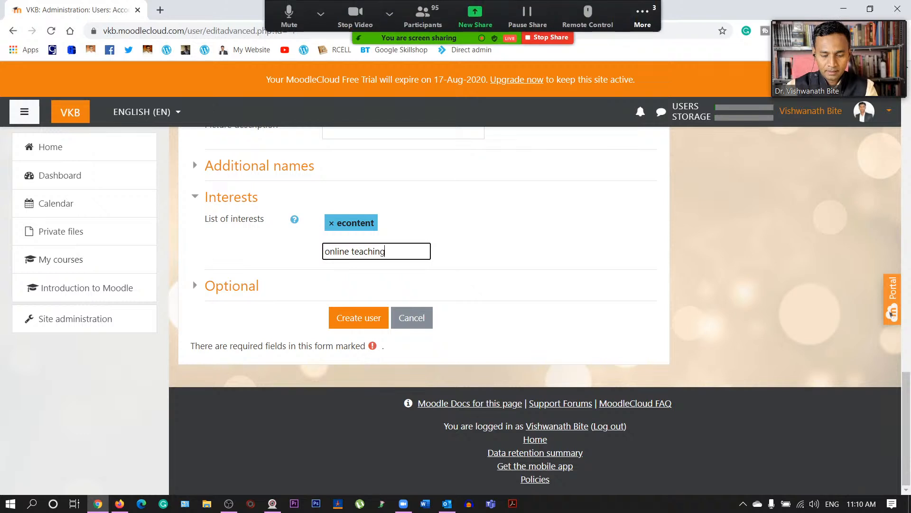
{"action": "key", "text": "Return"}
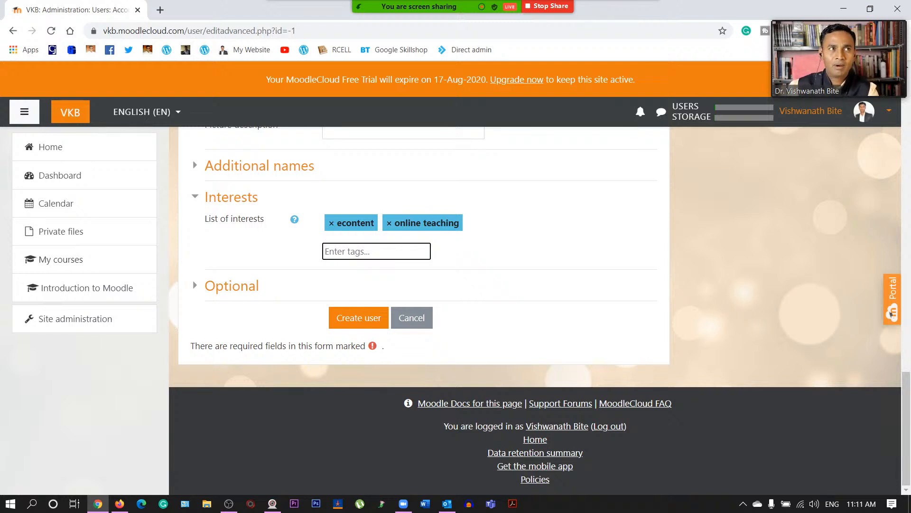
{"action": "type", "text": "moodle"}
{"action": "key", "text": "Return"}
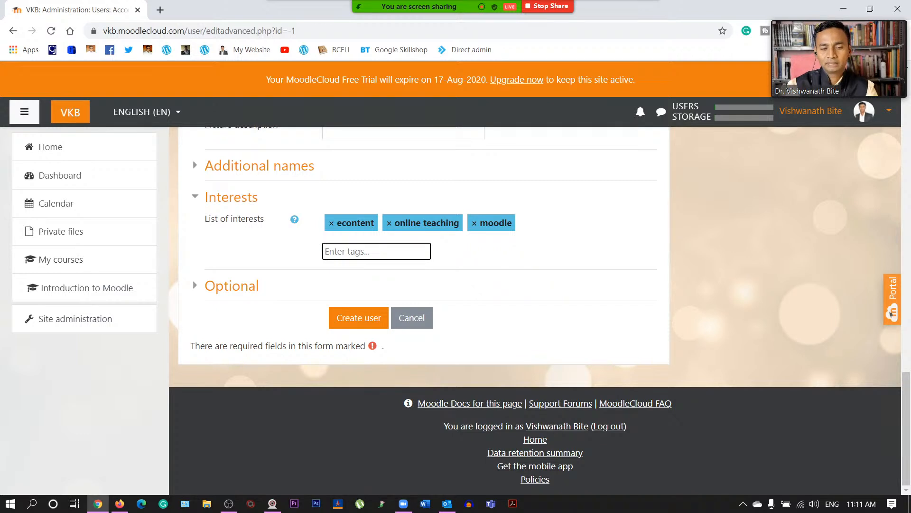
{"action": "type", "text": "ict"}
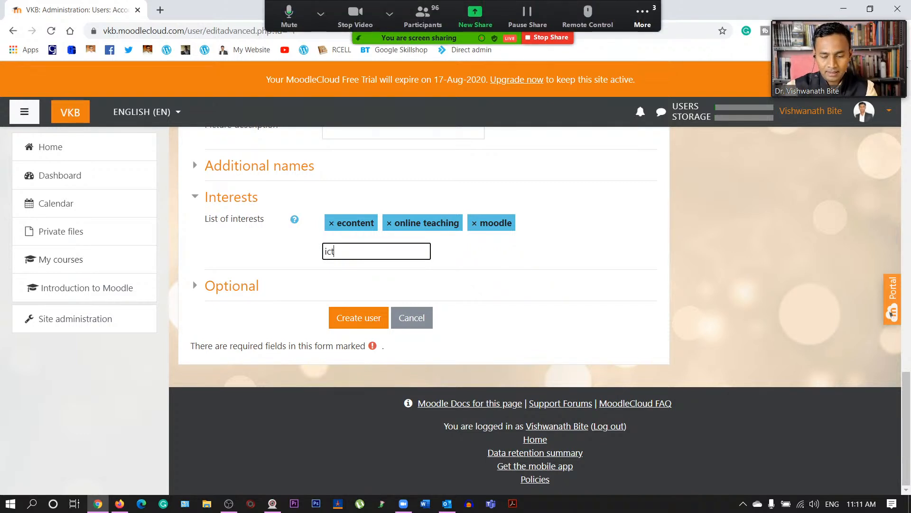
{"action": "key", "text": "Return"}
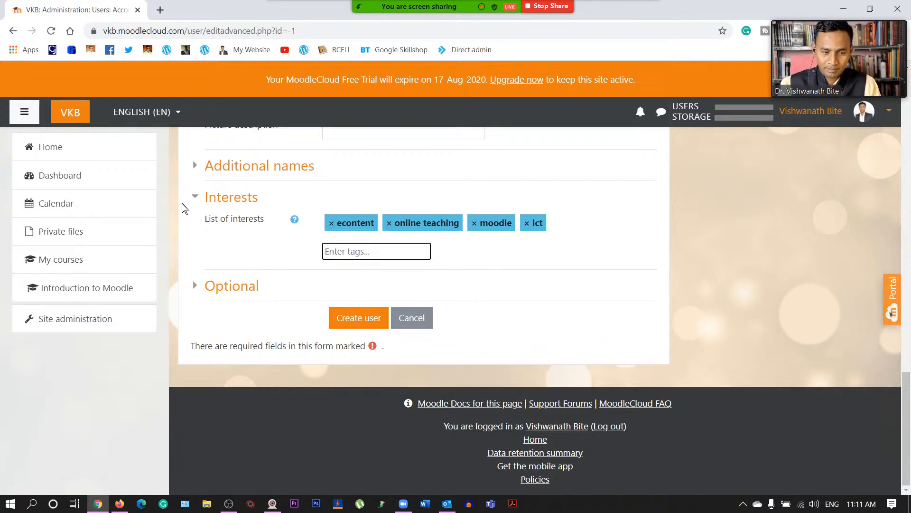
{"action": "left_click", "coordinate": [197, 197]}
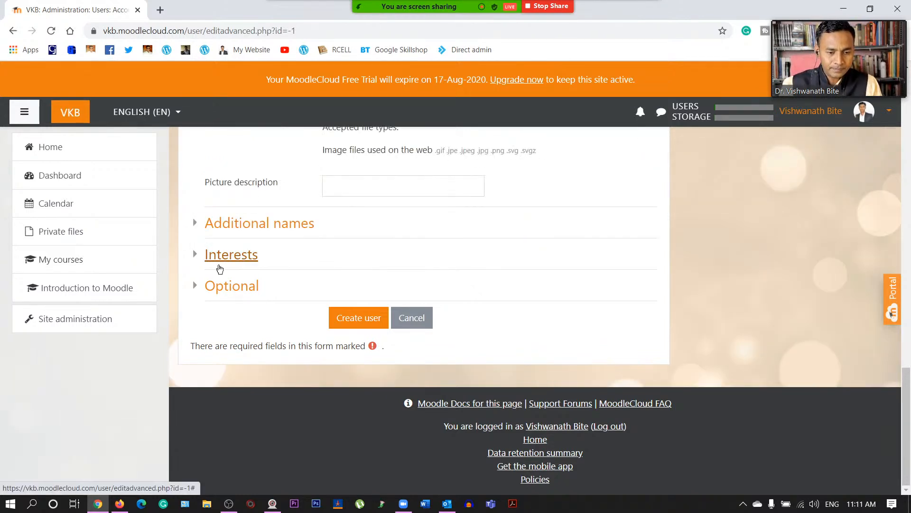
- Expand and review the Optional fields, then submit the form with Create user
{"action": "left_click", "coordinate": [194, 290]}
{"action": "scroll", "coordinate": [261, 289], "scroll_direction": "down", "scroll_amount": 2}
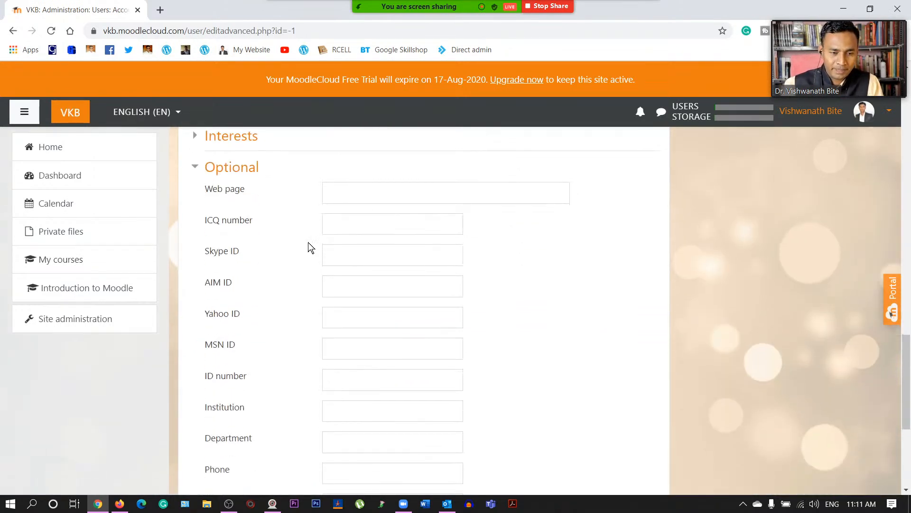
{"action": "scroll", "coordinate": [289, 268], "scroll_direction": "down", "scroll_amount": 1}
{"action": "scroll", "coordinate": [272, 280], "scroll_direction": "down", "scroll_amount": 2}
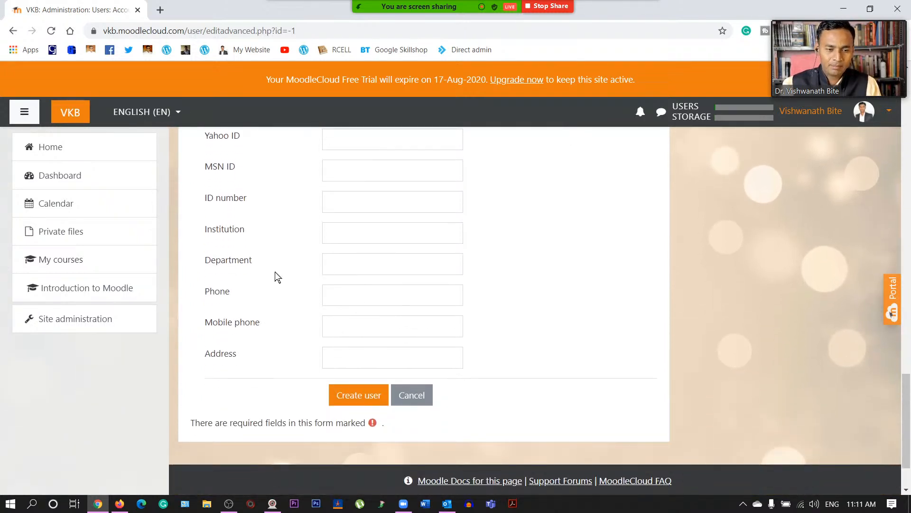
{"action": "scroll", "coordinate": [295, 303], "scroll_direction": "down", "scroll_amount": 1}
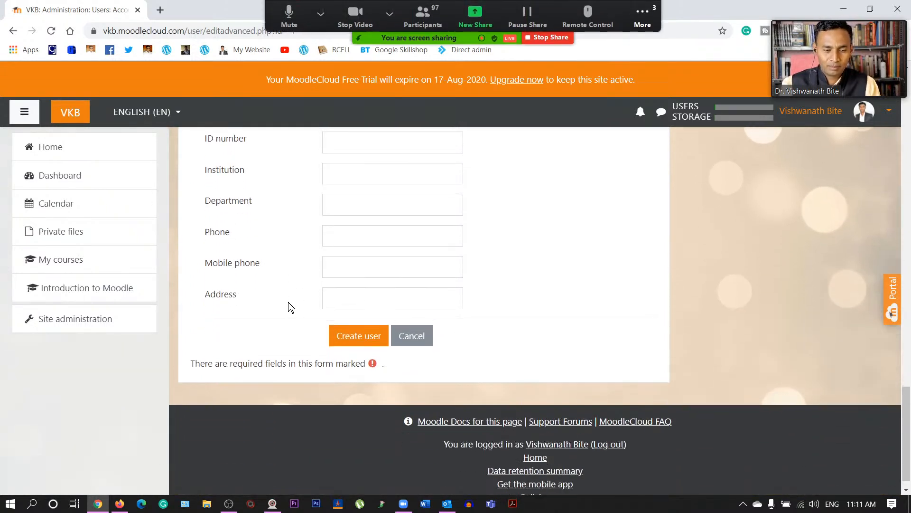
{"action": "scroll", "coordinate": [288, 303], "scroll_direction": "up", "scroll_amount": 5}
{"action": "scroll", "coordinate": [289, 302], "scroll_direction": "up", "scroll_amount": 10}
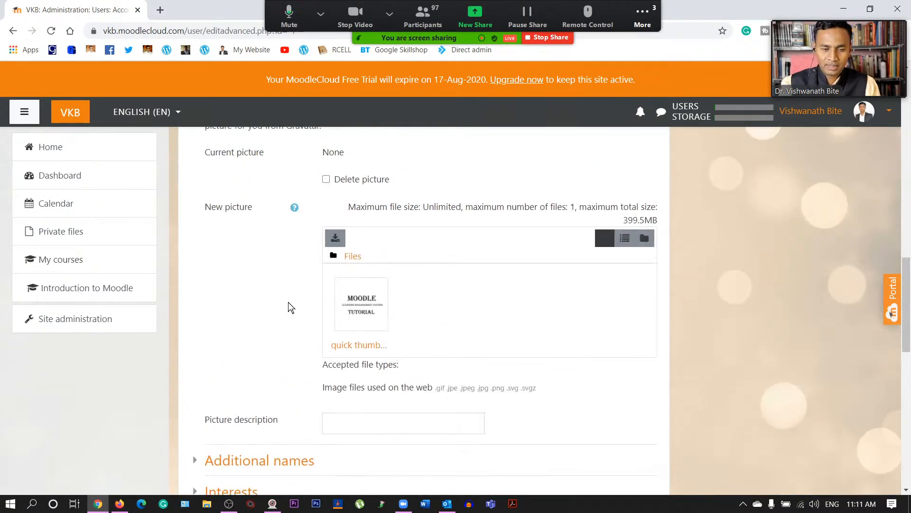
{"action": "scroll", "coordinate": [289, 302], "scroll_direction": "up", "scroll_amount": 8}
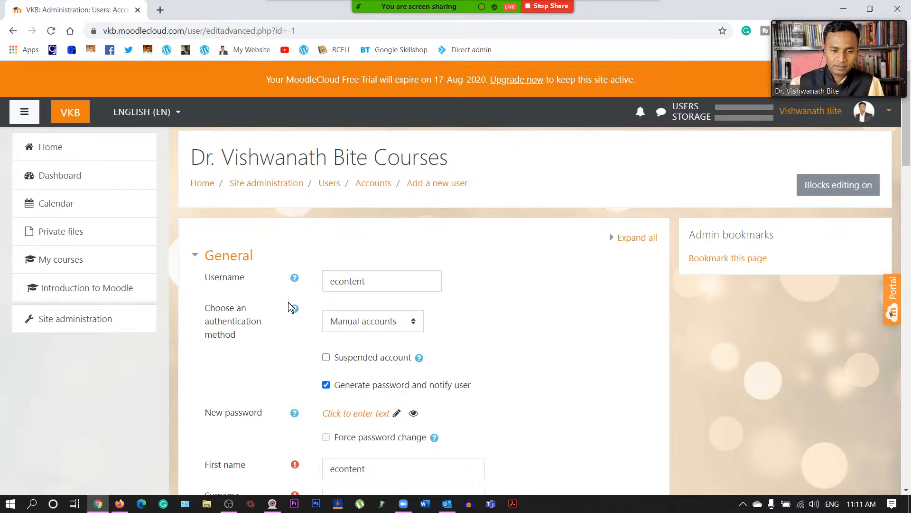
{"action": "scroll", "coordinate": [309, 313], "scroll_direction": "down", "scroll_amount": 15}
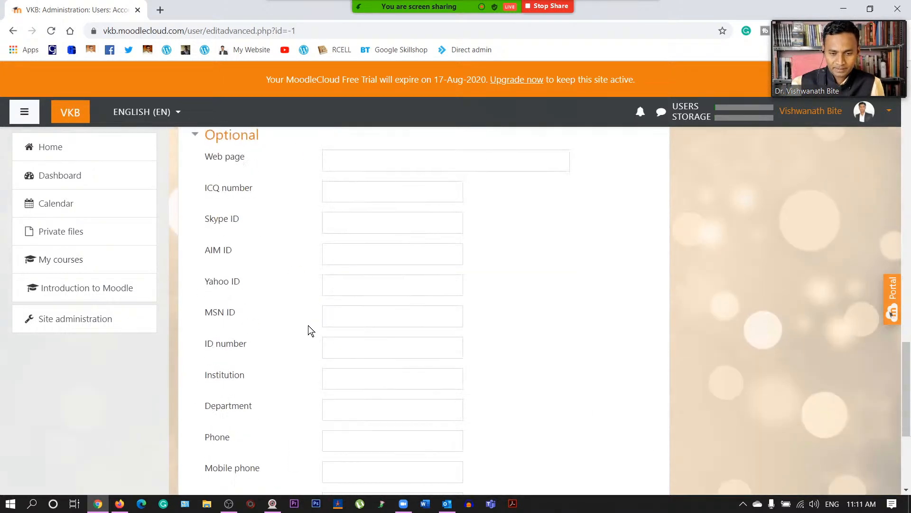
{"action": "scroll", "coordinate": [307, 323], "scroll_direction": "down", "scroll_amount": 5}
{"action": "left_click", "coordinate": [351, 317]}
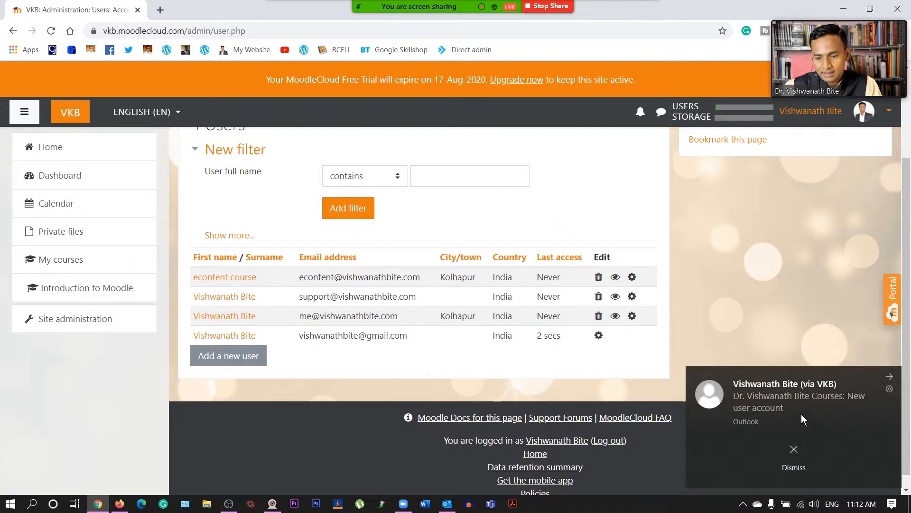
- Close the new-user-account notification e-mail and bring the Outlook Inbox forward
{"action": "left_click", "coordinate": [786, 406]}
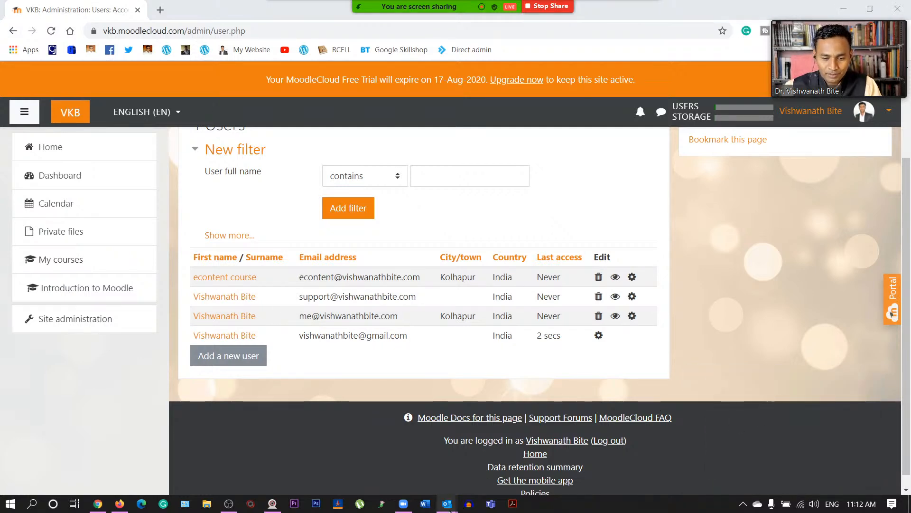
{"action": "mouse_move", "coordinate": [449, 507]}
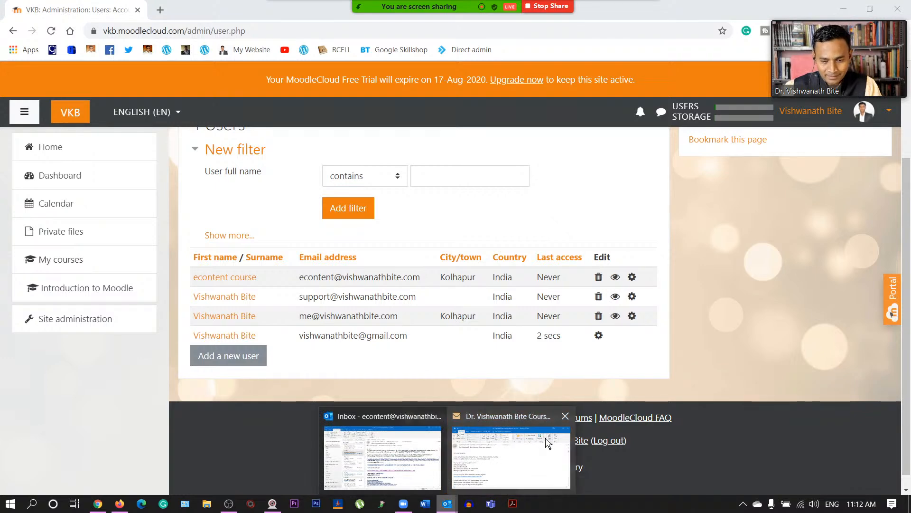
{"action": "left_click", "coordinate": [565, 417]}
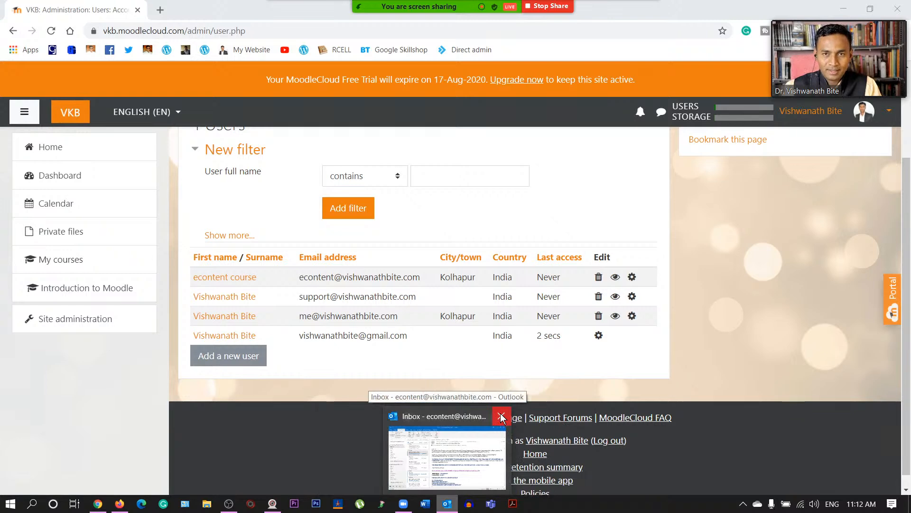
{"action": "left_click", "coordinate": [453, 506]}
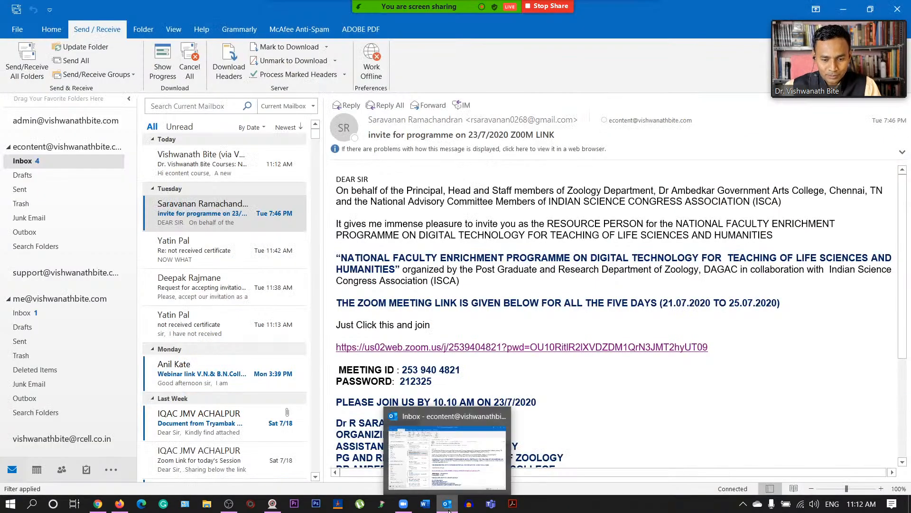
- Minimise Outlook to get back to the Moodle users list in Chrome
{"action": "left_click", "coordinate": [450, 507]}
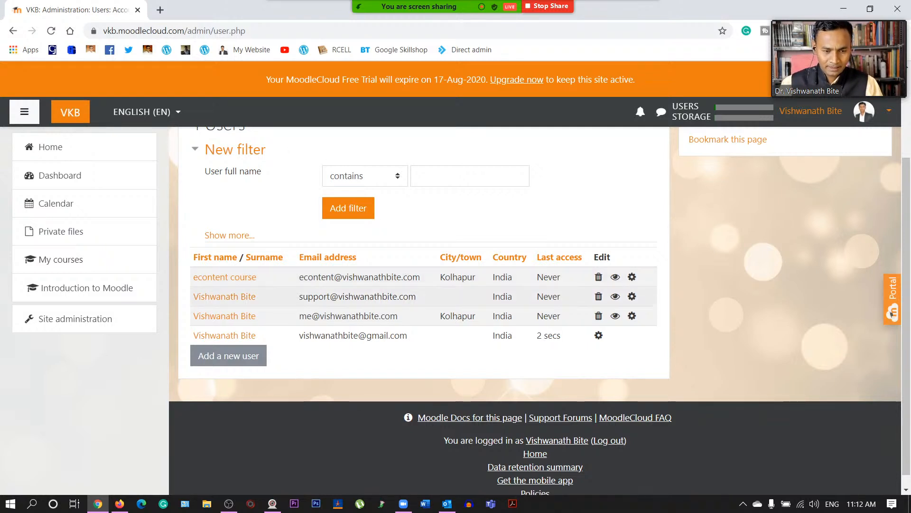
- Close the Zoom group chat and go to Administration / Users via the breadcrumb
{"action": "left_click", "coordinate": [642, 16]}
{"action": "left_click", "coordinate": [659, 39]}
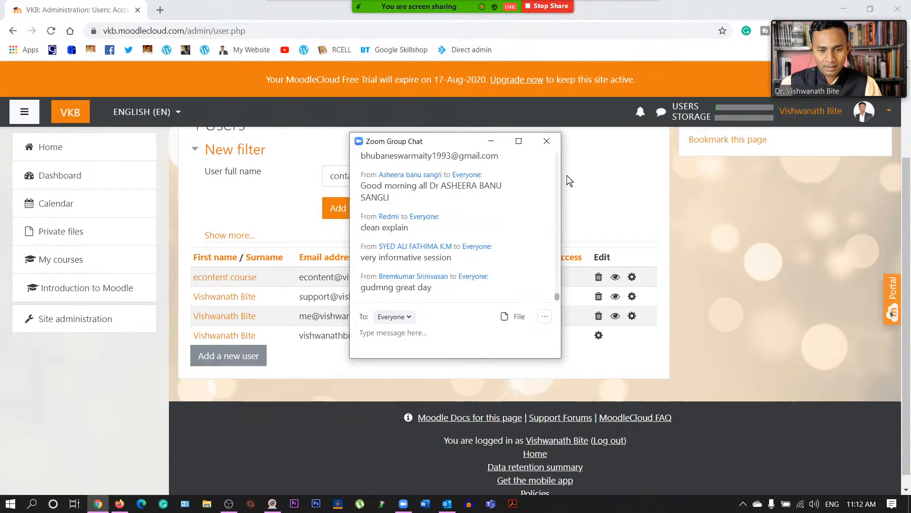
{"action": "left_click", "coordinate": [551, 140]}
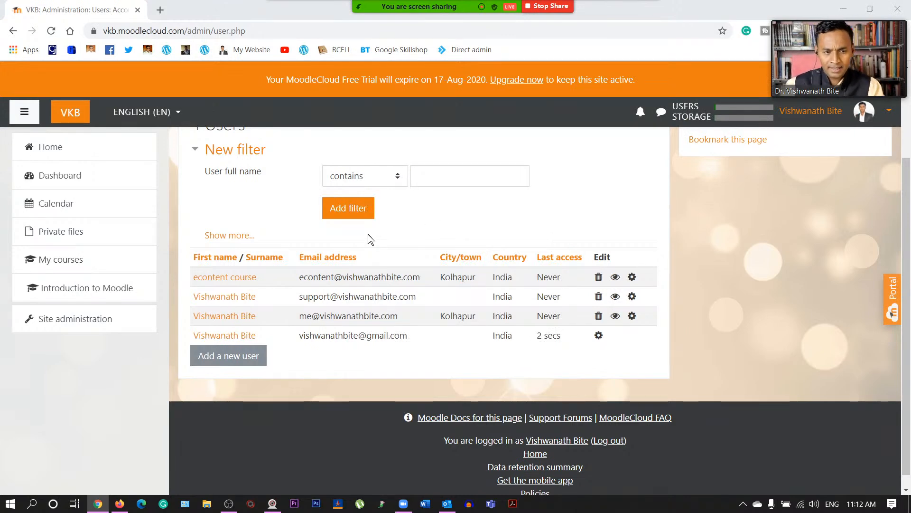
{"action": "scroll", "coordinate": [368, 234], "scroll_direction": "up", "scroll_amount": 3}
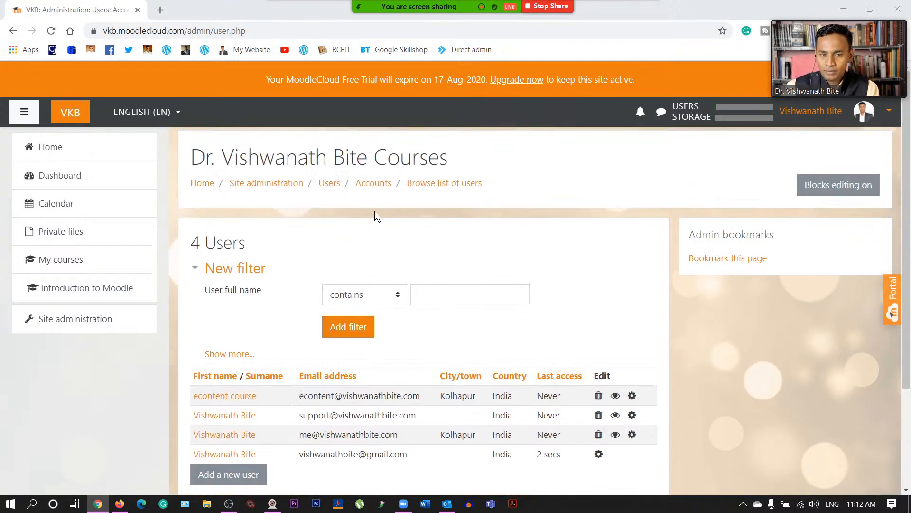
{"action": "left_click", "coordinate": [332, 183]}
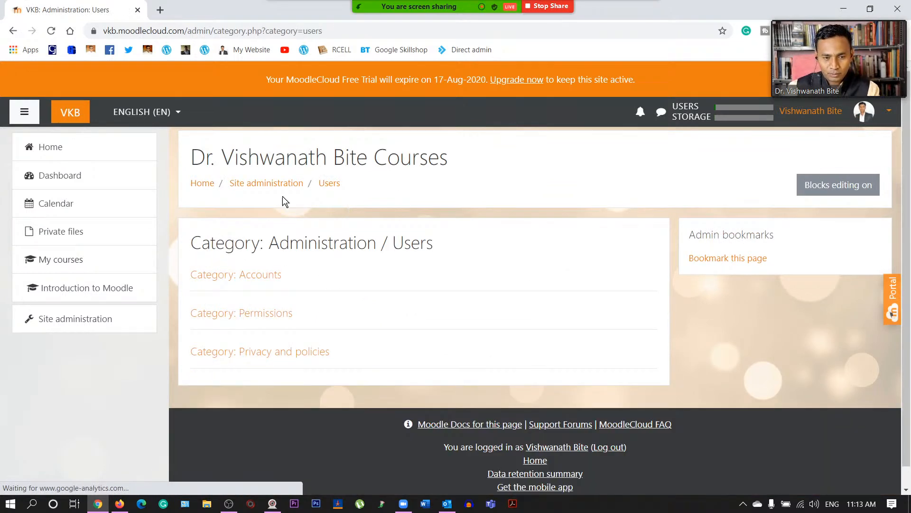
- Go through Site administration's Users tab to the User profile fields page under Accounts
{"action": "left_click", "coordinate": [283, 183]}
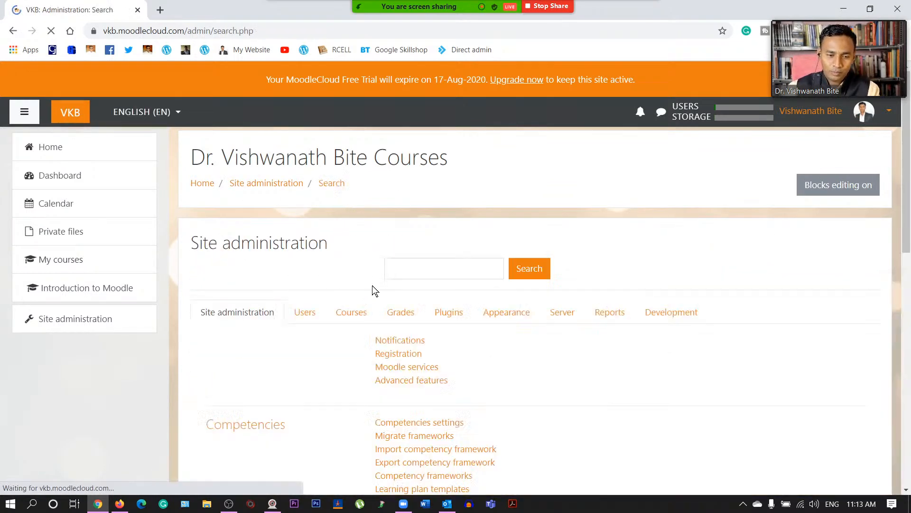
{"action": "scroll", "coordinate": [371, 283], "scroll_direction": "down", "scroll_amount": 2}
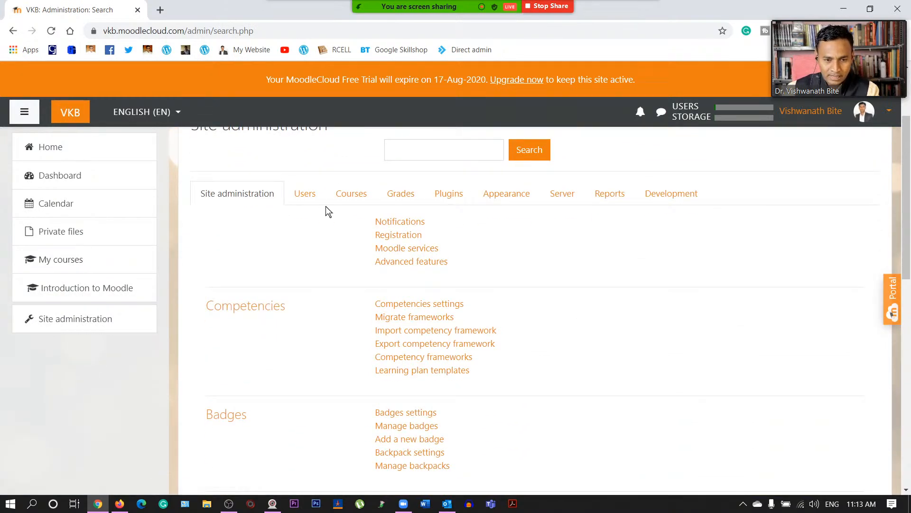
{"action": "left_click", "coordinate": [310, 199]}
{"action": "scroll", "coordinate": [408, 281], "scroll_direction": "down", "scroll_amount": 1}
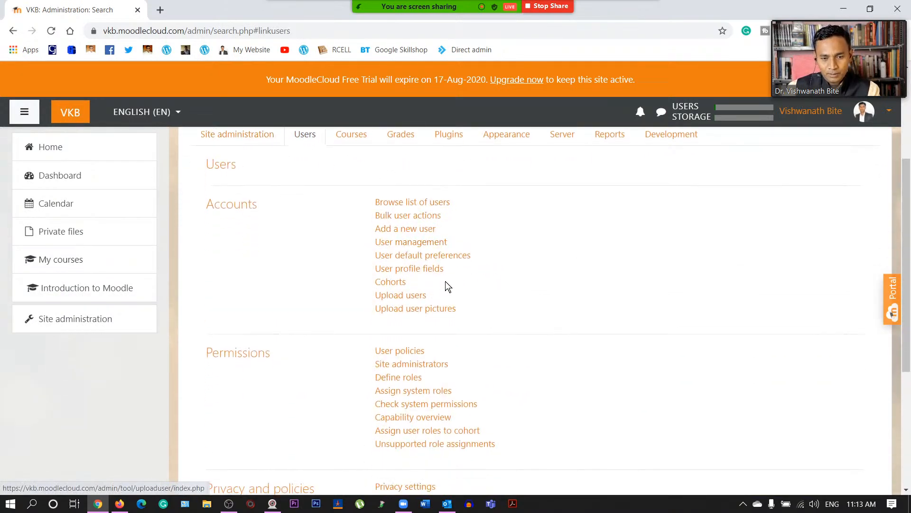
{"action": "left_click", "coordinate": [422, 270]}
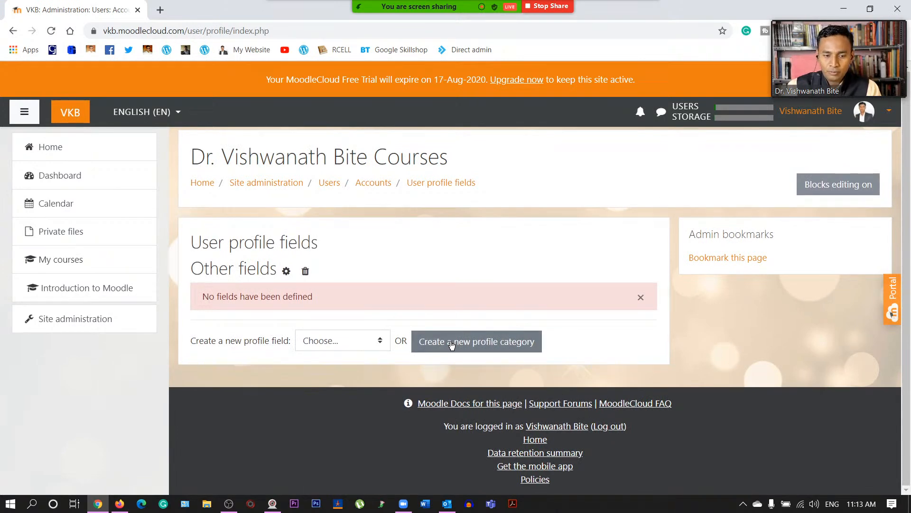
- Browse the profile field types without adding one, then return to Site administration
{"action": "left_click", "coordinate": [361, 340]}
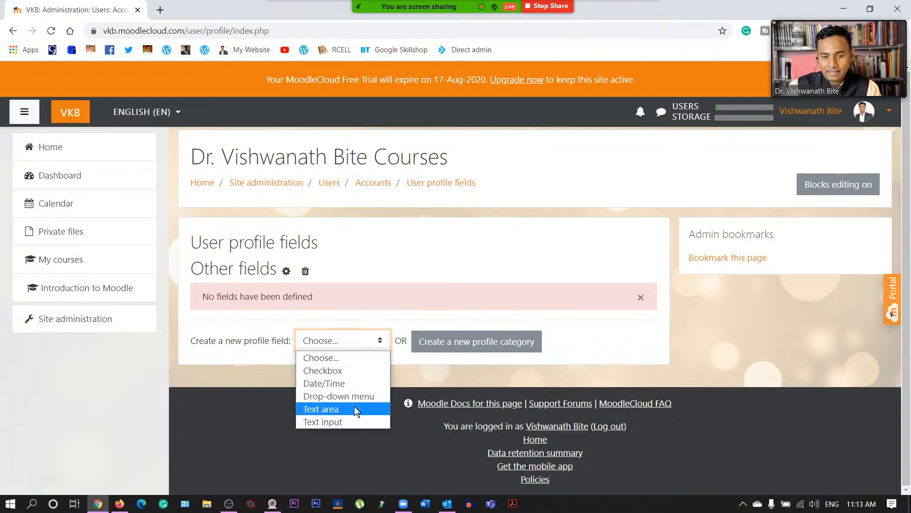
{"action": "left_click", "coordinate": [396, 278]}
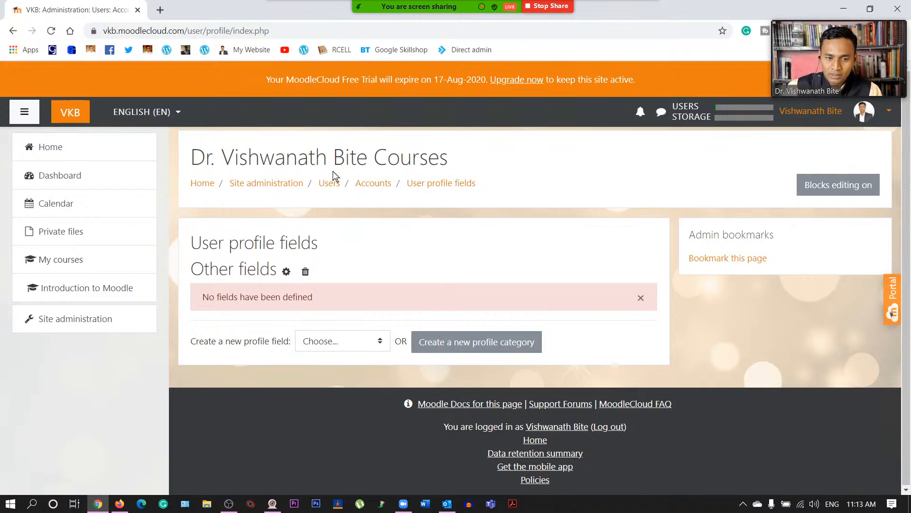
{"action": "left_click", "coordinate": [273, 187]}
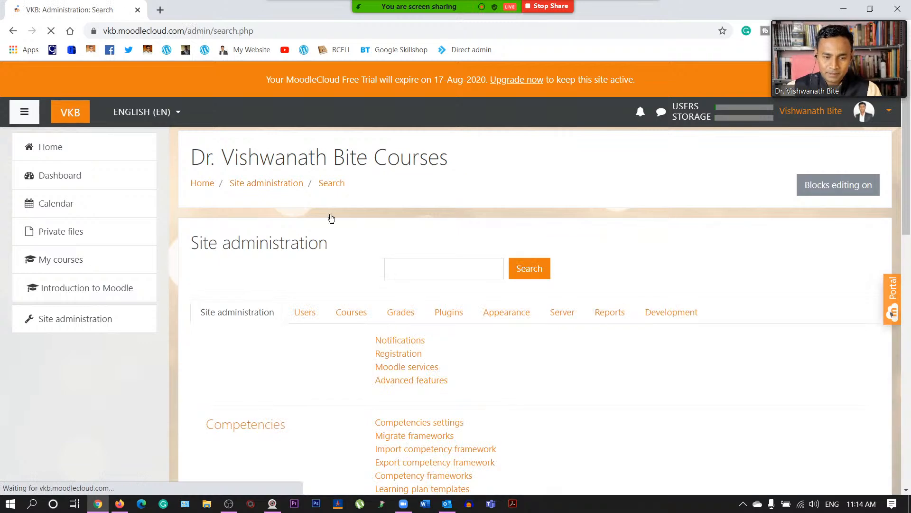
- Switch to the Users tab and scroll through its Accounts, Permissions and Privacy links
{"action": "left_click", "coordinate": [307, 313]}
{"action": "scroll", "coordinate": [377, 310], "scroll_direction": "down", "scroll_amount": 3}
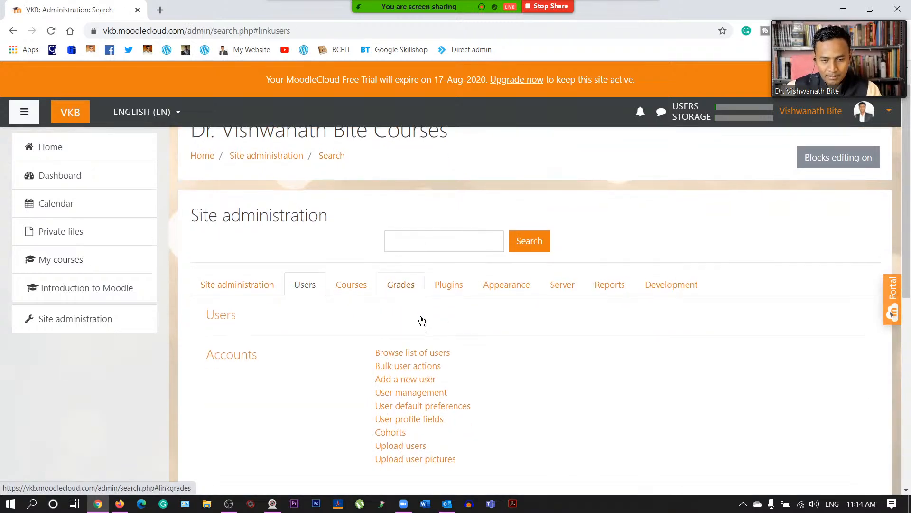
{"action": "scroll", "coordinate": [434, 337], "scroll_direction": "down", "scroll_amount": 1}
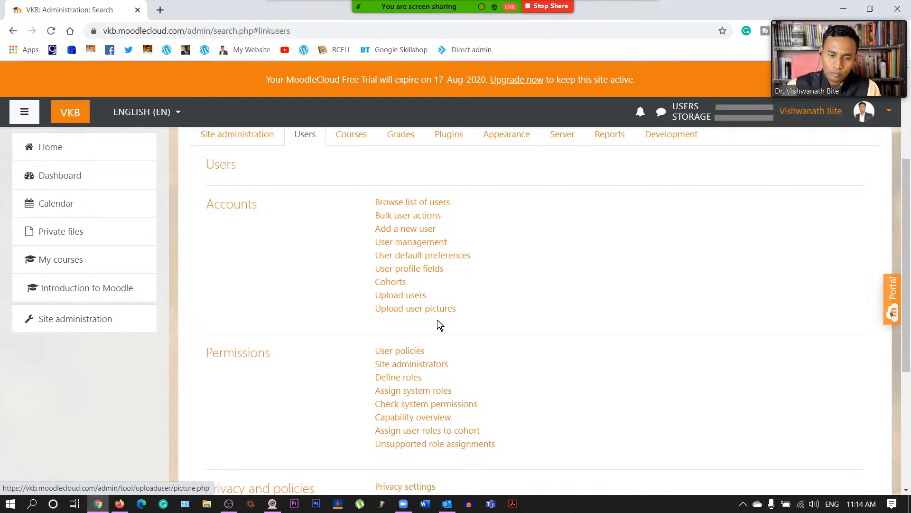
{"action": "scroll", "coordinate": [436, 321], "scroll_direction": "down", "scroll_amount": 4}
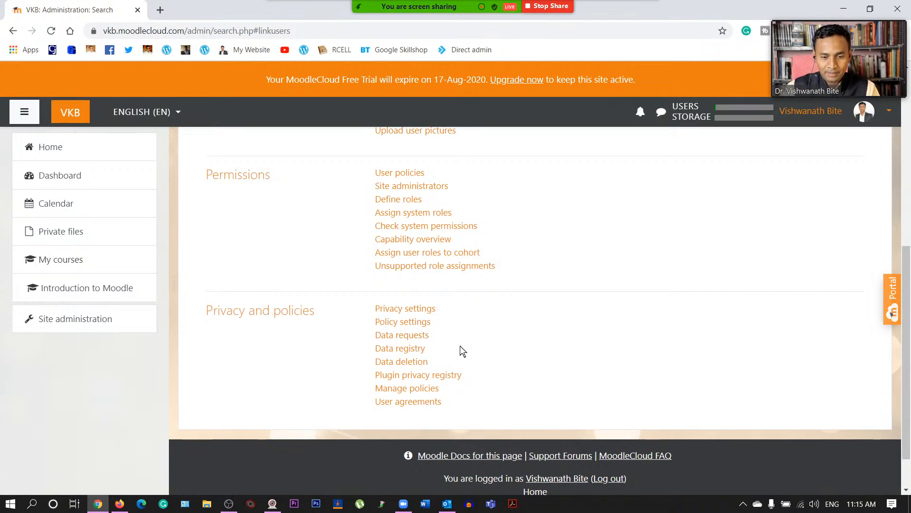
{"action": "scroll", "coordinate": [290, 368], "scroll_direction": "down", "scroll_amount": 2}
{"action": "scroll", "coordinate": [427, 326], "scroll_direction": "up", "scroll_amount": 8}
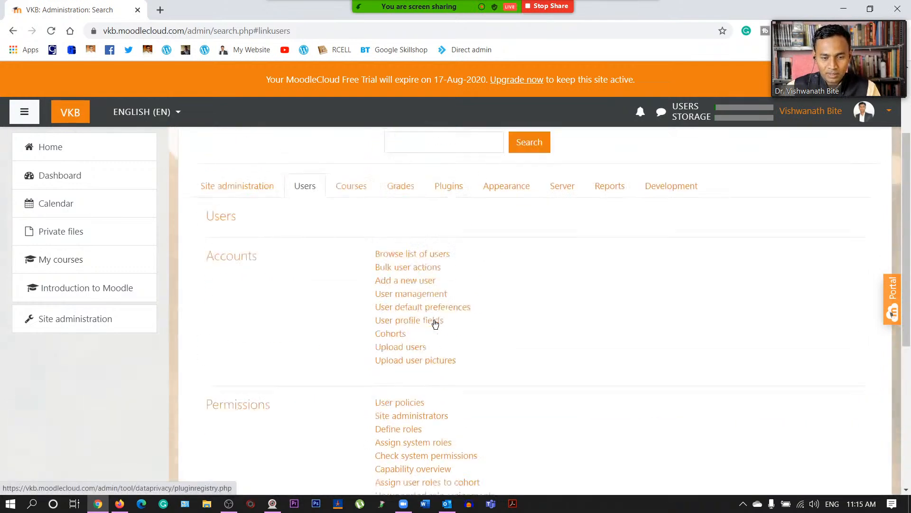
- From Site administration's Courses links, open Manage courses and categories
{"action": "left_click", "coordinate": [350, 316]}
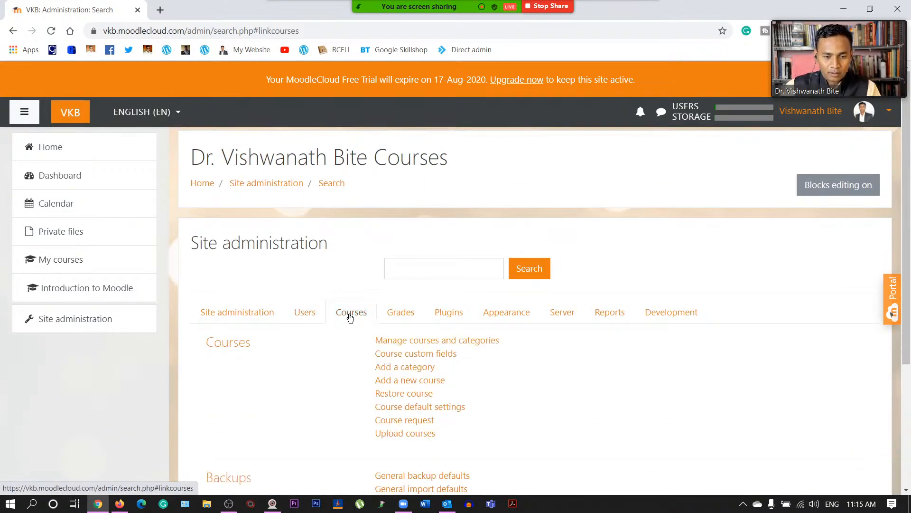
{"action": "scroll", "coordinate": [320, 365], "scroll_direction": "down", "scroll_amount": 1}
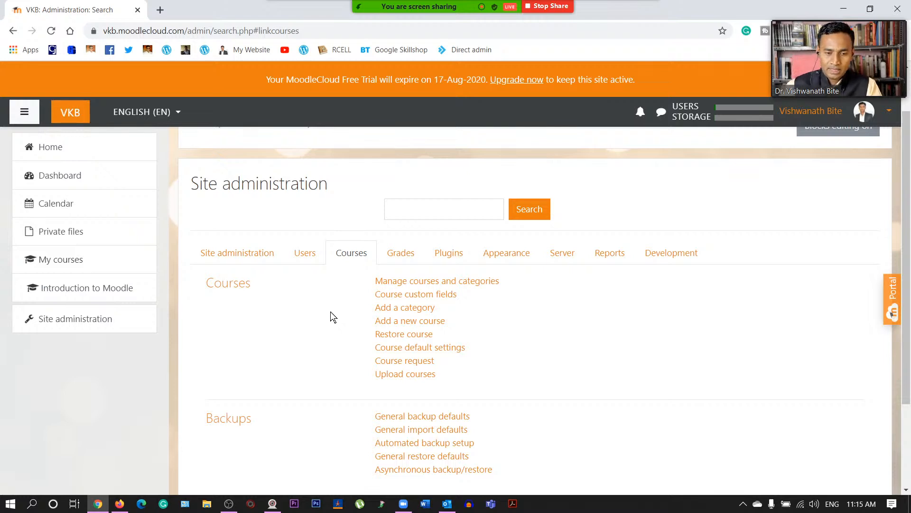
{"action": "scroll", "coordinate": [408, 301], "scroll_direction": "down", "scroll_amount": 3}
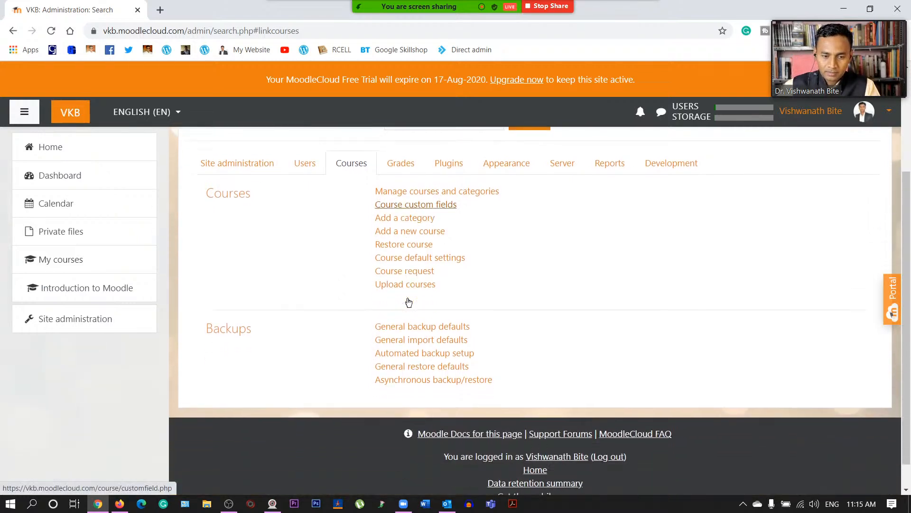
{"action": "scroll", "coordinate": [409, 300], "scroll_direction": "up", "scroll_amount": 4}
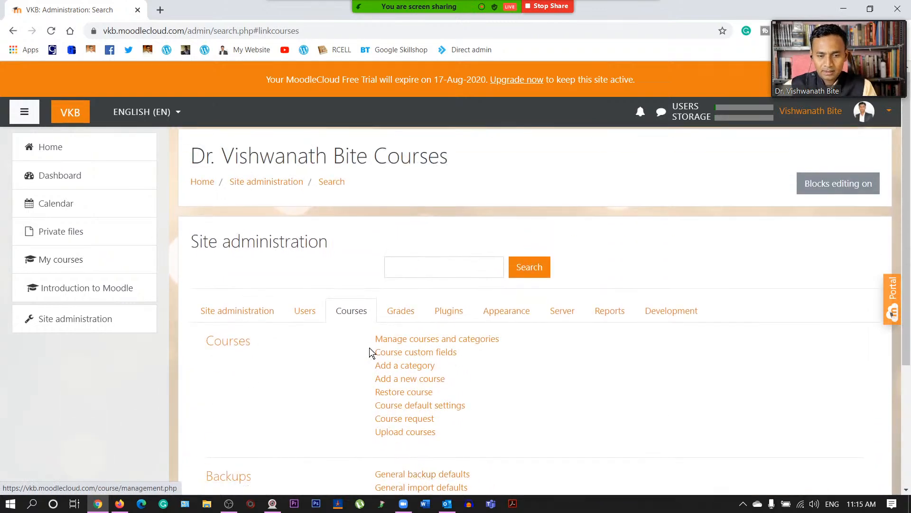
{"action": "scroll", "coordinate": [369, 348], "scroll_direction": "down", "scroll_amount": 3}
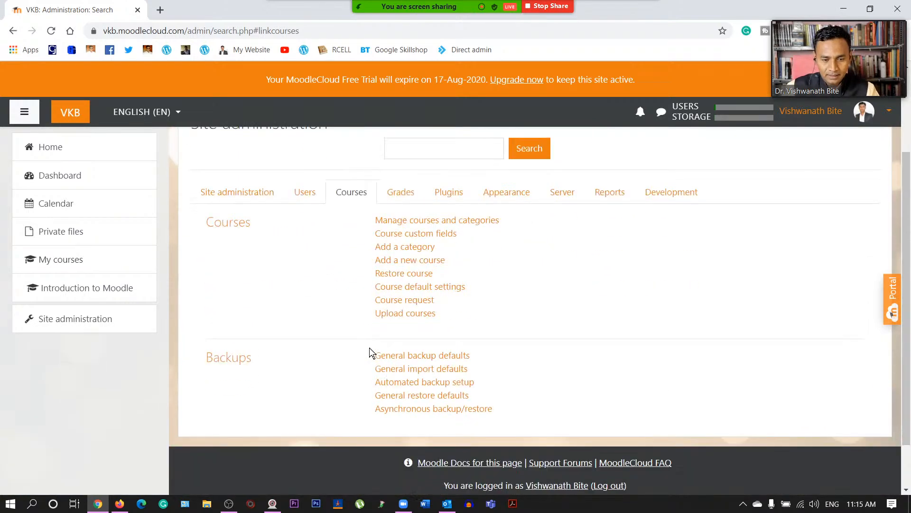
{"action": "left_click", "coordinate": [427, 221]}
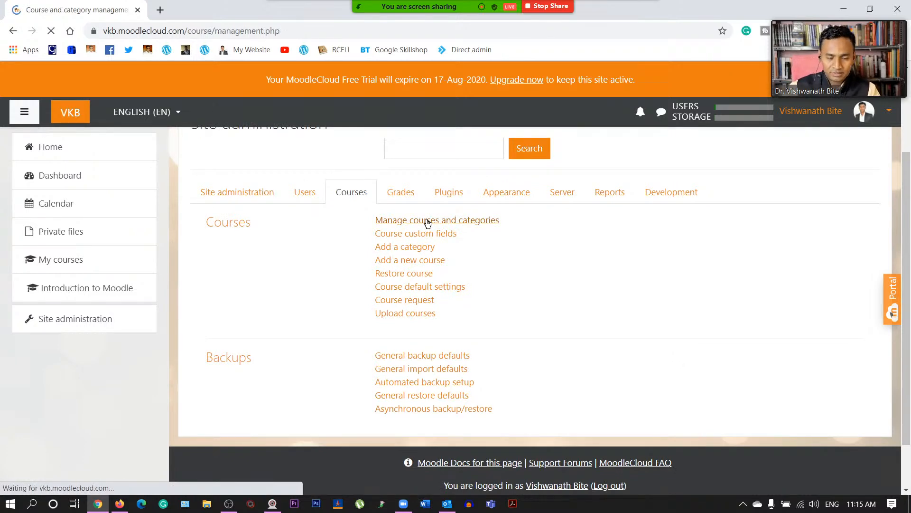
{"action": "scroll", "coordinate": [428, 224], "scroll_direction": "down", "scroll_amount": 3}
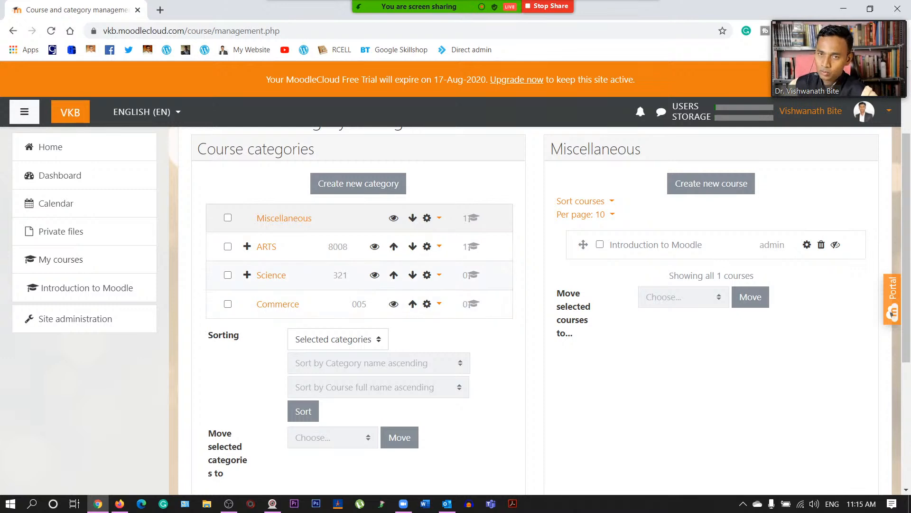
{"action": "scroll", "coordinate": [294, 305], "scroll_direction": "up", "scroll_amount": 1}
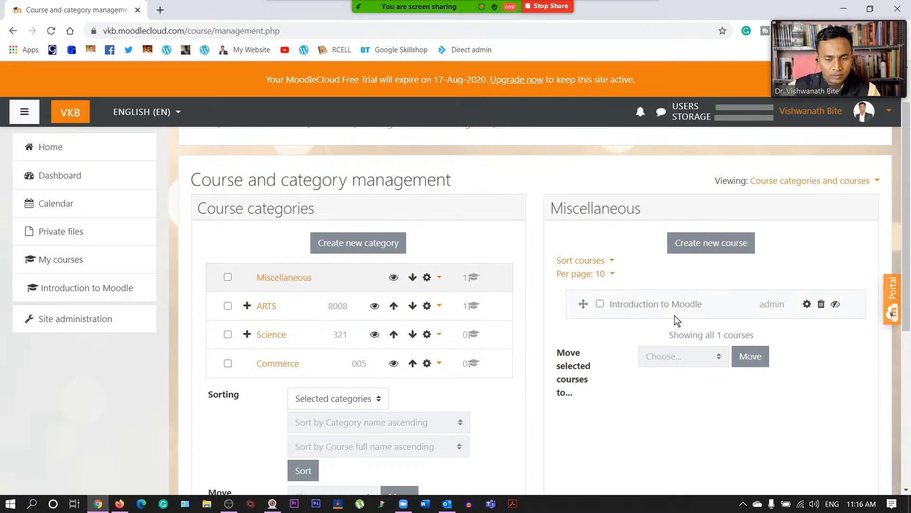
{"action": "scroll", "coordinate": [602, 345], "scroll_direction": "down", "scroll_amount": 6}
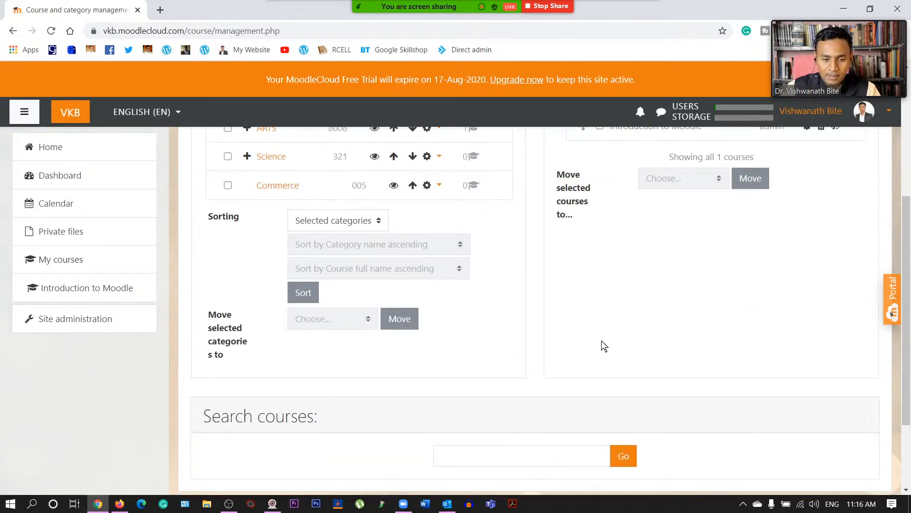
{"action": "scroll", "coordinate": [602, 346], "scroll_direction": "up", "scroll_amount": 7}
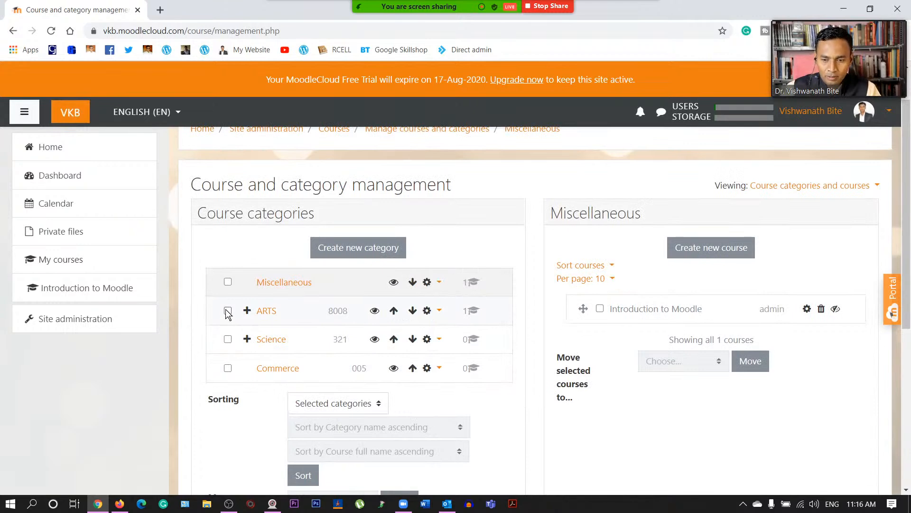
{"action": "left_click", "coordinate": [601, 309]}
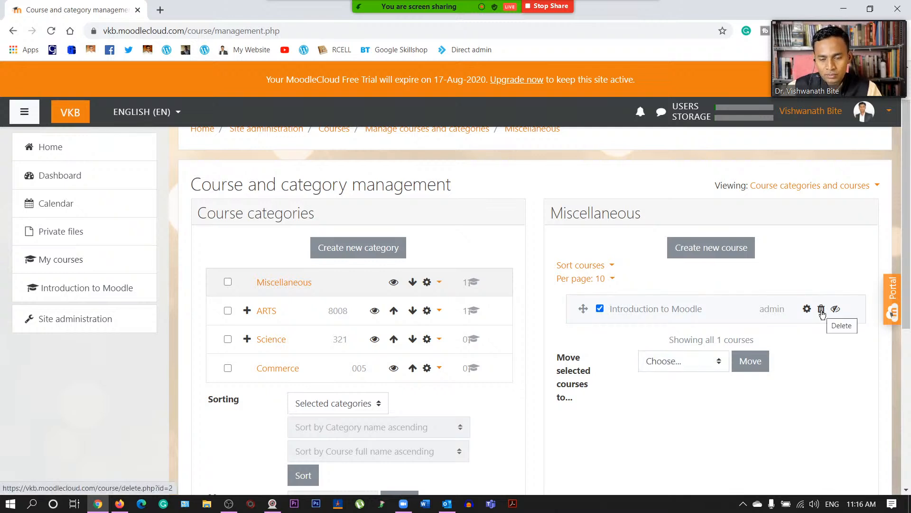
{"action": "left_click", "coordinate": [600, 309]}
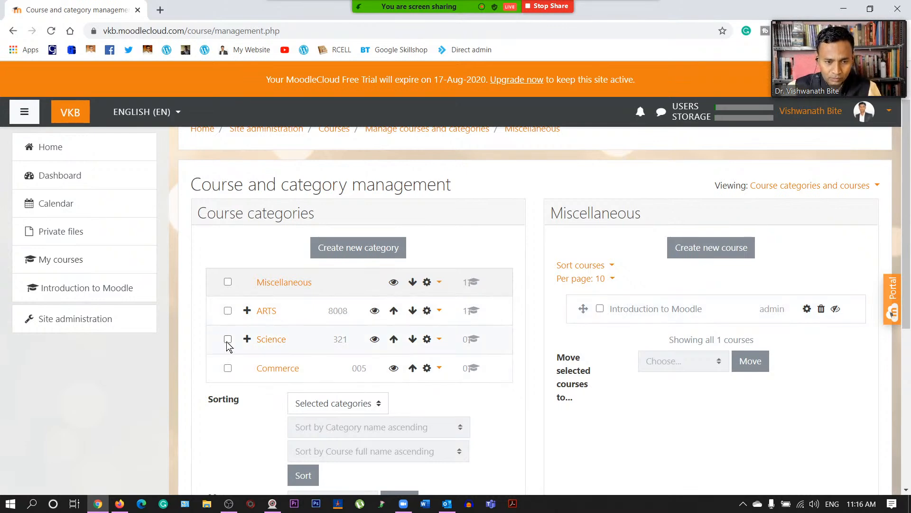
- Open the ARTS category to see its English subcategory and its one course
{"action": "left_click", "coordinate": [264, 312]}
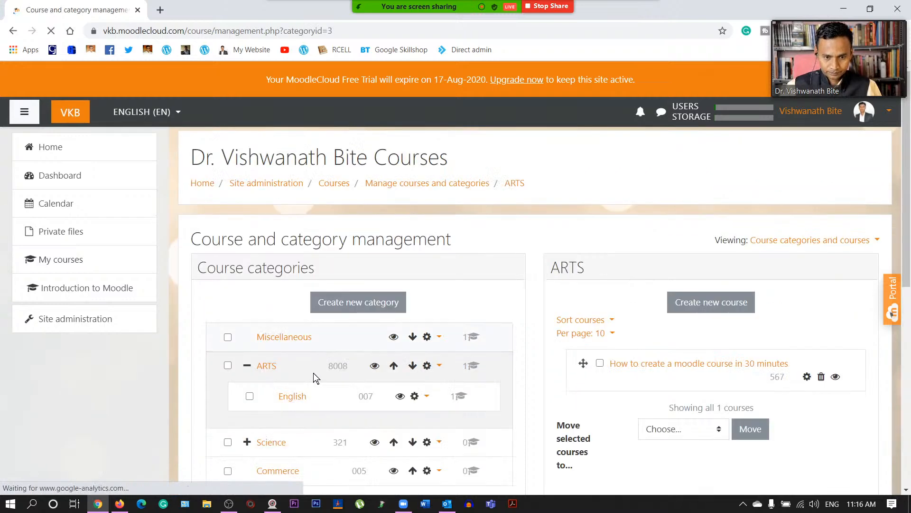
{"action": "scroll", "coordinate": [311, 373], "scroll_direction": "down", "scroll_amount": 3}
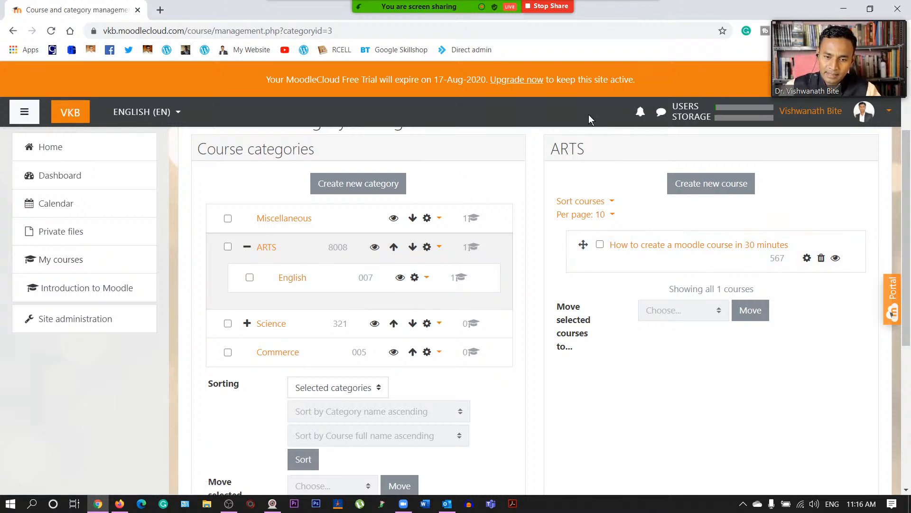
- Open ARTS' English subcategory with its course English for Communication, zoomed to 150%
{"action": "left_click", "coordinate": [291, 279]}
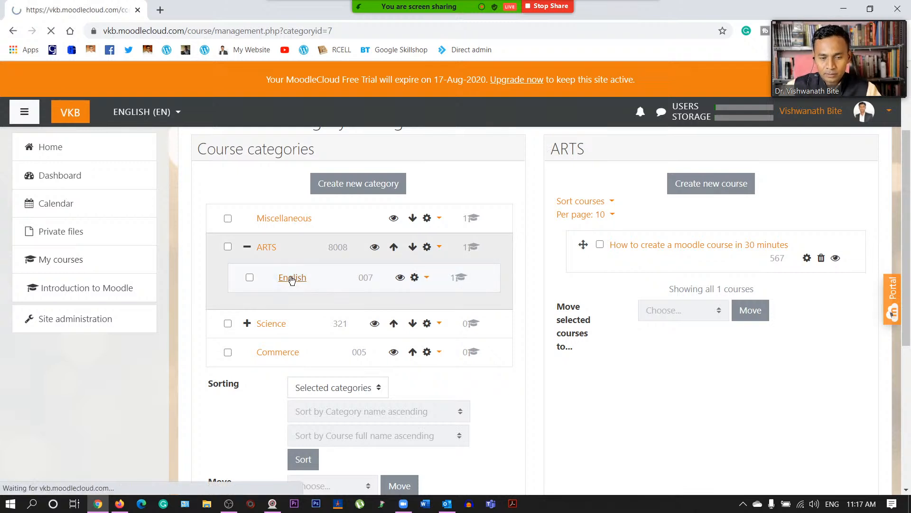
{"action": "scroll", "coordinate": [636, 347], "scroll_direction": "down", "scroll_amount": 2}
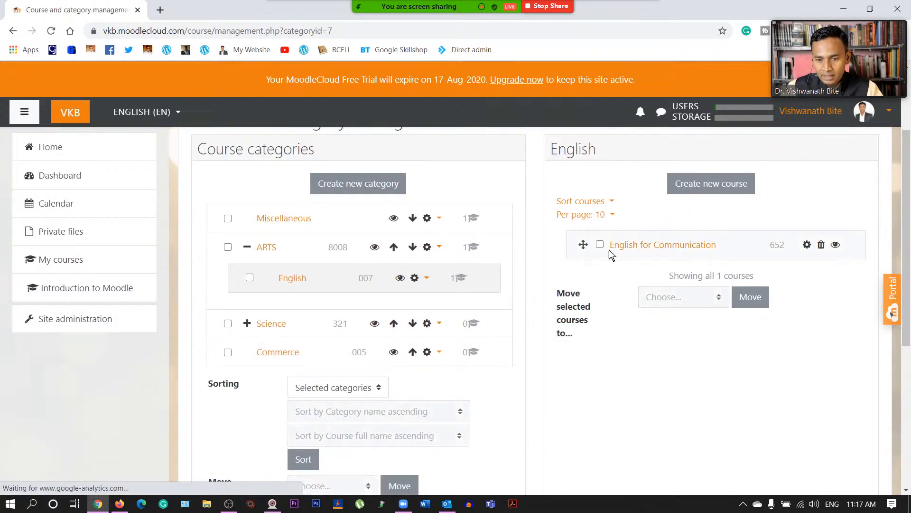
{"action": "scroll", "coordinate": [697, 255], "scroll_direction": "up", "scroll_amount": 1}
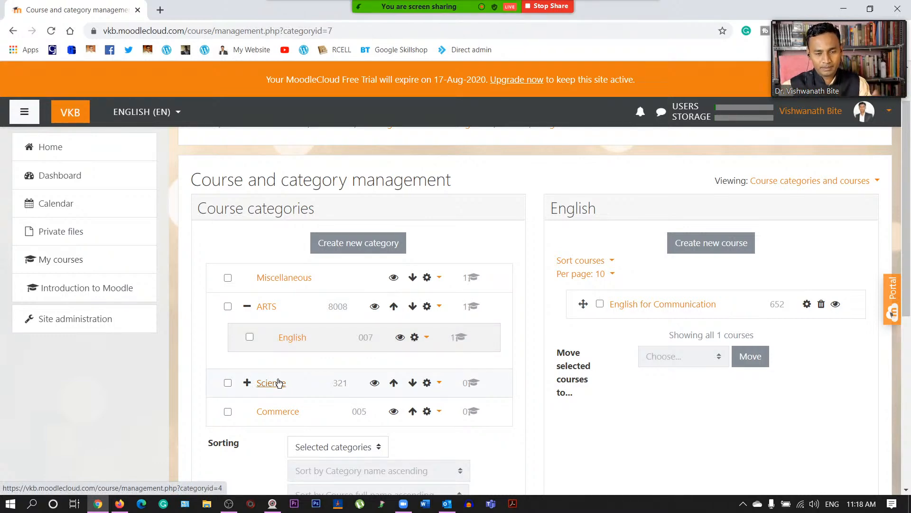
{"action": "left_click", "coordinate": [285, 338]}
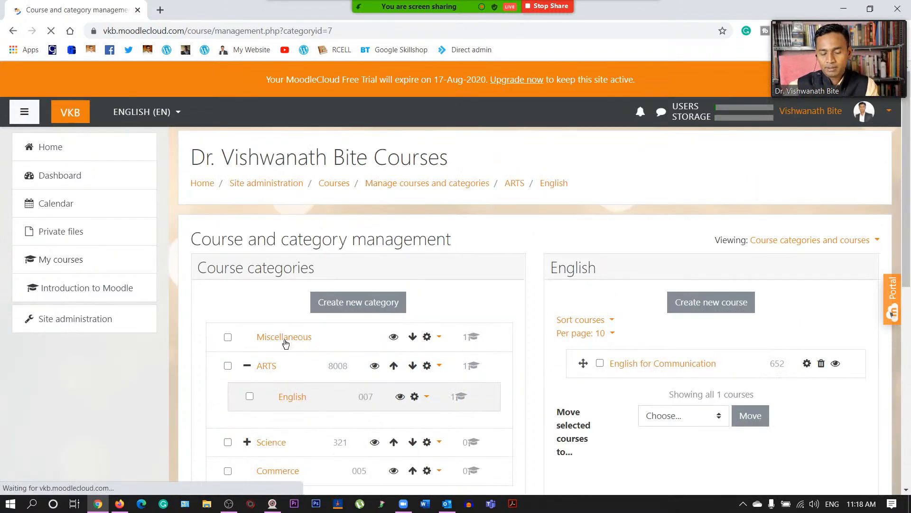
{"action": "scroll", "coordinate": [285, 342], "scroll_direction": "down", "scroll_amount": 1}
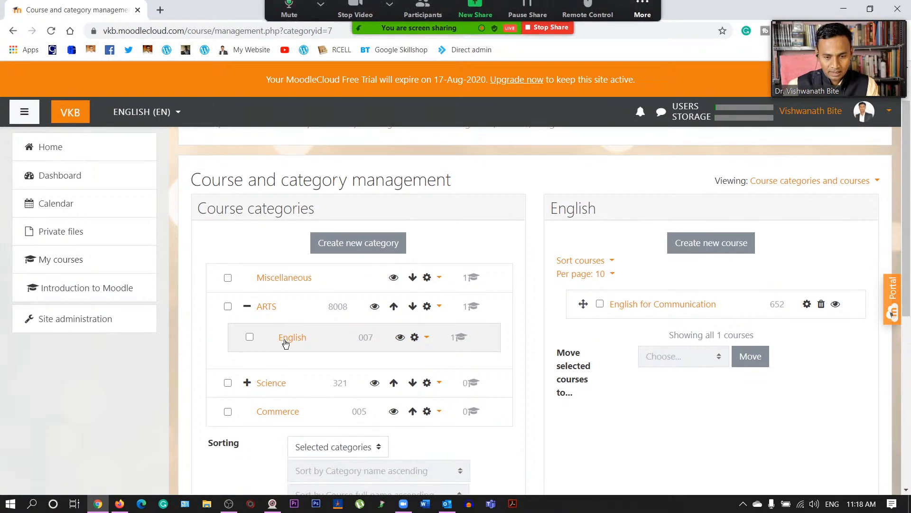
{"action": "scroll", "coordinate": [285, 342], "scroll_direction": "down", "scroll_amount": 1}
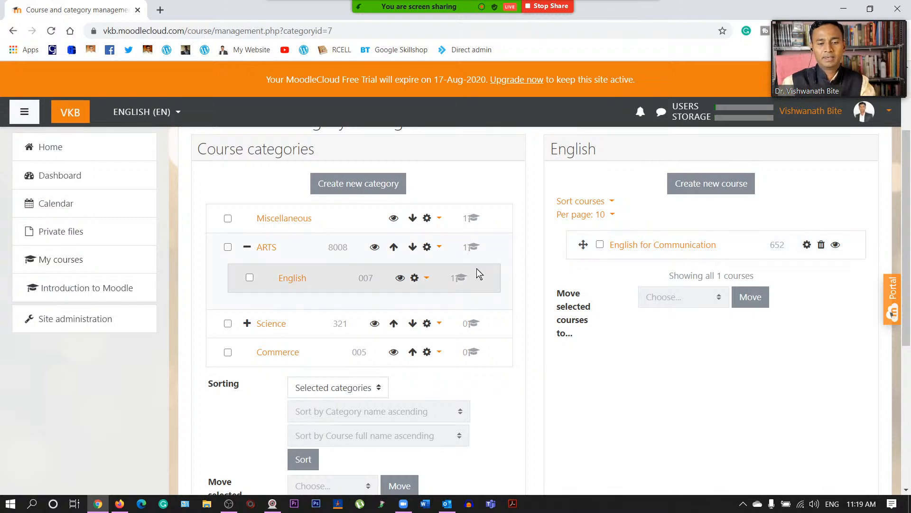
{"action": "scroll", "coordinate": [476, 268], "scroll_direction": "down", "scroll_amount": 5}
{"action": "scroll", "coordinate": [476, 269], "scroll_direction": "up", "scroll_amount": 7}
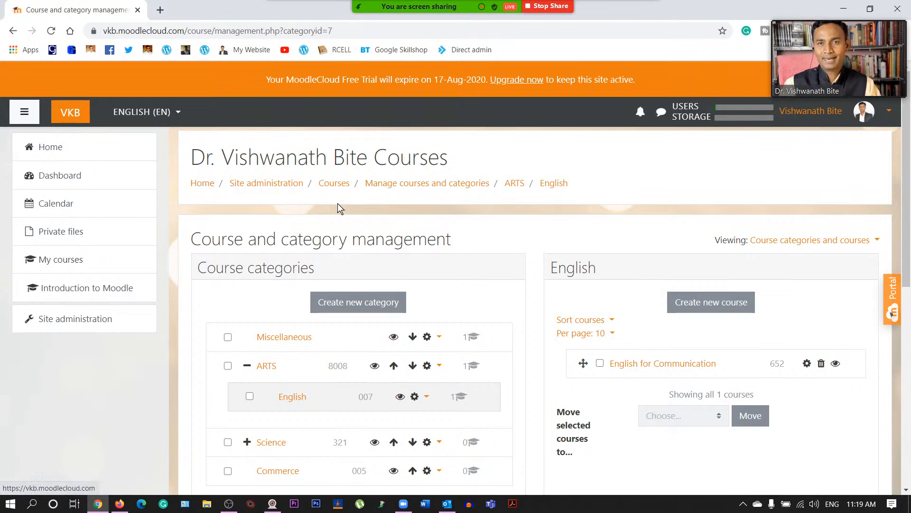
{"action": "key", "text": "ctrl+plus"}
{"action": "key", "text": "ctrl+plus"}
{"action": "key", "text": "ctrl+plus"}
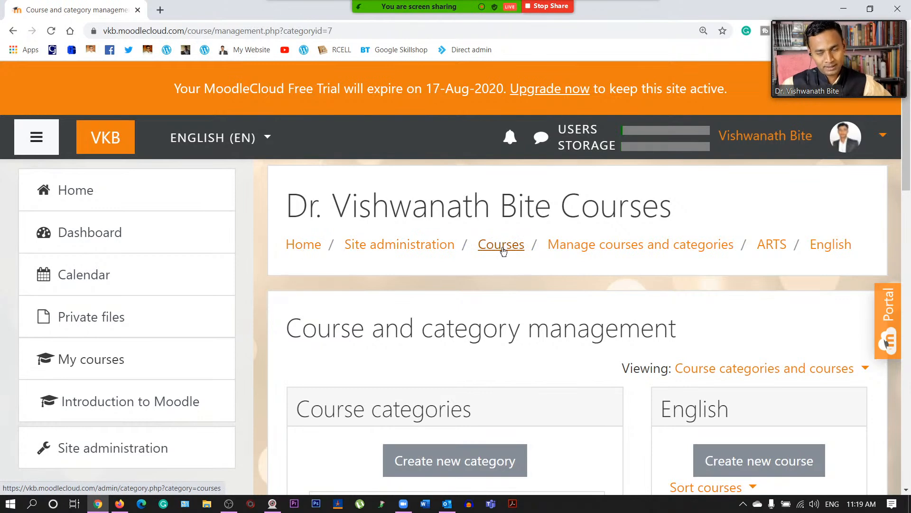
{"action": "left_click", "coordinate": [597, 247]}
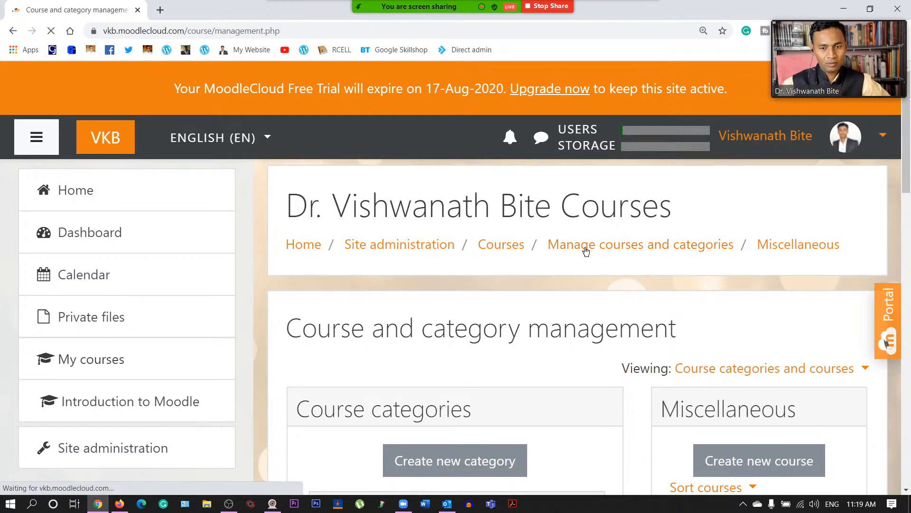
- Reset the zoom to 100% and reopen top-level course and category management via Site administration
{"action": "key", "text": "ctrl+minus"}
{"action": "key", "text": "ctrl+minus"}
{"action": "key", "text": "ctrl+minus"}
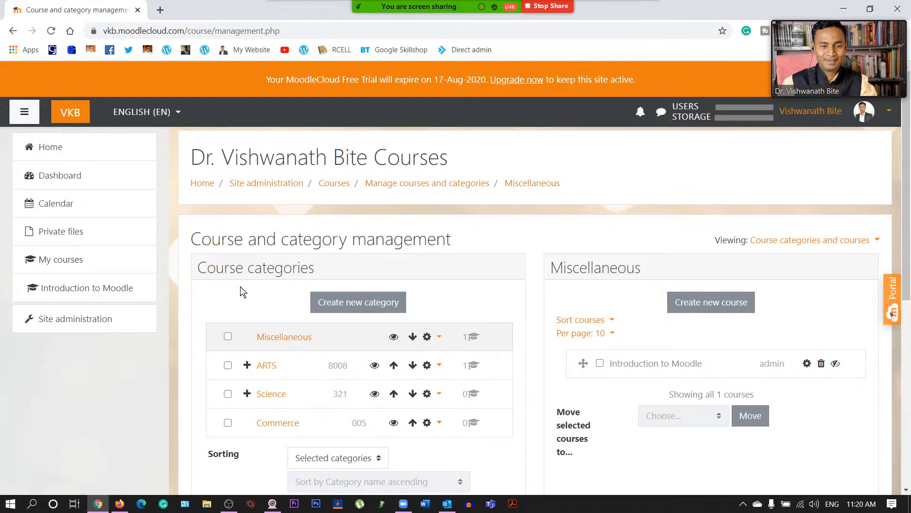
{"action": "left_click", "coordinate": [62, 320]}
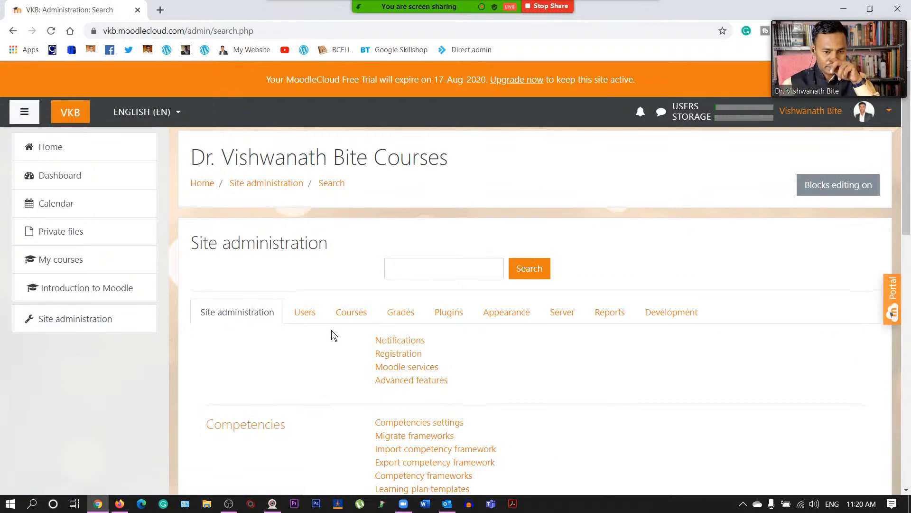
{"action": "left_click", "coordinate": [350, 314]}
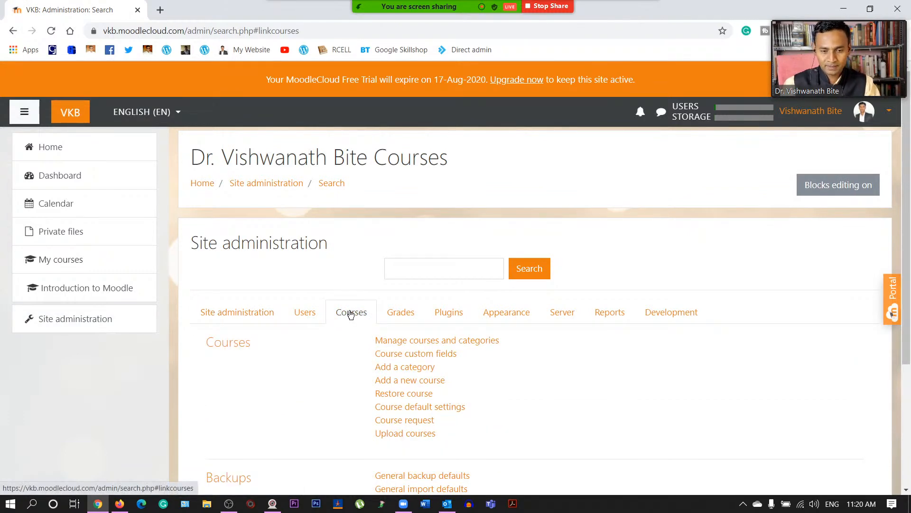
{"action": "left_click", "coordinate": [435, 340]}
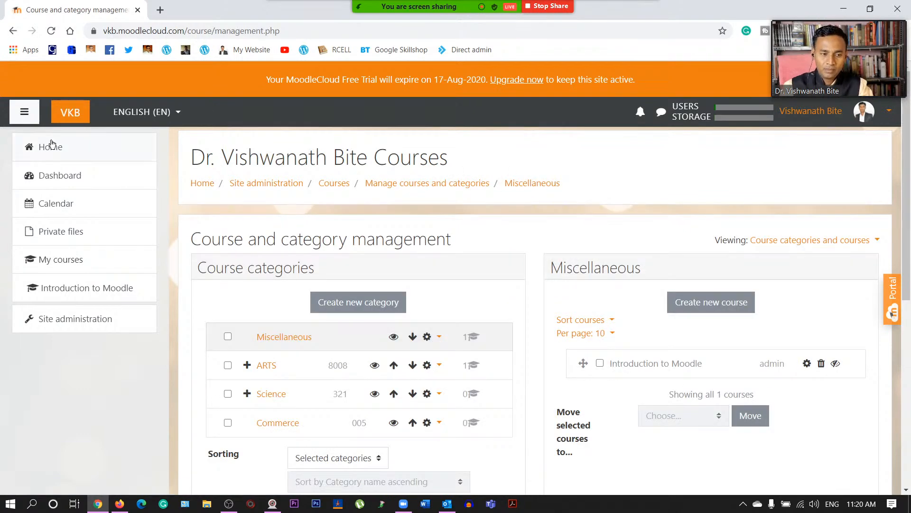
{"action": "left_click", "coordinate": [13, 30]}
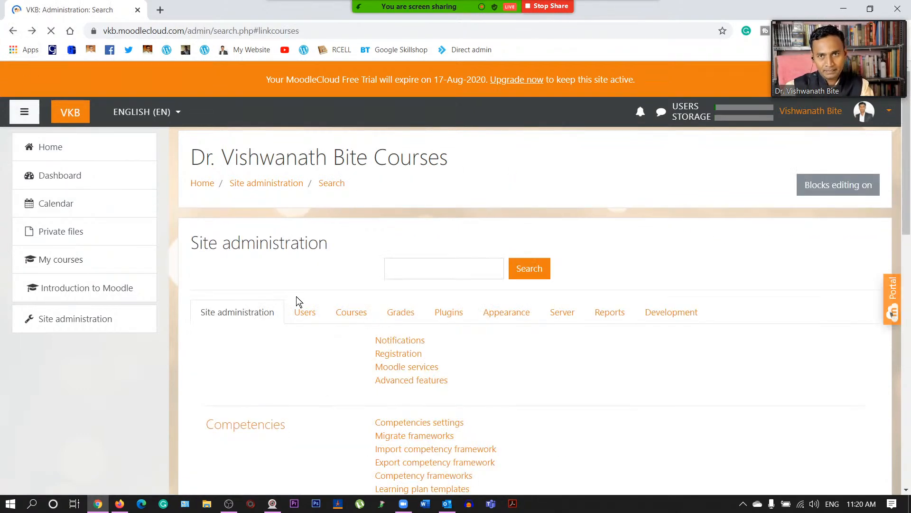
{"action": "scroll", "coordinate": [442, 330], "scroll_direction": "down", "scroll_amount": 3}
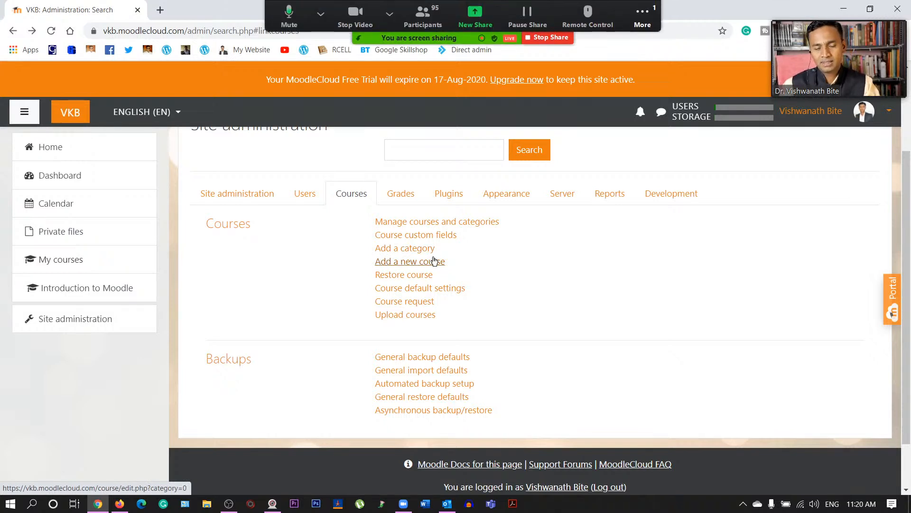
{"action": "left_click", "coordinate": [421, 227]}
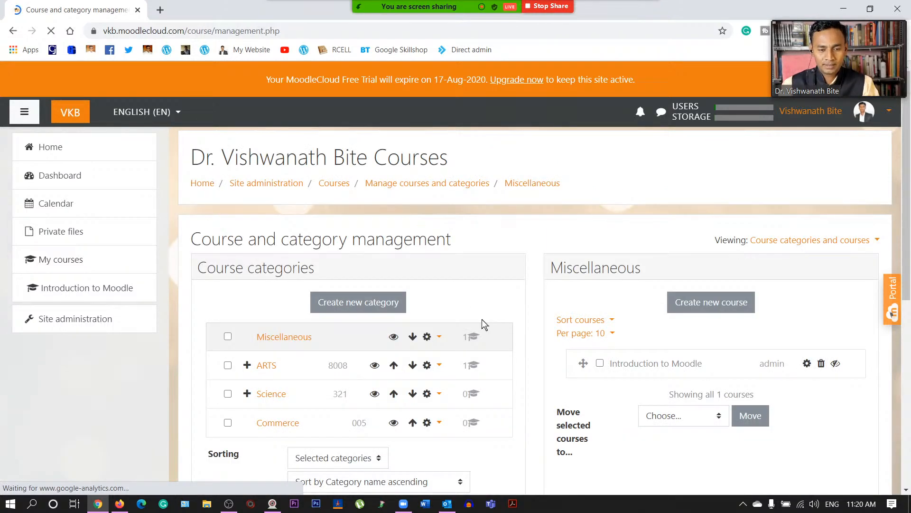
{"action": "scroll", "coordinate": [482, 320], "scroll_direction": "down", "scroll_amount": 2}
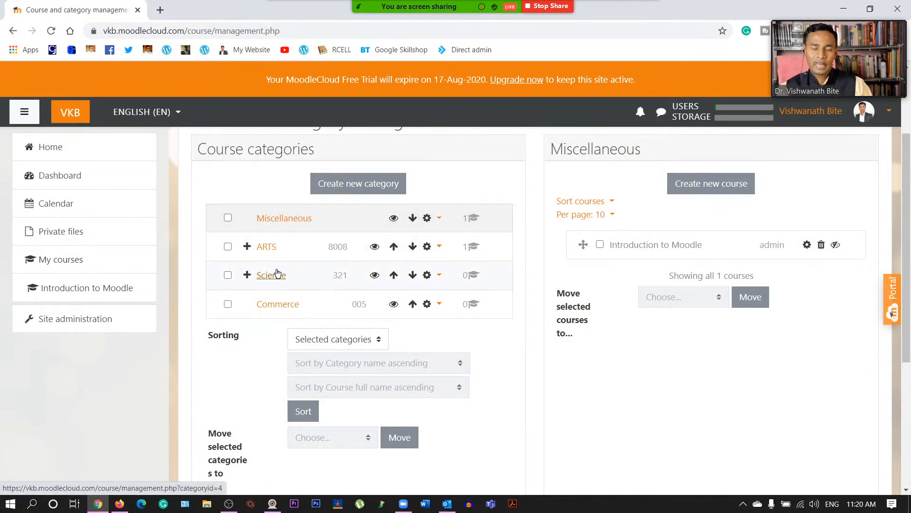
- Start a new top-level category named Humanities with ID number 1234
{"action": "left_click", "coordinate": [359, 185]}
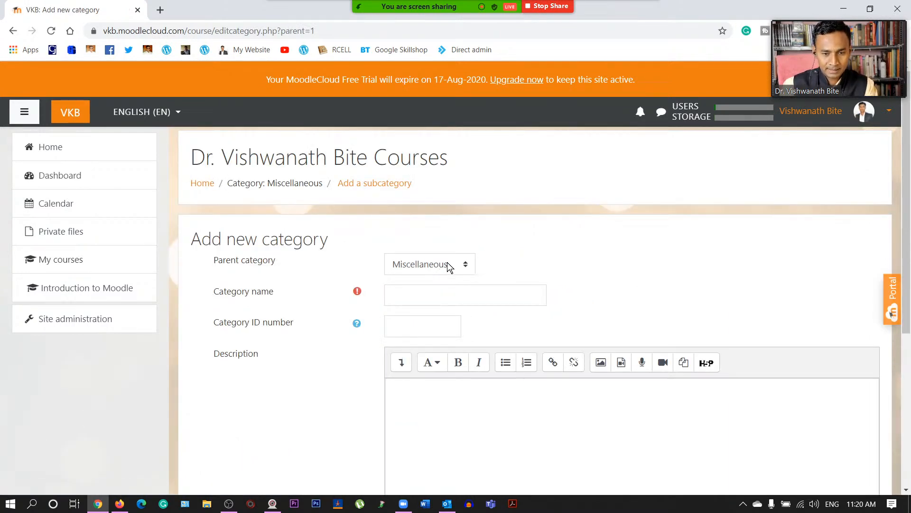
{"action": "left_click", "coordinate": [446, 265]}
{"action": "left_click", "coordinate": [437, 281]}
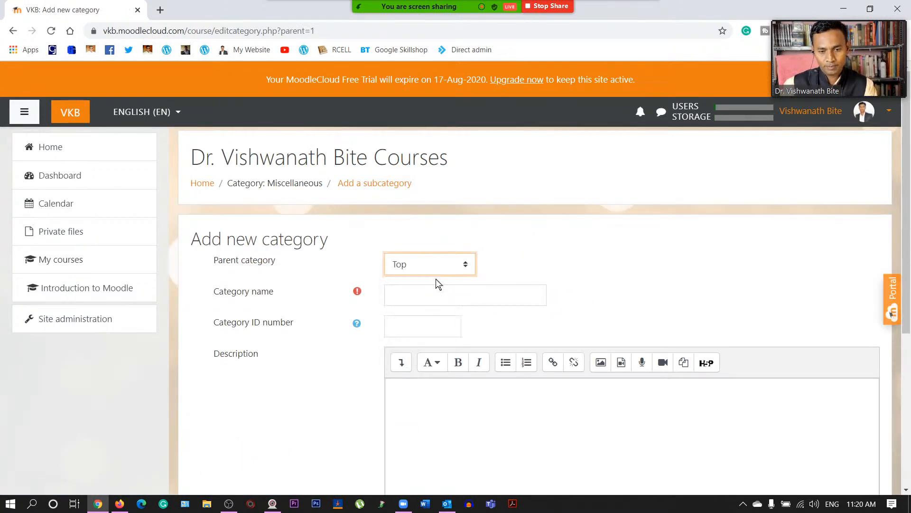
{"action": "key", "text": "Tab"}
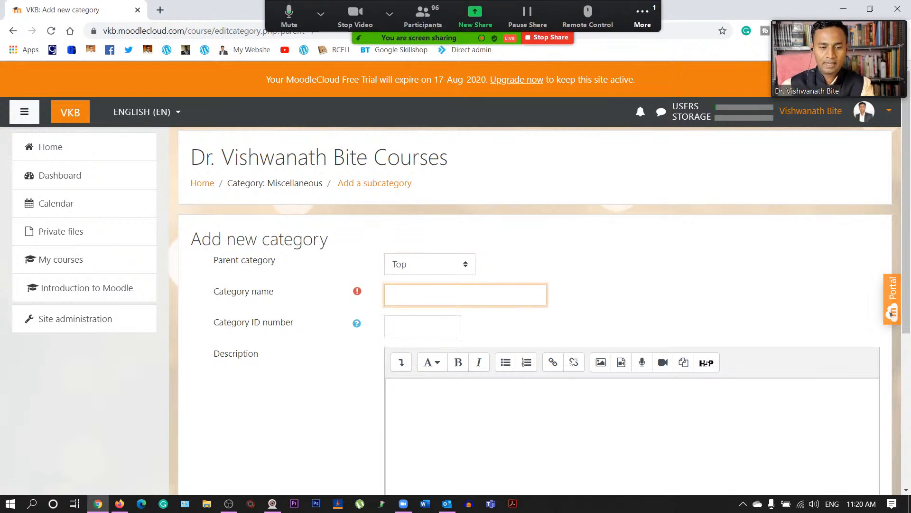
{"action": "type", "text": "Hum"}
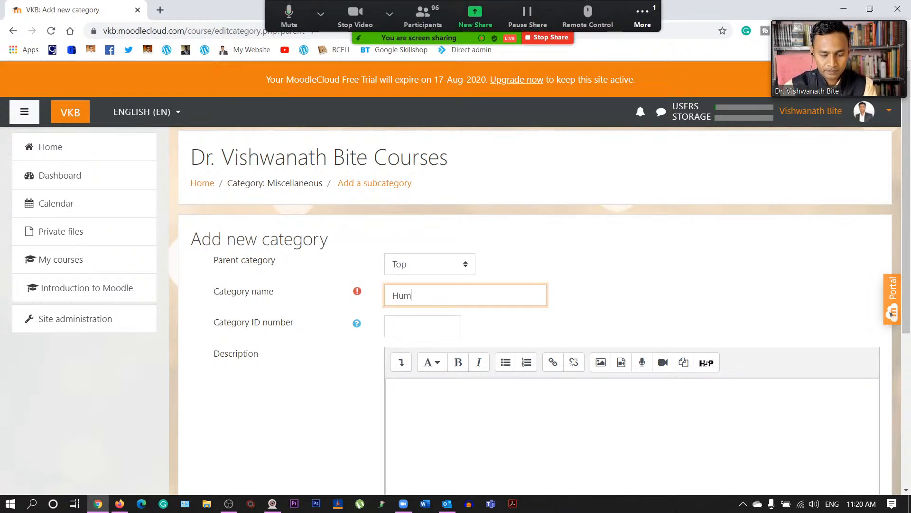
{"action": "type", "text": "anities"}
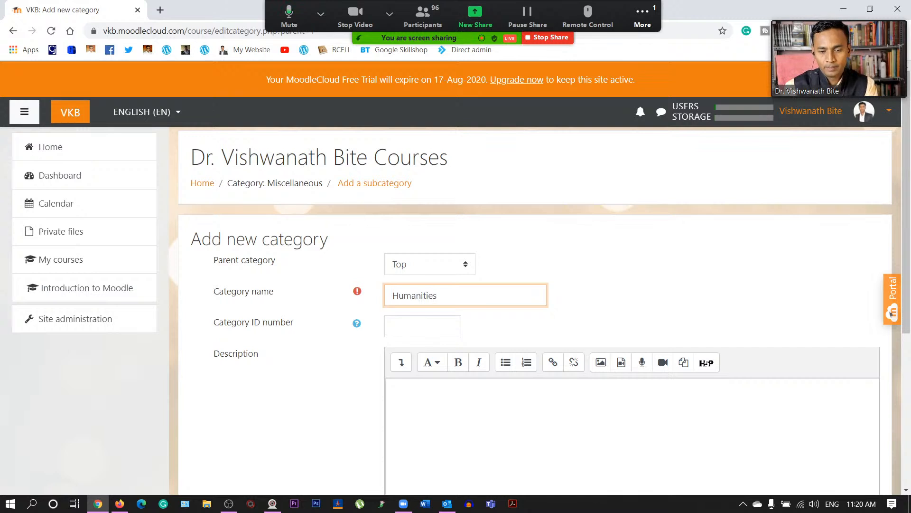
{"action": "key", "text": "Tab"}
{"action": "key", "text": "Tab"}
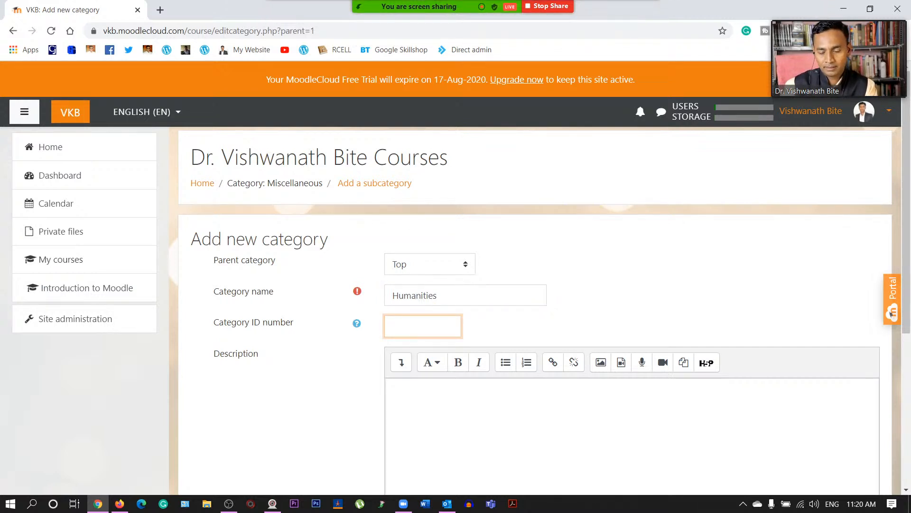
{"action": "type", "text": "965"}
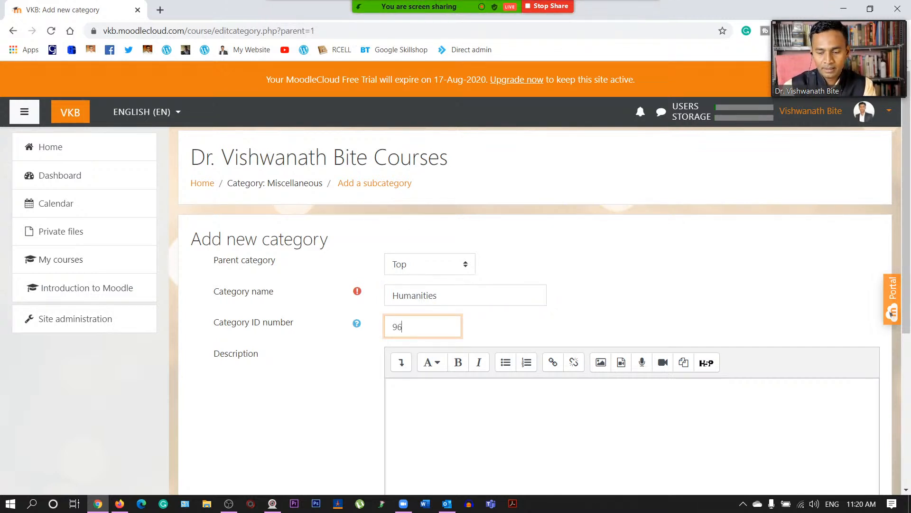
{"action": "key", "text": "BackSpace"}
{"action": "key", "text": "BackSpace"}
{"action": "key", "text": "BackSpace"}
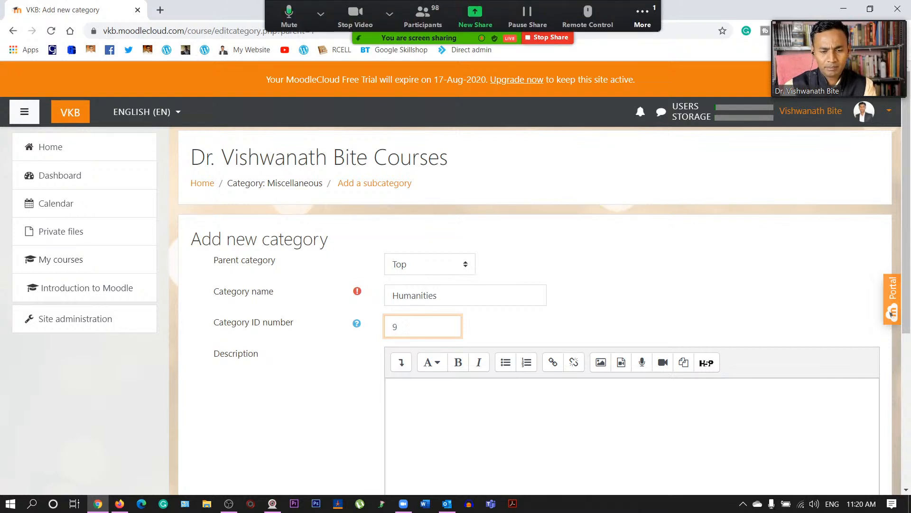
{"action": "type", "text": "1234"}
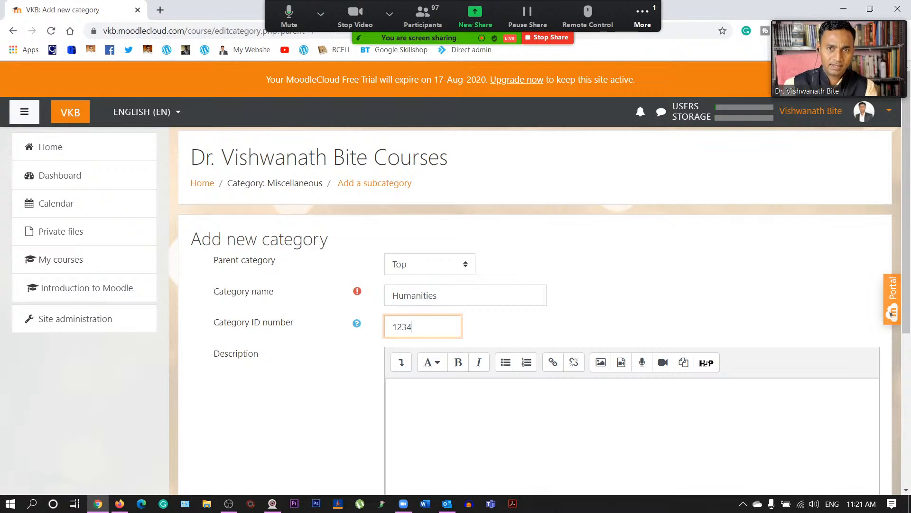
- Describe it as 'All the courses of humanities will appear here' and create the category
{"action": "scroll", "coordinate": [540, 304], "scroll_direction": "down", "scroll_amount": 3}
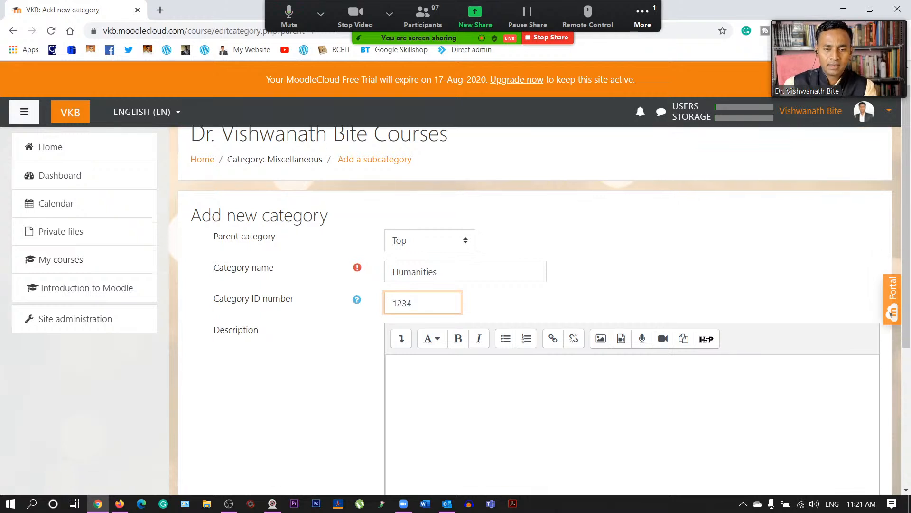
{"action": "left_click", "coordinate": [395, 270]}
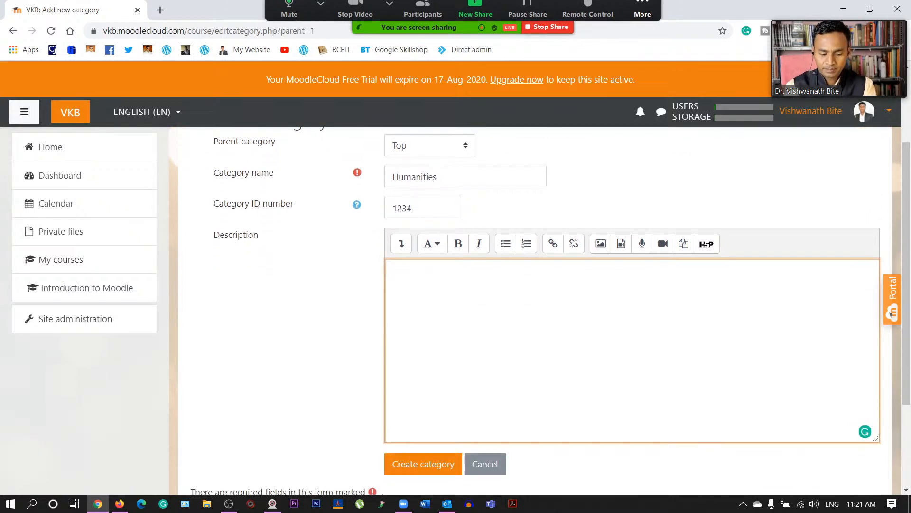
{"action": "type", "text": "alll"}
{"action": "key", "text": "BackSpace"}
{"action": "key", "text": "BackSpace"}
{"action": "key", "text": "BackSpace"}
{"action": "key", "text": "BackSpace"}
{"action": "type", "text": "All"}
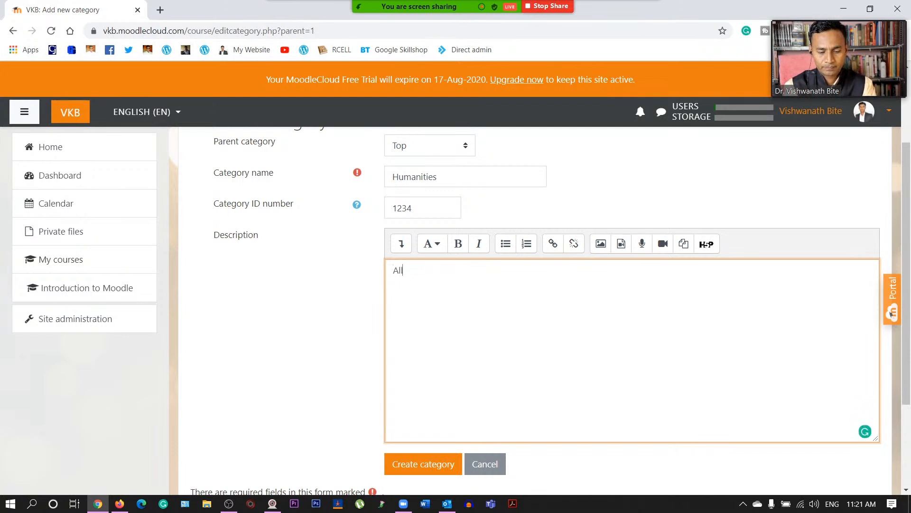
{"action": "type", "text": " the course"}
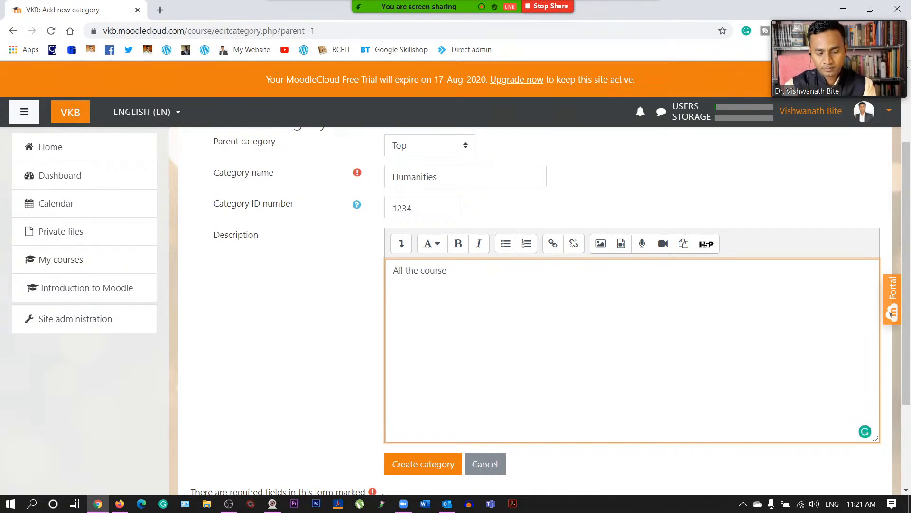
{"action": "type", "text": "s for"}
{"action": "key", "text": "BackSpace"}
{"action": "key", "text": "BackSpace"}
{"action": "key", "text": "BackSpace"}
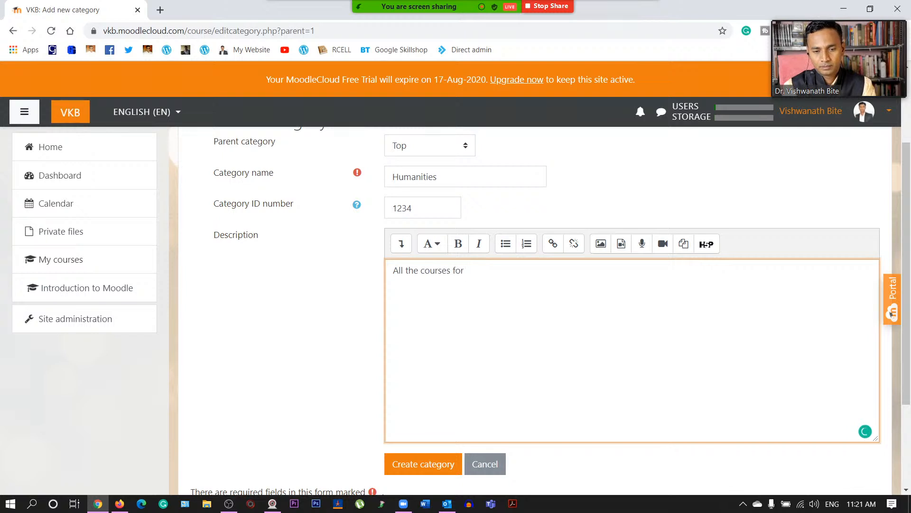
{"action": "type", "text": "of "}
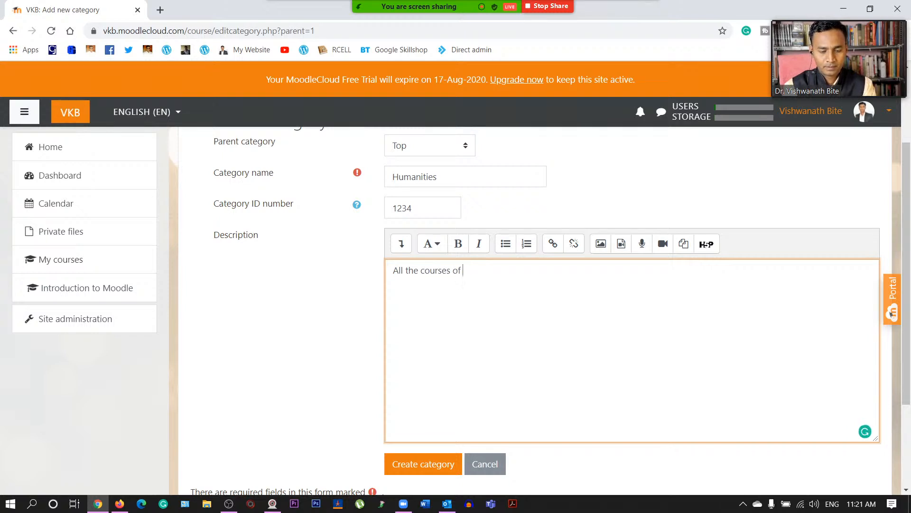
{"action": "type", "text": "humani"}
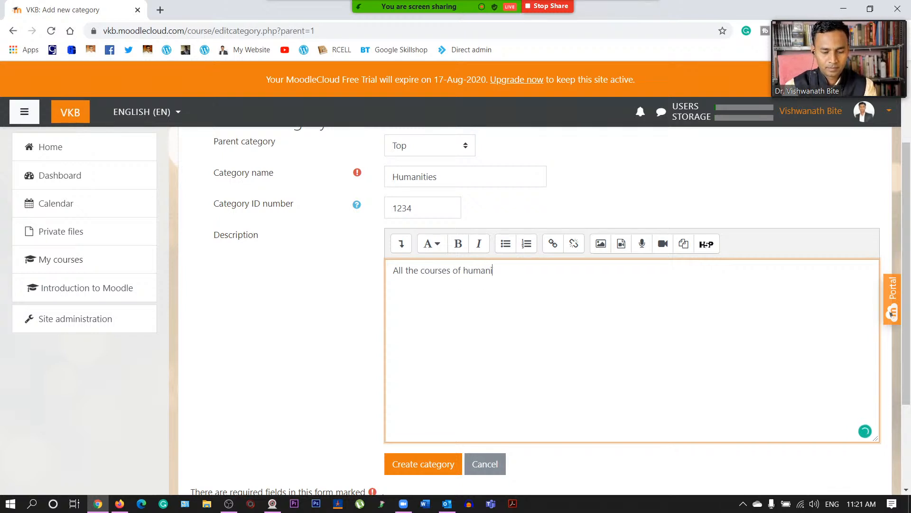
{"action": "type", "text": "ty will ap"}
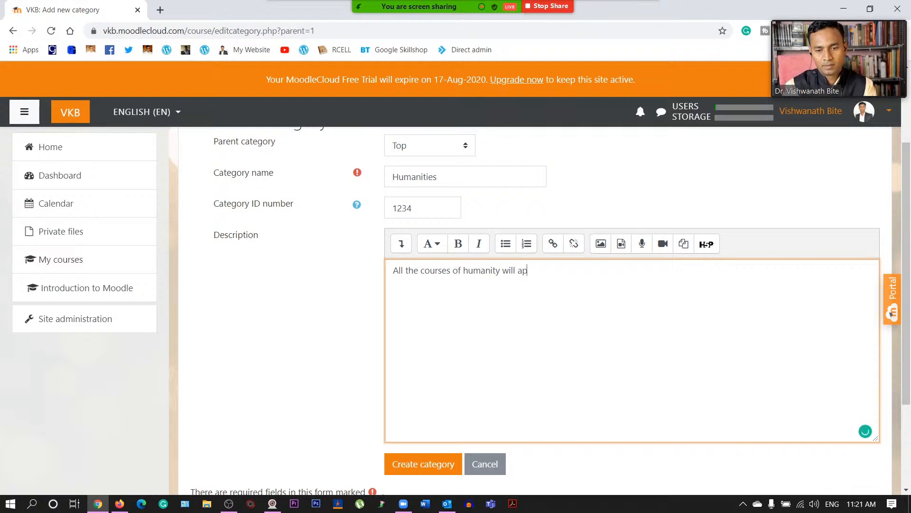
{"action": "type", "text": "pear here"}
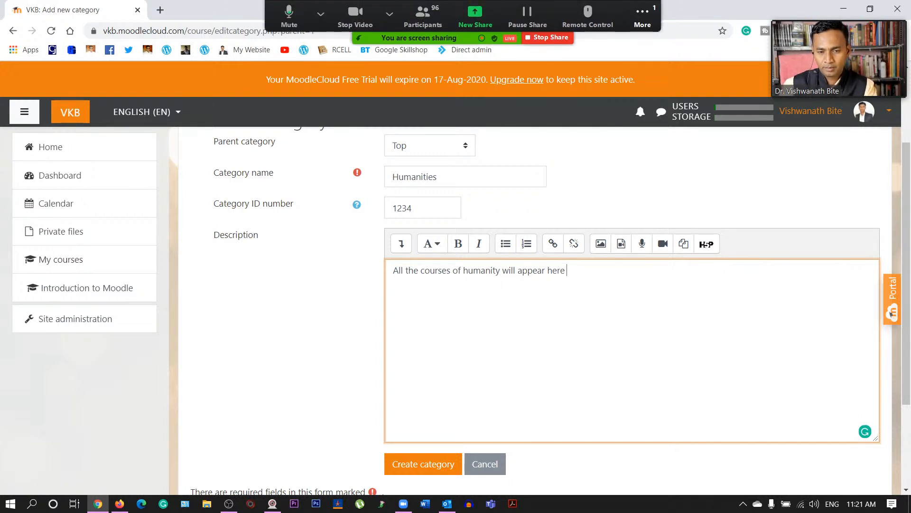
{"action": "key", "text": "BackSpace"}
{"action": "type", "text": "ies"}
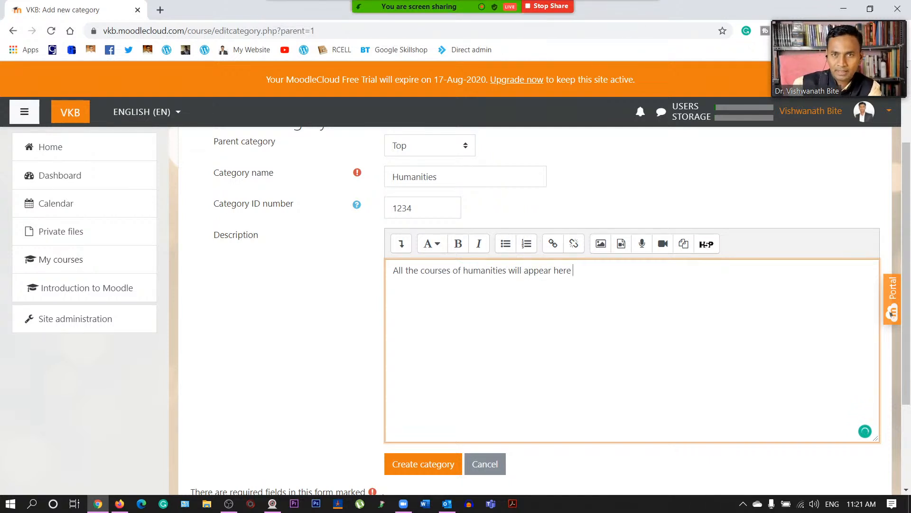
{"action": "scroll", "coordinate": [522, 308], "scroll_direction": "up", "scroll_amount": 1}
{"action": "scroll", "coordinate": [522, 308], "scroll_direction": "down", "scroll_amount": 3}
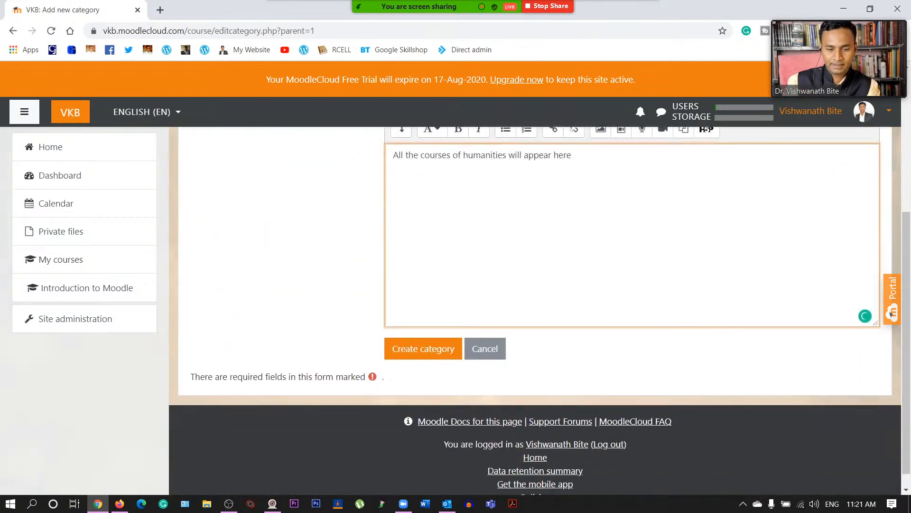
{"action": "left_click", "coordinate": [437, 346]}
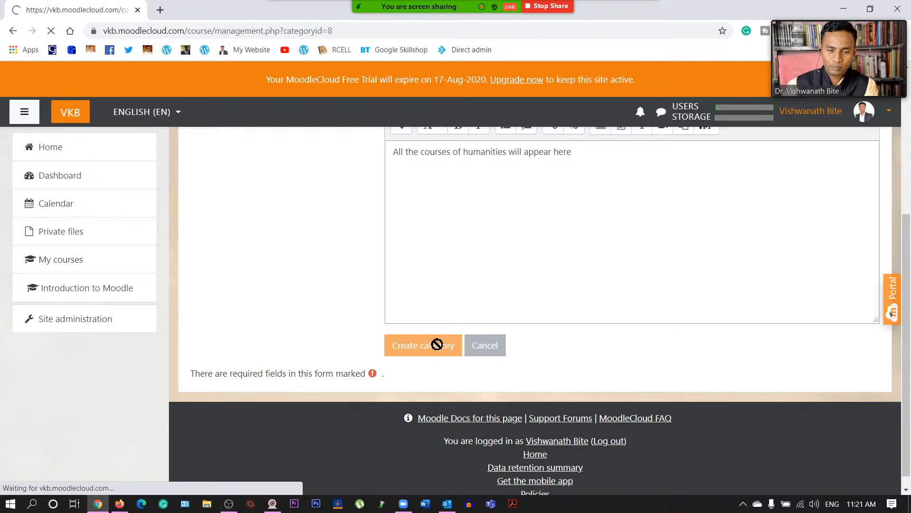
- Open the new Humanities category, which holds no courses yet
{"action": "scroll", "coordinate": [437, 344], "scroll_direction": "down", "scroll_amount": 2}
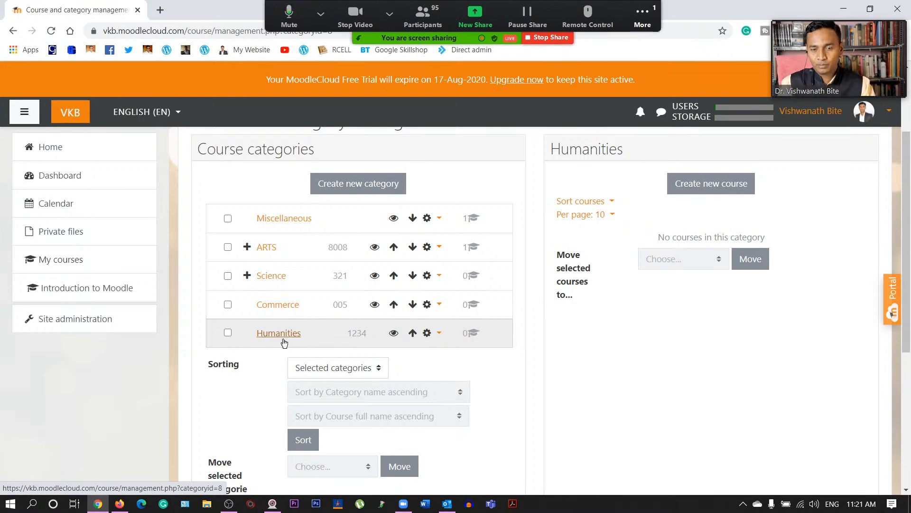
{"action": "left_click", "coordinate": [265, 332]}
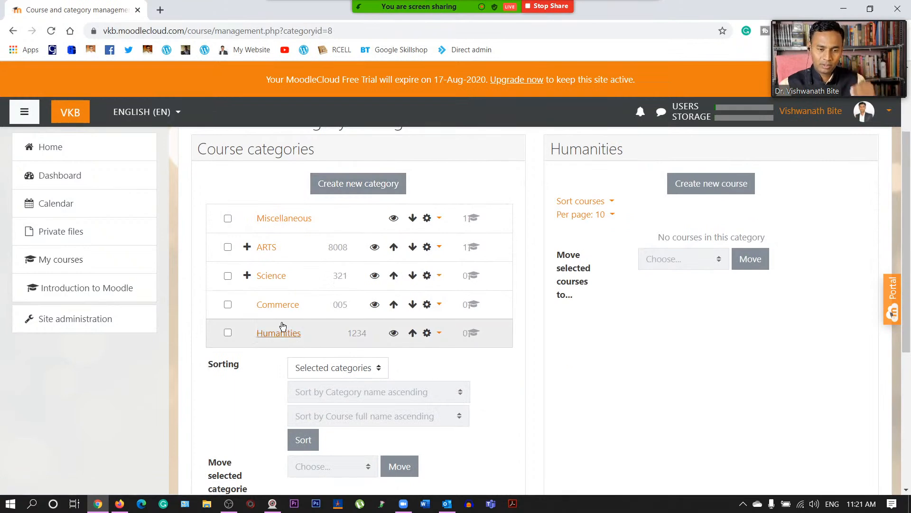
- Add a category named Law inside Humanities with ID number 9423 and create it
{"action": "left_click", "coordinate": [353, 185]}
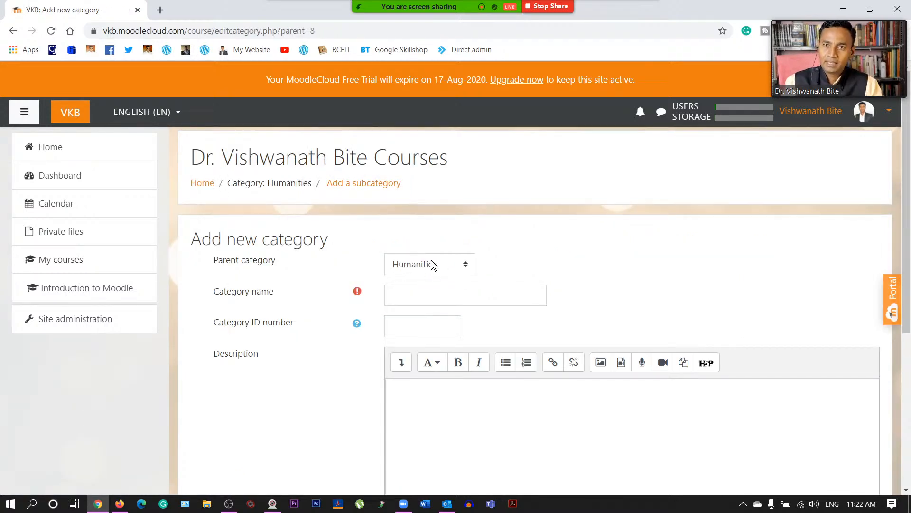
{"action": "left_click", "coordinate": [431, 295]}
{"action": "type", "text": "Law"}
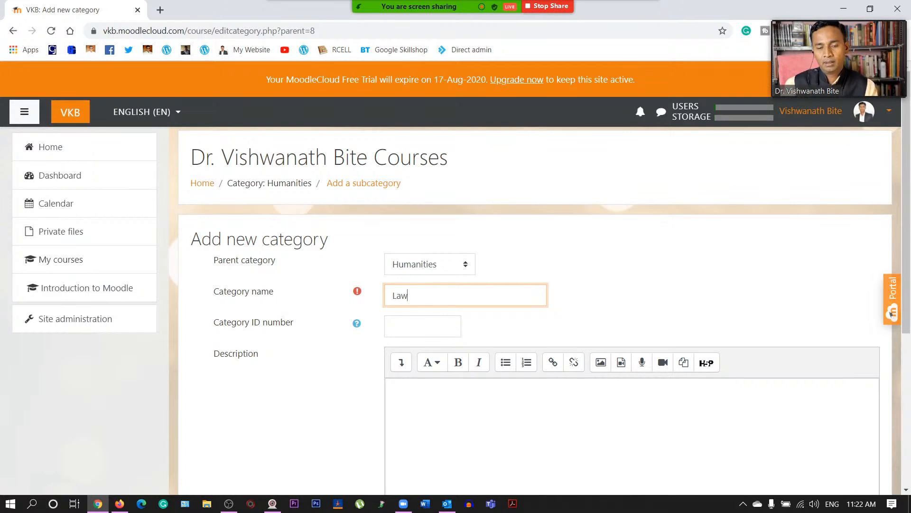
{"action": "left_click", "coordinate": [621, 271]}
{"action": "left_click", "coordinate": [422, 326]}
{"action": "type", "text": "12345"}
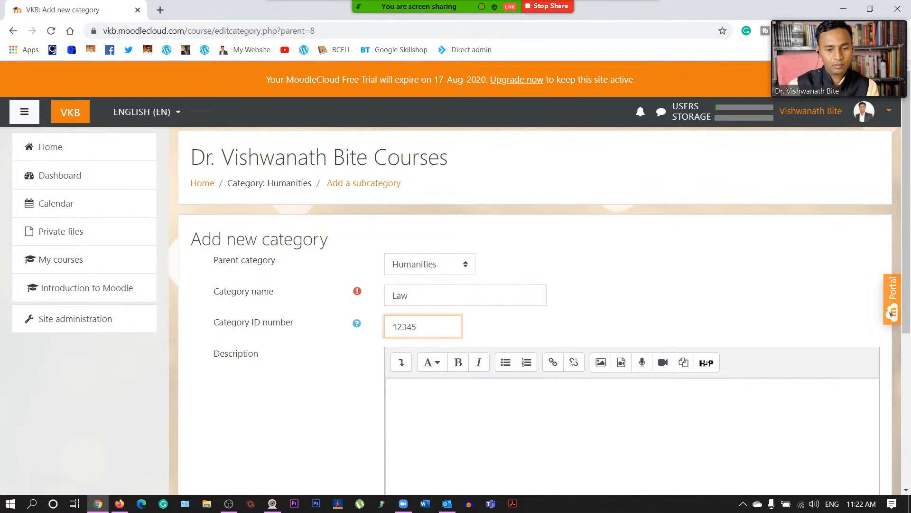
{"action": "key", "text": "BackSpace"}
{"action": "key", "text": "BackSpace"}
{"action": "key", "text": "BackSpace"}
{"action": "key", "text": "BackSpace"}
{"action": "key", "text": "BackSpace"}
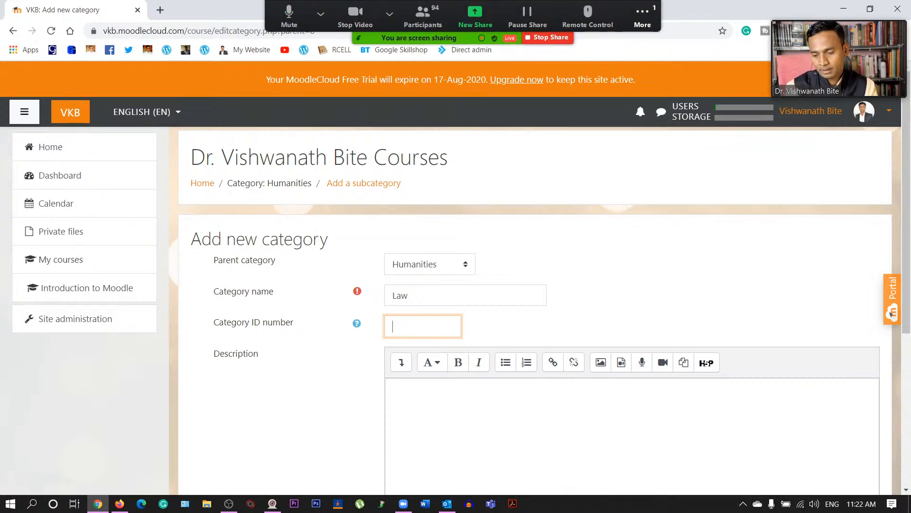
{"action": "type", "text": "9423"}
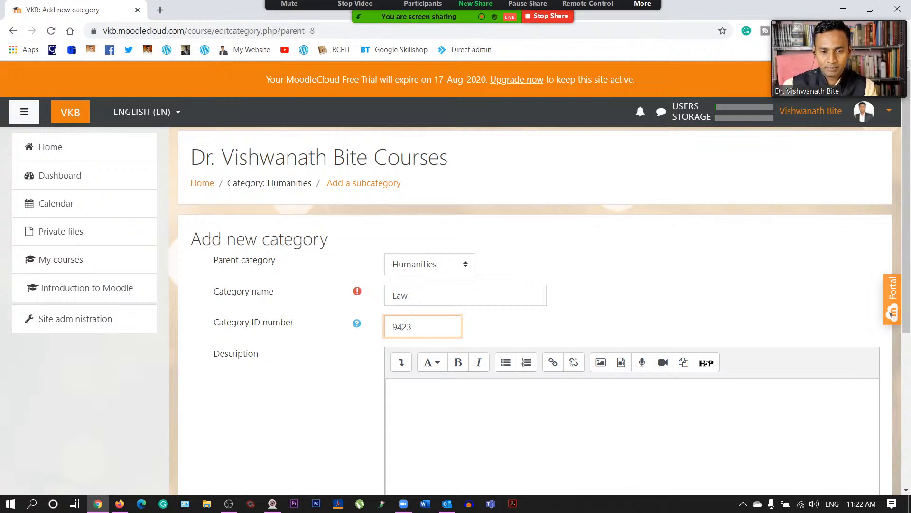
{"action": "scroll", "coordinate": [535, 309], "scroll_direction": "down", "scroll_amount": 3}
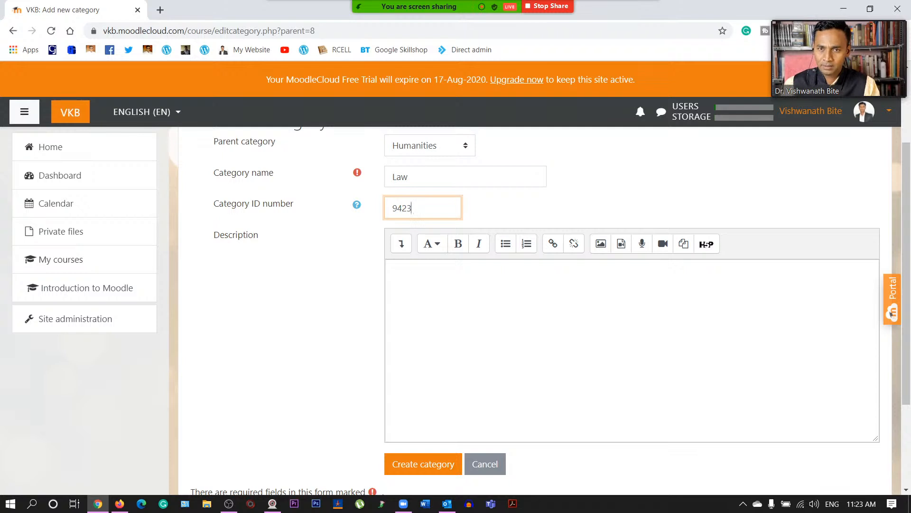
{"action": "scroll", "coordinate": [416, 404], "scroll_direction": "down", "scroll_amount": 2}
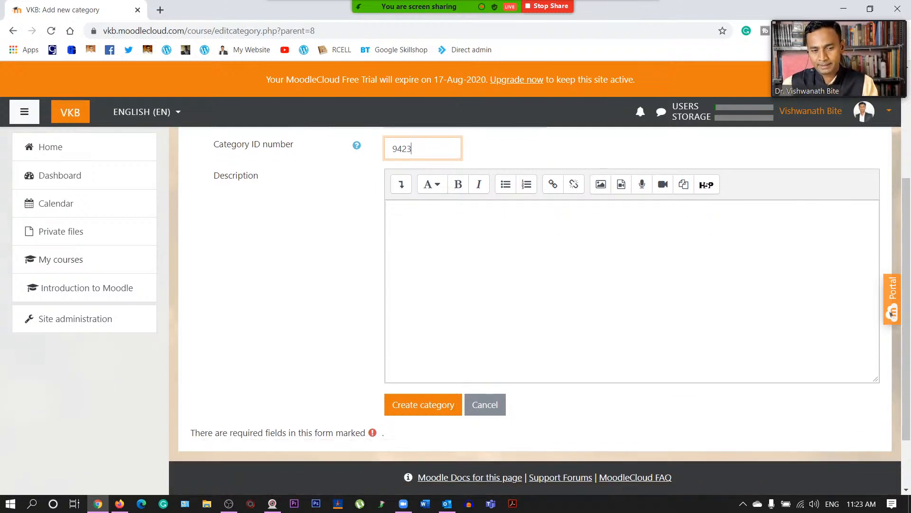
{"action": "left_click", "coordinate": [424, 403]}
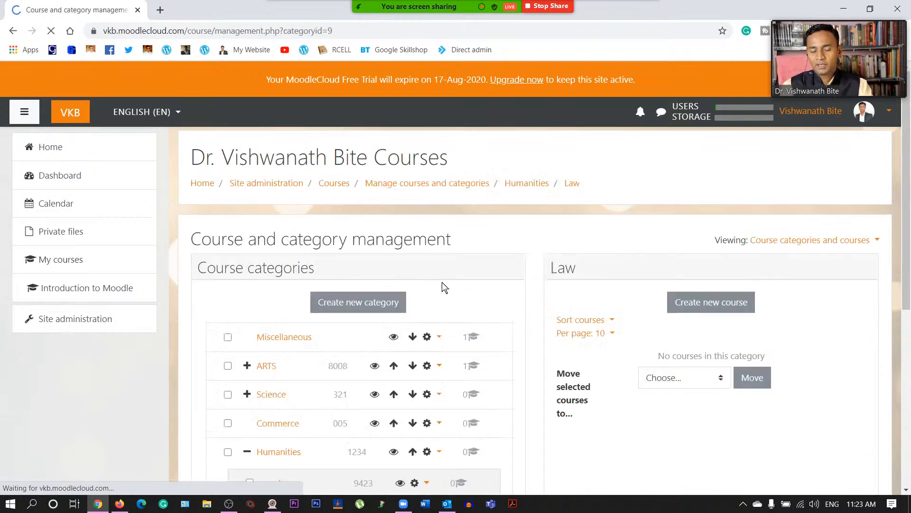
- Zoom in to locate Law under Humanities, restore normal size, and open Law
{"action": "scroll", "coordinate": [286, 349], "scroll_direction": "down", "scroll_amount": 3}
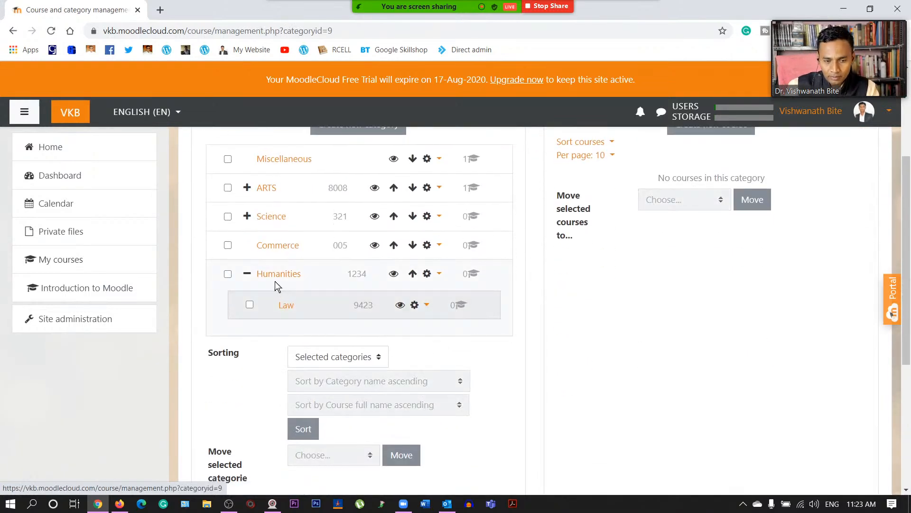
{"action": "key", "text": "ctrl+plus"}
{"action": "key", "text": "ctrl+plus"}
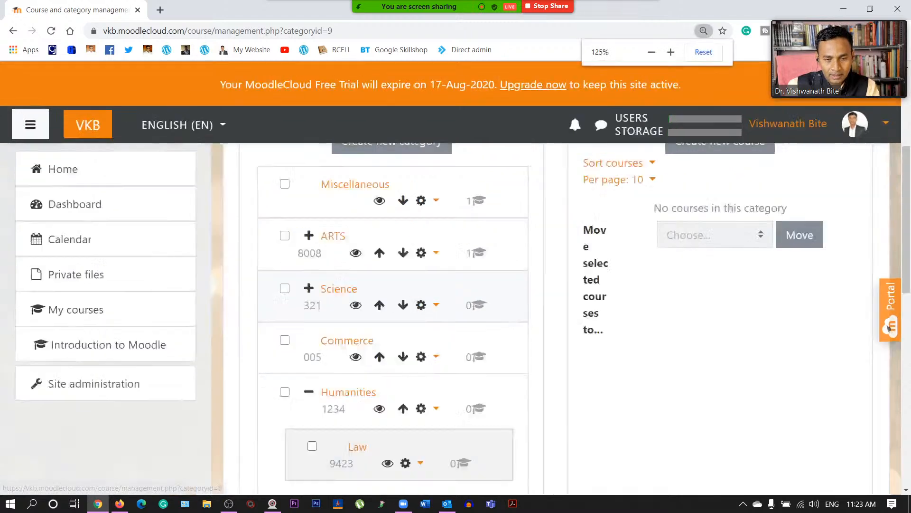
{"action": "scroll", "coordinate": [401, 331], "scroll_direction": "down", "scroll_amount": 4}
{"action": "scroll", "coordinate": [413, 334], "scroll_direction": "down", "scroll_amount": 2}
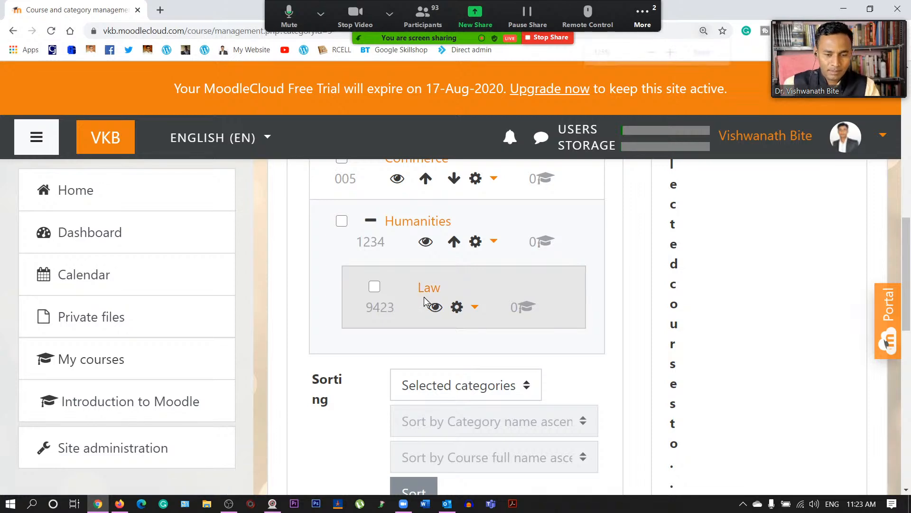
{"action": "key", "text": "ctrl+minus"}
{"action": "key", "text": "ctrl+minus"}
{"action": "scroll", "coordinate": [528, 292], "scroll_direction": "up", "scroll_amount": 7}
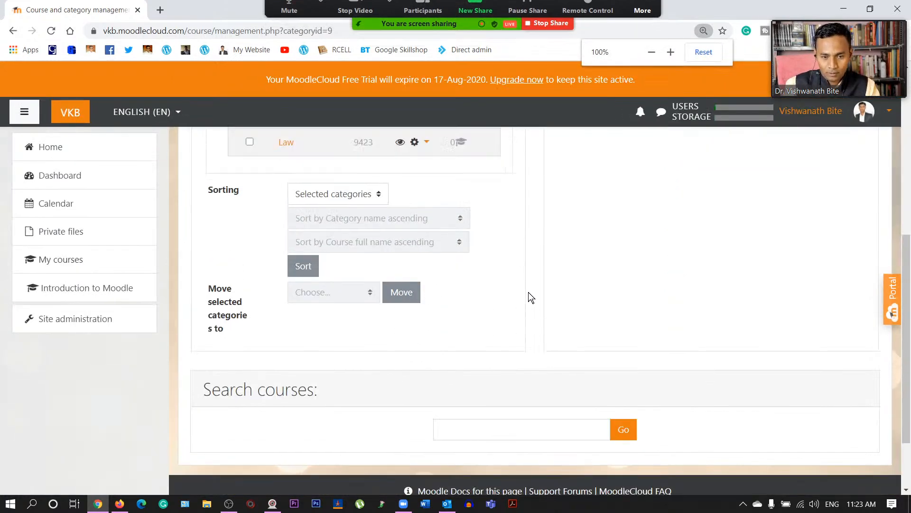
{"action": "scroll", "coordinate": [562, 382], "scroll_direction": "down", "scroll_amount": 3}
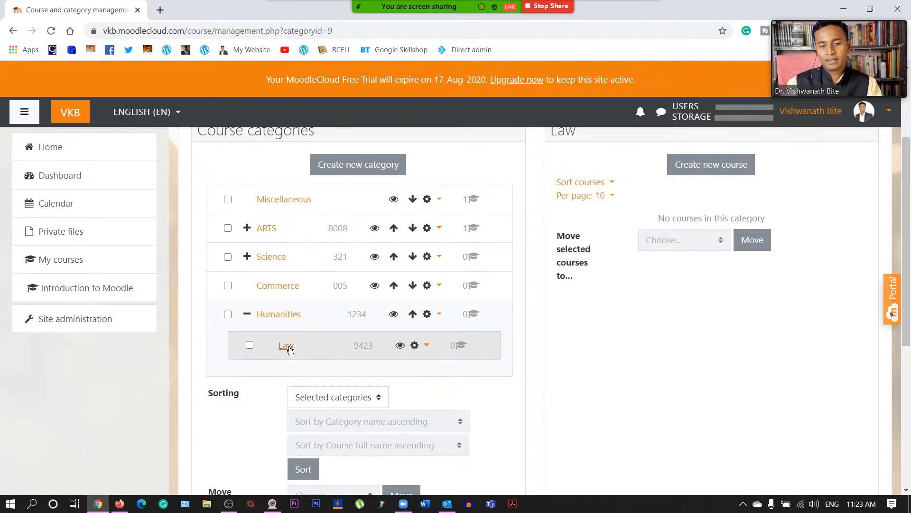
{"action": "left_click", "coordinate": [286, 345]}
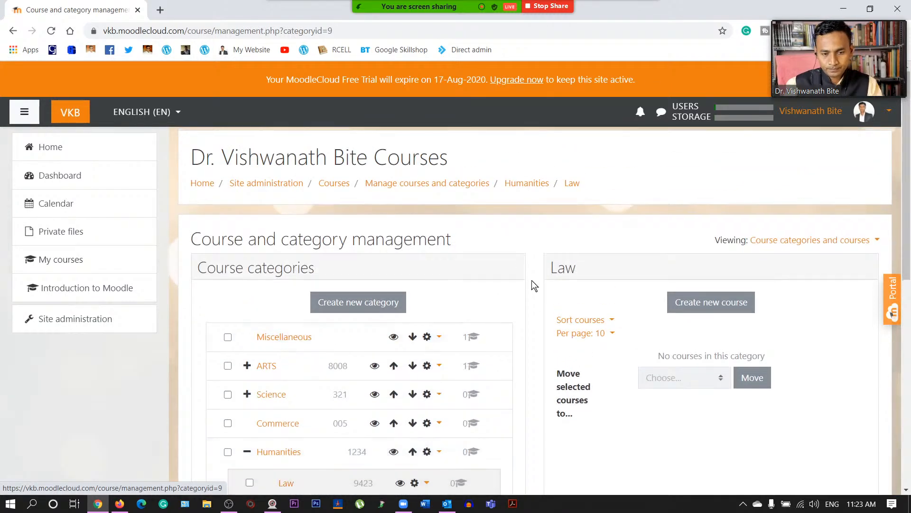
{"action": "scroll", "coordinate": [309, 315], "scroll_direction": "down", "scroll_amount": 2}
- Under Science, fill a new category form with name Chemistry and ID number 5235, then submit
{"action": "left_click", "coordinate": [264, 279]}
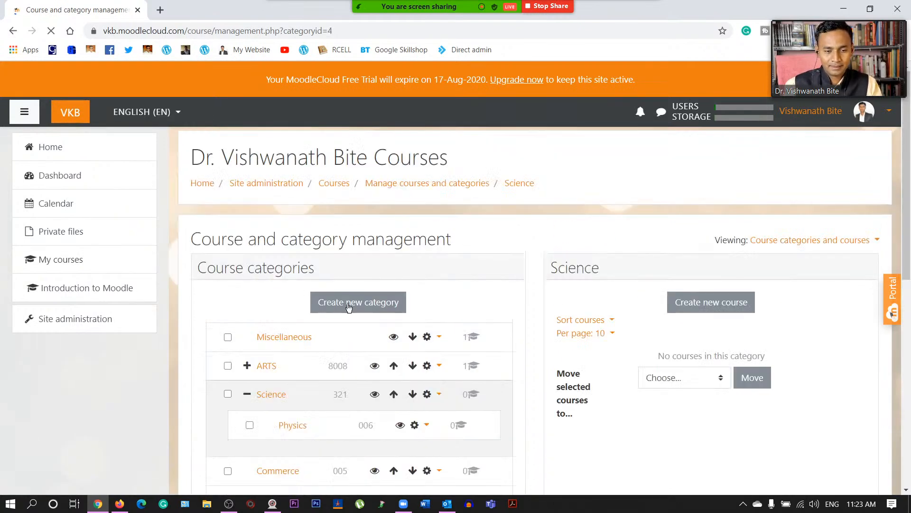
{"action": "scroll", "coordinate": [283, 308], "scroll_direction": "down", "scroll_amount": 2}
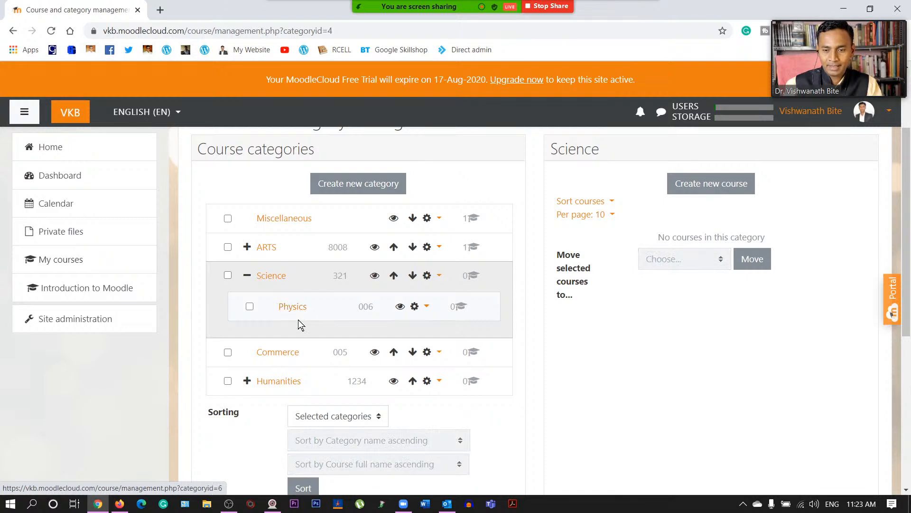
{"action": "left_click", "coordinate": [366, 186]}
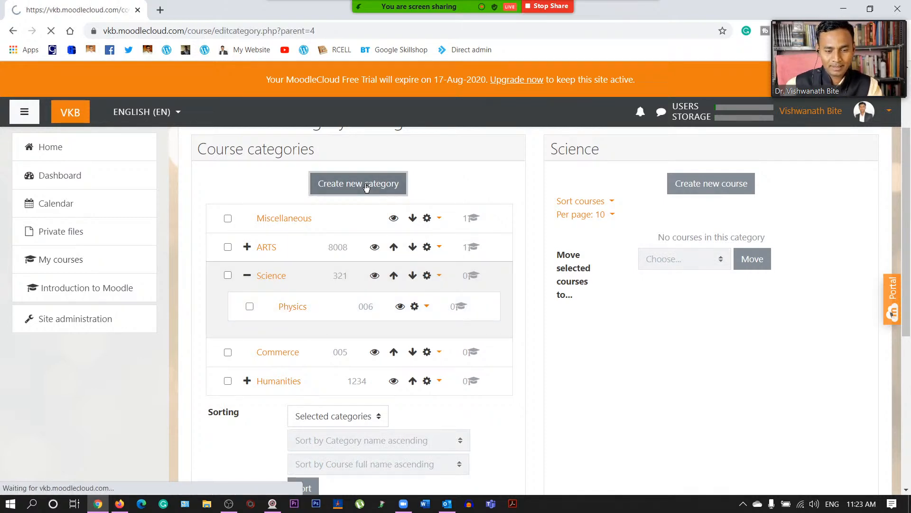
{"action": "left_click", "coordinate": [428, 295]}
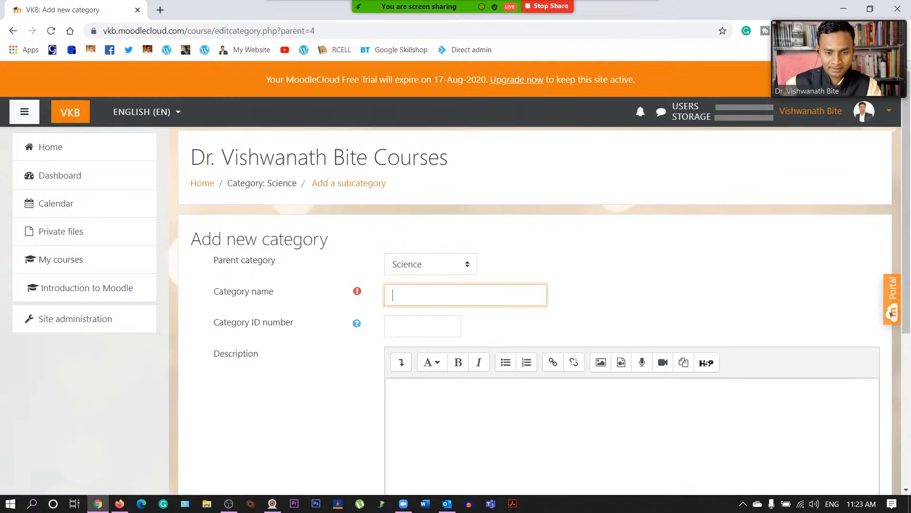
{"action": "type", "text": "Chemi"}
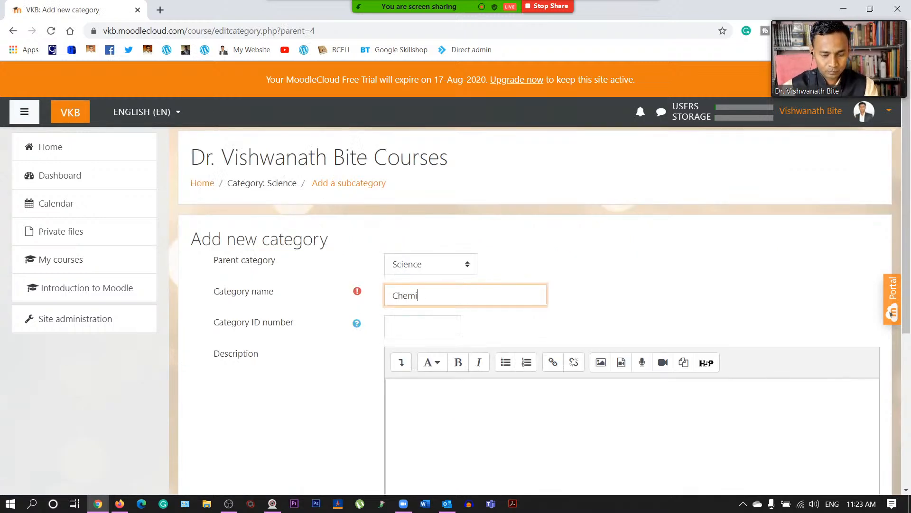
{"action": "type", "text": "stry"}
{"action": "key", "text": "Tab"}
{"action": "type", "text": "52"}
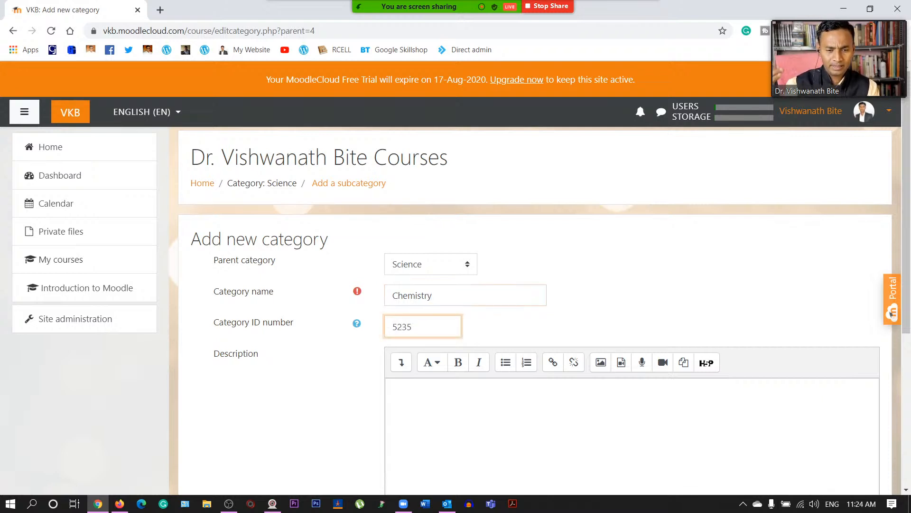
{"action": "left_click", "coordinate": [393, 401]}
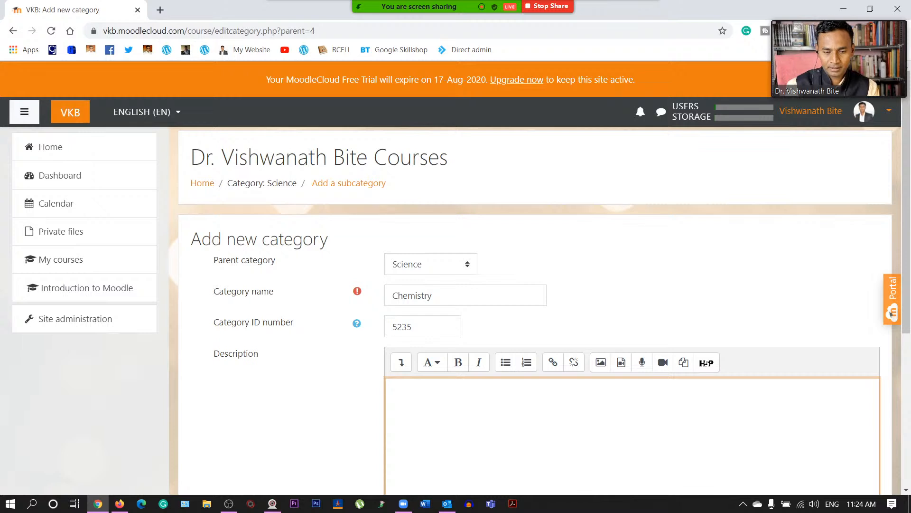
{"action": "scroll", "coordinate": [427, 403], "scroll_direction": "down", "scroll_amount": 5}
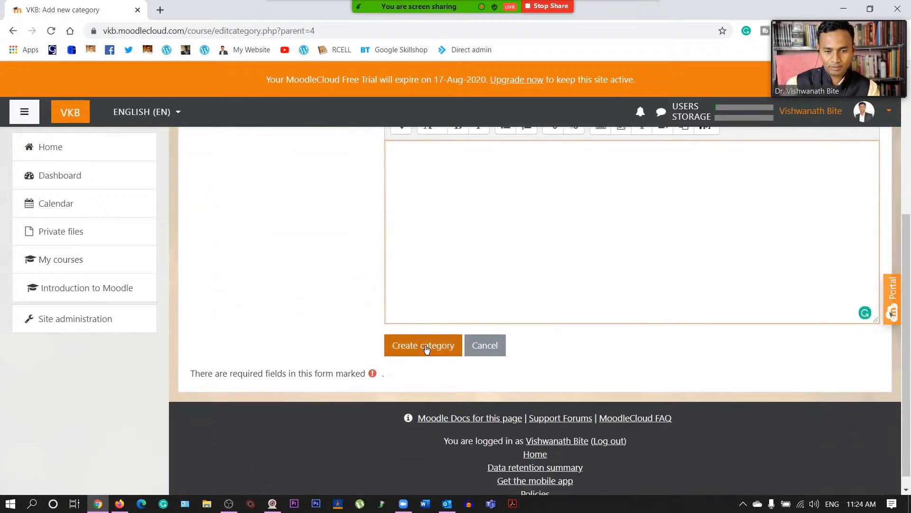
{"action": "left_click", "coordinate": [425, 346]}
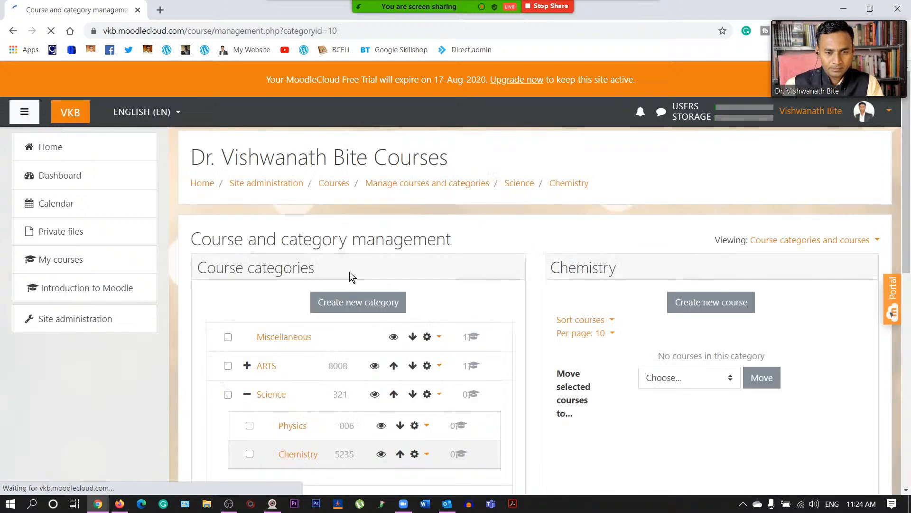
- Collapse Science, expand Humanities, and open its empty Law subcategory
{"action": "scroll", "coordinate": [391, 285], "scroll_direction": "down", "scroll_amount": 3}
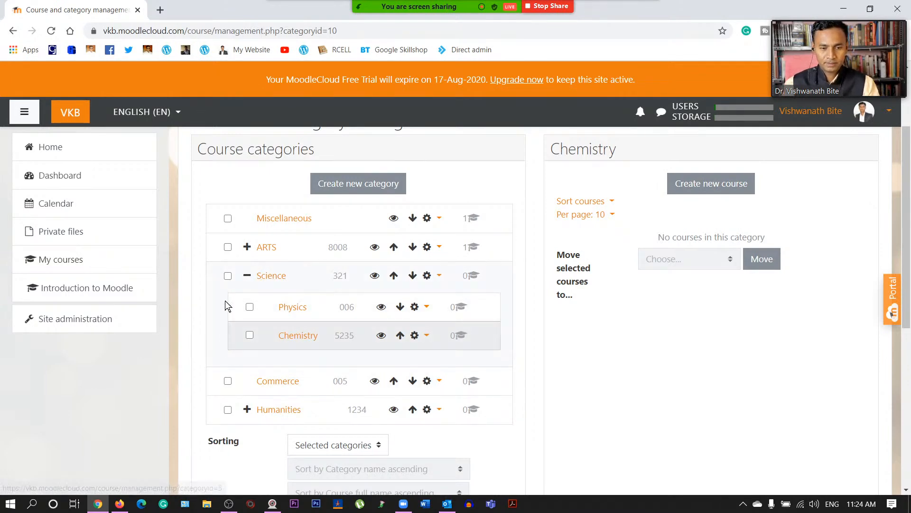
{"action": "left_click", "coordinate": [248, 276]}
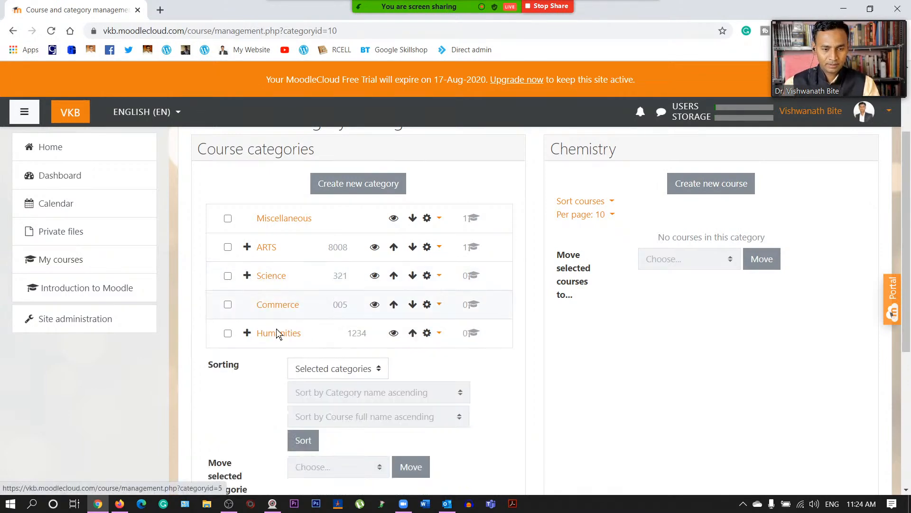
{"action": "left_click", "coordinate": [251, 337]}
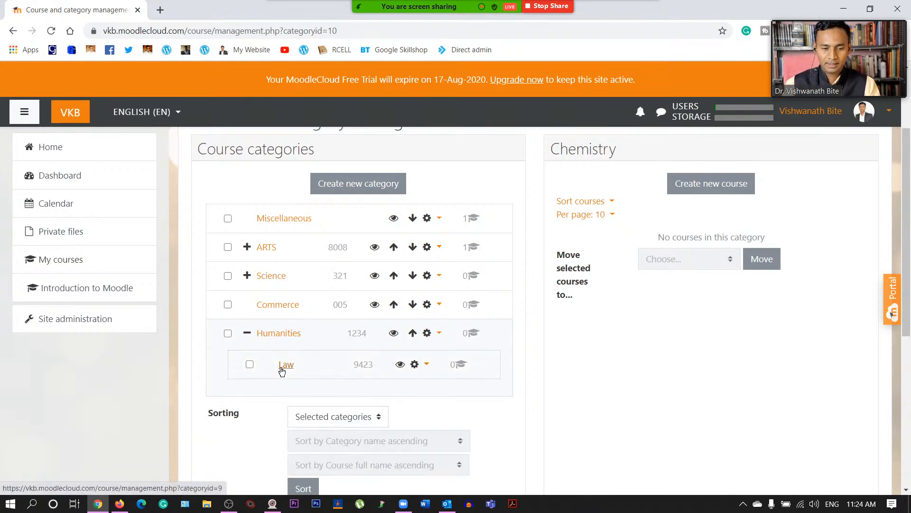
{"action": "left_click", "coordinate": [286, 365]}
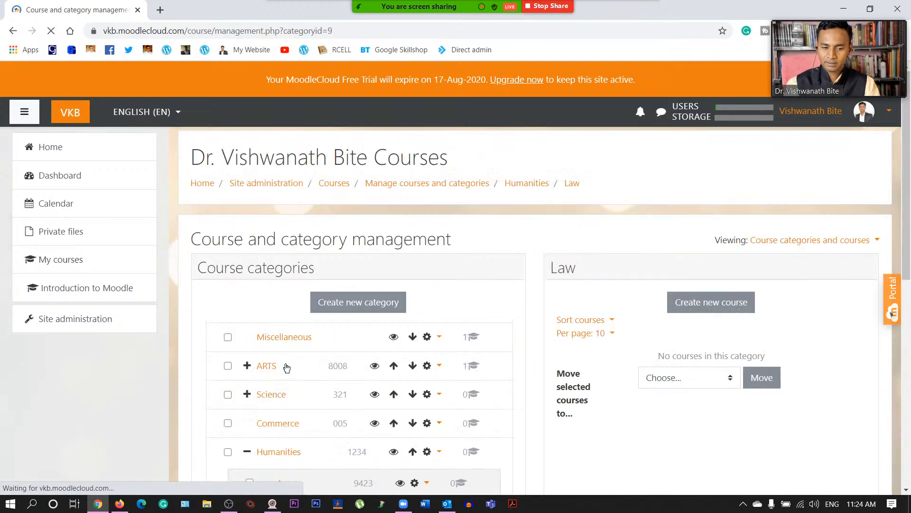
- Open the Add a new course form in Humanities / Law and select the Course full name field
{"action": "left_click", "coordinate": [704, 301]}
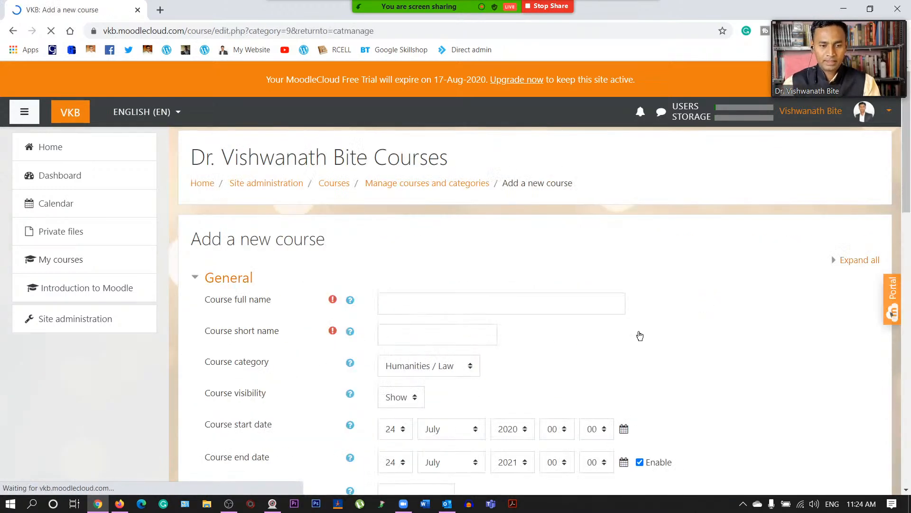
{"action": "scroll", "coordinate": [454, 263], "scroll_direction": "down", "scroll_amount": 1}
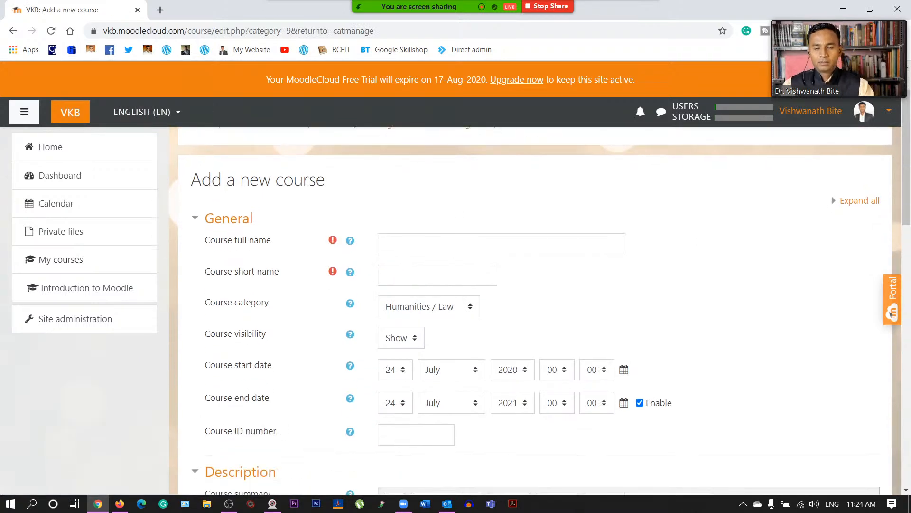
{"action": "scroll", "coordinate": [650, 273], "scroll_direction": "down", "scroll_amount": 3}
{"action": "scroll", "coordinate": [649, 275], "scroll_direction": "down", "scroll_amount": 10}
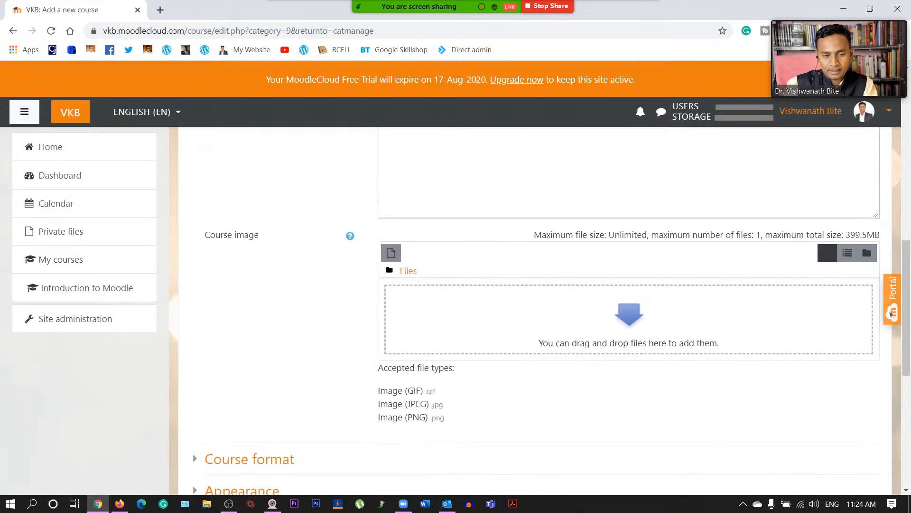
{"action": "scroll", "coordinate": [666, 262], "scroll_direction": "up", "scroll_amount": 13}
{"action": "scroll", "coordinate": [665, 261], "scroll_direction": "up", "scroll_amount": 2}
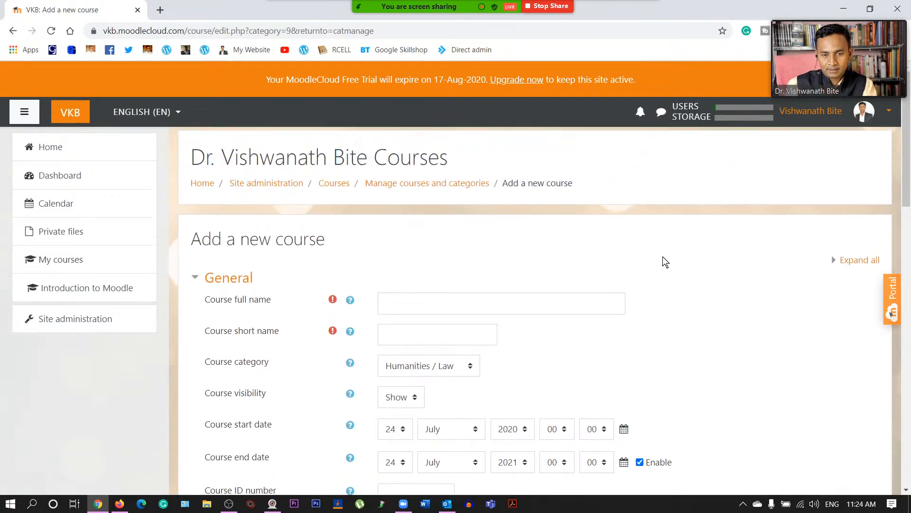
{"action": "left_click", "coordinate": [501, 303]}
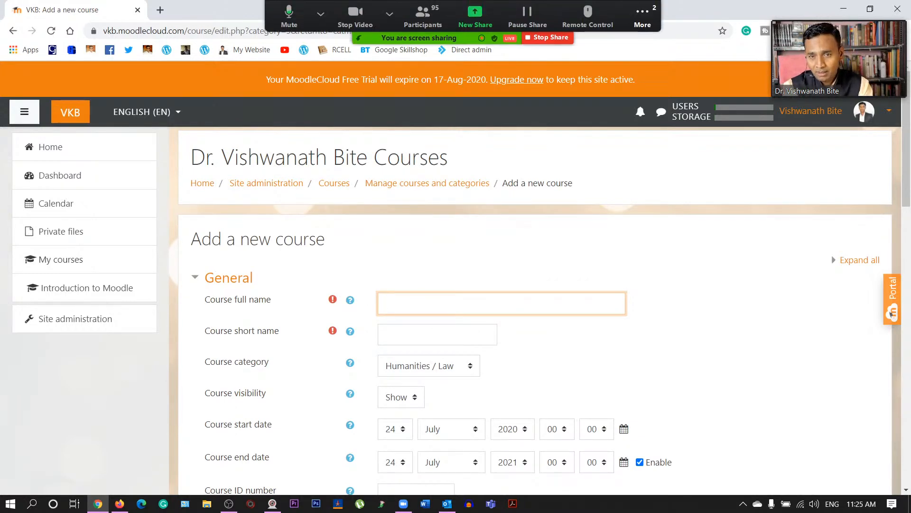
- Dismiss the Zoom group chat that popped up and return to Course full name
{"action": "left_click", "coordinate": [643, 16]}
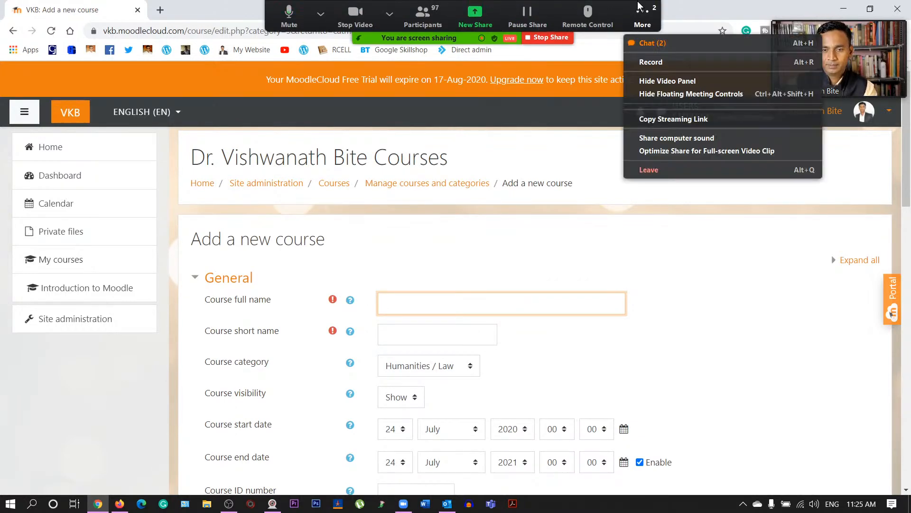
{"action": "left_click", "coordinate": [649, 43]}
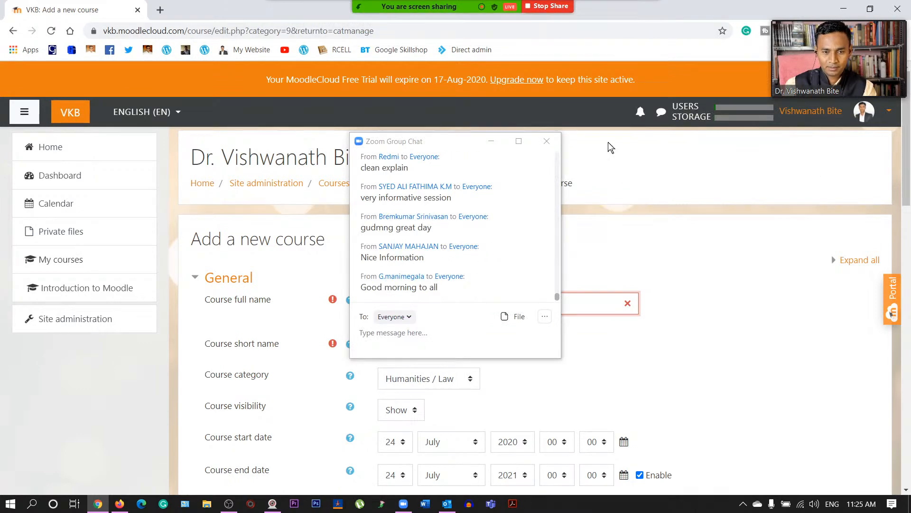
{"action": "left_click", "coordinate": [554, 142]}
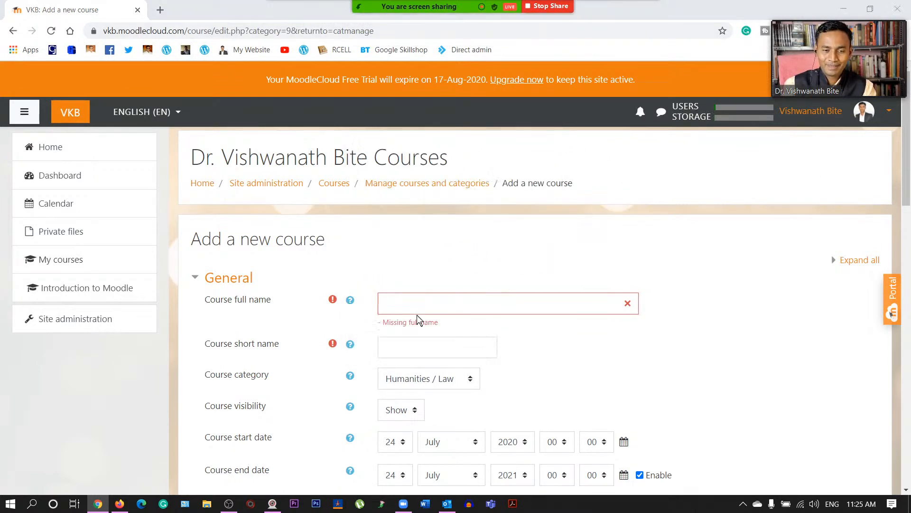
{"action": "left_click", "coordinate": [451, 298]}
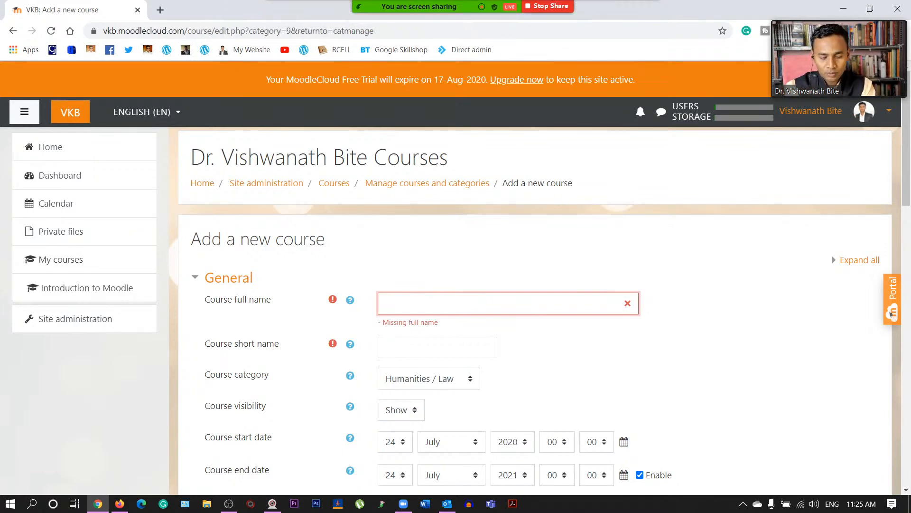
- Enter 'How to teach online' as the full name and 'HTO' as the short name
{"action": "type", "text": "How to teach online"}
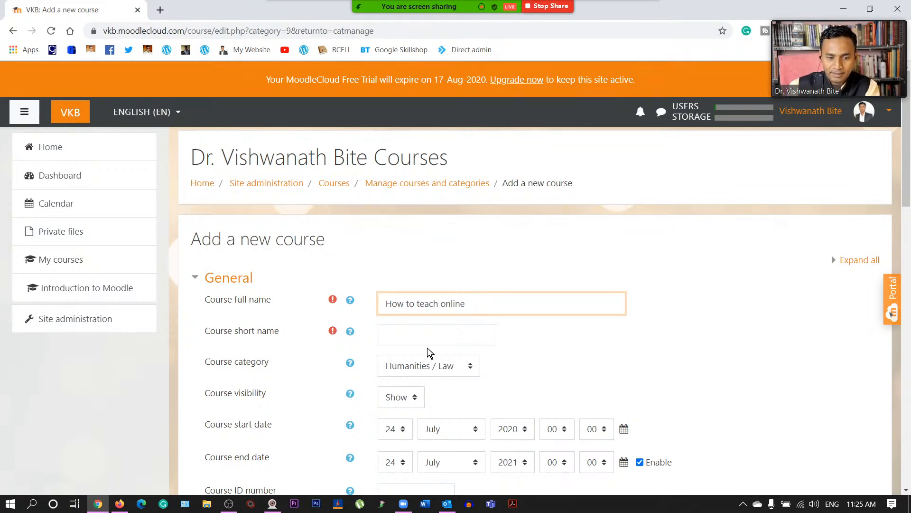
{"action": "left_click", "coordinate": [386, 335]}
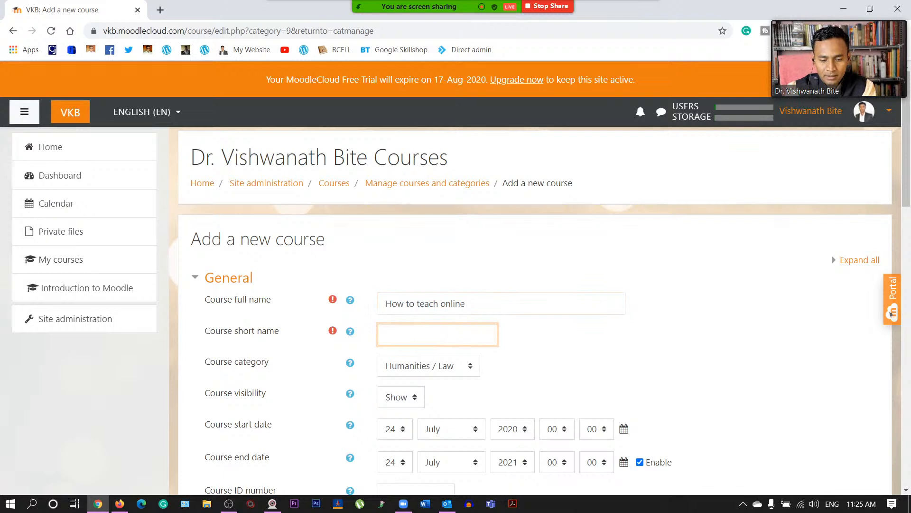
{"action": "type", "text": "t"}
{"action": "key", "text": "BackSpace"}
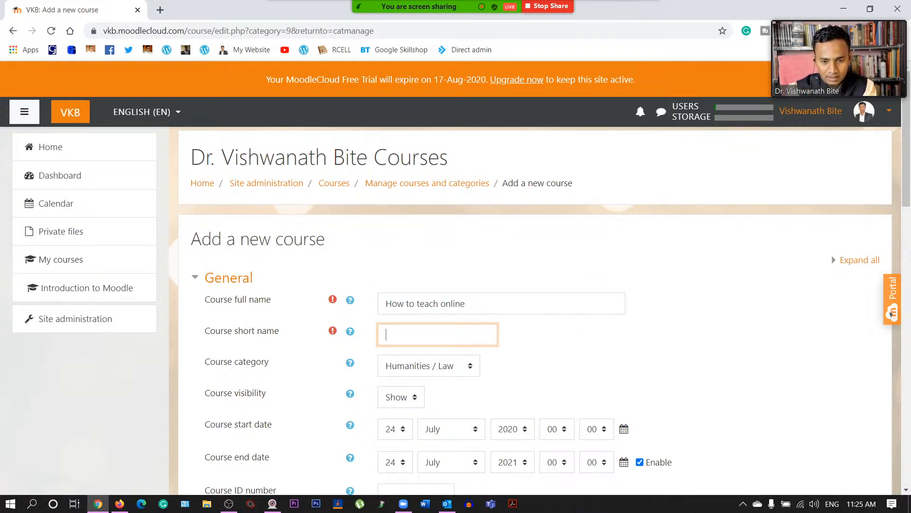
{"action": "type", "text": "HTO"}
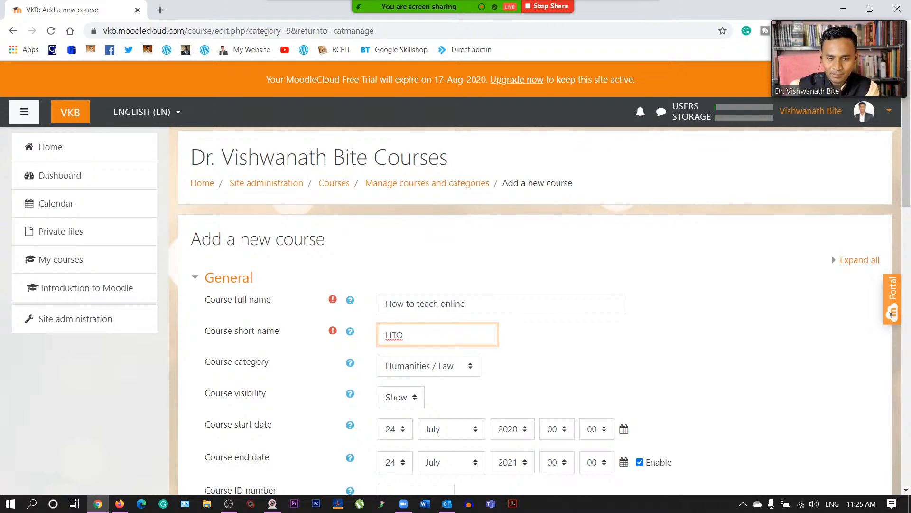
{"action": "left_click", "coordinate": [508, 338]}
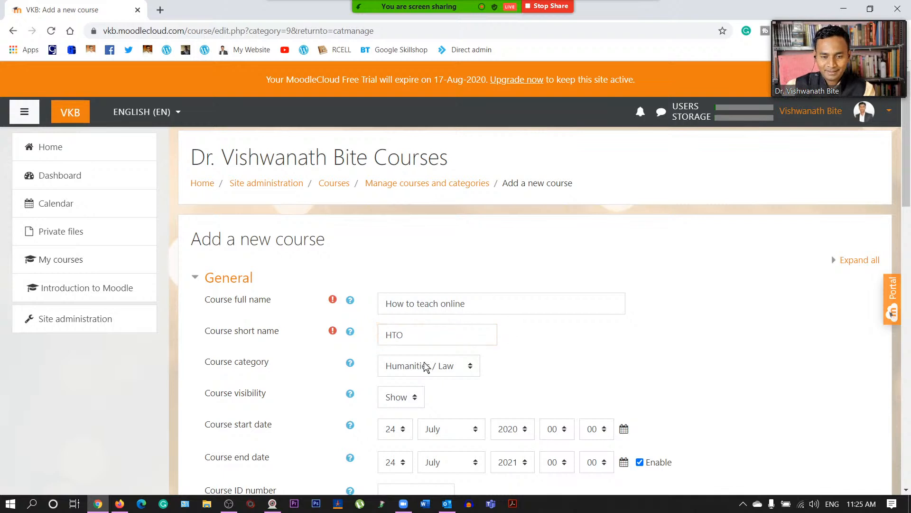
{"action": "scroll", "coordinate": [427, 345], "scroll_direction": "down", "scroll_amount": 1}
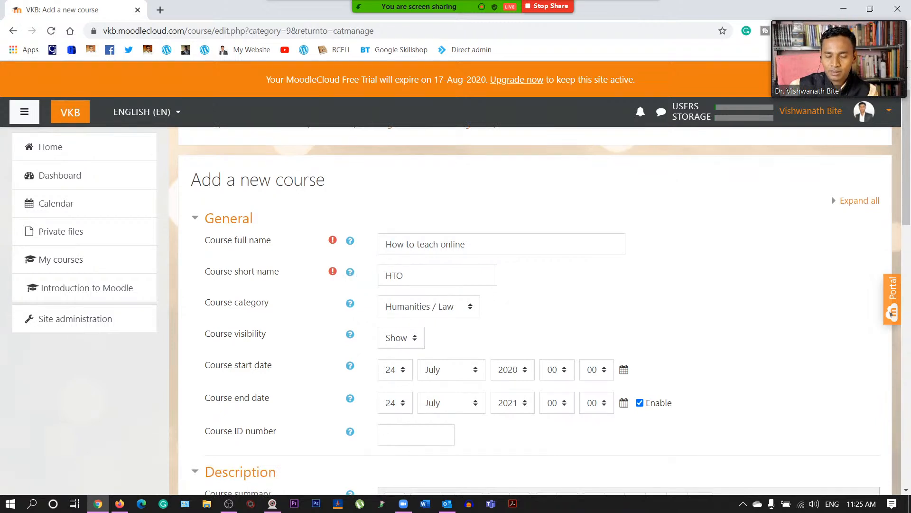
{"action": "left_click", "coordinate": [404, 275]}
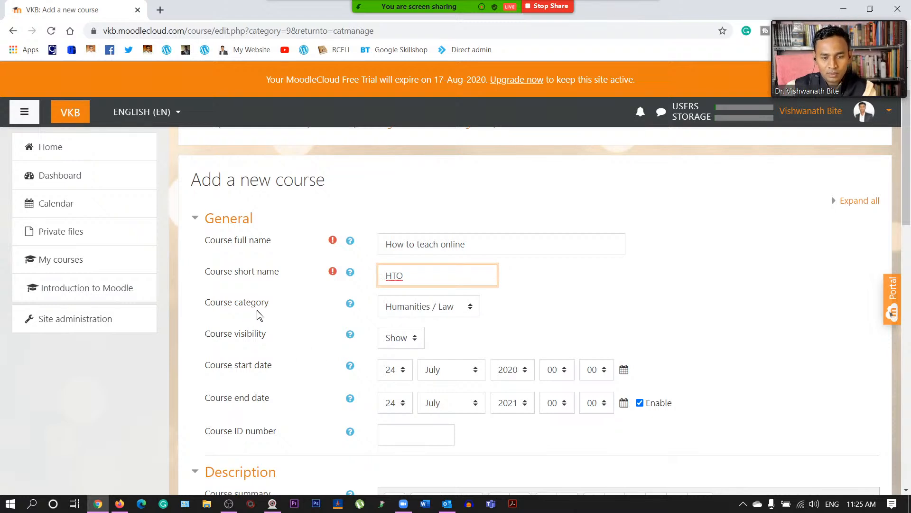
{"action": "left_click", "coordinate": [454, 311]}
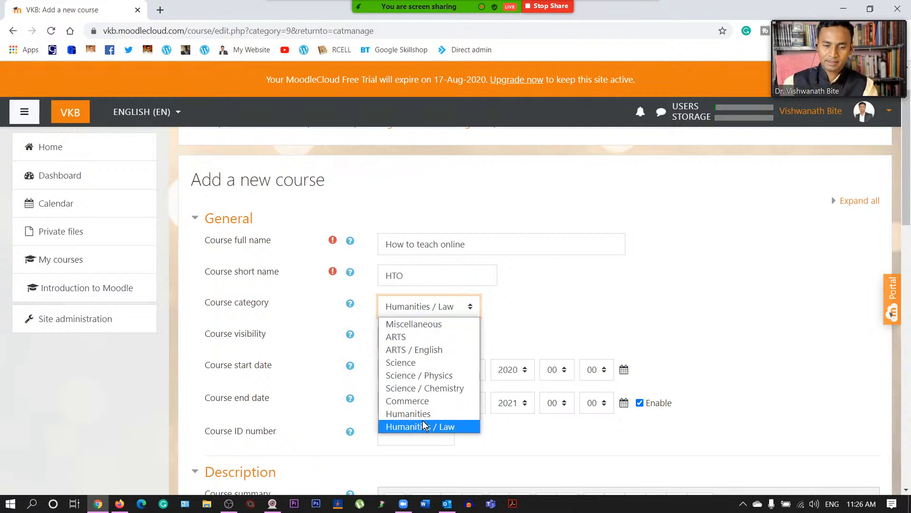
{"action": "left_click", "coordinate": [520, 315]}
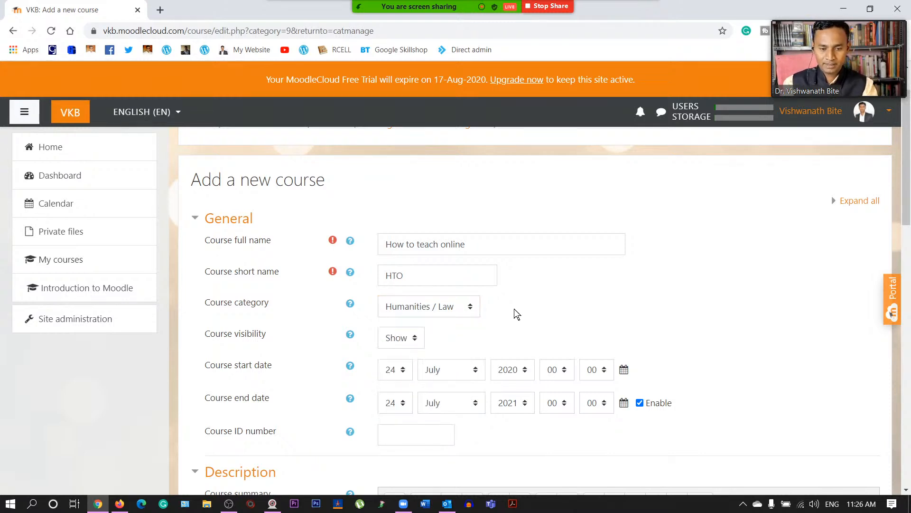
{"action": "left_click", "coordinate": [405, 339]}
{"action": "left_click", "coordinate": [405, 339]}
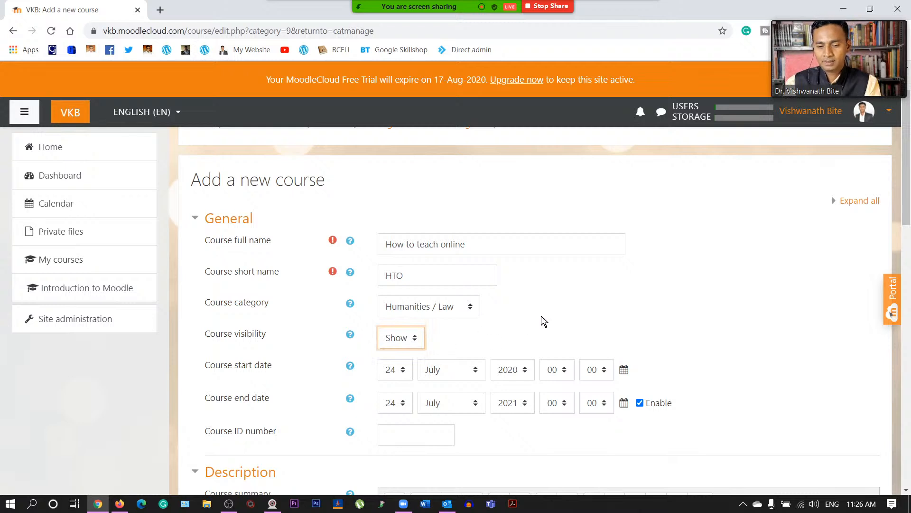
{"action": "scroll", "coordinate": [544, 321], "scroll_direction": "down", "scroll_amount": 1}
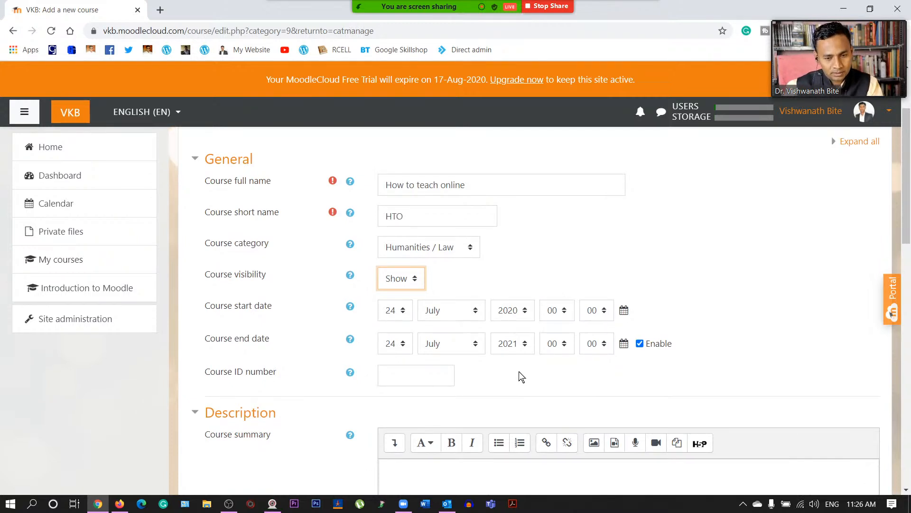
- Set the course start date to 1 August 2020
{"action": "left_click", "coordinate": [402, 313]}
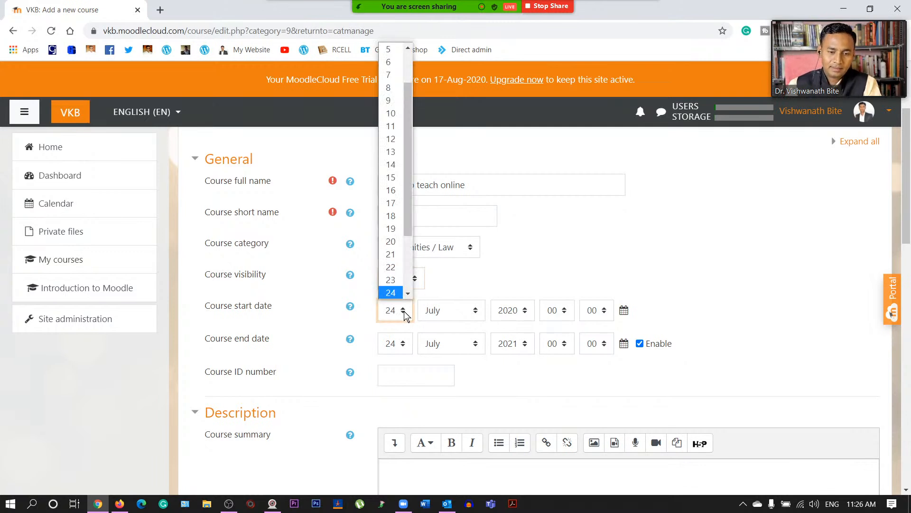
{"action": "scroll", "coordinate": [402, 285], "scroll_direction": "down", "scroll_amount": 3}
{"action": "scroll", "coordinate": [402, 284], "scroll_direction": "up", "scroll_amount": 3}
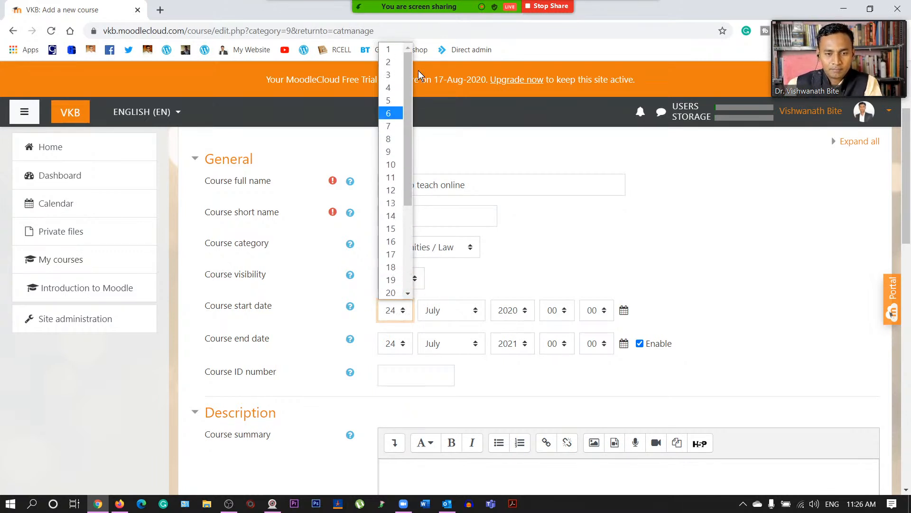
{"action": "left_click", "coordinate": [389, 49]}
{"action": "left_click", "coordinate": [456, 310]}
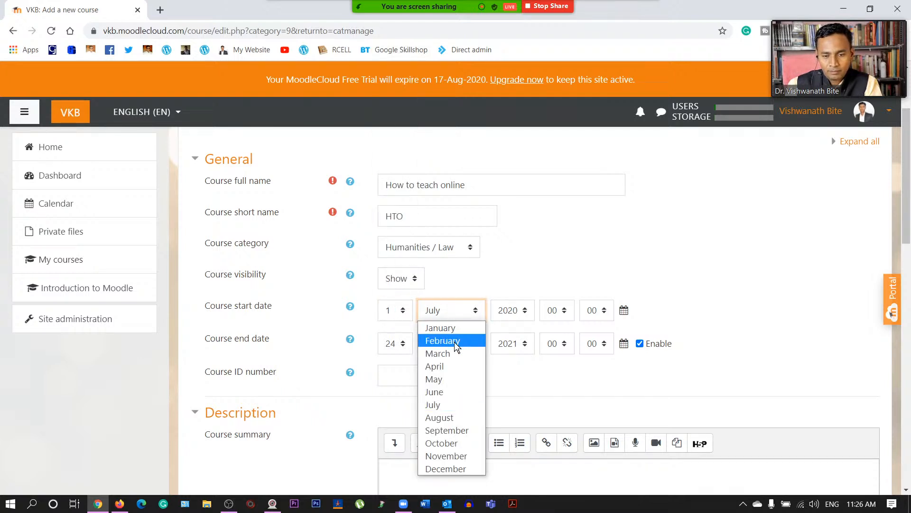
{"action": "left_click", "coordinate": [441, 416]}
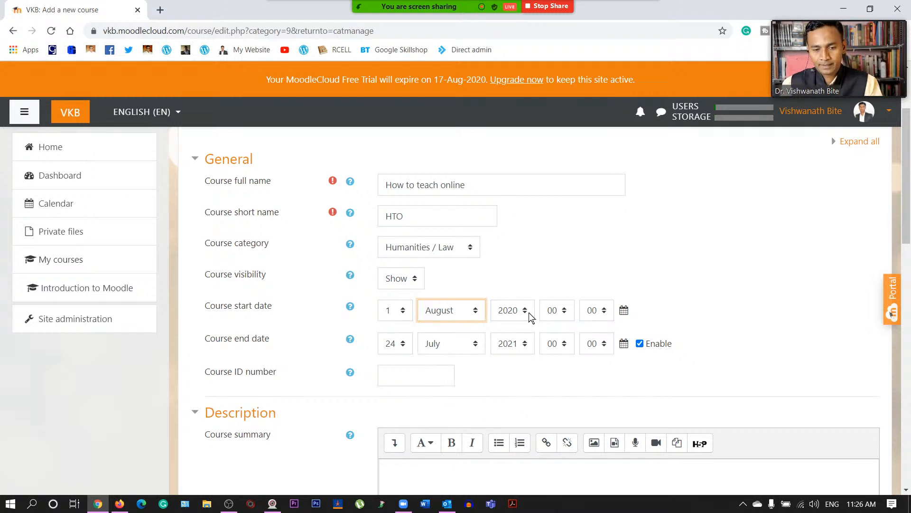
{"action": "left_click", "coordinate": [611, 263]}
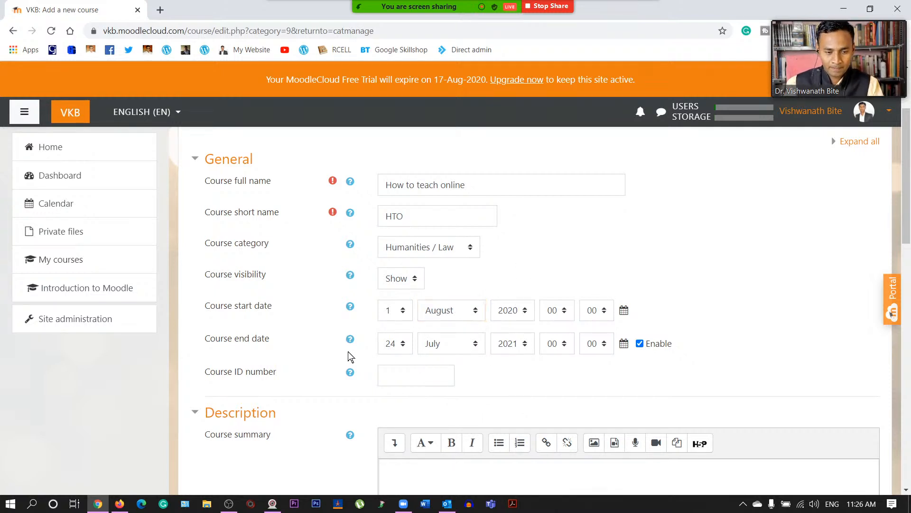
- Change the end-date day to 31, then untick the end date's Enable box
{"action": "left_click", "coordinate": [397, 350]}
{"action": "scroll", "coordinate": [393, 294], "scroll_direction": "down", "scroll_amount": 2}
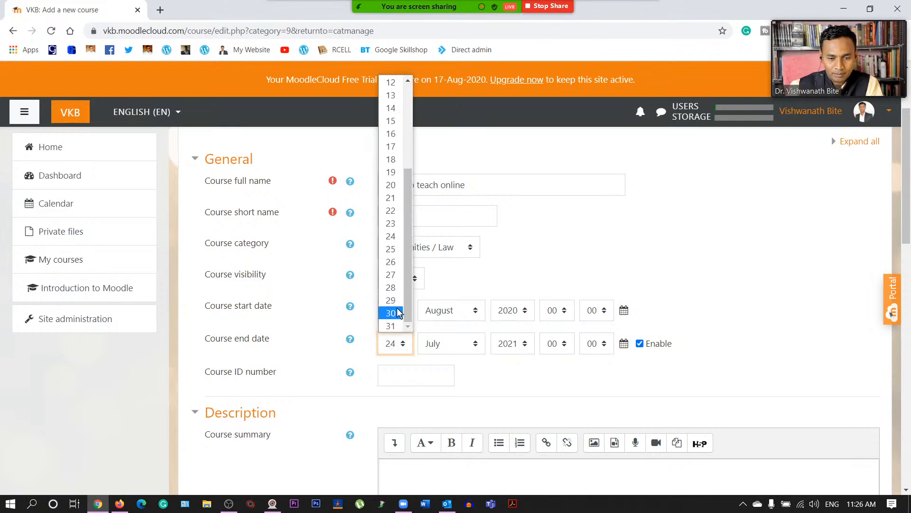
{"action": "left_click", "coordinate": [392, 326]}
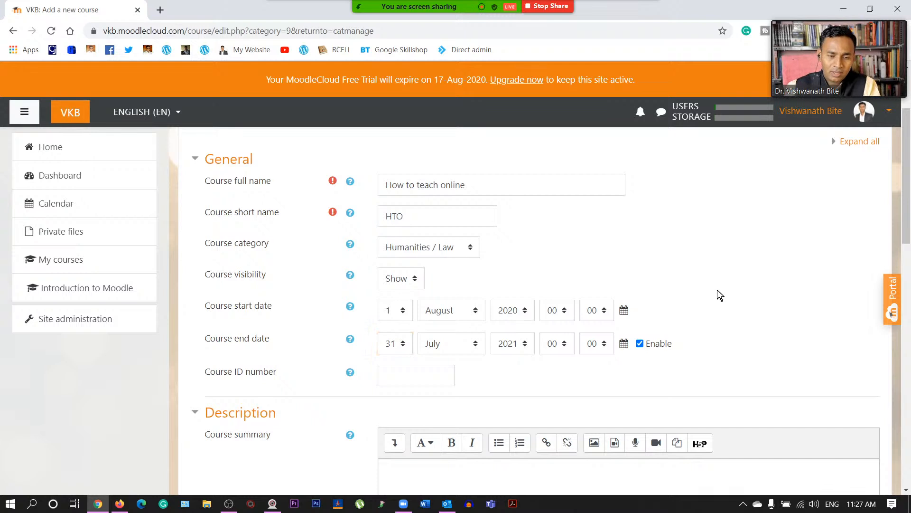
{"action": "left_click", "coordinate": [641, 345]}
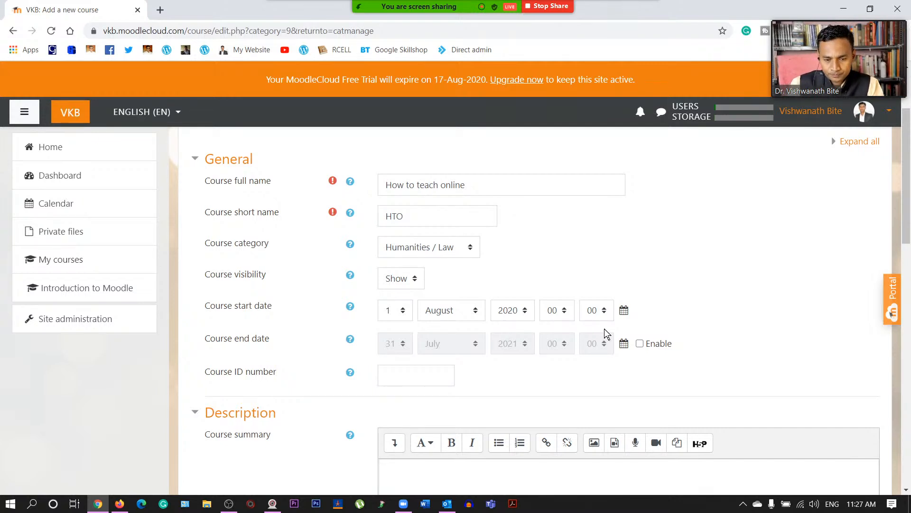
- Re-enable the course end date at 31 July 2021 and move to Course ID number
{"action": "left_click", "coordinate": [640, 343]}
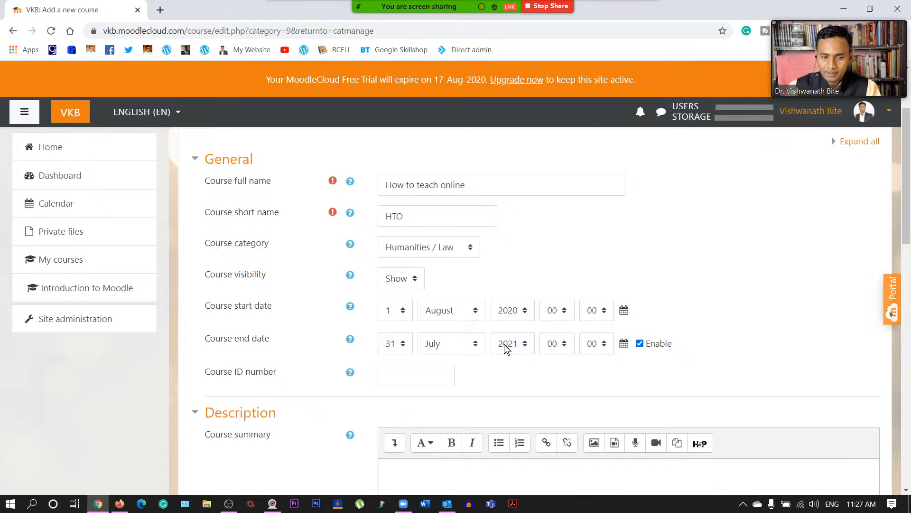
{"action": "scroll", "coordinate": [358, 397], "scroll_direction": "down", "scroll_amount": 1}
{"action": "left_click", "coordinate": [408, 316]}
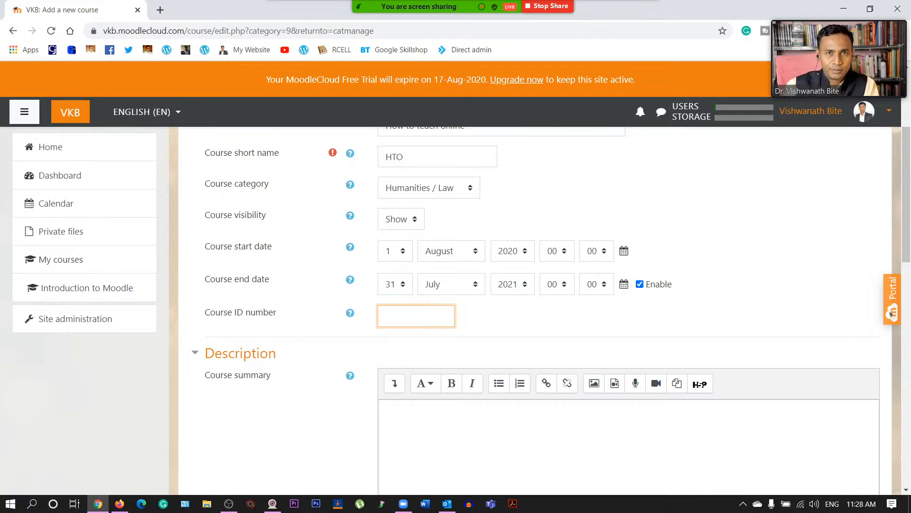
- Attach Course.jpg from Recent files as the course image
{"action": "scroll", "coordinate": [334, 319], "scroll_direction": "down", "scroll_amount": 5}
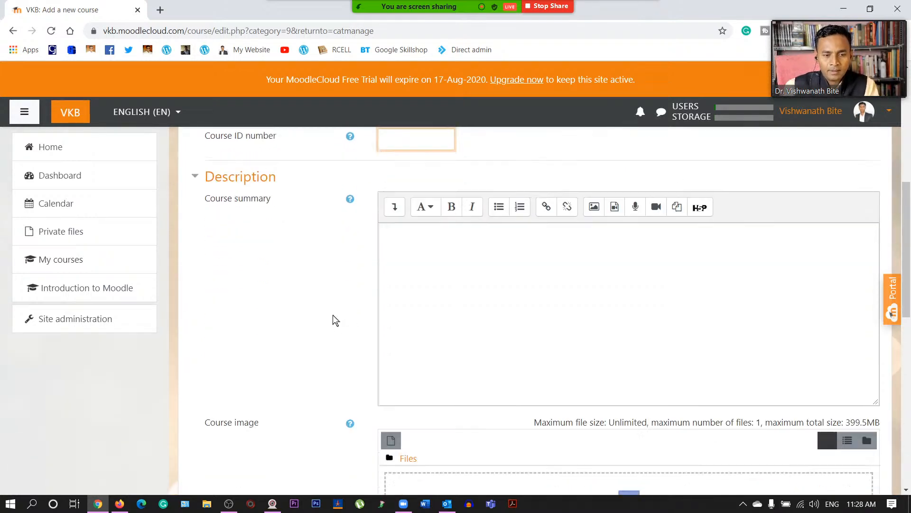
{"action": "left_click", "coordinate": [387, 173]}
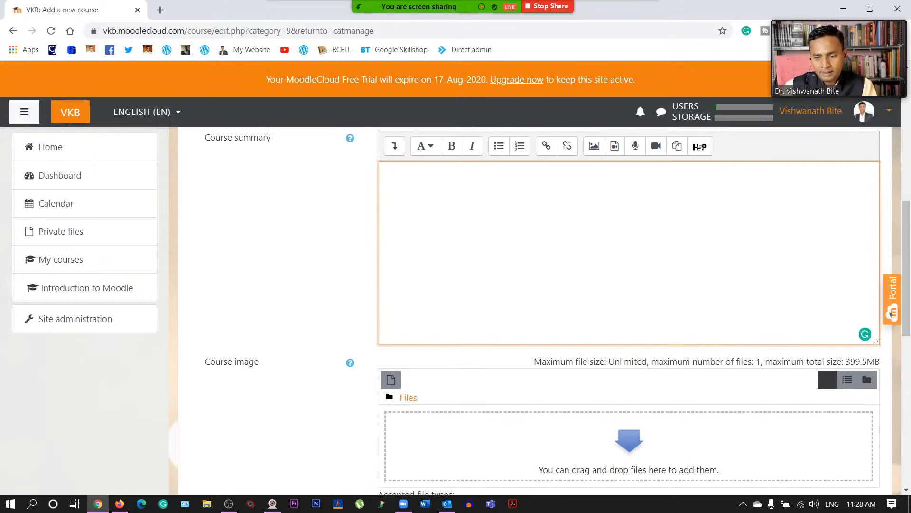
{"action": "scroll", "coordinate": [448, 247], "scroll_direction": "down", "scroll_amount": 3}
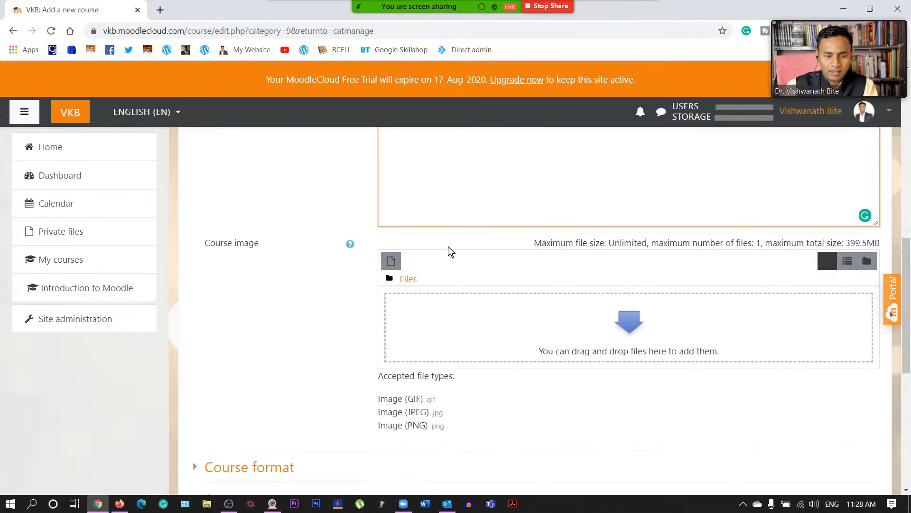
{"action": "left_click", "coordinate": [389, 260]}
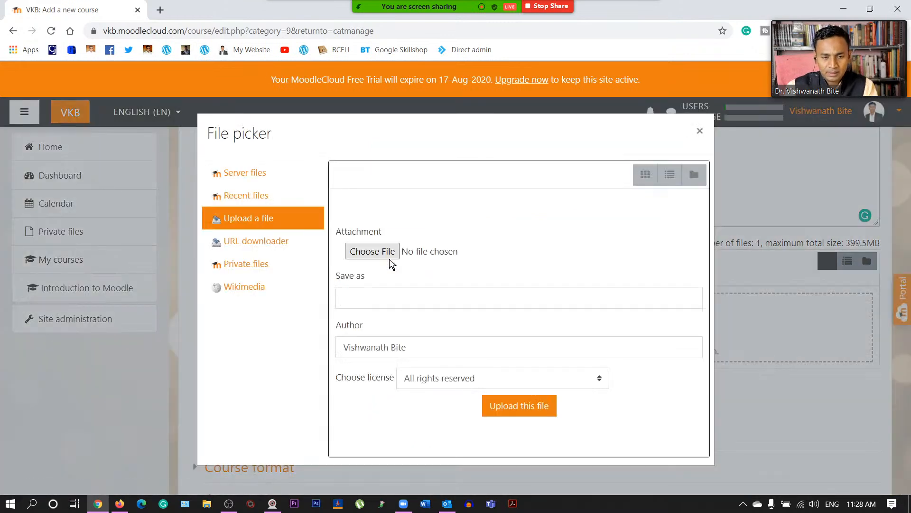
{"action": "left_click", "coordinate": [379, 252]}
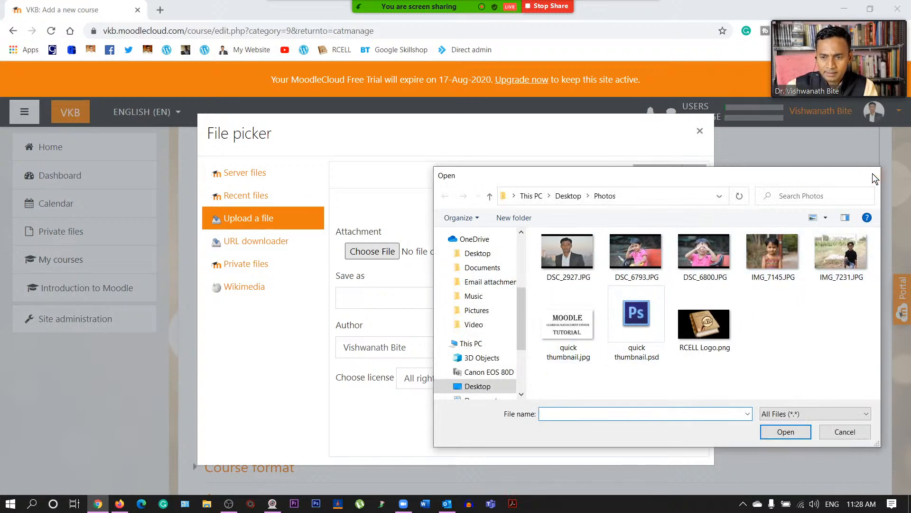
{"action": "key", "text": "Escape"}
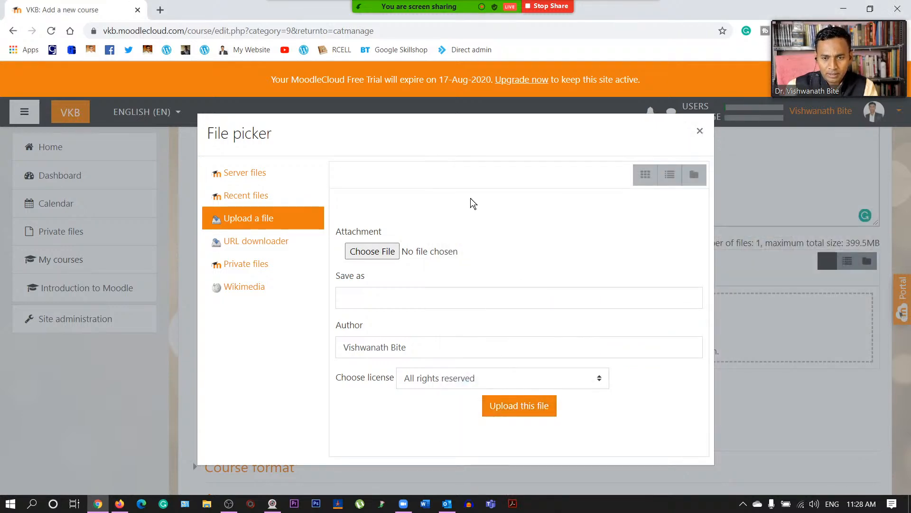
{"action": "left_click", "coordinate": [263, 203]}
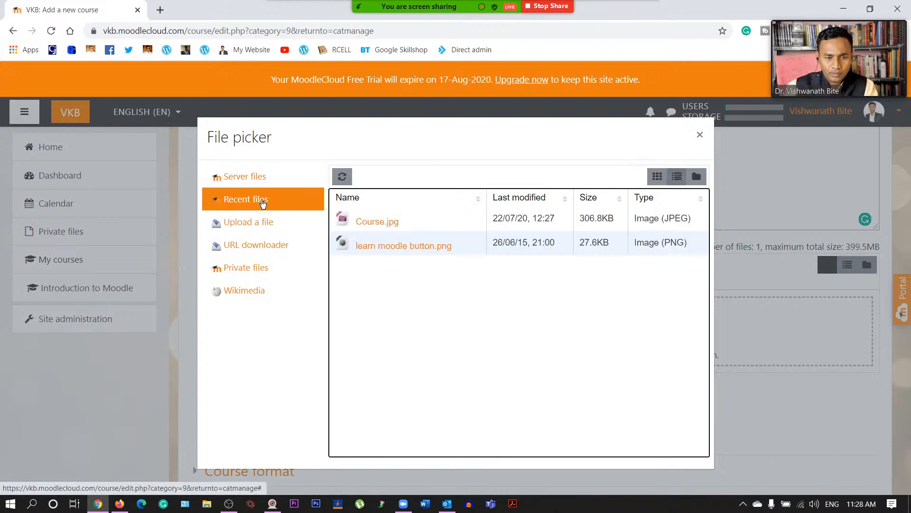
{"action": "left_click", "coordinate": [396, 224]}
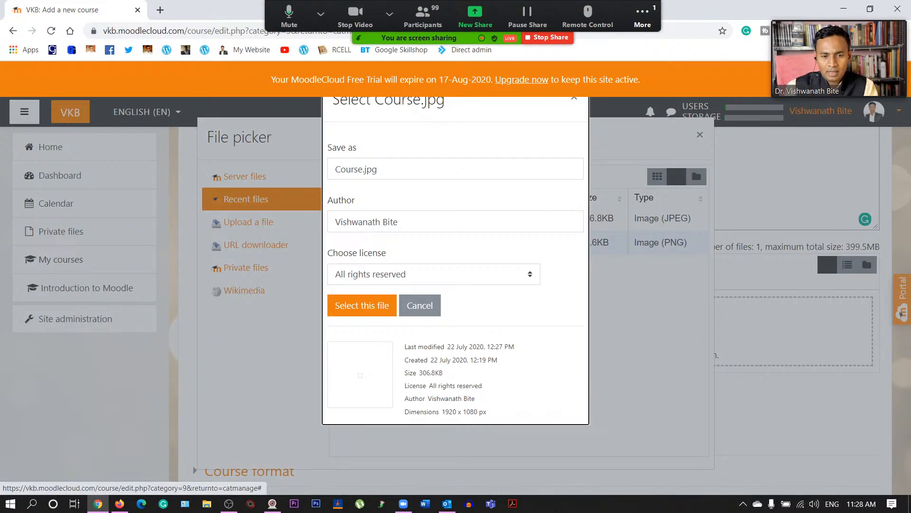
{"action": "left_click", "coordinate": [374, 307]}
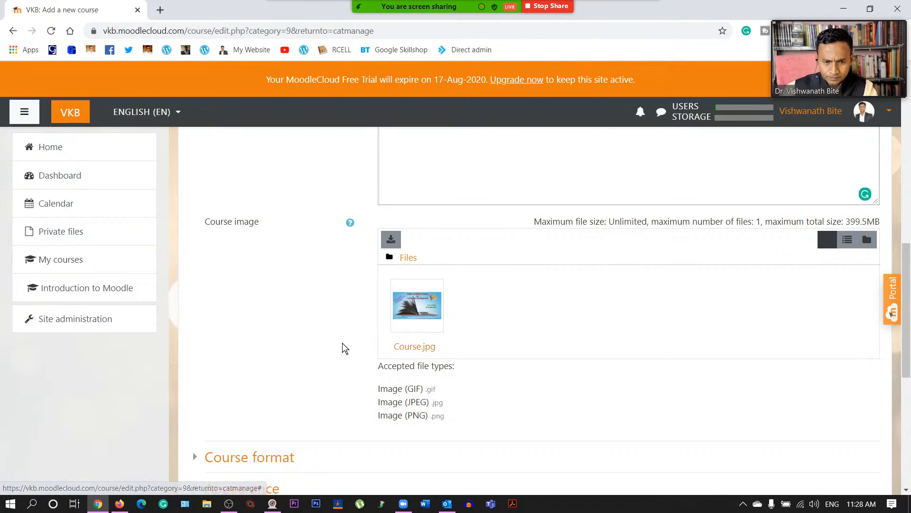
{"action": "scroll", "coordinate": [343, 343], "scroll_direction": "up", "scroll_amount": 3}
{"action": "scroll", "coordinate": [343, 342], "scroll_direction": "down", "scroll_amount": 4}
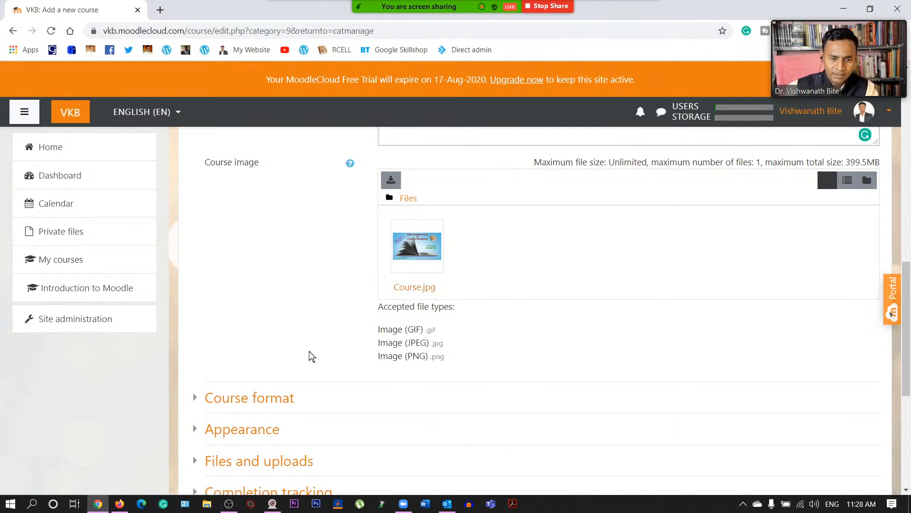
{"action": "scroll", "coordinate": [309, 354], "scroll_direction": "up", "scroll_amount": 7}
- Write the summary 'In this course you will be able to learn how to teach online'
{"action": "left_click", "coordinate": [387, 389]}
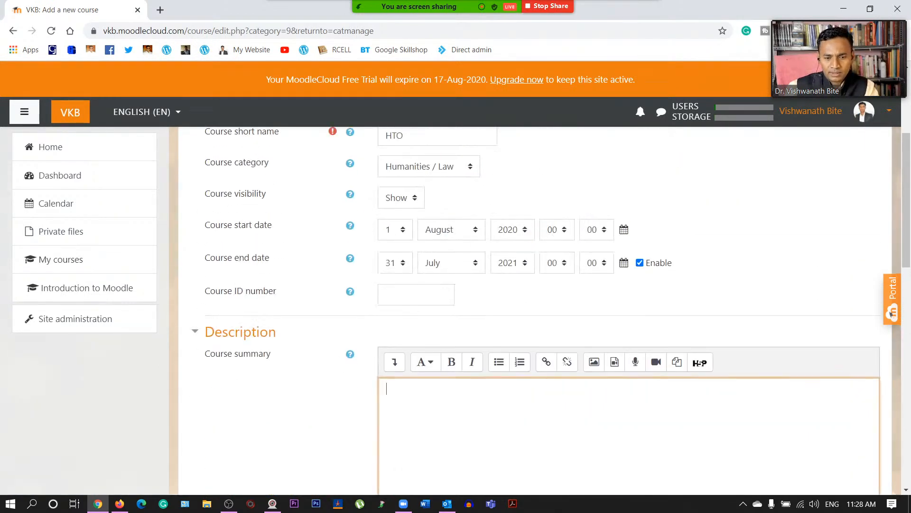
{"action": "scroll", "coordinate": [453, 424], "scroll_direction": "up", "scroll_amount": 3}
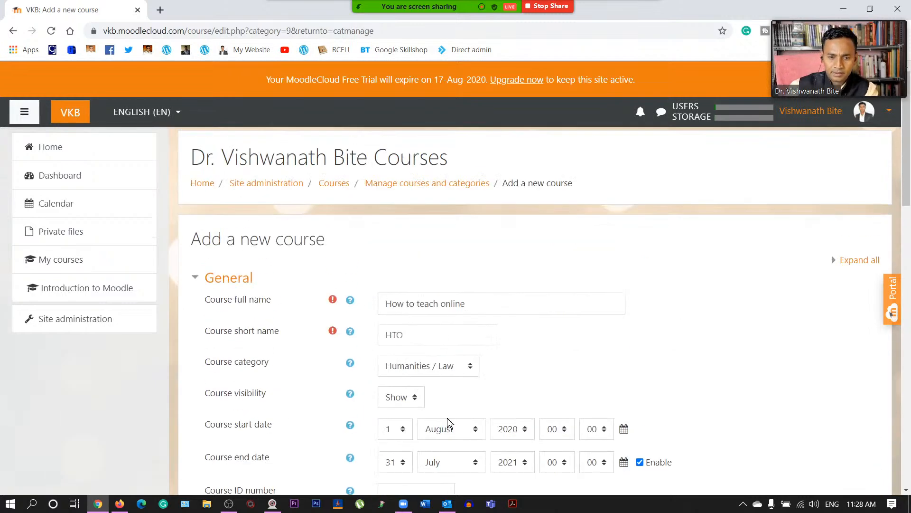
{"action": "scroll", "coordinate": [453, 424], "scroll_direction": "down", "scroll_amount": 7}
{"action": "scroll", "coordinate": [457, 427], "scroll_direction": "down", "scroll_amount": 5}
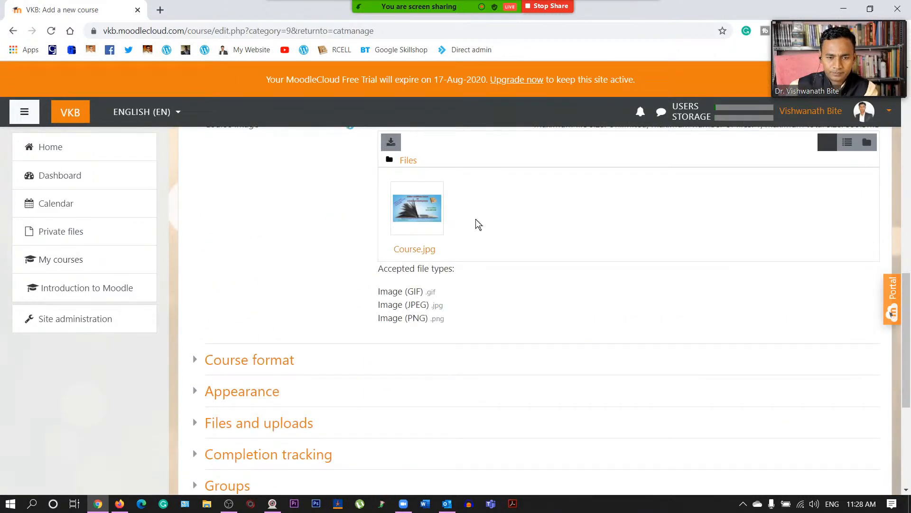
{"action": "scroll", "coordinate": [470, 190], "scroll_direction": "up", "scroll_amount": 5}
{"action": "type", "text": "In this course you will be able to "}
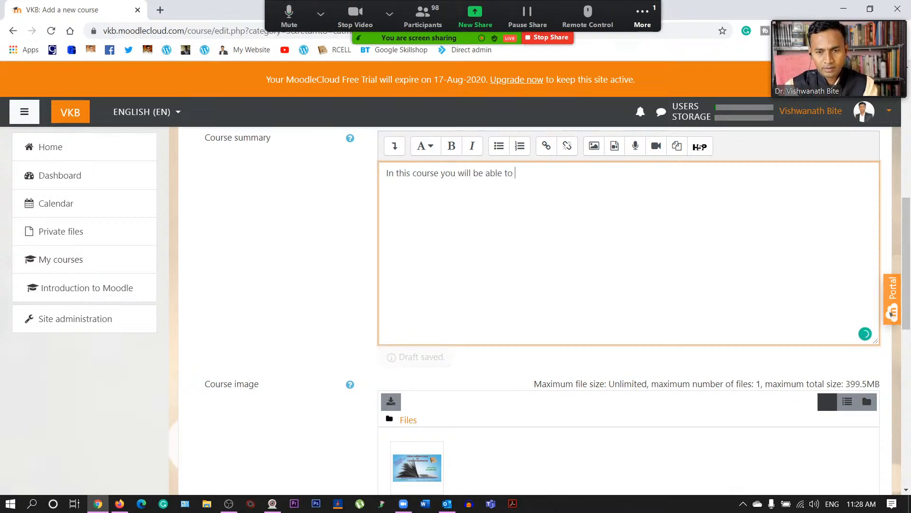
{"action": "type", "text": "learn how to teach online"}
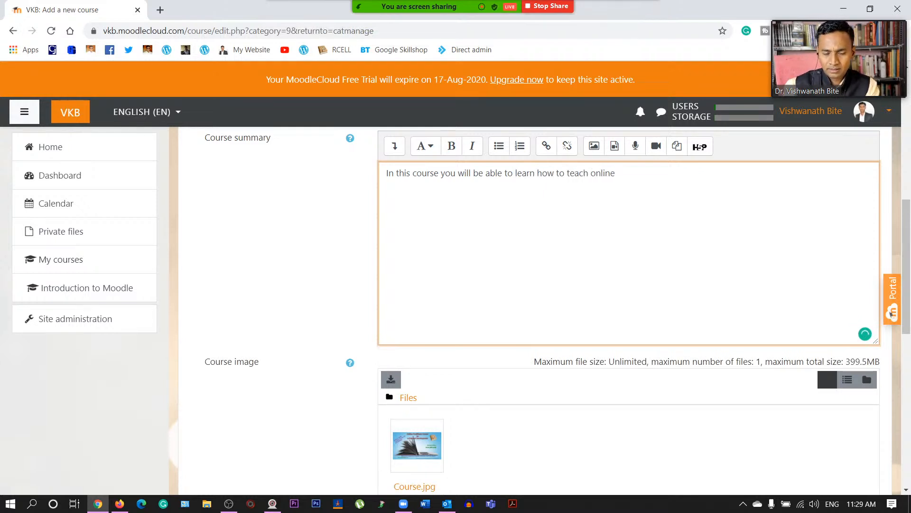
{"action": "scroll", "coordinate": [540, 310], "scroll_direction": "down", "scroll_amount": 6}
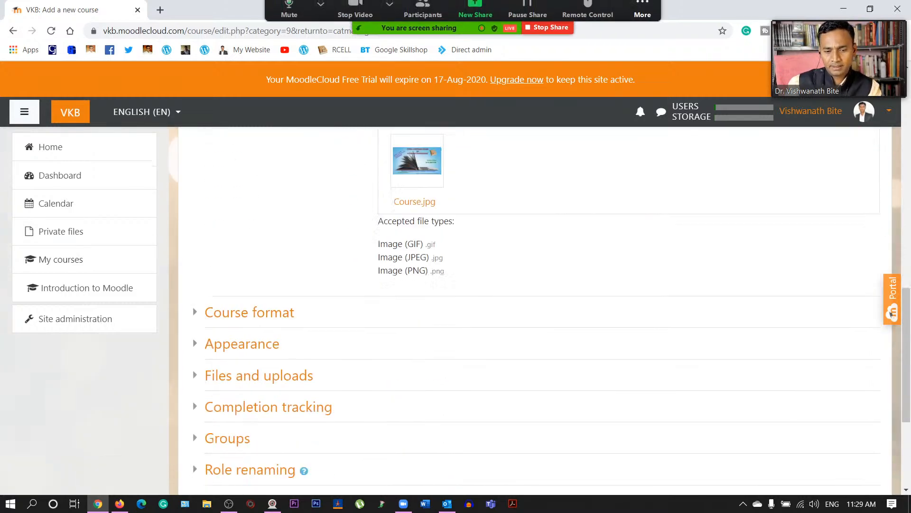
- Collapse General and Description, expand Course format, and list the formats with Topics current
{"action": "scroll", "coordinate": [397, 270], "scroll_direction": "up", "scroll_amount": 10}
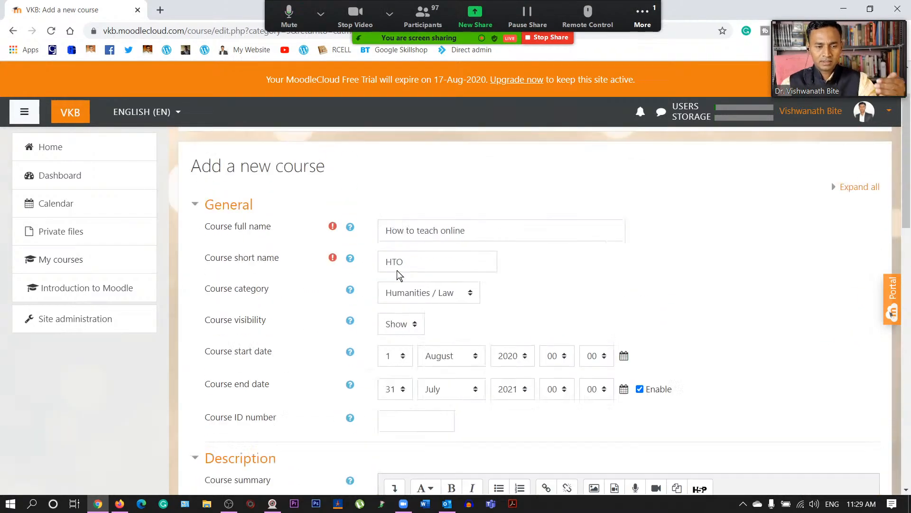
{"action": "scroll", "coordinate": [399, 275], "scroll_direction": "up", "scroll_amount": 2}
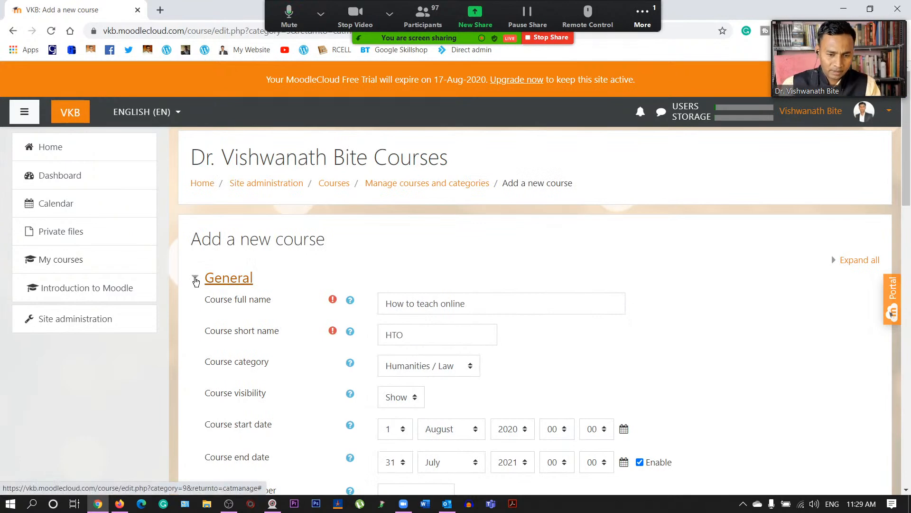
{"action": "scroll", "coordinate": [311, 315], "scroll_direction": "down", "scroll_amount": 3}
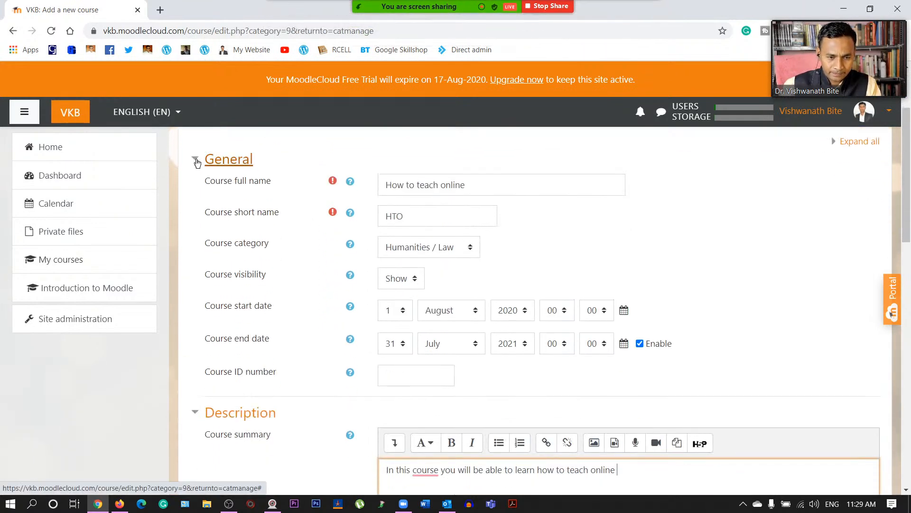
{"action": "left_click", "coordinate": [198, 163]}
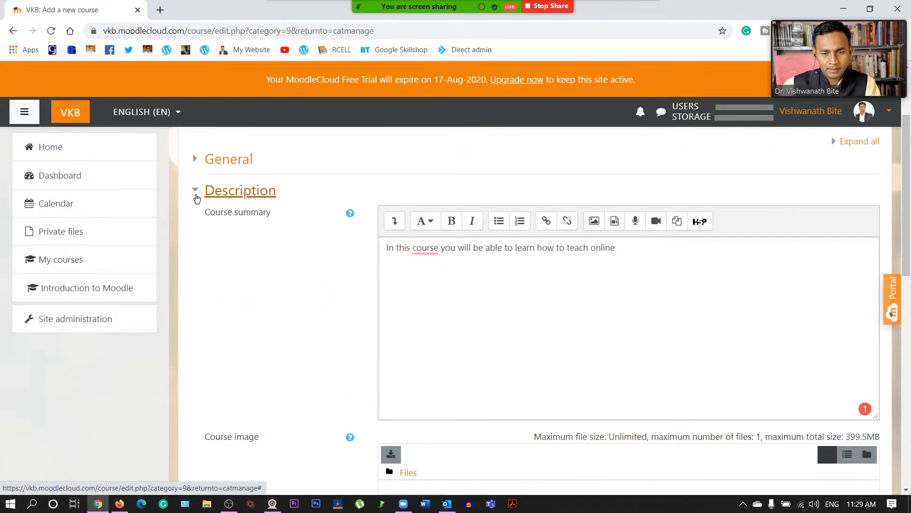
{"action": "scroll", "coordinate": [196, 197], "scroll_direction": "down", "scroll_amount": 5}
{"action": "scroll", "coordinate": [196, 197], "scroll_direction": "up", "scroll_amount": 2}
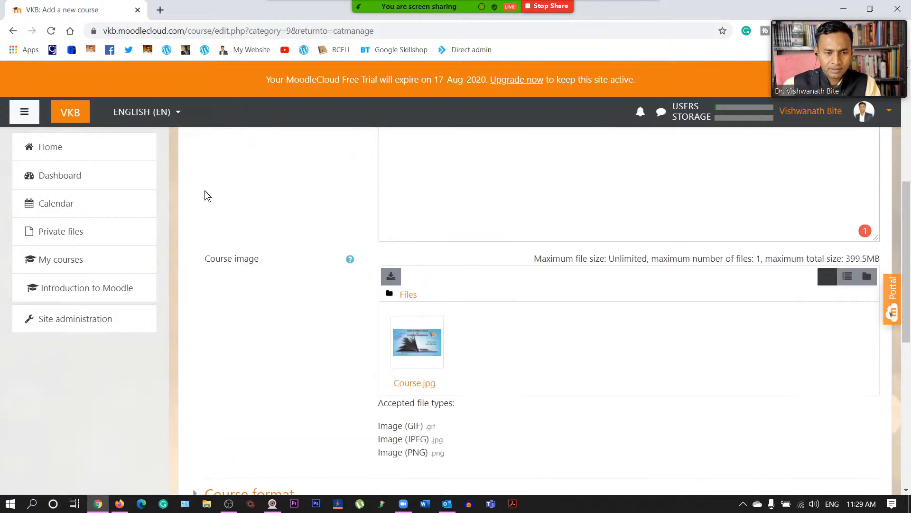
{"action": "scroll", "coordinate": [209, 199], "scroll_direction": "up", "scroll_amount": 5}
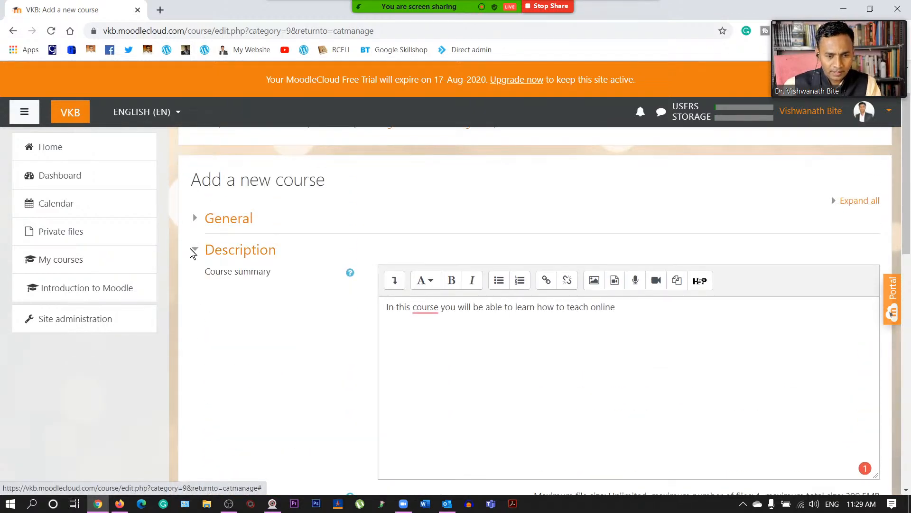
{"action": "left_click", "coordinate": [193, 250]}
{"action": "scroll", "coordinate": [195, 250], "scroll_direction": "down", "scroll_amount": 2}
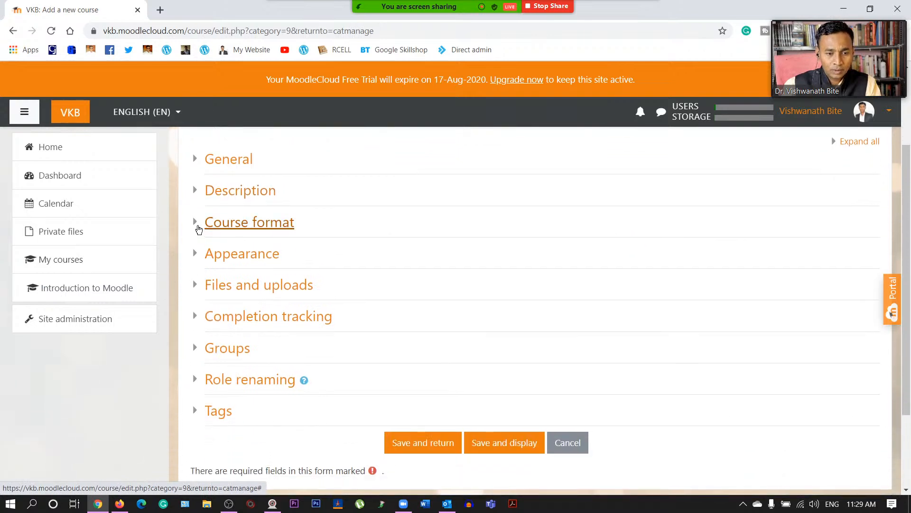
{"action": "left_click", "coordinate": [198, 227]}
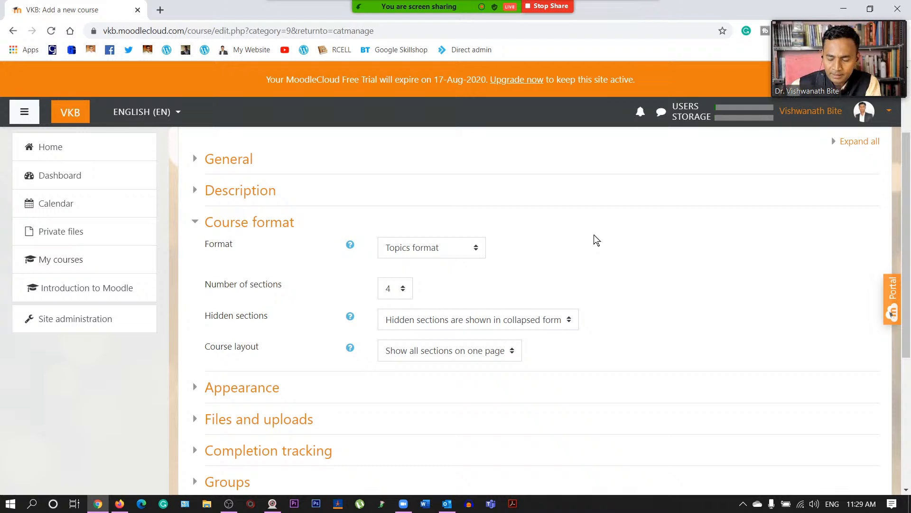
{"action": "left_click", "coordinate": [457, 248]}
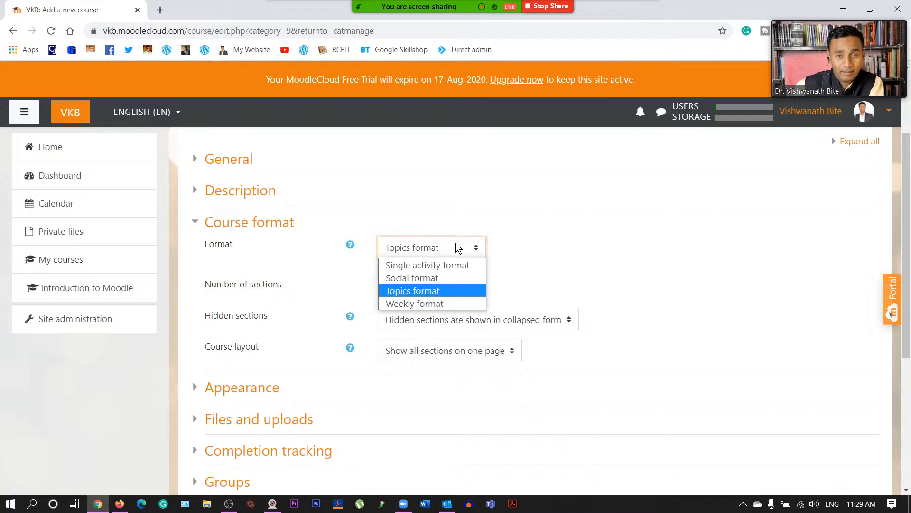
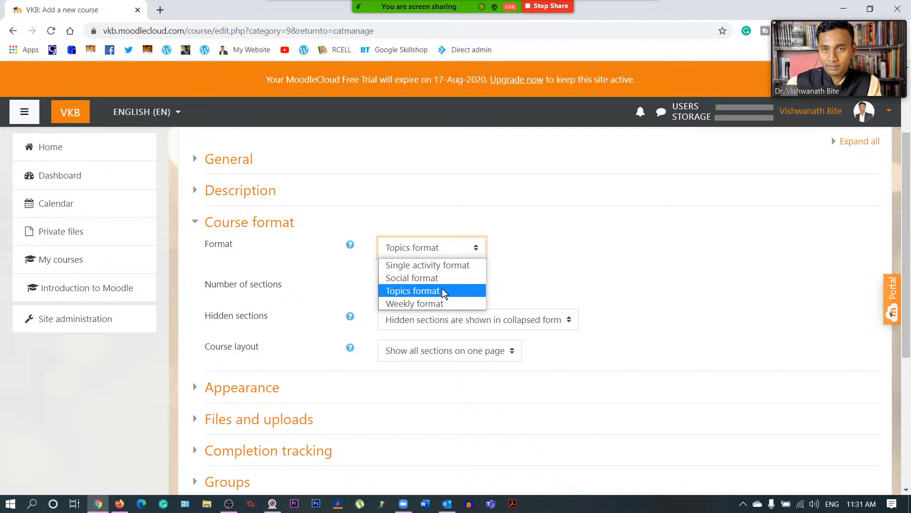
- Keep Topics format and set the number of sections to 3
{"action": "left_click", "coordinate": [443, 290]}
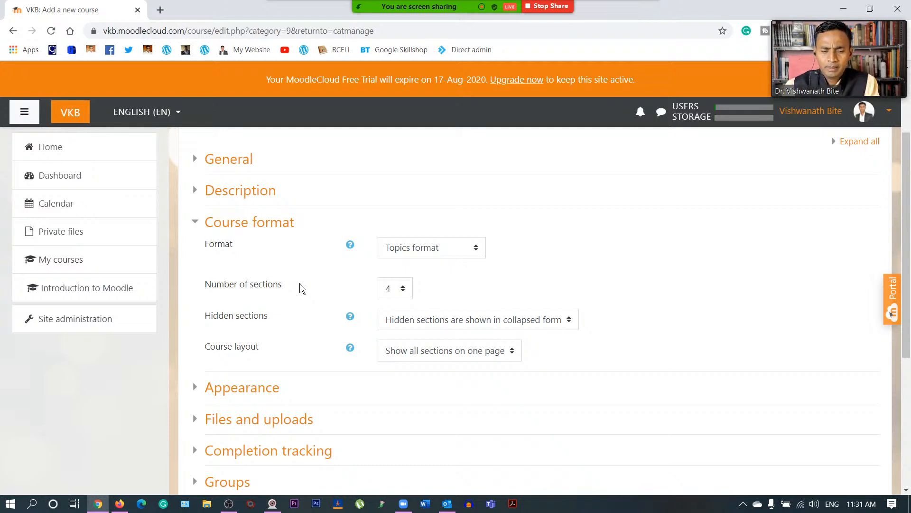
{"action": "left_click", "coordinate": [393, 291]}
{"action": "scroll", "coordinate": [394, 178], "scroll_direction": "down", "scroll_amount": 9}
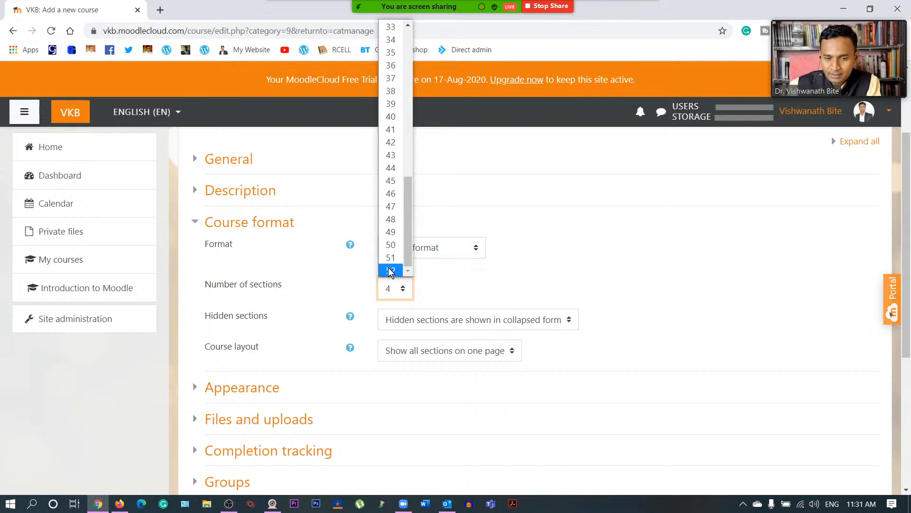
{"action": "scroll", "coordinate": [386, 242], "scroll_direction": "up", "scroll_amount": 10}
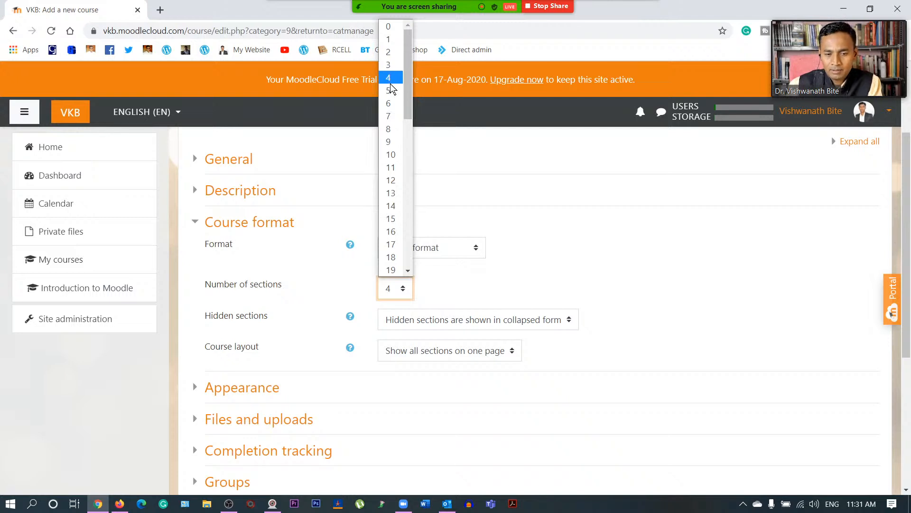
{"action": "left_click", "coordinate": [388, 65]}
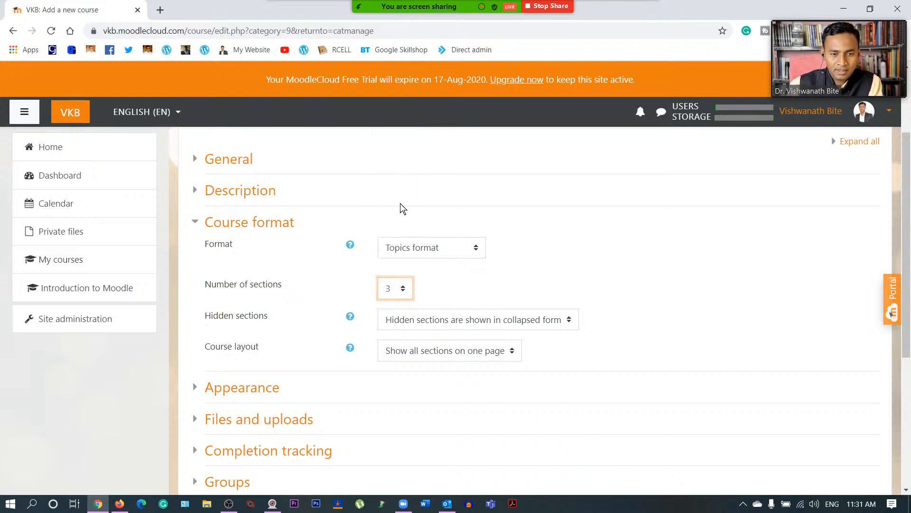
{"action": "left_click", "coordinate": [454, 279]}
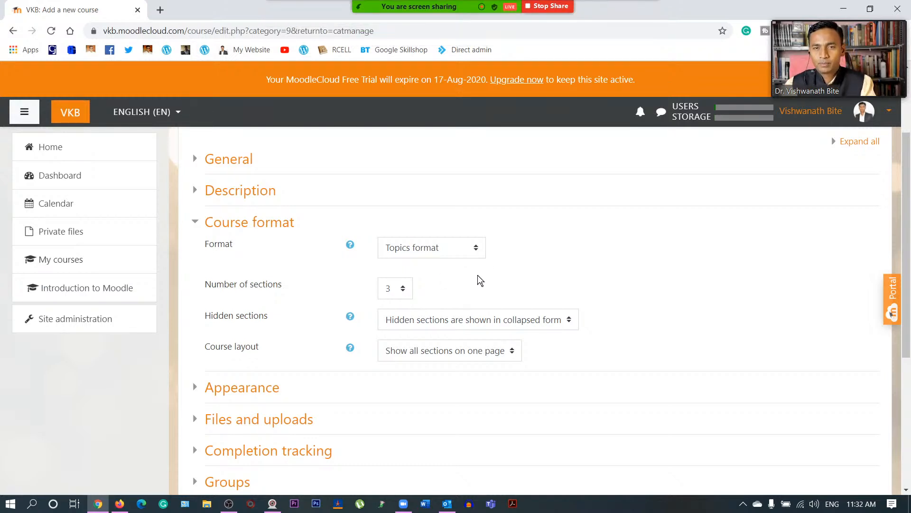
- Keep hidden sections shown collapsed and the course layout showing all sections on one page
{"action": "scroll", "coordinate": [421, 365], "scroll_direction": "down", "scroll_amount": 1}
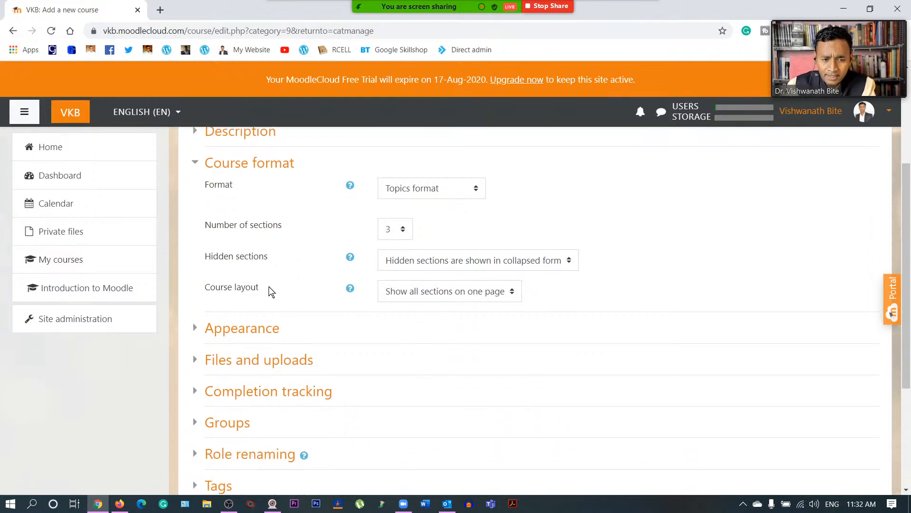
{"action": "left_click", "coordinate": [491, 260]}
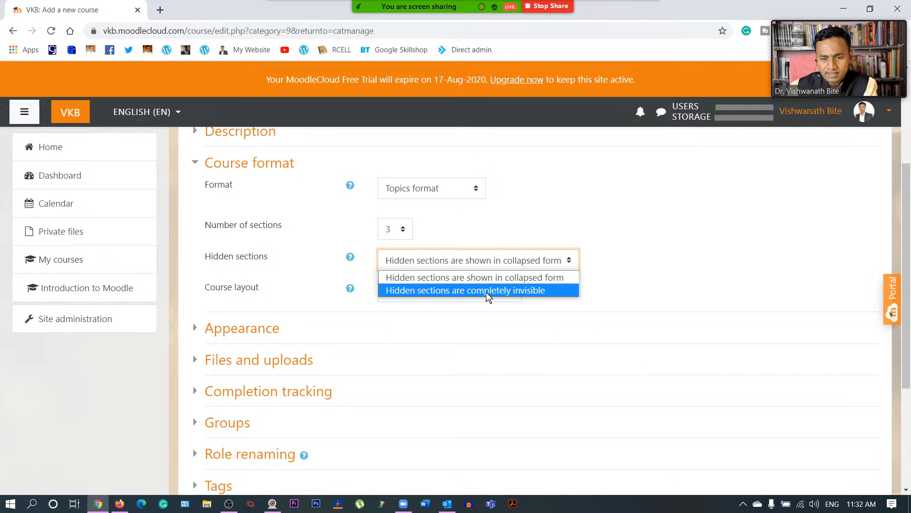
{"action": "left_click", "coordinate": [531, 276]}
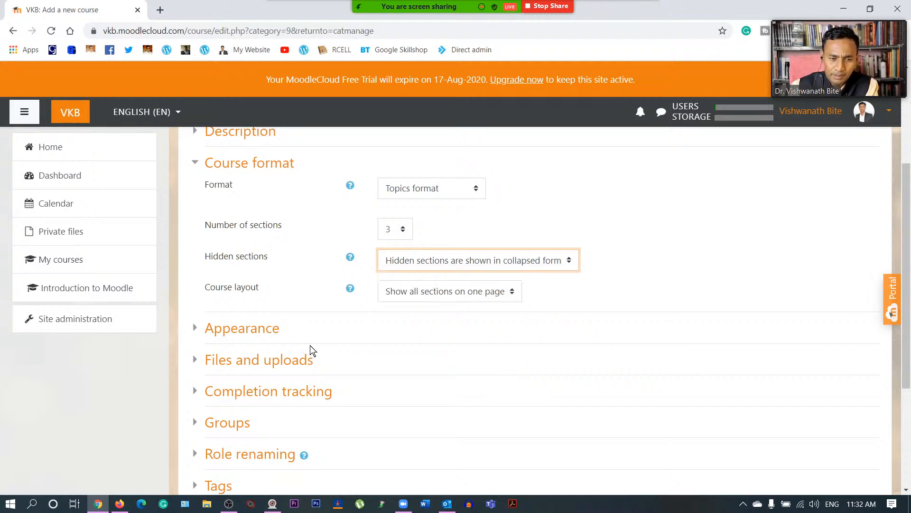
{"action": "left_click", "coordinate": [443, 293]}
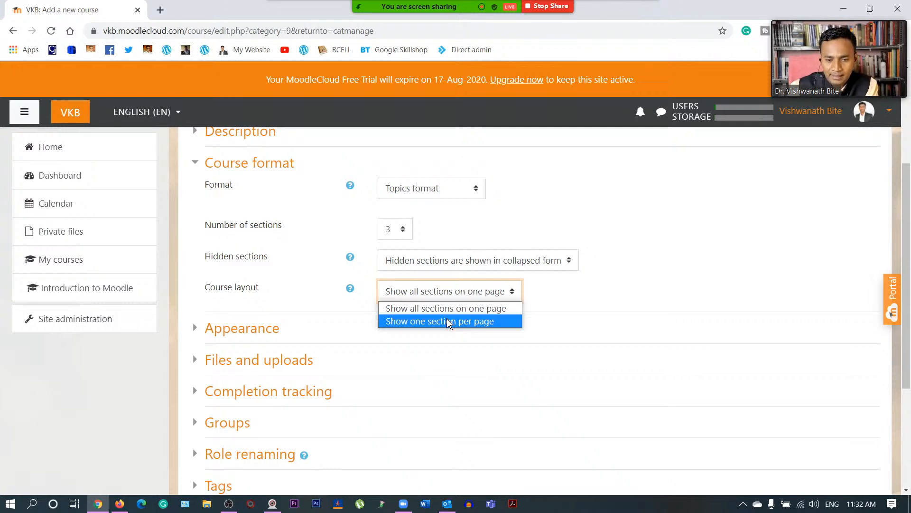
{"action": "left_click", "coordinate": [454, 309]}
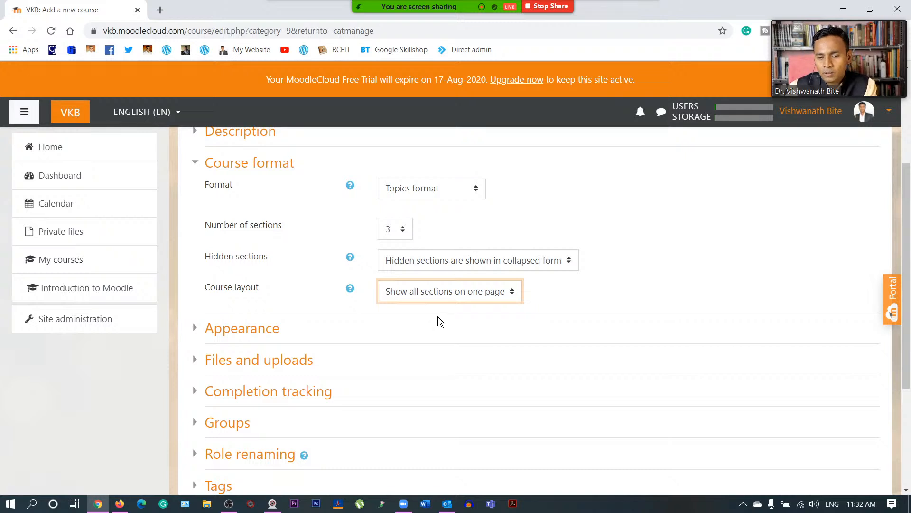
- Collapse Course format and expand the Appearance settings
{"action": "scroll", "coordinate": [438, 316], "scroll_direction": "up", "scroll_amount": 1}
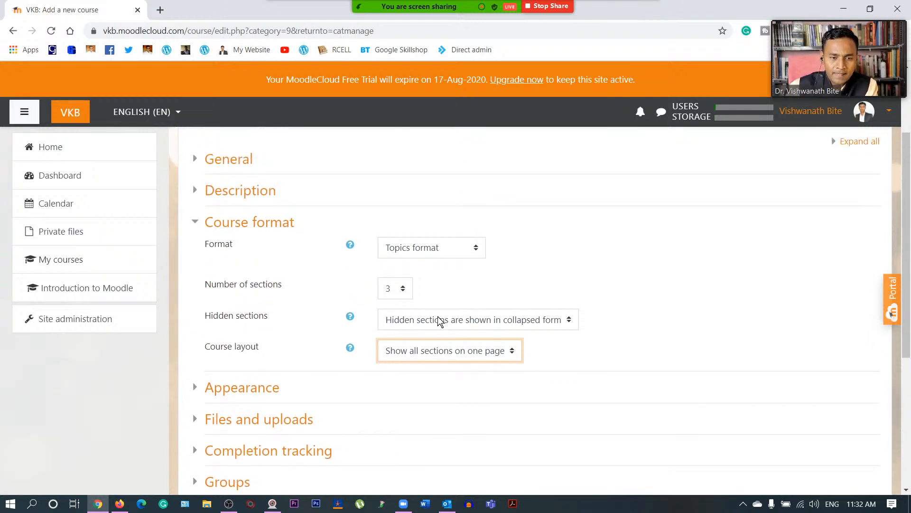
{"action": "left_click", "coordinate": [195, 225]}
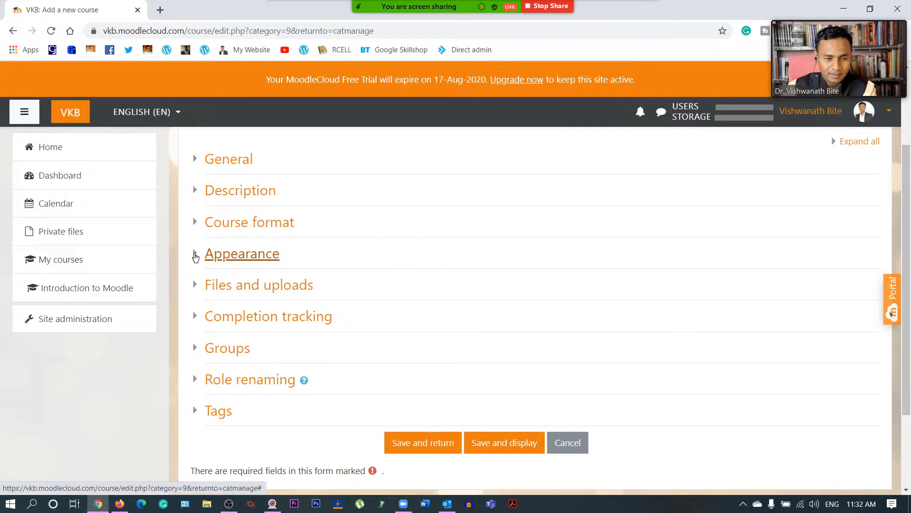
{"action": "left_click", "coordinate": [195, 257]}
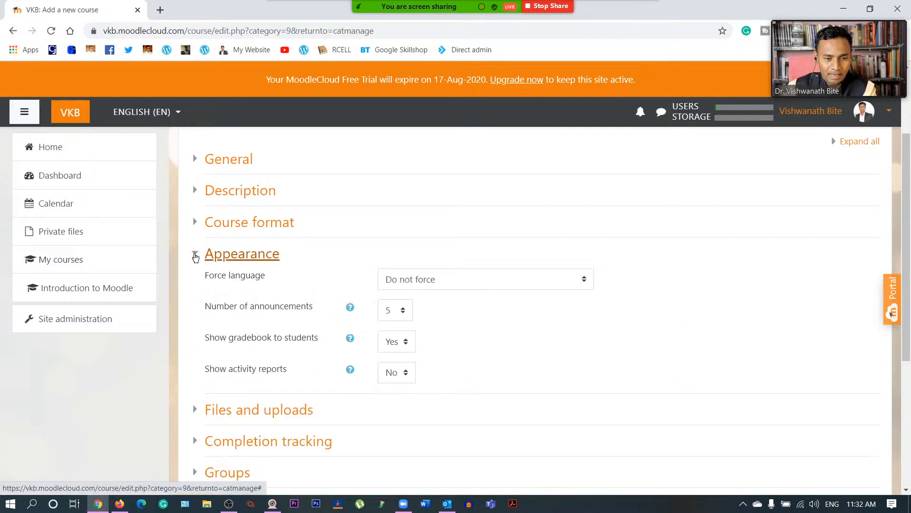
{"action": "left_click", "coordinate": [509, 284]}
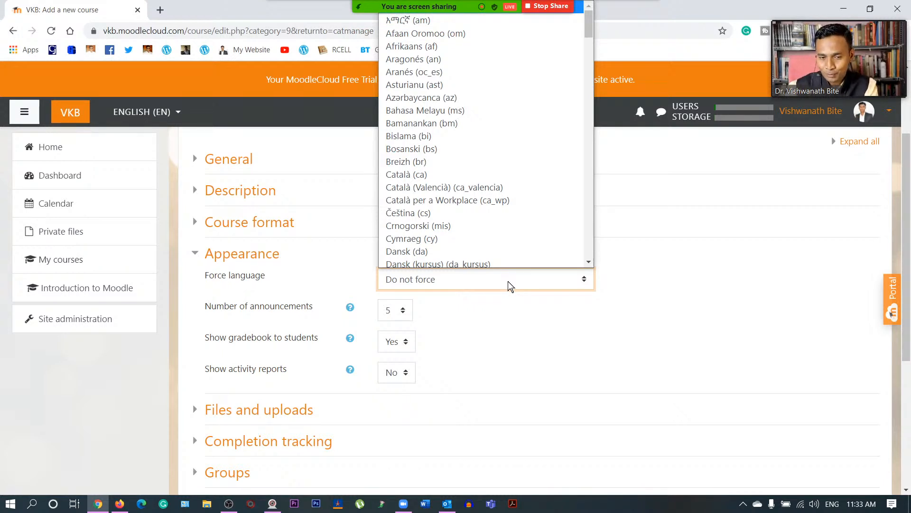
{"action": "left_click", "coordinate": [650, 283]}
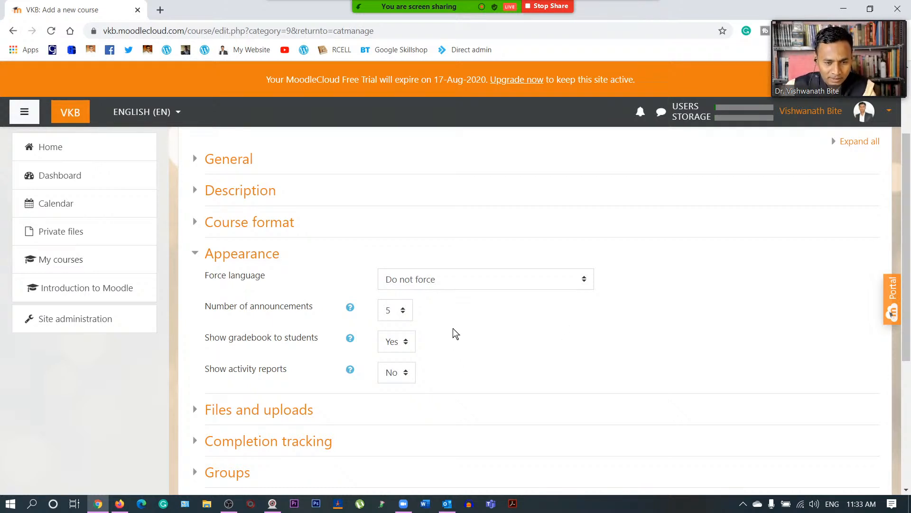
- Set the number of announcements to 3
{"action": "left_click", "coordinate": [402, 311]}
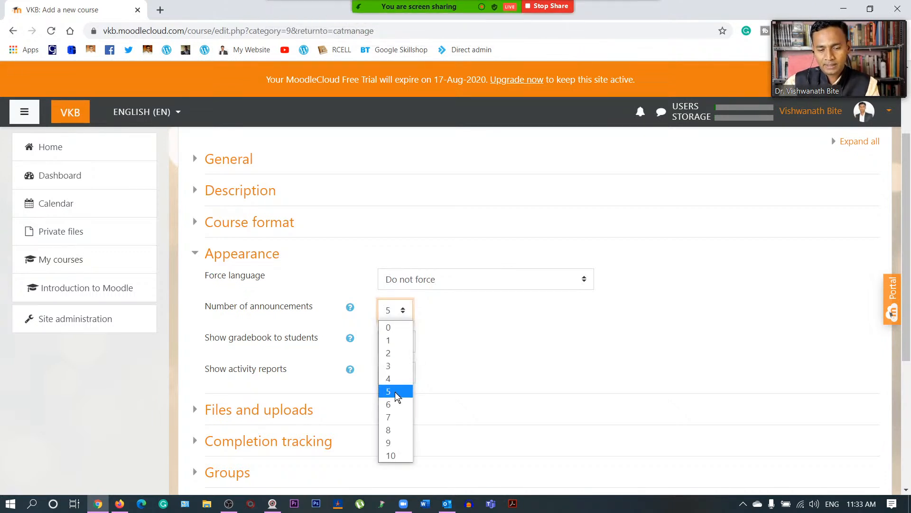
{"action": "left_click", "coordinate": [402, 368]}
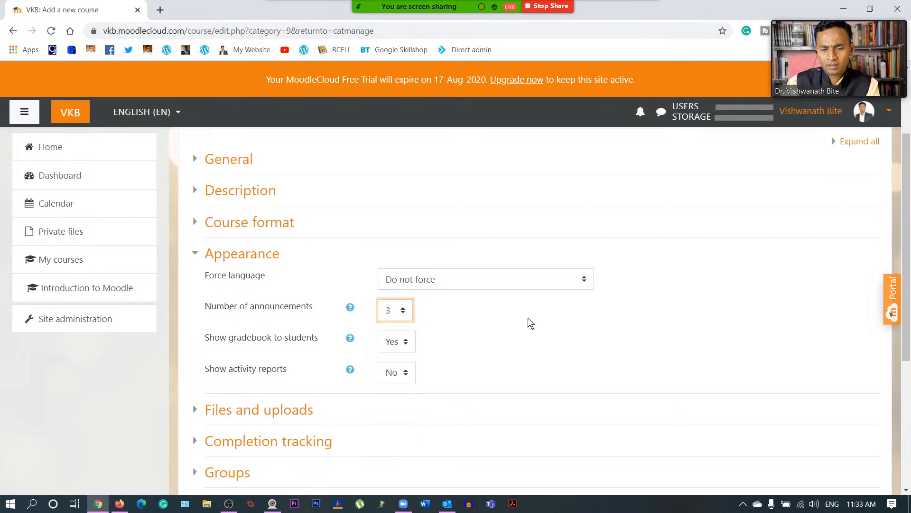
{"action": "left_click", "coordinate": [402, 311]}
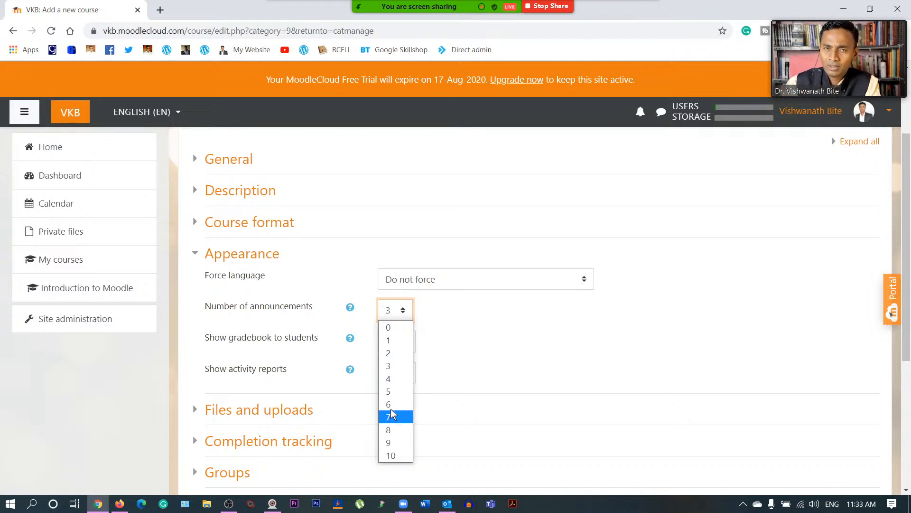
{"action": "left_click", "coordinate": [393, 366]}
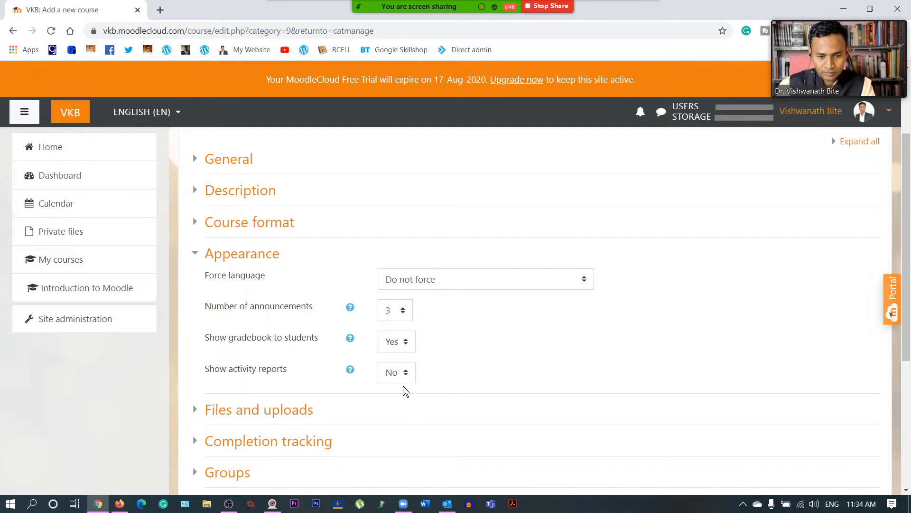
- Set Show activity reports to Yes, collapse Appearance and expand Files and uploads
{"action": "left_click", "coordinate": [402, 373]}
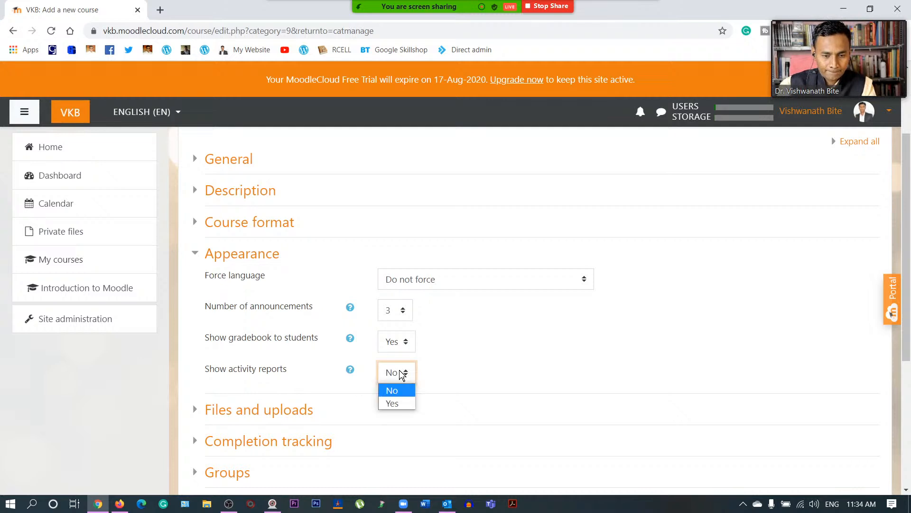
{"action": "left_click", "coordinate": [397, 405]}
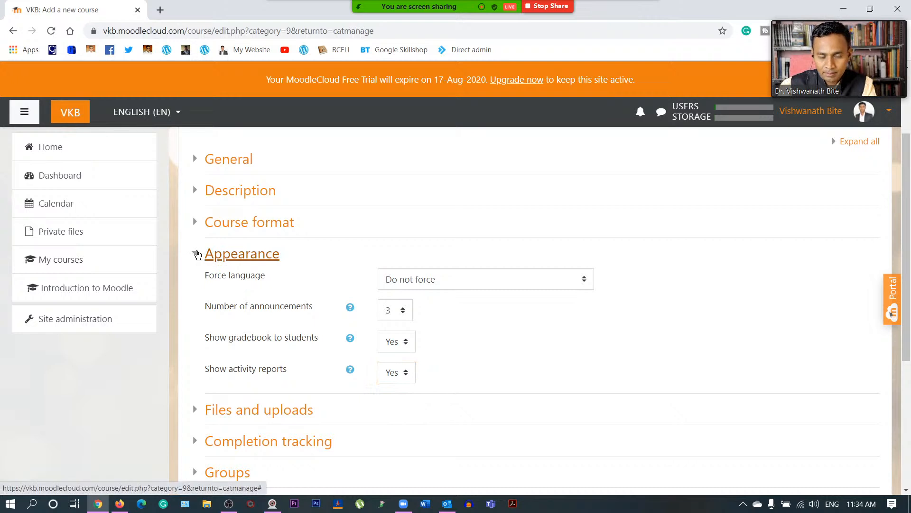
{"action": "left_click", "coordinate": [197, 255]}
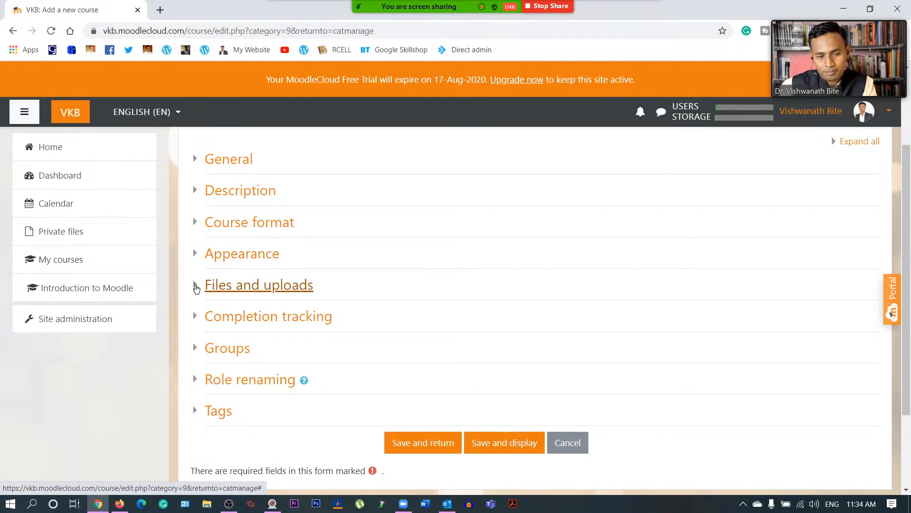
{"action": "left_click", "coordinate": [196, 288]}
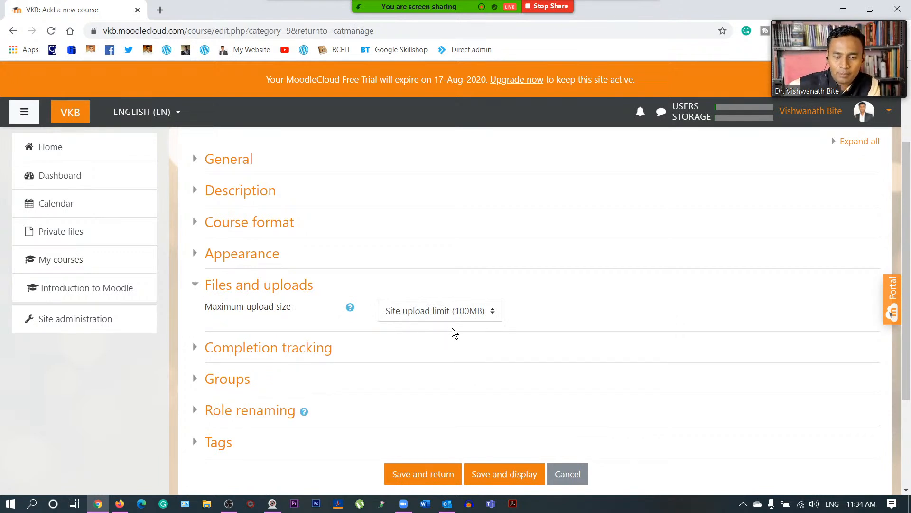
- Cap the course's maximum upload size at 10MB and expand Completion tracking
{"action": "left_click", "coordinate": [466, 311]}
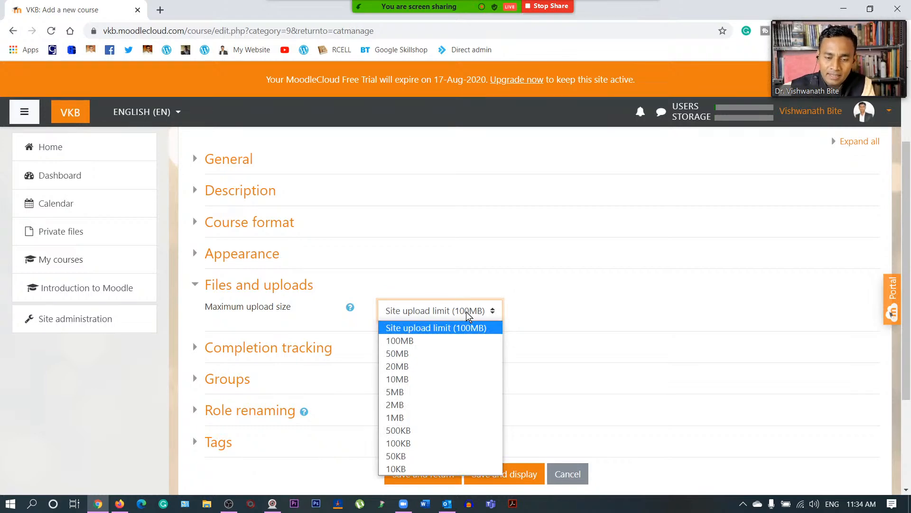
{"action": "scroll", "coordinate": [466, 311], "scroll_direction": "down", "scroll_amount": 3}
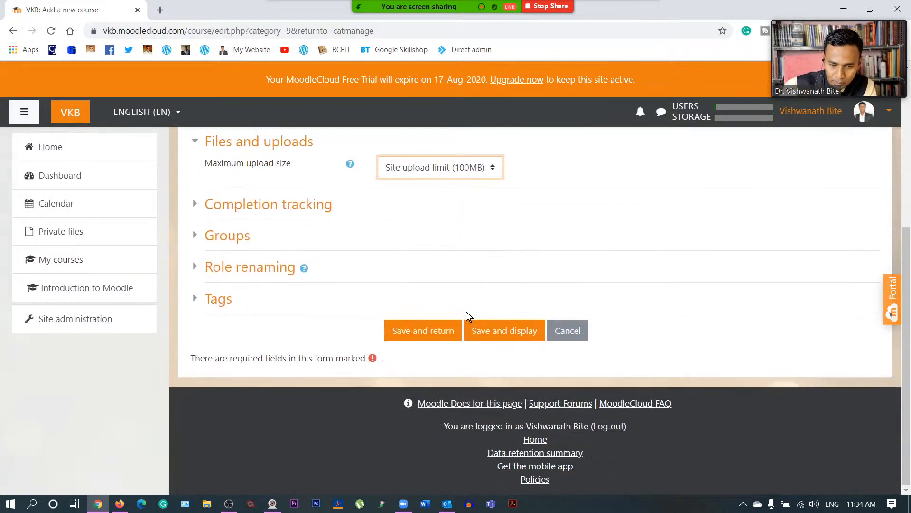
{"action": "scroll", "coordinate": [468, 248], "scroll_direction": "up", "scroll_amount": 4}
{"action": "left_click", "coordinate": [471, 347]}
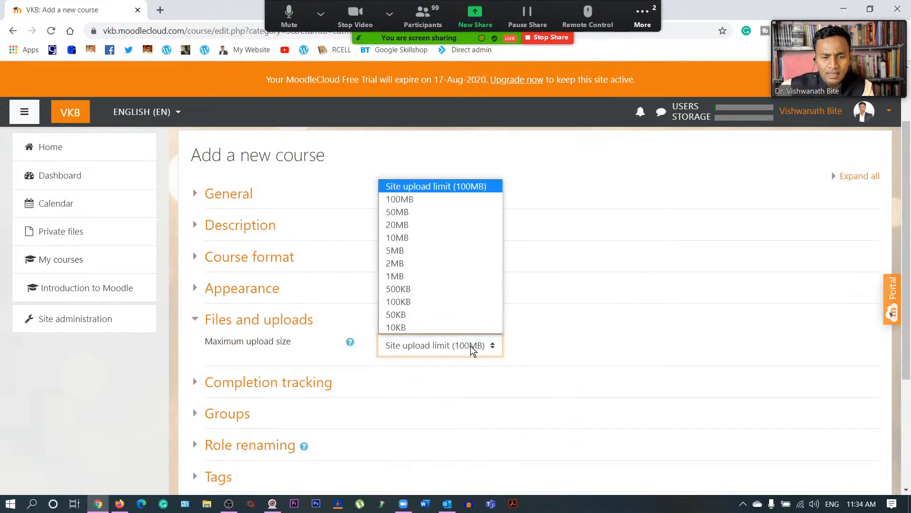
{"action": "left_click", "coordinate": [442, 237]}
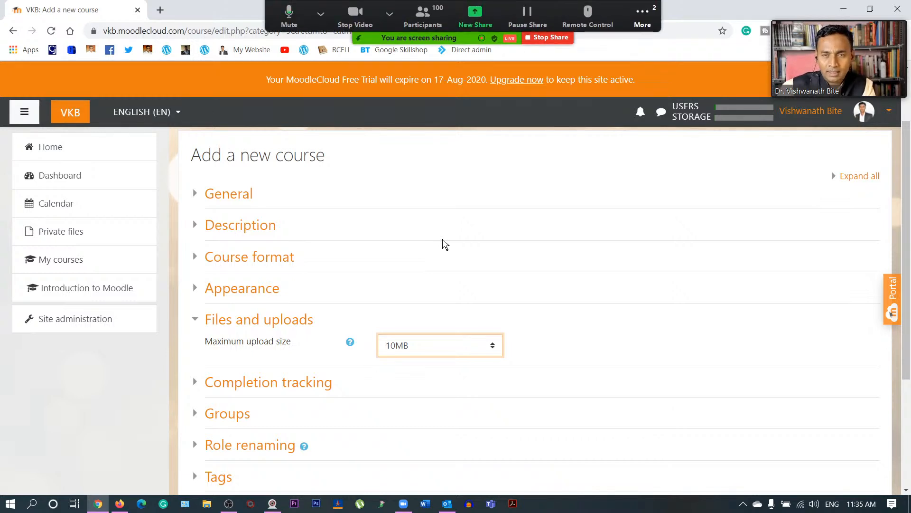
{"action": "left_click", "coordinate": [579, 310]}
{"action": "scroll", "coordinate": [400, 328], "scroll_direction": "down", "scroll_amount": 1}
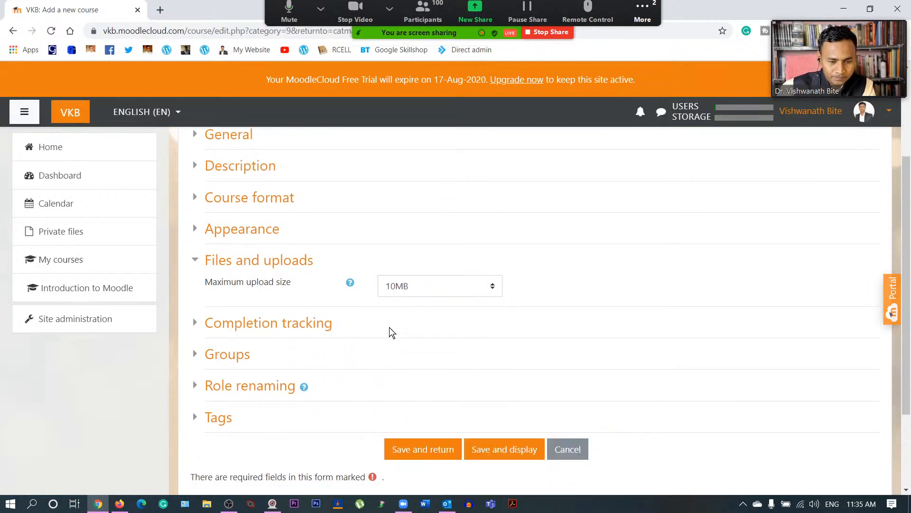
{"action": "left_click", "coordinate": [198, 323]}
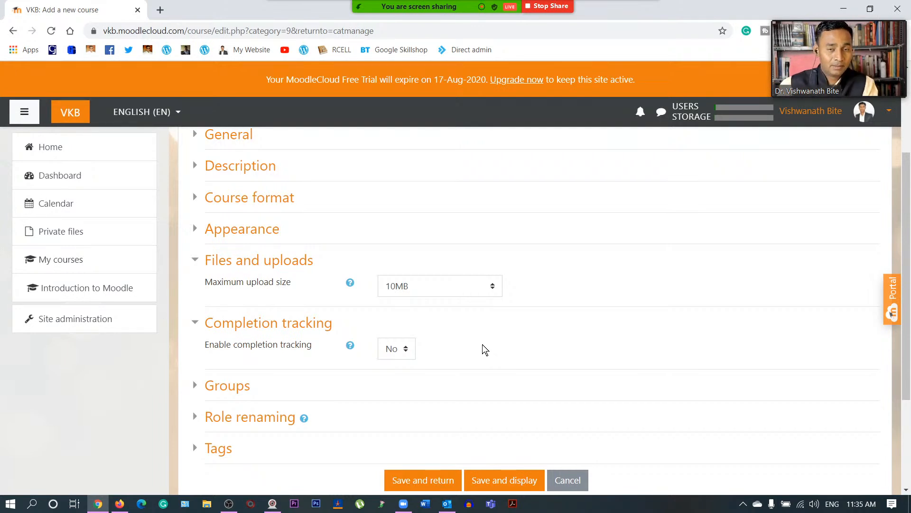
- Confirm Enable completion tracking is Yes and collapse Files and uploads
{"action": "left_click", "coordinate": [395, 352]}
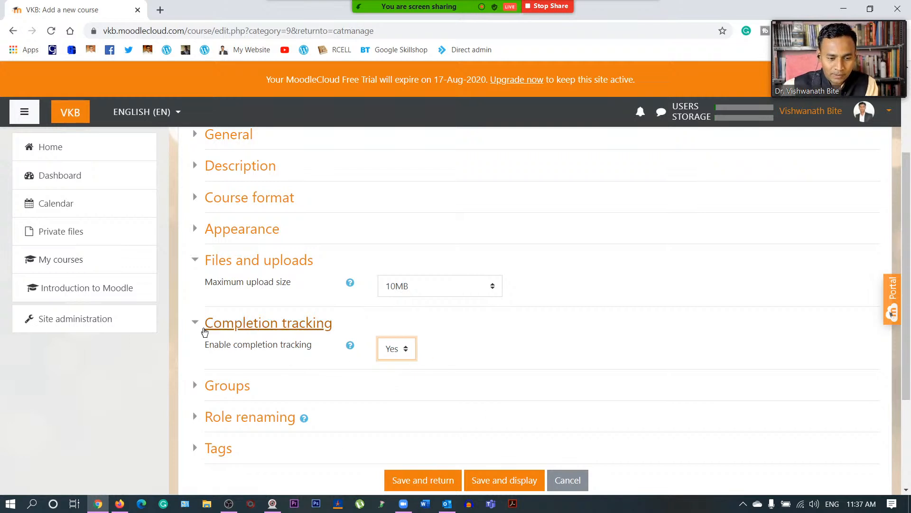
{"action": "left_click", "coordinate": [196, 262]}
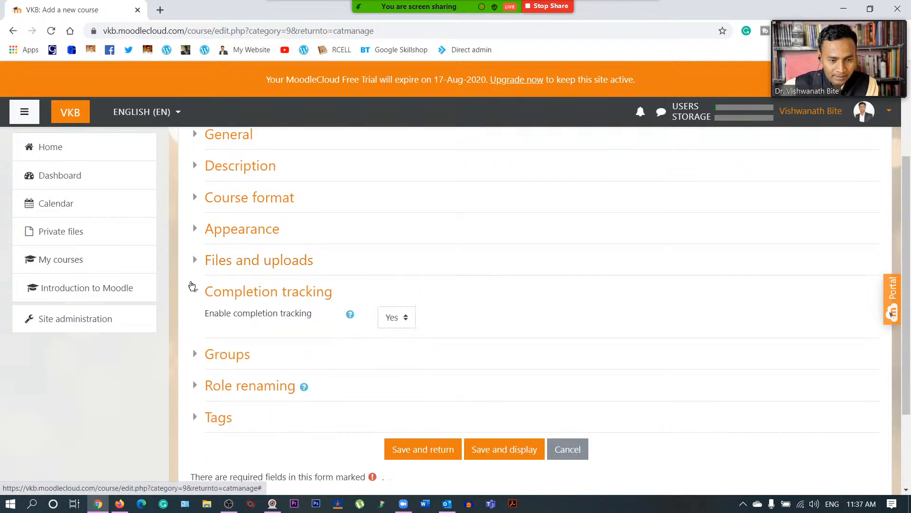
- Collapse Completion tracking, expand Groups and keep group mode at No groups
{"action": "left_click", "coordinate": [196, 292]}
{"action": "left_click", "coordinate": [196, 328]}
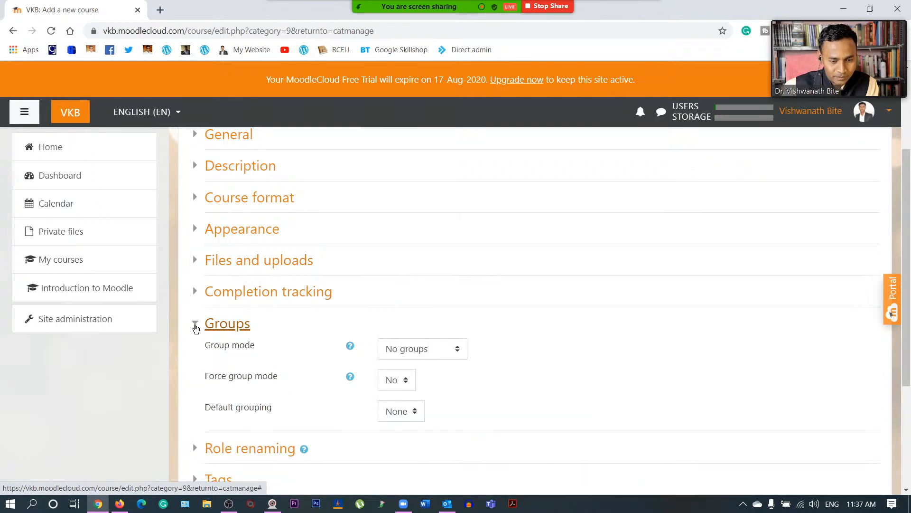
{"action": "scroll", "coordinate": [471, 313], "scroll_direction": "down", "scroll_amount": 1}
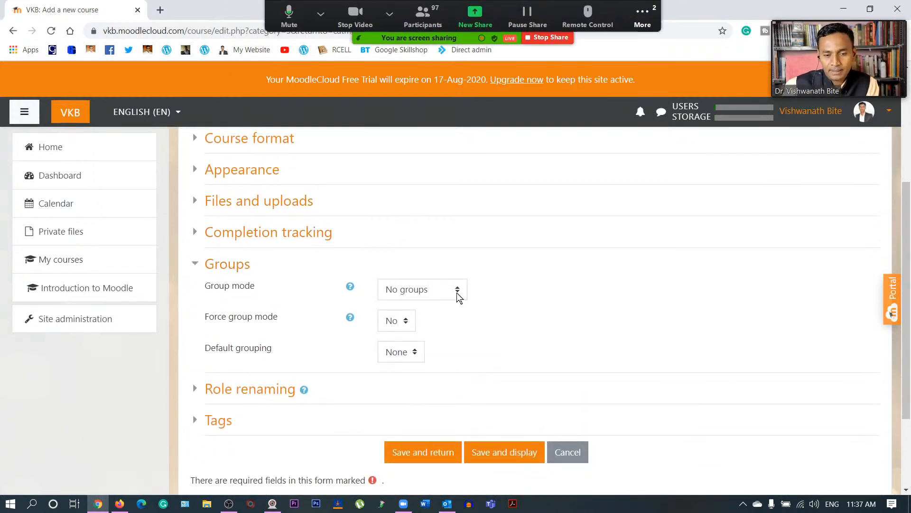
{"action": "left_click", "coordinate": [456, 292]}
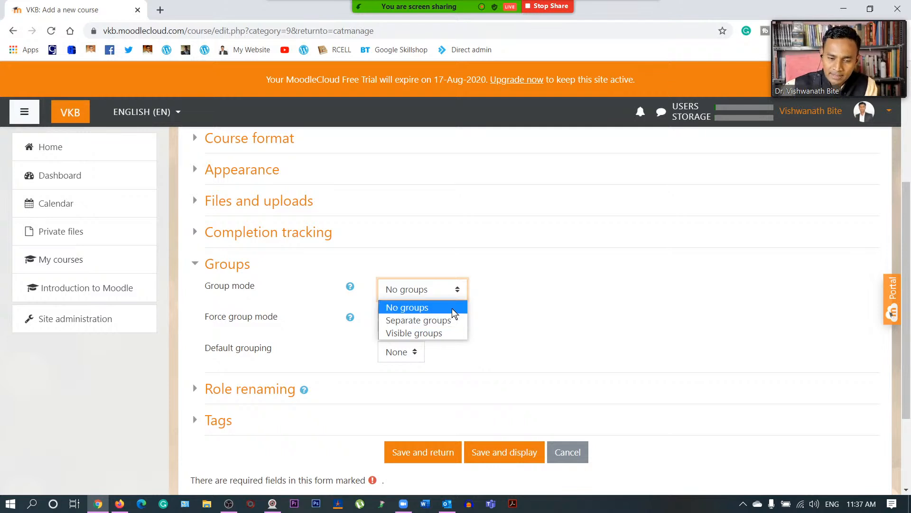
{"action": "left_click", "coordinate": [452, 308]}
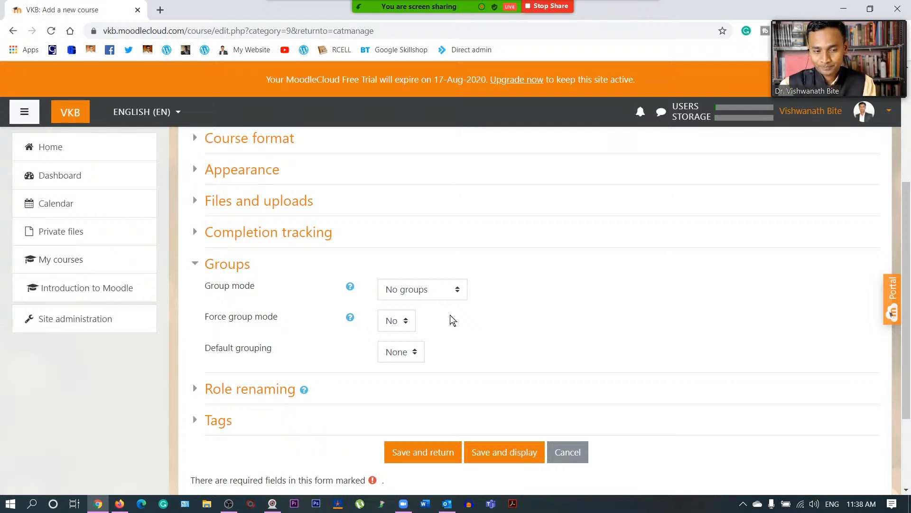
{"action": "left_click", "coordinate": [443, 287]}
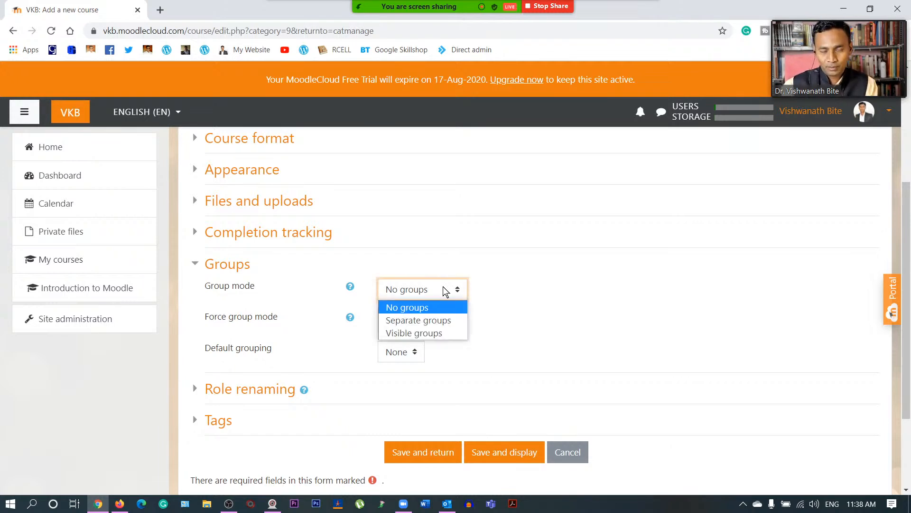
{"action": "left_click", "coordinate": [444, 291]}
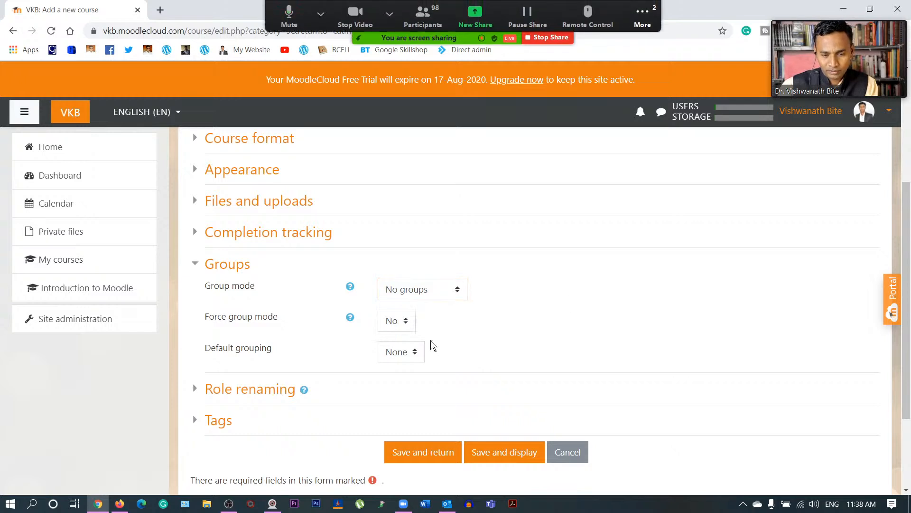
- Leave Force group mode at No and Default grouping at None, then collapse Groups
{"action": "left_click", "coordinate": [403, 321]}
{"action": "left_click", "coordinate": [404, 322]}
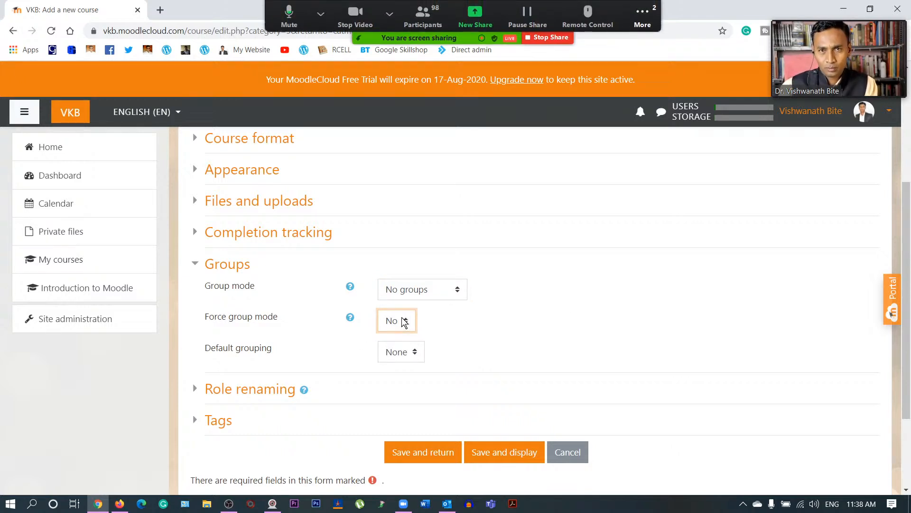
{"action": "left_click", "coordinate": [405, 356]}
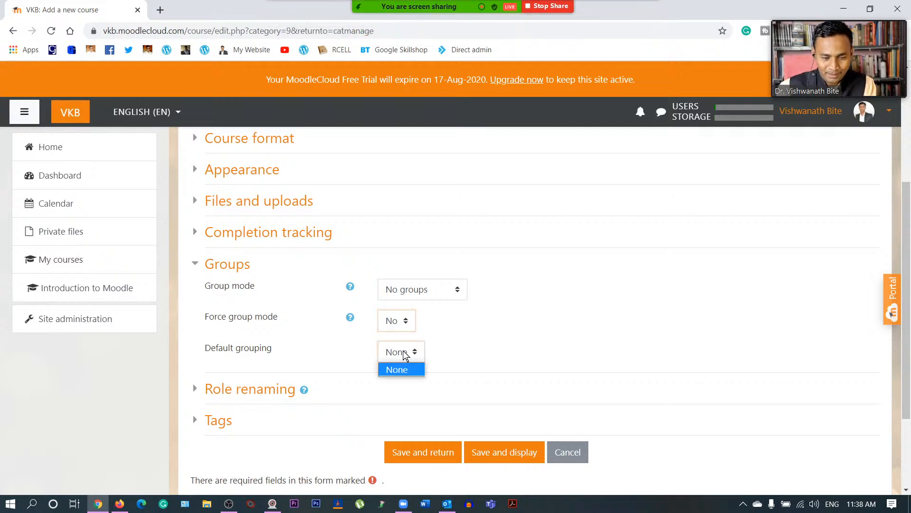
{"action": "left_click", "coordinate": [405, 355]}
{"action": "left_click", "coordinate": [477, 334]}
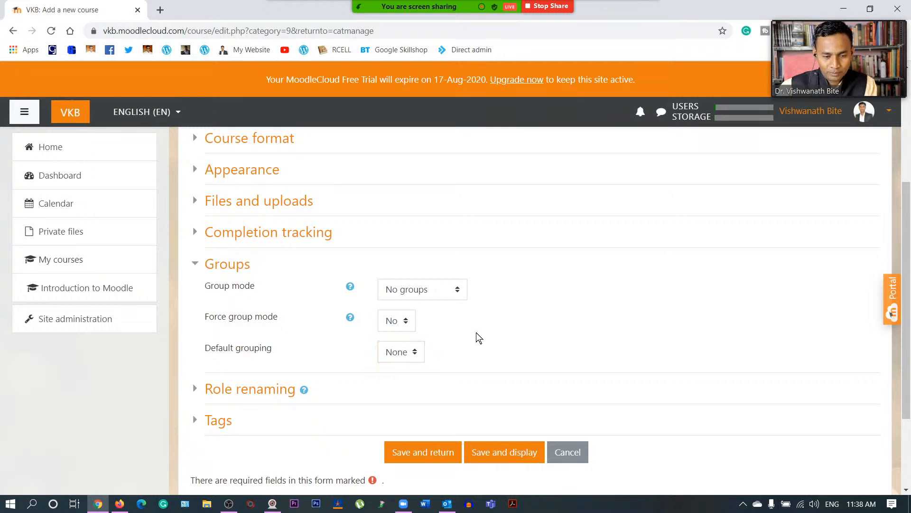
{"action": "left_click", "coordinate": [195, 270]}
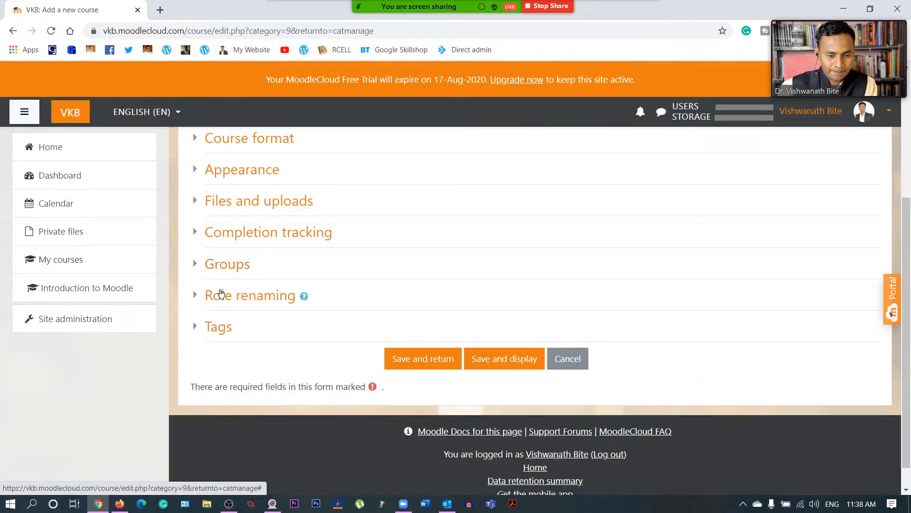
- Expand Role renaming, leave every role name field blank and collapse it again
{"action": "left_click", "coordinate": [196, 296]}
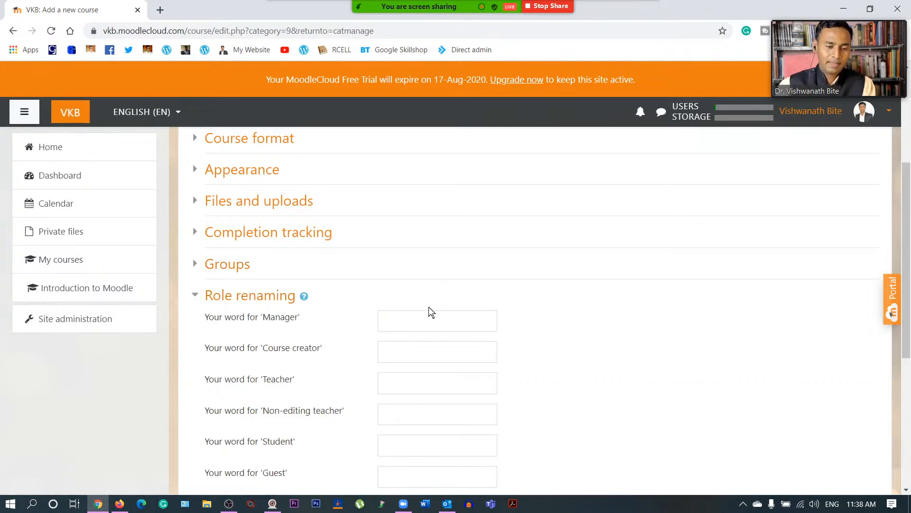
{"action": "scroll", "coordinate": [429, 312], "scroll_direction": "down", "scroll_amount": 3}
{"action": "scroll", "coordinate": [431, 311], "scroll_direction": "up", "scroll_amount": 2}
{"action": "scroll", "coordinate": [528, 308], "scroll_direction": "down", "scroll_amount": 1}
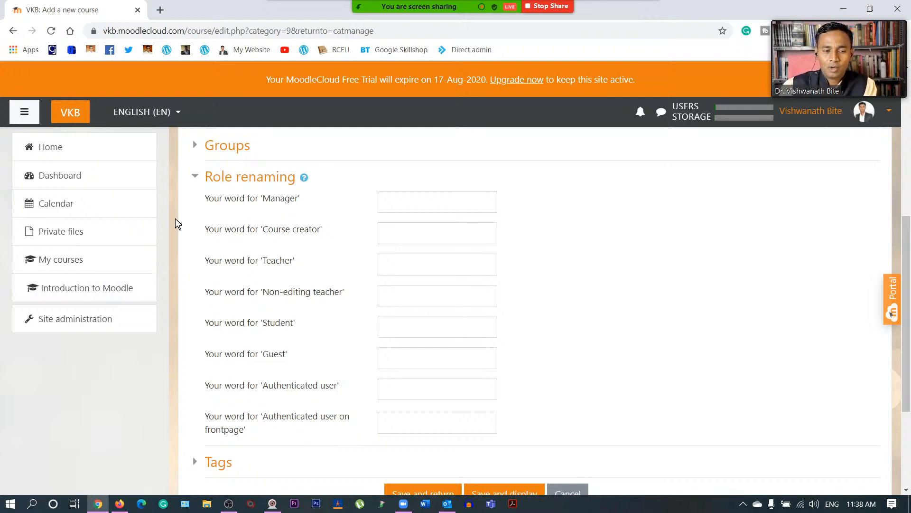
{"action": "left_click", "coordinate": [196, 178]}
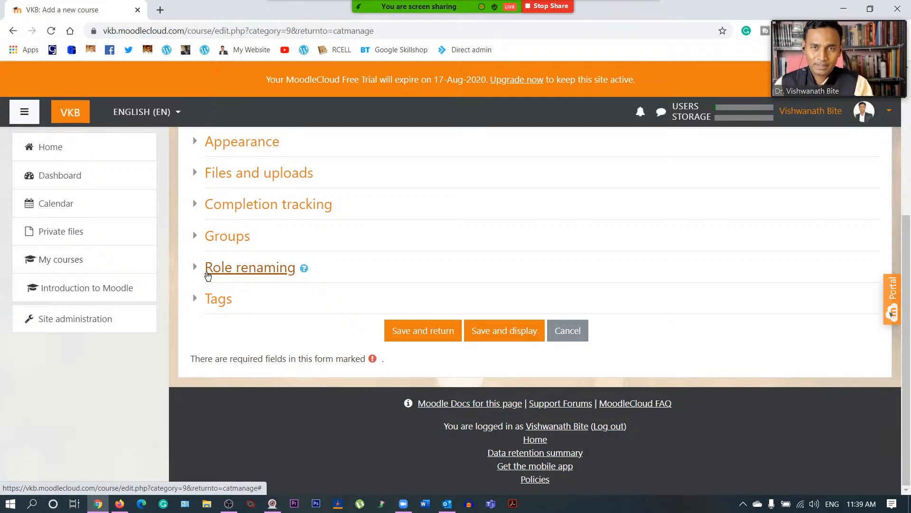
- Expand the Tags section and view the available tag suggestions
{"action": "left_click", "coordinate": [194, 300]}
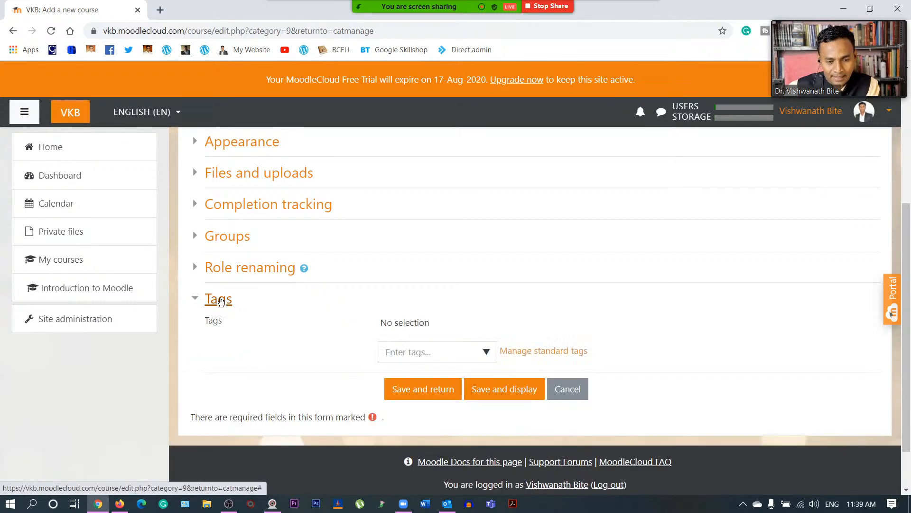
{"action": "scroll", "coordinate": [411, 261], "scroll_direction": "up", "scroll_amount": 5}
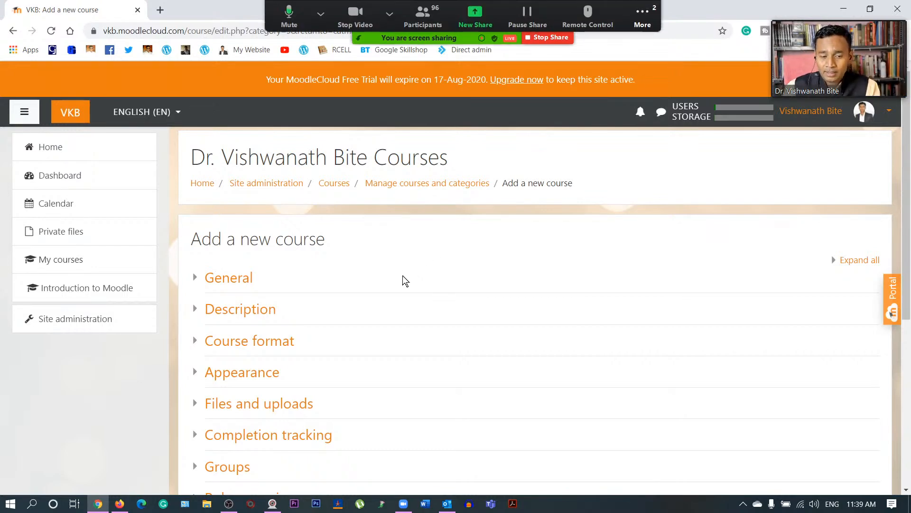
{"action": "scroll", "coordinate": [403, 276], "scroll_direction": "down", "scroll_amount": 5}
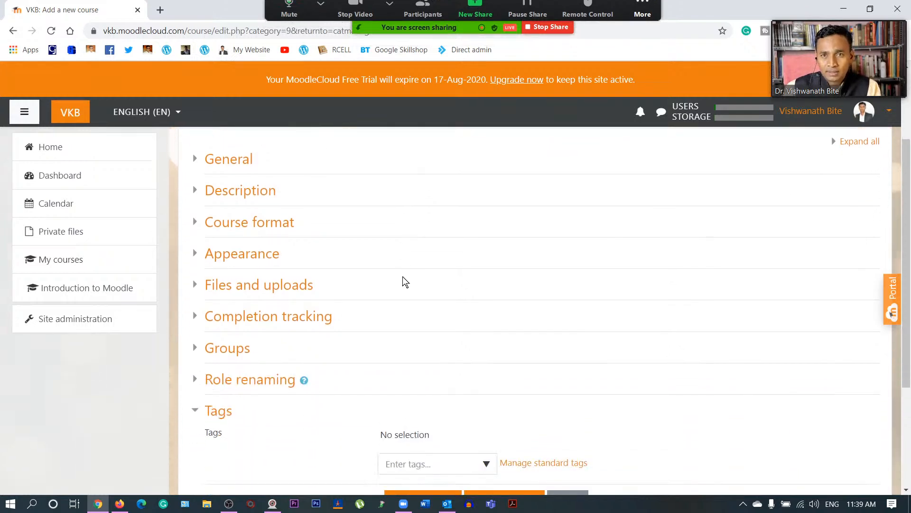
{"action": "left_click", "coordinate": [411, 345]}
{"action": "left_click", "coordinate": [487, 349]}
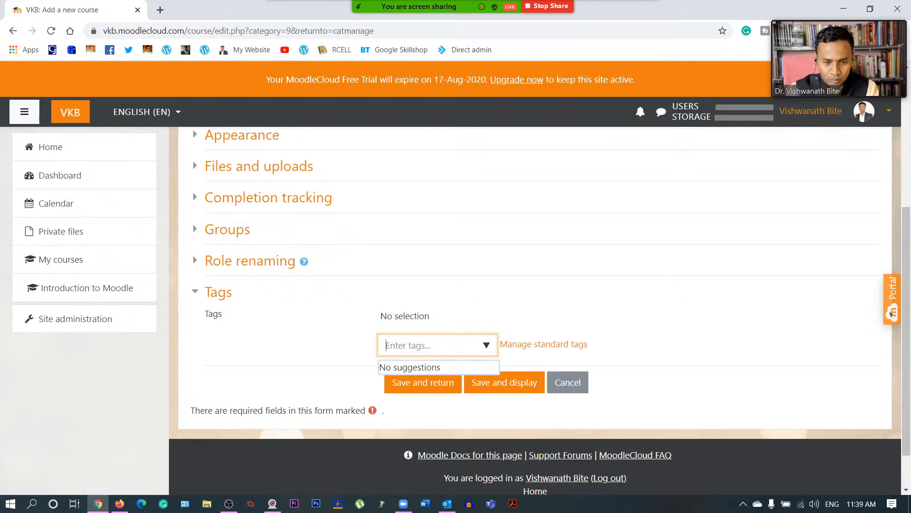
{"action": "scroll", "coordinate": [481, 260], "scroll_direction": "up", "scroll_amount": 5}
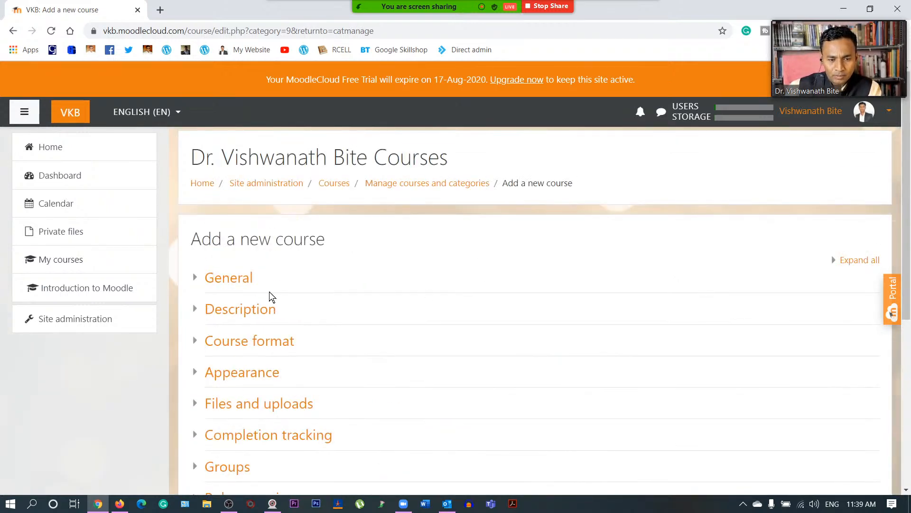
{"action": "scroll", "coordinate": [462, 307], "scroll_direction": "down", "scroll_amount": 6}
{"action": "left_click", "coordinate": [463, 302]}
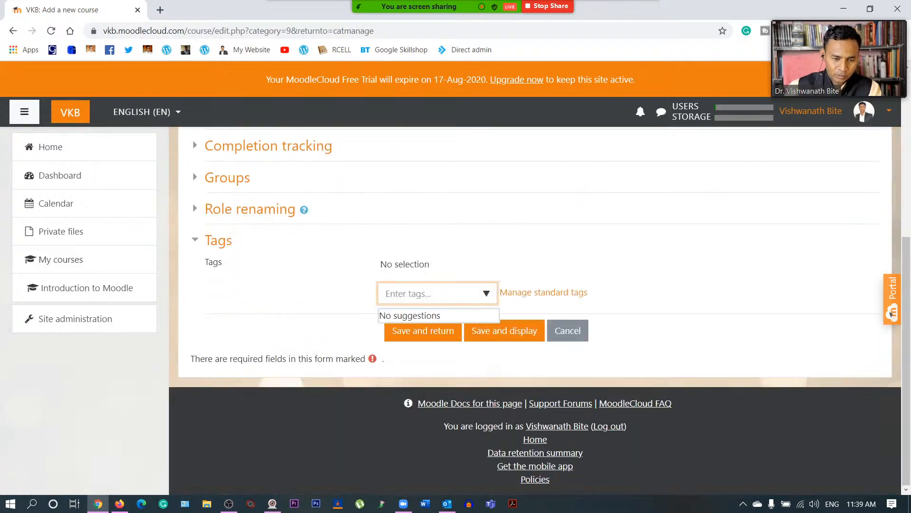
- Add the tags Moodle, Google Classroom, Microsoft Teams, Google Sites and Canva
{"action": "type", "text": "Mo"}
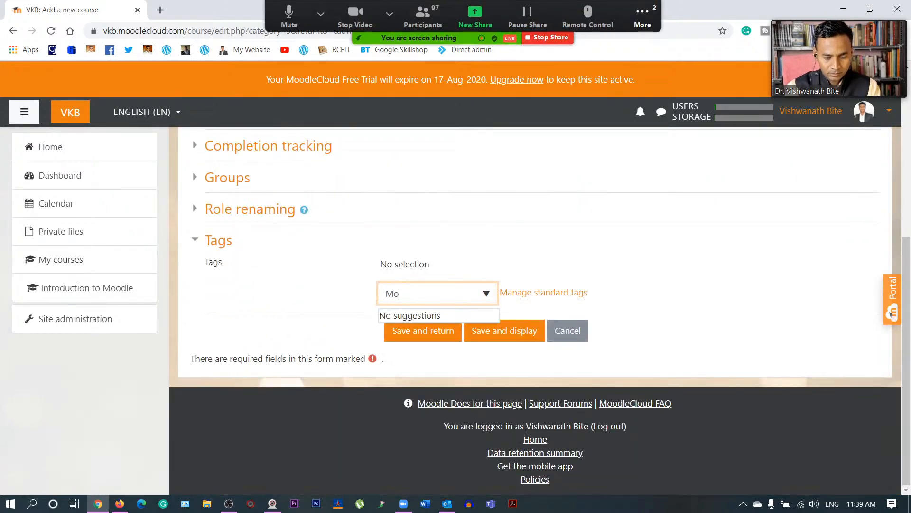
{"action": "type", "text": "odle"}
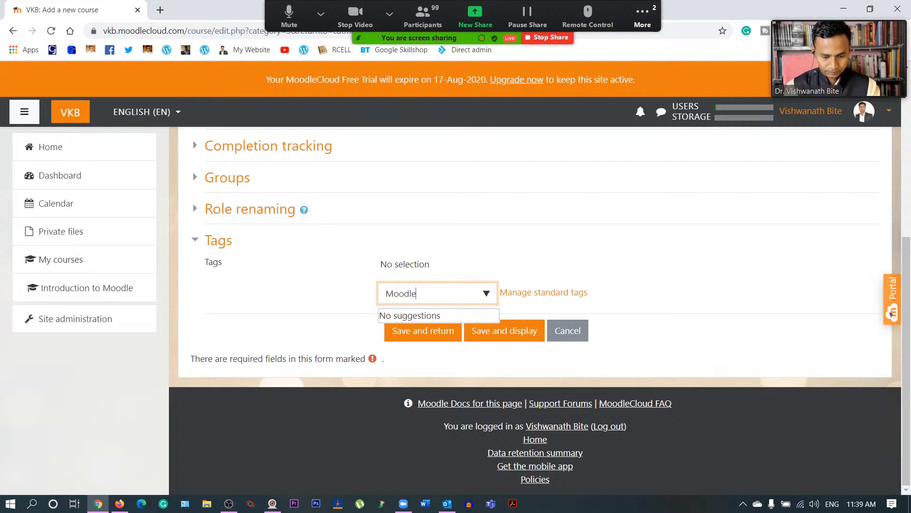
{"action": "key", "text": "Return"}
{"action": "type", "text": "Goo"}
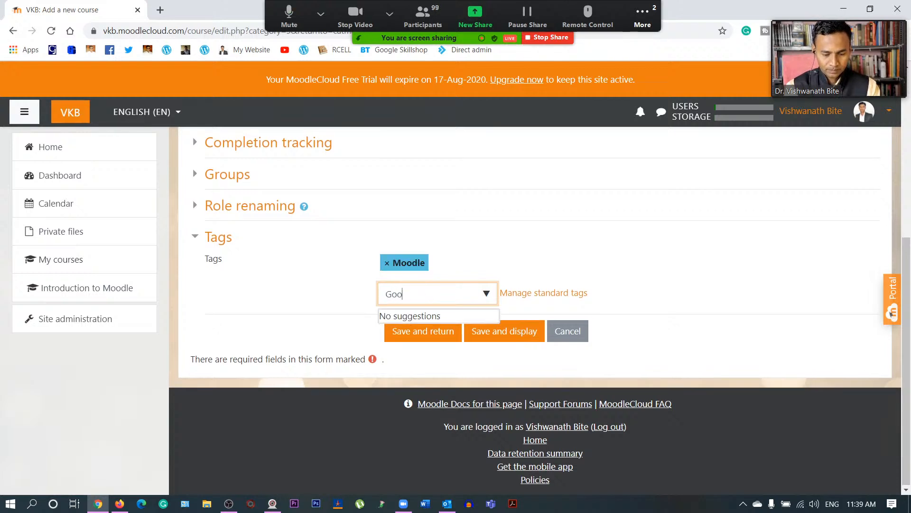
{"action": "type", "text": "gle Classroom"}
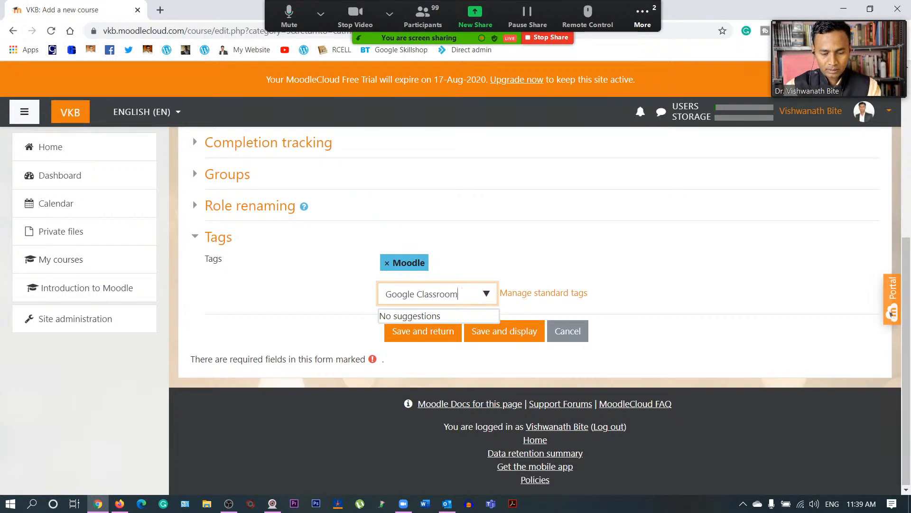
{"action": "key", "text": "Return"}
{"action": "type", "text": "Microso"}
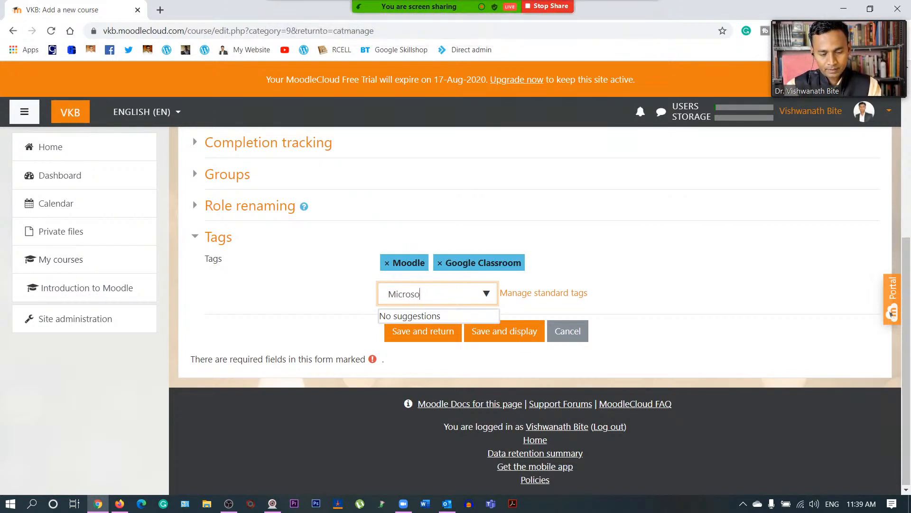
{"action": "type", "text": "ft Teams"}
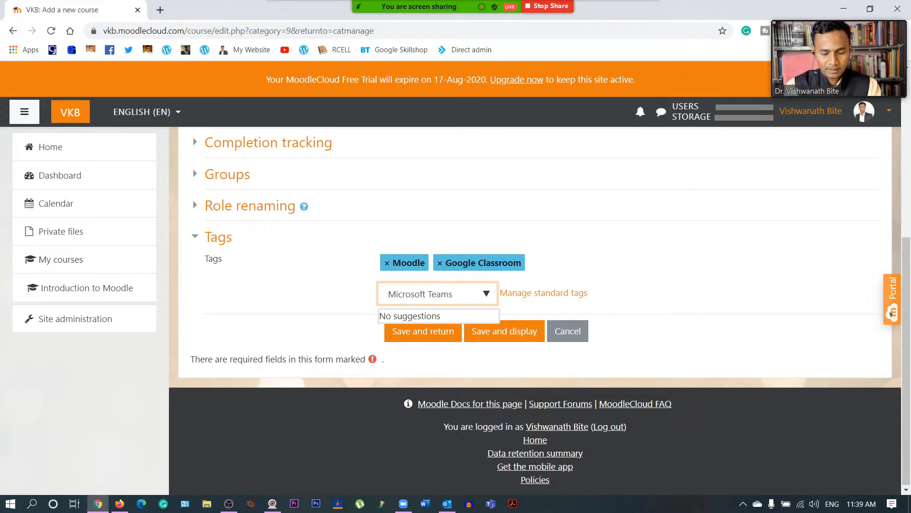
{"action": "key", "text": "Return"}
{"action": "type", "text": "Google Sites"}
{"action": "key", "text": "Return"}
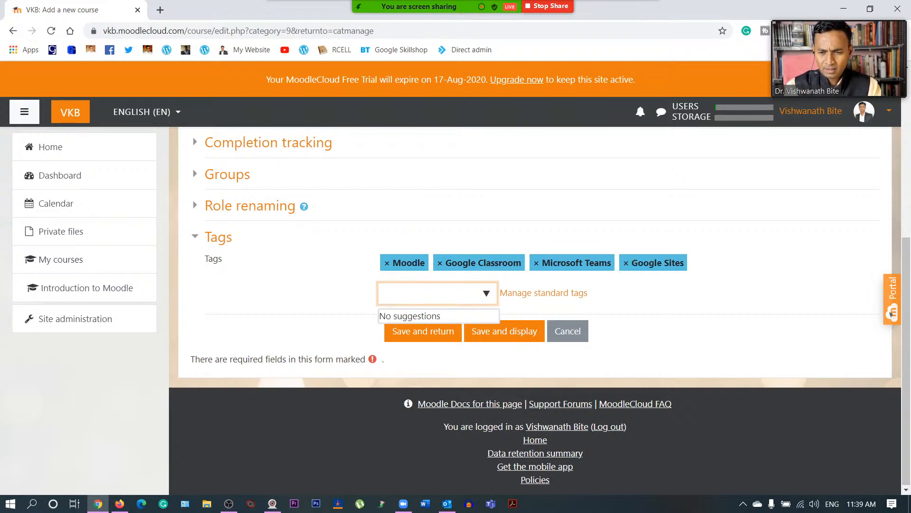
{"action": "type", "text": "Canva"}
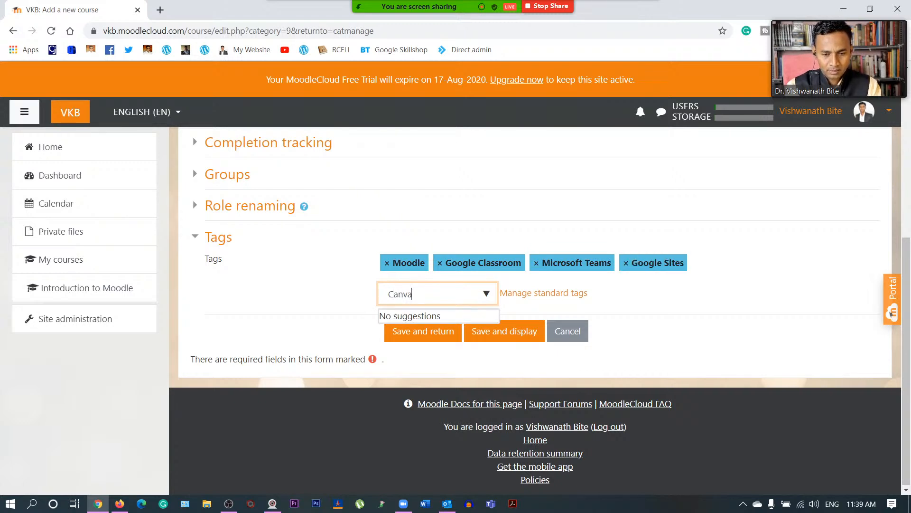
{"action": "key", "text": "Return"}
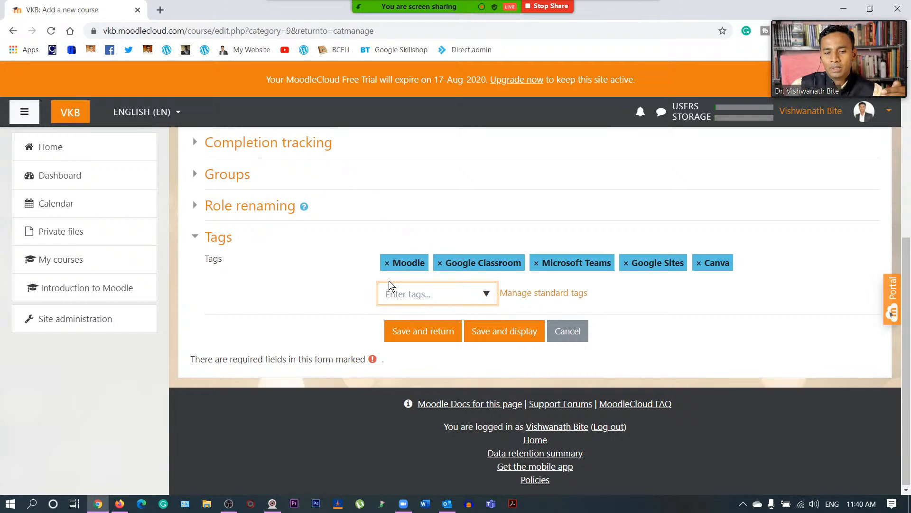
{"action": "scroll", "coordinate": [328, 297], "scroll_direction": "up", "scroll_amount": 6}
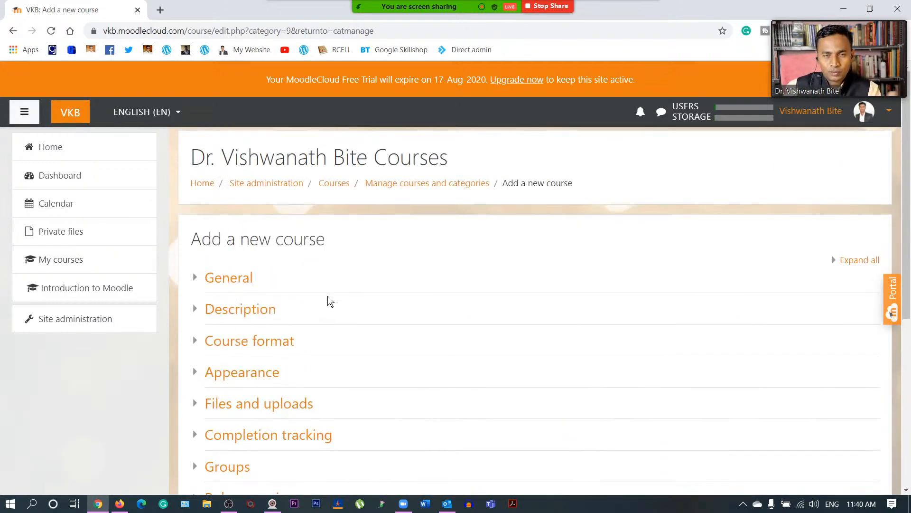
- Expand the General section and scroll down to review the form through the Tags
{"action": "scroll", "coordinate": [328, 296], "scroll_direction": "down", "scroll_amount": 6}
{"action": "scroll", "coordinate": [327, 295], "scroll_direction": "up", "scroll_amount": 6}
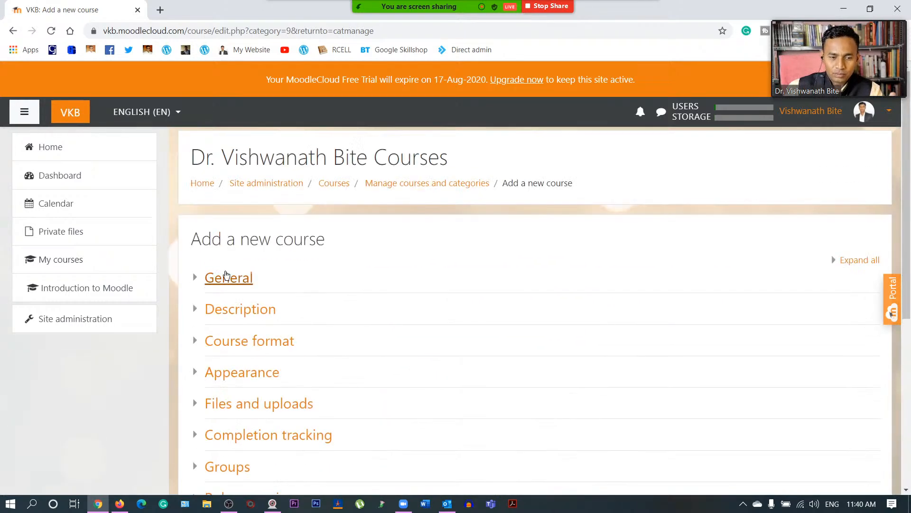
{"action": "left_click", "coordinate": [228, 277]}
{"action": "scroll", "coordinate": [354, 304], "scroll_direction": "down", "scroll_amount": 1}
{"action": "scroll", "coordinate": [392, 284], "scroll_direction": "down", "scroll_amount": 9}
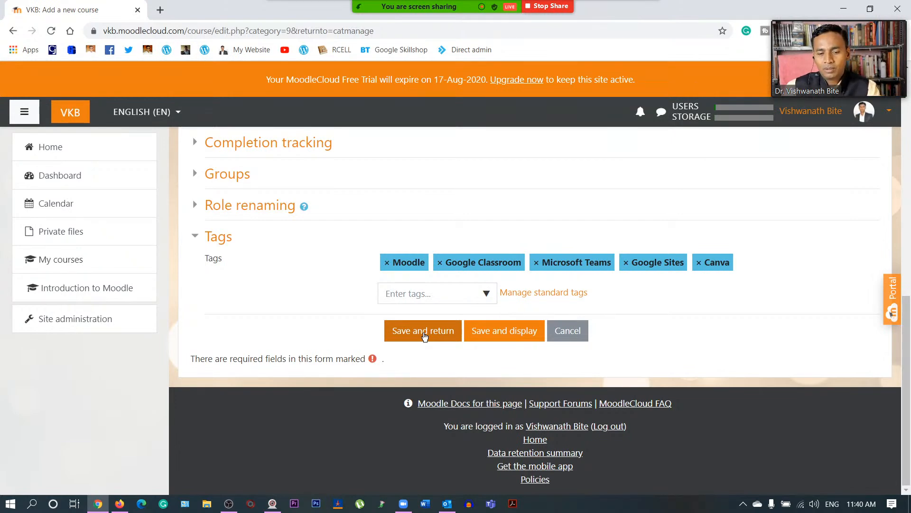
- Save the course with 'Save and display', opening its Participants page
{"action": "left_click", "coordinate": [500, 332]}
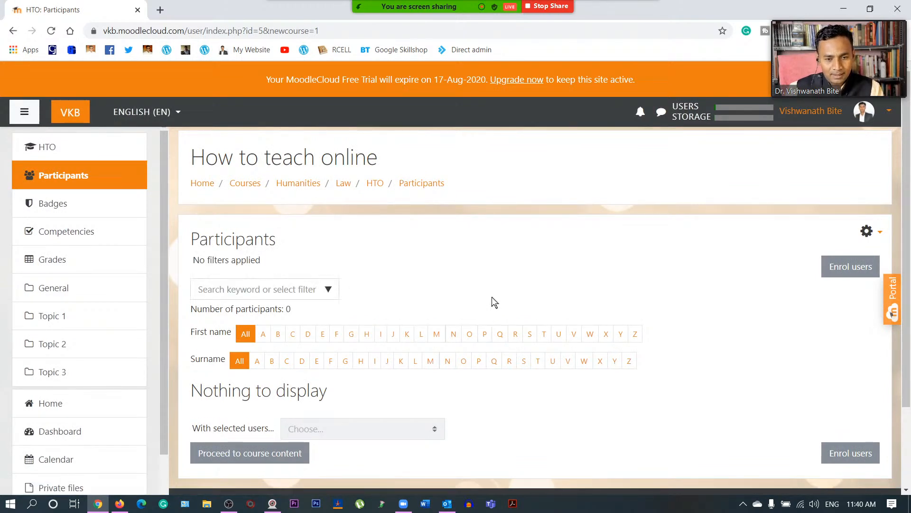
{"action": "scroll", "coordinate": [492, 297], "scroll_direction": "down", "scroll_amount": 3}
{"action": "scroll", "coordinate": [496, 288], "scroll_direction": "up", "scroll_amount": 3}
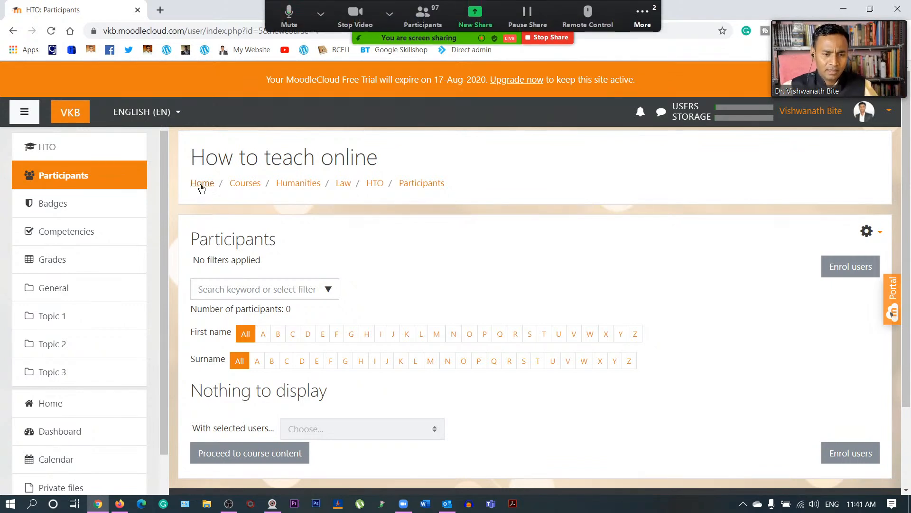
- Zoom the Participants page in with Ctrl+Plus and back to normal with Ctrl+Minus
{"action": "key", "text": "ctrl+plus"}
{"action": "key", "text": "ctrl+plus"}
{"action": "key", "text": "ctrl+plus"}
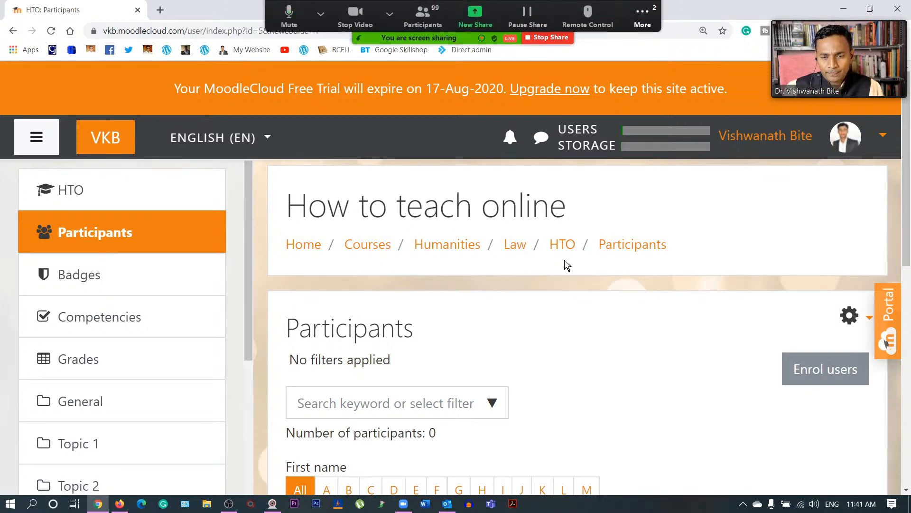
{"action": "key", "text": "ctrl+alt+w"}
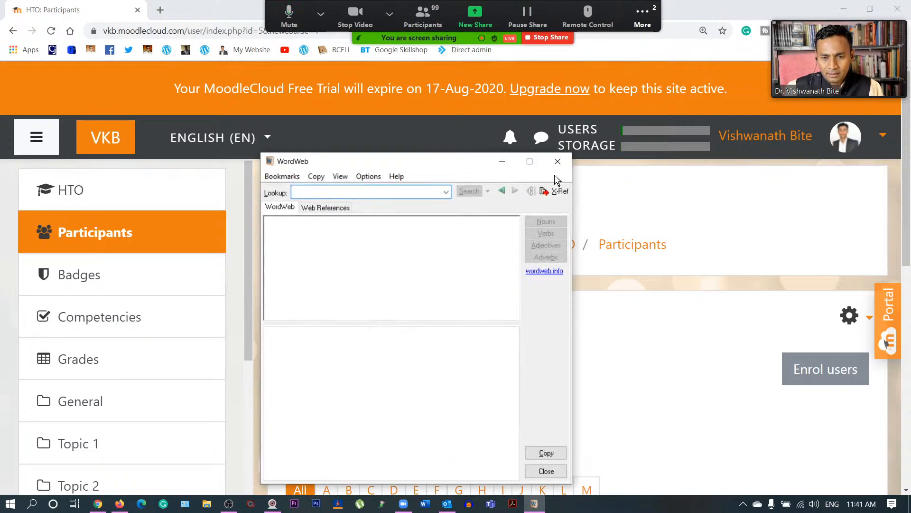
{"action": "left_click", "coordinate": [558, 162]}
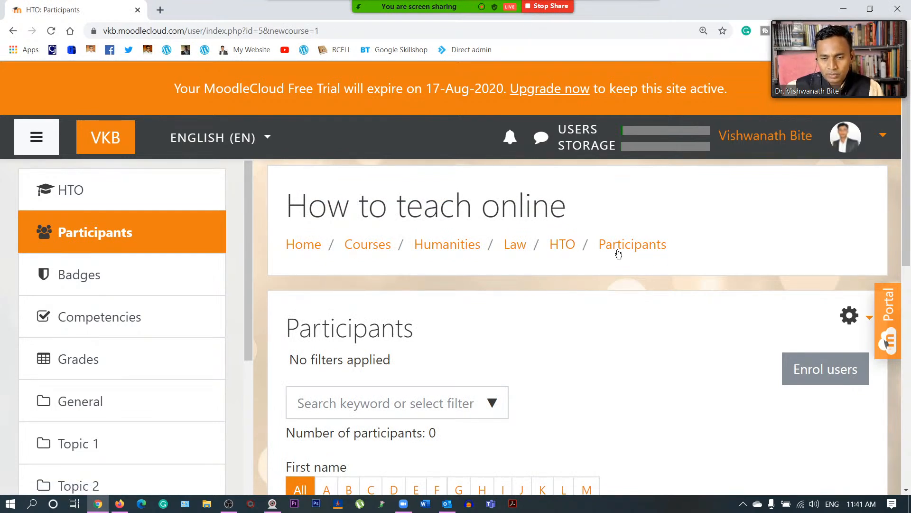
{"action": "scroll", "coordinate": [535, 321], "scroll_direction": "down", "scroll_amount": 2}
{"action": "scroll", "coordinate": [534, 317], "scroll_direction": "up", "scroll_amount": 2}
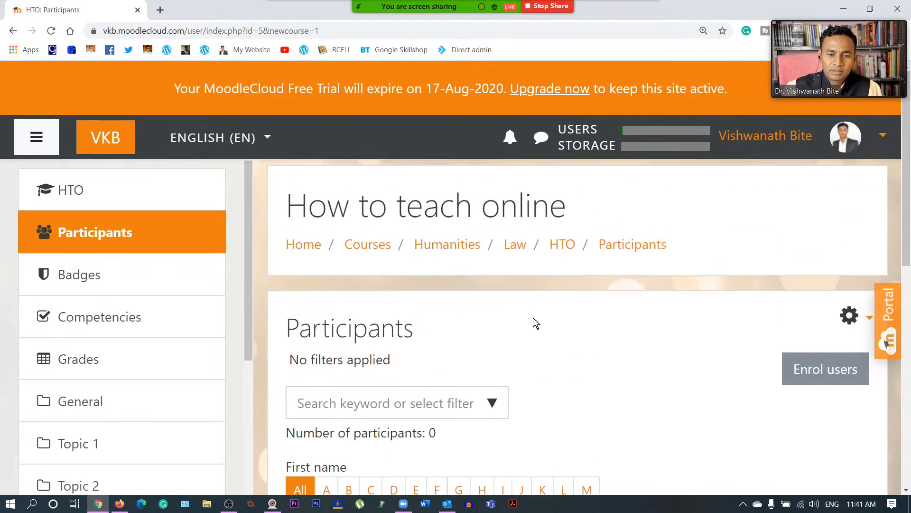
{"action": "scroll", "coordinate": [523, 346], "scroll_direction": "down", "scroll_amount": 1}
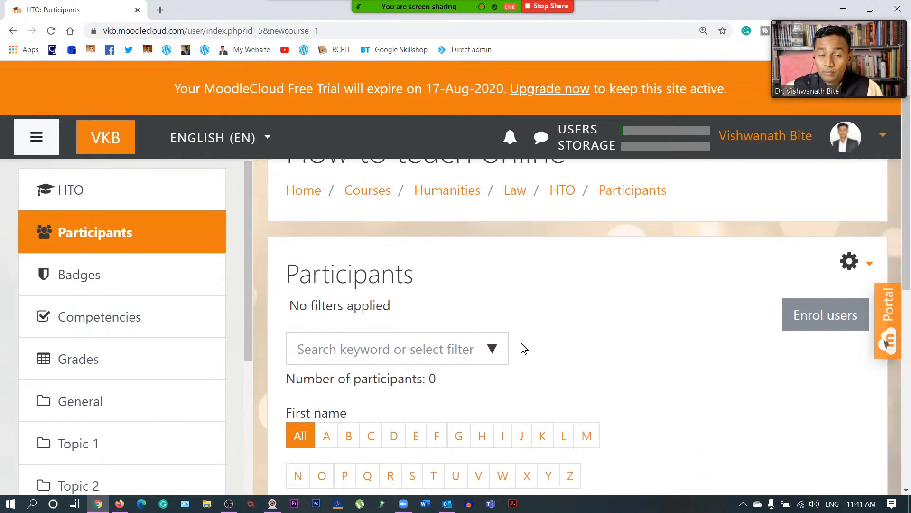
{"action": "scroll", "coordinate": [524, 349], "scroll_direction": "down", "scroll_amount": 1}
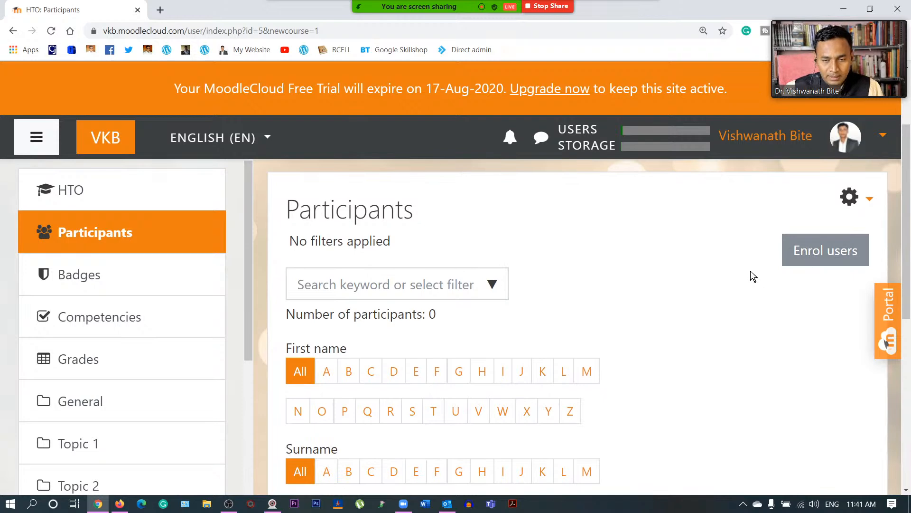
{"action": "key", "text": "ctrl+minus"}
{"action": "key", "text": "ctrl+minus"}
{"action": "key", "text": "ctrl+minus"}
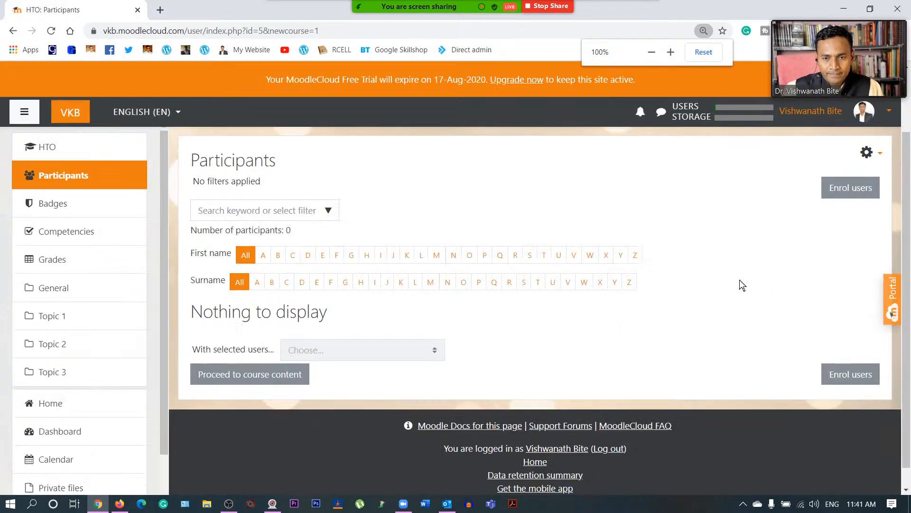
{"action": "scroll", "coordinate": [688, 304], "scroll_direction": "up", "scroll_amount": 2}
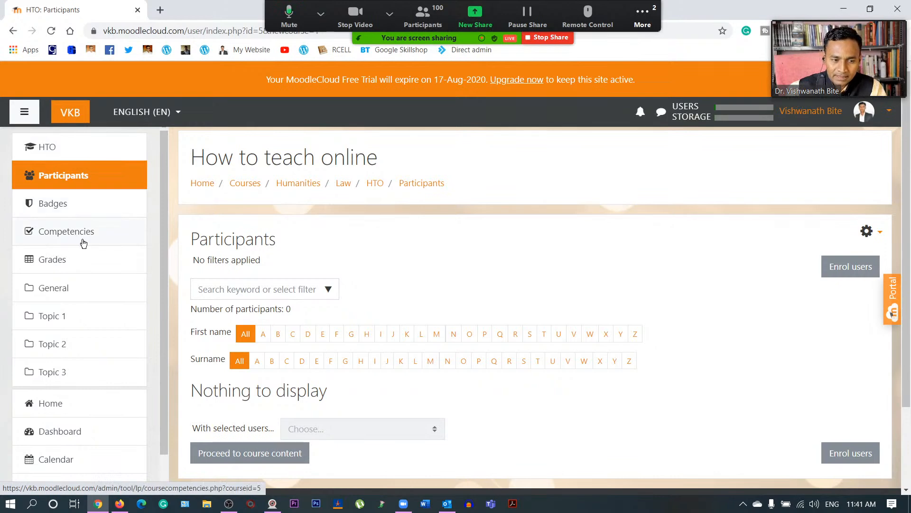
{"action": "scroll", "coordinate": [81, 230], "scroll_direction": "down", "scroll_amount": 2}
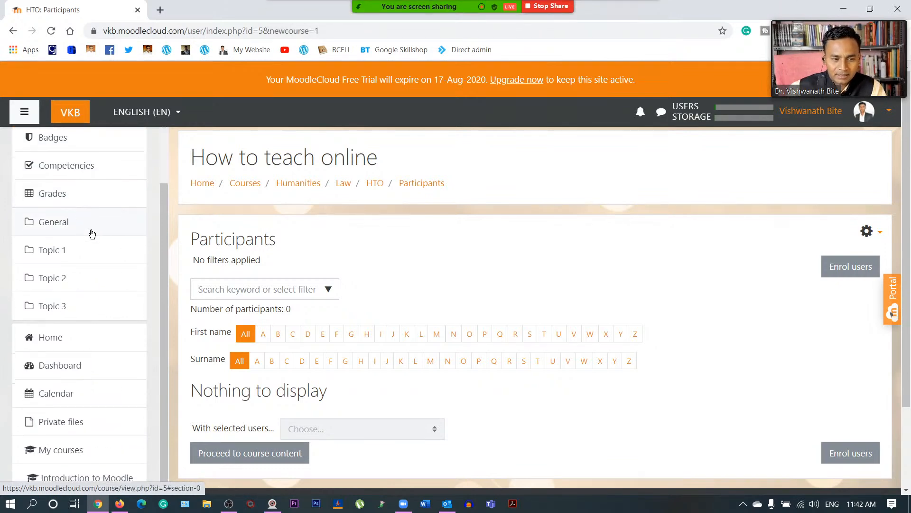
{"action": "scroll", "coordinate": [71, 214], "scroll_direction": "down", "scroll_amount": 1}
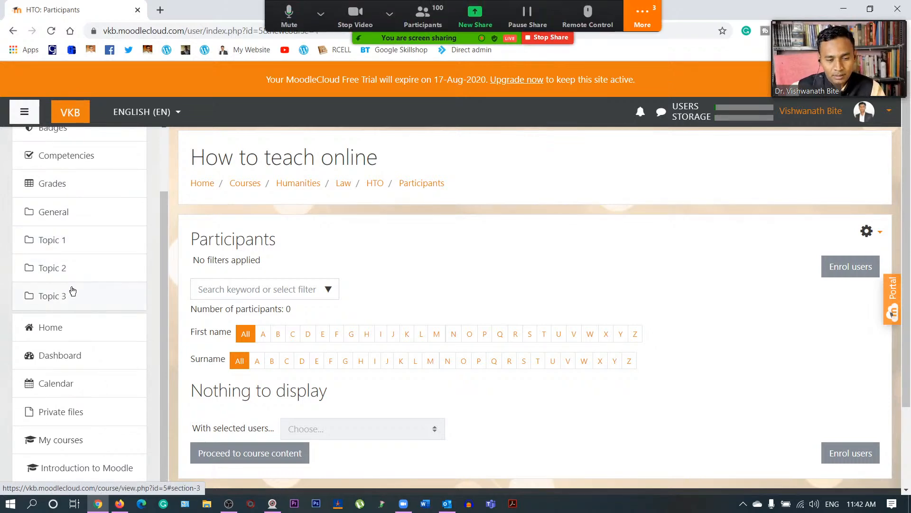
{"action": "left_click", "coordinate": [644, 19]}
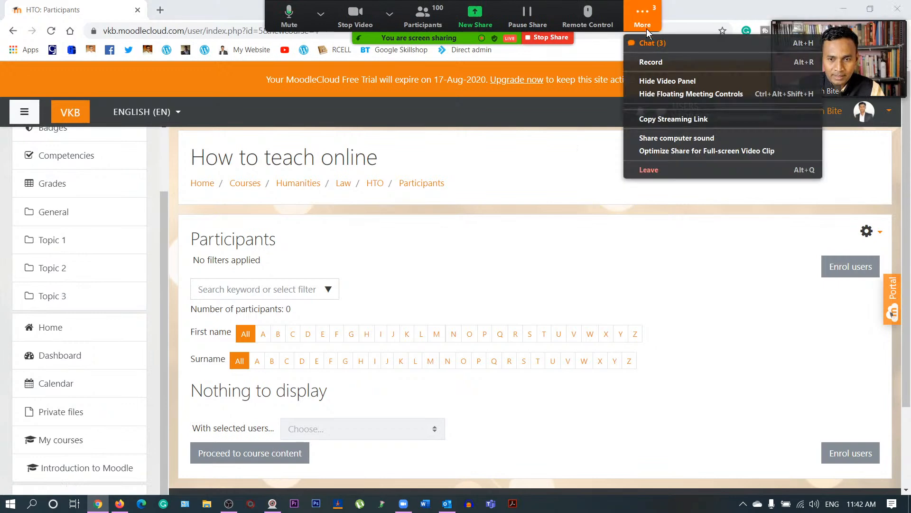
{"action": "left_click", "coordinate": [659, 43]}
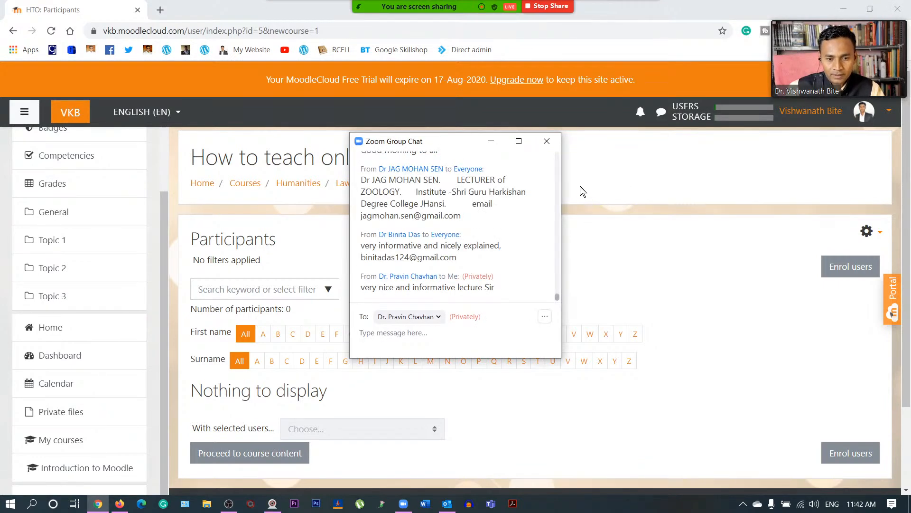
{"action": "left_click", "coordinate": [551, 140]}
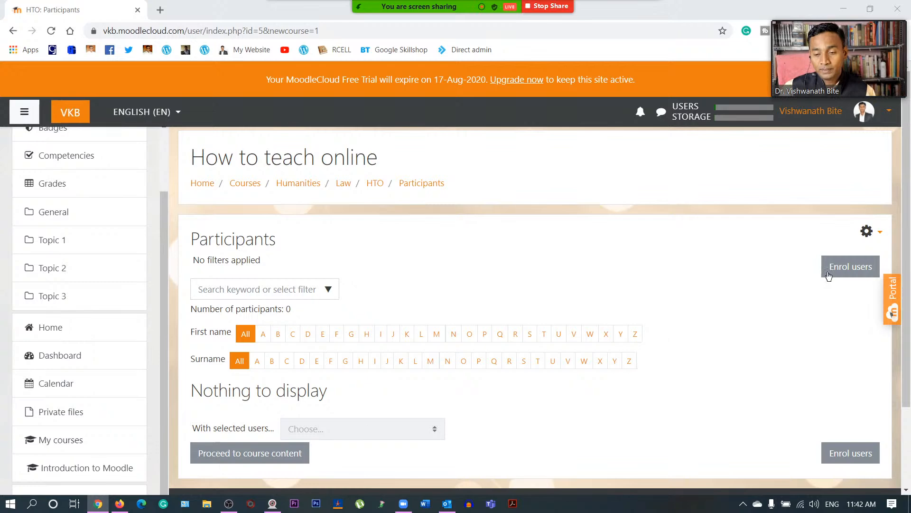
- Pick three user accounts, including the course-content account, from the Enrol users search list
{"action": "left_click", "coordinate": [847, 266]}
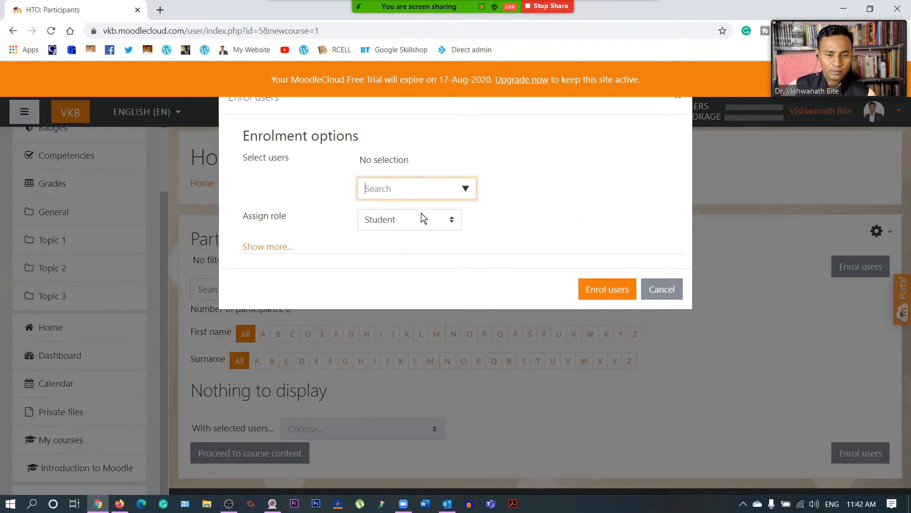
{"action": "left_click", "coordinate": [466, 189]}
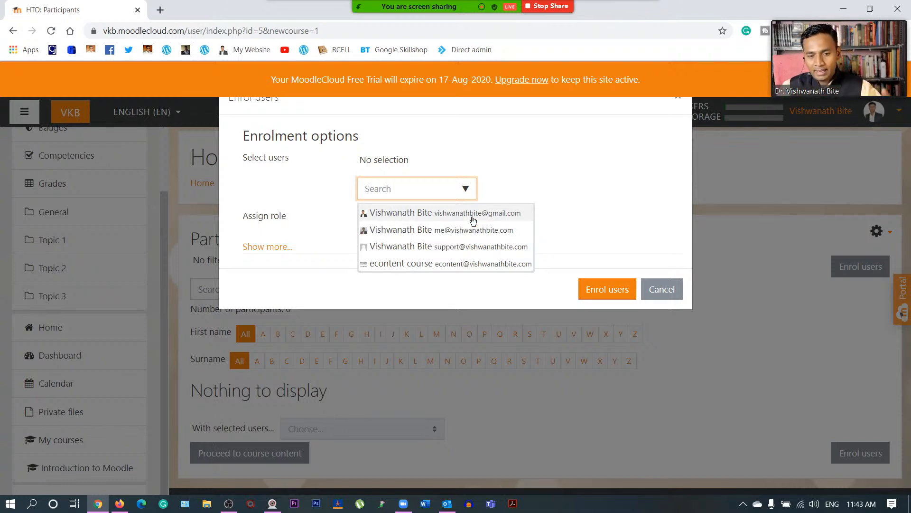
{"action": "left_click", "coordinate": [425, 266]}
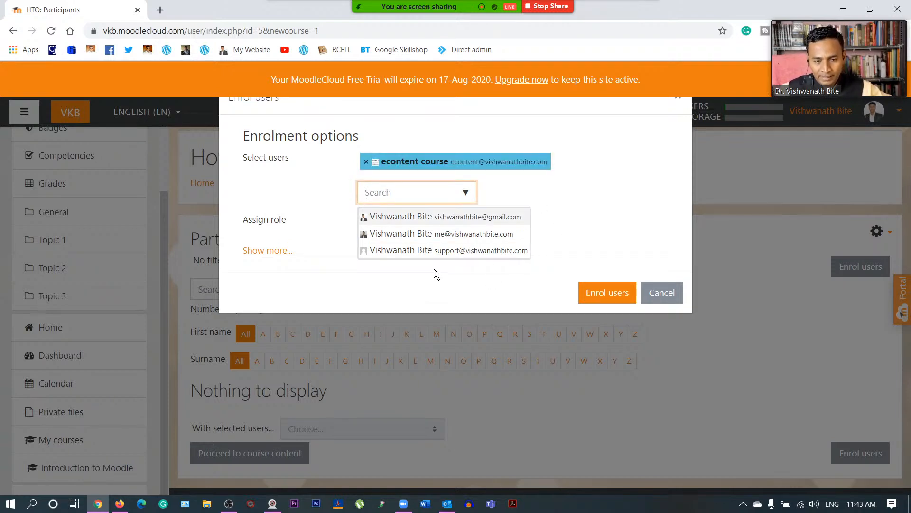
{"action": "left_click", "coordinate": [423, 252]}
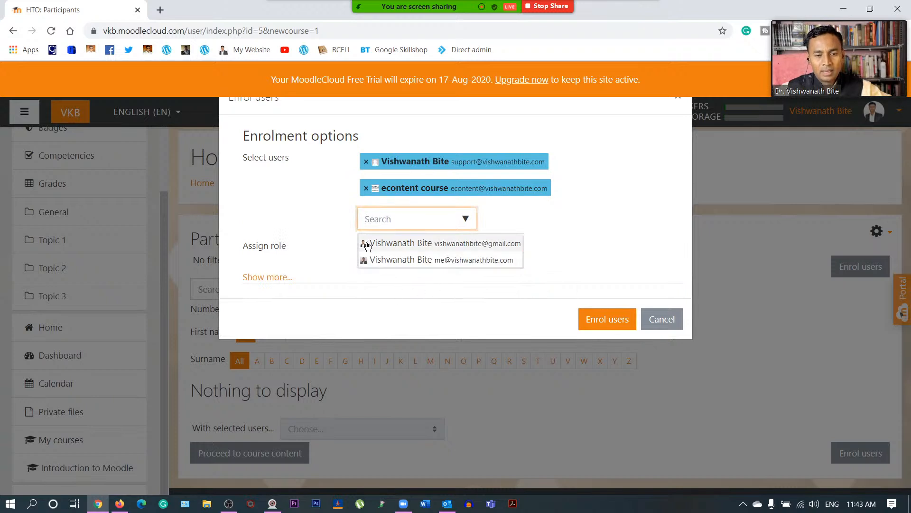
{"action": "left_click", "coordinate": [435, 260]}
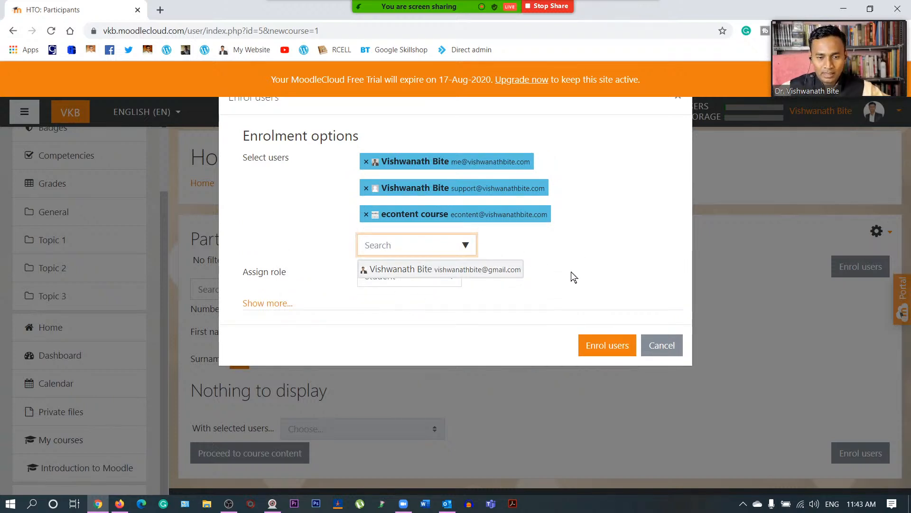
{"action": "left_click", "coordinate": [516, 247]}
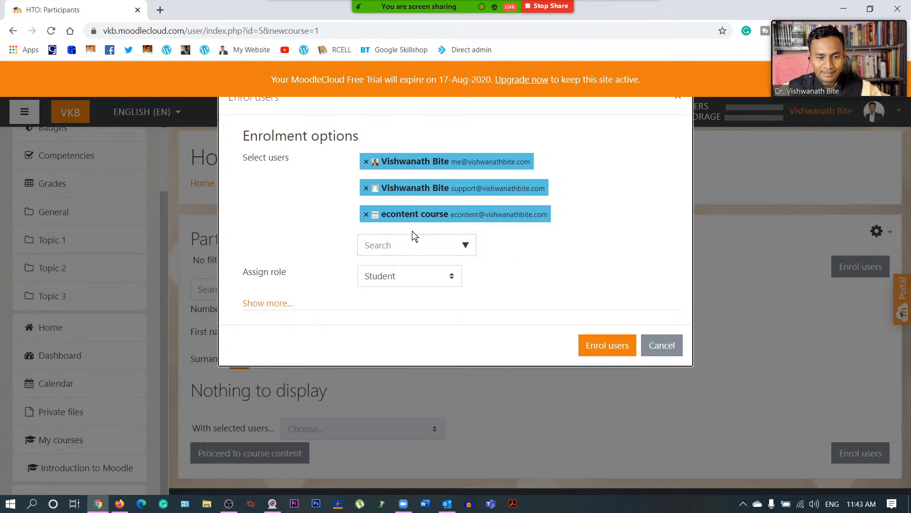
{"action": "left_click", "coordinate": [423, 275]}
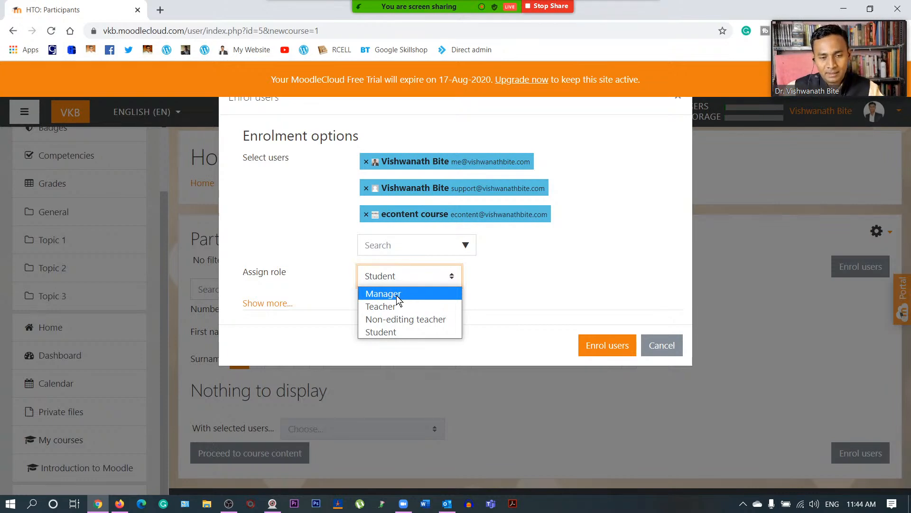
- Drop the course-content account and enrol the remaining two users with the Student role
{"action": "left_click", "coordinate": [485, 245]}
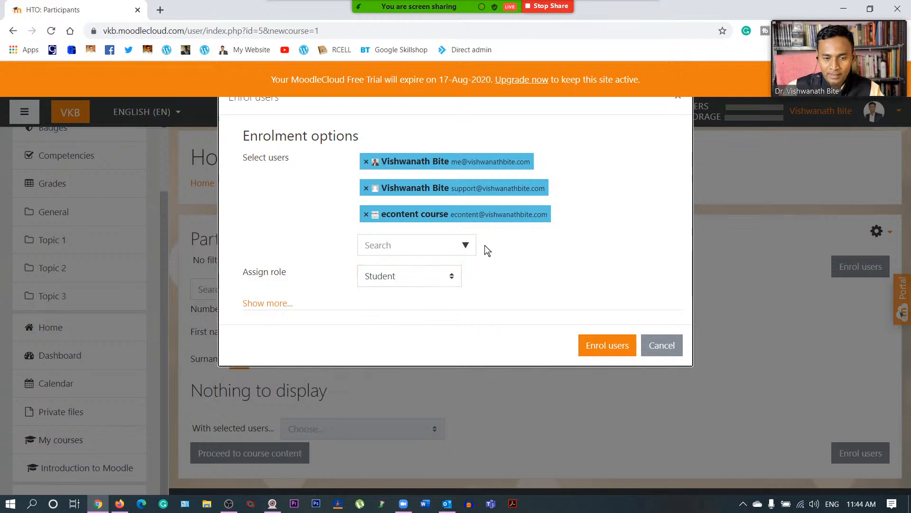
{"action": "left_click", "coordinate": [365, 216]}
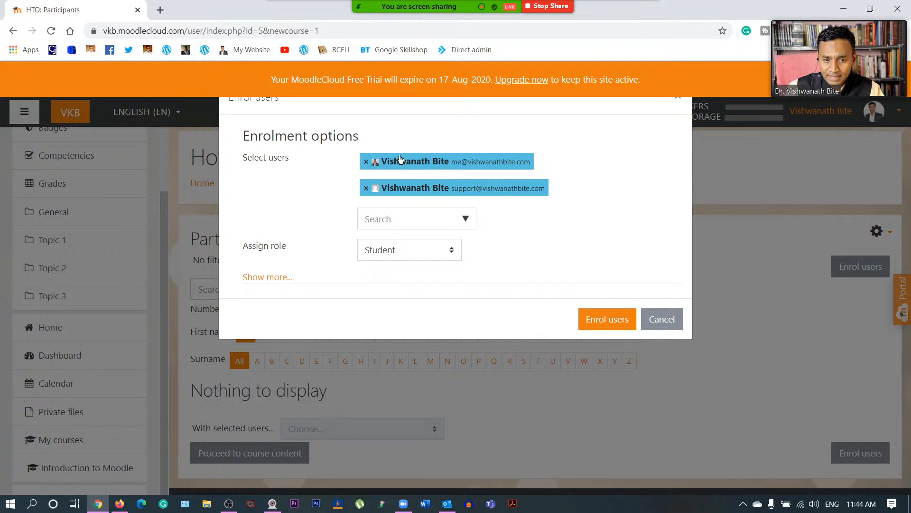
{"action": "left_click", "coordinate": [420, 244]}
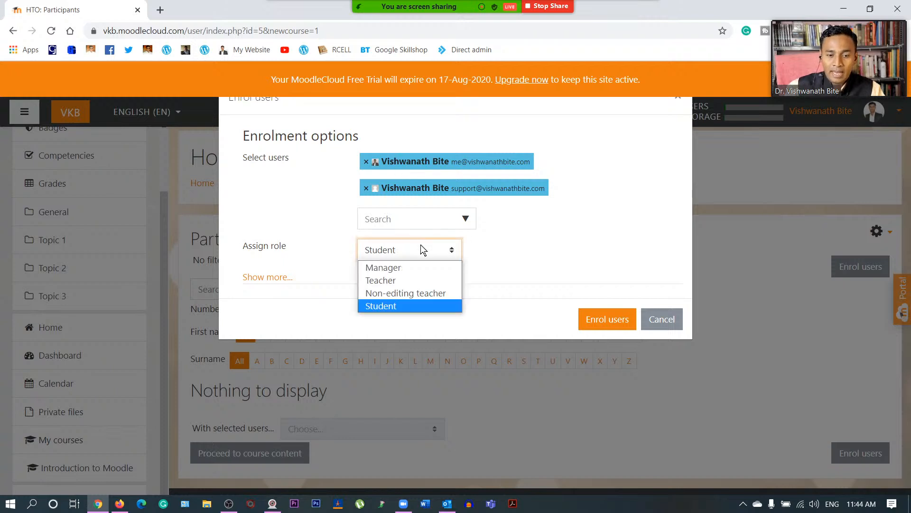
{"action": "left_click", "coordinate": [407, 304]}
{"action": "left_click", "coordinate": [600, 313]}
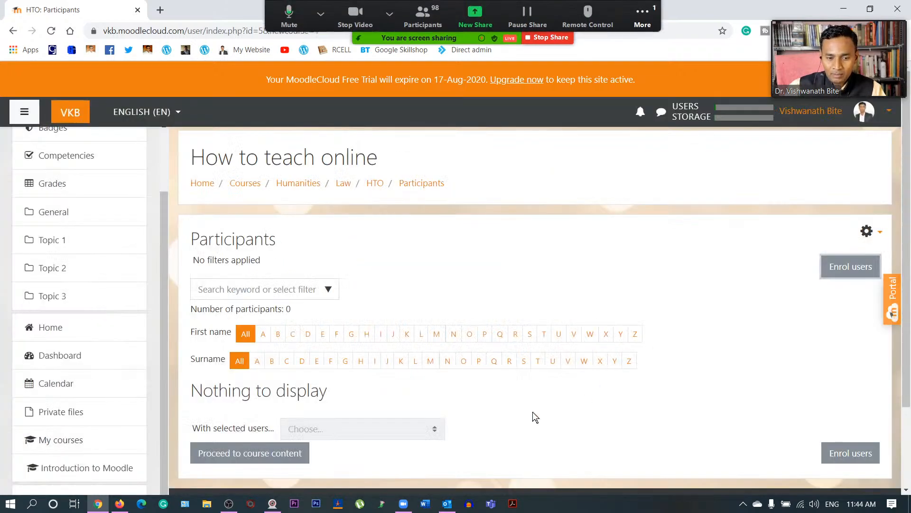
{"action": "scroll", "coordinate": [544, 335], "scroll_direction": "down", "scroll_amount": 1}
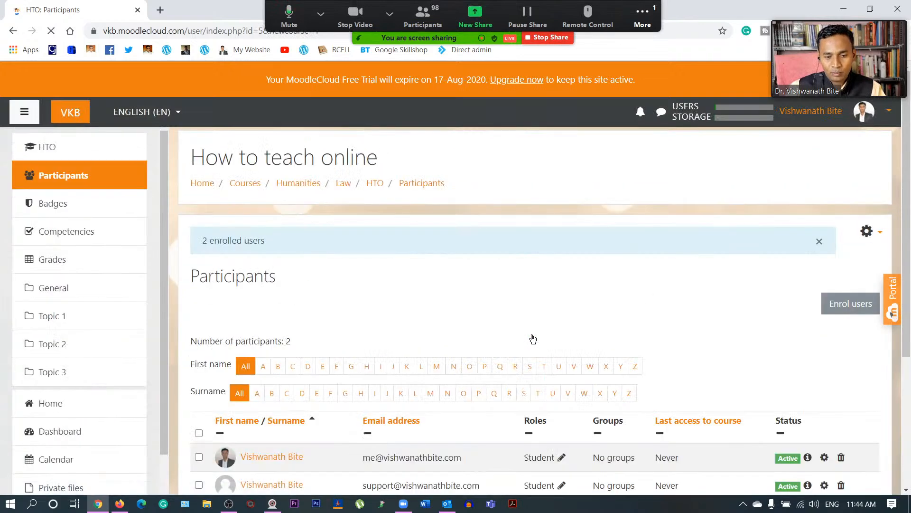
- Enrol the course-content account in How to teach online with the Teacher role
{"action": "scroll", "coordinate": [533, 340], "scroll_direction": "down", "scroll_amount": 3}
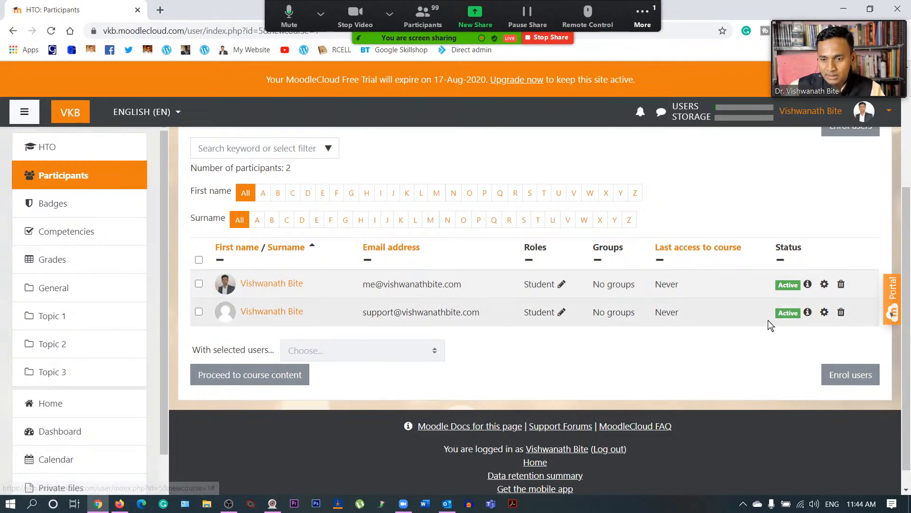
{"action": "scroll", "coordinate": [743, 345], "scroll_direction": "up", "scroll_amount": 2}
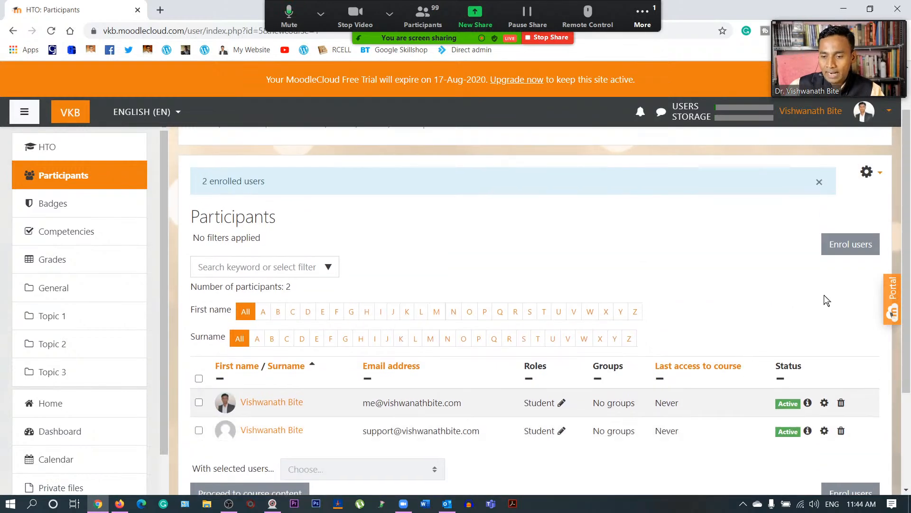
{"action": "left_click", "coordinate": [839, 248]}
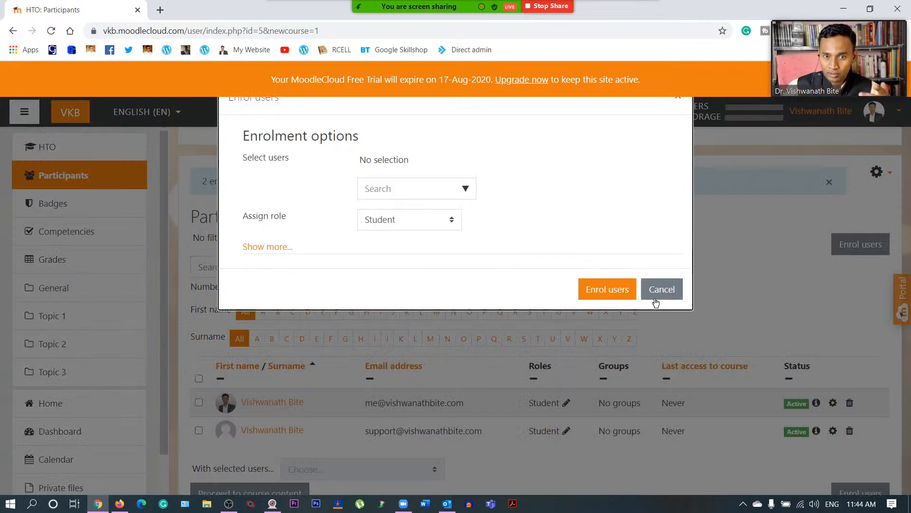
{"action": "left_click", "coordinate": [466, 189]}
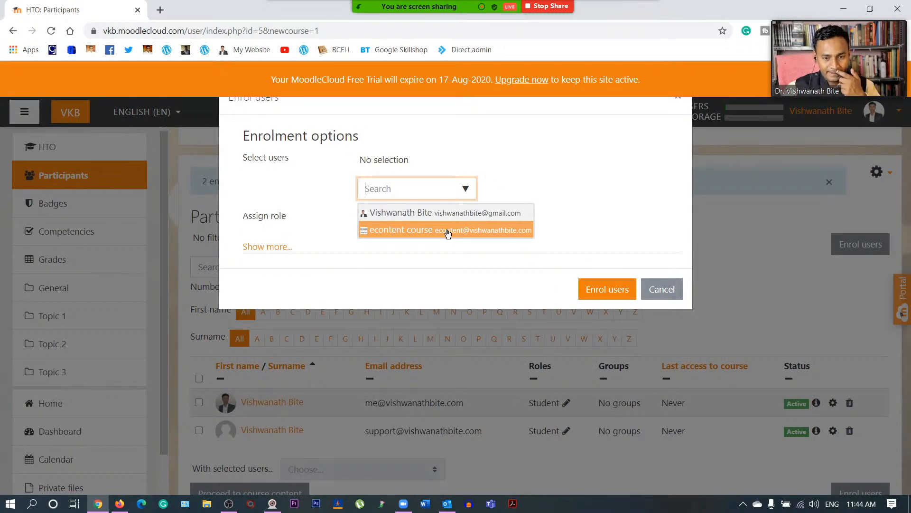
{"action": "left_click", "coordinate": [447, 233]}
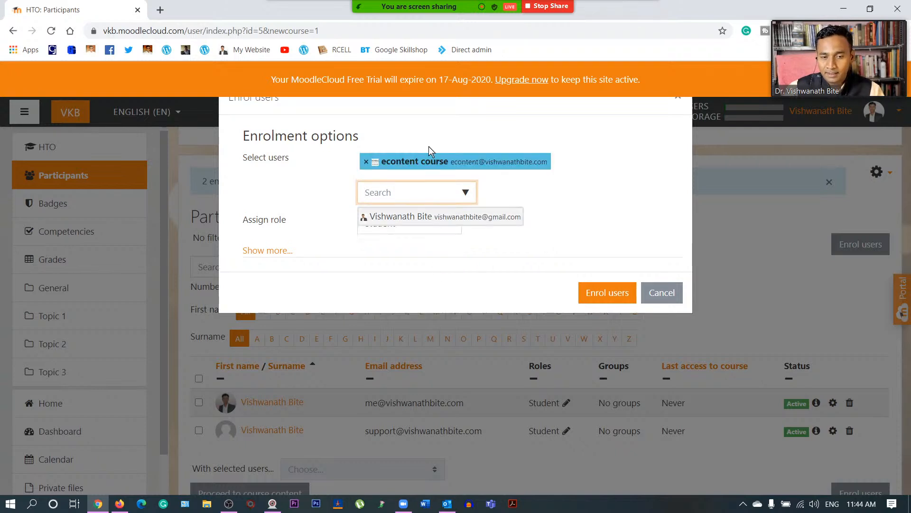
{"action": "left_click", "coordinate": [298, 218]}
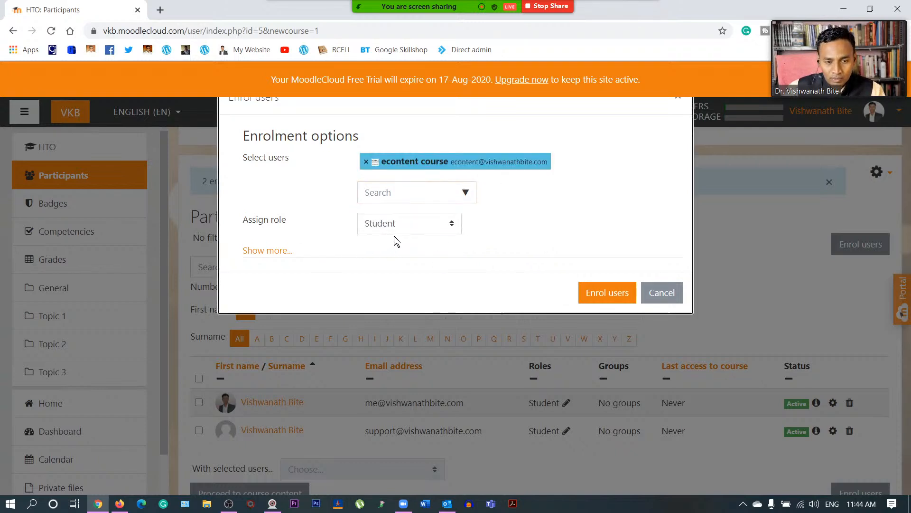
{"action": "left_click", "coordinate": [432, 235]}
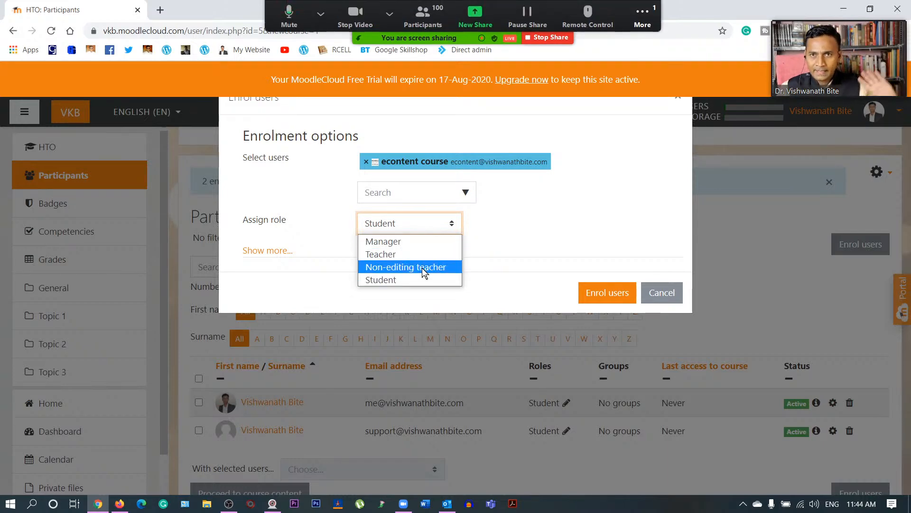
{"action": "left_click", "coordinate": [414, 255]}
{"action": "left_click", "coordinate": [592, 291]}
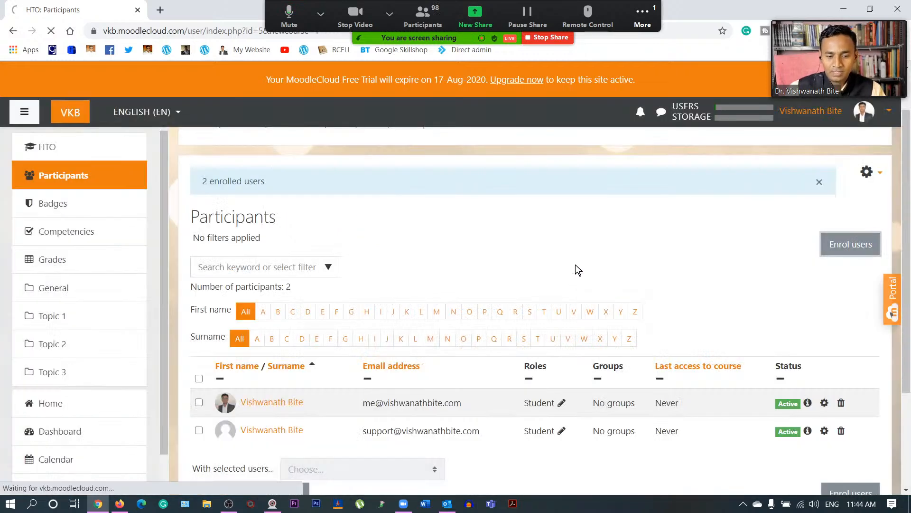
- Check the new Teacher row in Participants at 150% zoom, then return to the HTO course page
{"action": "scroll", "coordinate": [529, 303], "scroll_direction": "down", "scroll_amount": 3}
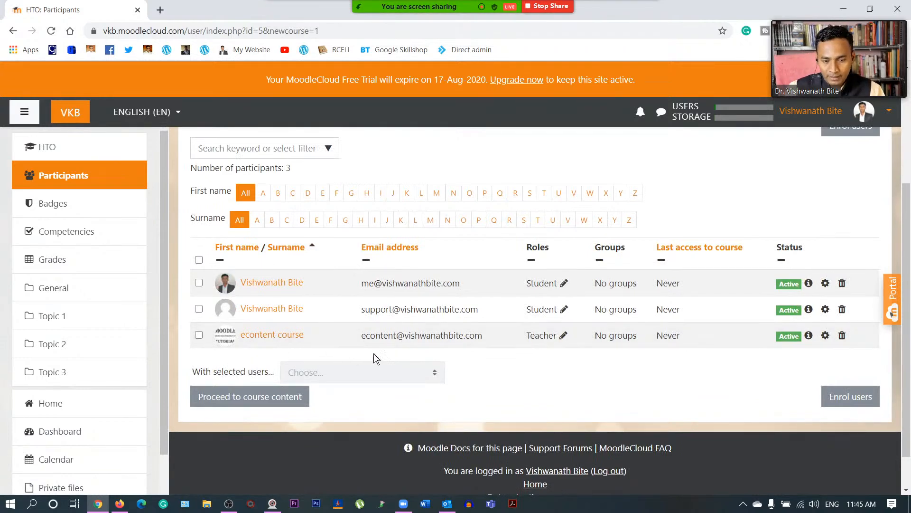
{"action": "key", "text": "ctrl+plus"}
{"action": "key", "text": "ctrl+plus"}
{"action": "key", "text": "ctrl+plus"}
{"action": "scroll", "coordinate": [605, 350], "scroll_direction": "down", "scroll_amount": 5}
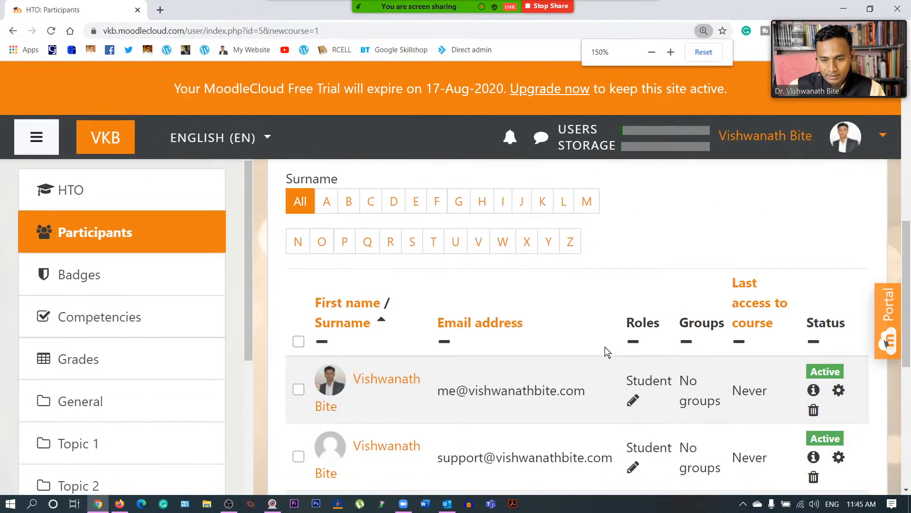
{"action": "scroll", "coordinate": [657, 399], "scroll_direction": "up", "scroll_amount": 1}
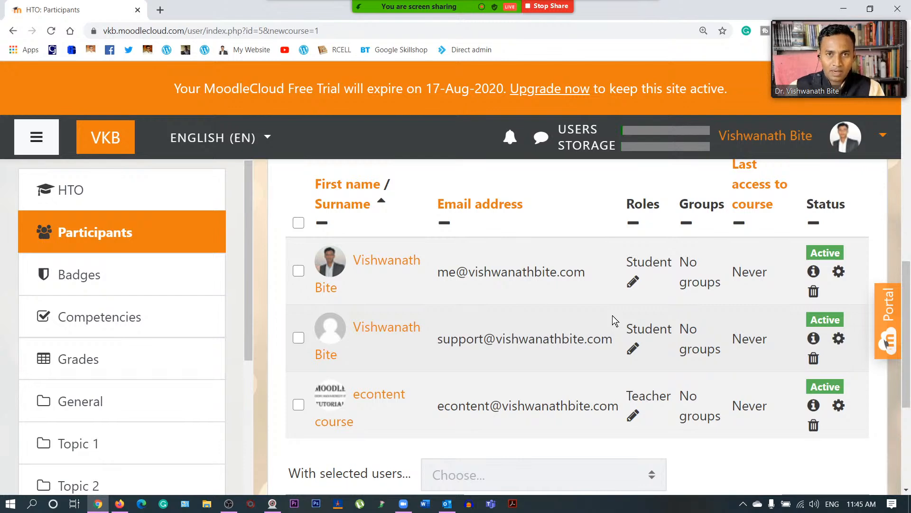
{"action": "key", "text": "ctrl+minus"}
{"action": "key", "text": "ctrl+minus"}
{"action": "key", "text": "ctrl+minus"}
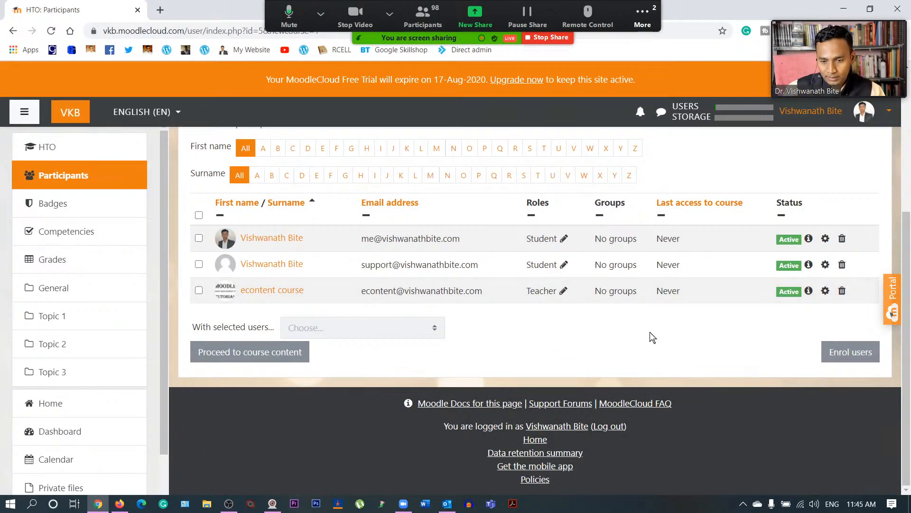
{"action": "scroll", "coordinate": [668, 337], "scroll_direction": "up", "scroll_amount": 3}
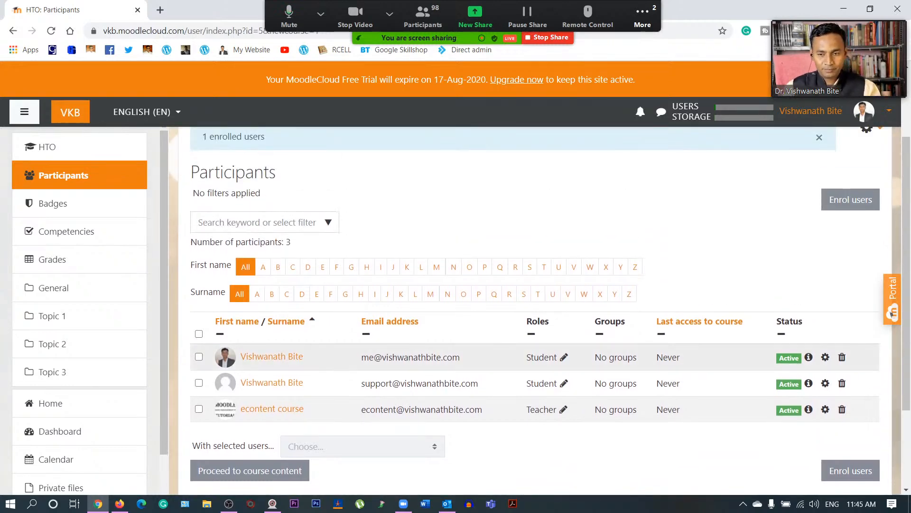
{"action": "scroll", "coordinate": [589, 362], "scroll_direction": "up", "scroll_amount": 2}
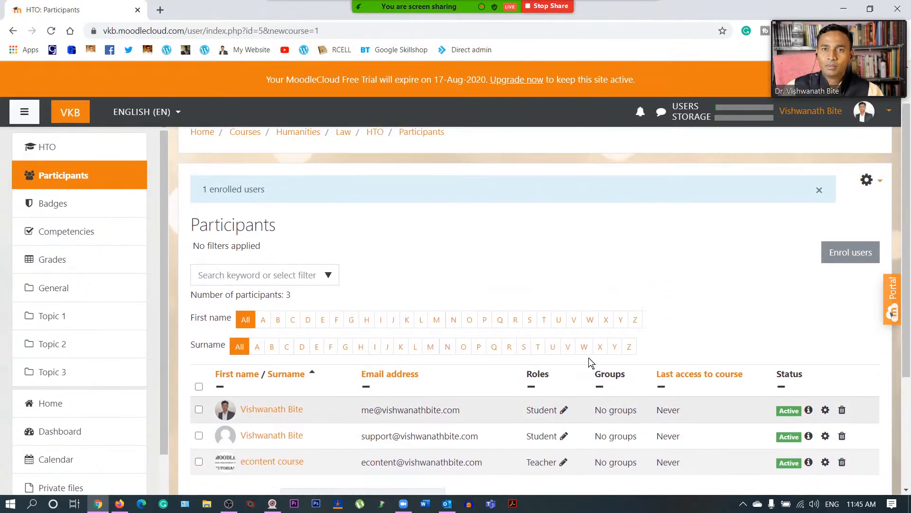
{"action": "scroll", "coordinate": [590, 362], "scroll_direction": "up", "scroll_amount": 1}
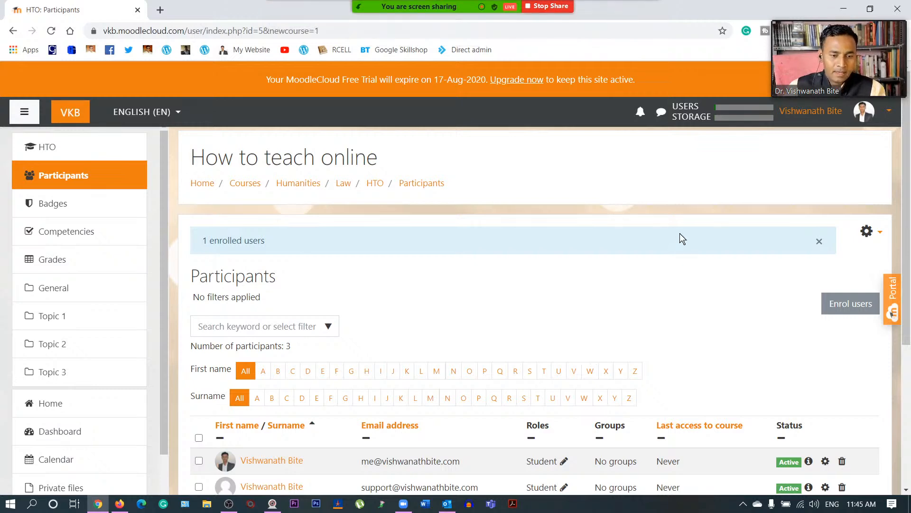
{"action": "left_click", "coordinate": [380, 188]}
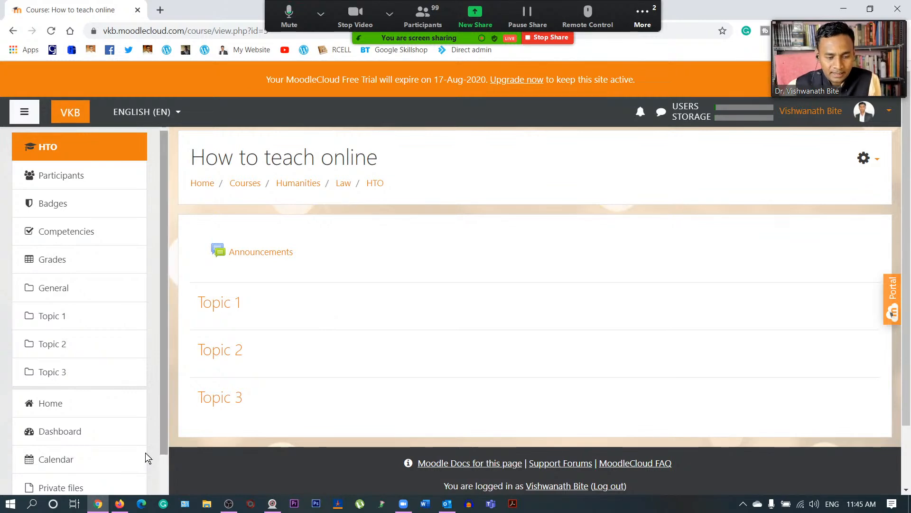
- Glance at the YouTube Studio livestream and back, then open the course gear menu
{"action": "left_click", "coordinate": [119, 504]}
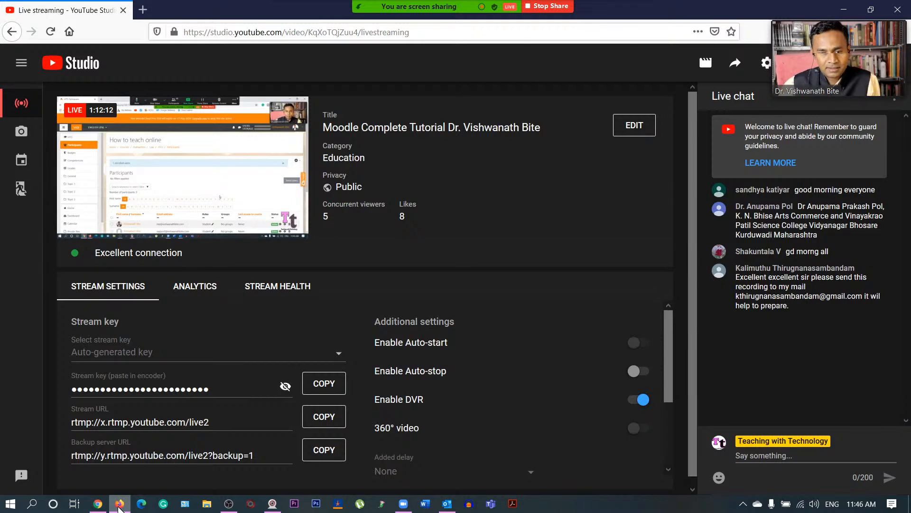
{"action": "left_click", "coordinate": [119, 504]}
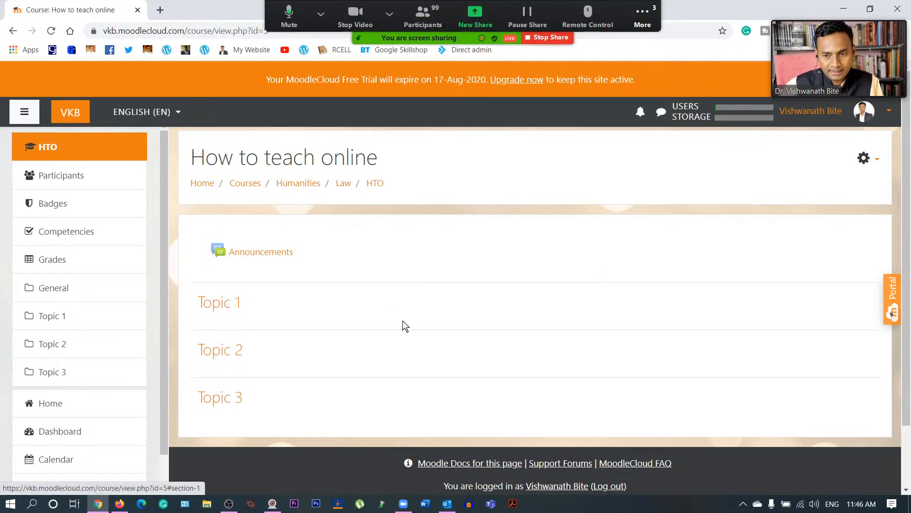
{"action": "left_click", "coordinate": [872, 162]}
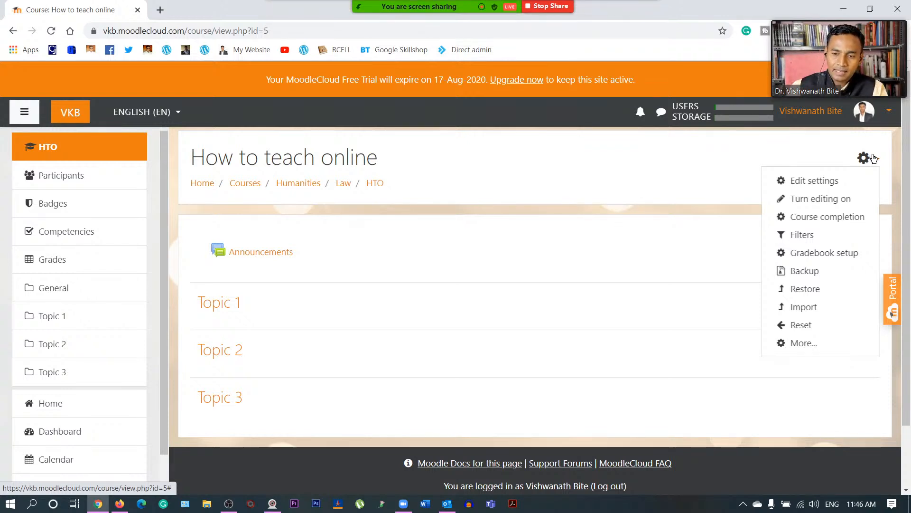
- Turn on course editing, then open and close the Zoom meeting chat
{"action": "left_click", "coordinate": [827, 200]}
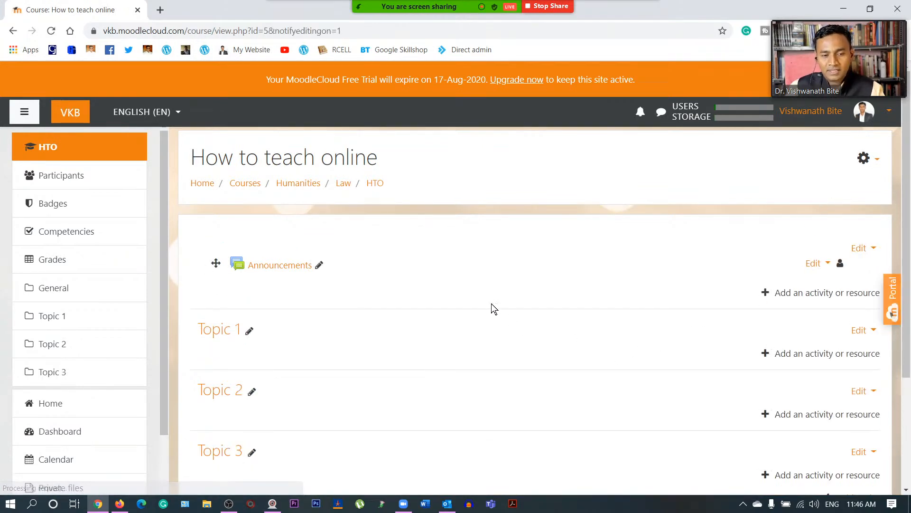
{"action": "scroll", "coordinate": [491, 304], "scroll_direction": "down", "scroll_amount": 1}
{"action": "scroll", "coordinate": [494, 308], "scroll_direction": "down", "scroll_amount": 2}
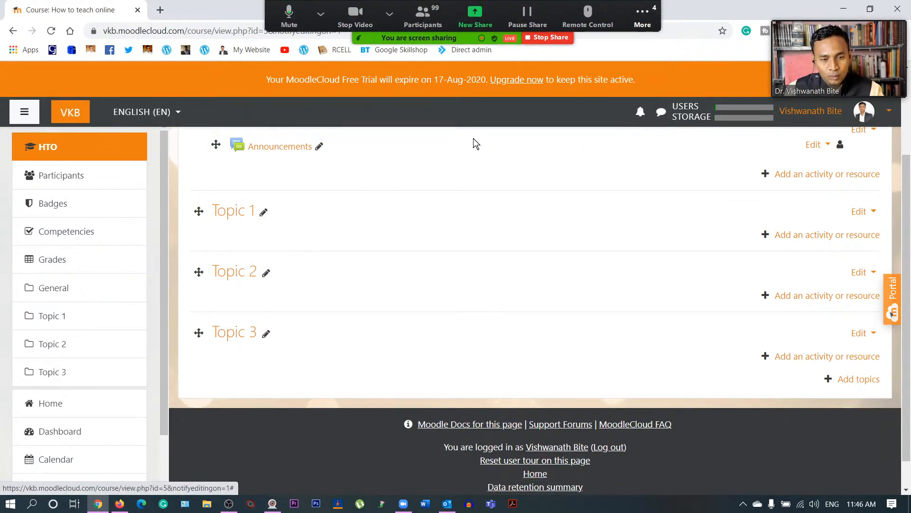
{"action": "left_click", "coordinate": [651, 15]}
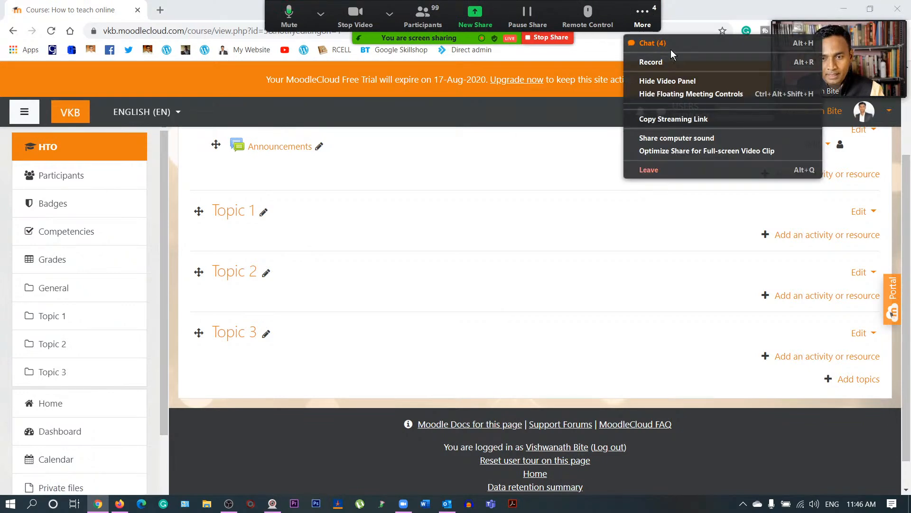
{"action": "left_click", "coordinate": [671, 46]}
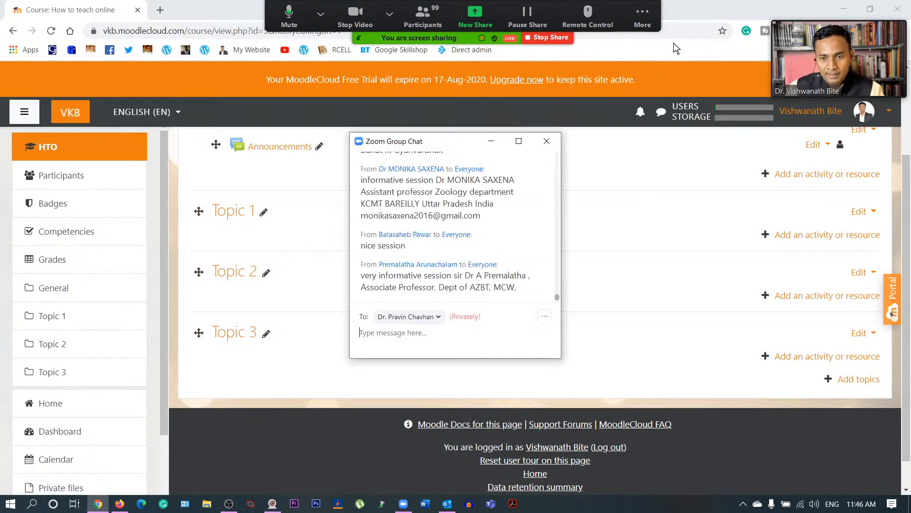
{"action": "left_click", "coordinate": [547, 141]}
- Rename the three topic sections to Unit 1, Module 1 and How to use Moodle
{"action": "left_click", "coordinate": [268, 216]}
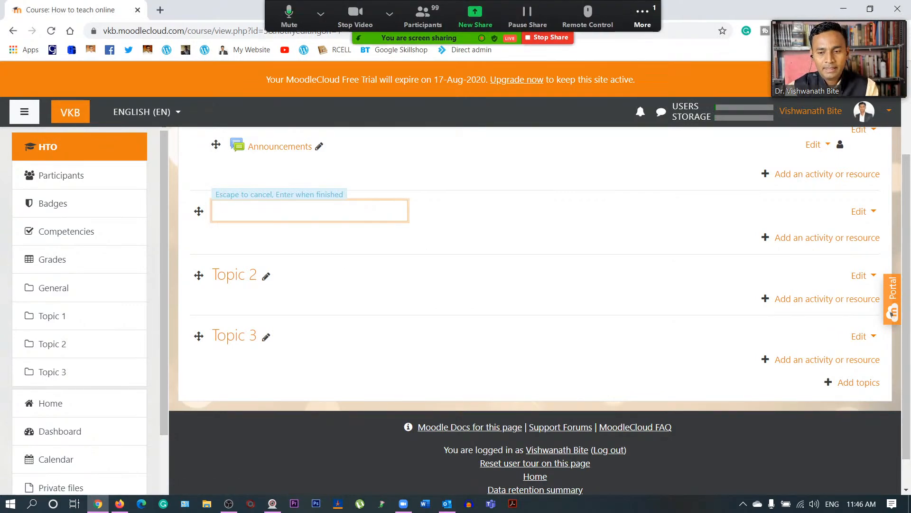
{"action": "type", "text": "Unit 1"}
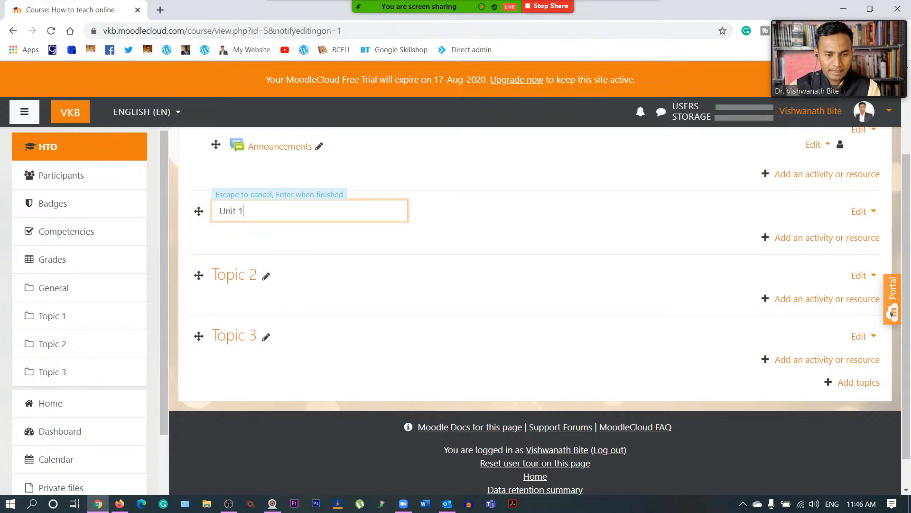
{"action": "key", "text": "Return"}
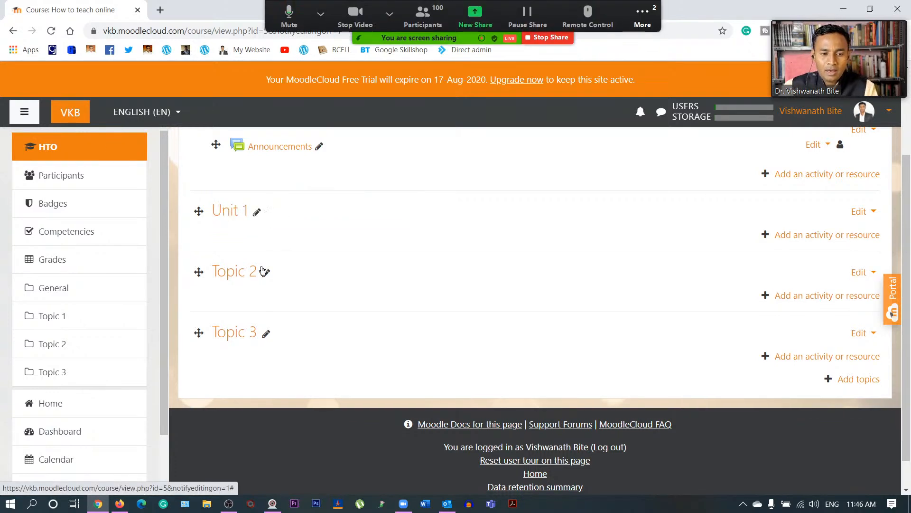
{"action": "left_click", "coordinate": [267, 280]}
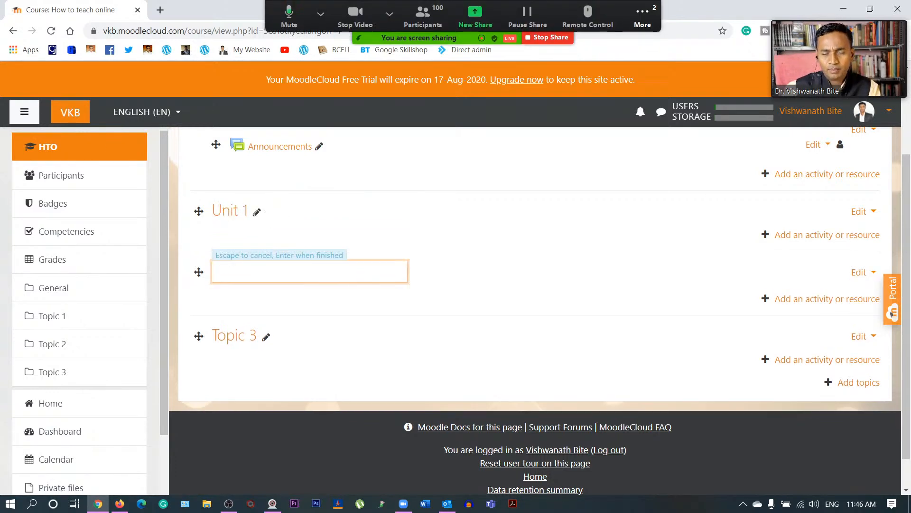
{"action": "type", "text": "Module 1"}
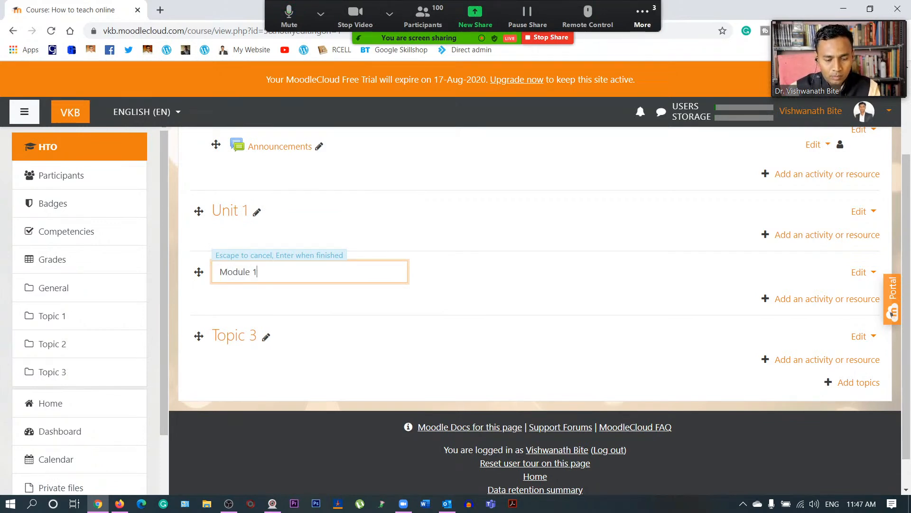
{"action": "key", "text": "Return"}
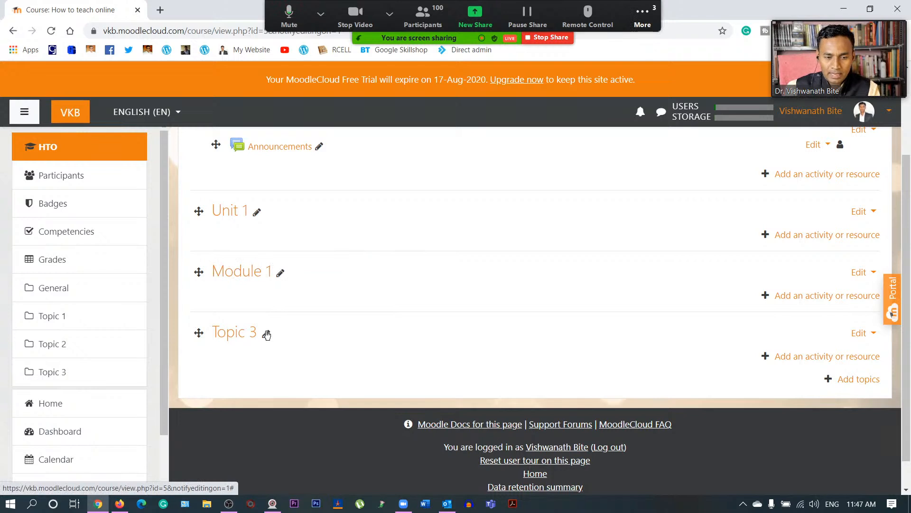
{"action": "left_click", "coordinate": [266, 336]}
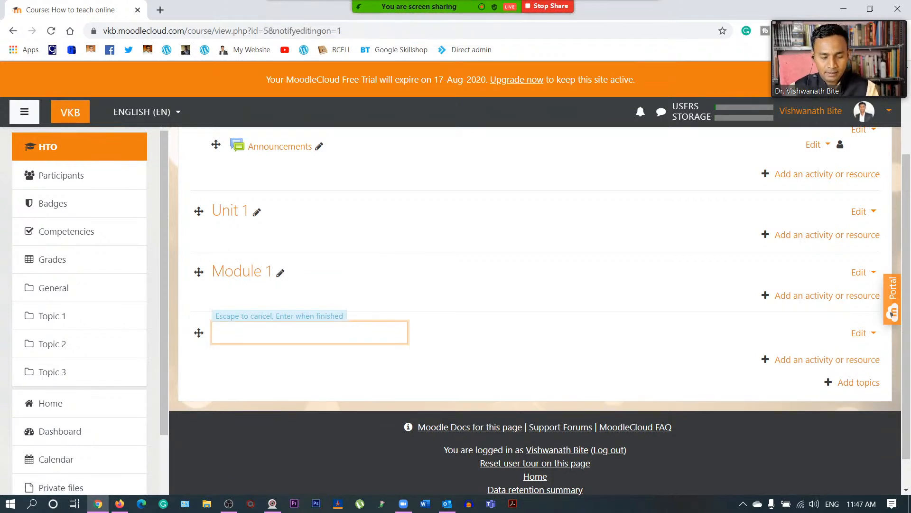
{"action": "type", "text": "How to use Mo"}
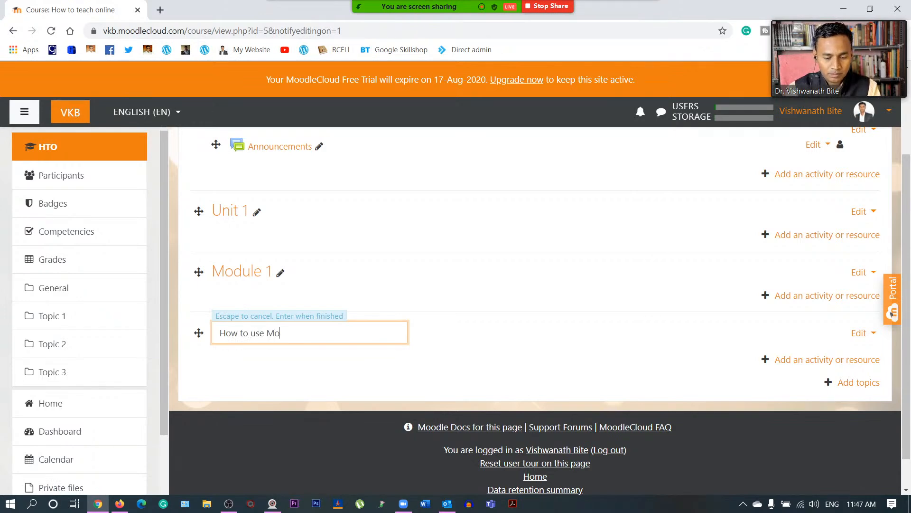
{"action": "type", "text": "odle"}
{"action": "key", "text": "Return"}
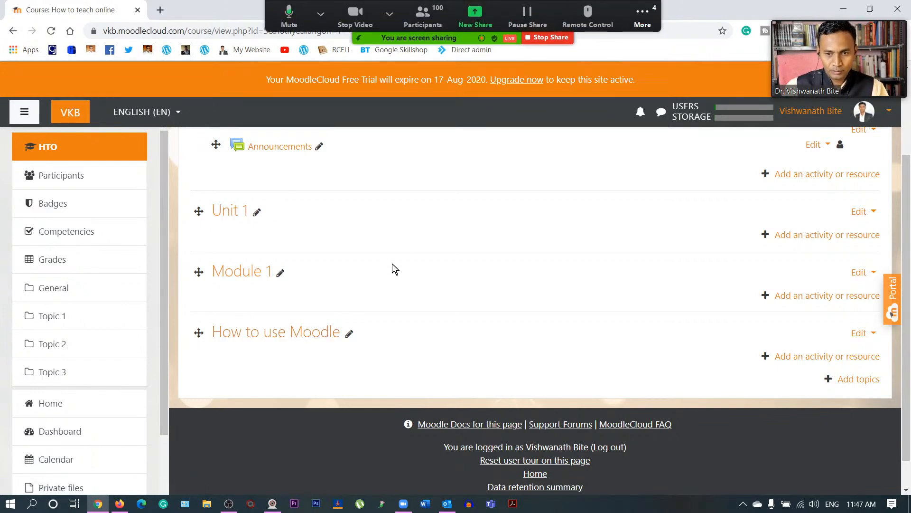
- Open and close the Zoom group chat from the More menu
{"action": "left_click", "coordinate": [646, 18]}
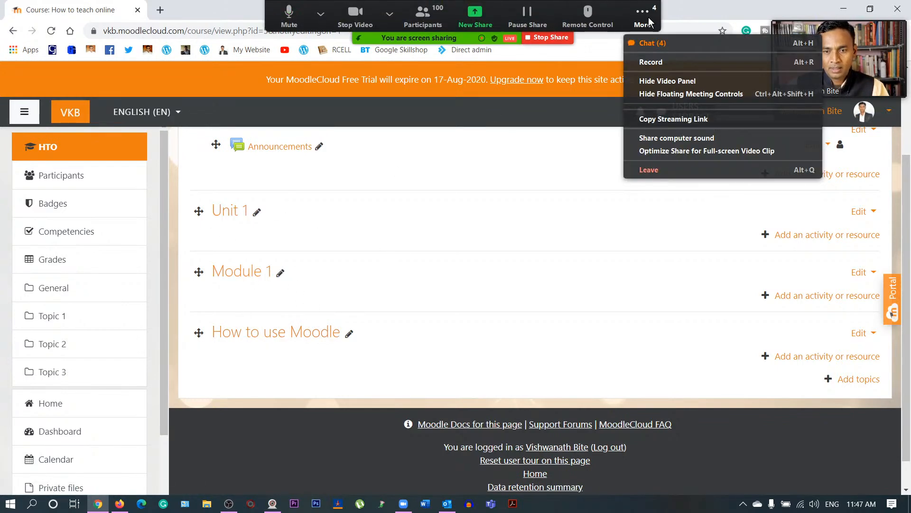
{"action": "left_click", "coordinate": [659, 44]}
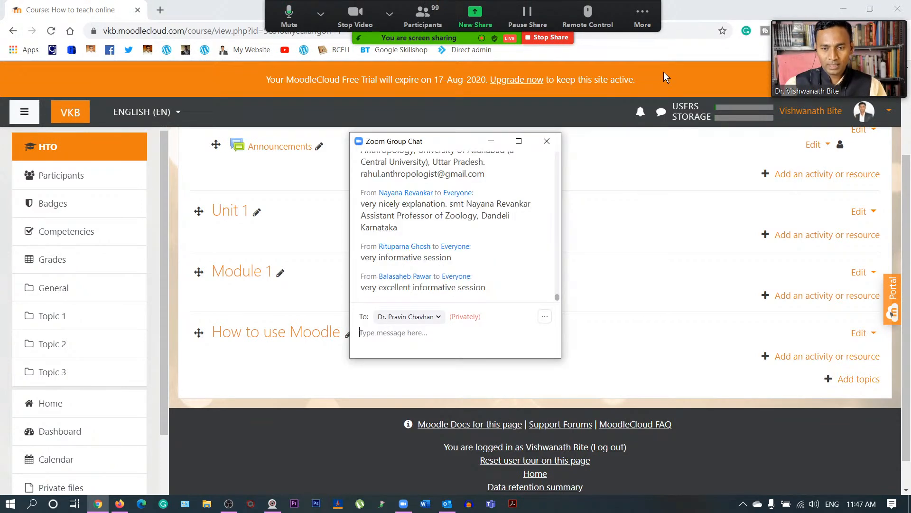
{"action": "left_click", "coordinate": [547, 142]}
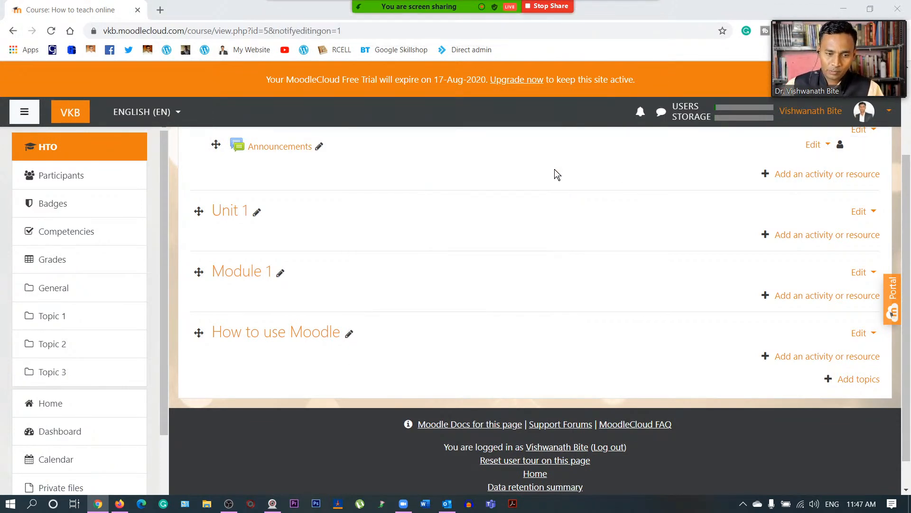
- Rename the Unit 1 section to Introduction
{"action": "left_click", "coordinate": [257, 213]}
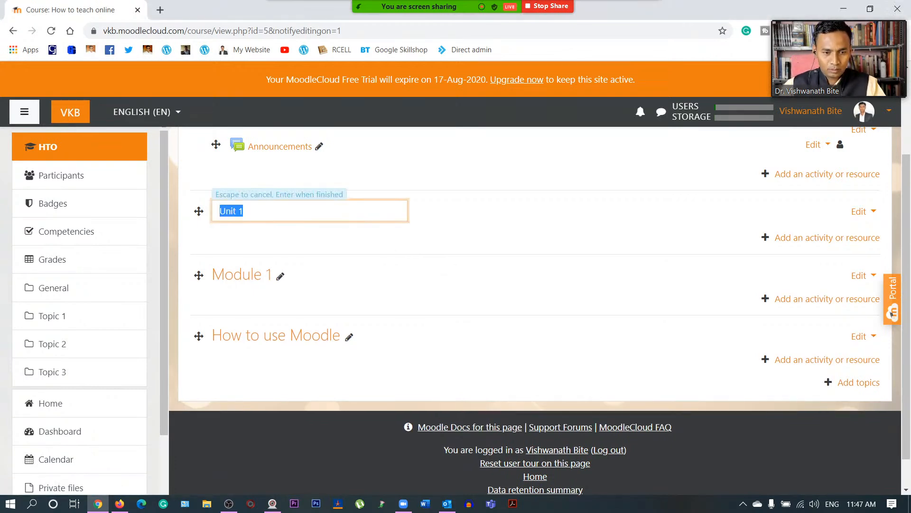
{"action": "type", "text": "Intro"}
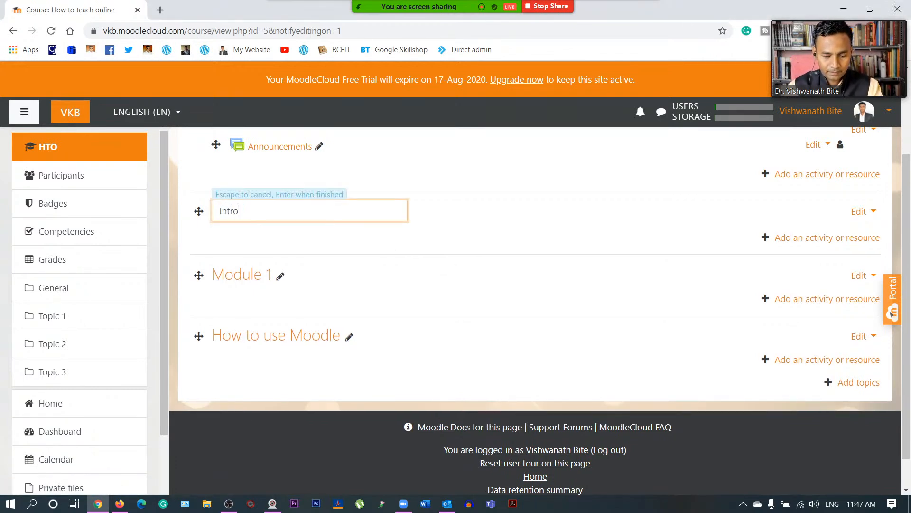
{"action": "type", "text": "duction"}
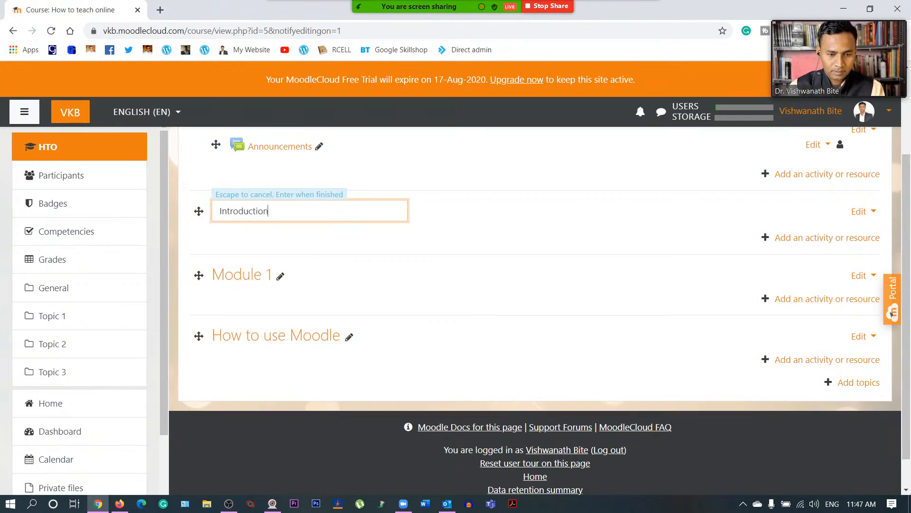
{"action": "key", "text": "Return"}
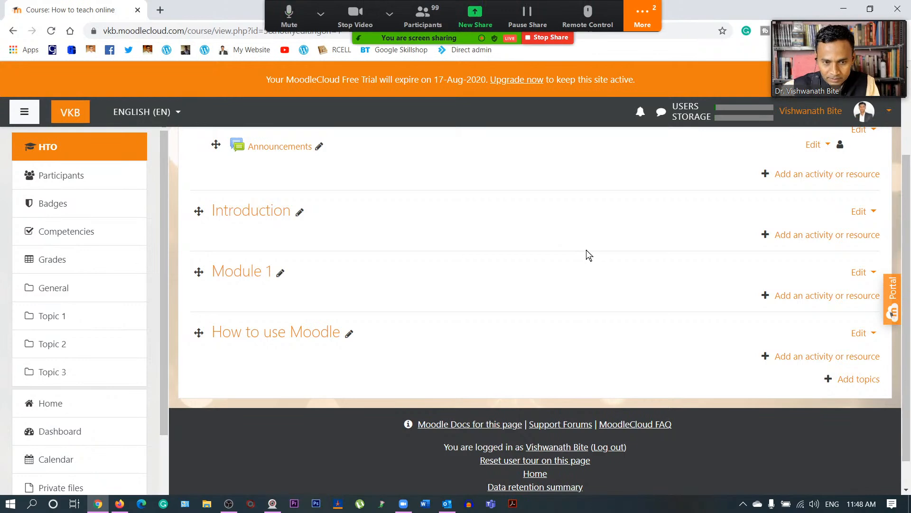
- Open and close the Zoom group chat from the More menu
{"action": "left_click", "coordinate": [645, 18]}
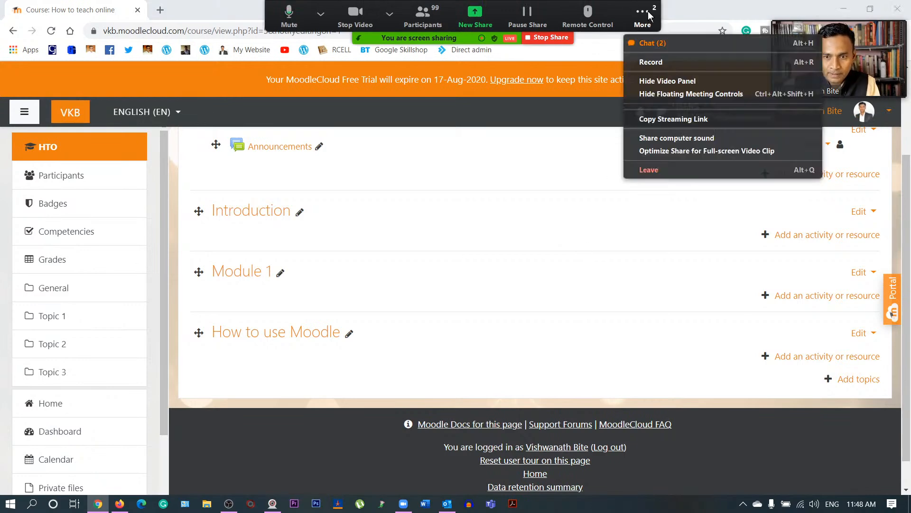
{"action": "left_click", "coordinate": [653, 43]}
{"action": "left_click", "coordinate": [551, 139]}
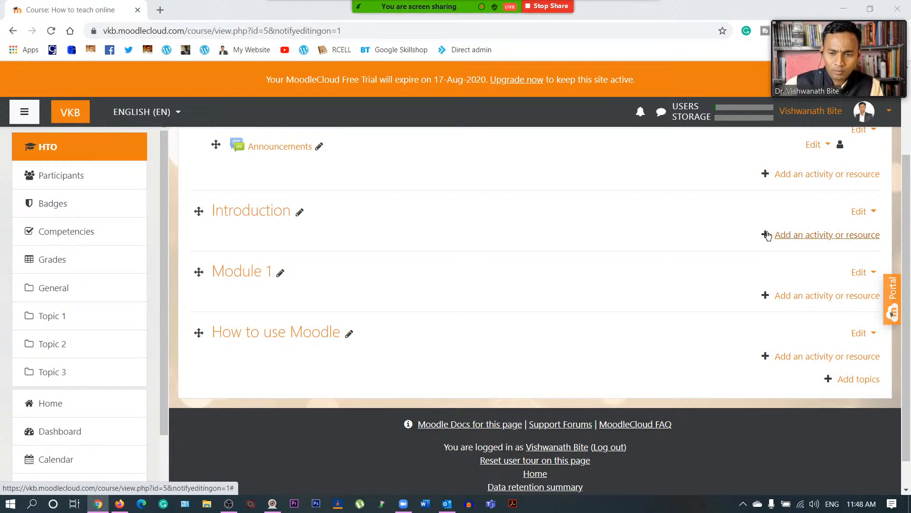
- Open the activity chooser for the Introduction section and scroll through its activity list
{"action": "left_click", "coordinate": [803, 236]}
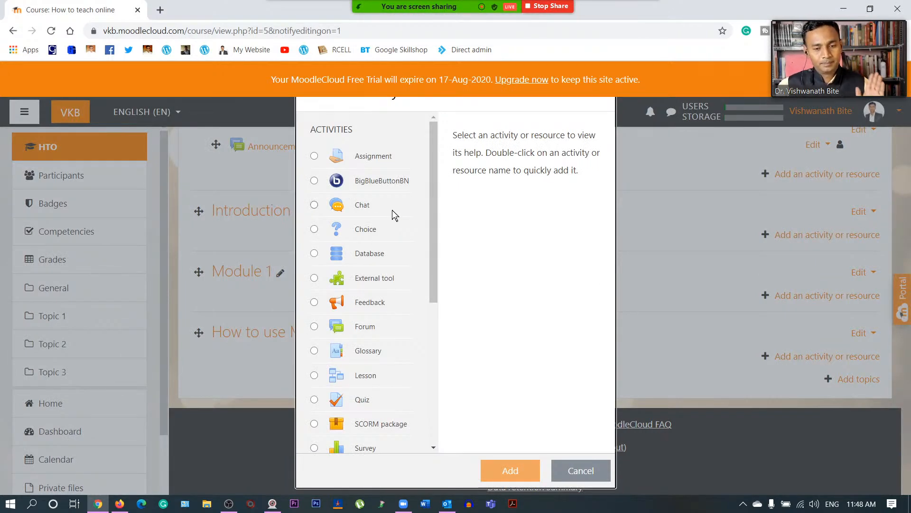
{"action": "scroll", "coordinate": [402, 237], "scroll_direction": "down", "scroll_amount": 4}
{"action": "scroll", "coordinate": [405, 240], "scroll_direction": "down", "scroll_amount": 3}
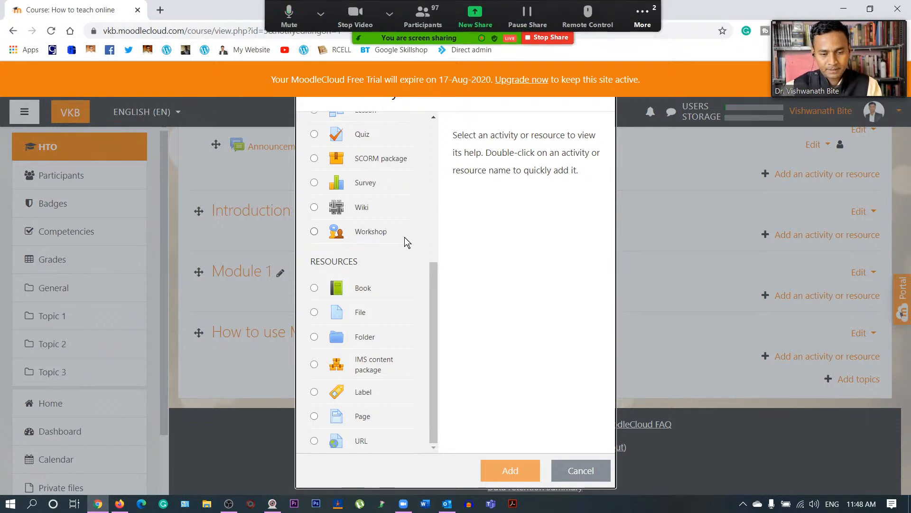
{"action": "scroll", "coordinate": [404, 237], "scroll_direction": "up", "scroll_amount": 5}
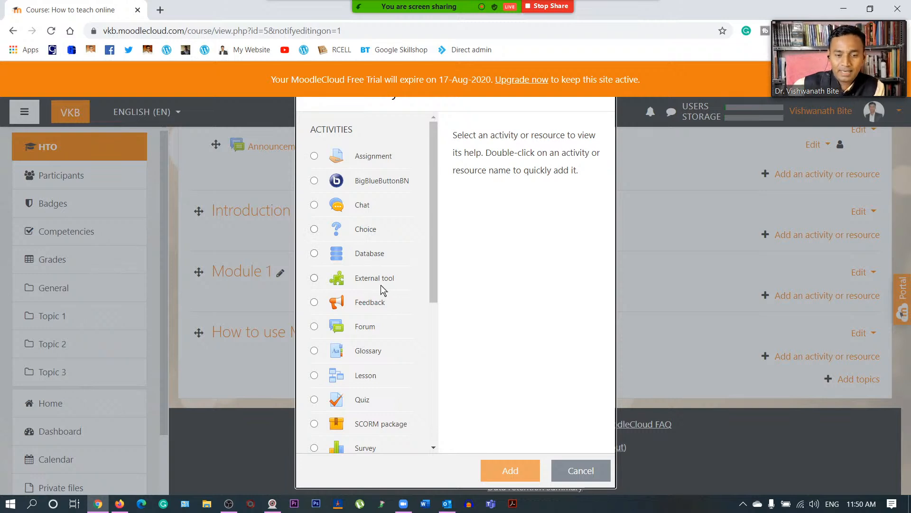
{"action": "scroll", "coordinate": [380, 285], "scroll_direction": "down", "scroll_amount": 1}
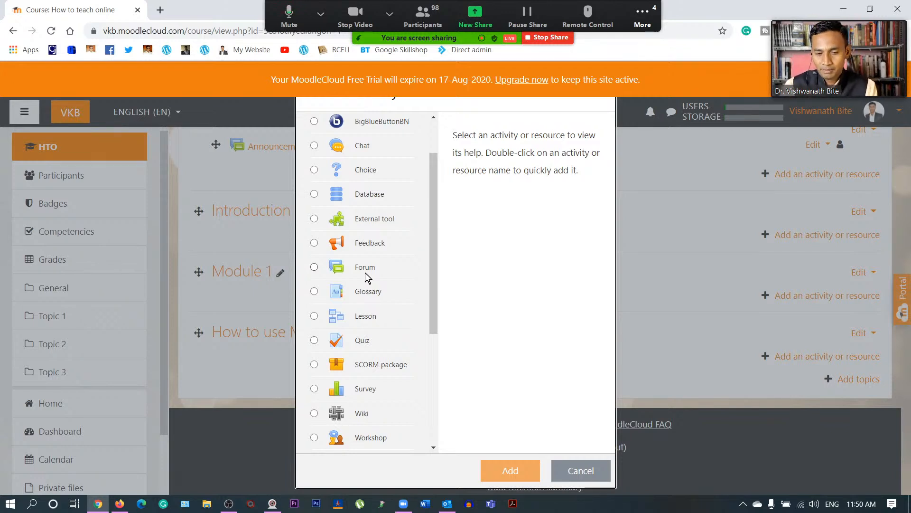
{"action": "scroll", "coordinate": [365, 273], "scroll_direction": "down", "scroll_amount": 1}
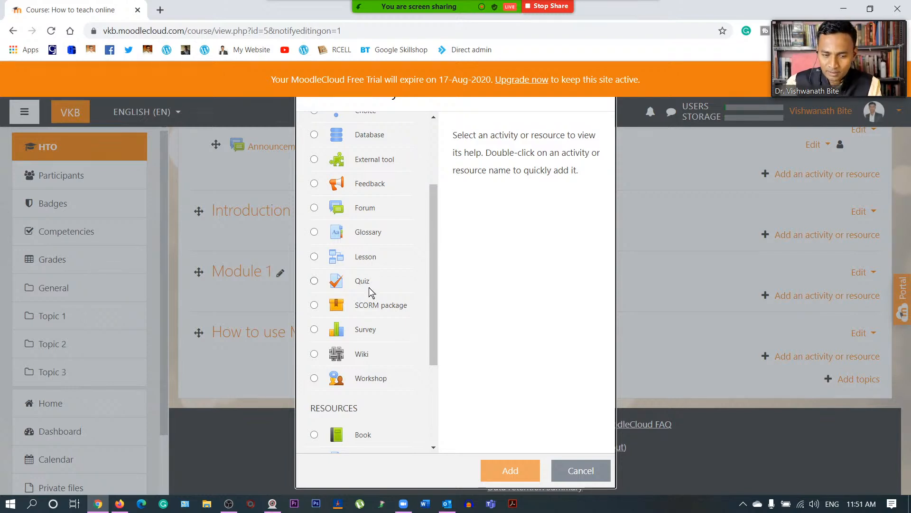
{"action": "scroll", "coordinate": [369, 291], "scroll_direction": "down", "scroll_amount": 1}
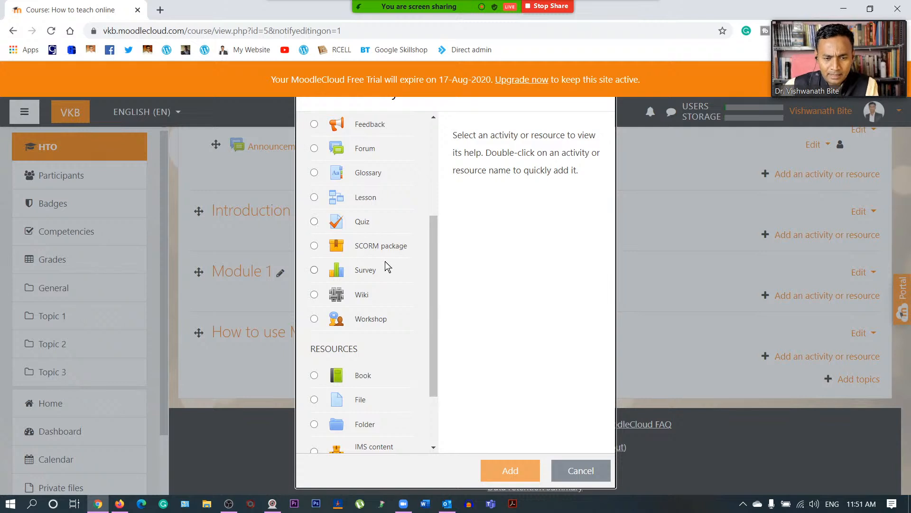
{"action": "scroll", "coordinate": [387, 264], "scroll_direction": "down", "scroll_amount": 1}
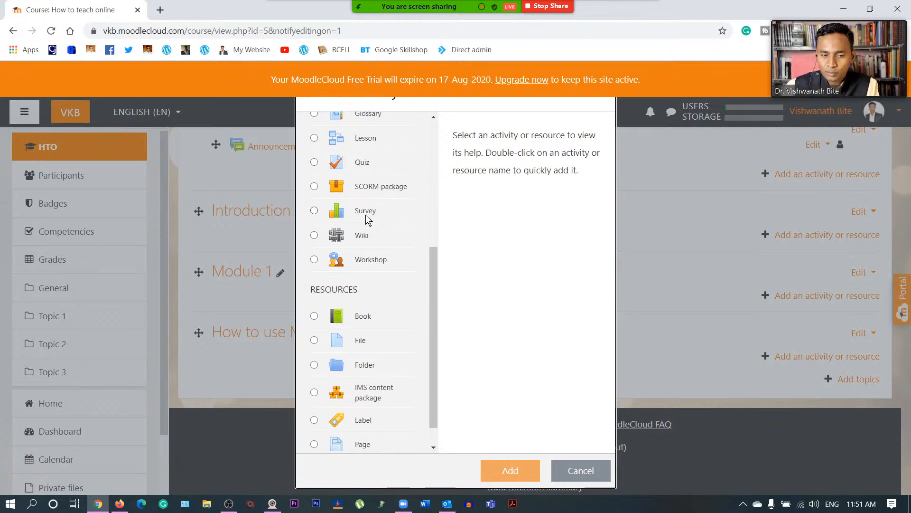
{"action": "scroll", "coordinate": [369, 237], "scroll_direction": "down", "scroll_amount": 1}
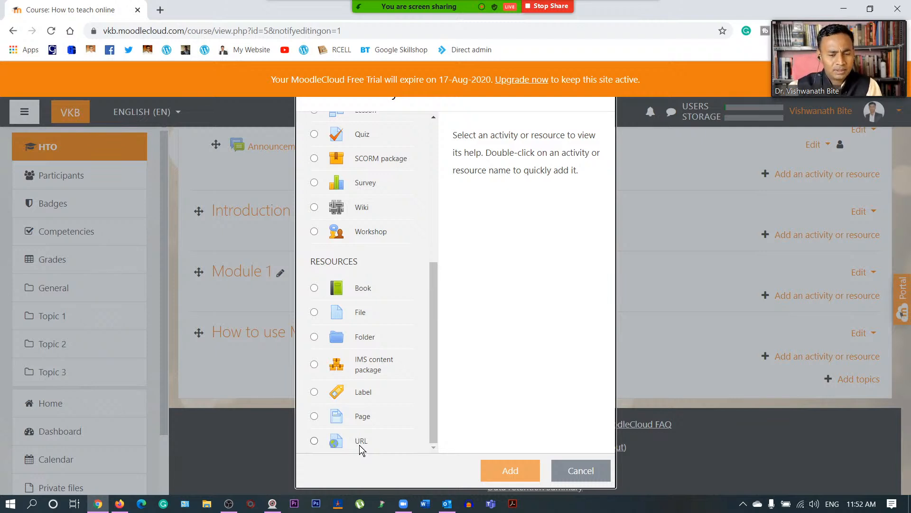
{"action": "scroll", "coordinate": [404, 320], "scroll_direction": "up", "scroll_amount": 5}
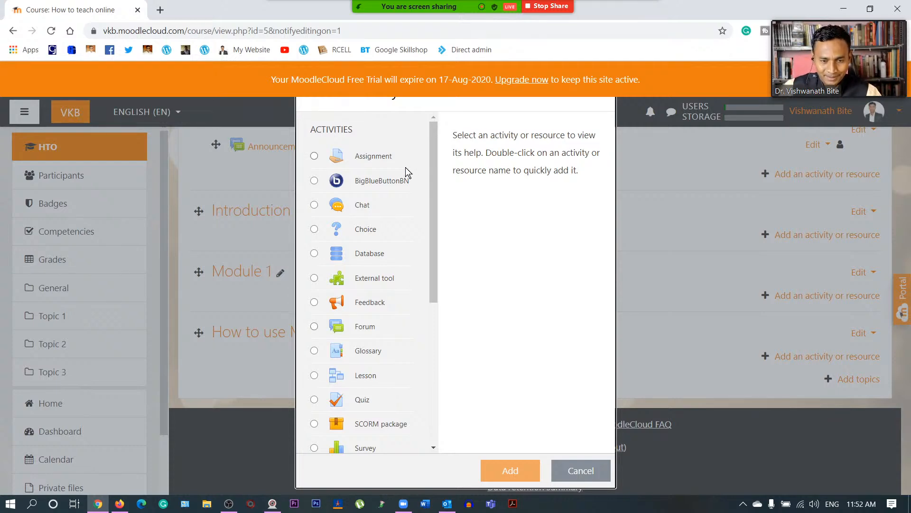
{"action": "left_click", "coordinate": [353, 378]}
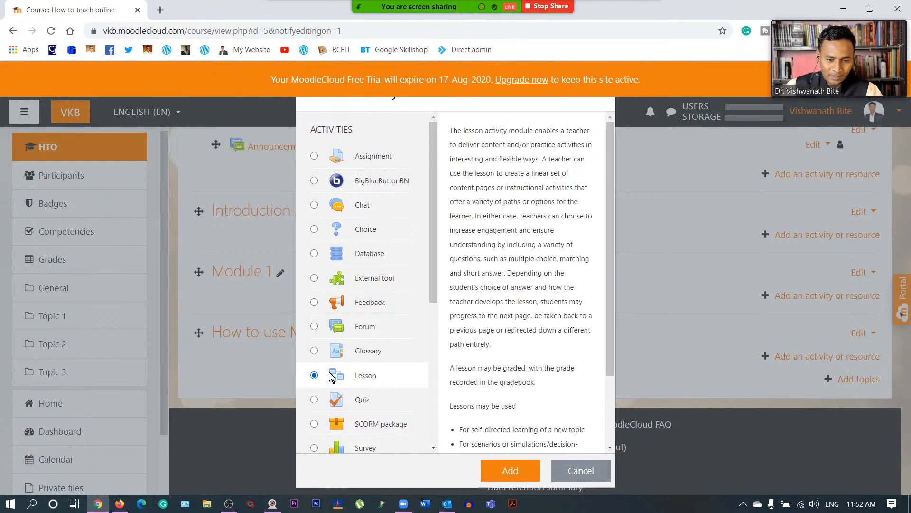
{"action": "scroll", "coordinate": [472, 297], "scroll_direction": "down", "scroll_amount": 2}
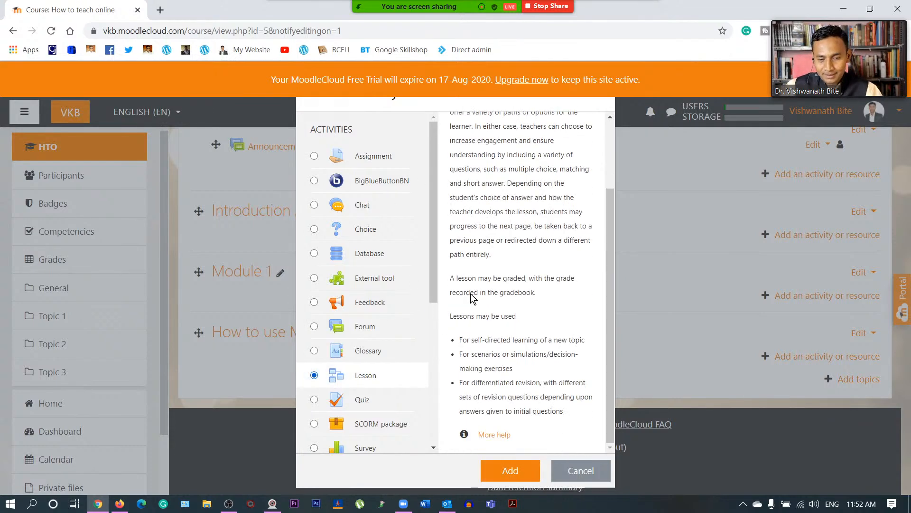
{"action": "left_click", "coordinate": [581, 470]}
{"action": "scroll", "coordinate": [545, 369], "scroll_direction": "up", "scroll_amount": 3}
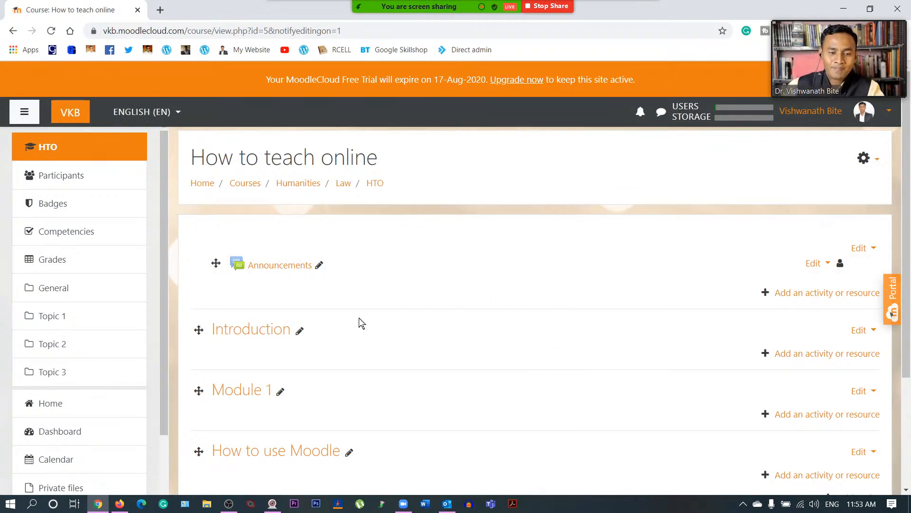
{"action": "scroll", "coordinate": [280, 403], "scroll_direction": "down", "scroll_amount": 2}
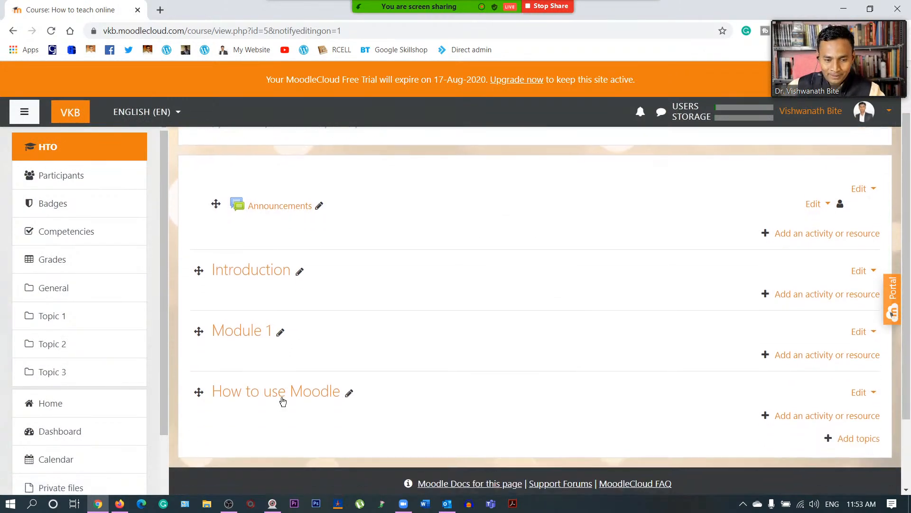
{"action": "scroll", "coordinate": [323, 313], "scroll_direction": "down", "scroll_amount": 2}
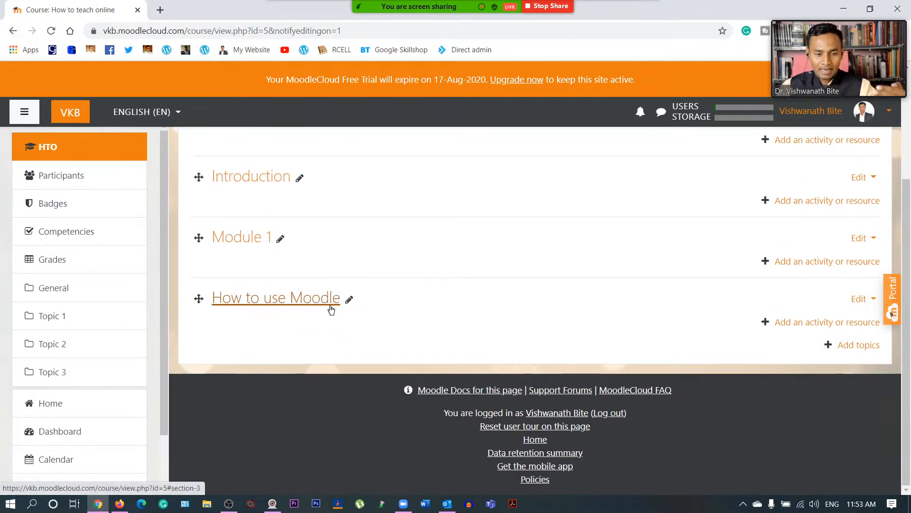
{"action": "scroll", "coordinate": [331, 308], "scroll_direction": "up", "scroll_amount": 3}
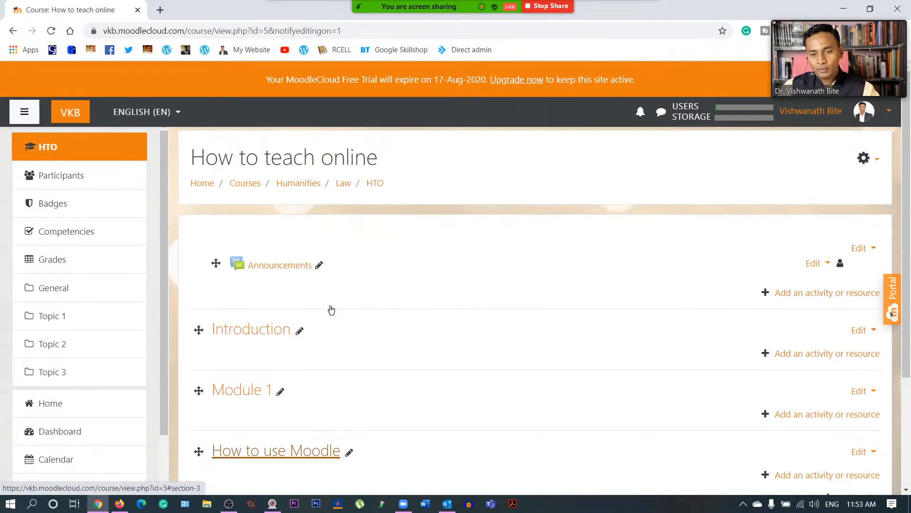
- Add a Lesson activity under Announcements and place the cursor in its Name field
{"action": "left_click", "coordinate": [823, 293]}
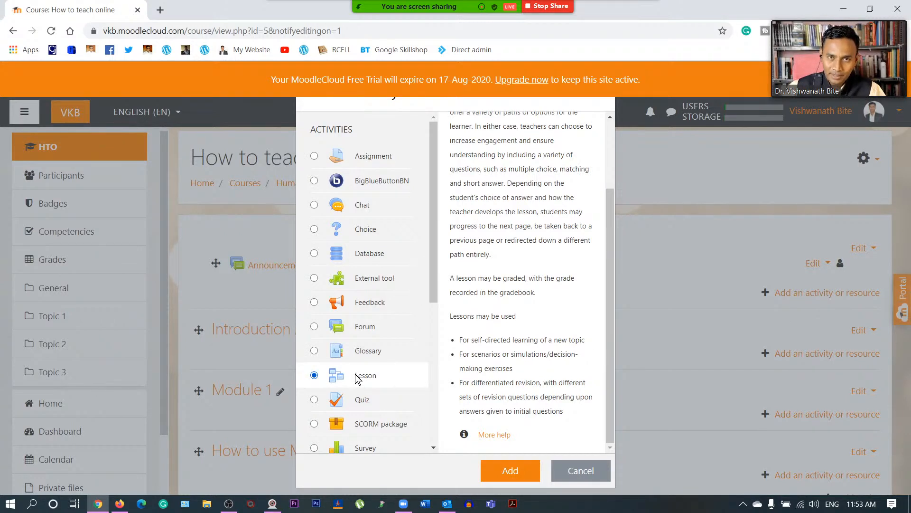
{"action": "left_click", "coordinate": [510, 471]}
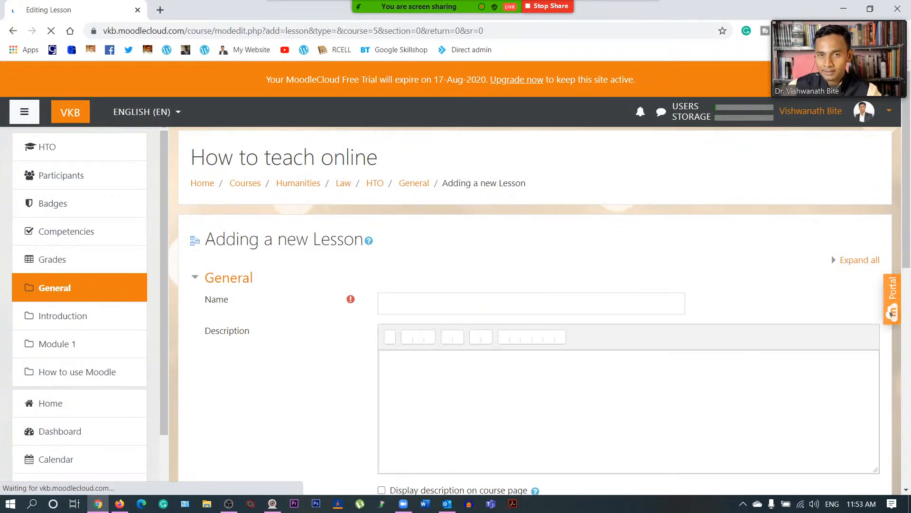
{"action": "left_click", "coordinate": [386, 303]}
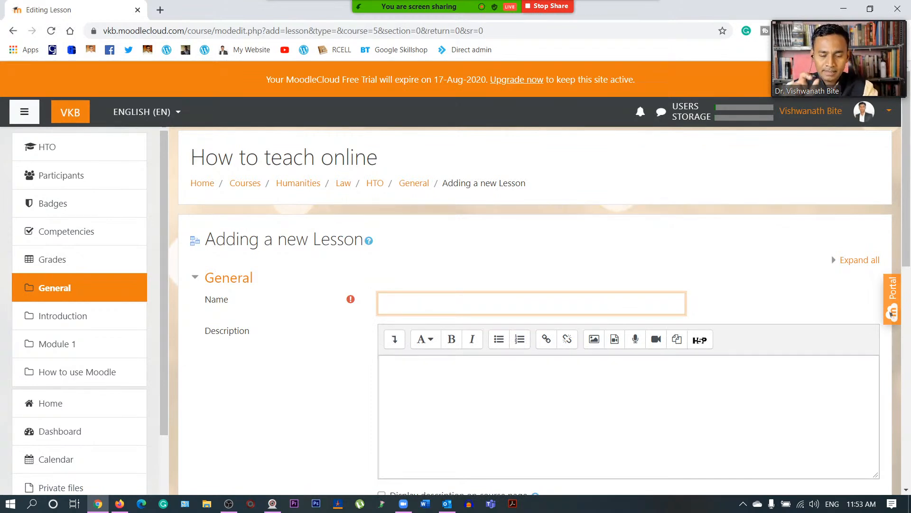
- Name the lesson 'Introduction to tools and technology'
{"action": "type", "text": "Intro"}
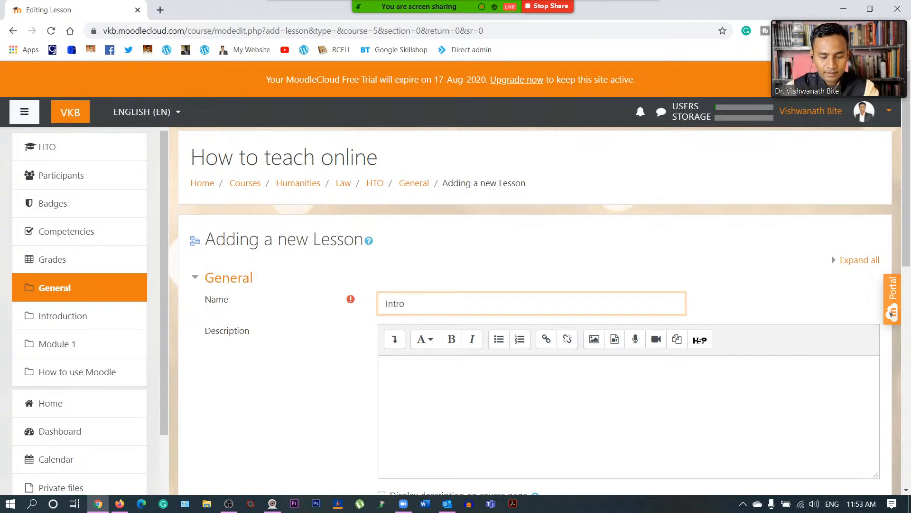
{"action": "type", "text": "ductions"}
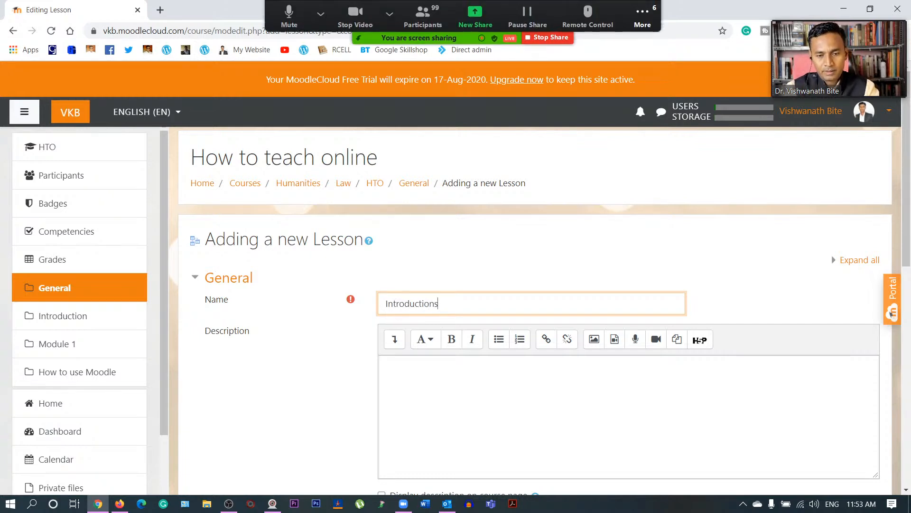
{"action": "key", "text": "BackSpace"}
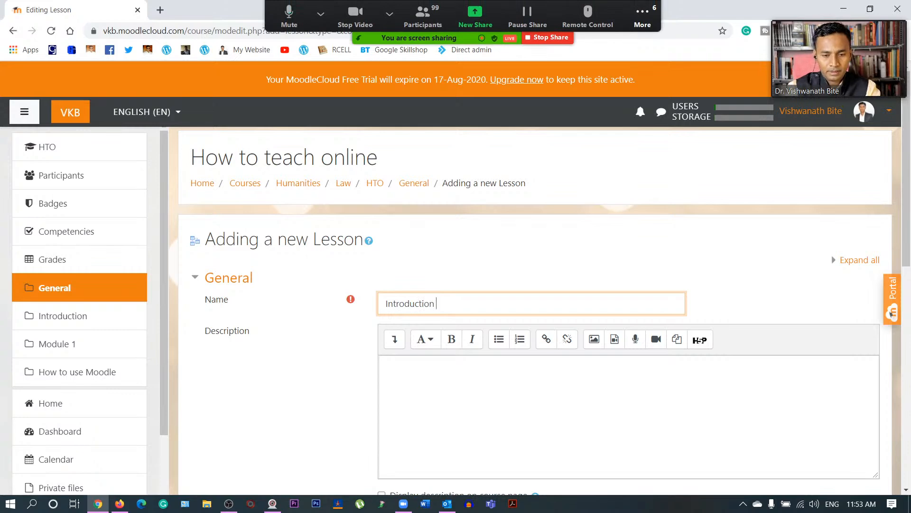
{"action": "type", "text": "to to"}
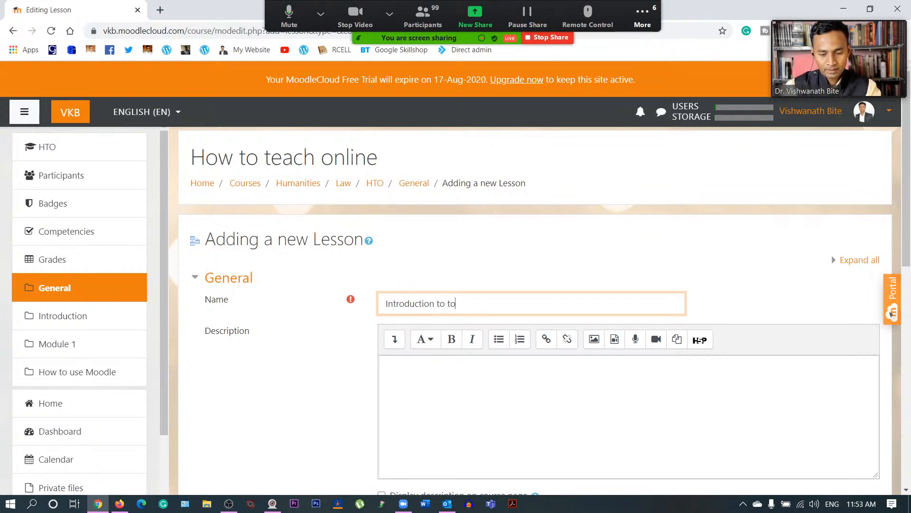
{"action": "type", "text": "ols and te"}
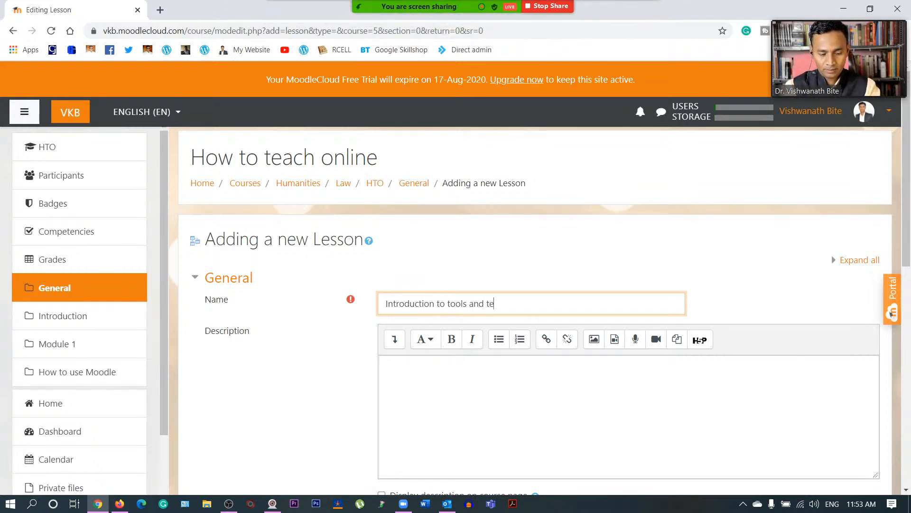
{"action": "type", "text": "chnology"}
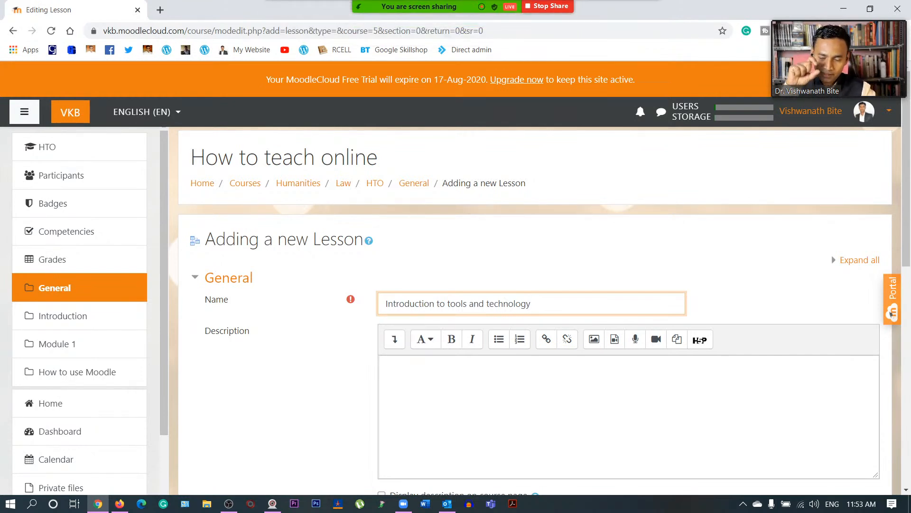
- Enter the description 'learn basic about tools and technology for online teaching'
{"action": "left_click", "coordinate": [389, 366]}
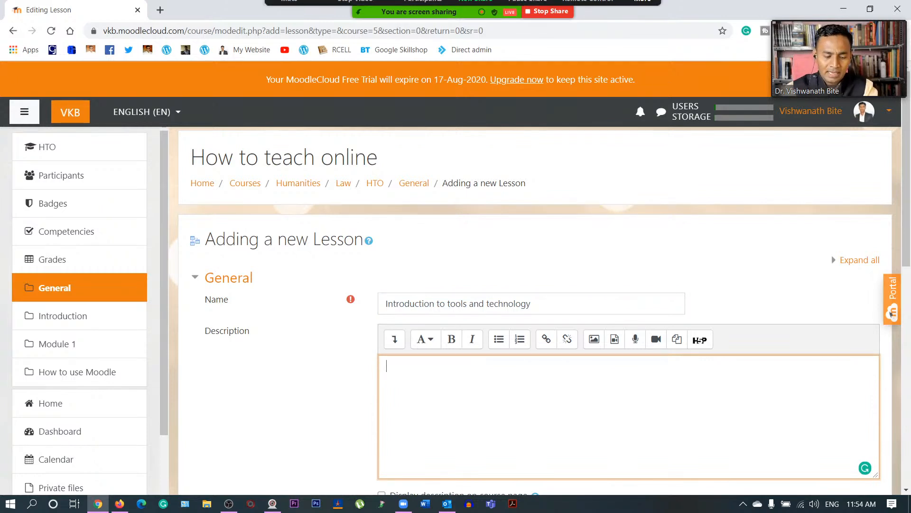
{"action": "type", "text": "learn about"}
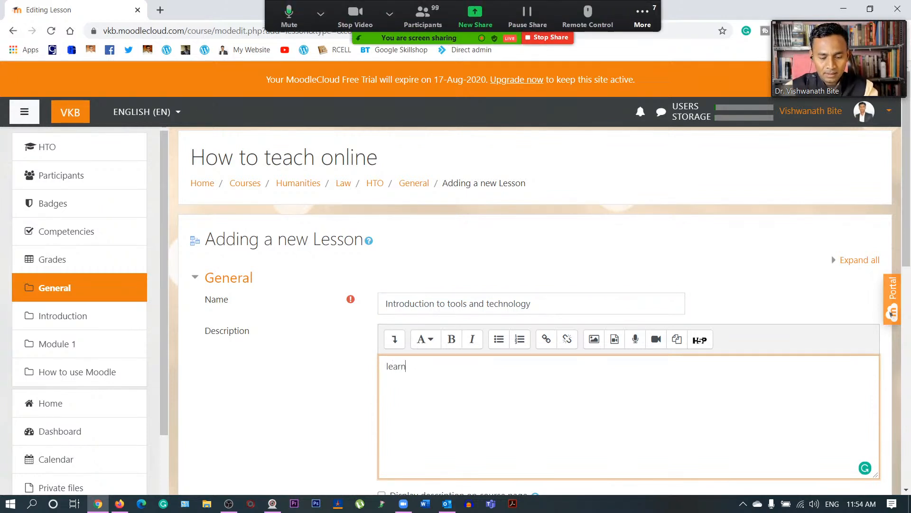
{"action": "key", "text": "BackSpace"}
{"action": "key", "text": "BackSpace"}
{"action": "key", "text": "BackSpace"}
{"action": "key", "text": "BackSpace"}
{"action": "key", "text": "BackSpace"}
{"action": "key", "text": "BackSpace"}
{"action": "type", "text": "bas"}
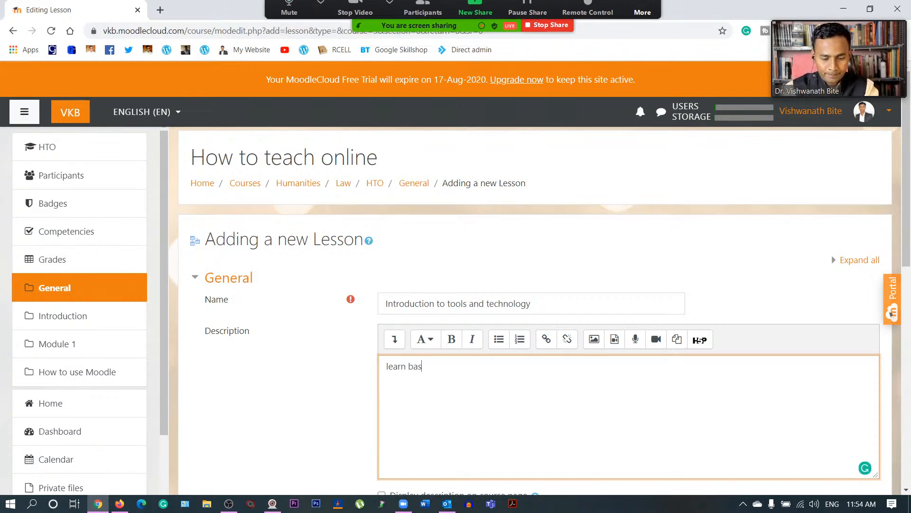
{"action": "type", "text": "ic about tools and te"}
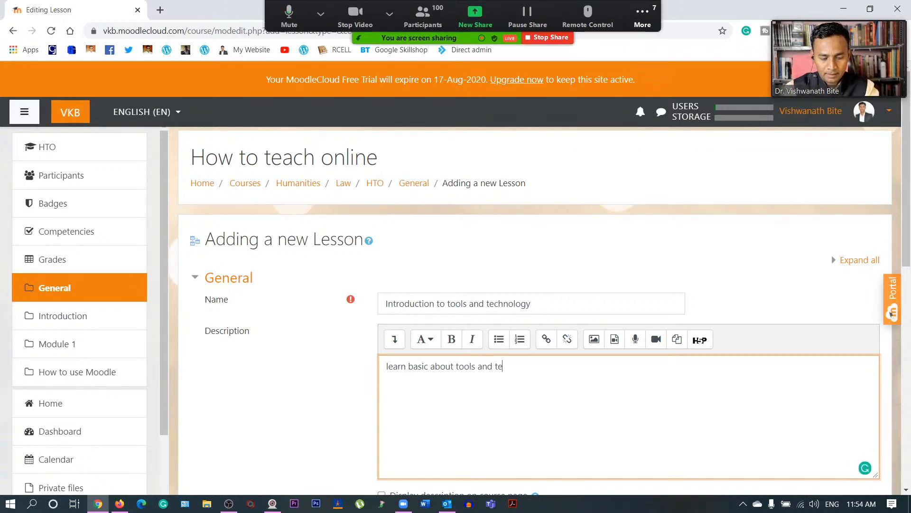
{"action": "type", "text": "chnology for online teaching"}
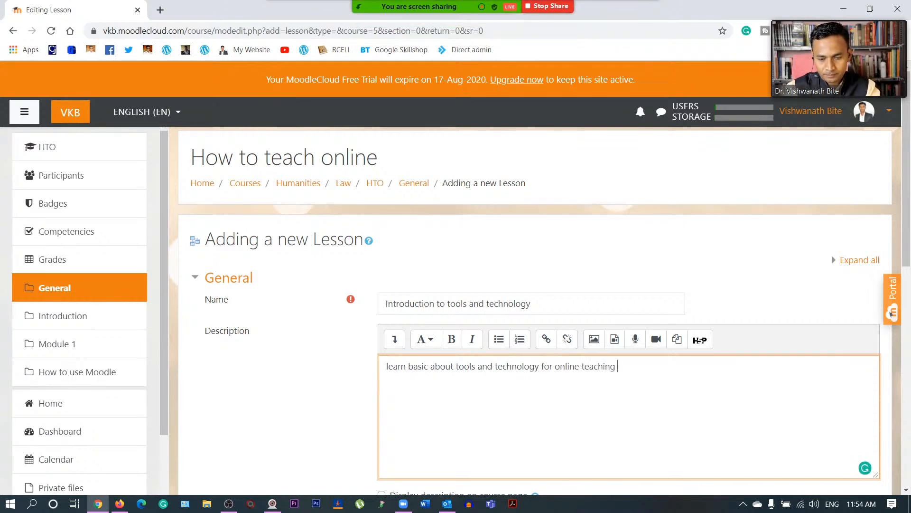
- Set the lesson's Progress bar and Display menu to Yes, then show the Availability settings
{"action": "scroll", "coordinate": [370, 398], "scroll_direction": "down", "scroll_amount": 5}
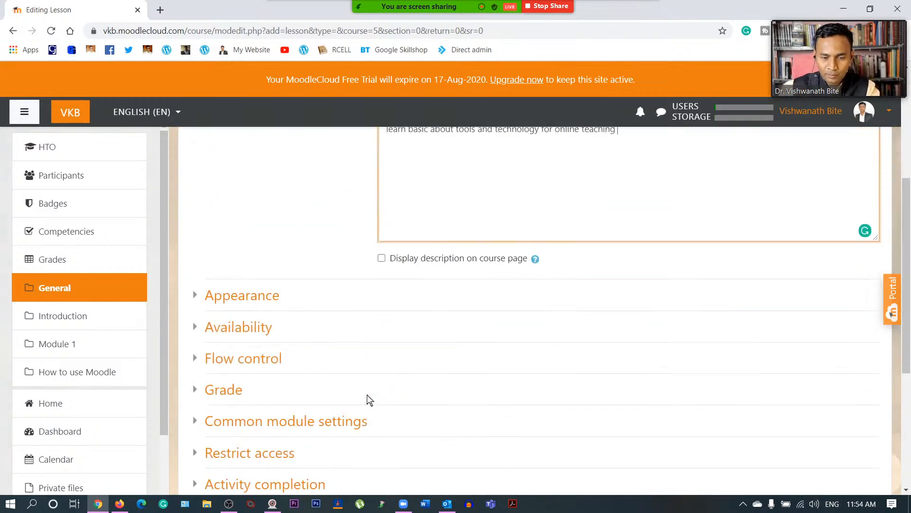
{"action": "scroll", "coordinate": [422, 312], "scroll_direction": "down", "scroll_amount": 4}
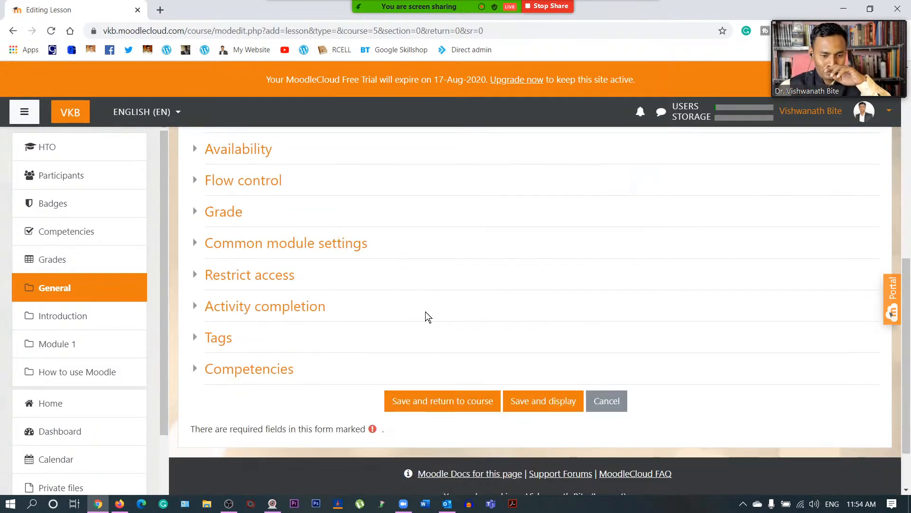
{"action": "scroll", "coordinate": [431, 316], "scroll_direction": "up", "scroll_amount": 10}
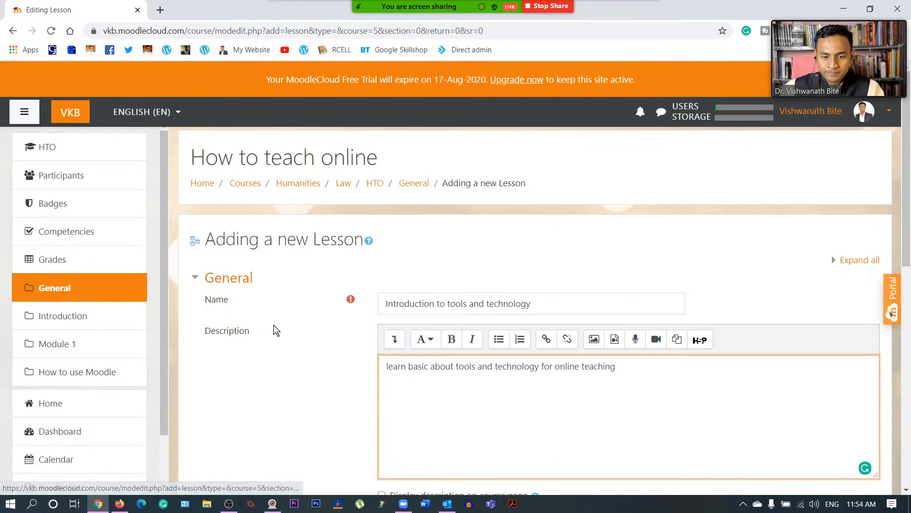
{"action": "scroll", "coordinate": [274, 325], "scroll_direction": "down", "scroll_amount": 2}
{"action": "left_click", "coordinate": [196, 165]}
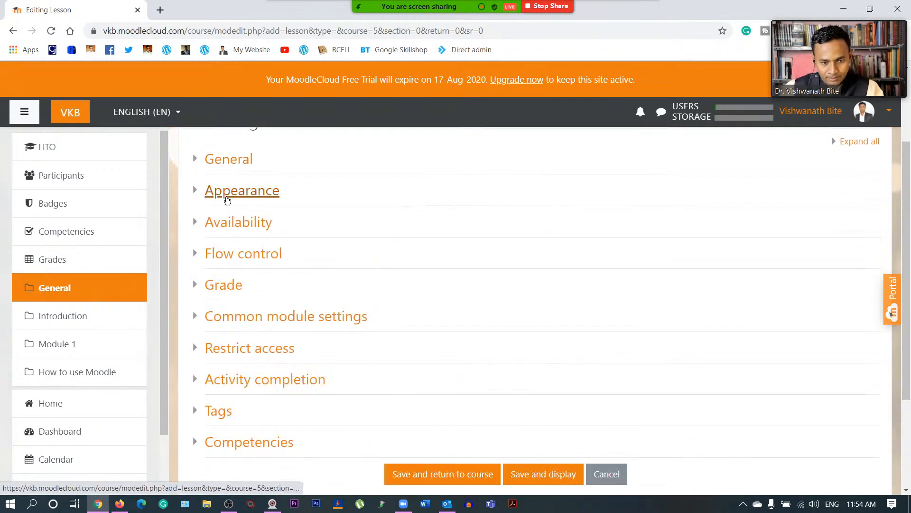
{"action": "left_click", "coordinate": [193, 191]}
{"action": "left_click", "coordinate": [393, 217]}
{"action": "left_click", "coordinate": [393, 247]}
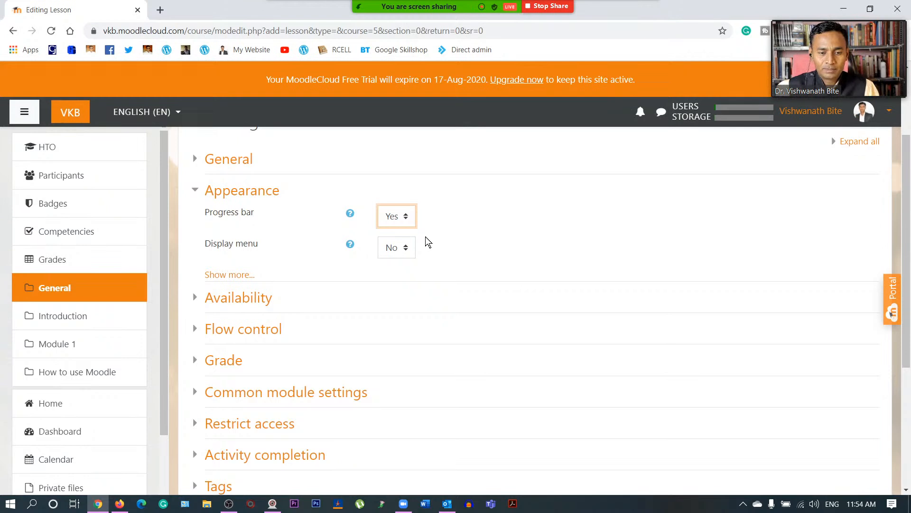
{"action": "left_click", "coordinate": [407, 248]}
{"action": "left_click", "coordinate": [401, 278]}
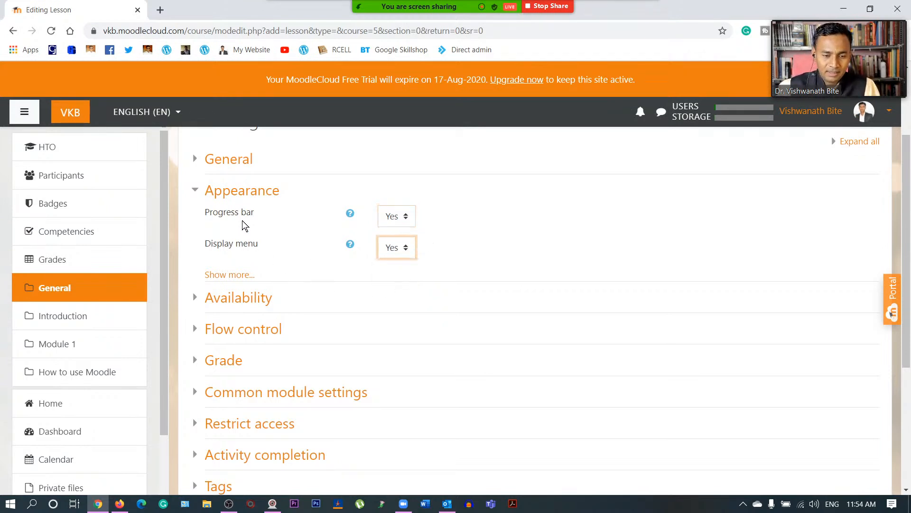
{"action": "left_click", "coordinate": [197, 192]}
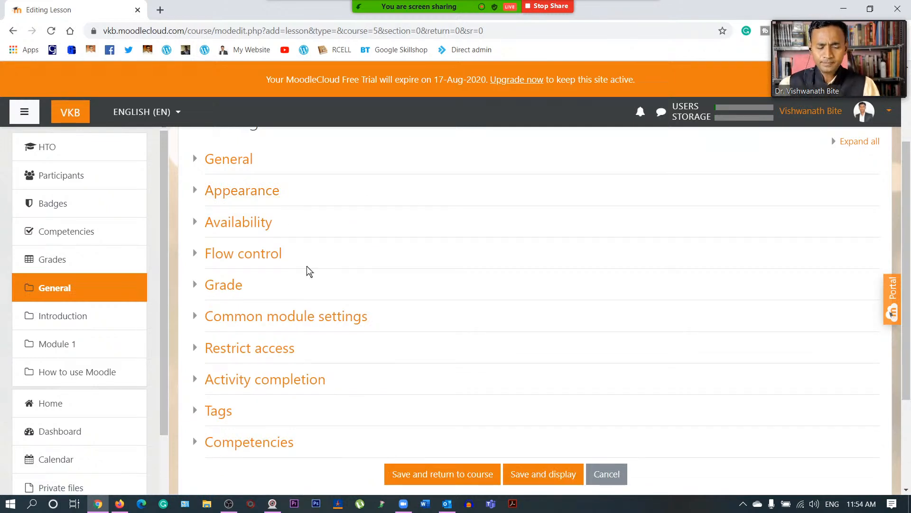
{"action": "left_click", "coordinate": [196, 222]}
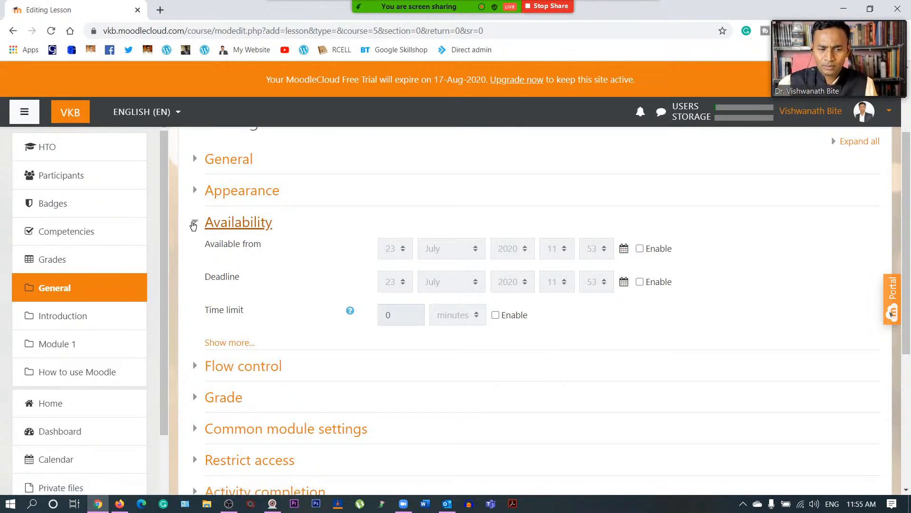
- Review the Flow control retry and student review options, leaving both at No, then show Grade
{"action": "left_click", "coordinate": [194, 224]}
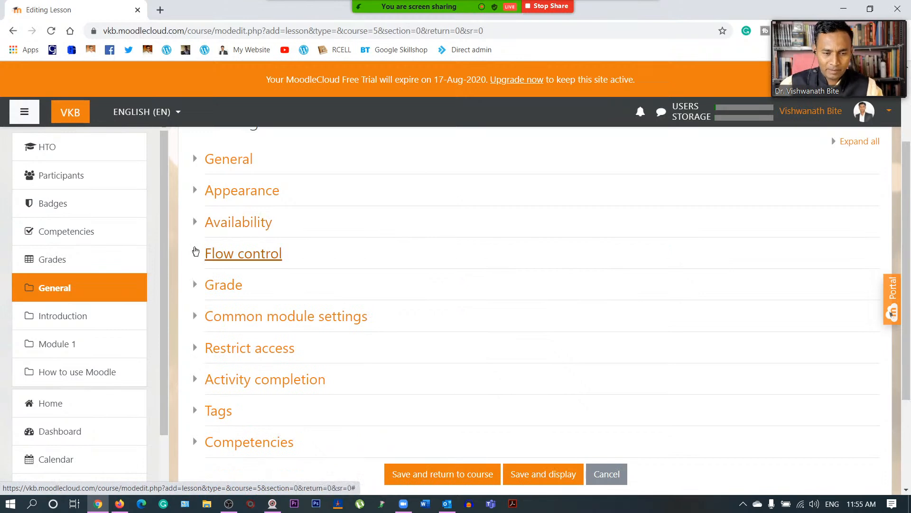
{"action": "left_click", "coordinate": [195, 254]}
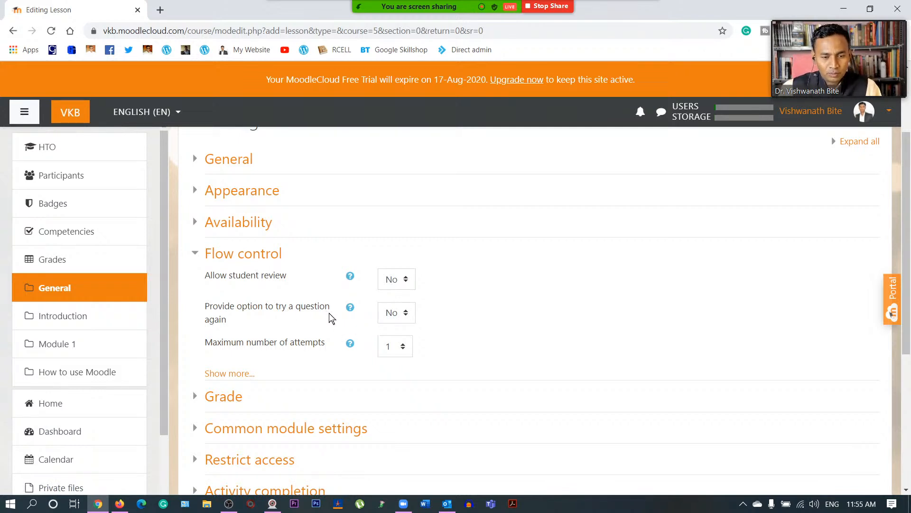
{"action": "left_click", "coordinate": [404, 318]}
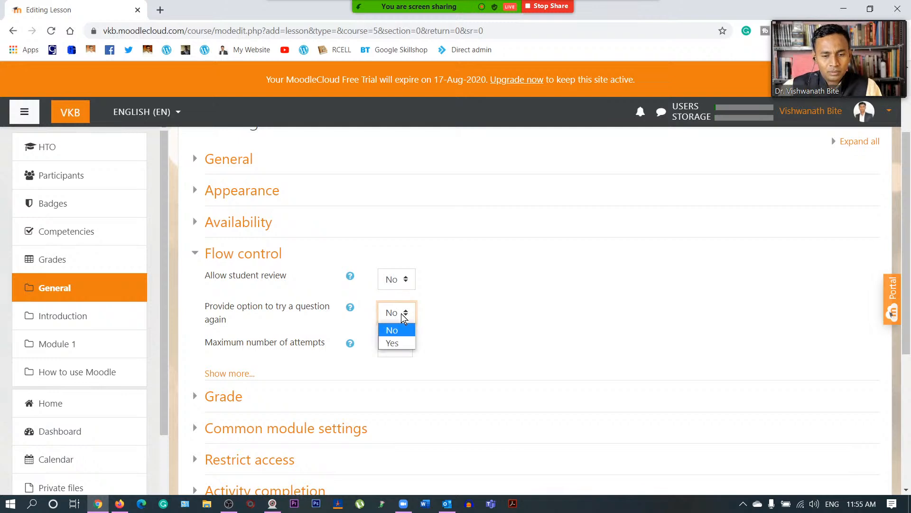
{"action": "left_click", "coordinate": [474, 301]}
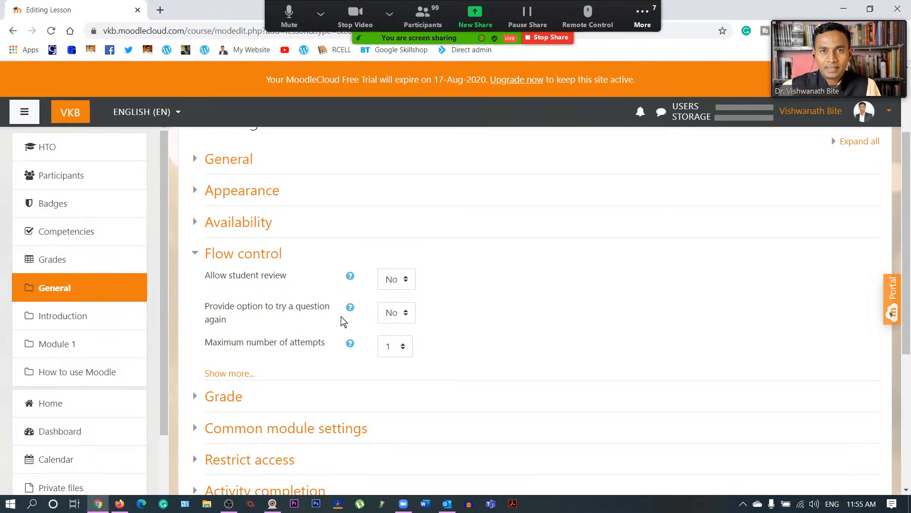
{"action": "left_click", "coordinate": [388, 279]}
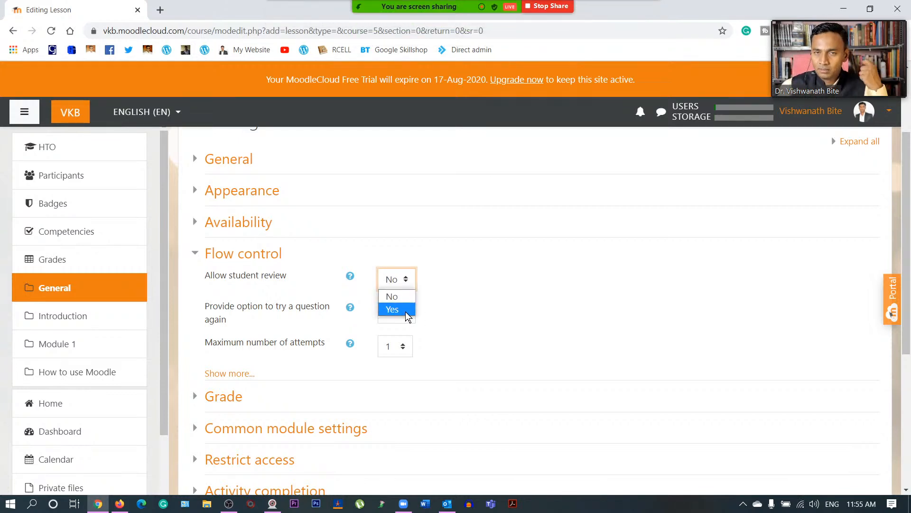
{"action": "left_click", "coordinate": [436, 301]}
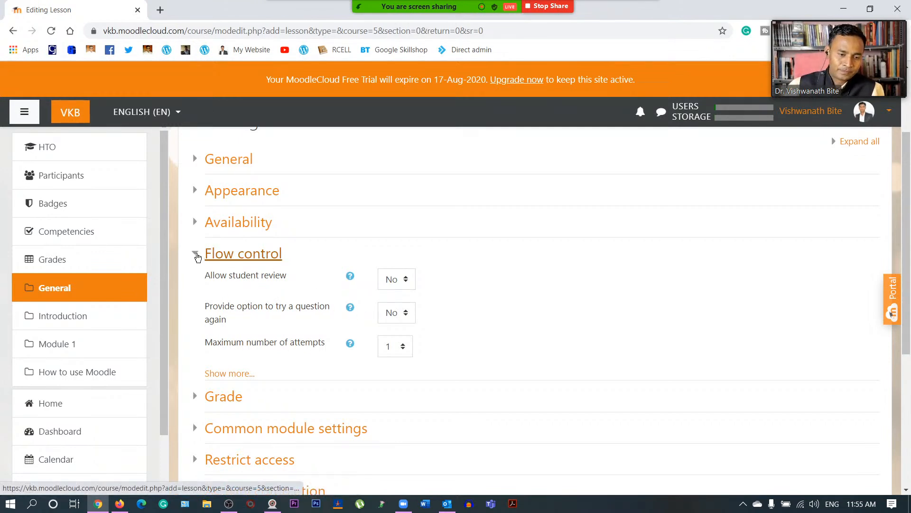
{"action": "left_click", "coordinate": [197, 255]}
{"action": "left_click", "coordinate": [198, 288]}
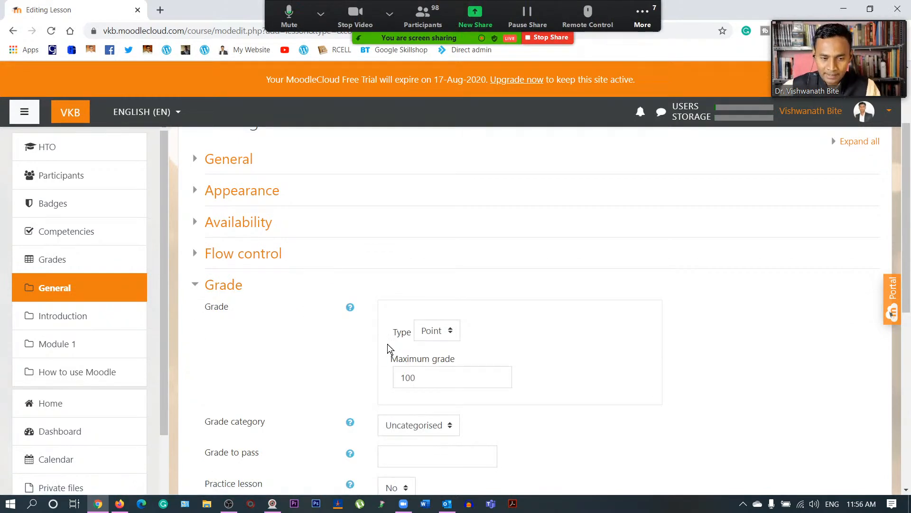
{"action": "scroll", "coordinate": [341, 384], "scroll_direction": "up", "scroll_amount": 3}
- Change the maximum grade from 100 to 10 and keep the category Uncategorised
{"action": "scroll", "coordinate": [341, 383], "scroll_direction": "down", "scroll_amount": 10}
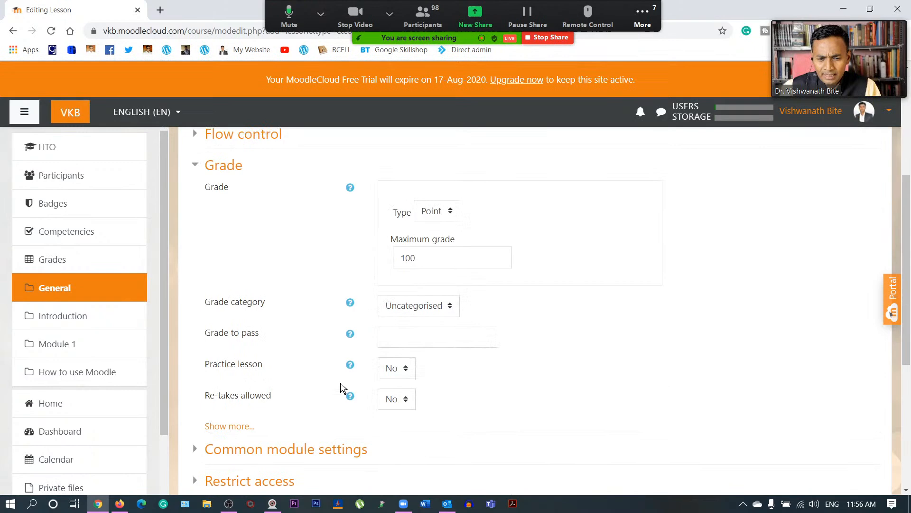
{"action": "scroll", "coordinate": [340, 382], "scroll_direction": "up", "scroll_amount": 10}
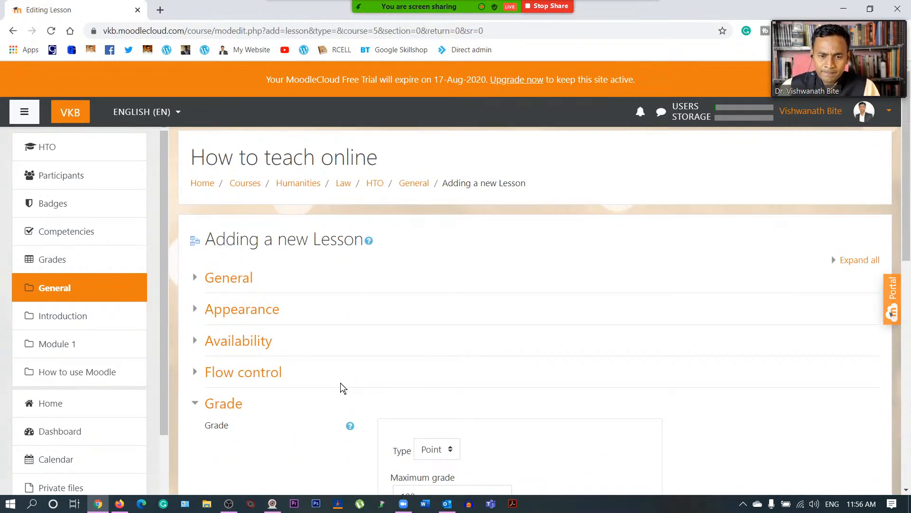
{"action": "scroll", "coordinate": [340, 388], "scroll_direction": "down", "scroll_amount": 3}
{"action": "left_click_drag", "start_coordinate": [417, 318], "coordinate": [376, 315]}
{"action": "type", "text": "10"}
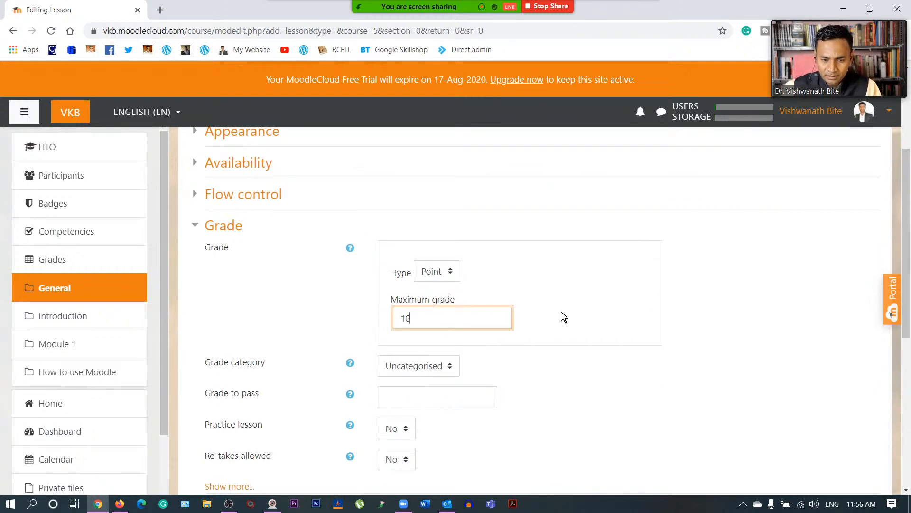
{"action": "scroll", "coordinate": [525, 331], "scroll_direction": "down", "scroll_amount": 3}
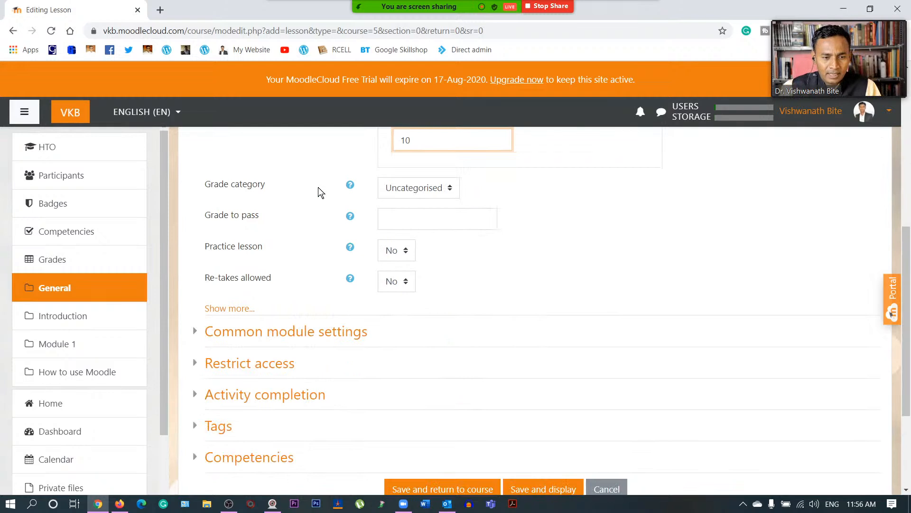
{"action": "left_click", "coordinate": [448, 188]}
{"action": "left_click", "coordinate": [457, 189]}
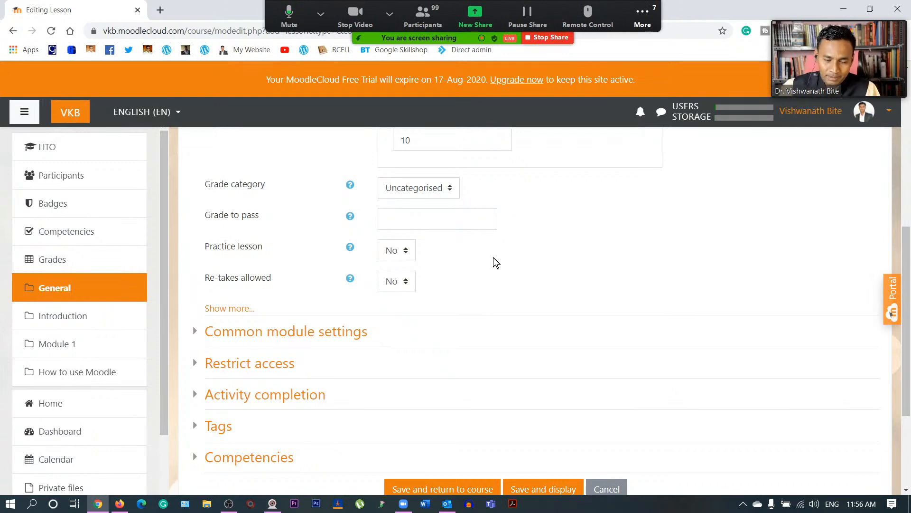
- Set grade to pass to 5, with Practice lesson and Re-takes allowed both Yes
{"action": "left_click", "coordinate": [437, 219]}
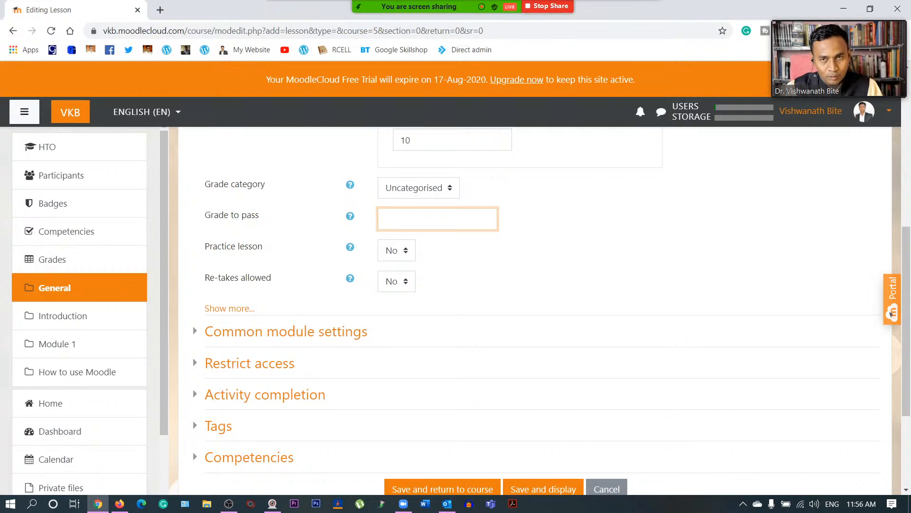
{"action": "type", "text": "5"}
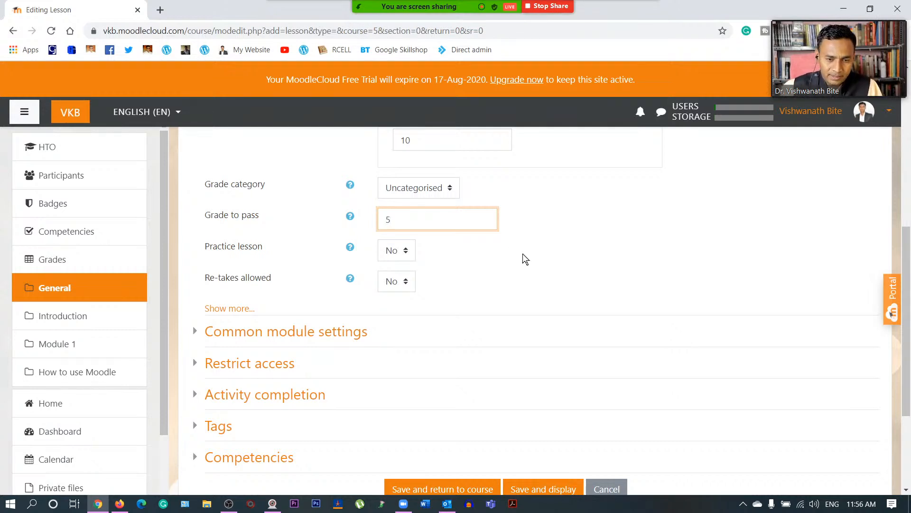
{"action": "left_click", "coordinate": [402, 256]}
{"action": "left_click", "coordinate": [403, 279]}
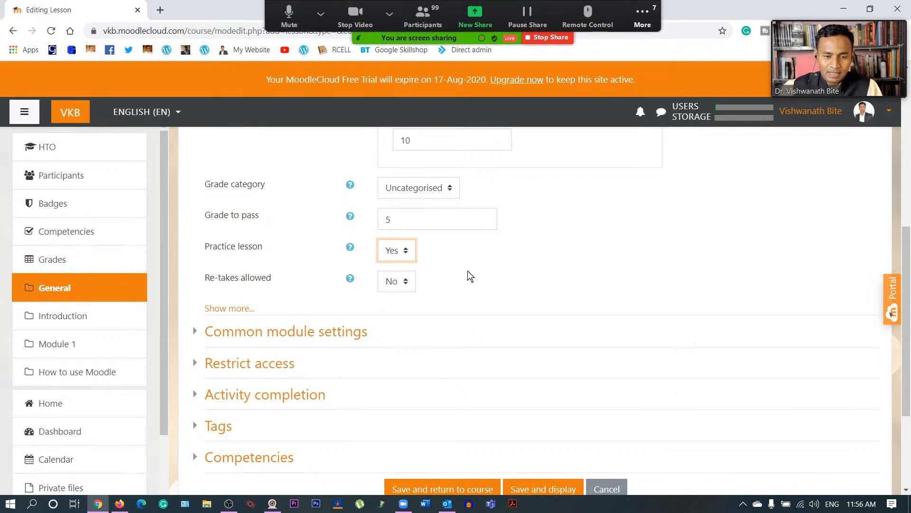
{"action": "left_click", "coordinate": [402, 282]}
{"action": "left_click", "coordinate": [402, 310]}
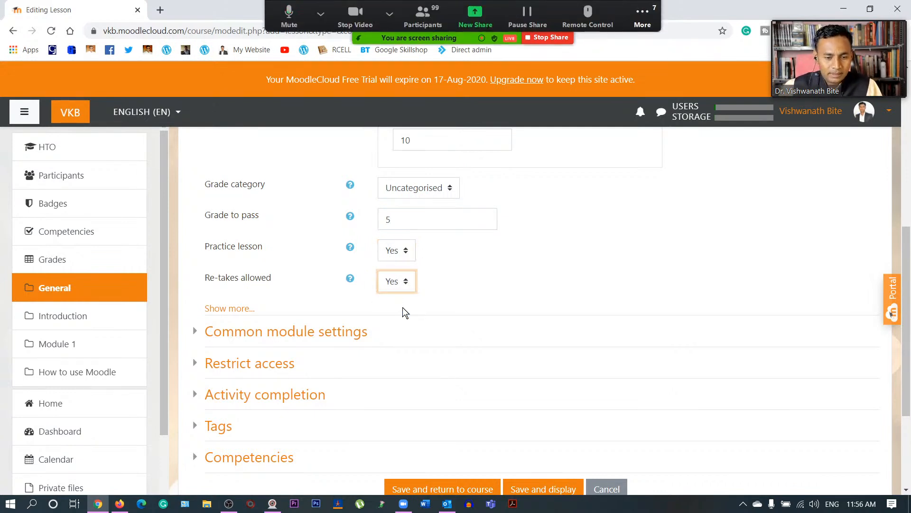
{"action": "left_click", "coordinate": [496, 283]}
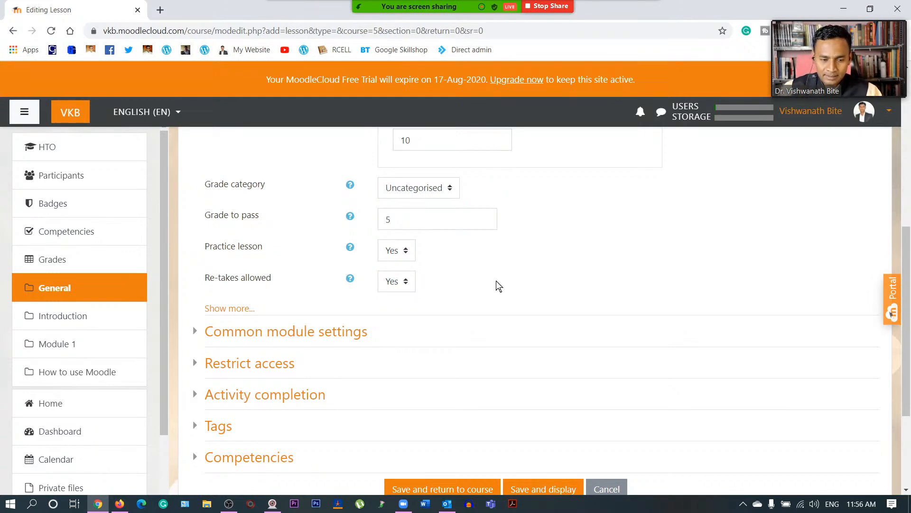
{"action": "scroll", "coordinate": [496, 281], "scroll_direction": "up", "scroll_amount": 5}
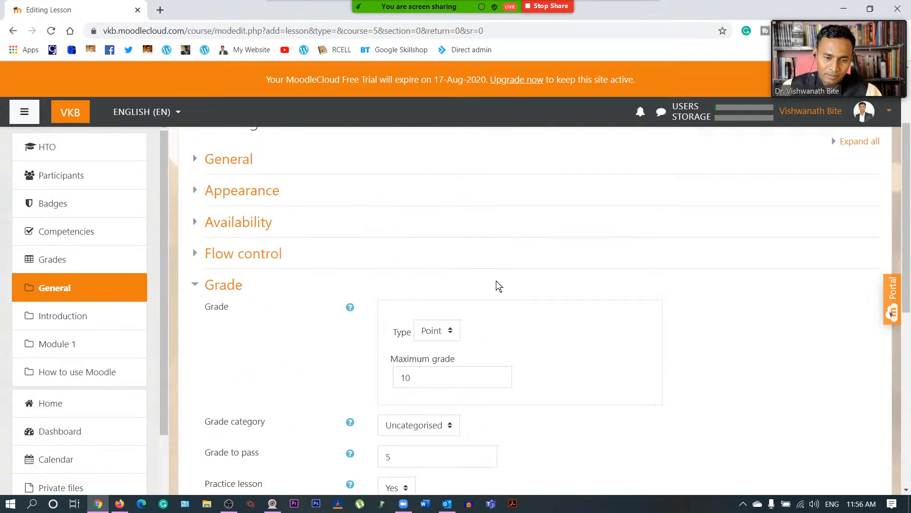
{"action": "left_click", "coordinate": [194, 287]}
- Keep the lesson's availability at Show on course page and group mode at No groups
{"action": "scroll", "coordinate": [200, 277], "scroll_direction": "down", "scroll_amount": 3}
{"action": "left_click", "coordinate": [198, 198]}
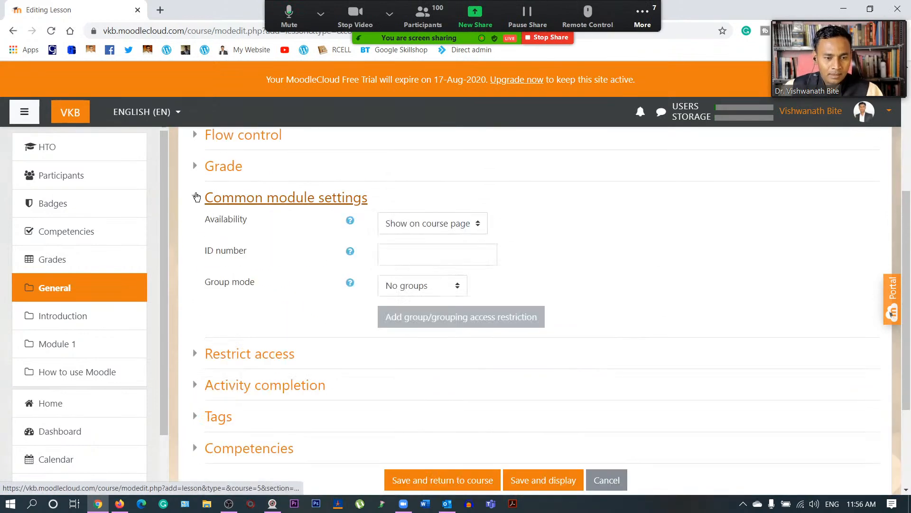
{"action": "left_click", "coordinate": [445, 226]}
{"action": "left_click", "coordinate": [446, 237]}
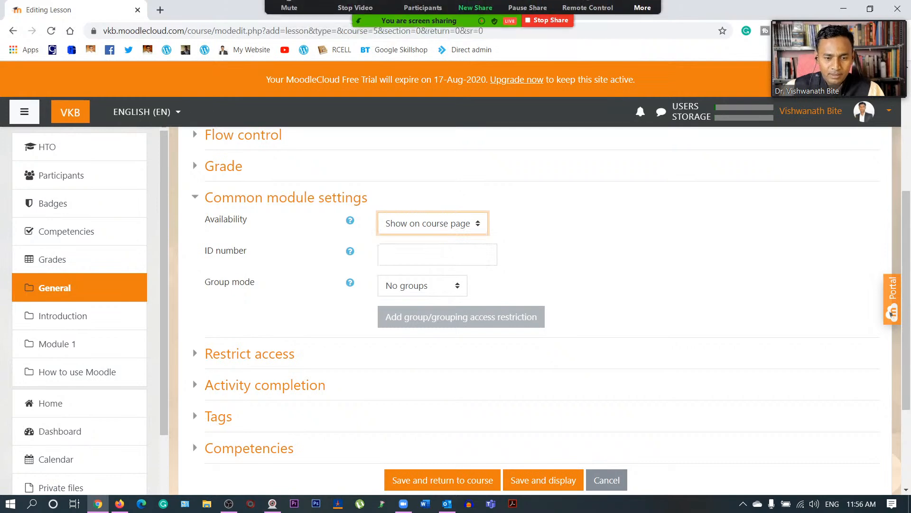
{"action": "left_click", "coordinate": [429, 289]}
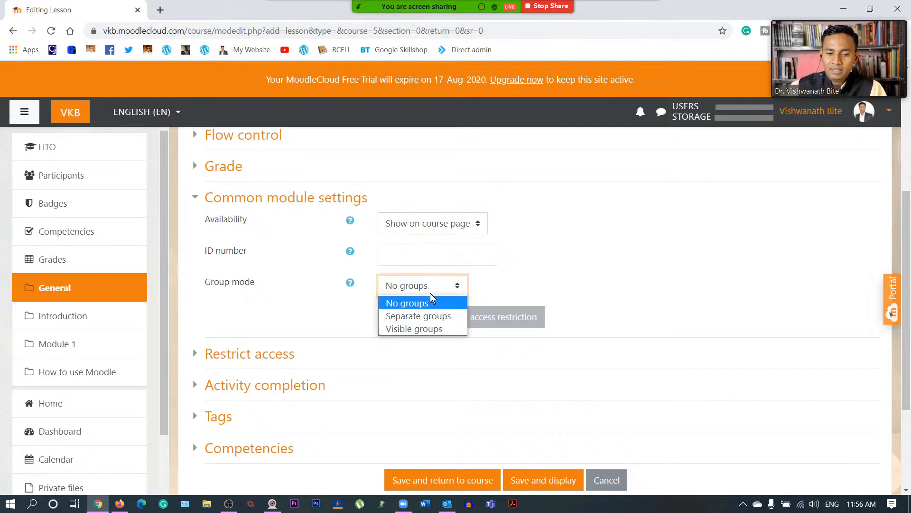
{"action": "left_click", "coordinate": [432, 299]}
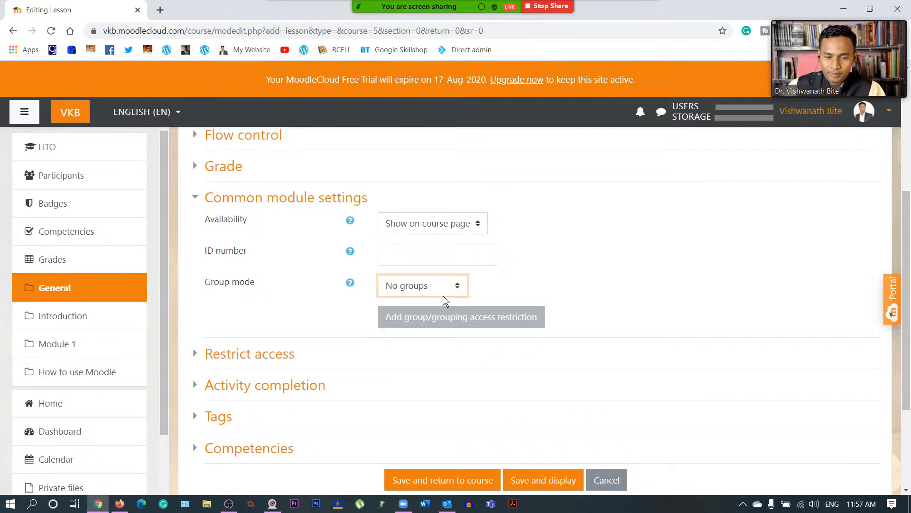
{"action": "left_click", "coordinate": [196, 199]}
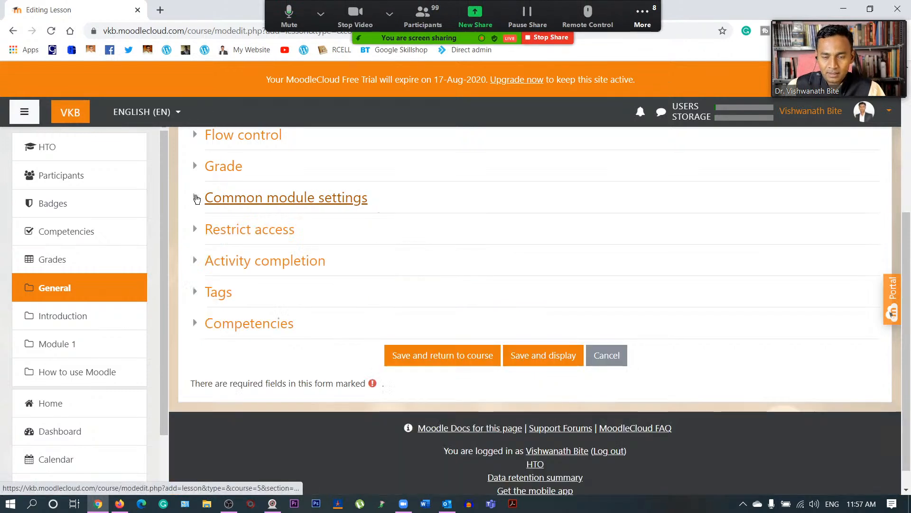
- Glance through Restrict access, Activity completion and Tags, then show the Competencies settings
{"action": "left_click", "coordinate": [197, 231]}
{"action": "left_click", "coordinate": [197, 231]}
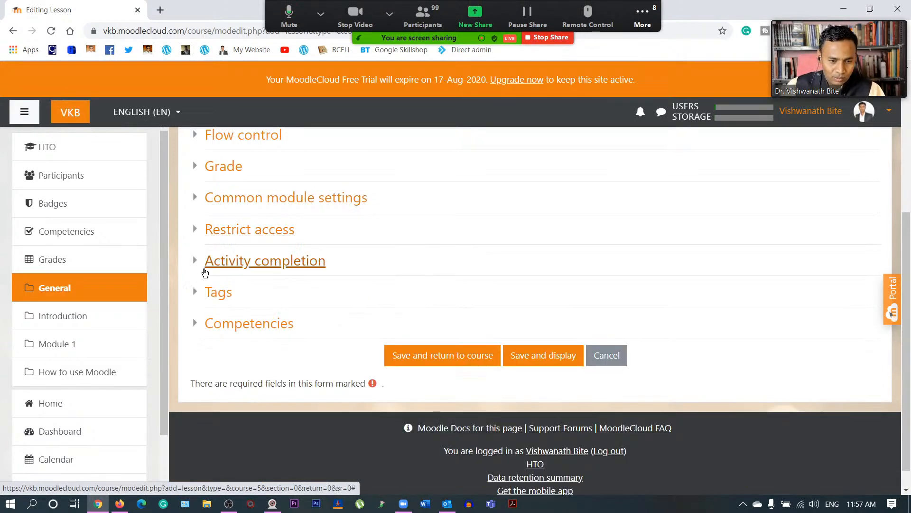
{"action": "left_click", "coordinate": [199, 265]}
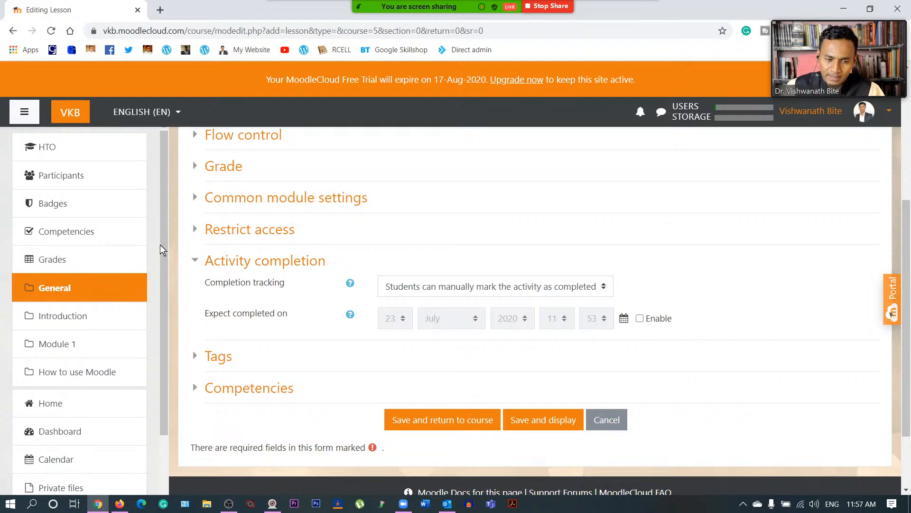
{"action": "left_click", "coordinate": [195, 261]}
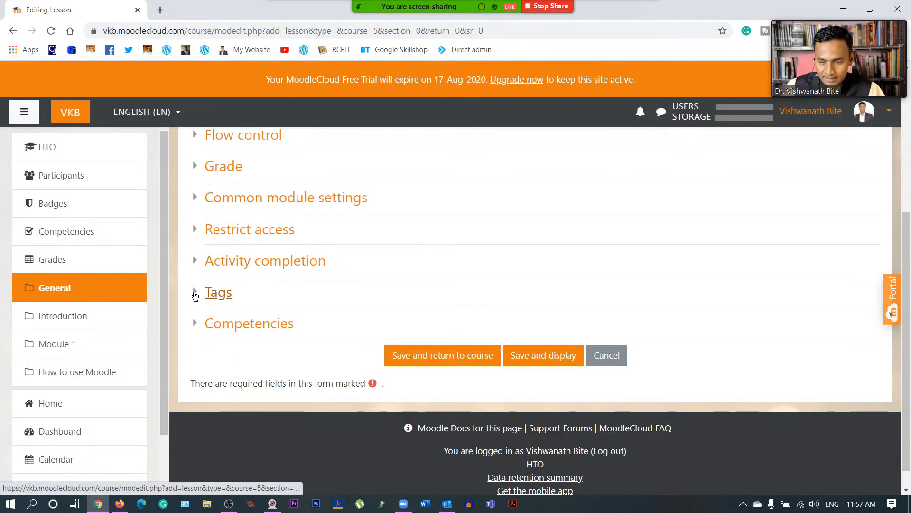
{"action": "left_click", "coordinate": [195, 293]}
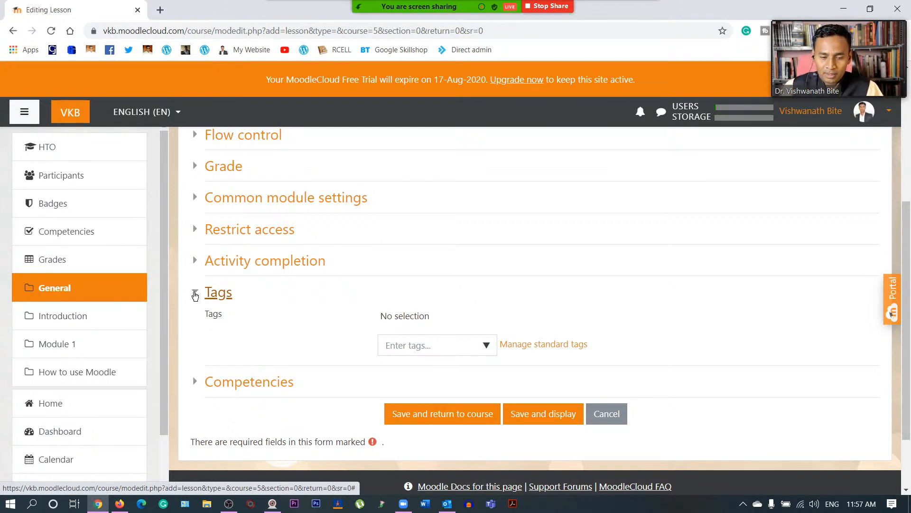
{"action": "left_click", "coordinate": [195, 293]}
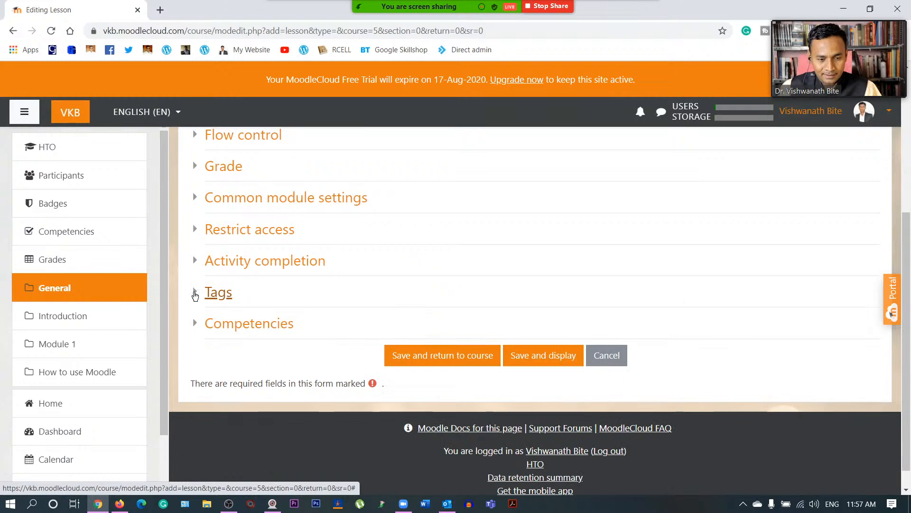
{"action": "left_click", "coordinate": [195, 296]}
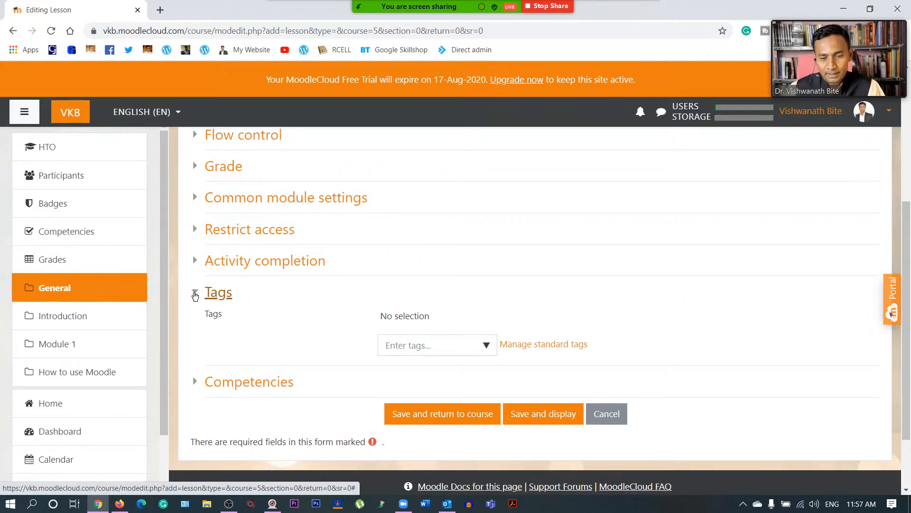
{"action": "left_click", "coordinate": [195, 295]}
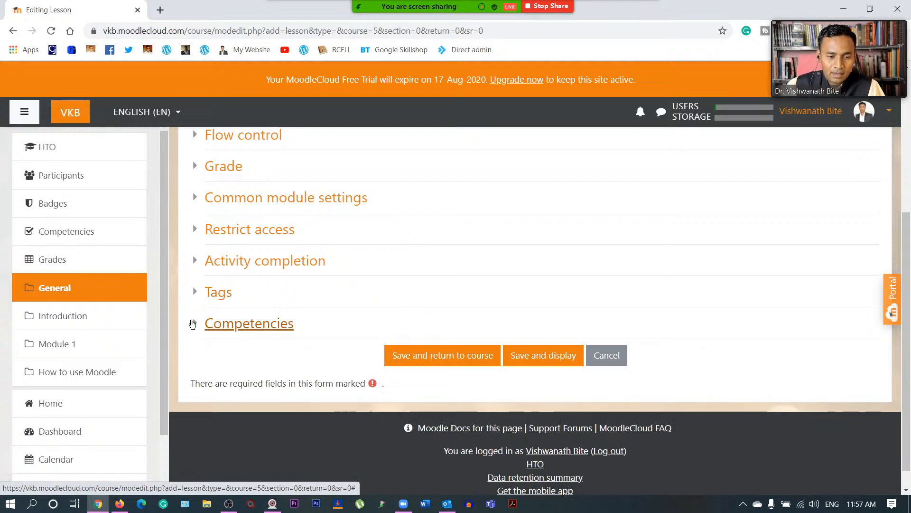
{"action": "left_click", "coordinate": [193, 323]}
{"action": "scroll", "coordinate": [244, 401], "scroll_direction": "down", "scroll_amount": 1}
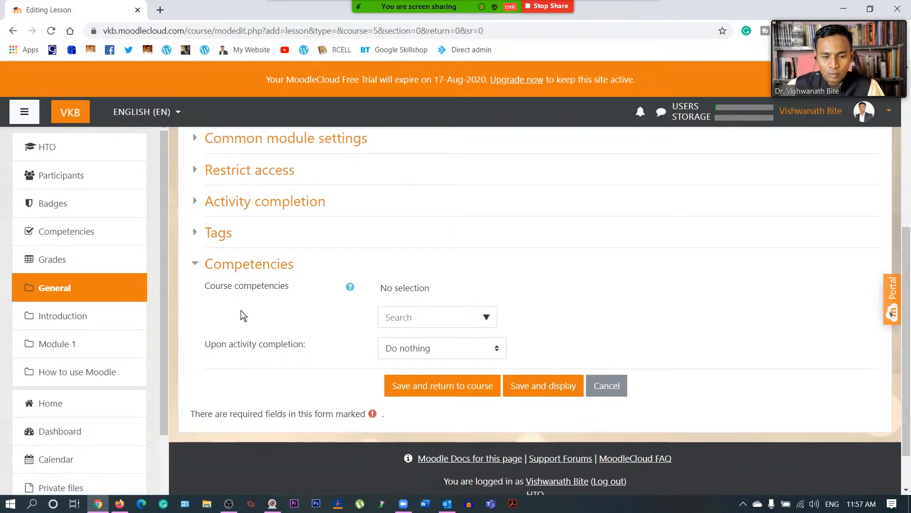
- Search the course competencies list and find no competencies available
{"action": "left_click", "coordinate": [416, 317]}
{"action": "left_click", "coordinate": [488, 318]}
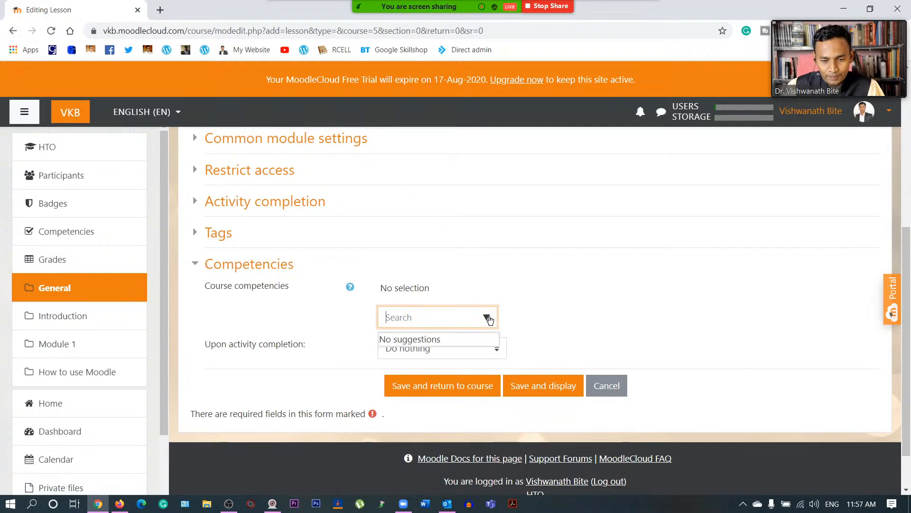
{"action": "left_click", "coordinate": [574, 282]}
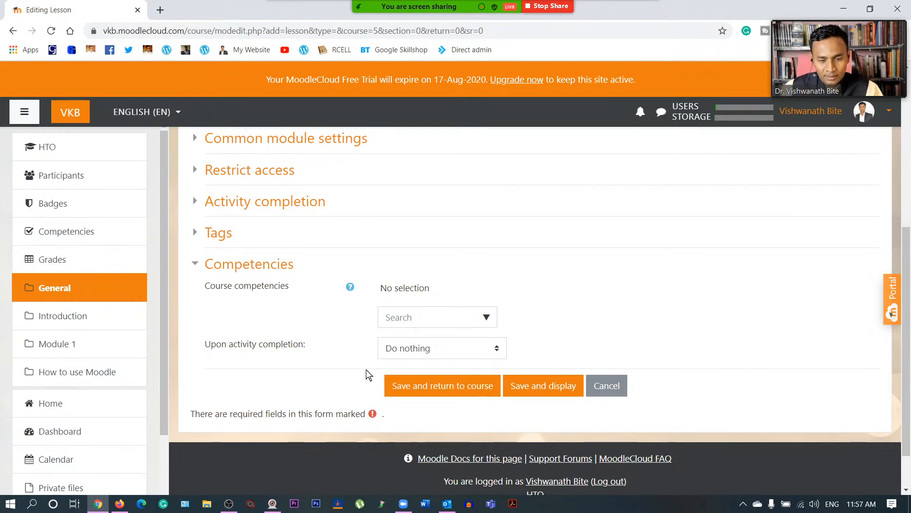
- Keep Upon activity completion at Do nothing and reopen its choices
{"action": "left_click", "coordinate": [424, 349]}
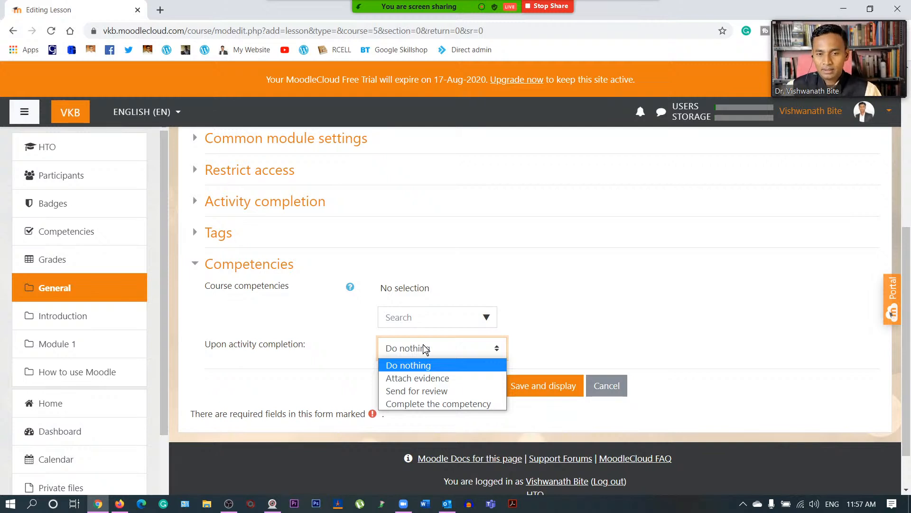
{"action": "left_click", "coordinate": [599, 332]}
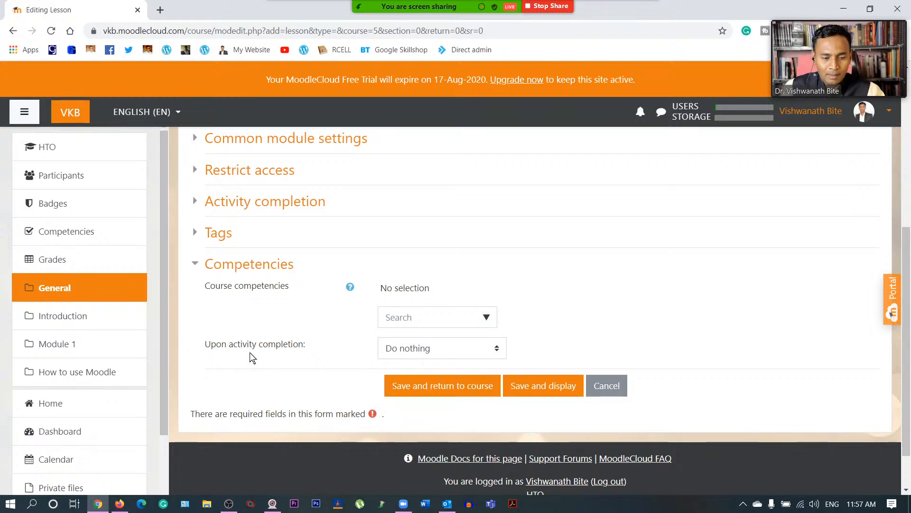
{"action": "scroll", "coordinate": [302, 343], "scroll_direction": "up", "scroll_amount": 1}
{"action": "scroll", "coordinate": [301, 343], "scroll_direction": "up", "scroll_amount": 1}
{"action": "scroll", "coordinate": [301, 343], "scroll_direction": "down", "scroll_amount": 3}
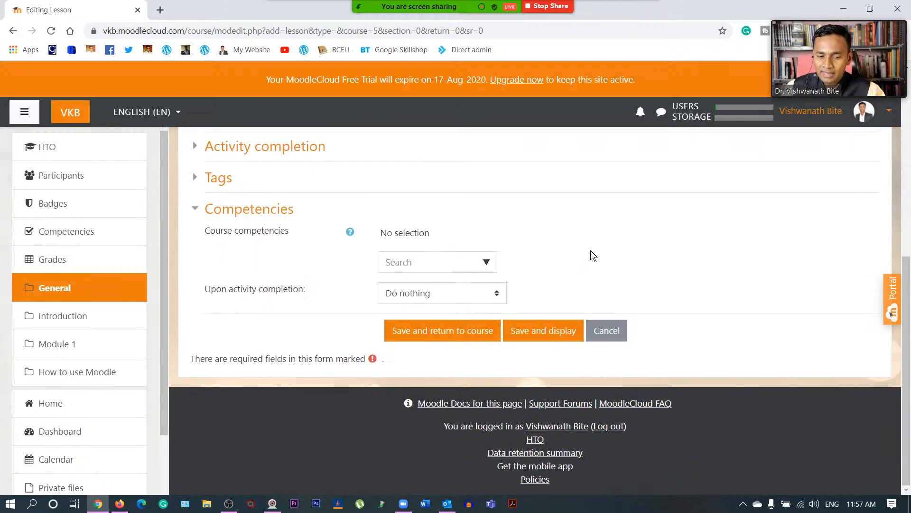
{"action": "left_click", "coordinate": [478, 294]}
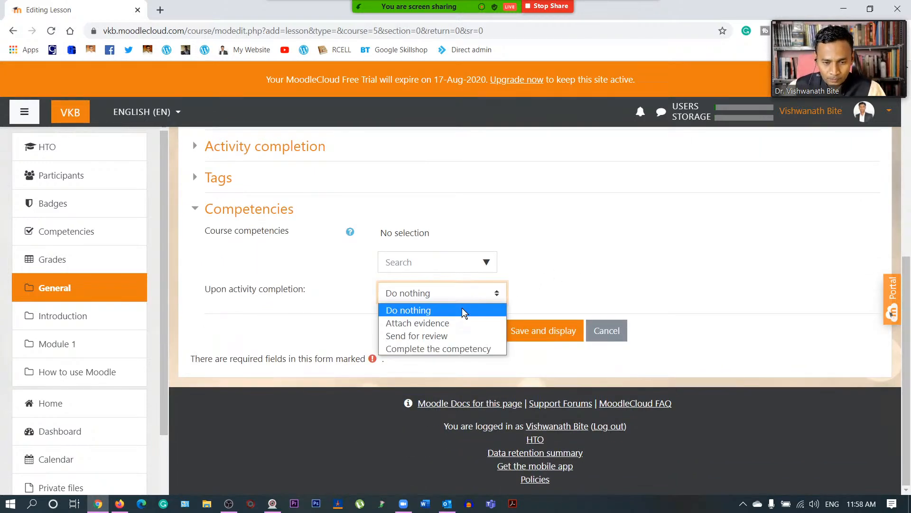
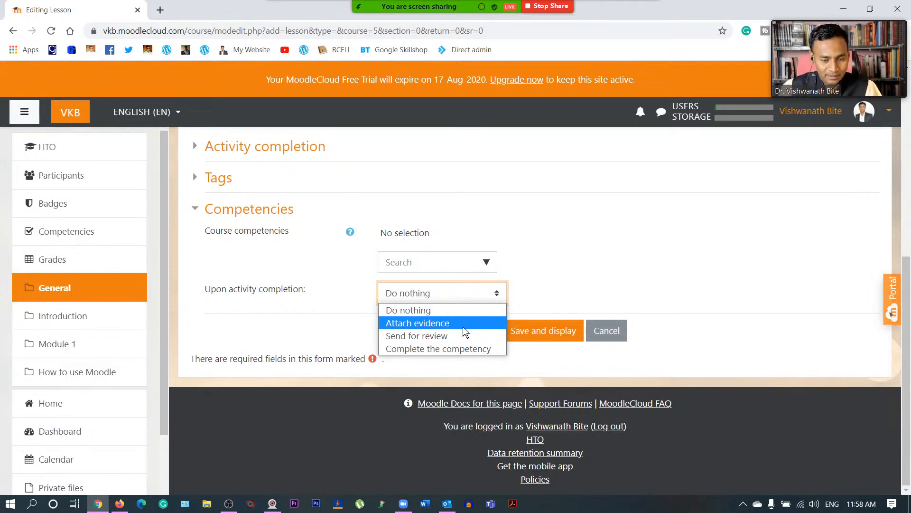
- Leave the completion action at Do nothing and save the lesson with Save and display
{"action": "left_click", "coordinate": [470, 311]}
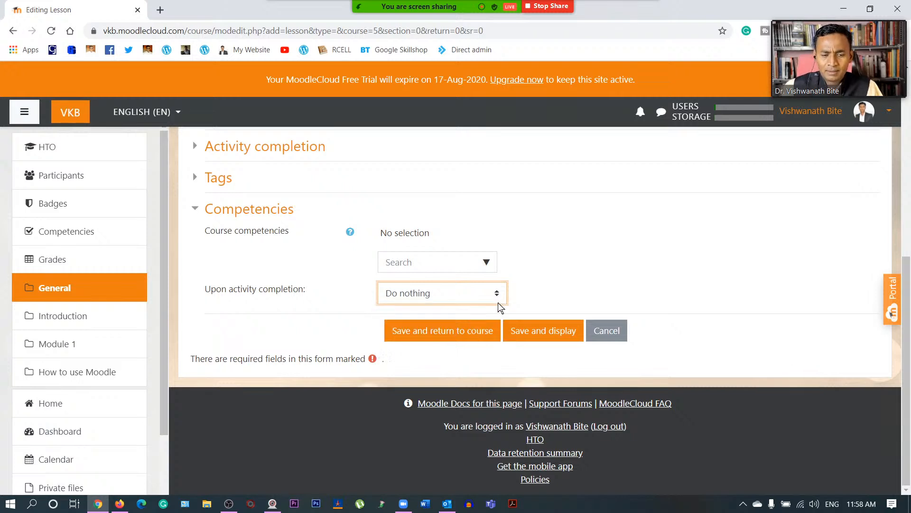
{"action": "left_click", "coordinate": [578, 266]}
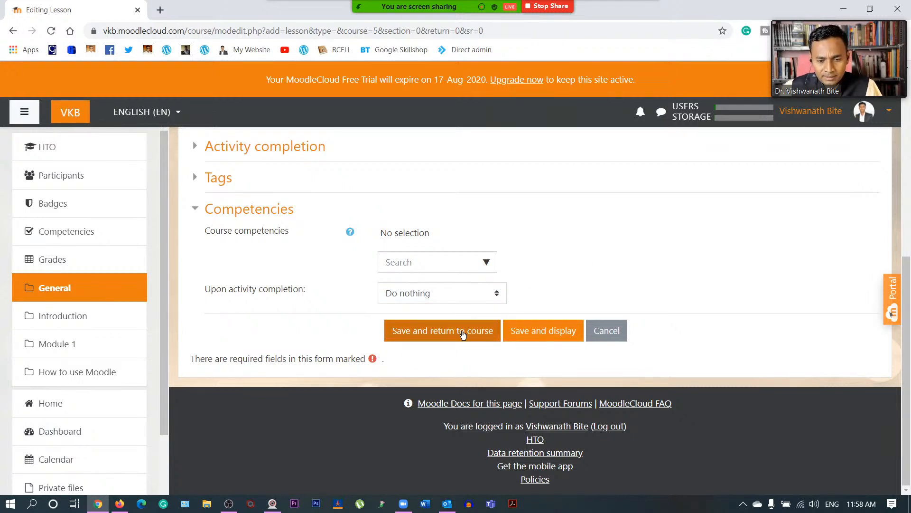
{"action": "left_click", "coordinate": [531, 331]}
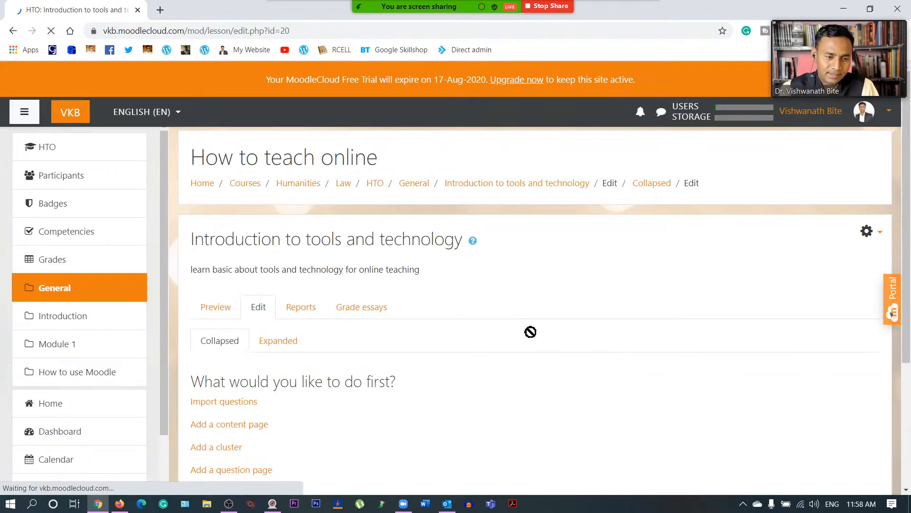
- Switch the lesson's pages to collapsed view, then go back to the HTO course page
{"action": "scroll", "coordinate": [531, 332], "scroll_direction": "down", "scroll_amount": 4}
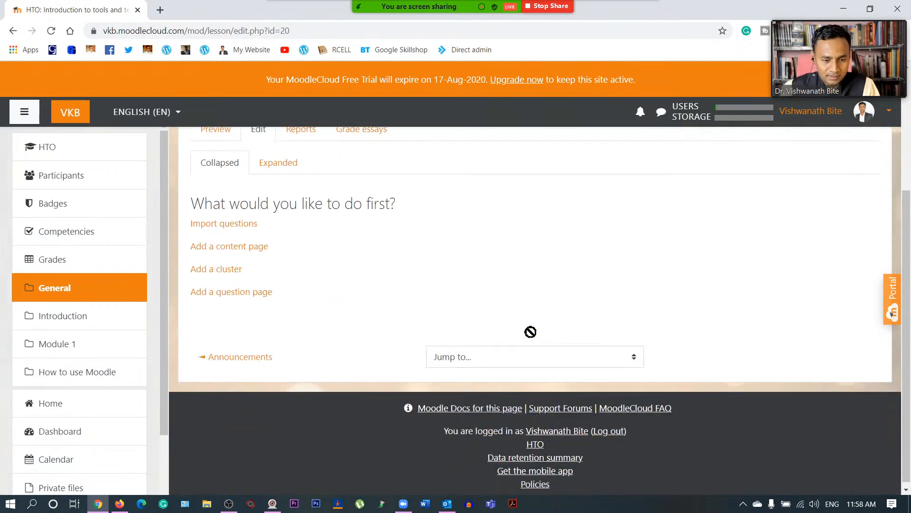
{"action": "scroll", "coordinate": [531, 332], "scroll_direction": "up", "scroll_amount": 4}
{"action": "left_click", "coordinate": [225, 311]}
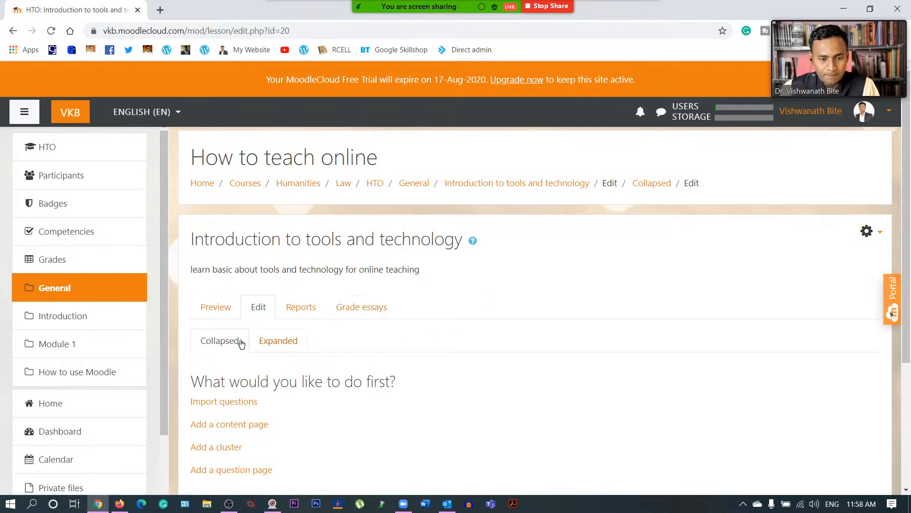
{"action": "left_click", "coordinate": [213, 307]}
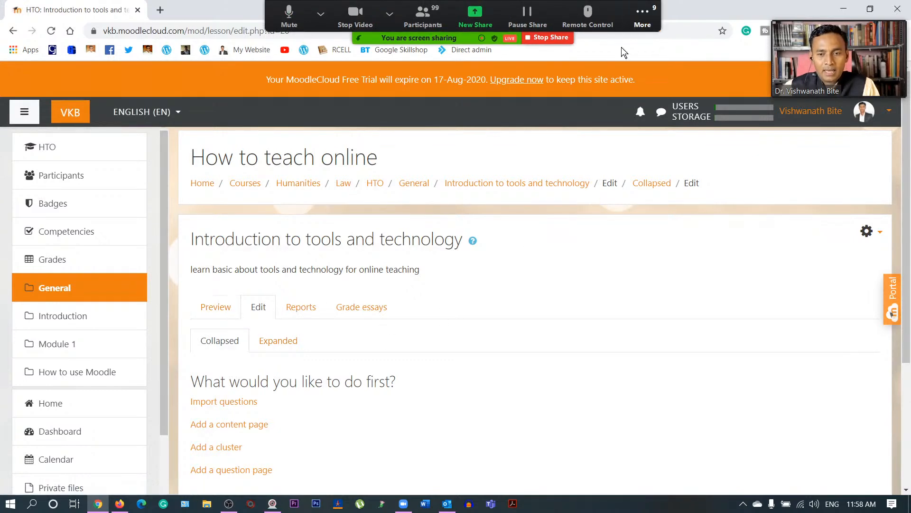
{"action": "left_click", "coordinate": [640, 18]}
{"action": "left_click", "coordinate": [658, 43]}
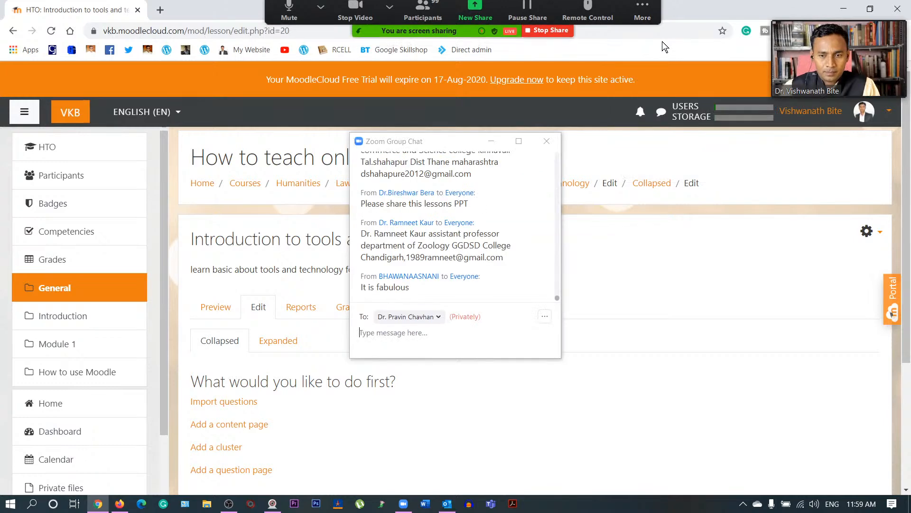
{"action": "left_click", "coordinate": [554, 141]}
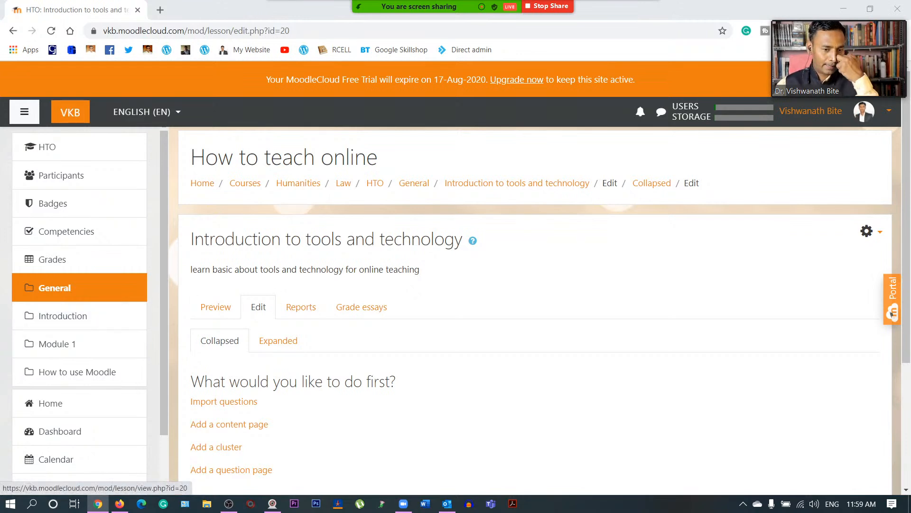
{"action": "left_click", "coordinate": [377, 184]}
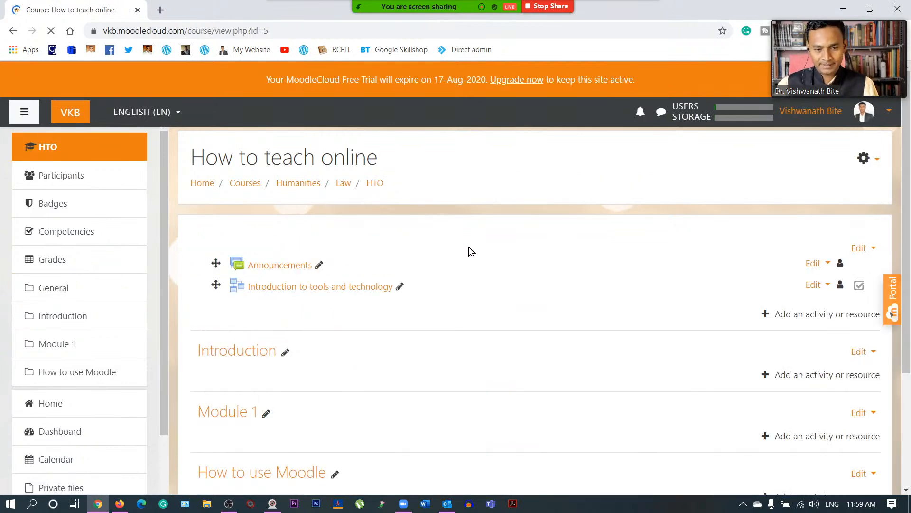
- Cancel moving the Introduction section and drag the lesson above Announcements
{"action": "scroll", "coordinate": [484, 263], "scroll_direction": "down", "scroll_amount": 3}
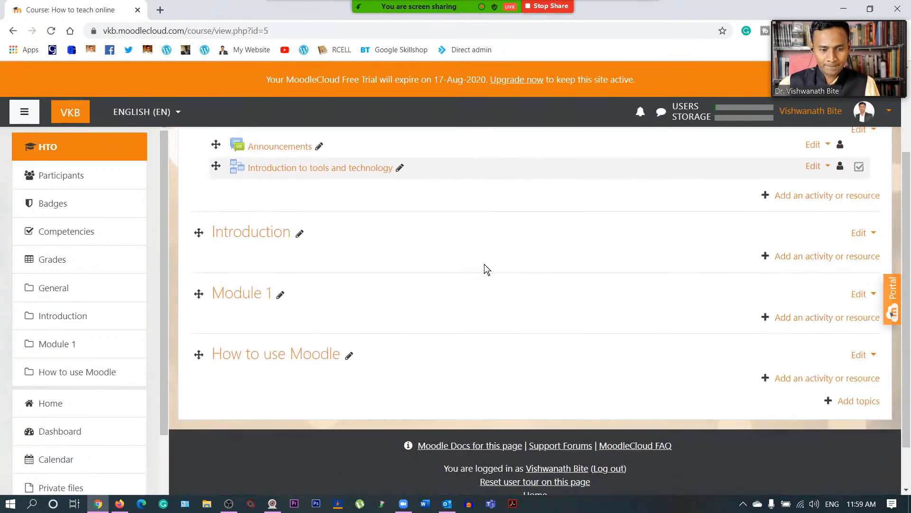
{"action": "left_click", "coordinate": [200, 235]}
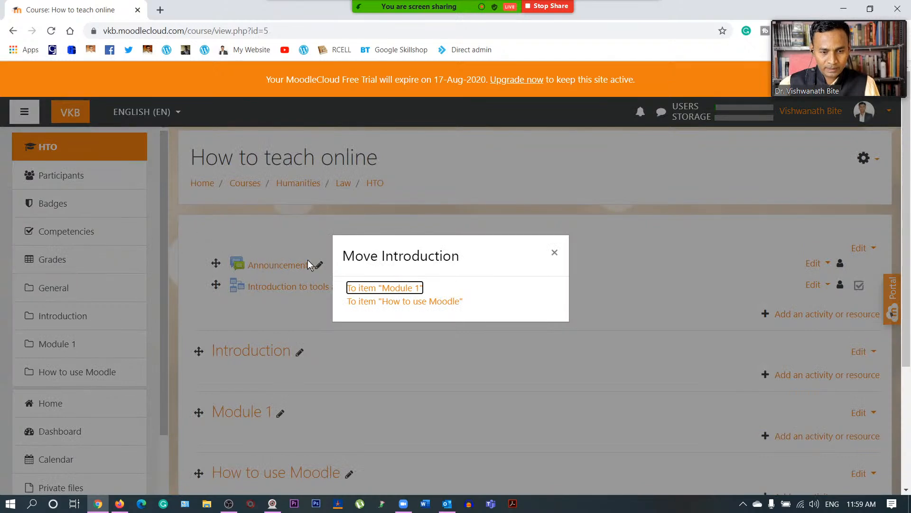
{"action": "left_click", "coordinate": [555, 254]}
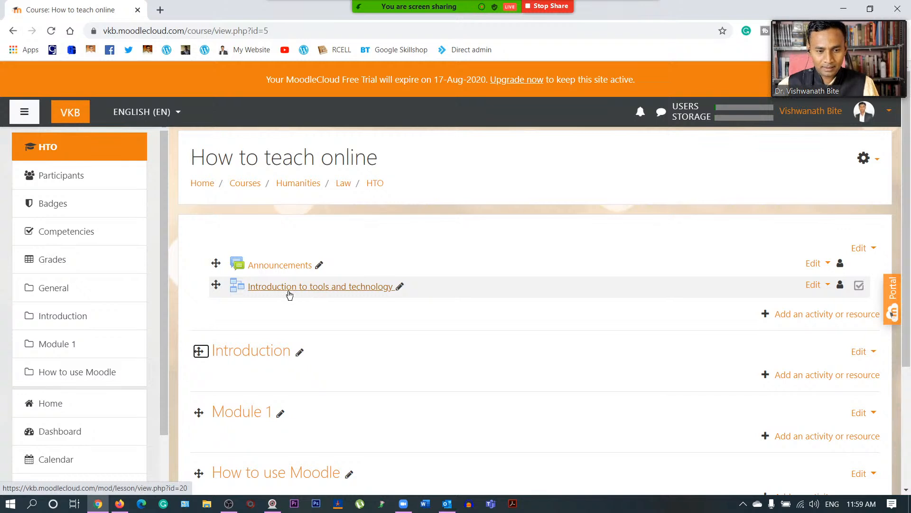
{"action": "mouse_move", "coordinate": [216, 285]}
{"action": "left_mouse_down"}
{"action": "mouse_move", "coordinate": [216, 368]}
{"action": "mouse_move", "coordinate": [219, 286]}
{"action": "left_mouse_up"}
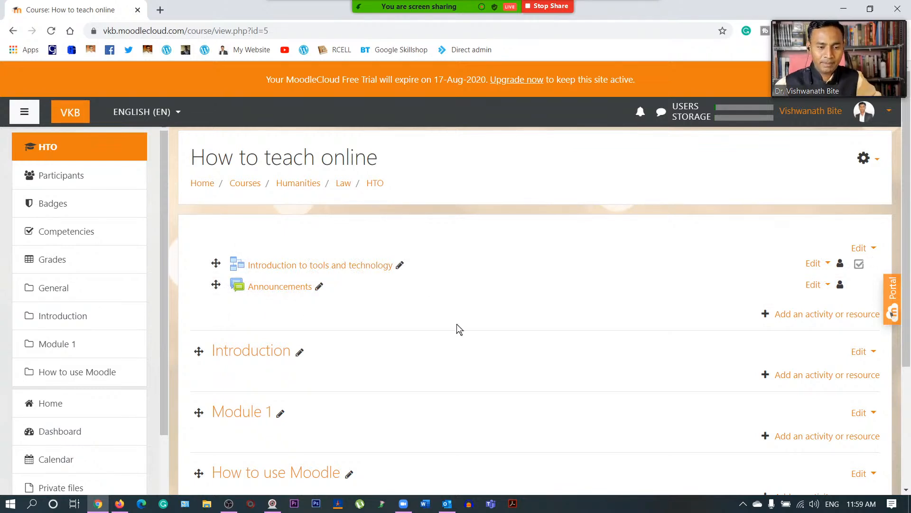
{"action": "scroll", "coordinate": [458, 328], "scroll_direction": "down", "scroll_amount": 3}
{"action": "scroll", "coordinate": [458, 329], "scroll_direction": "up", "scroll_amount": 3}
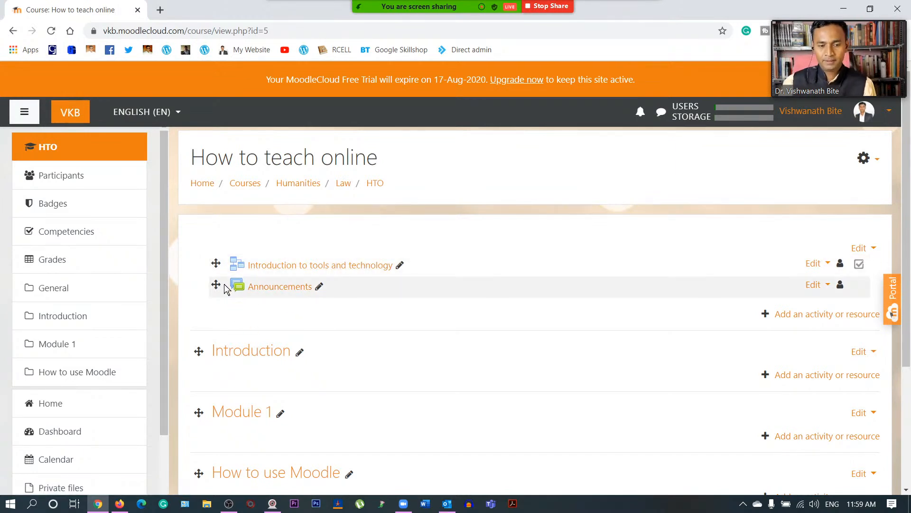
- Drag the lesson through the Introduction section into Module 1 and open it
{"action": "scroll", "coordinate": [236, 309], "scroll_direction": "down", "scroll_amount": 1}
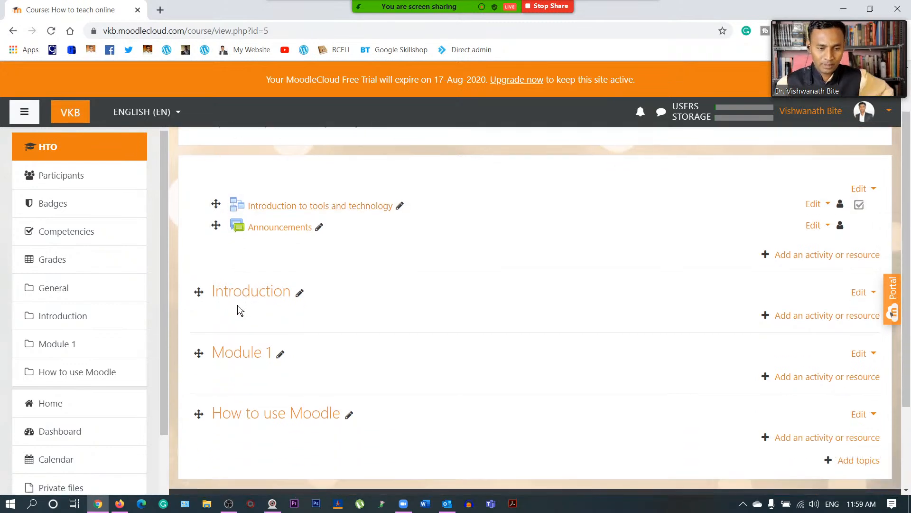
{"action": "left_click_drag", "start_coordinate": [215, 204], "coordinate": [219, 301]}
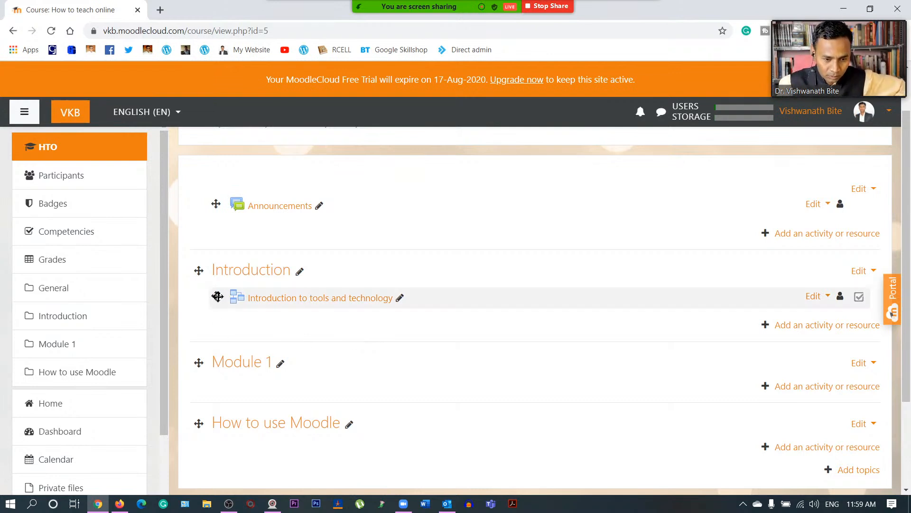
{"action": "left_click_drag", "start_coordinate": [218, 296], "coordinate": [211, 386]}
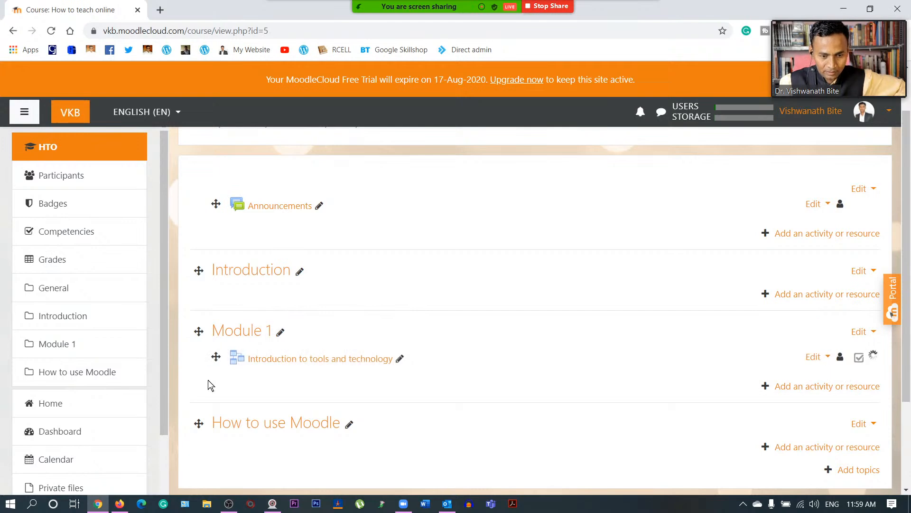
{"action": "left_click", "coordinate": [300, 359]}
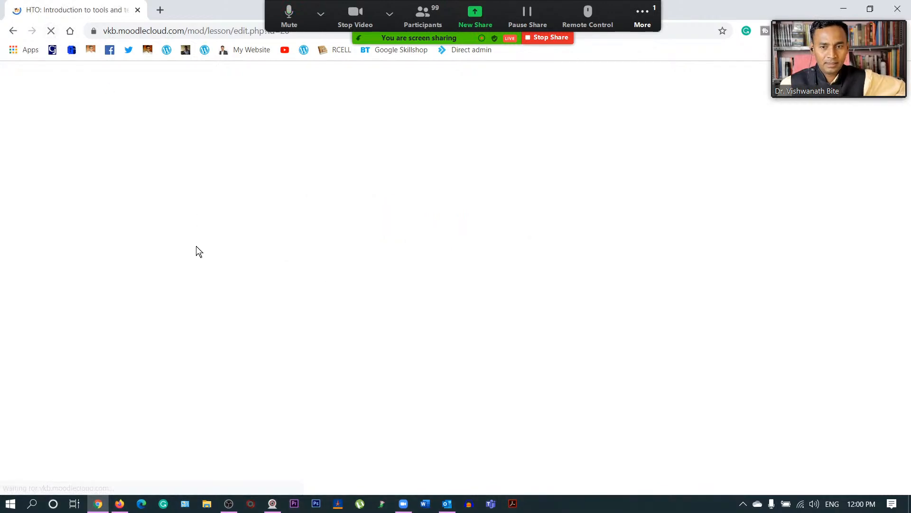
- From the Introduction to tools and technology lesson's Edit tab, choose Add a content page
{"action": "scroll", "coordinate": [450, 328], "scroll_direction": "down", "scroll_amount": 4}
{"action": "scroll", "coordinate": [457, 331], "scroll_direction": "up", "scroll_amount": 4}
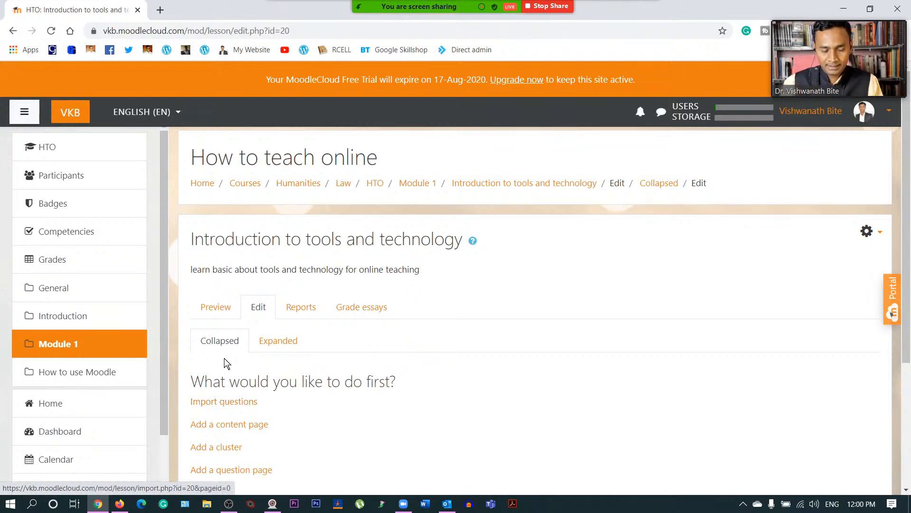
{"action": "scroll", "coordinate": [226, 364], "scroll_direction": "down", "scroll_amount": 3}
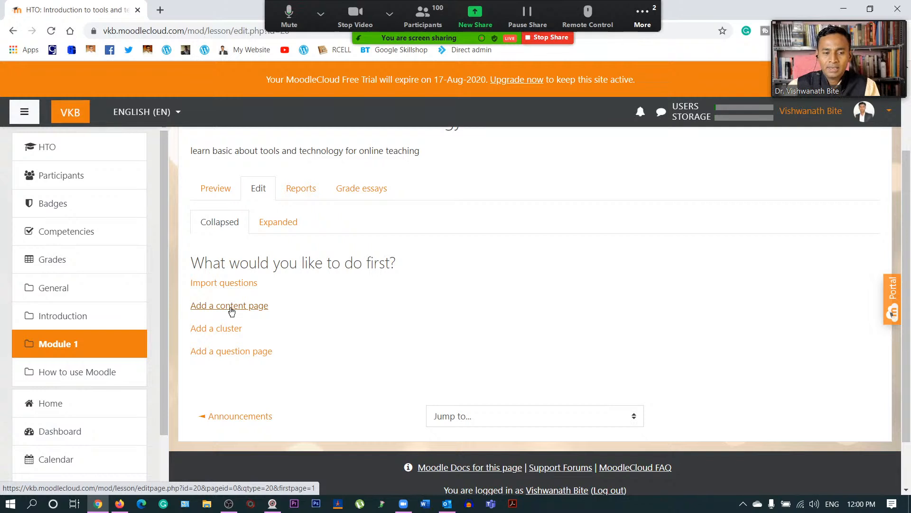
{"action": "left_click", "coordinate": [232, 307]}
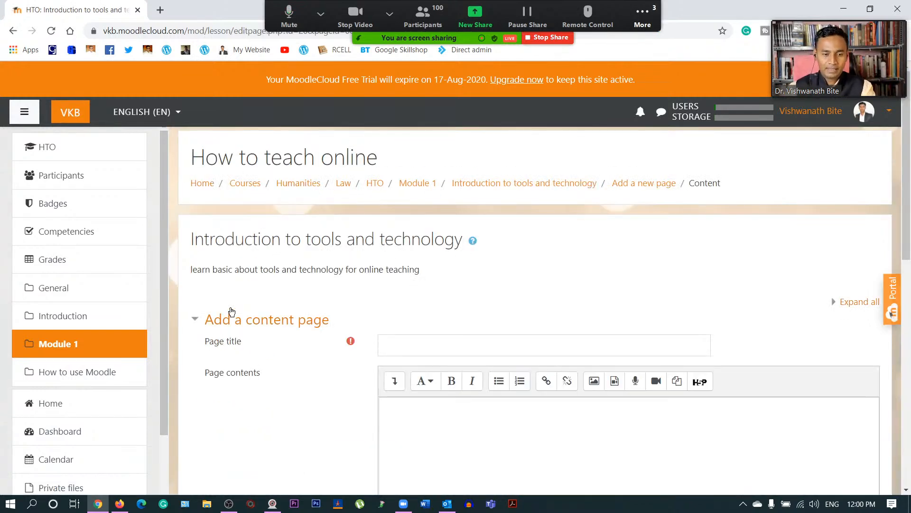
{"action": "left_click", "coordinate": [446, 349]}
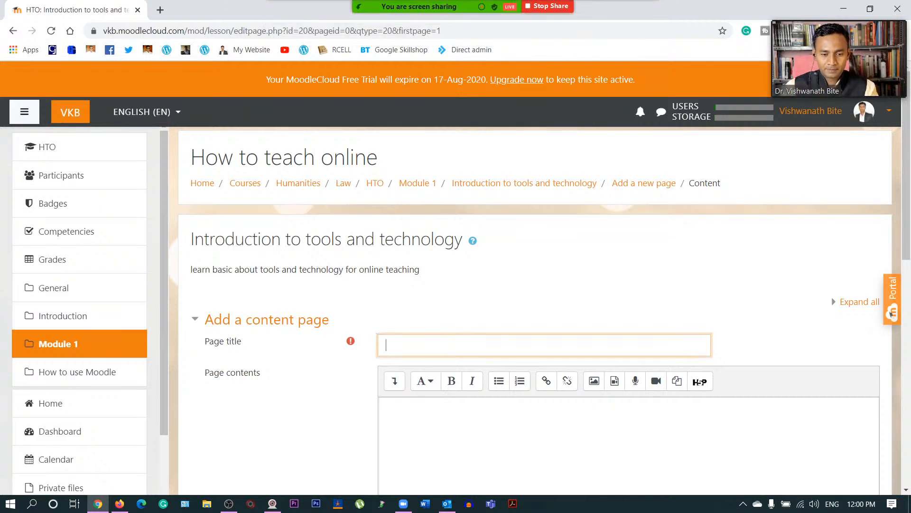
{"action": "type", "text": "Introd"}
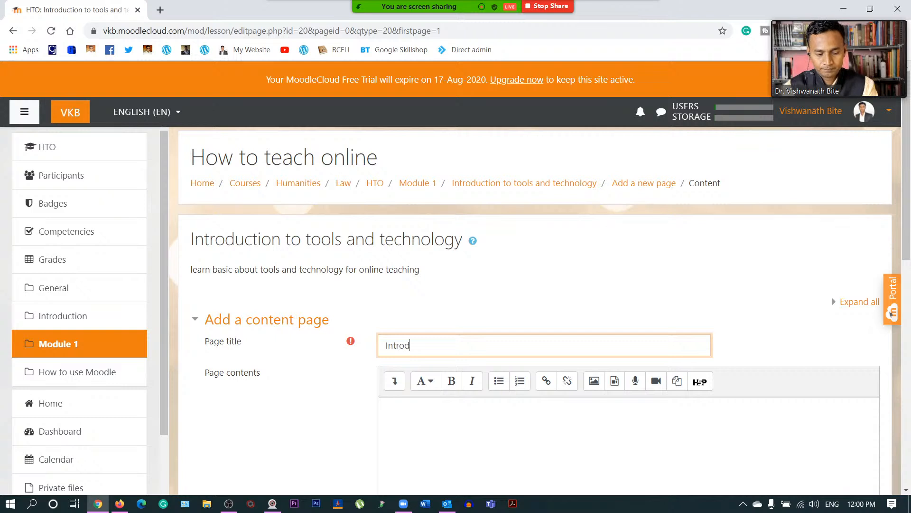
{"action": "type", "text": "uction to"}
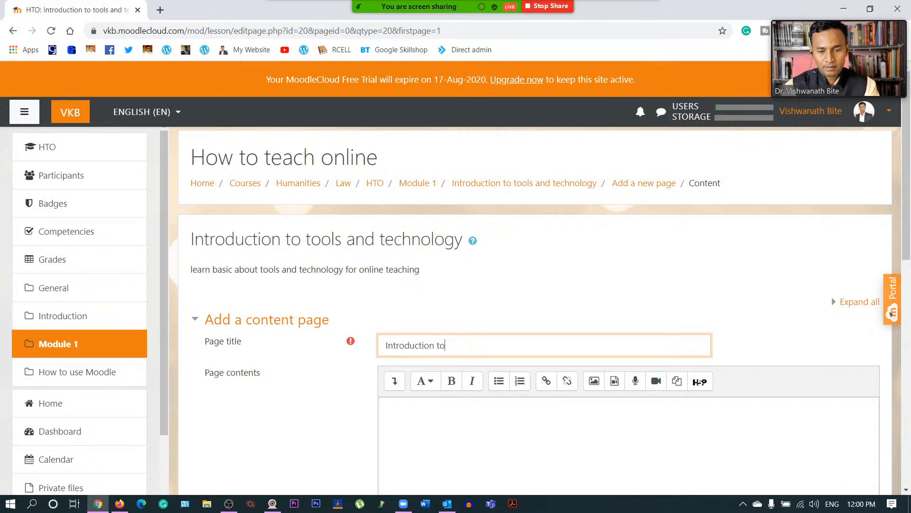
{"action": "type", "text": " tools"}
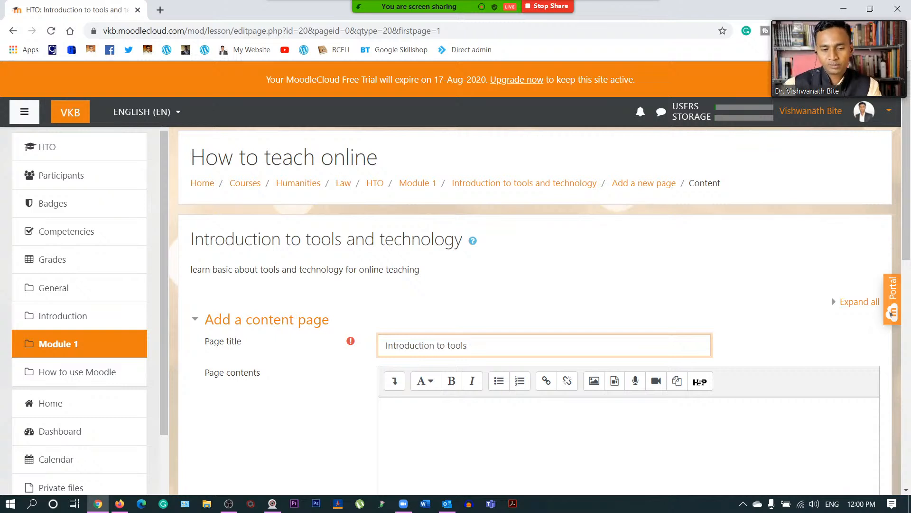
{"action": "left_click", "coordinate": [386, 408]}
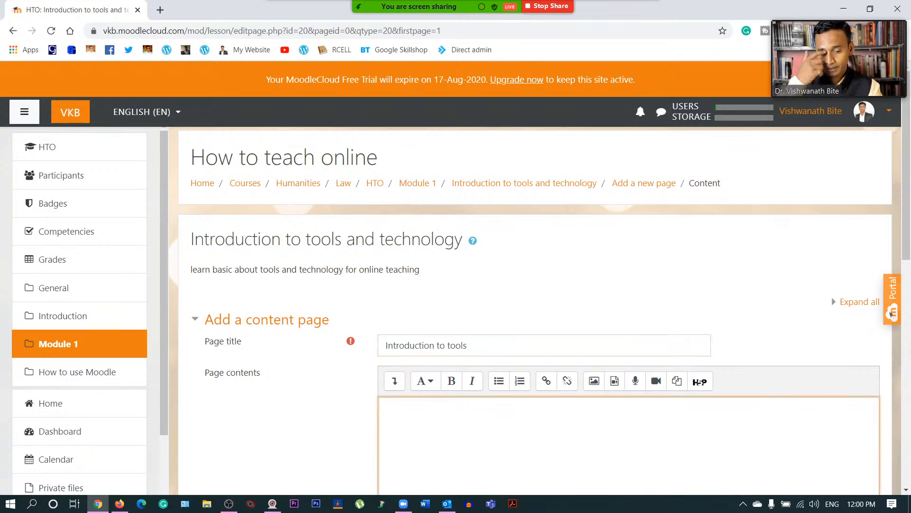
{"action": "scroll", "coordinate": [532, 308], "scroll_direction": "down", "scroll_amount": 5}
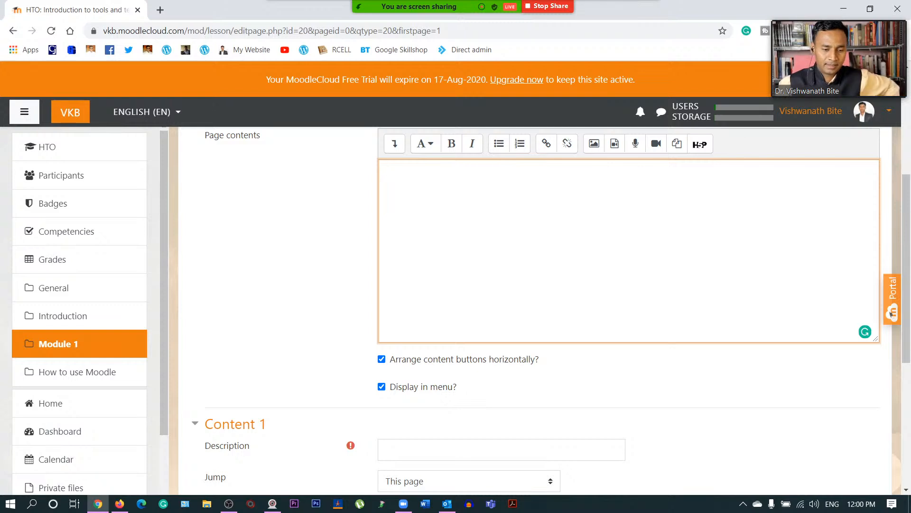
{"action": "scroll", "coordinate": [283, 324], "scroll_direction": "up", "scroll_amount": 4}
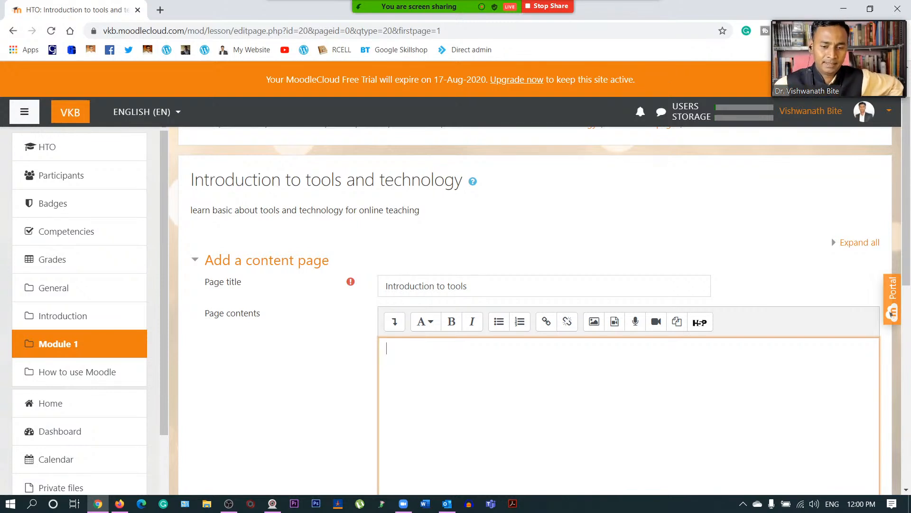
{"action": "scroll", "coordinate": [427, 332], "scroll_direction": "down", "scroll_amount": 6}
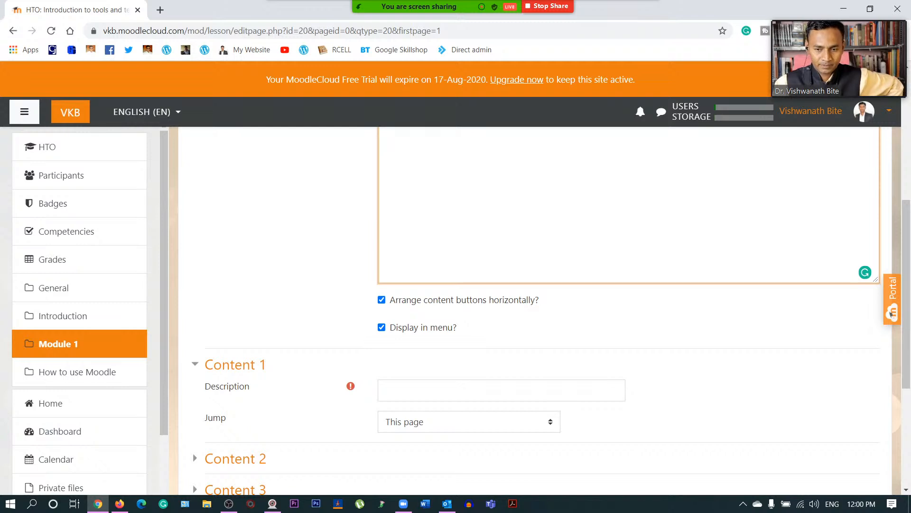
{"action": "scroll", "coordinate": [451, 261], "scroll_direction": "up", "scroll_amount": 5}
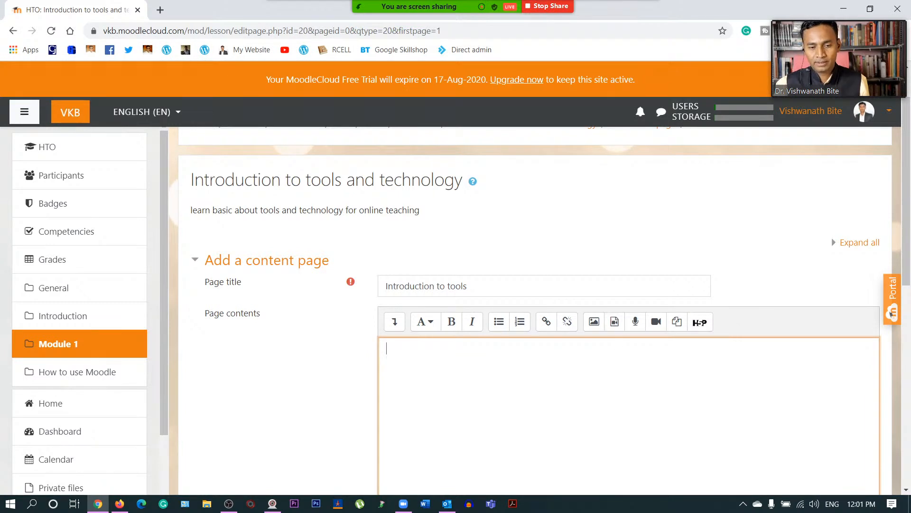
{"action": "scroll", "coordinate": [614, 321], "scroll_direction": "down", "scroll_amount": 1}
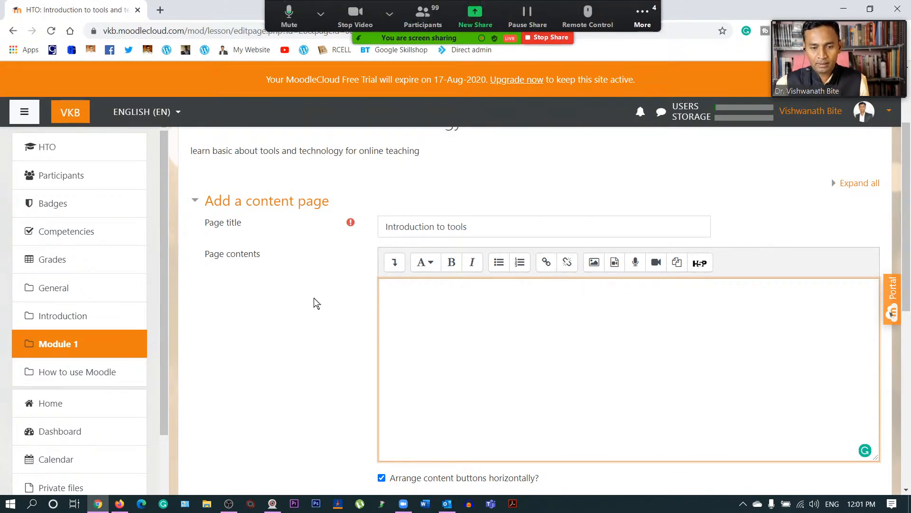
{"action": "left_click", "coordinate": [428, 262]}
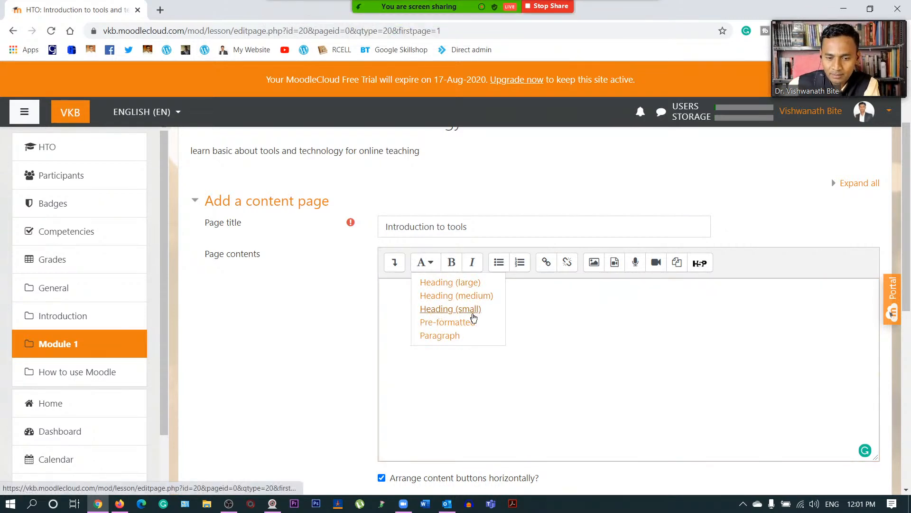
- Type 'Visit this website' in the page contents and select 'website' to make it a link
{"action": "left_click", "coordinate": [453, 341]}
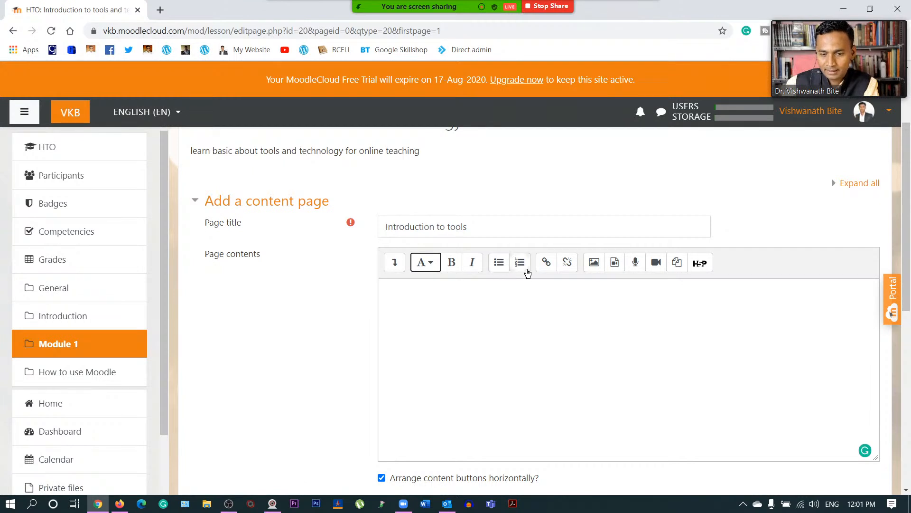
{"action": "left_click", "coordinate": [545, 311]}
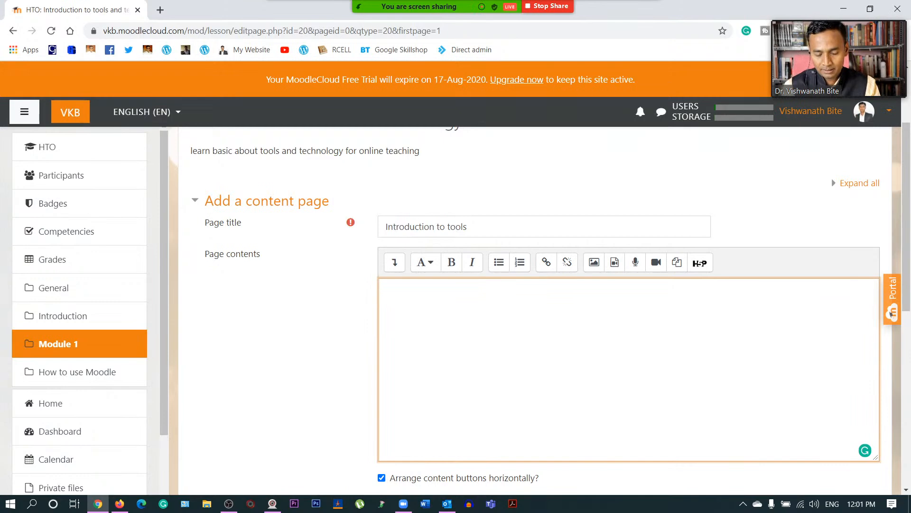
{"action": "type", "text": "Visit this website"}
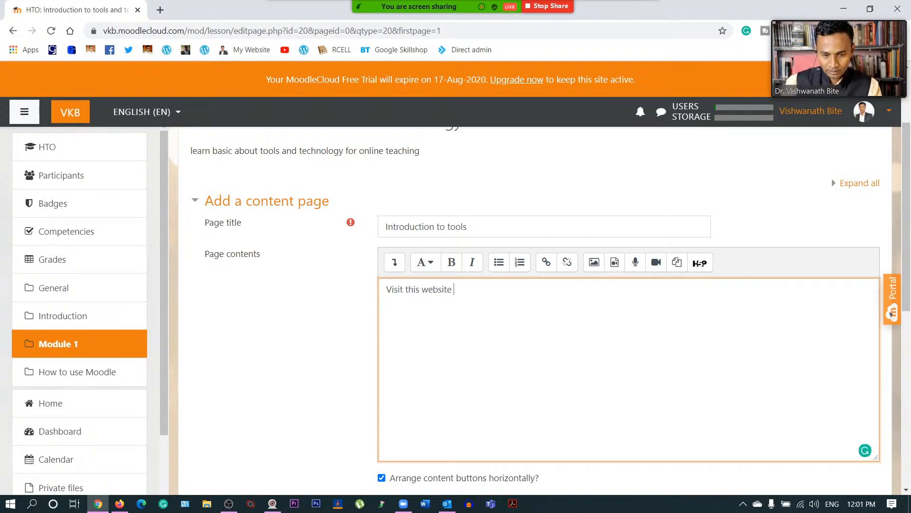
{"action": "left_click_drag", "start_coordinate": [422, 289], "coordinate": [454, 289]}
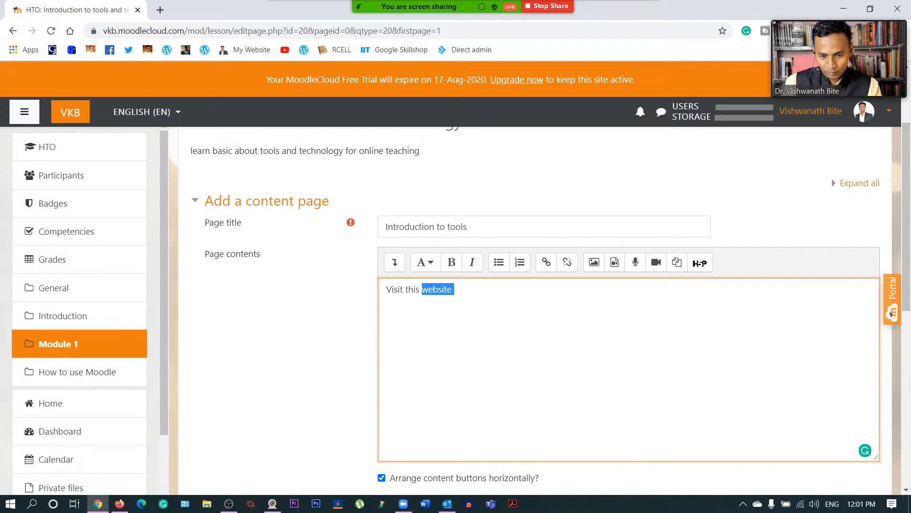
{"action": "left_click", "coordinate": [546, 262]}
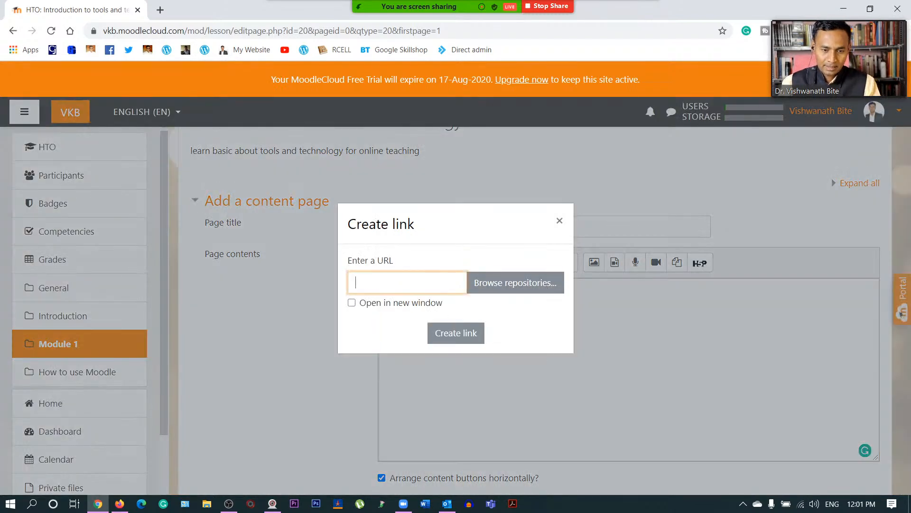
- Link the word 'website' to the instructor's site URL, opening in a new window
{"action": "type", "text": "vi"}
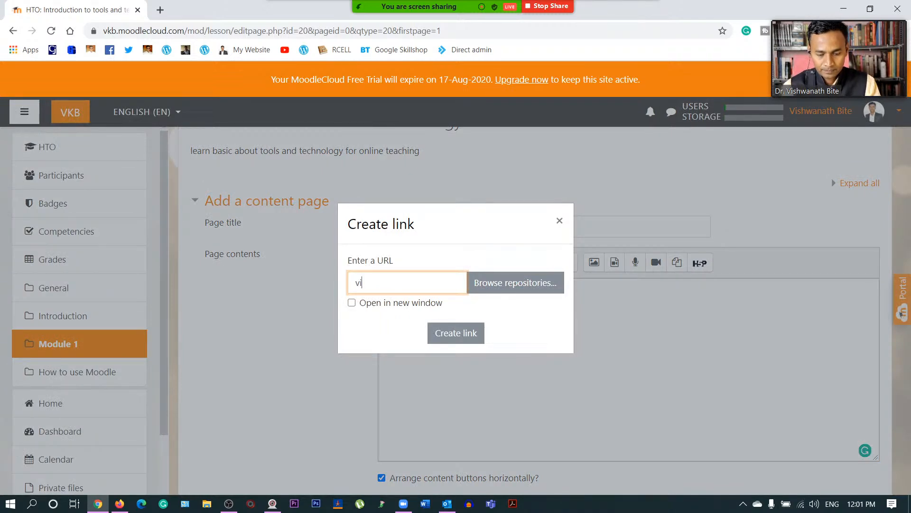
{"action": "type", "text": "shwanathbite.com"}
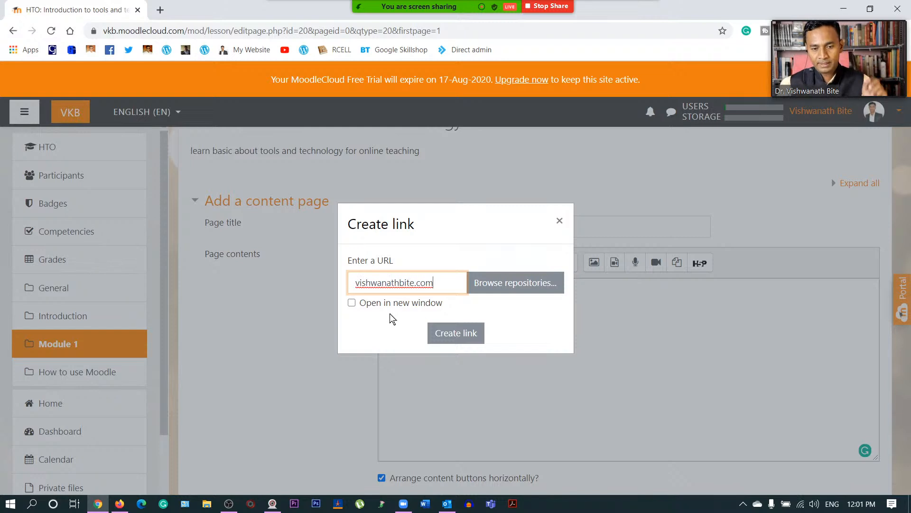
{"action": "left_click", "coordinate": [362, 305]}
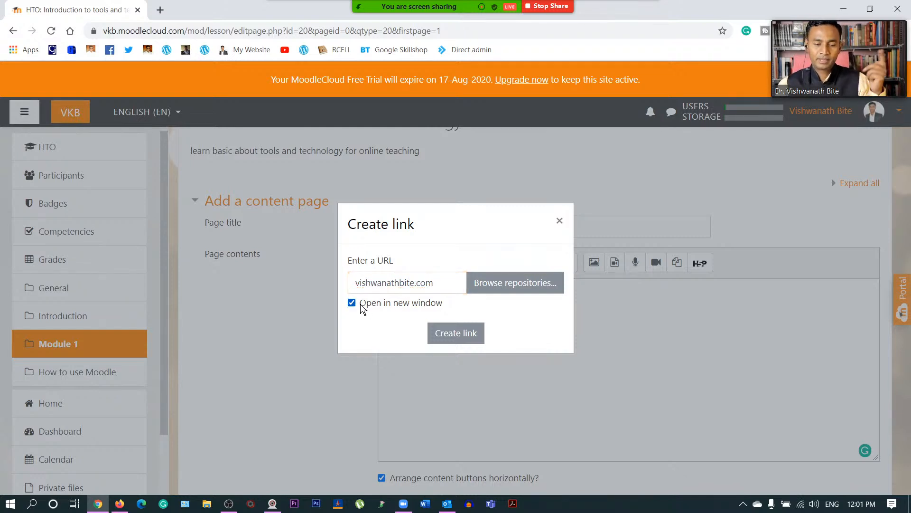
{"action": "left_click", "coordinate": [456, 332]}
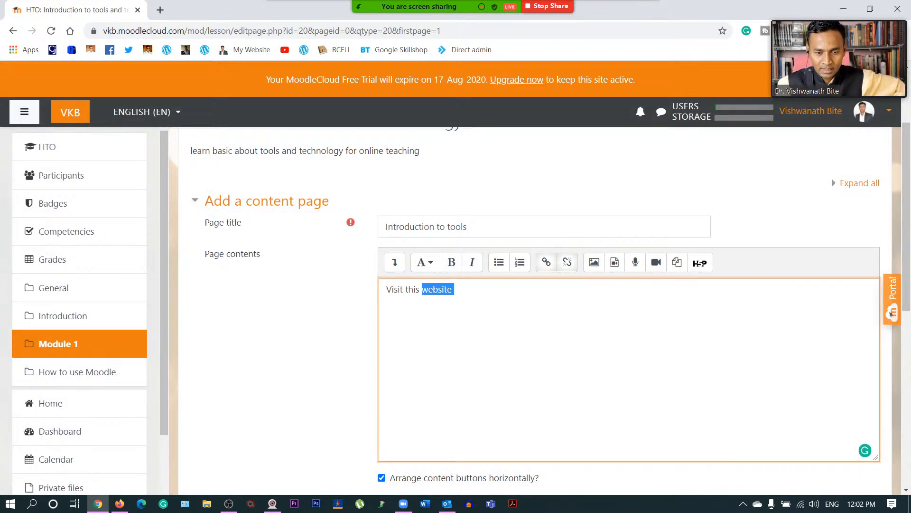
{"action": "left_click", "coordinate": [454, 289]}
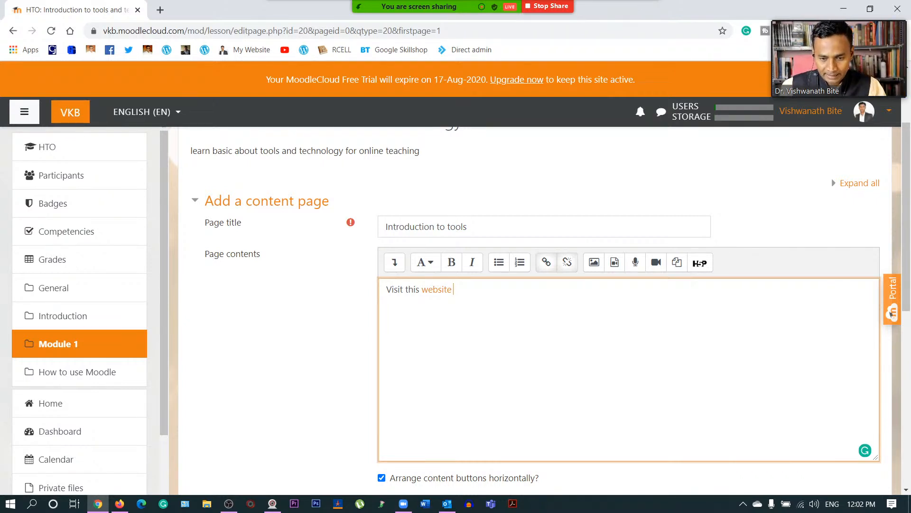
- Choose Course.jpg from the file repositories as the image to insert
{"action": "left_click", "coordinate": [594, 264]}
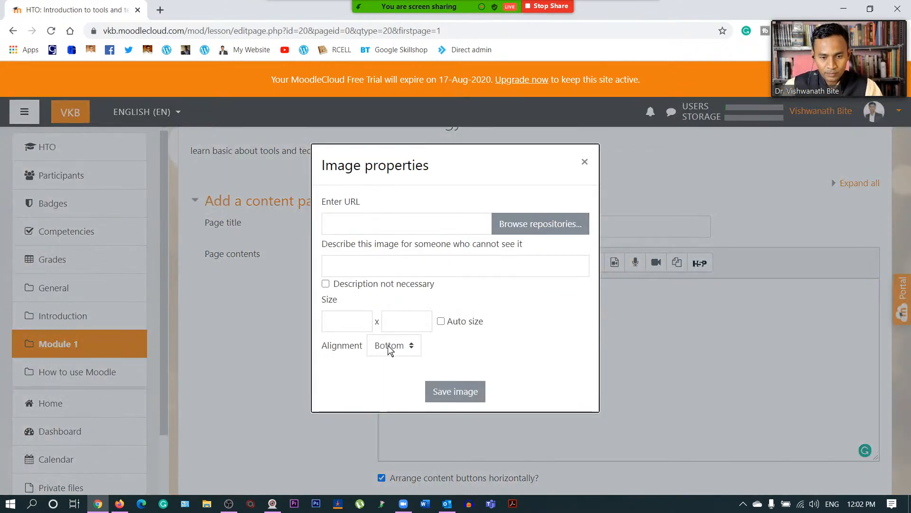
{"action": "left_click", "coordinate": [548, 223]}
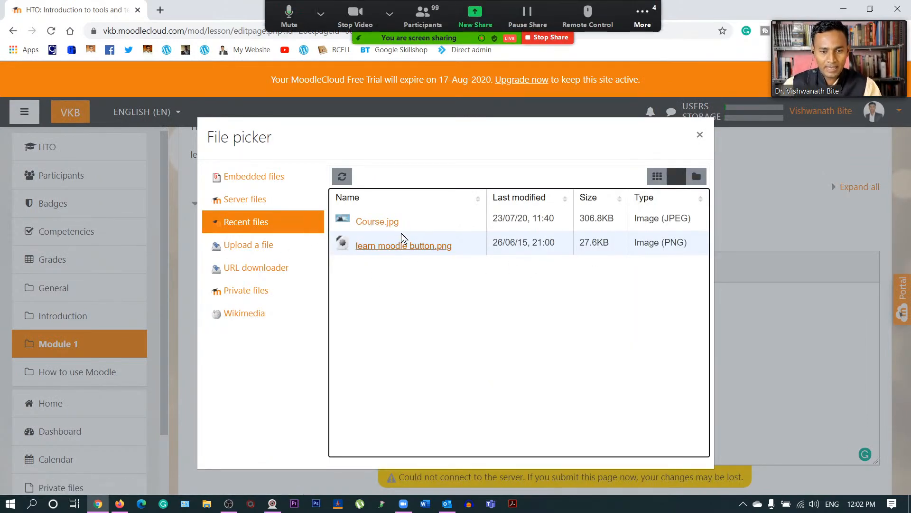
{"action": "left_click", "coordinate": [389, 221]}
{"action": "left_click", "coordinate": [371, 304]}
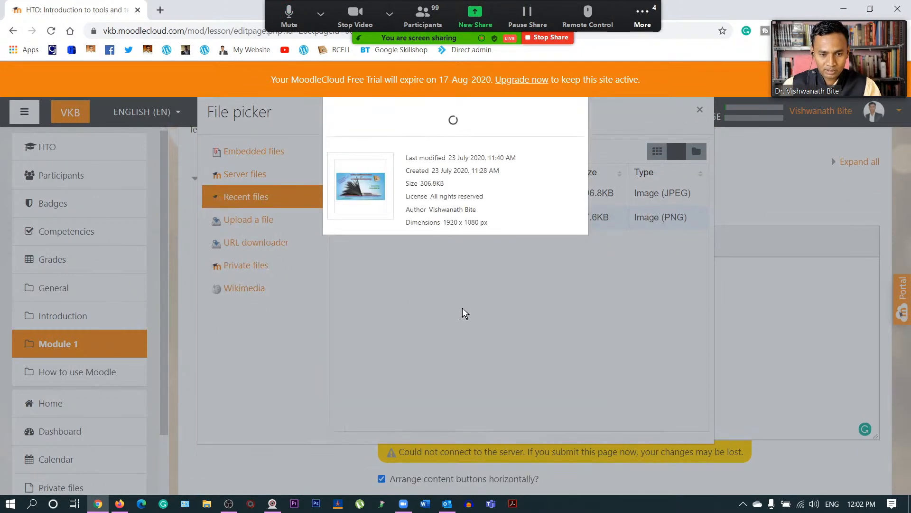
{"action": "left_click", "coordinate": [463, 369]}
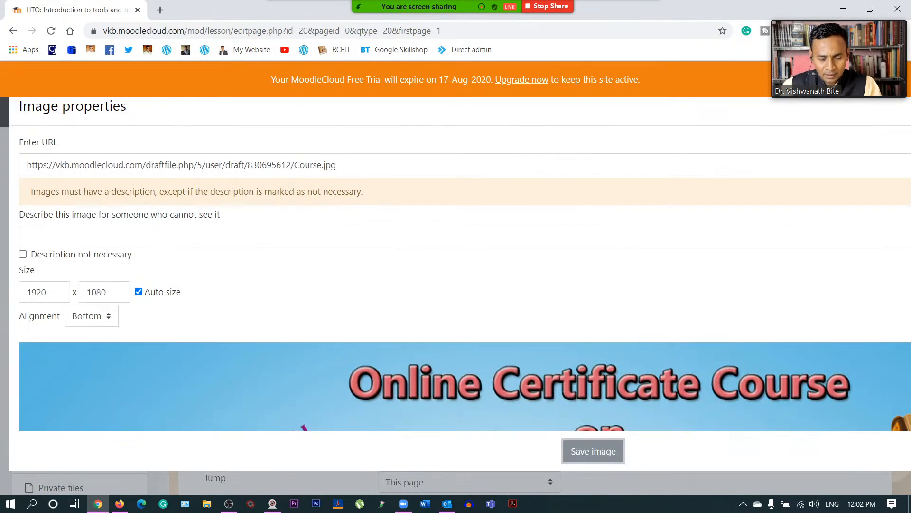
- Describe the image as 'course image' and save it into the page contents
{"action": "scroll", "coordinate": [497, 357], "scroll_direction": "down", "scroll_amount": 4}
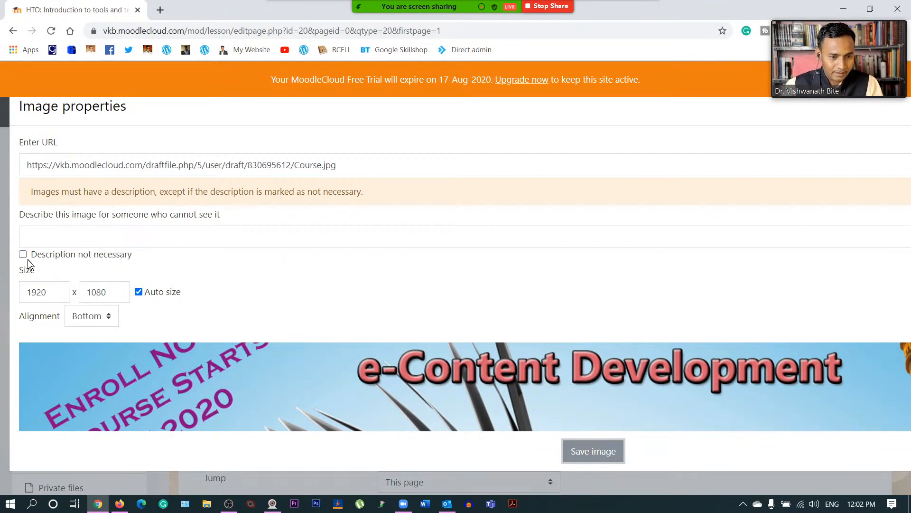
{"action": "scroll", "coordinate": [375, 366], "scroll_direction": "down", "scroll_amount": 3}
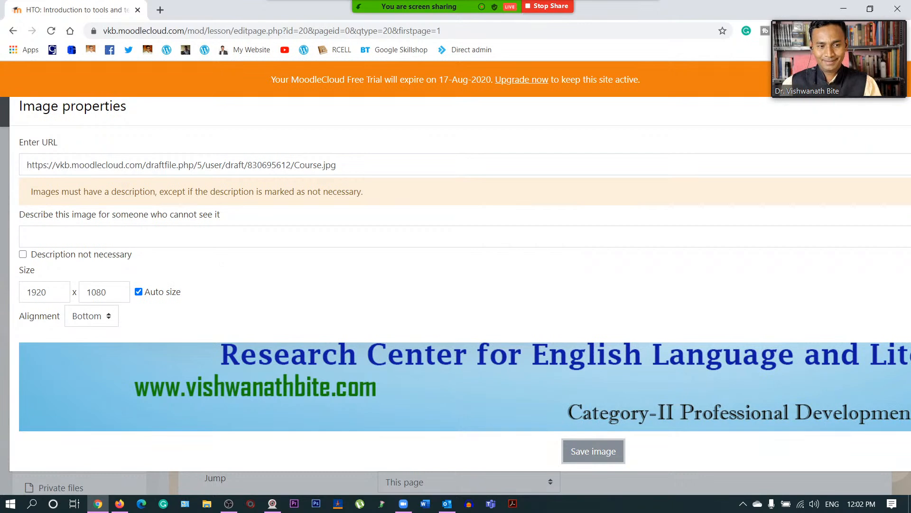
{"action": "left_click", "coordinate": [598, 451]}
{"action": "type", "text": "course image"}
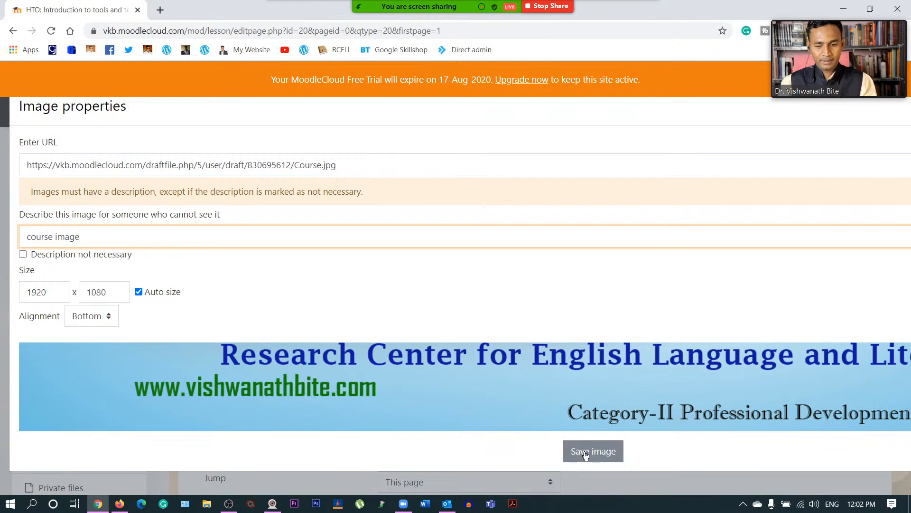
{"action": "left_click", "coordinate": [586, 454]}
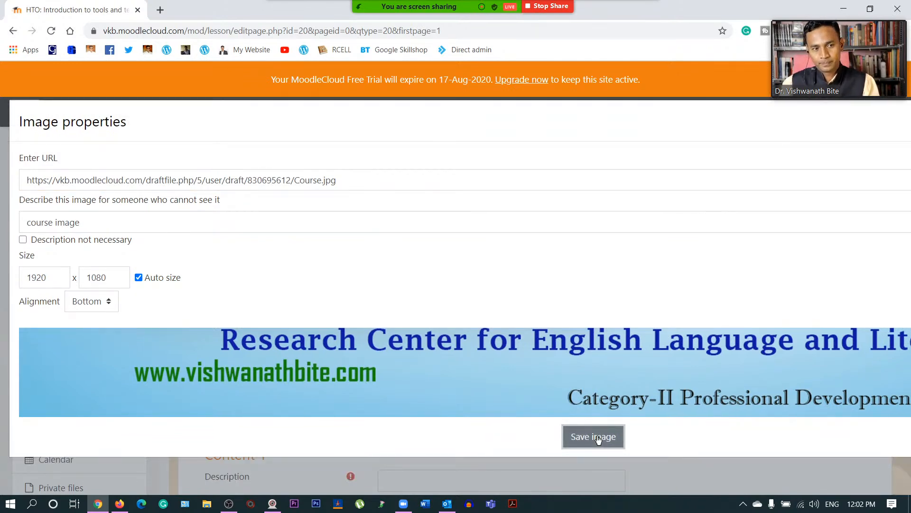
{"action": "left_click", "coordinate": [598, 437]}
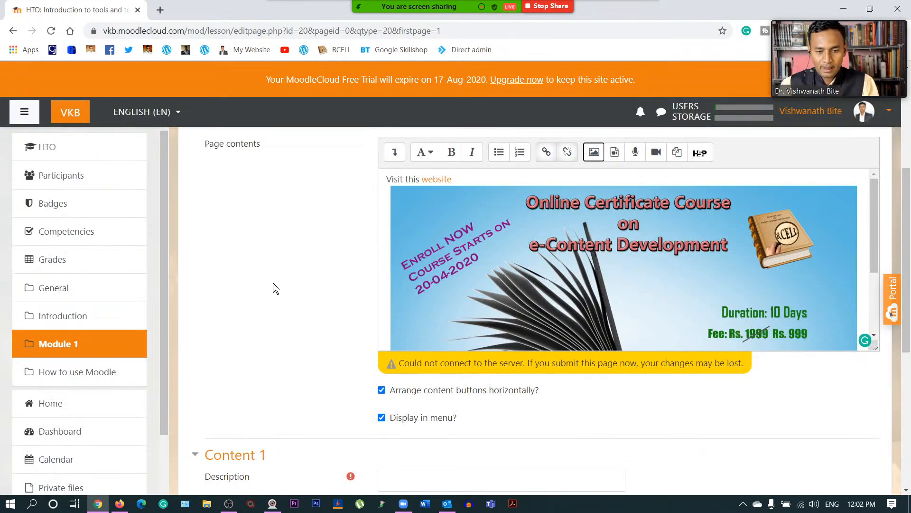
{"action": "scroll", "coordinate": [295, 303], "scroll_direction": "up", "scroll_amount": 4}
{"action": "scroll", "coordinate": [299, 303], "scroll_direction": "down", "scroll_amount": 3}
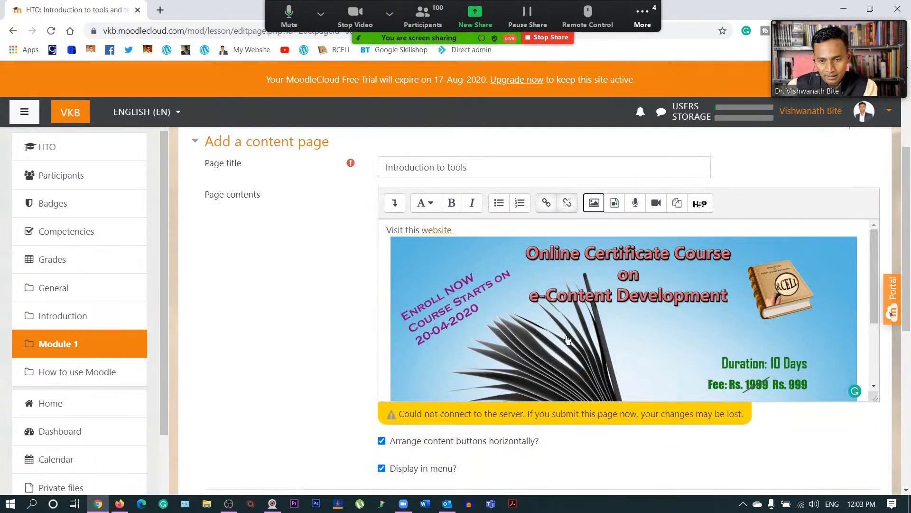
{"action": "scroll", "coordinate": [564, 339], "scroll_direction": "down", "scroll_amount": 3}
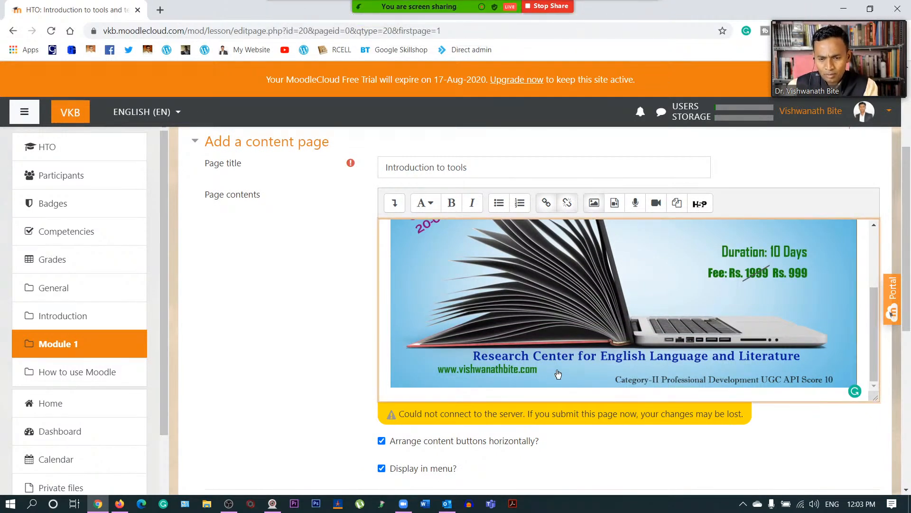
{"action": "scroll", "coordinate": [559, 373], "scroll_direction": "up", "scroll_amount": 3}
{"action": "scroll", "coordinate": [577, 325], "scroll_direction": "up", "scroll_amount": 3}
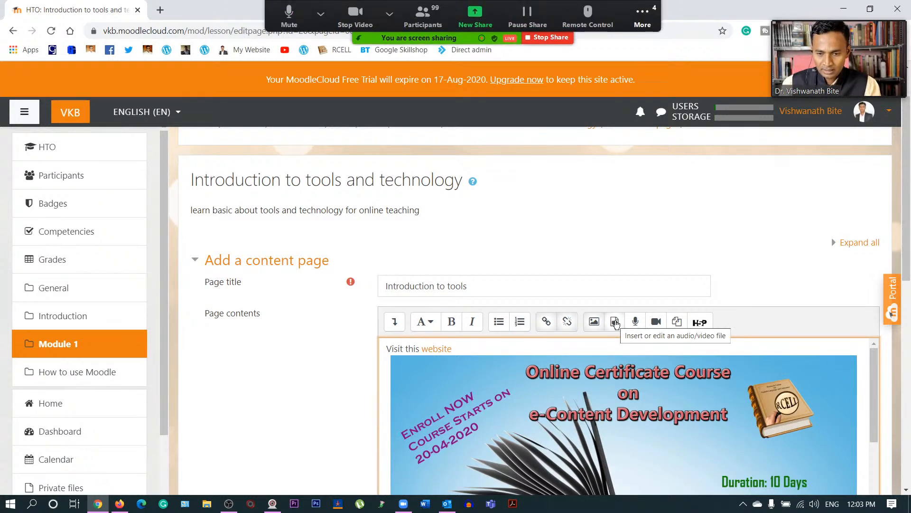
{"action": "left_click", "coordinate": [657, 321]}
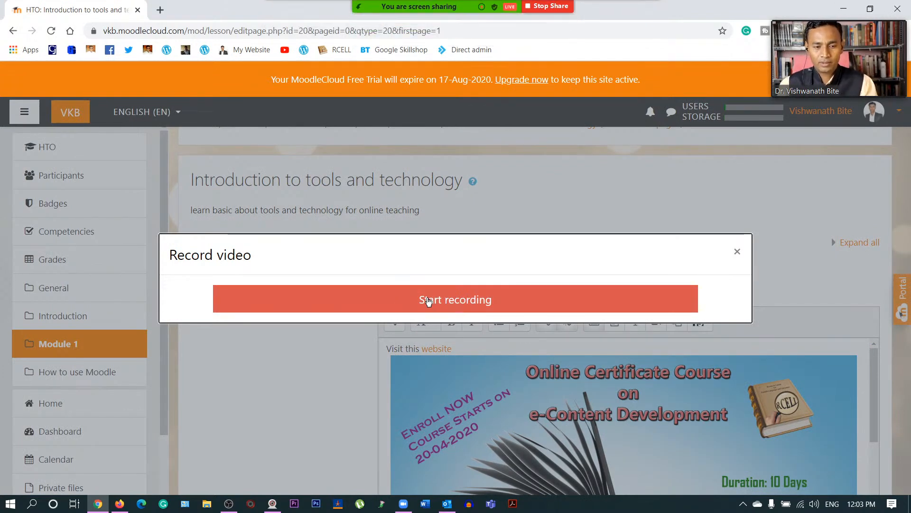
{"action": "left_click", "coordinate": [737, 252]}
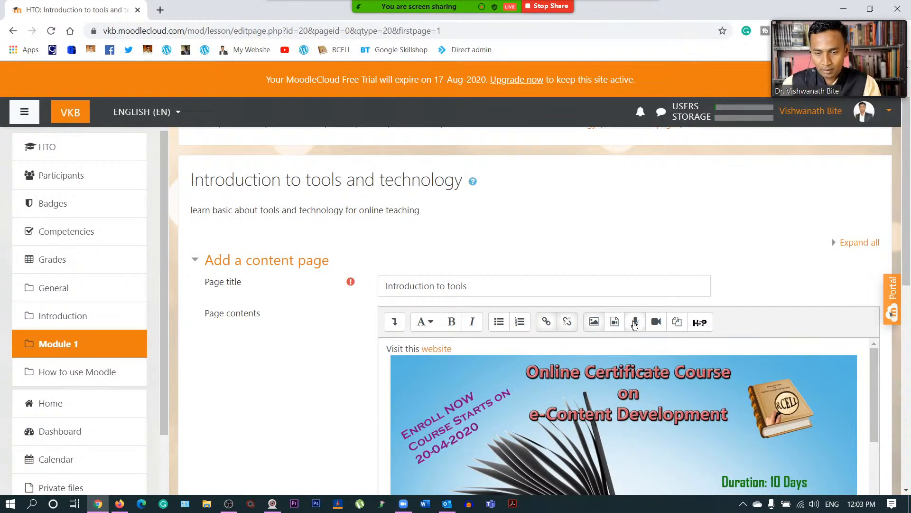
{"action": "left_click", "coordinate": [636, 322]}
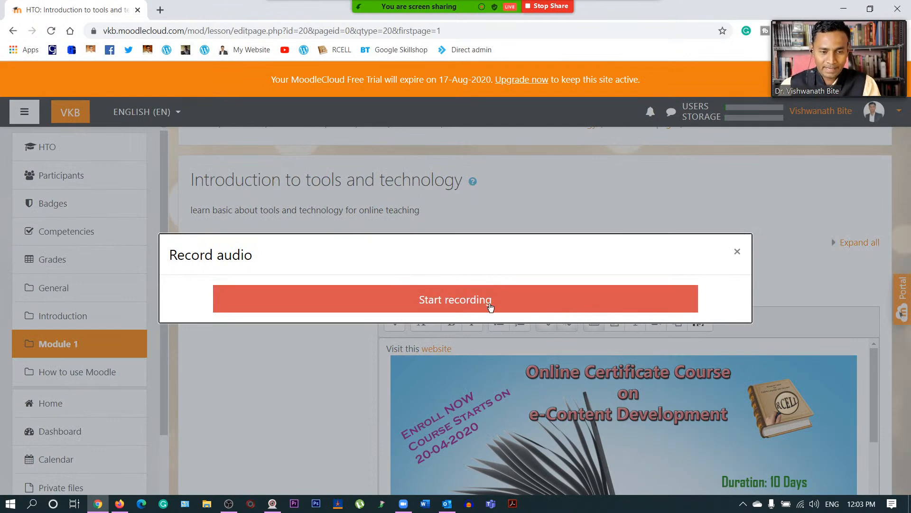
{"action": "left_click", "coordinate": [737, 252]}
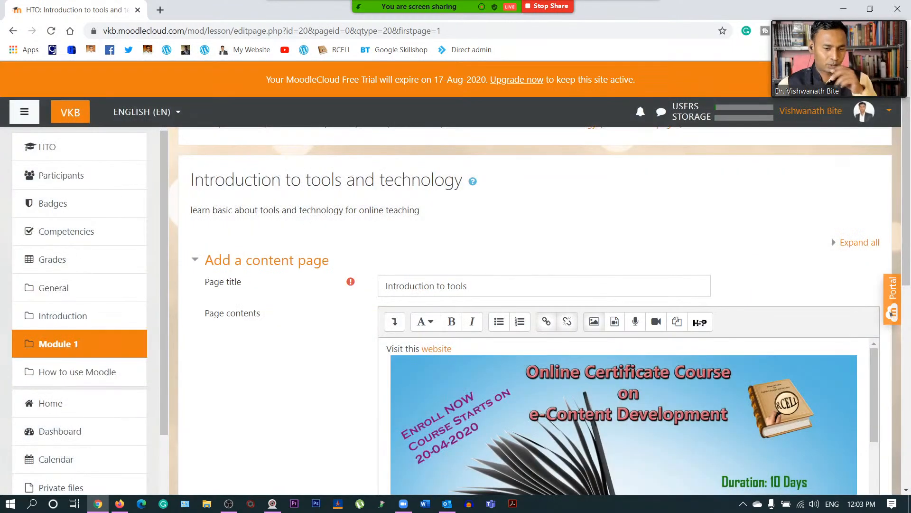
{"action": "scroll", "coordinate": [617, 418], "scroll_direction": "down", "scroll_amount": 5}
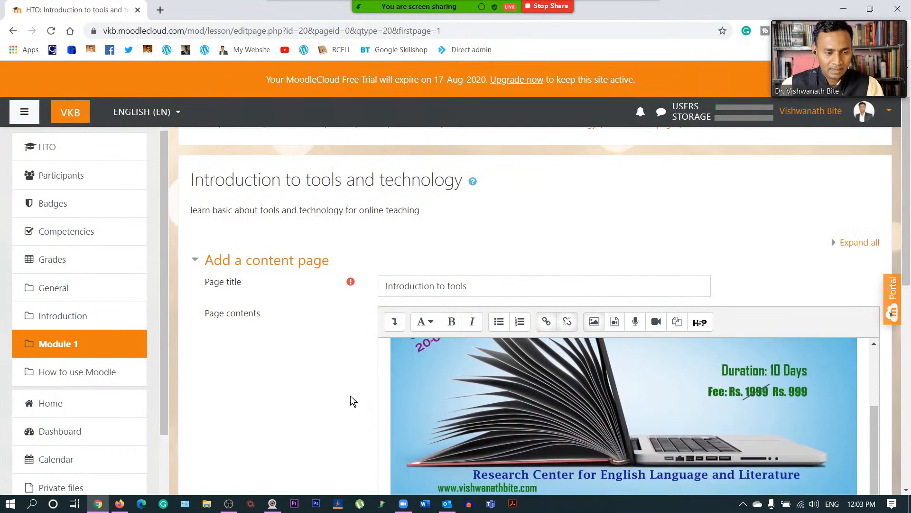
{"action": "scroll", "coordinate": [350, 395], "scroll_direction": "down", "scroll_amount": 5}
{"action": "scroll", "coordinate": [326, 363], "scroll_direction": "down", "scroll_amount": 5}
{"action": "scroll", "coordinate": [342, 304], "scroll_direction": "up", "scroll_amount": 3}
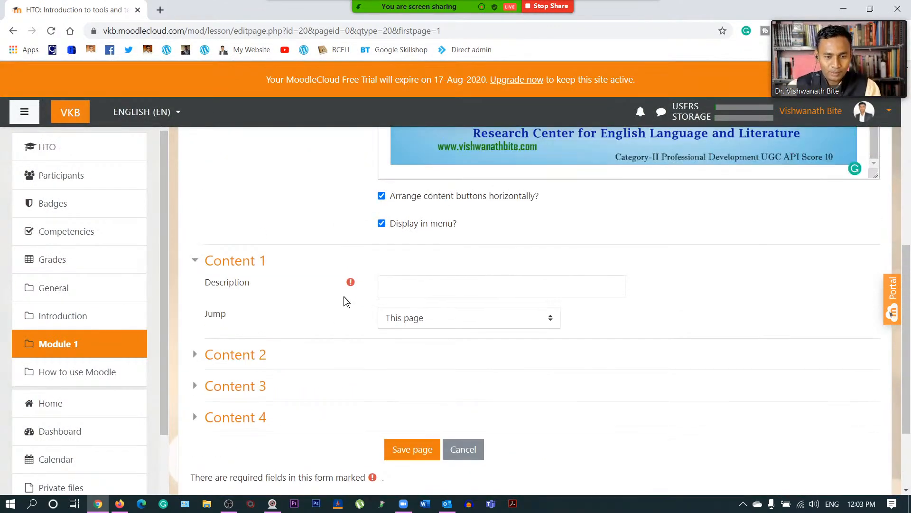
{"action": "scroll", "coordinate": [343, 301], "scroll_direction": "up", "scroll_amount": 5}
{"action": "scroll", "coordinate": [346, 301], "scroll_direction": "up", "scroll_amount": 3}
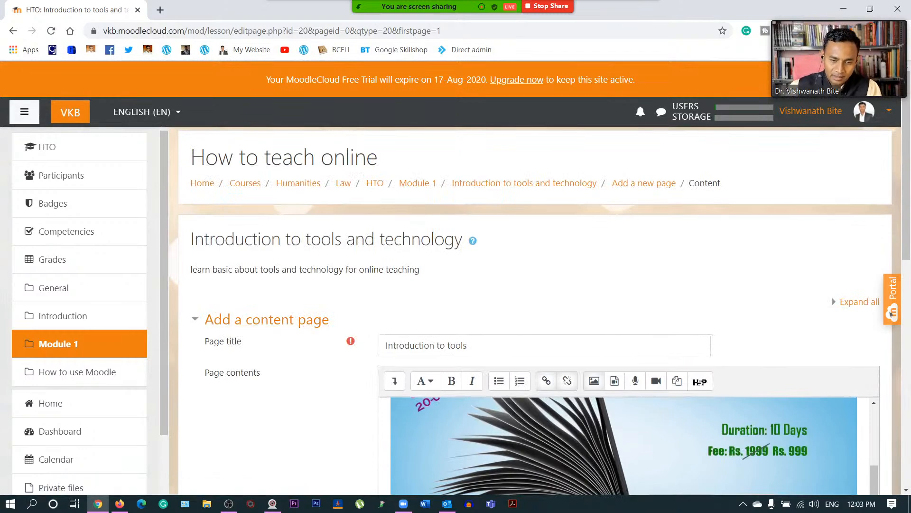
{"action": "scroll", "coordinate": [255, 256], "scroll_direction": "down", "scroll_amount": 8}
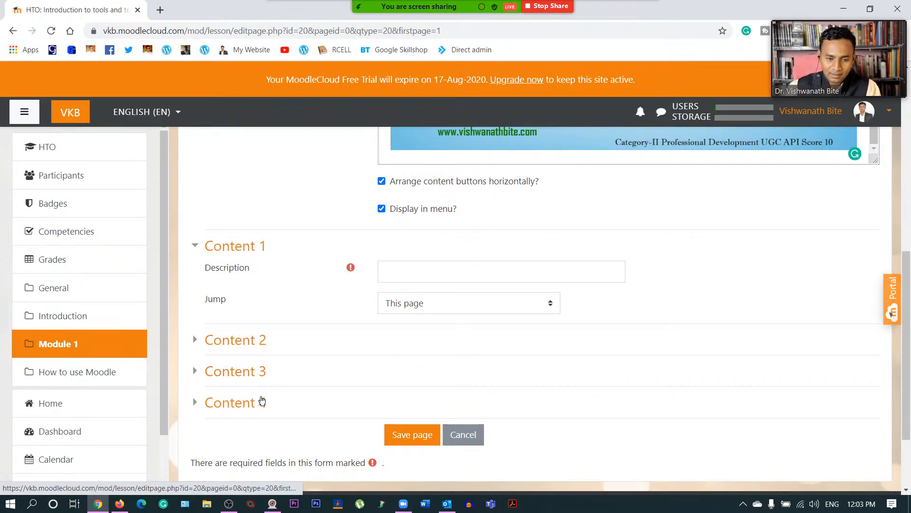
{"action": "scroll", "coordinate": [337, 365], "scroll_direction": "up", "scroll_amount": 5}
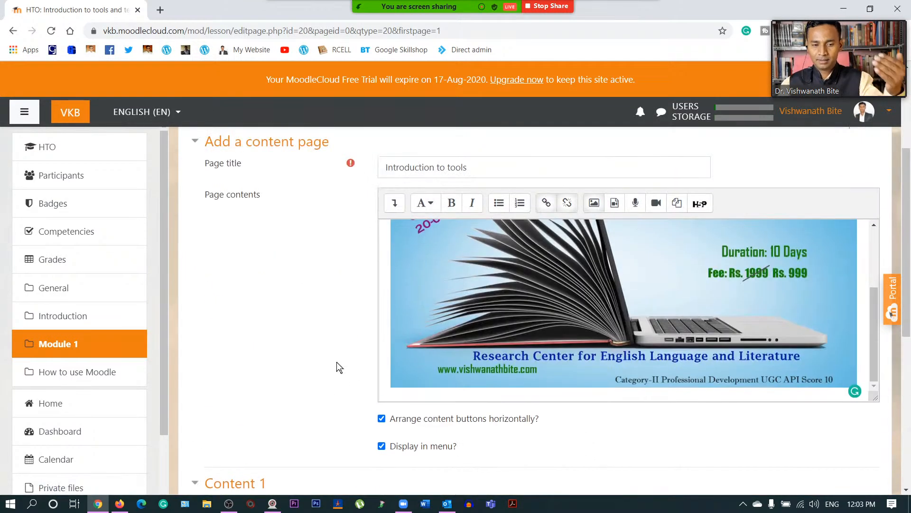
{"action": "scroll", "coordinate": [337, 362], "scroll_direction": "up", "scroll_amount": 3}
{"action": "scroll", "coordinate": [294, 412], "scroll_direction": "down", "scroll_amount": 4}
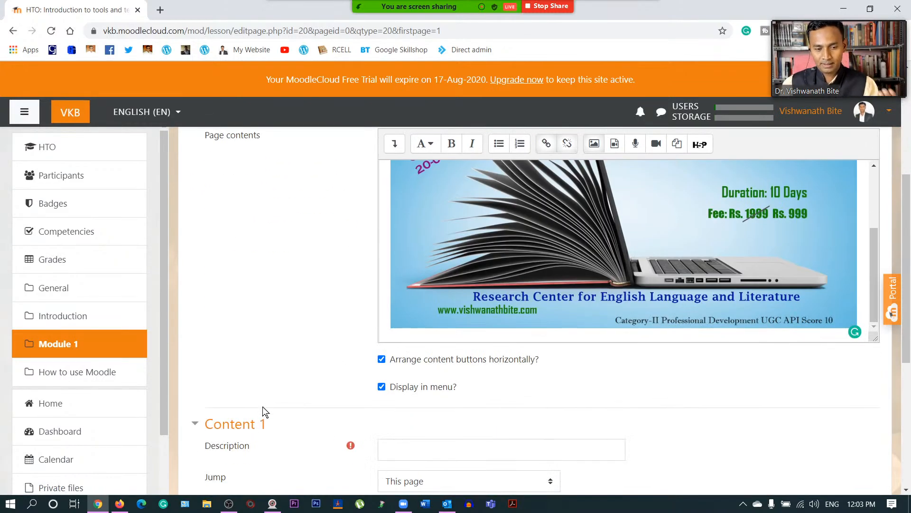
{"action": "scroll", "coordinate": [238, 338], "scroll_direction": "down", "scroll_amount": 4}
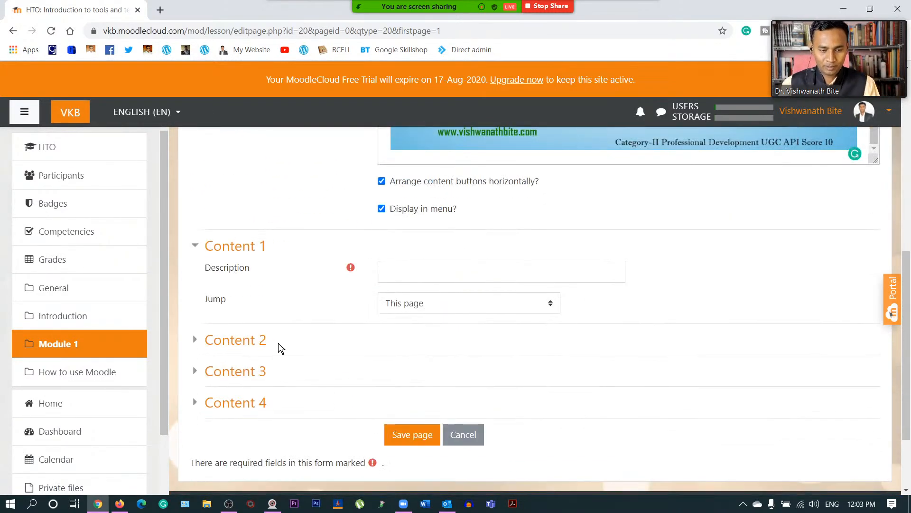
{"action": "scroll", "coordinate": [278, 343], "scroll_direction": "up", "scroll_amount": 7}
{"action": "scroll", "coordinate": [375, 400], "scroll_direction": "down", "scroll_amount": 7}
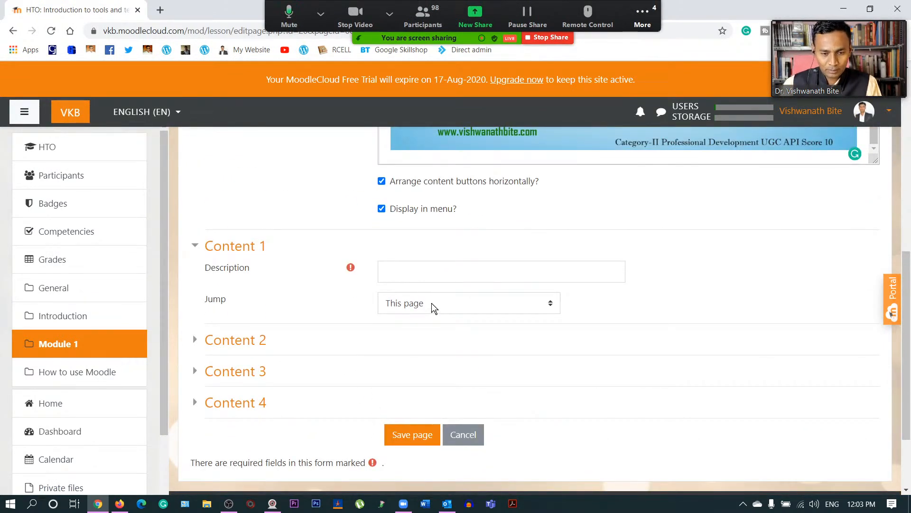
{"action": "left_click", "coordinate": [432, 303]}
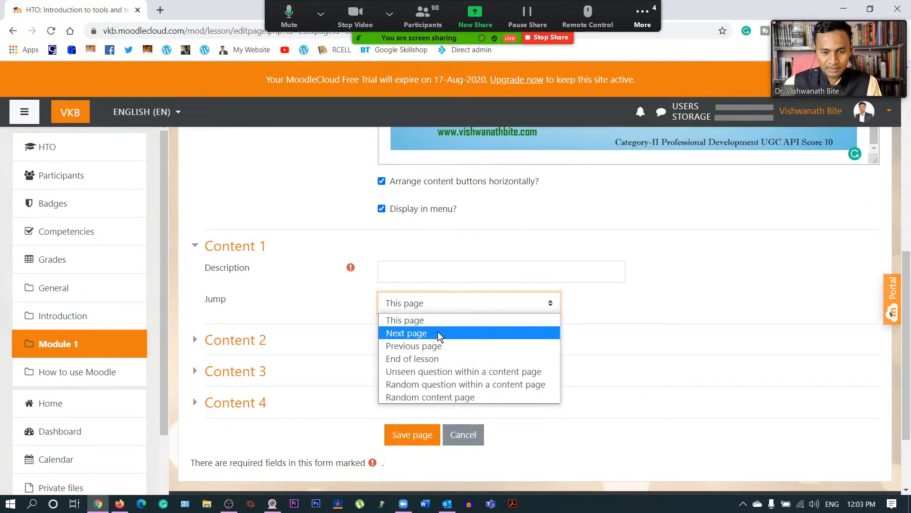
{"action": "left_click", "coordinate": [435, 310]}
{"action": "left_click", "coordinate": [295, 285]}
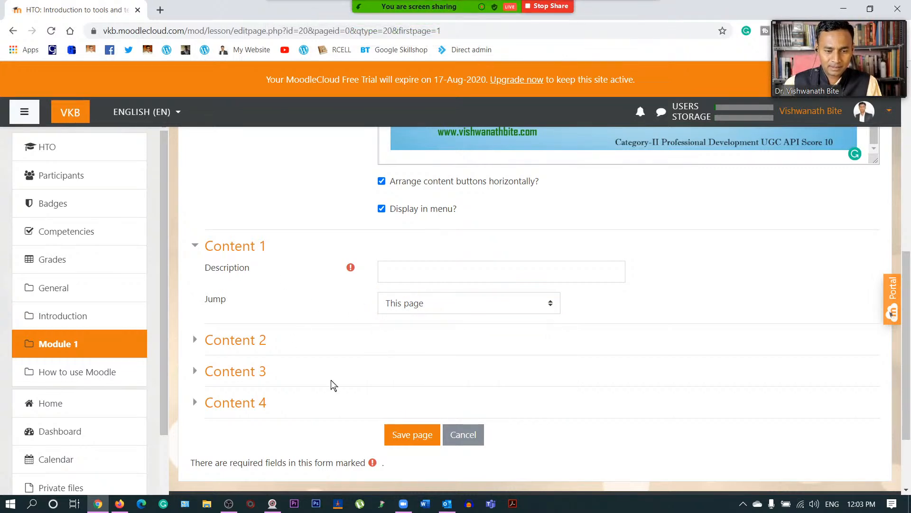
{"action": "left_click", "coordinate": [195, 340]}
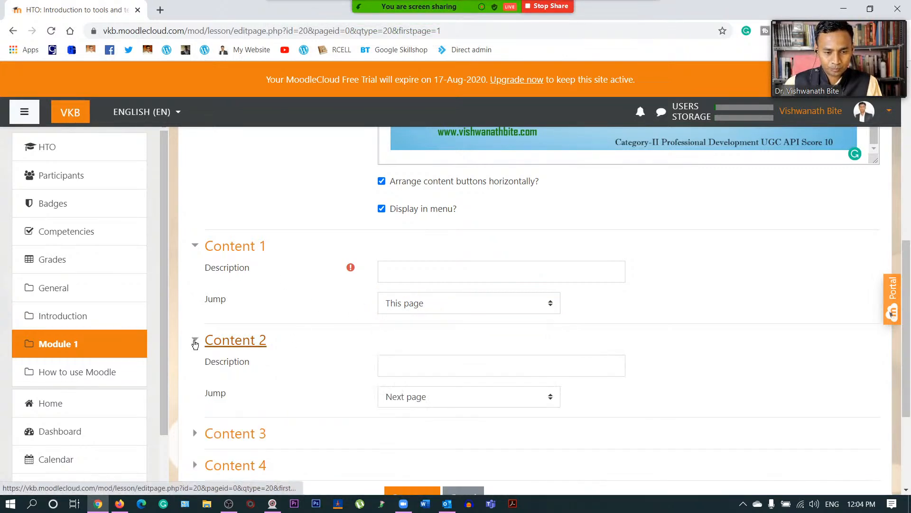
{"action": "right_click", "coordinate": [247, 252]}
{"action": "left_click", "coordinate": [247, 251]}
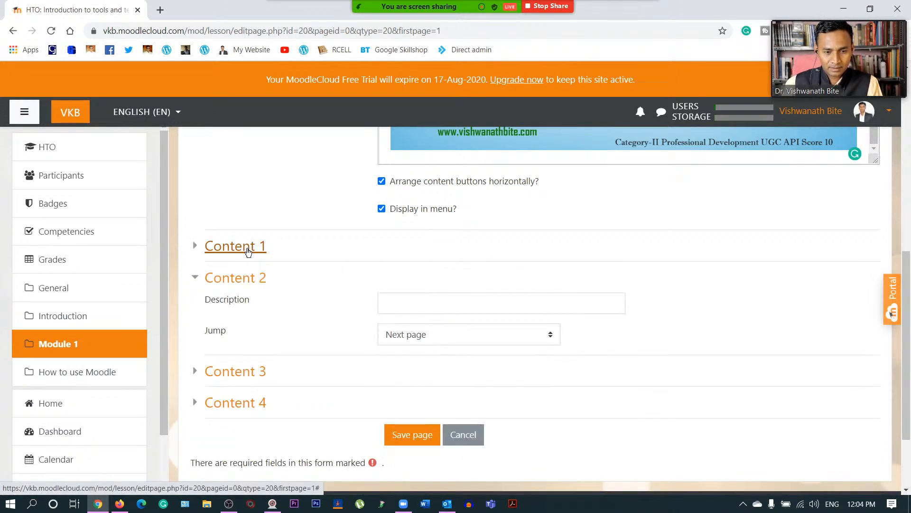
{"action": "left_click", "coordinate": [240, 279]}
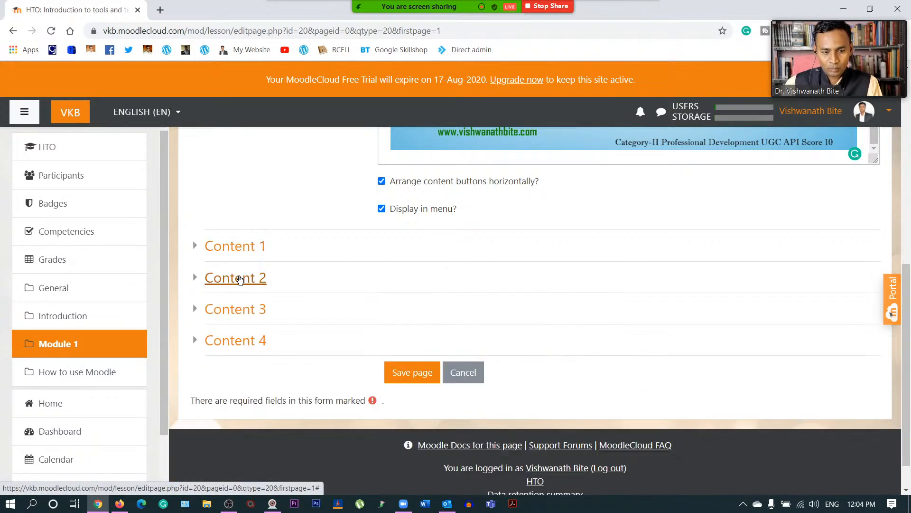
{"action": "left_click", "coordinate": [244, 313]}
{"action": "left_click", "coordinate": [237, 404]}
{"action": "scroll", "coordinate": [352, 286], "scroll_direction": "up", "scroll_amount": 6}
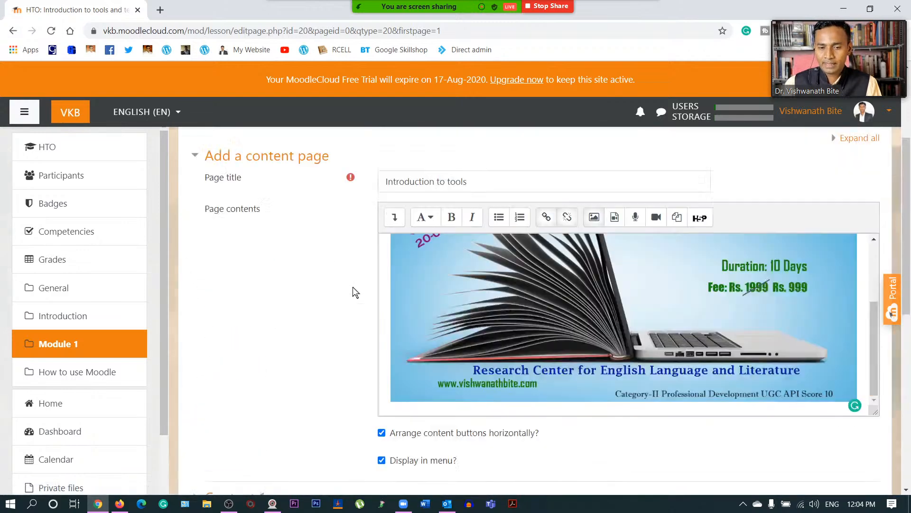
{"action": "scroll", "coordinate": [474, 322], "scroll_direction": "down", "scroll_amount": 10}
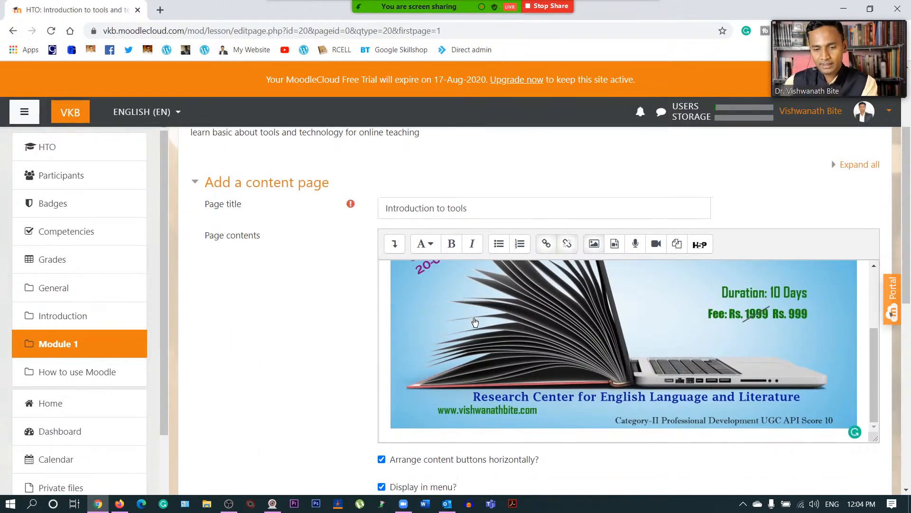
- Fill the content button descriptions, including 'Google Classroom' and 'How to create website'
{"action": "left_click", "coordinate": [416, 336]}
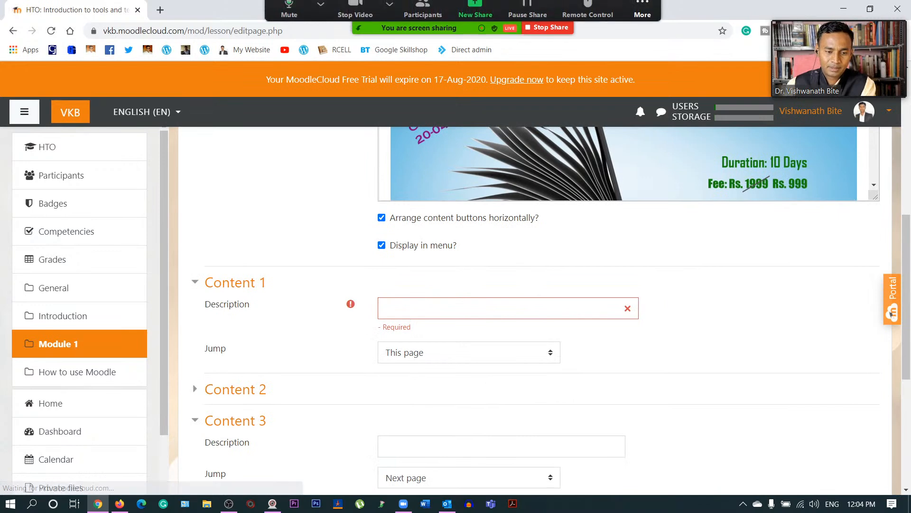
{"action": "left_click", "coordinate": [417, 308]}
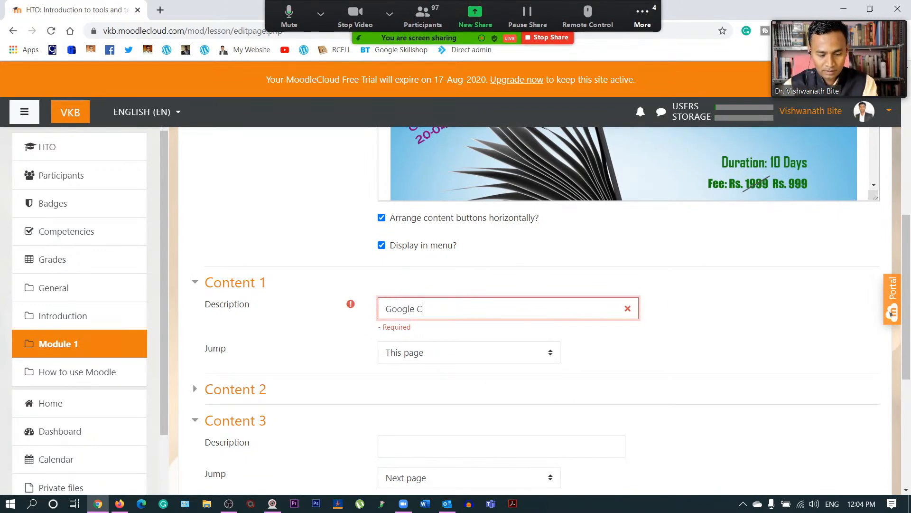
{"action": "type", "text": "Google Classroom"}
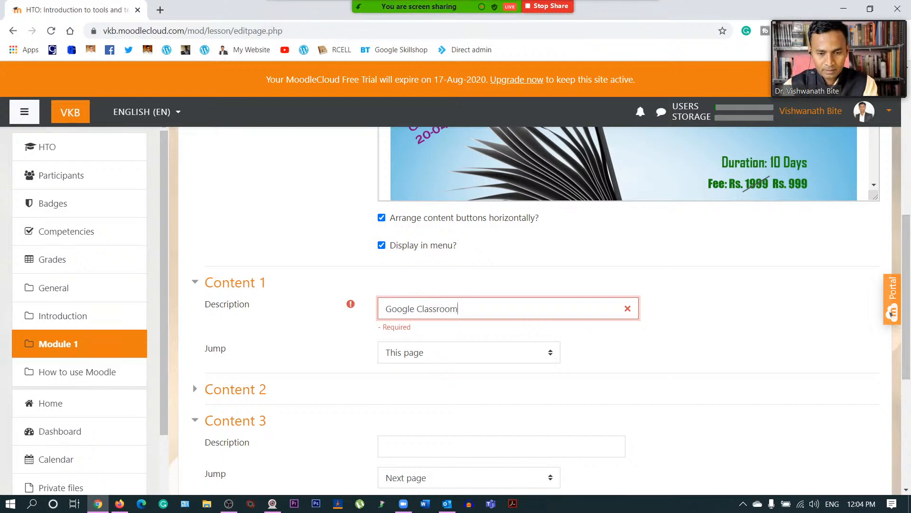
{"action": "scroll", "coordinate": [405, 376], "scroll_direction": "down", "scroll_amount": 3}
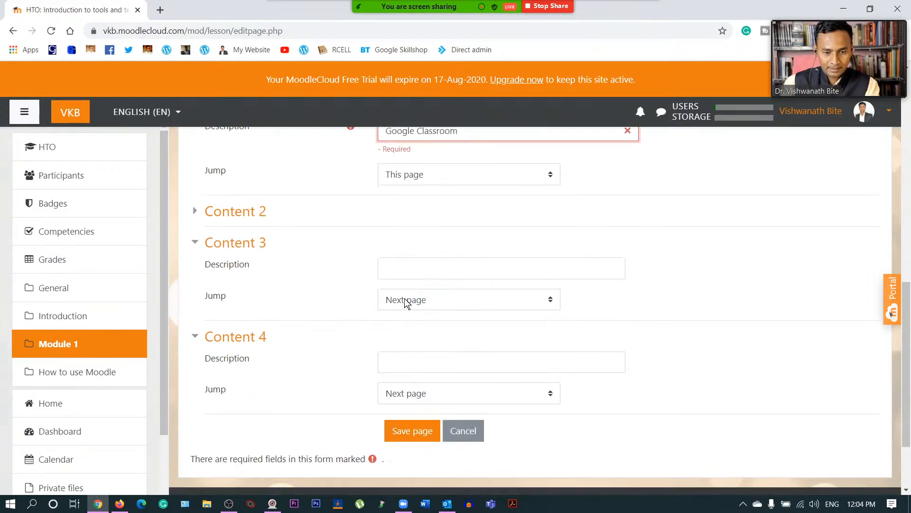
{"action": "left_click", "coordinate": [201, 214]}
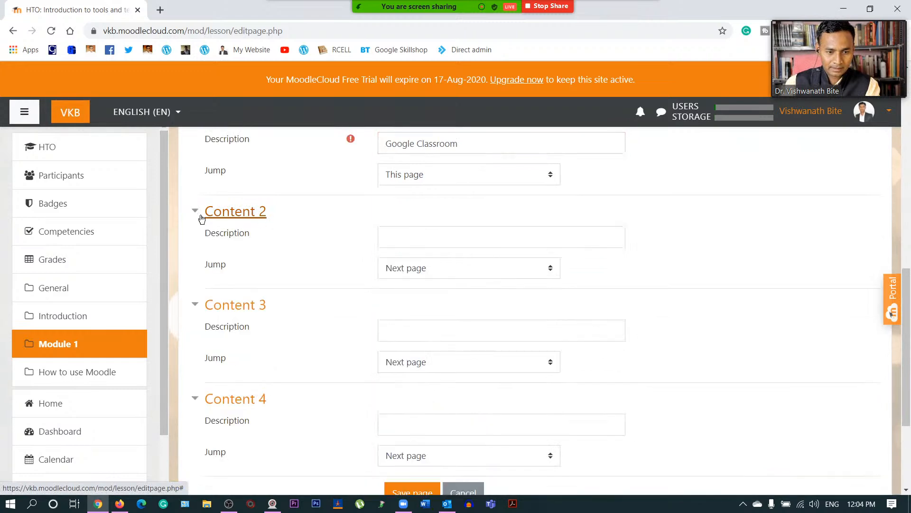
{"action": "left_click", "coordinate": [413, 238]}
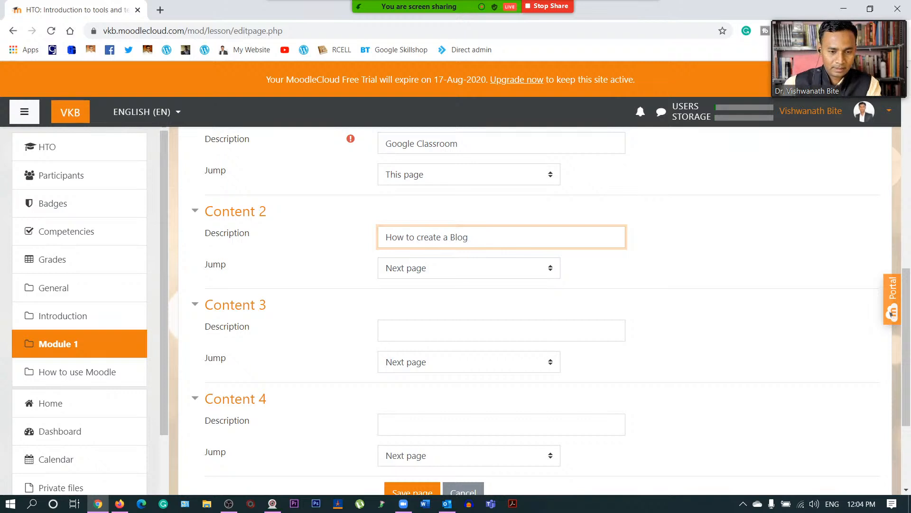
{"action": "left_click", "coordinate": [446, 330]}
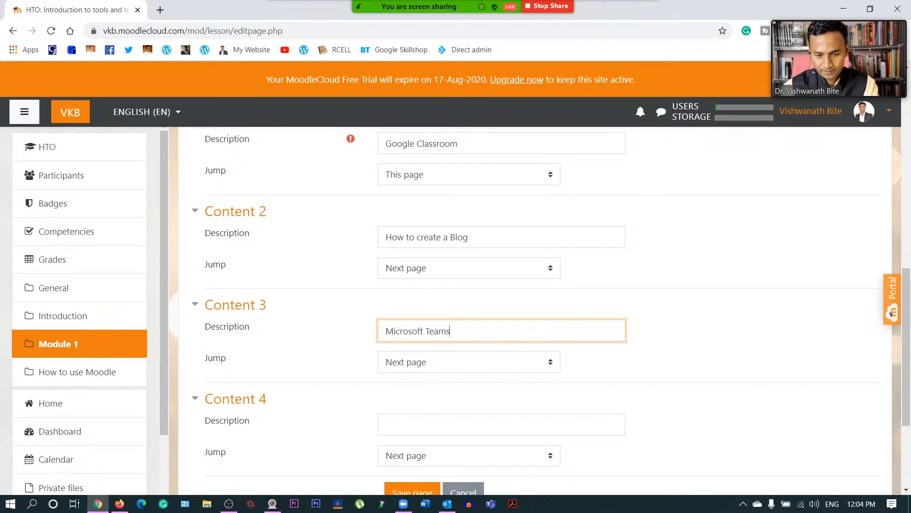
{"action": "left_click", "coordinate": [430, 424]}
{"action": "scroll", "coordinate": [432, 403], "scroll_direction": "down", "scroll_amount": 3}
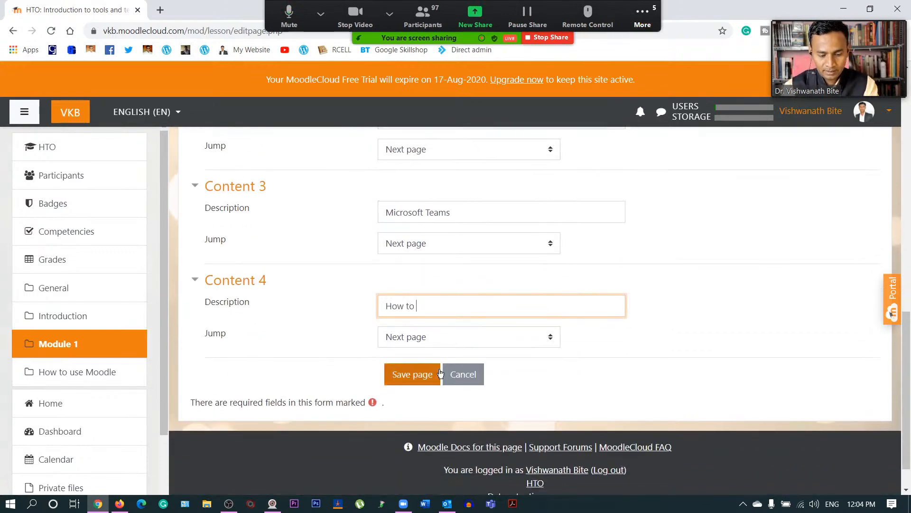
{"action": "type", "text": "How to create"}
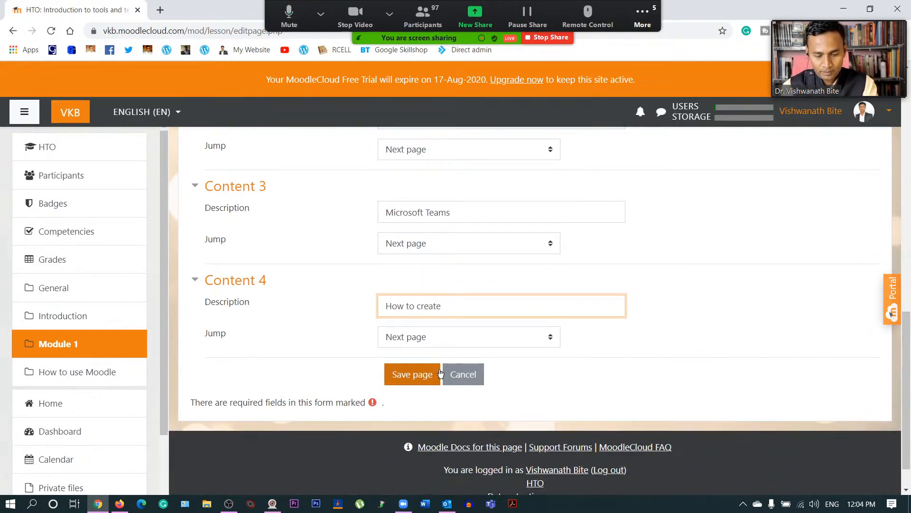
{"action": "type", "text": " website"}
- Set Content 1's jump to Next page and save the content page
{"action": "left_click", "coordinate": [439, 374]}
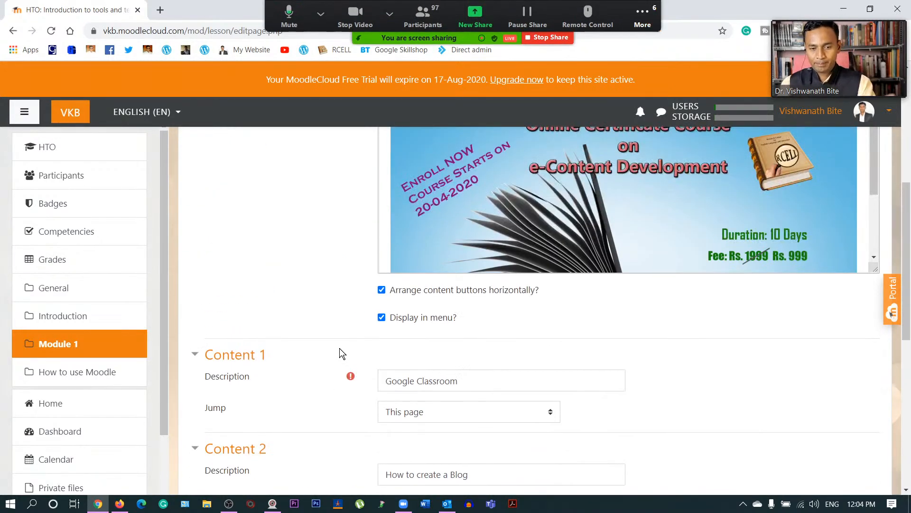
{"action": "scroll", "coordinate": [340, 349], "scroll_direction": "down", "scroll_amount": 5}
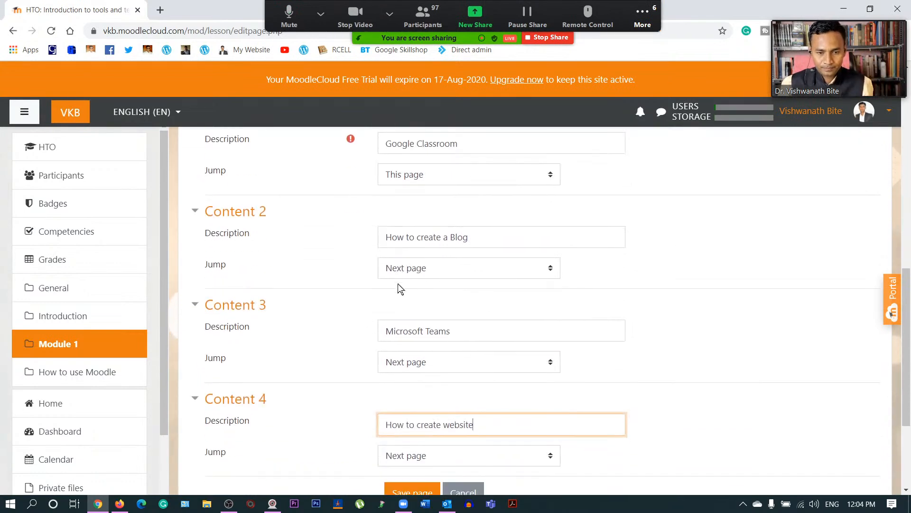
{"action": "left_click", "coordinate": [508, 173]}
{"action": "left_click", "coordinate": [490, 205]}
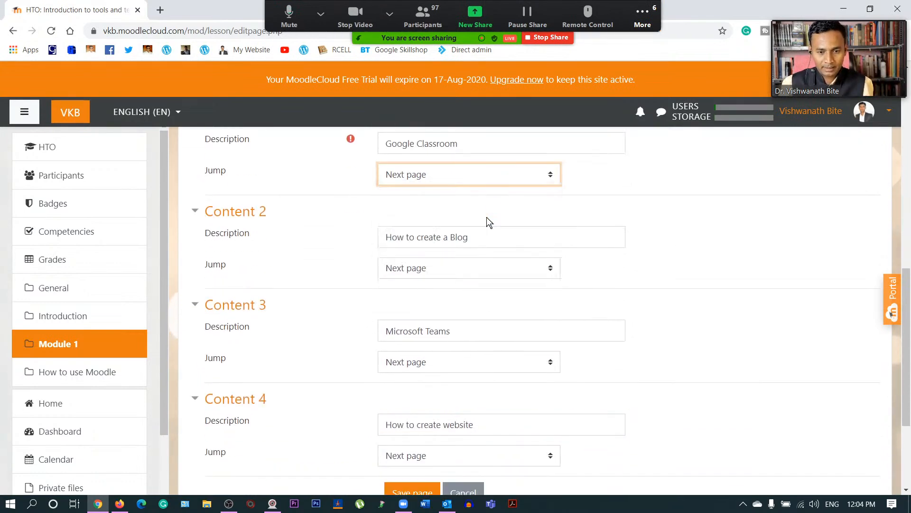
{"action": "scroll", "coordinate": [351, 326], "scroll_direction": "down", "scroll_amount": 3}
{"action": "left_click", "coordinate": [406, 335]}
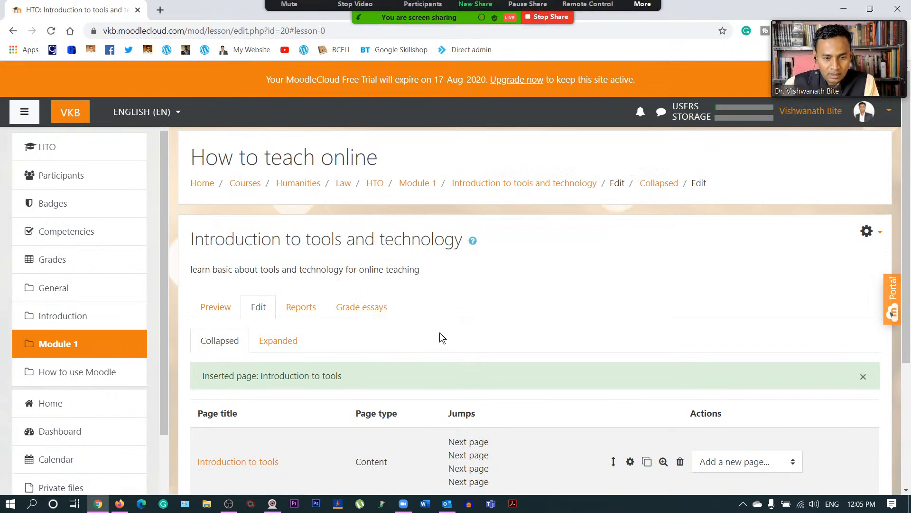
- Return to the HTO course page and dismiss the lesson's move dialog without moving it
{"action": "scroll", "coordinate": [441, 336], "scroll_direction": "down", "scroll_amount": 4}
{"action": "scroll", "coordinate": [440, 336], "scroll_direction": "up", "scroll_amount": 4}
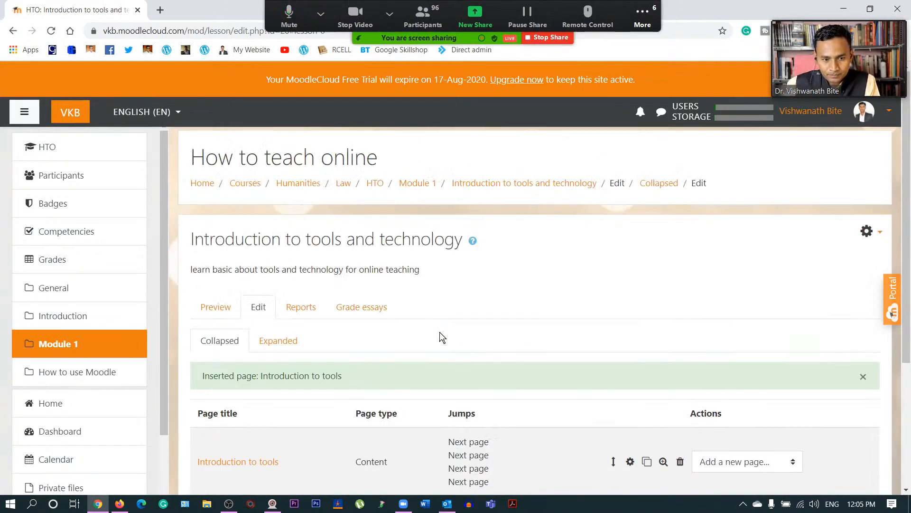
{"action": "left_click", "coordinate": [375, 183]}
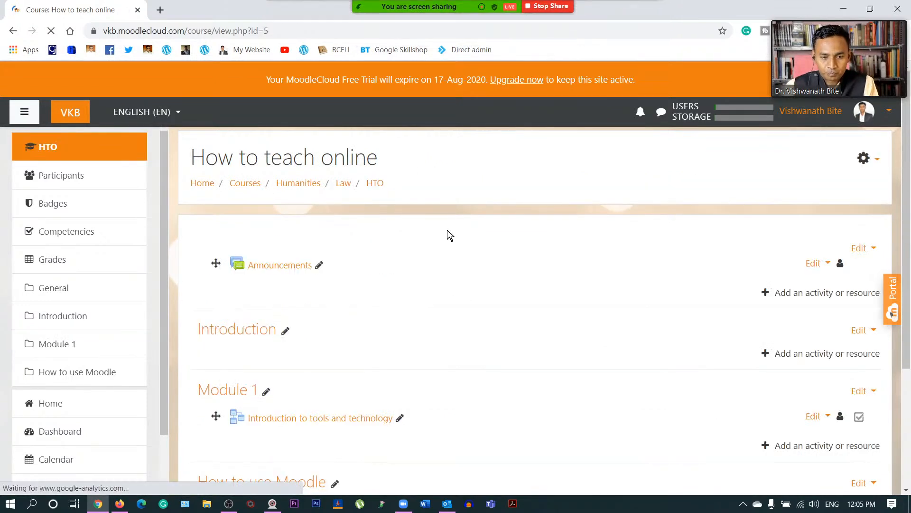
{"action": "scroll", "coordinate": [470, 240], "scroll_direction": "down", "scroll_amount": 3}
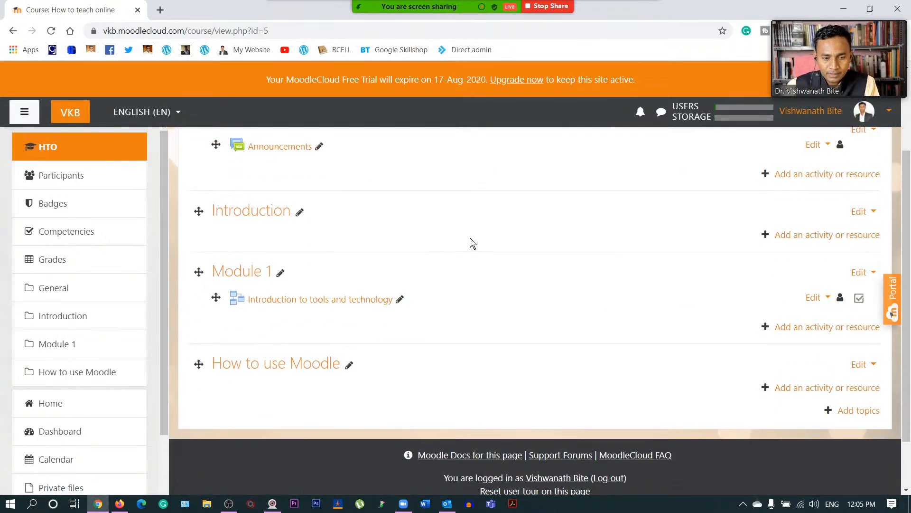
{"action": "left_click", "coordinate": [216, 297]}
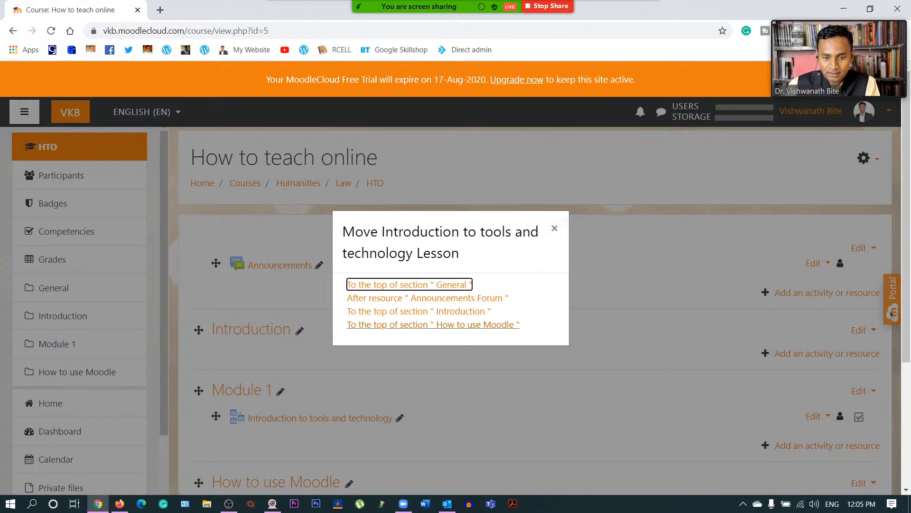
{"action": "left_click", "coordinate": [557, 230]}
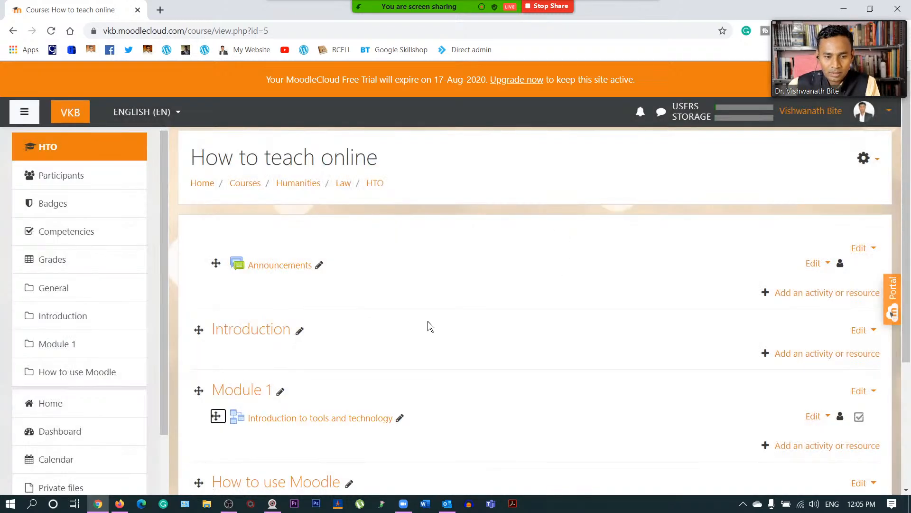
{"action": "scroll", "coordinate": [428, 321], "scroll_direction": "down", "scroll_amount": 3}
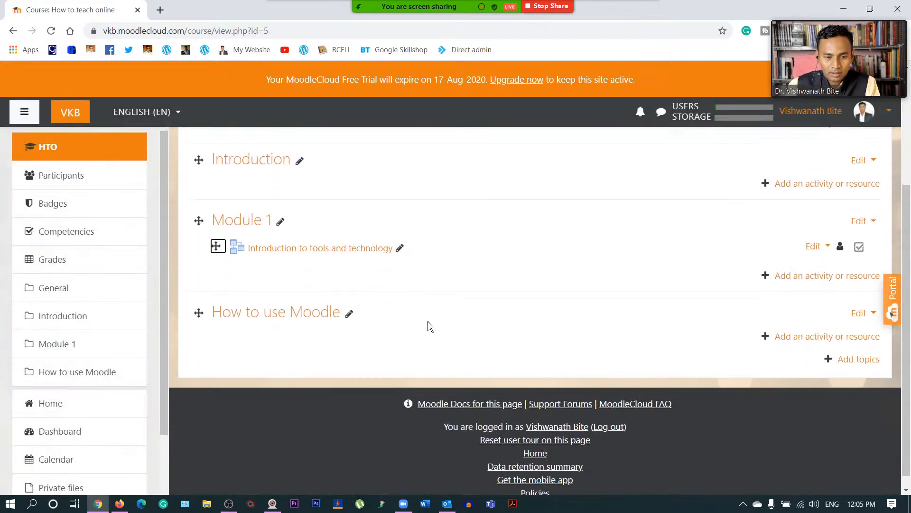
- Open the lesson, test its website link in a new tab, then view the four content buttons
{"action": "left_click", "coordinate": [293, 241]}
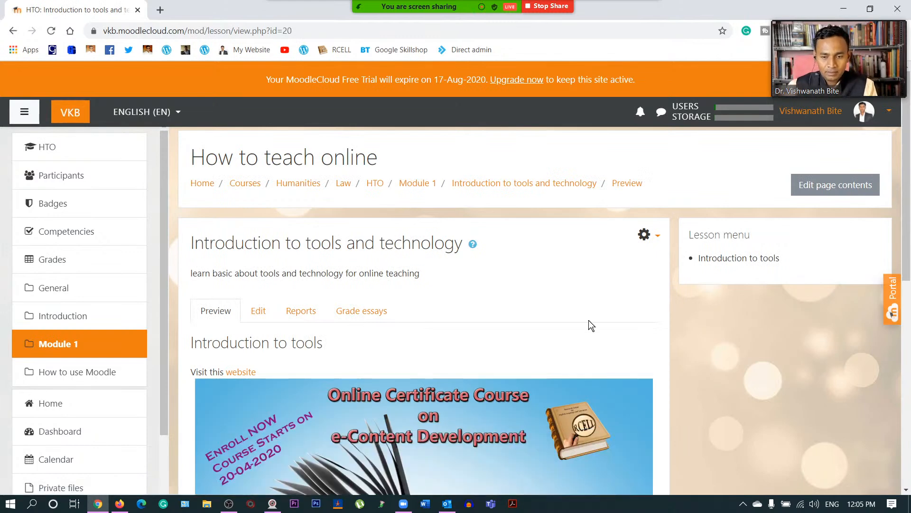
{"action": "scroll", "coordinate": [589, 321], "scroll_direction": "down", "scroll_amount": 1}
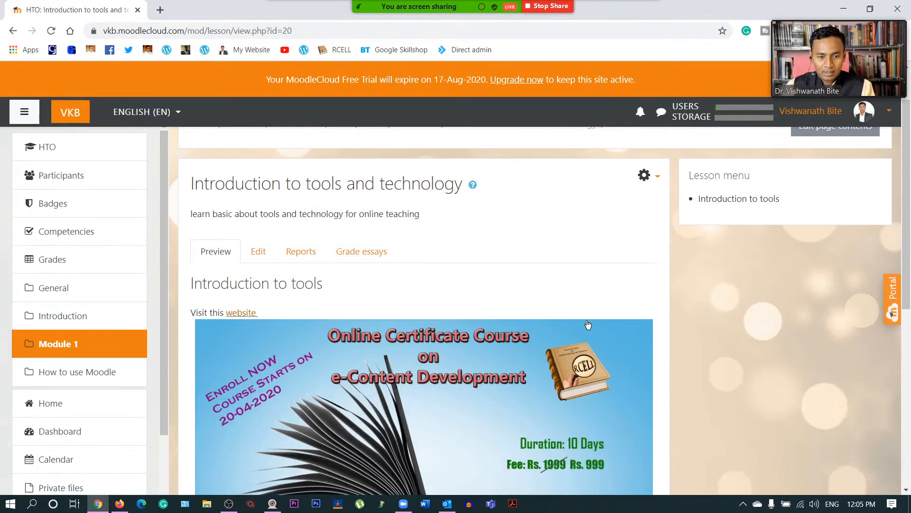
{"action": "left_click", "coordinate": [237, 314]}
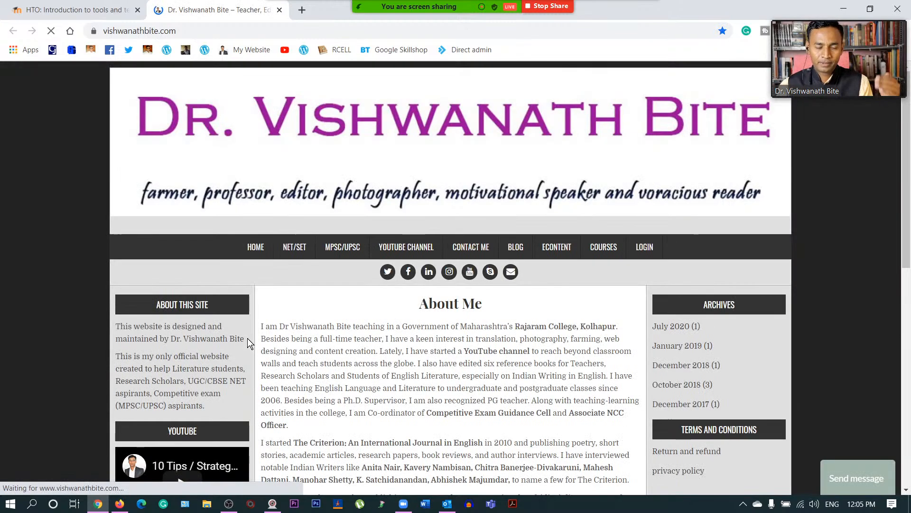
{"action": "left_click", "coordinate": [280, 10]}
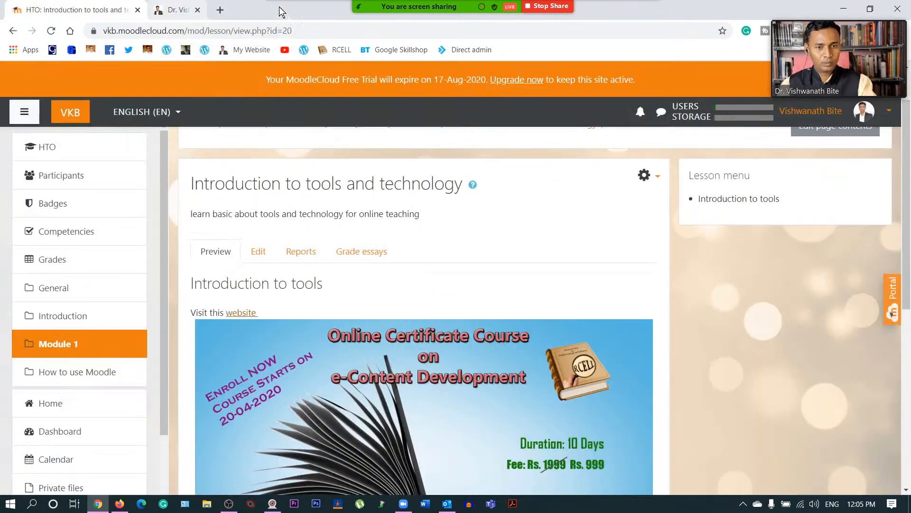
{"action": "scroll", "coordinate": [256, 314], "scroll_direction": "down", "scroll_amount": 3}
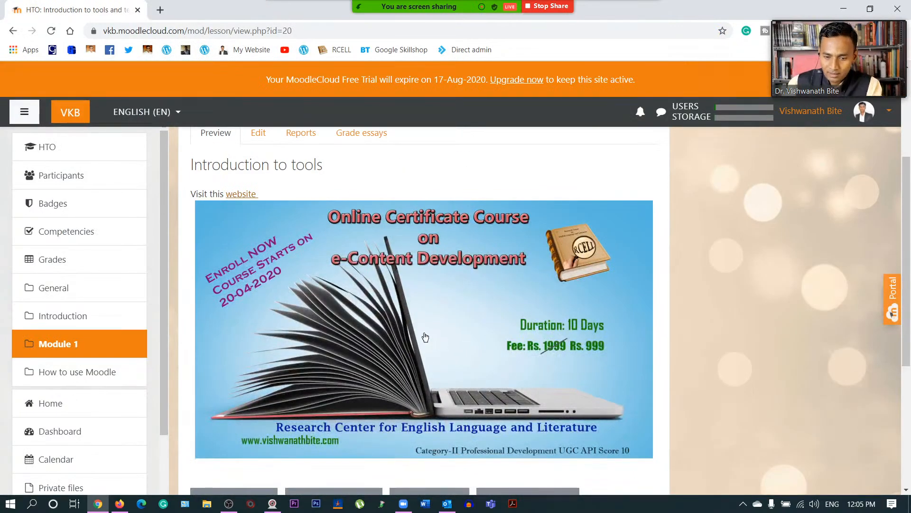
{"action": "scroll", "coordinate": [424, 340], "scroll_direction": "down", "scroll_amount": 3}
{"action": "scroll", "coordinate": [375, 299], "scroll_direction": "down", "scroll_amount": 1}
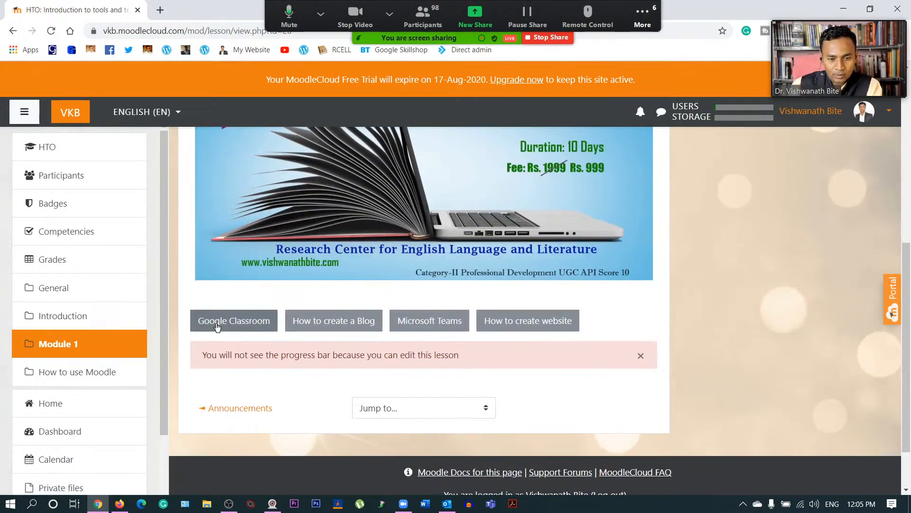
{"action": "scroll", "coordinate": [228, 321], "scroll_direction": "up", "scroll_amount": 5}
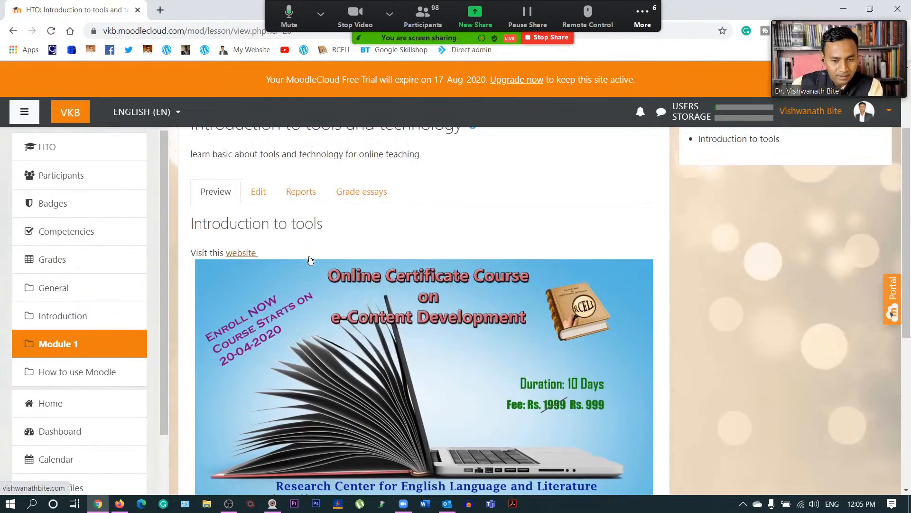
{"action": "scroll", "coordinate": [298, 247], "scroll_direction": "down", "scroll_amount": 5}
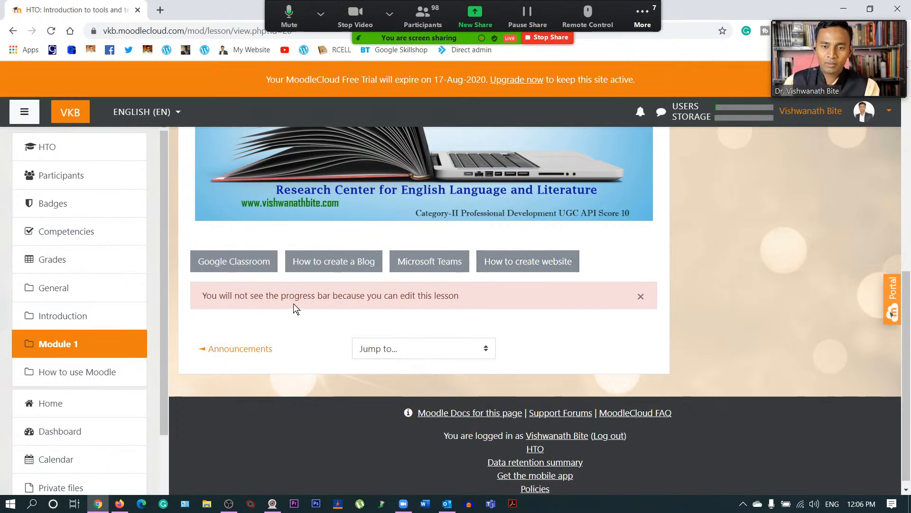
- Test the lesson's Google Classroom link button, then return to the How to teach online course
{"action": "left_click", "coordinate": [225, 264]}
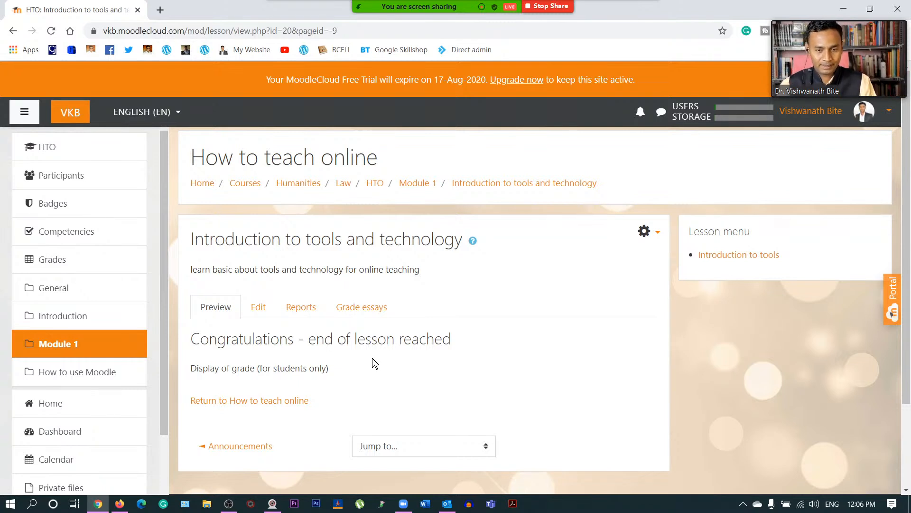
{"action": "scroll", "coordinate": [372, 361], "scroll_direction": "down", "scroll_amount": 3}
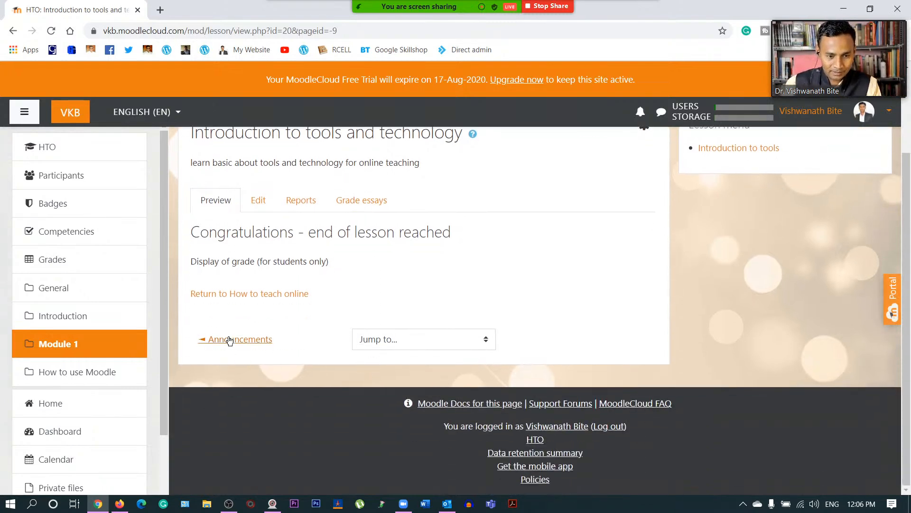
{"action": "left_click", "coordinate": [238, 299]}
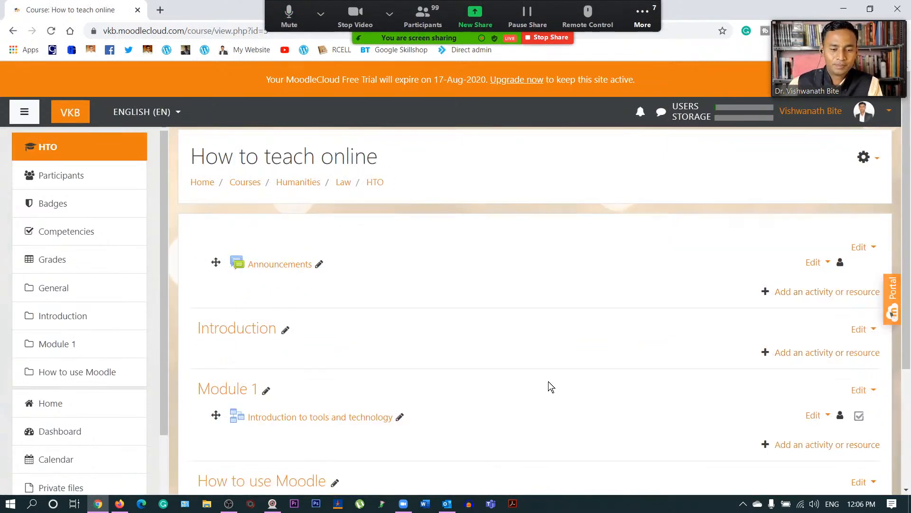
{"action": "scroll", "coordinate": [548, 380], "scroll_direction": "down", "scroll_amount": 3}
{"action": "scroll", "coordinate": [329, 270], "scroll_direction": "up", "scroll_amount": 2}
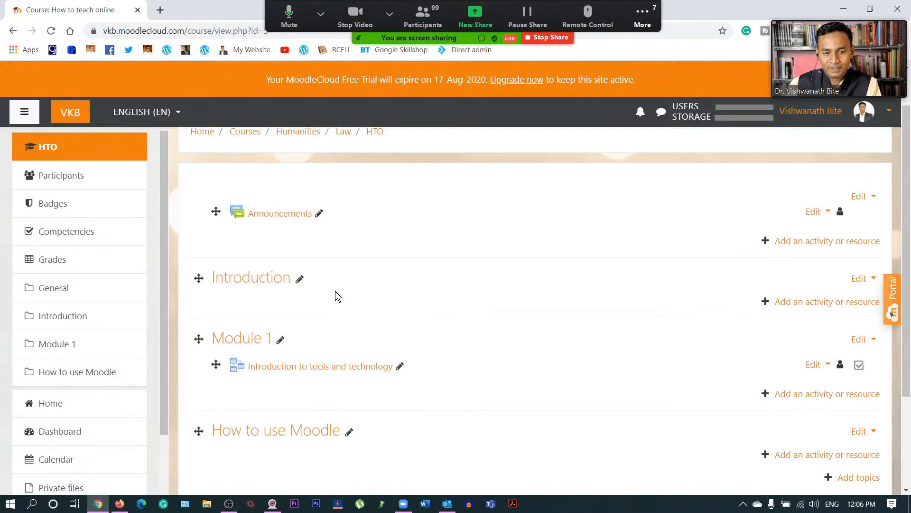
- Reopen the Introduction to tools and technology lesson and test its How to create website link
{"action": "left_click", "coordinate": [246, 283]}
{"action": "scroll", "coordinate": [394, 334], "scroll_direction": "up", "scroll_amount": 4}
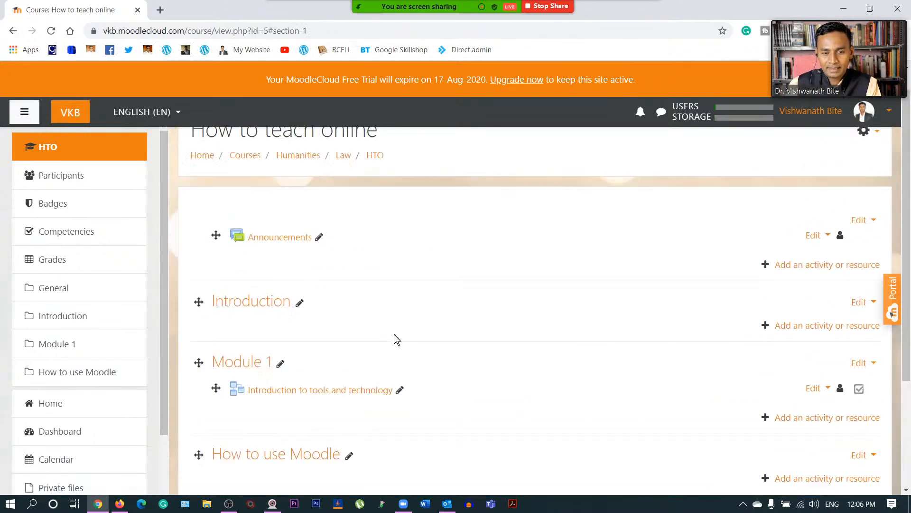
{"action": "left_click", "coordinate": [325, 411]}
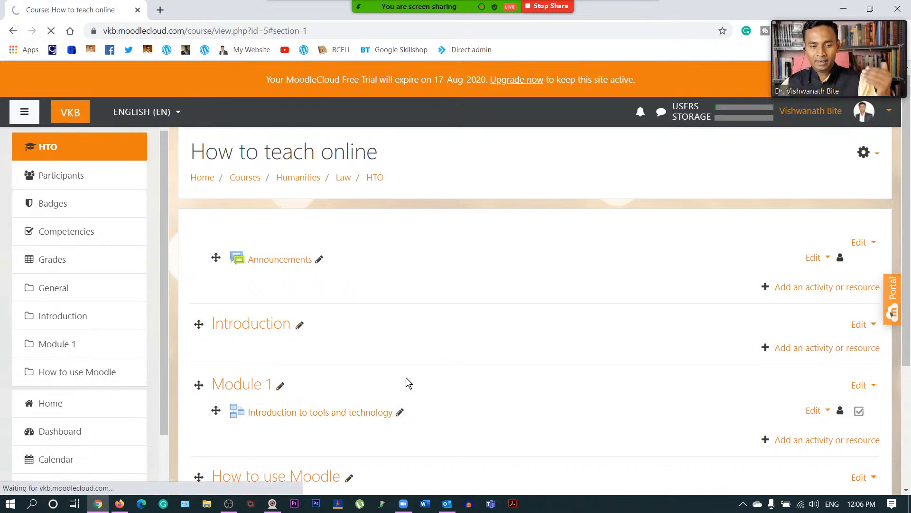
{"action": "scroll", "coordinate": [459, 308], "scroll_direction": "down", "scroll_amount": 7}
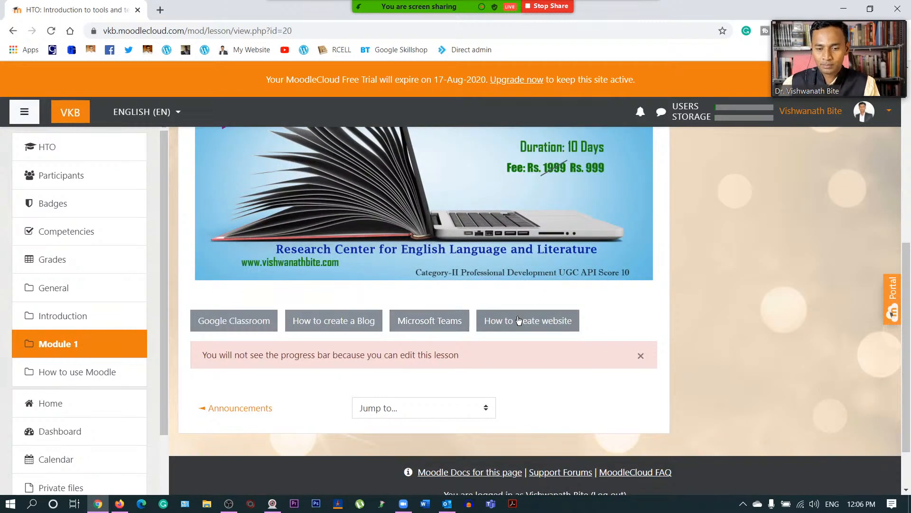
{"action": "left_click", "coordinate": [506, 320]}
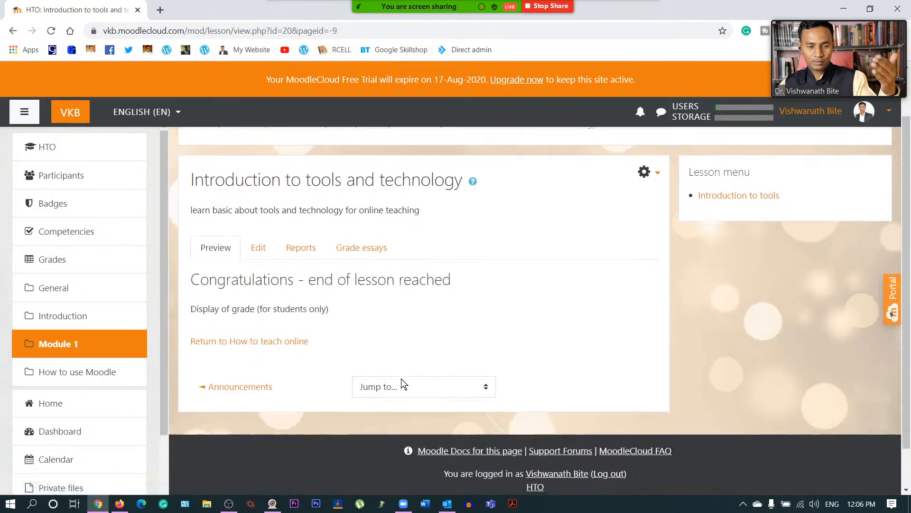
- View the lesson's Edit page, then go back to the How to teach online course page
{"action": "left_click", "coordinate": [252, 249]}
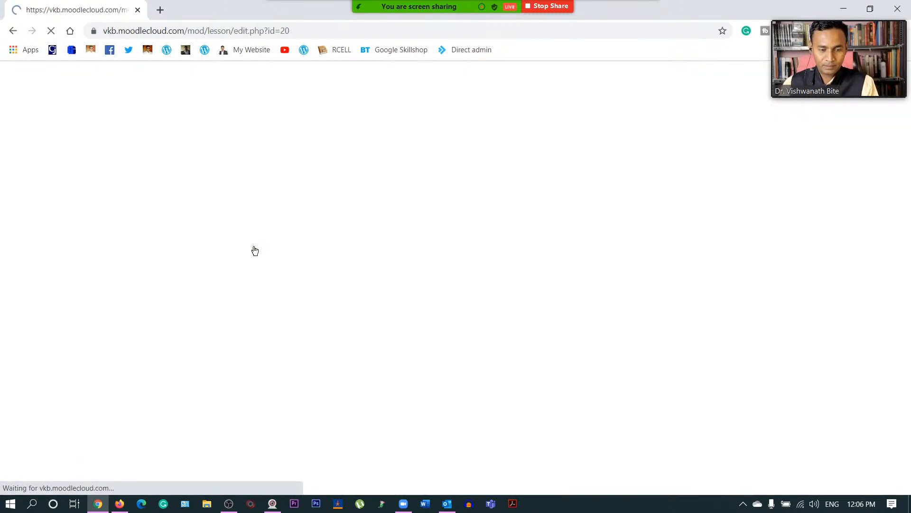
{"action": "scroll", "coordinate": [408, 327], "scroll_direction": "down", "scroll_amount": 2}
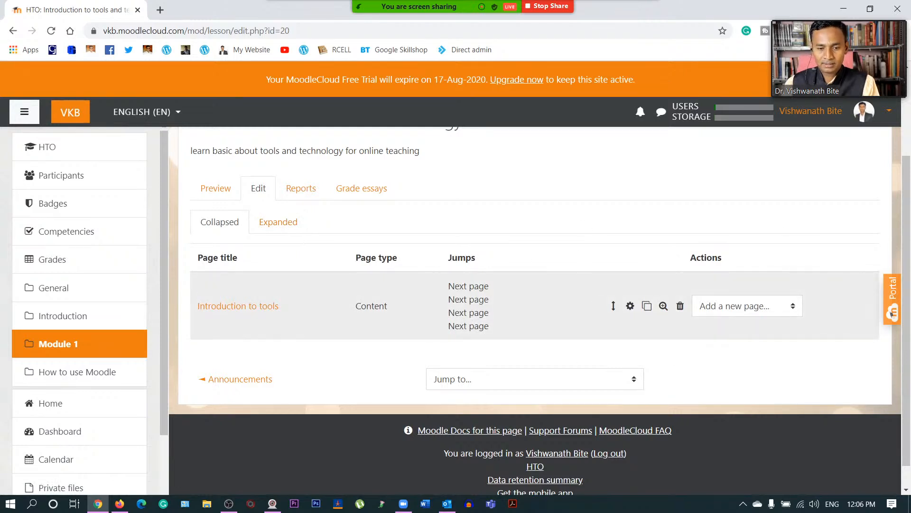
{"action": "scroll", "coordinate": [445, 348], "scroll_direction": "up", "scroll_amount": 2}
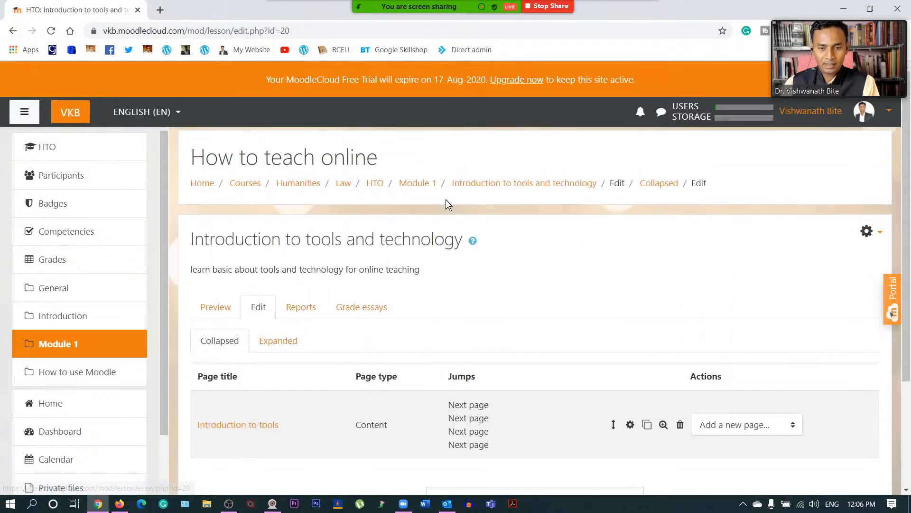
{"action": "left_click", "coordinate": [369, 190]}
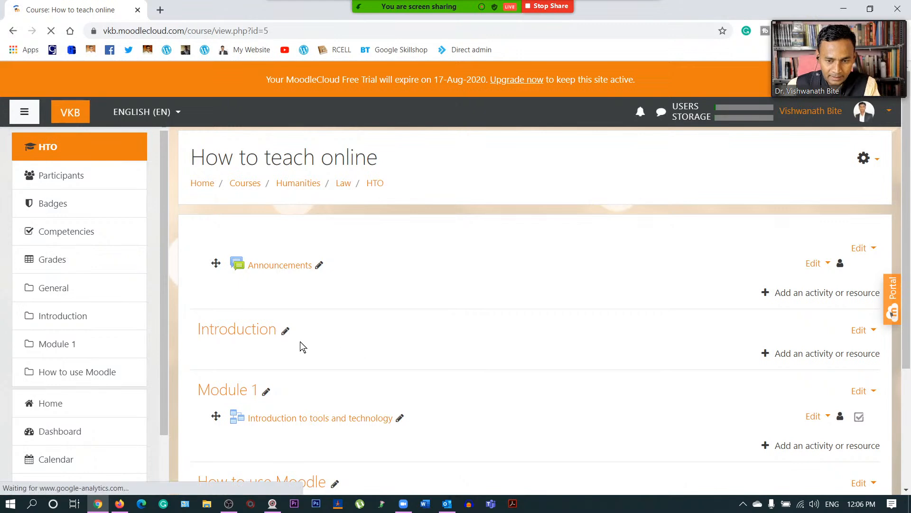
- Add an Assignment activity to the Introduction section from the activity chooser
{"action": "left_click", "coordinate": [798, 354]}
{"action": "left_click", "coordinate": [363, 159]}
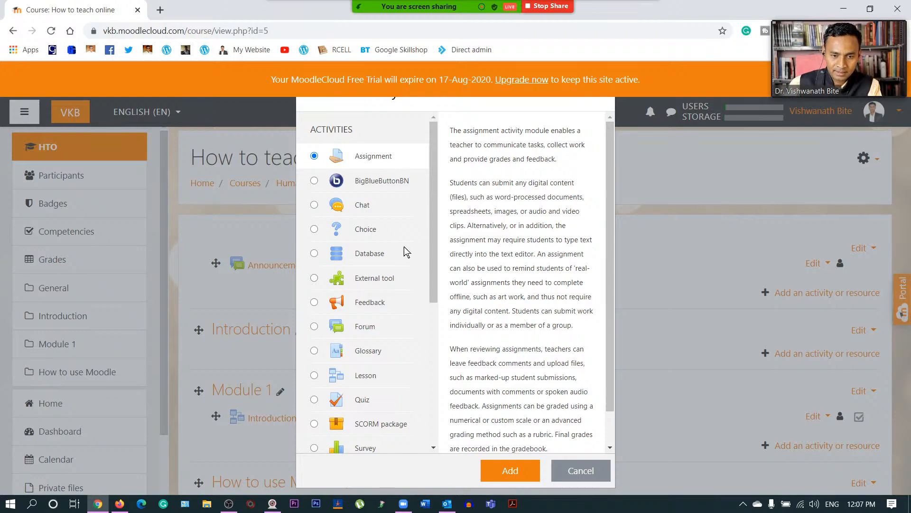
{"action": "left_click", "coordinate": [508, 469]}
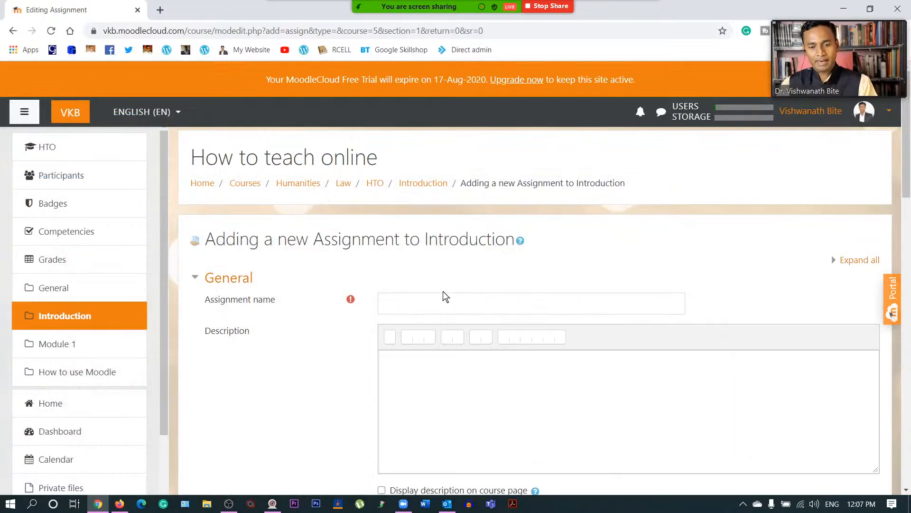
- Name it 'Assignment 1', describe it as 'read the pdf and watch a video and complete the assignment', shown on course page
{"action": "left_click", "coordinate": [444, 302]}
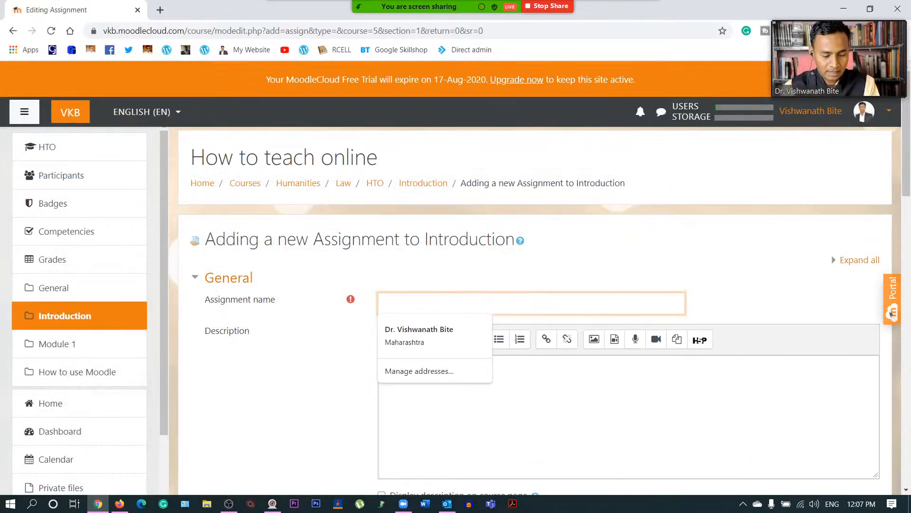
{"action": "type", "text": "Assignment 1"}
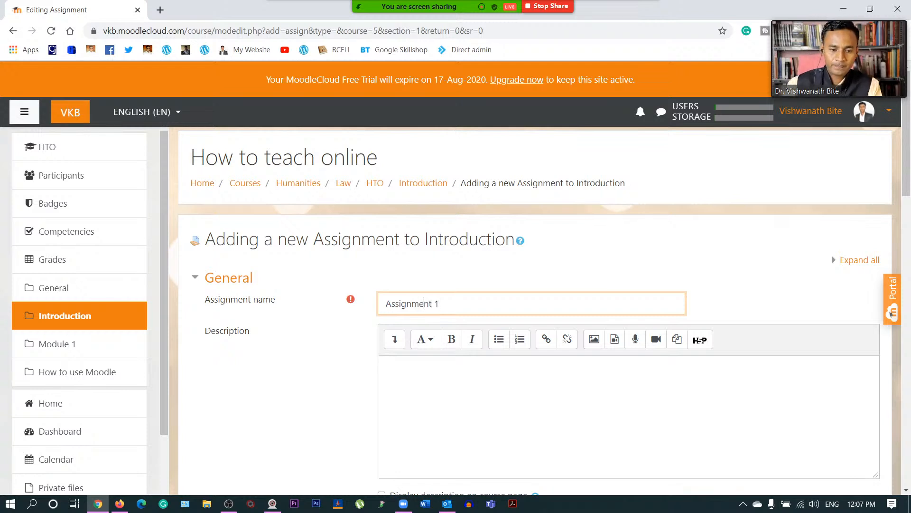
{"action": "left_click", "coordinate": [386, 366]}
{"action": "type", "text": "read the f"}
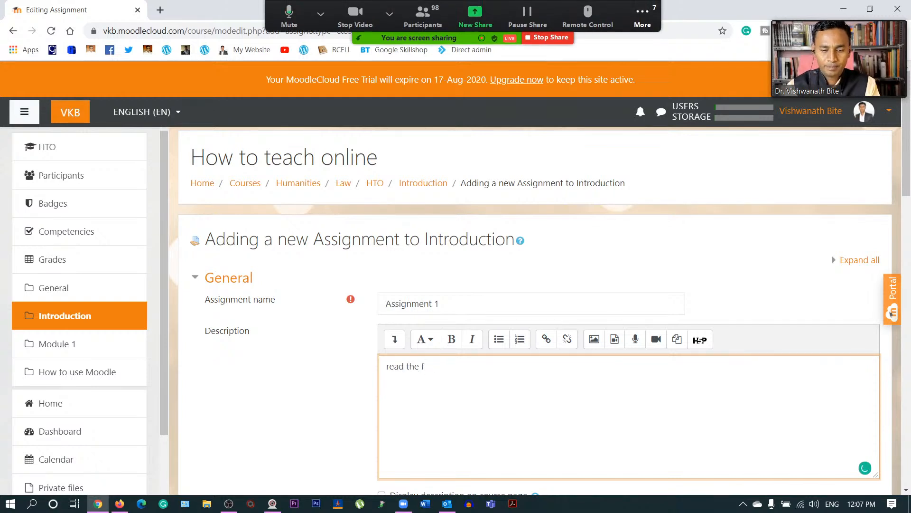
{"action": "key", "text": "BackSpace"}
{"action": "type", "text": "and"}
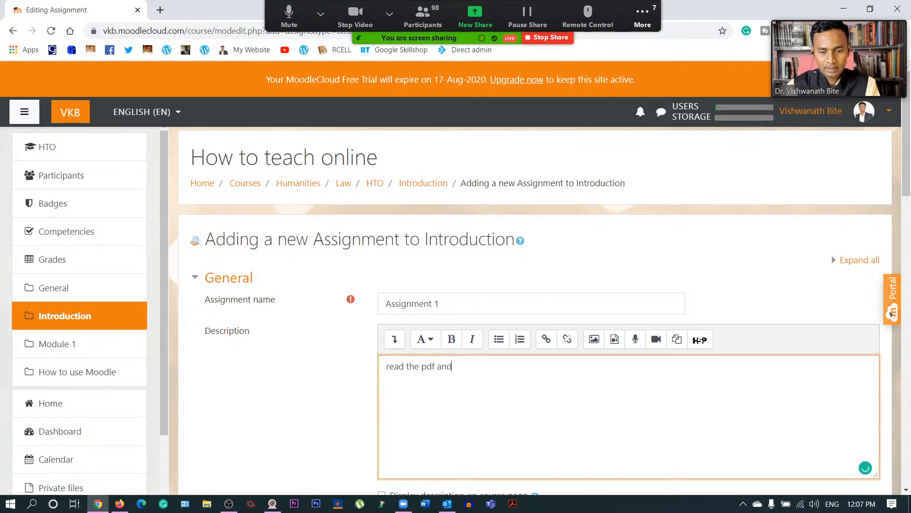
{"action": "type", "text": " watch a"}
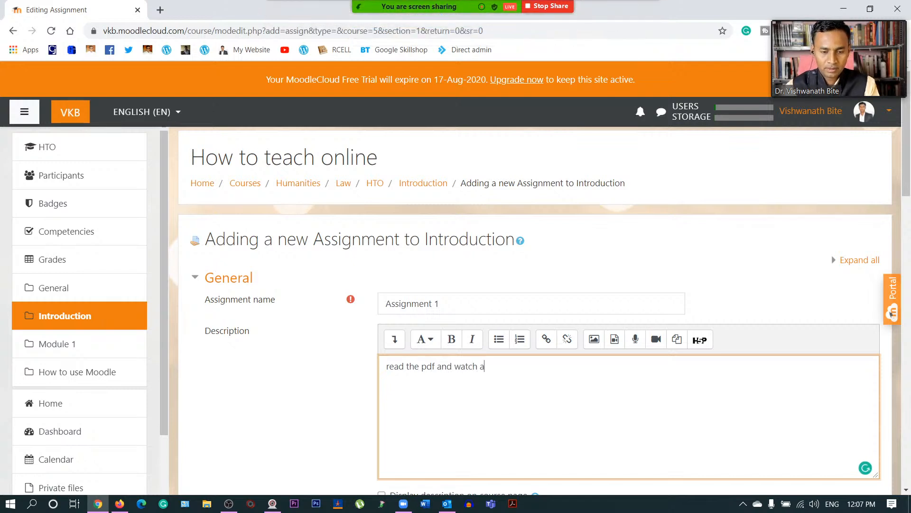
{"action": "type", "text": " video and "}
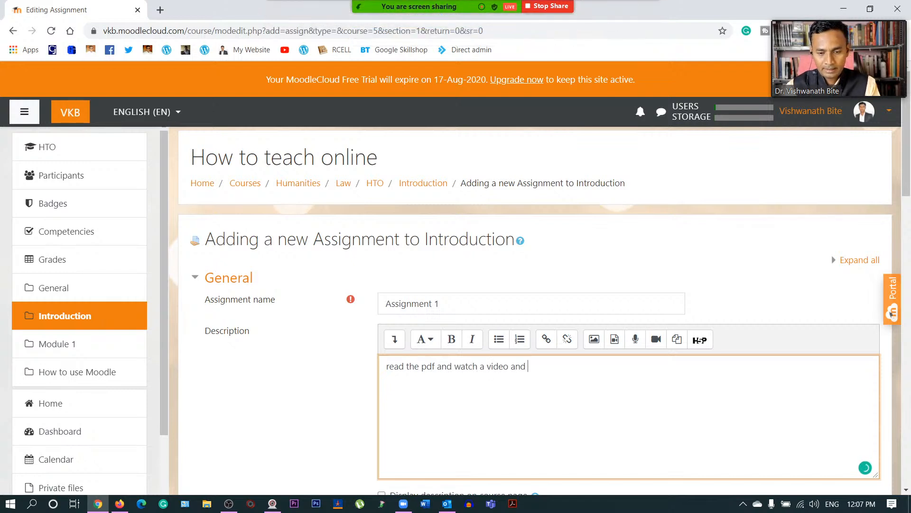
{"action": "type", "text": "complete the "}
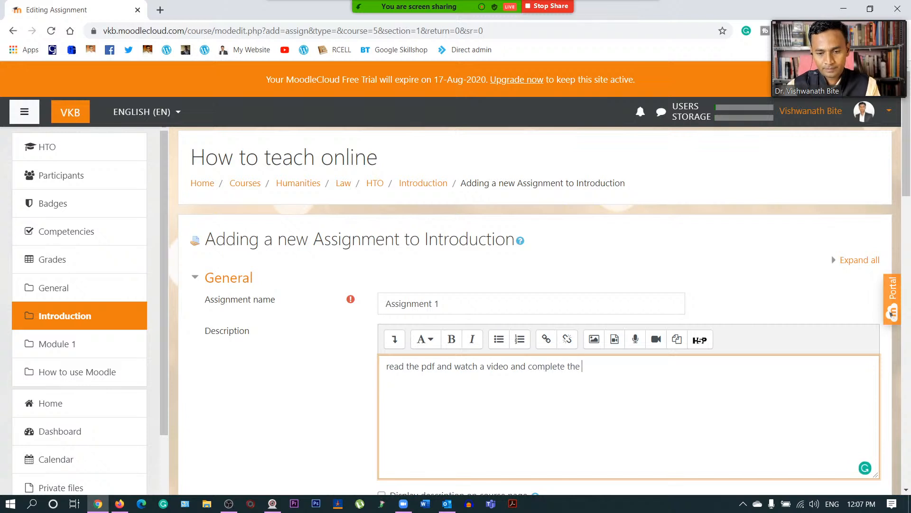
{"action": "type", "text": "assignment"}
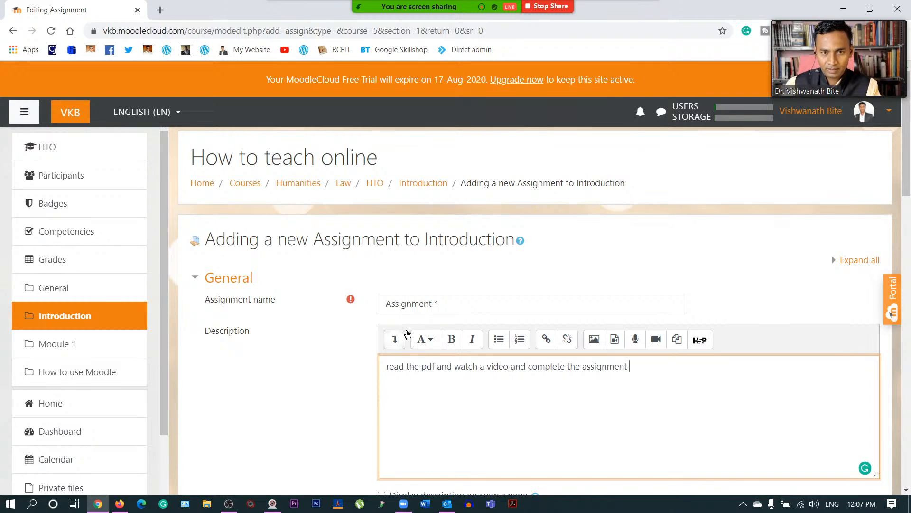
{"action": "scroll", "coordinate": [355, 346], "scroll_direction": "down", "scroll_amount": 3}
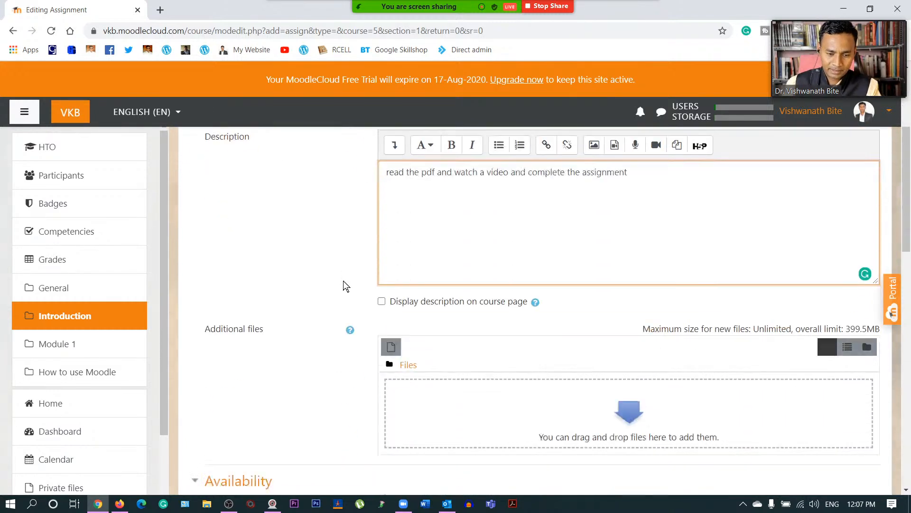
{"action": "scroll", "coordinate": [343, 281], "scroll_direction": "down", "scroll_amount": 2}
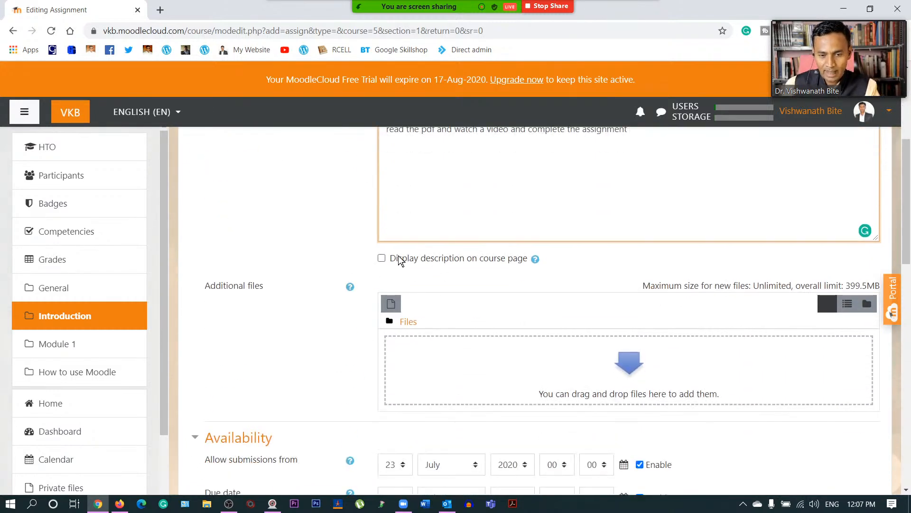
{"action": "left_click", "coordinate": [382, 259]}
{"action": "scroll", "coordinate": [349, 273], "scroll_direction": "down", "scroll_amount": 1}
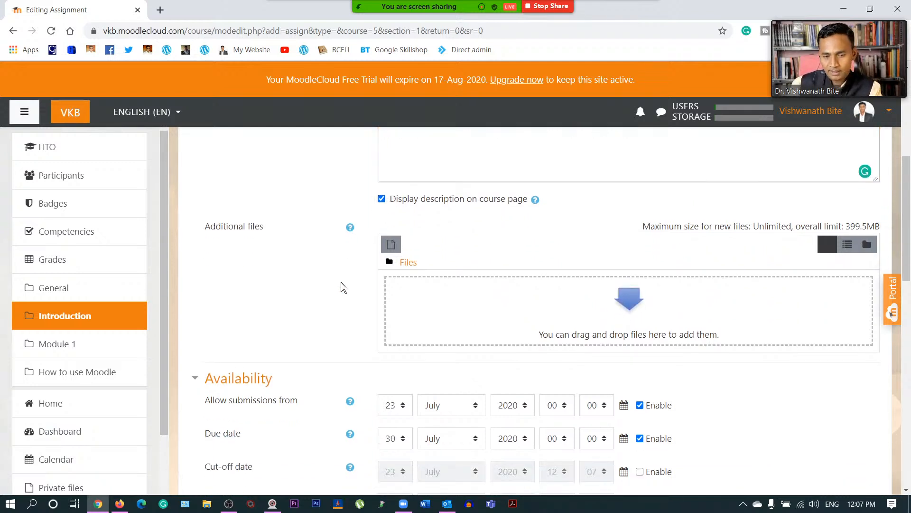
{"action": "scroll", "coordinate": [340, 282], "scroll_direction": "down", "scroll_amount": 1}
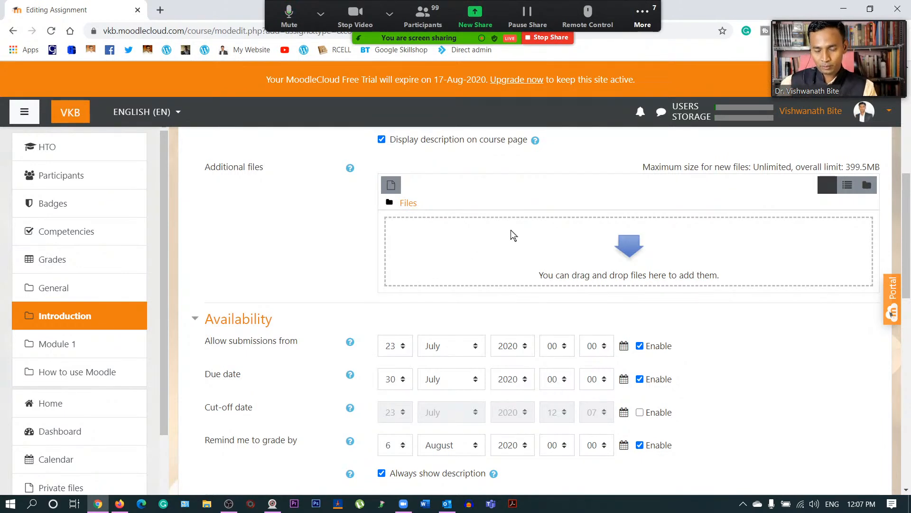
{"action": "left_click", "coordinate": [400, 188]}
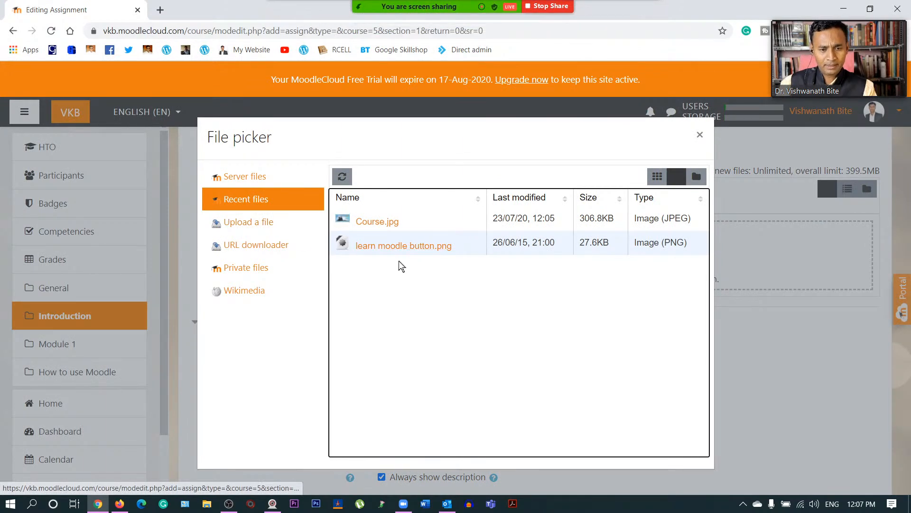
{"action": "left_click", "coordinate": [262, 223]}
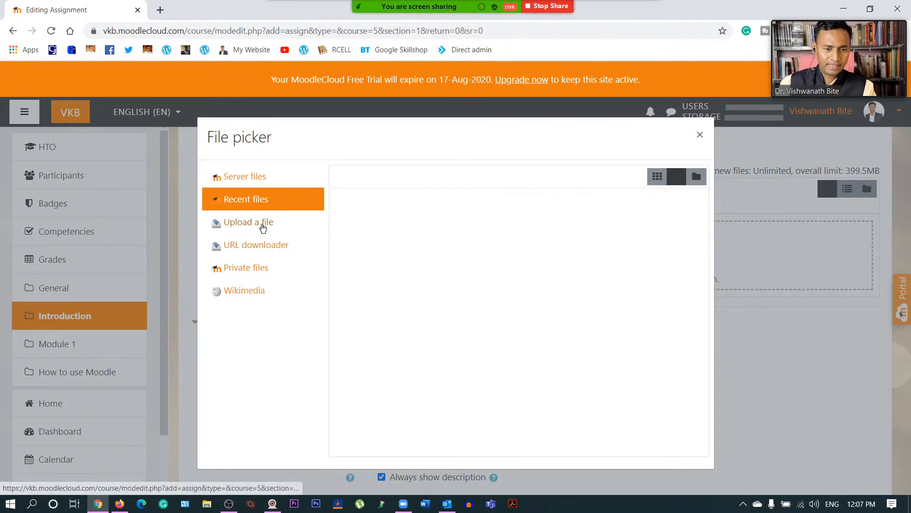
{"action": "left_click", "coordinate": [373, 254]}
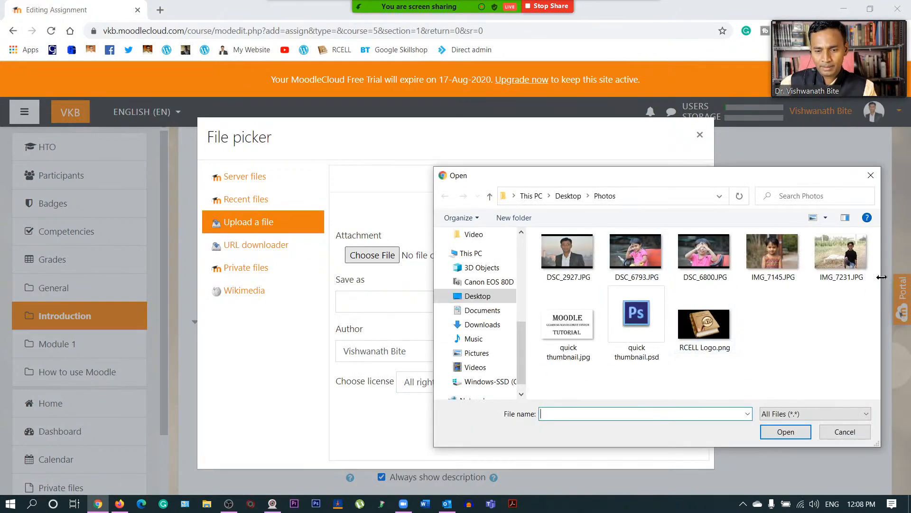
{"action": "left_click", "coordinate": [871, 175]}
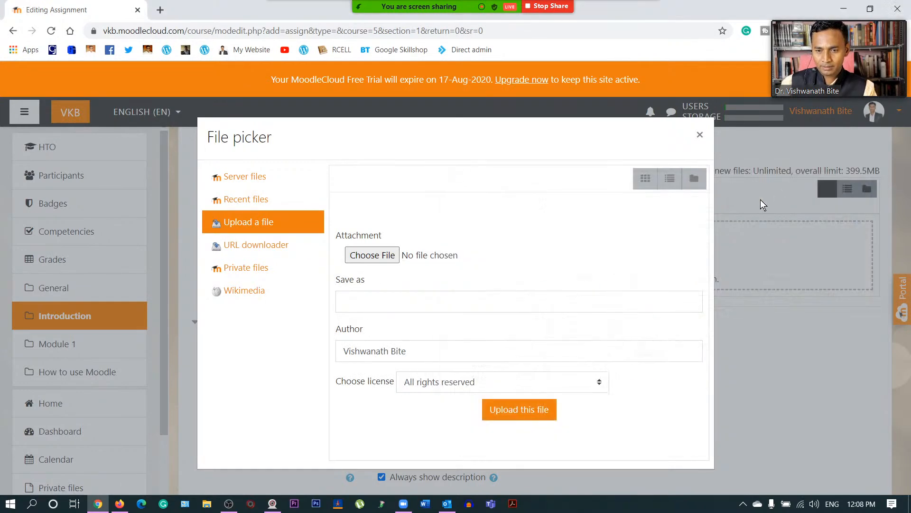
{"action": "left_click", "coordinate": [699, 135]}
{"action": "scroll", "coordinate": [620, 319], "scroll_direction": "down", "scroll_amount": 1}
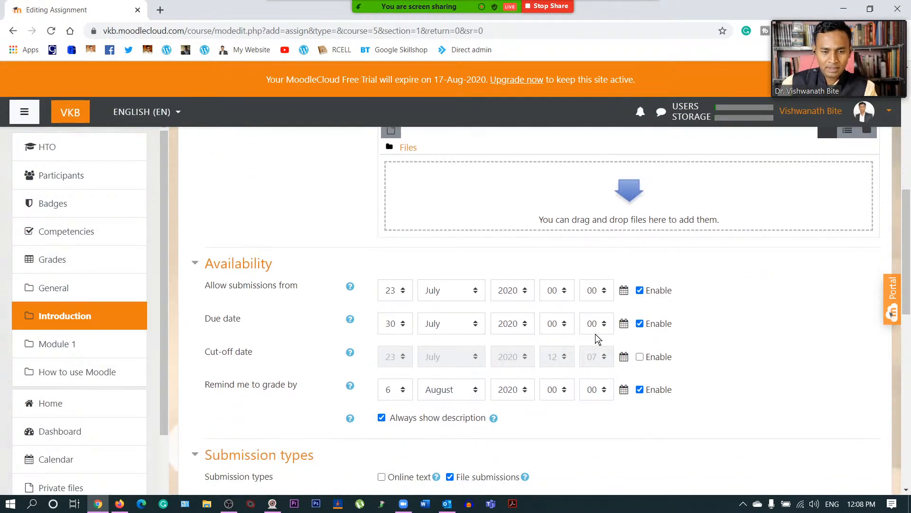
{"action": "scroll", "coordinate": [388, 339], "scroll_direction": "up", "scroll_amount": 4}
{"action": "scroll", "coordinate": [388, 341], "scroll_direction": "up", "scroll_amount": 4}
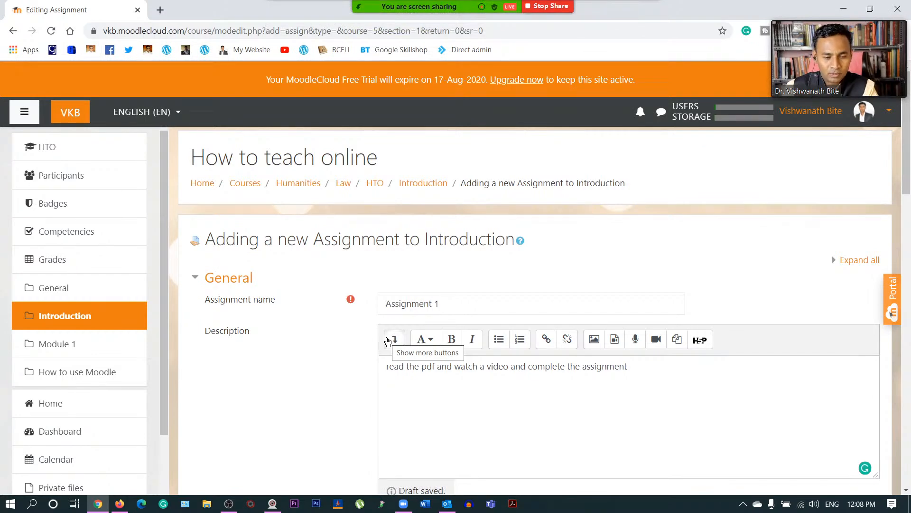
{"action": "scroll", "coordinate": [266, 357], "scroll_direction": "down", "scroll_amount": 8}
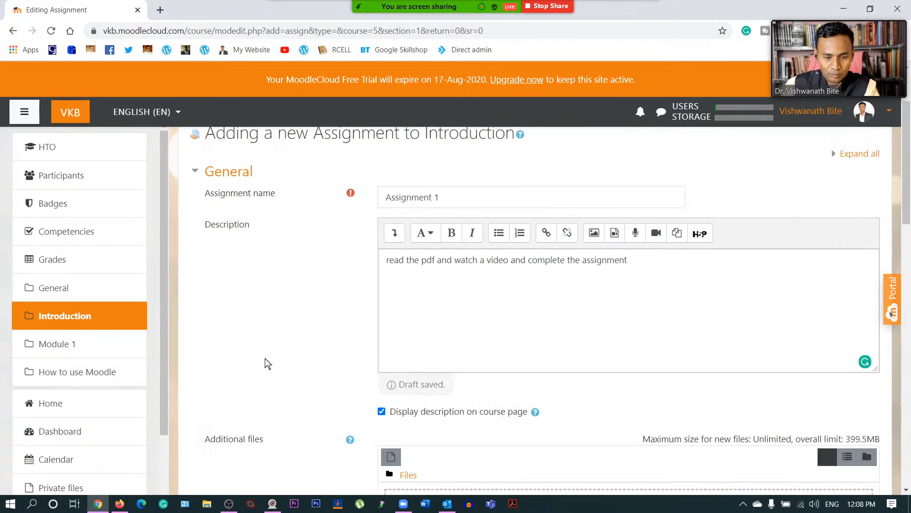
{"action": "scroll", "coordinate": [267, 361], "scroll_direction": "down", "scroll_amount": 1}
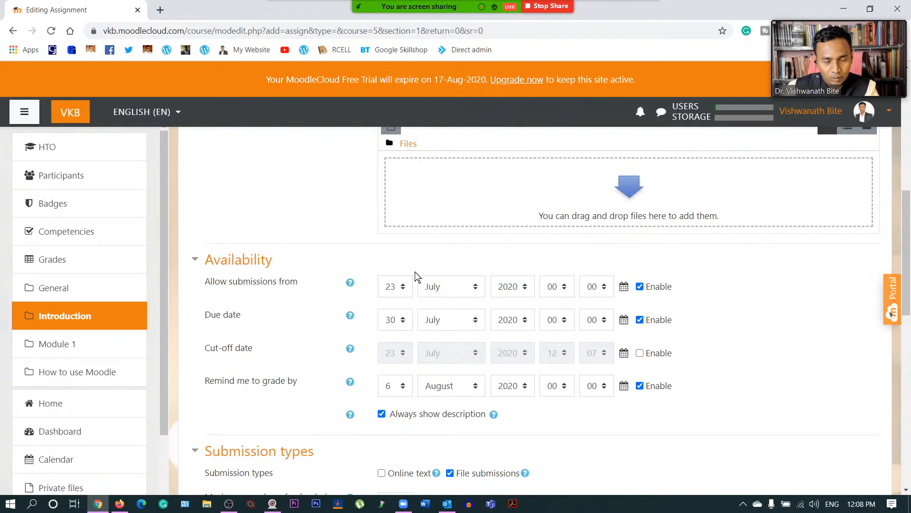
- Change the submissions start date to day 25
{"action": "left_click", "coordinate": [396, 288]}
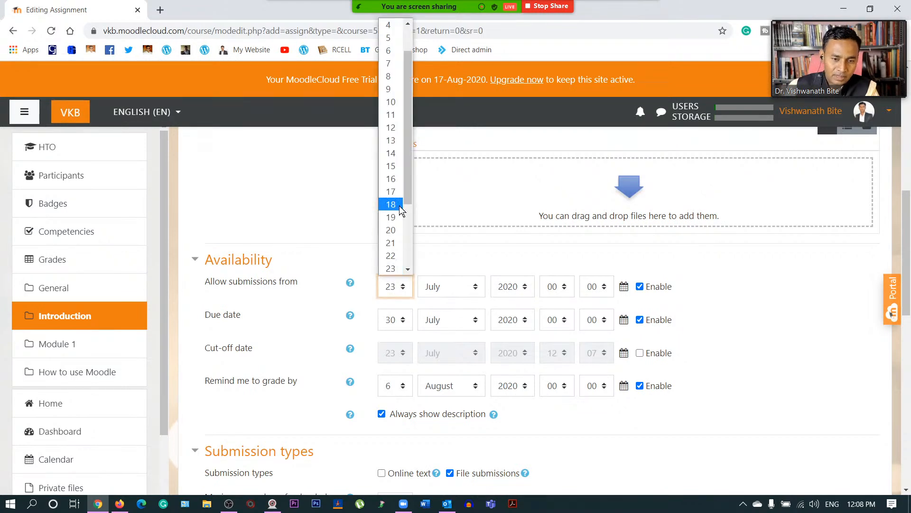
{"action": "scroll", "coordinate": [394, 244], "scroll_direction": "down", "scroll_amount": 2}
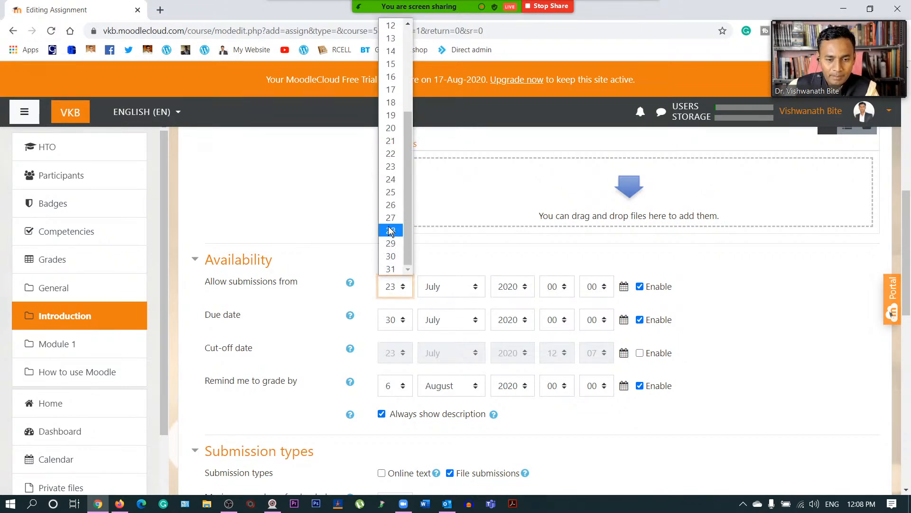
{"action": "left_click", "coordinate": [390, 190]}
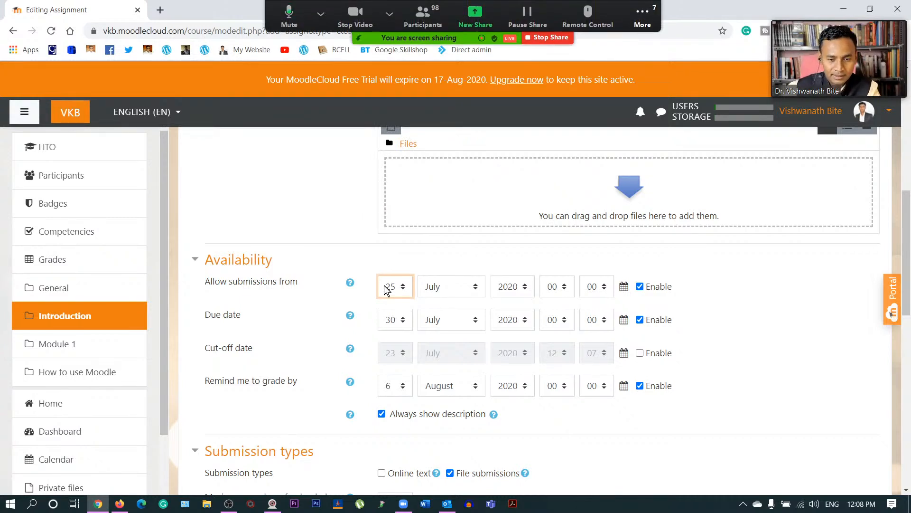
{"action": "left_click", "coordinate": [699, 281]}
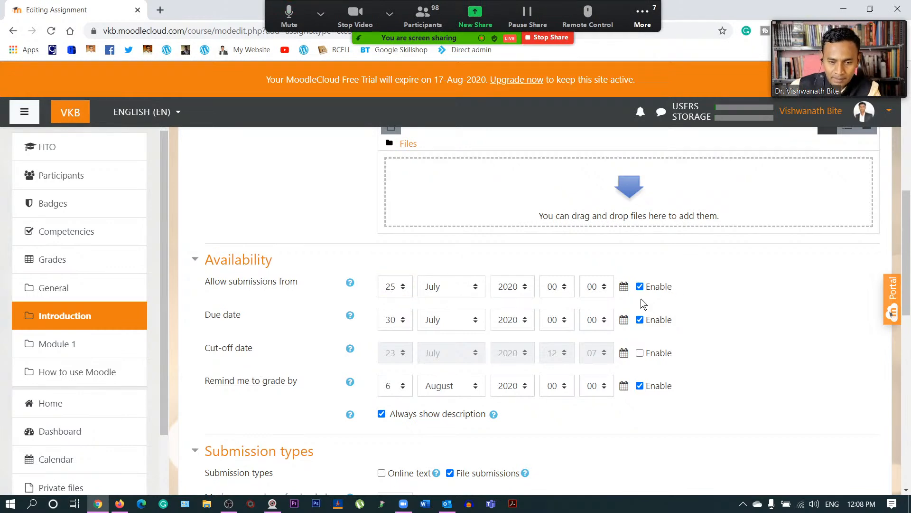
- Keep the due date at 30 July
{"action": "left_click", "coordinate": [397, 319]}
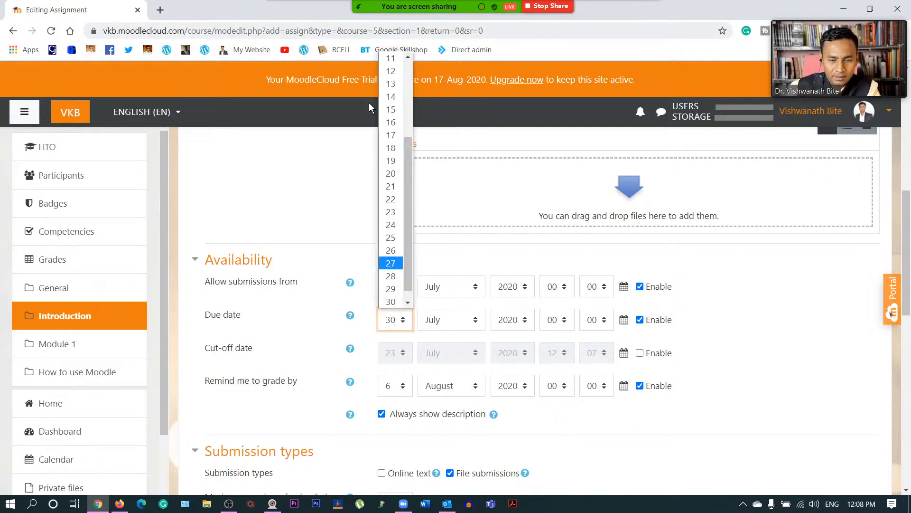
{"action": "left_click", "coordinate": [391, 301]}
{"action": "left_click", "coordinate": [448, 320]}
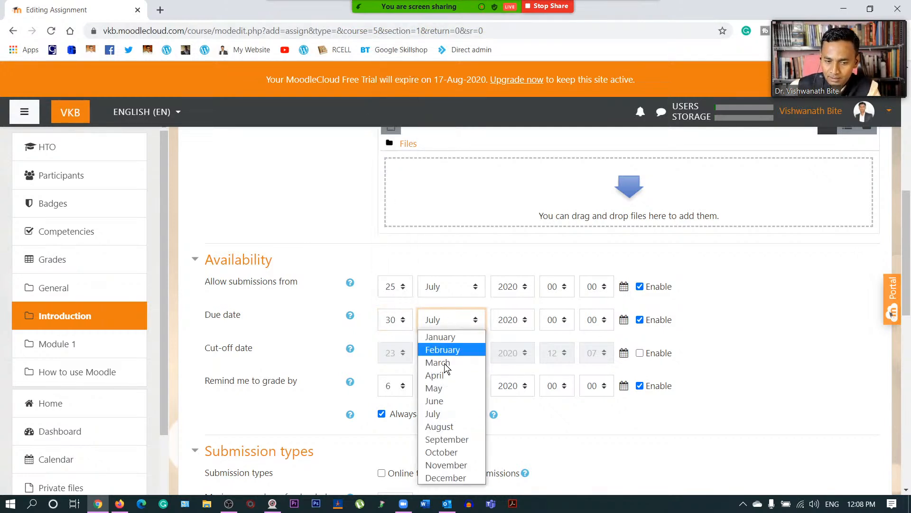
{"action": "left_click", "coordinate": [470, 316]}
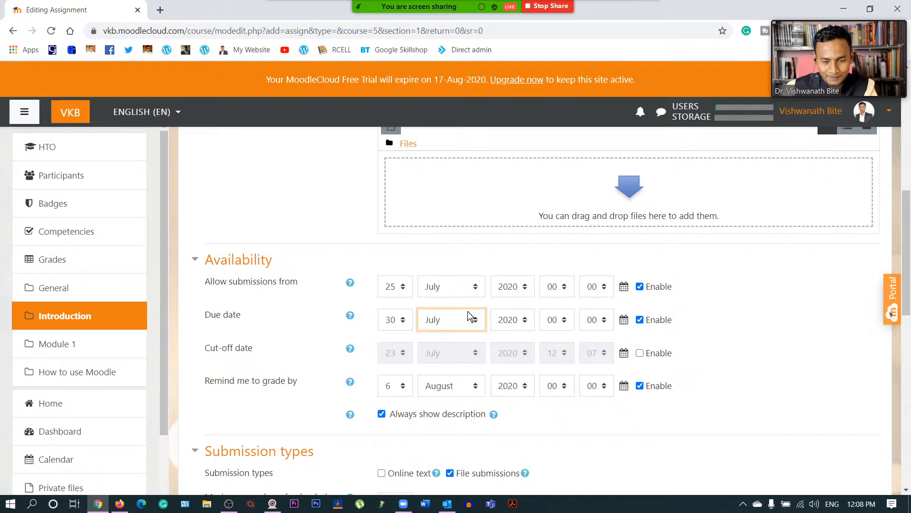
{"action": "left_click", "coordinate": [775, 315]}
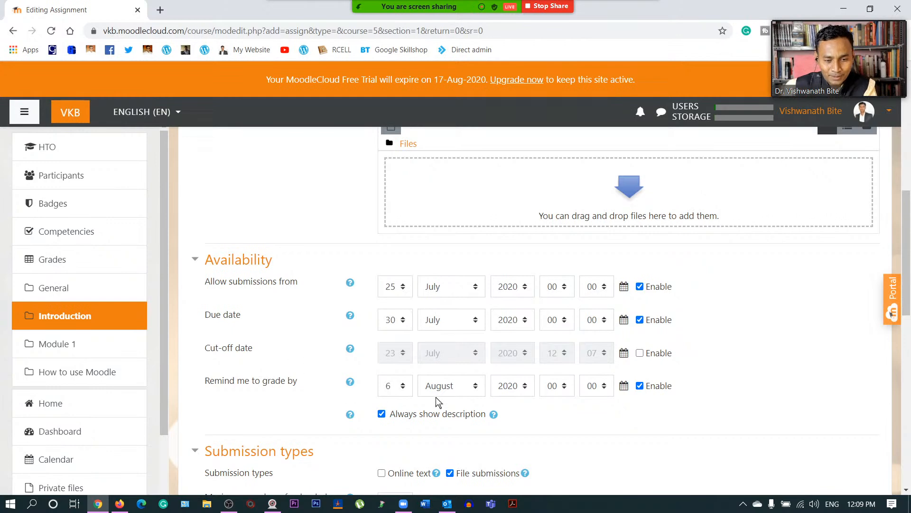
{"action": "scroll", "coordinate": [332, 408], "scroll_direction": "down", "scroll_amount": 1}
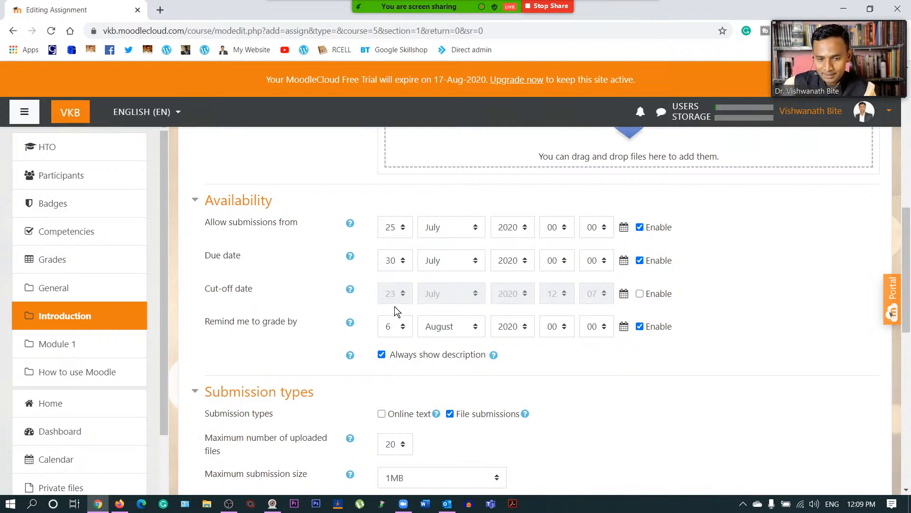
- Enable the cut-off date and set it to 5 August 2020
{"action": "left_click", "coordinate": [640, 294]}
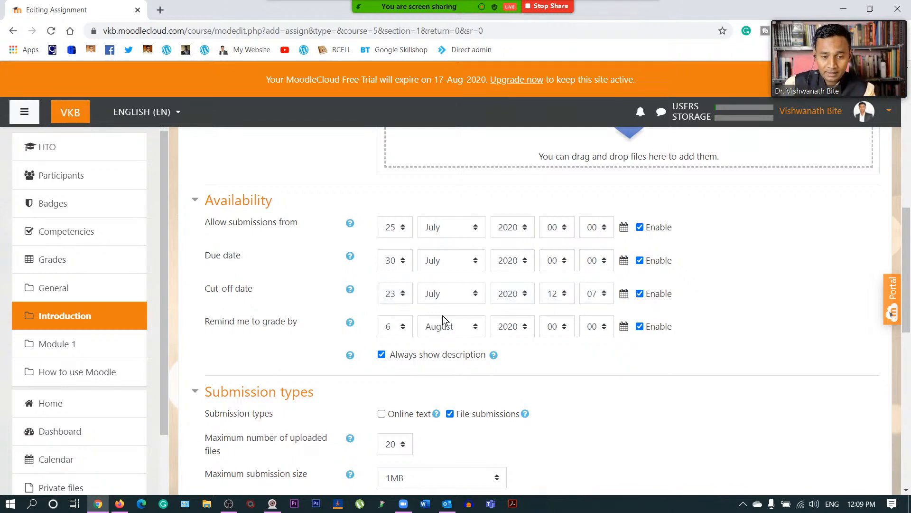
{"action": "left_click", "coordinate": [398, 295]}
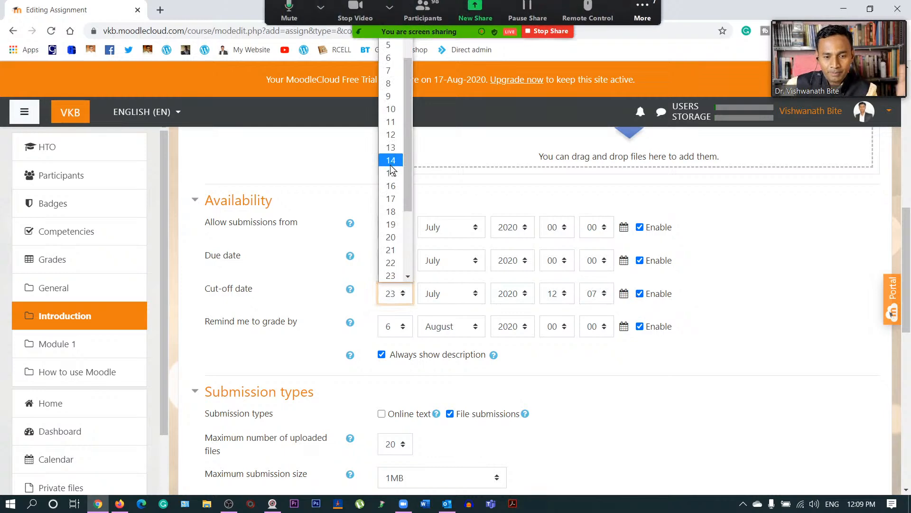
{"action": "scroll", "coordinate": [392, 178], "scroll_direction": "up", "scroll_amount": 1}
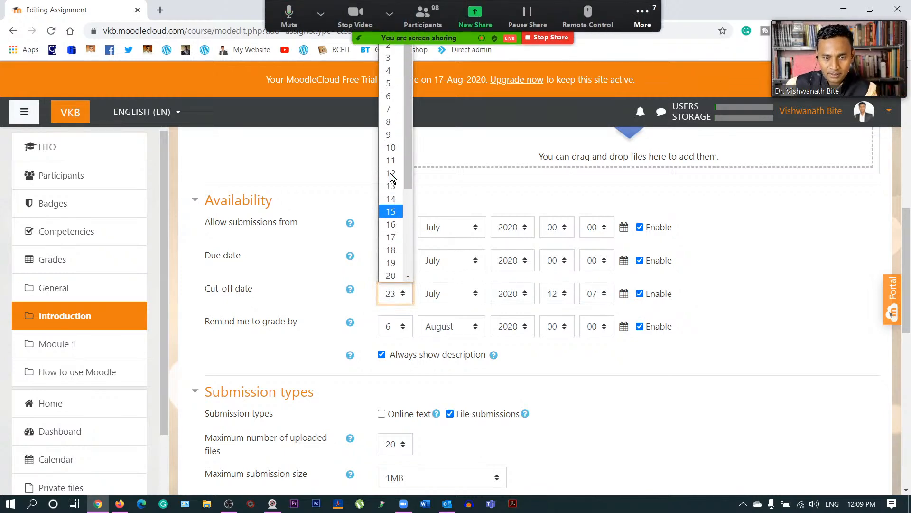
{"action": "left_click", "coordinate": [388, 84]}
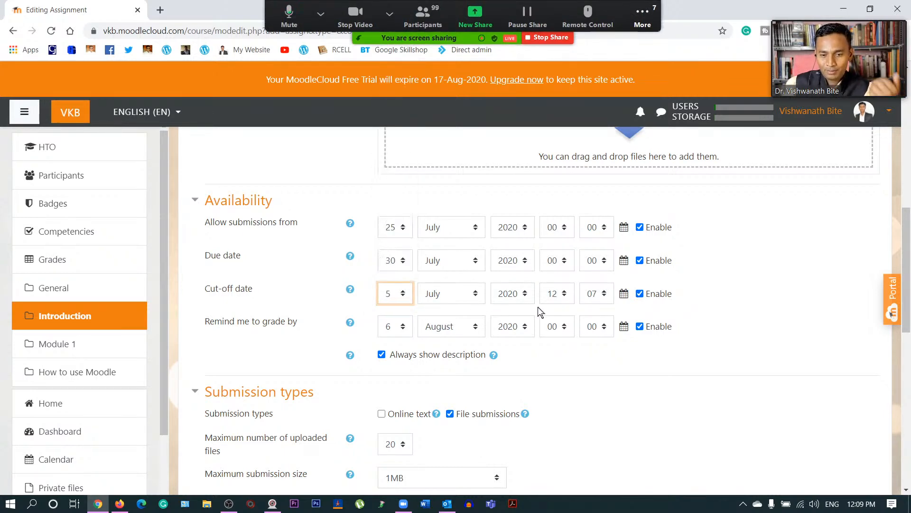
{"action": "left_click", "coordinate": [442, 295]}
{"action": "left_click", "coordinate": [440, 401]}
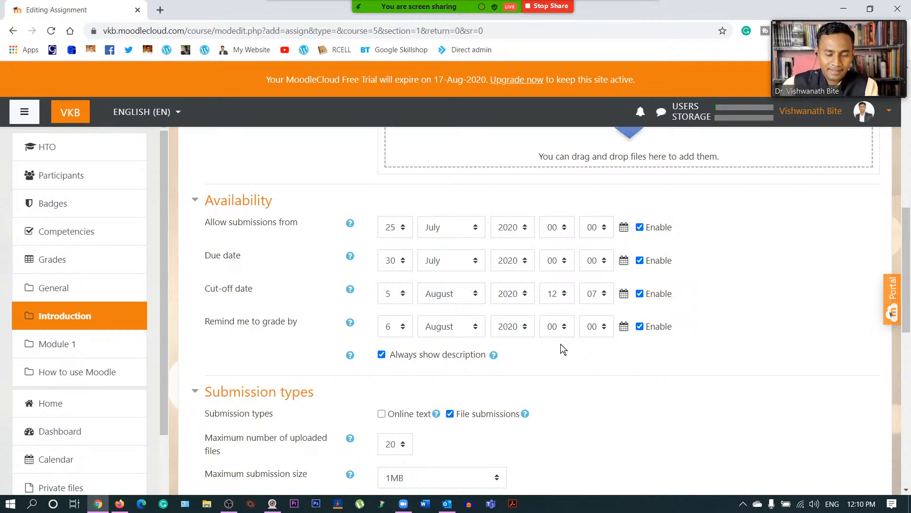
- Allow online text submissions with a word limit of 500
{"action": "scroll", "coordinate": [370, 370], "scroll_direction": "down", "scroll_amount": 1}
{"action": "scroll", "coordinate": [333, 358], "scroll_direction": "down", "scroll_amount": 2}
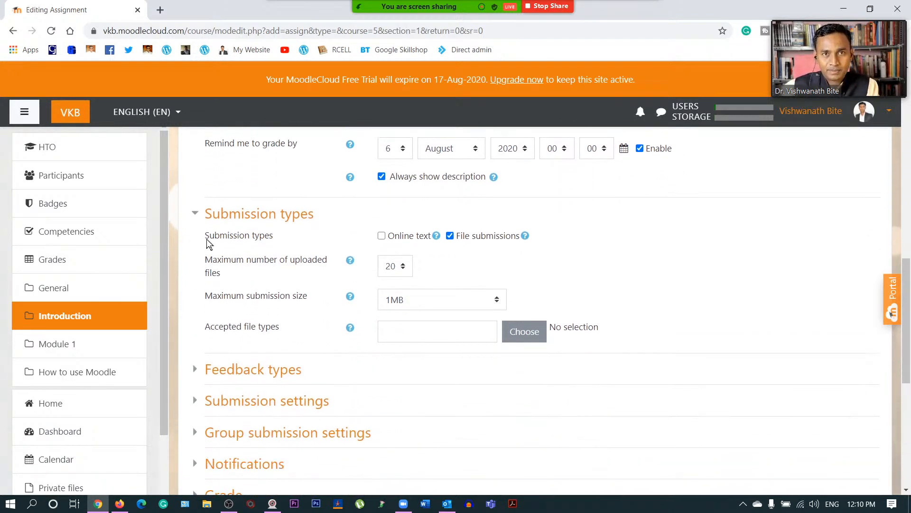
{"action": "left_click", "coordinate": [383, 237]}
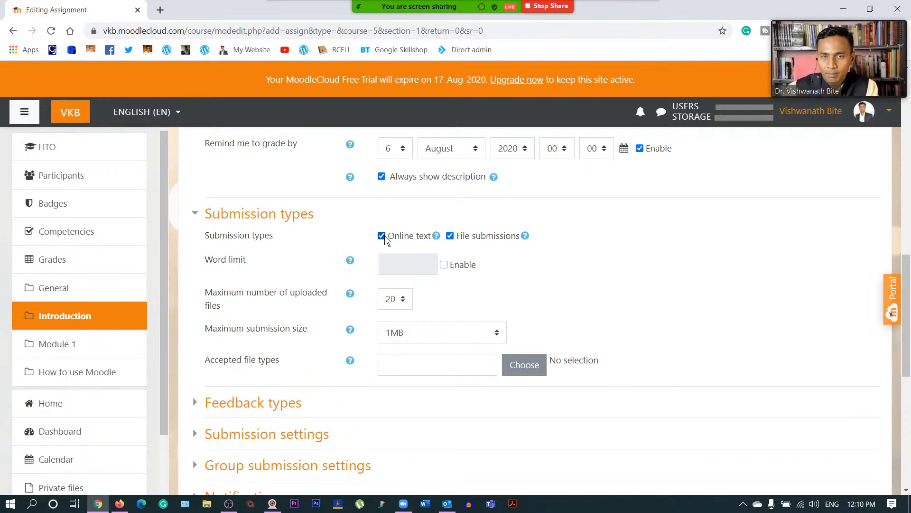
{"action": "left_click", "coordinate": [444, 264]}
{"action": "left_click", "coordinate": [386, 264]}
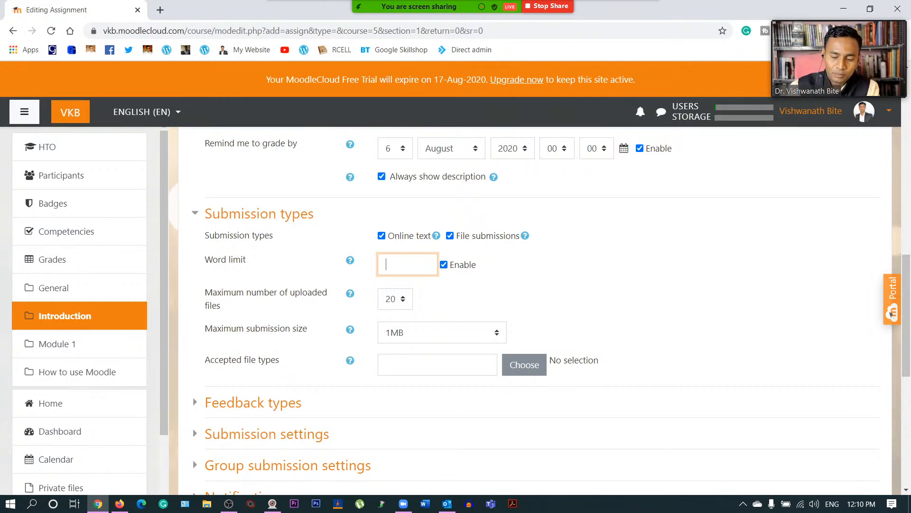
{"action": "type", "text": "300"}
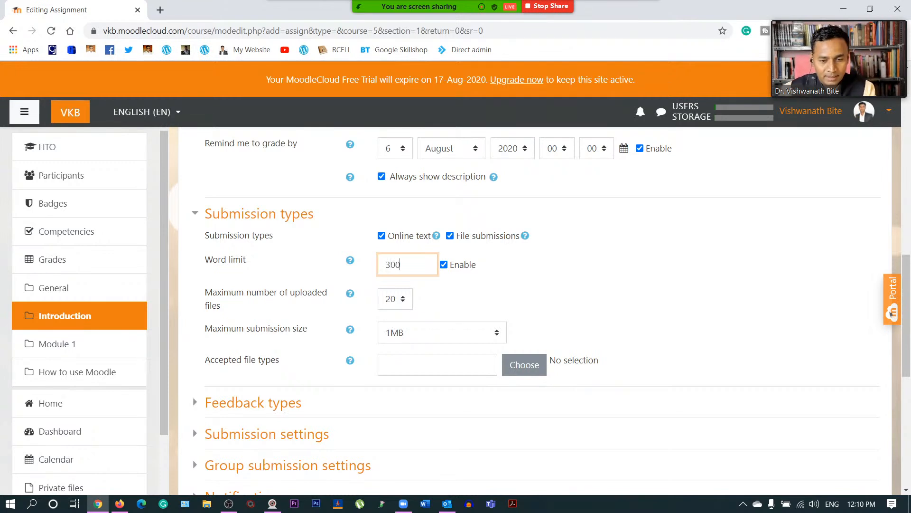
{"action": "key", "text": "BackSpace"}
{"action": "key", "text": "BackSpace"}
{"action": "key", "text": "BackSpace"}
{"action": "type", "text": "500"}
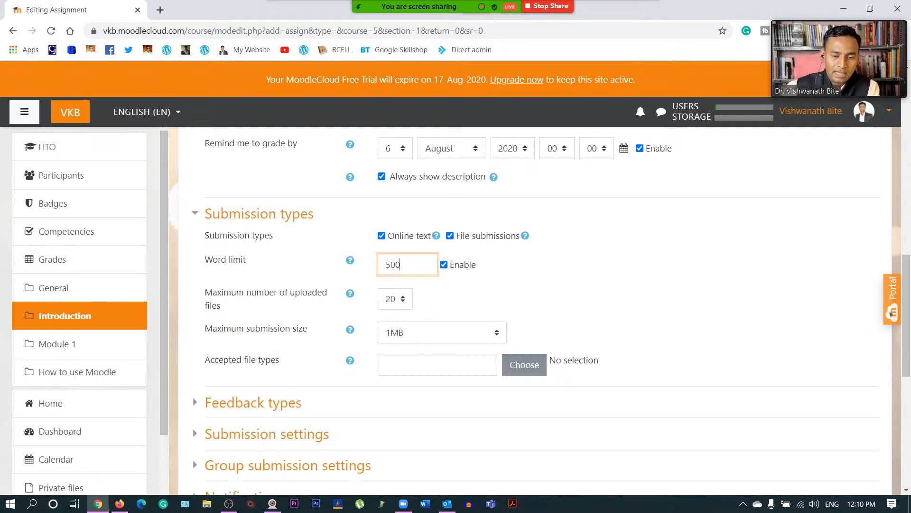
{"action": "left_click", "coordinate": [517, 279]}
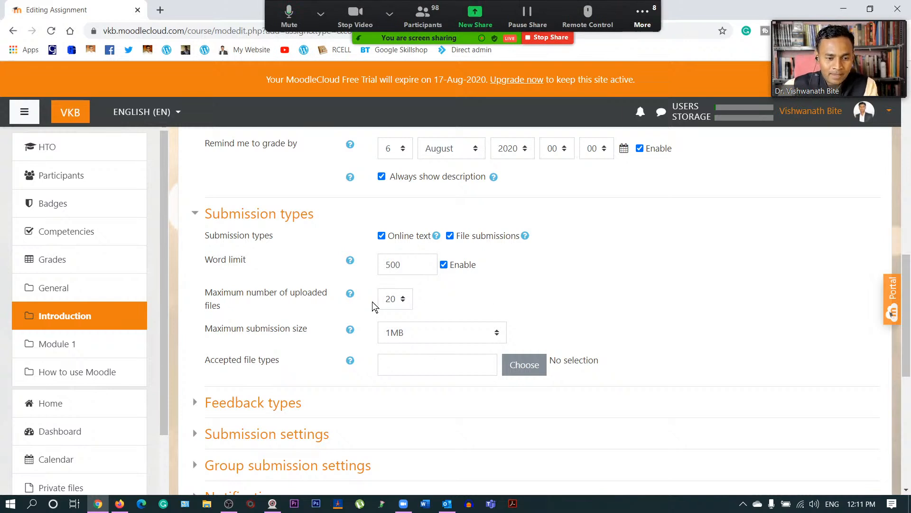
- Limit file submissions to 1 uploaded file with a 1MB maximum size
{"action": "left_click", "coordinate": [400, 301]}
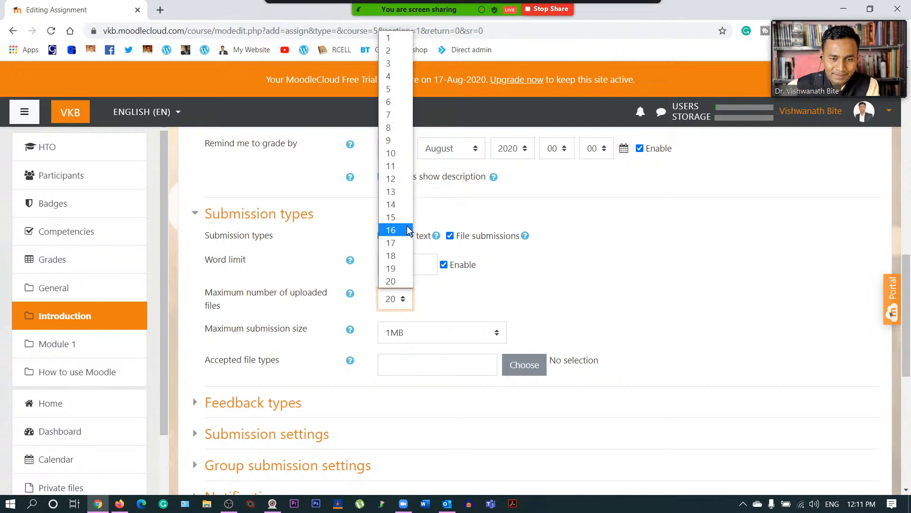
{"action": "left_click", "coordinate": [392, 38]}
{"action": "left_click", "coordinate": [483, 289]}
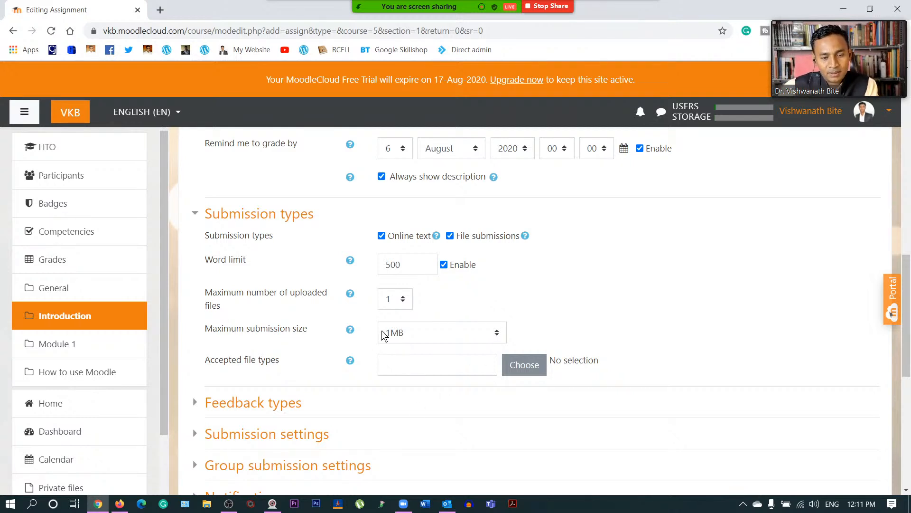
{"action": "left_click", "coordinate": [422, 336]}
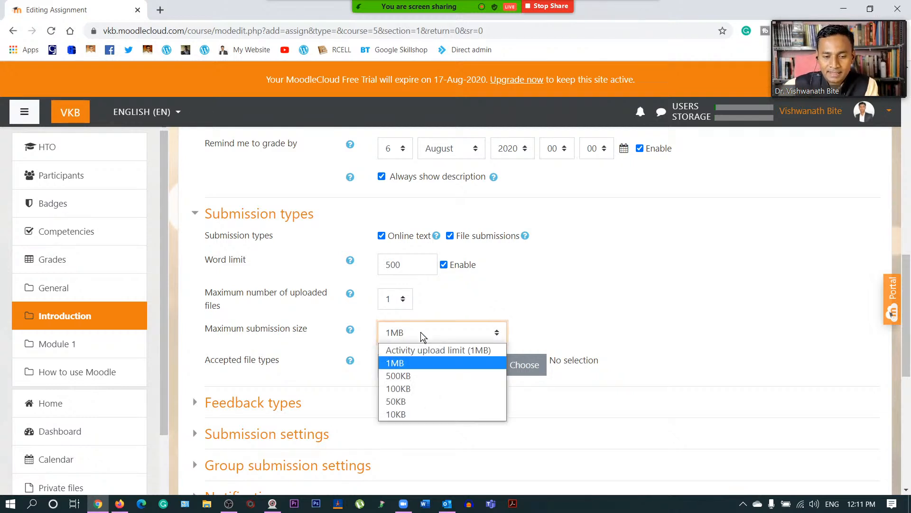
{"action": "left_click", "coordinate": [419, 363]}
{"action": "left_click", "coordinate": [546, 291]}
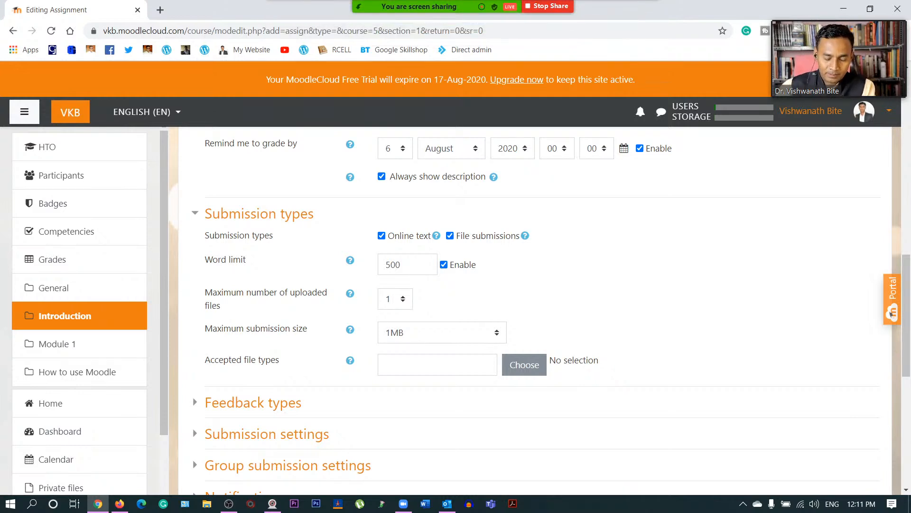
- Set accepted file types to Document files and save the assignment
{"action": "left_click", "coordinate": [531, 369]}
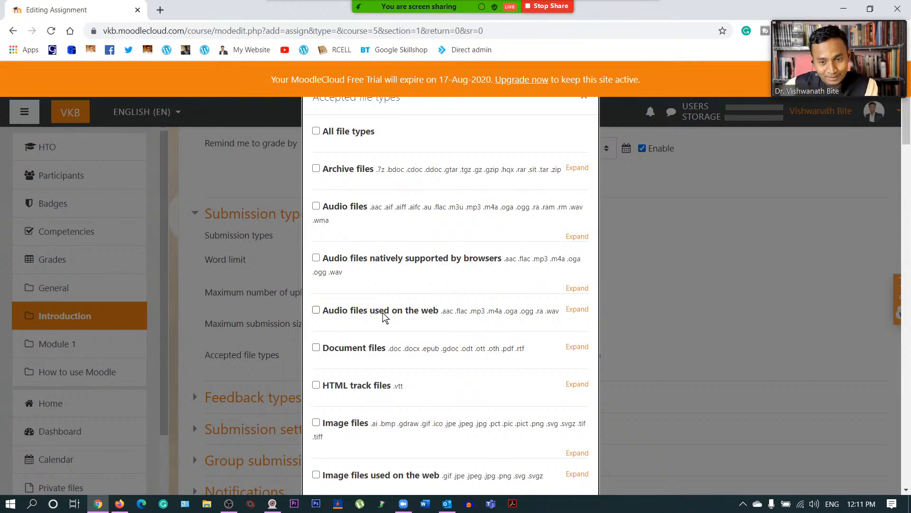
{"action": "left_click", "coordinate": [583, 97]}
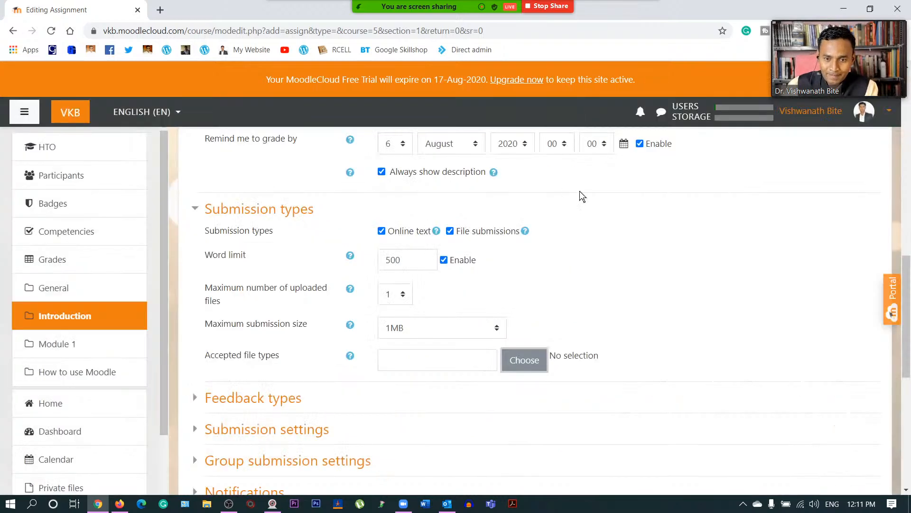
{"action": "left_click", "coordinate": [522, 360]}
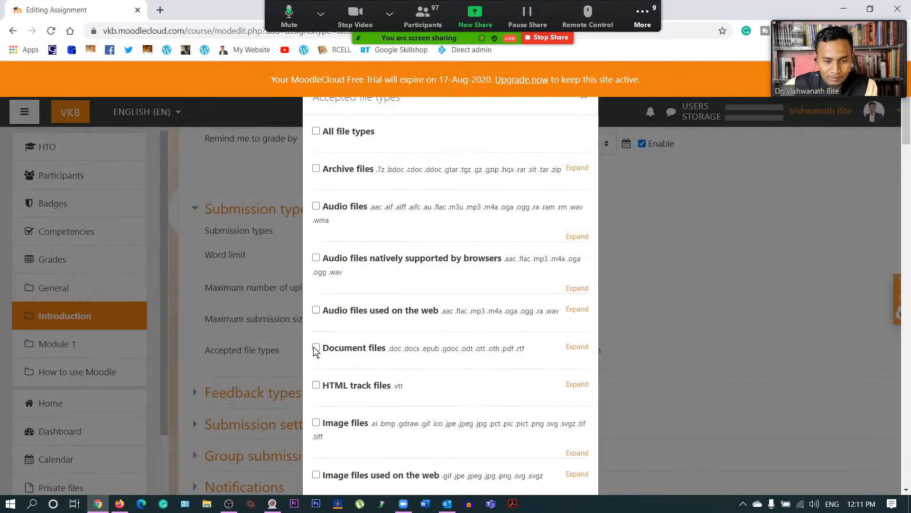
{"action": "scroll", "coordinate": [488, 361], "scroll_direction": "down", "scroll_amount": 3}
{"action": "scroll", "coordinate": [487, 361], "scroll_direction": "down", "scroll_amount": 20}
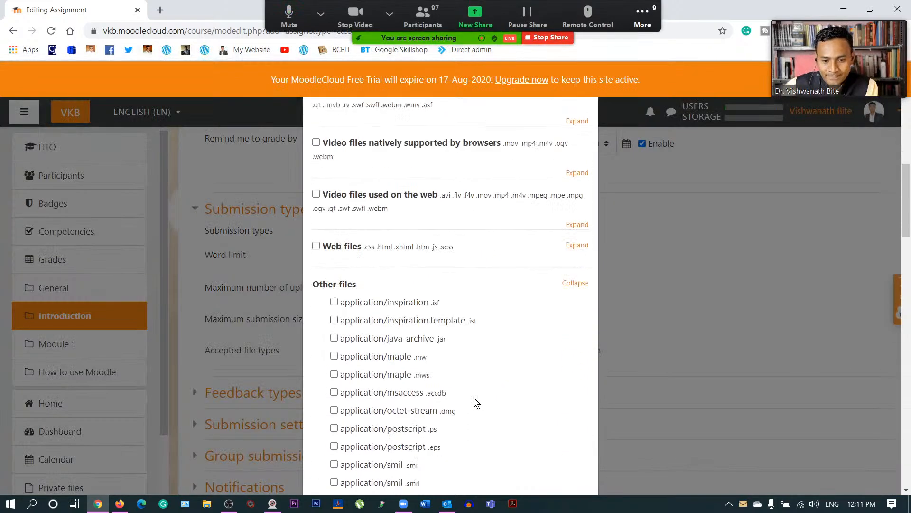
{"action": "scroll", "coordinate": [477, 398], "scroll_direction": "down", "scroll_amount": 10}
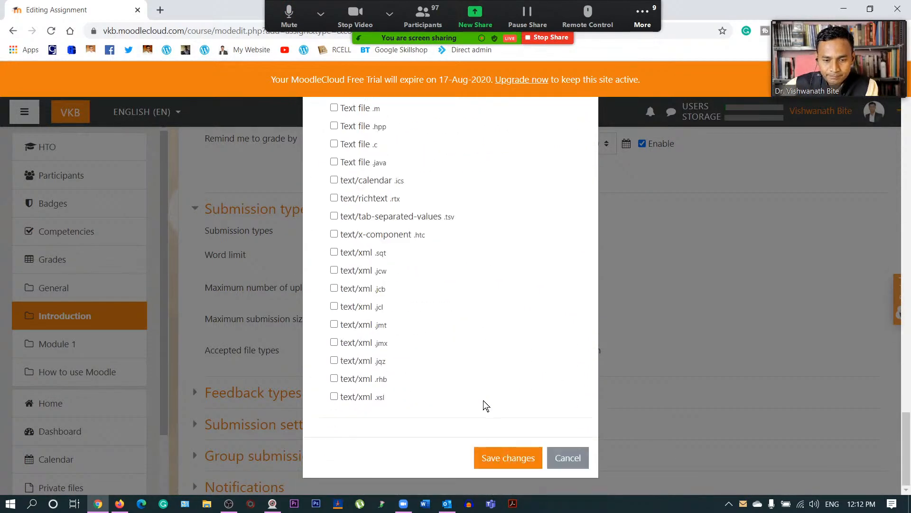
{"action": "left_click", "coordinate": [506, 457]}
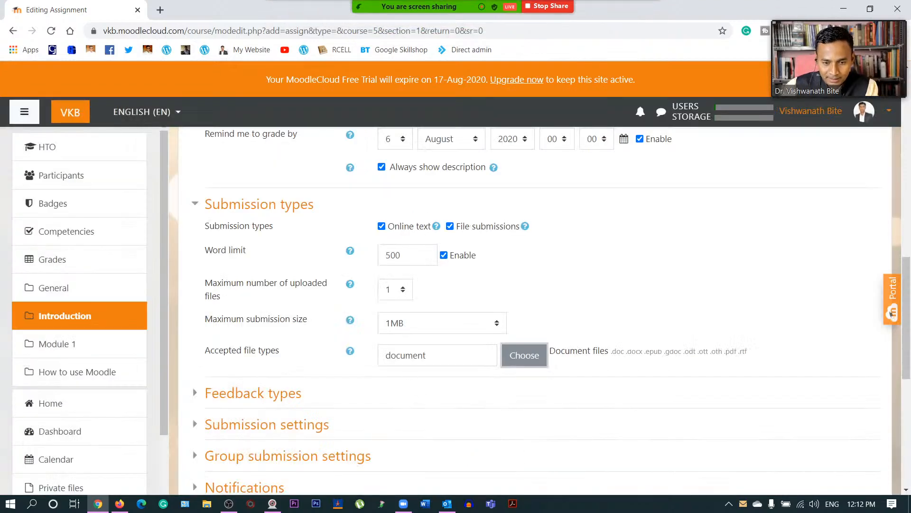
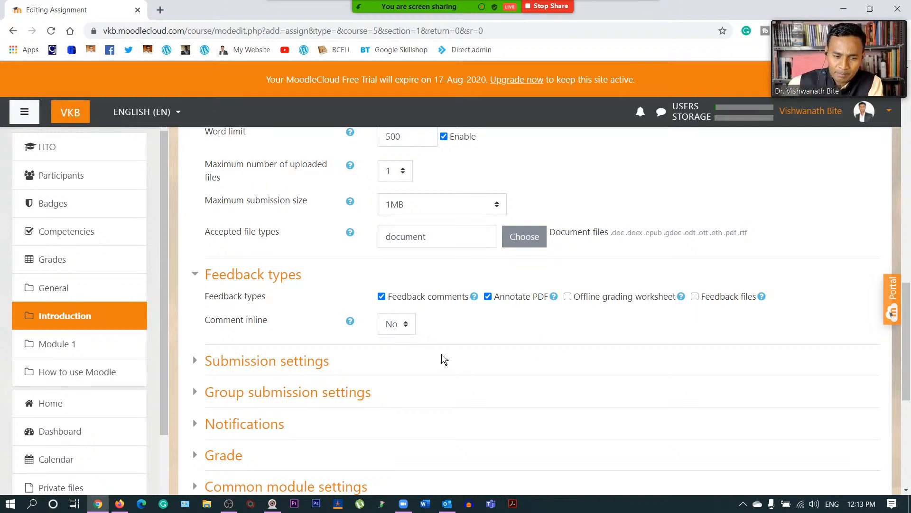
- Set Comment inline to Yes and collapse the Feedback types section
{"action": "left_click", "coordinate": [392, 326]}
{"action": "left_click", "coordinate": [398, 354]}
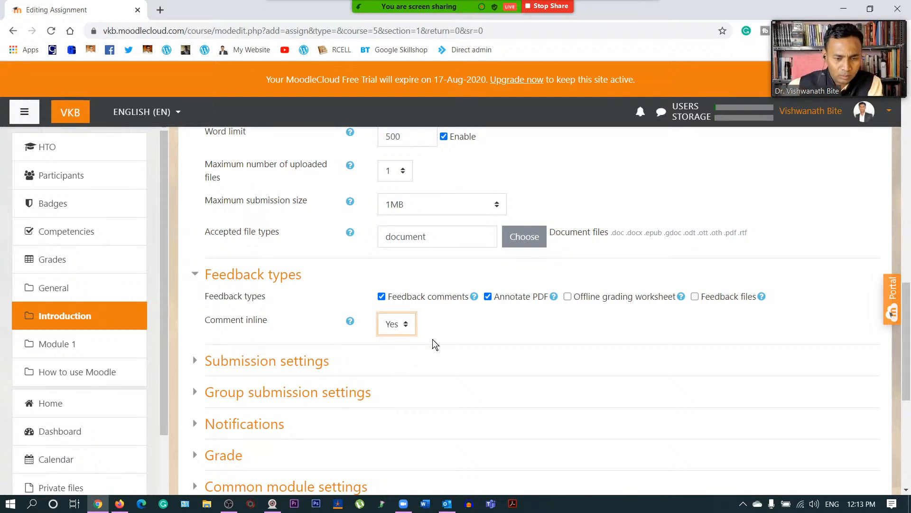
{"action": "left_click", "coordinate": [194, 274]}
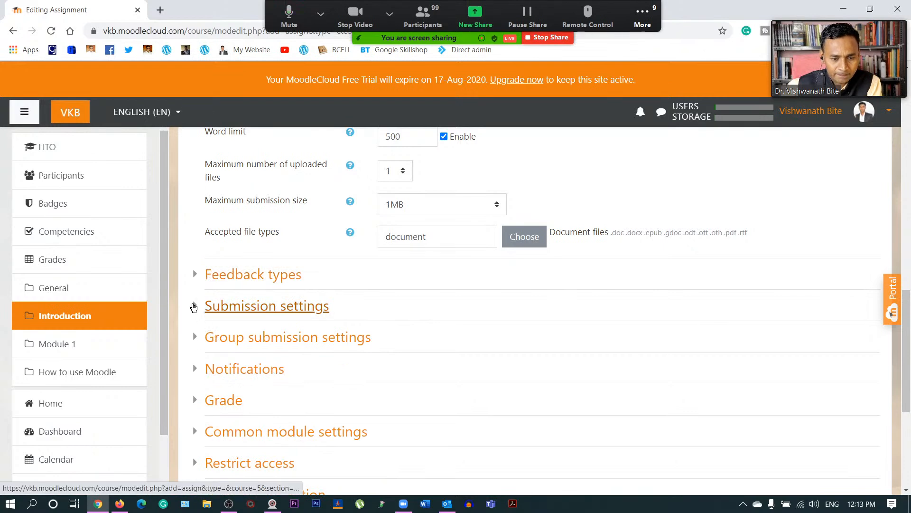
- Require students to click the submit button and accept the submission statement
{"action": "left_click", "coordinate": [194, 308]}
{"action": "scroll", "coordinate": [355, 343], "scroll_direction": "down", "scroll_amount": 2}
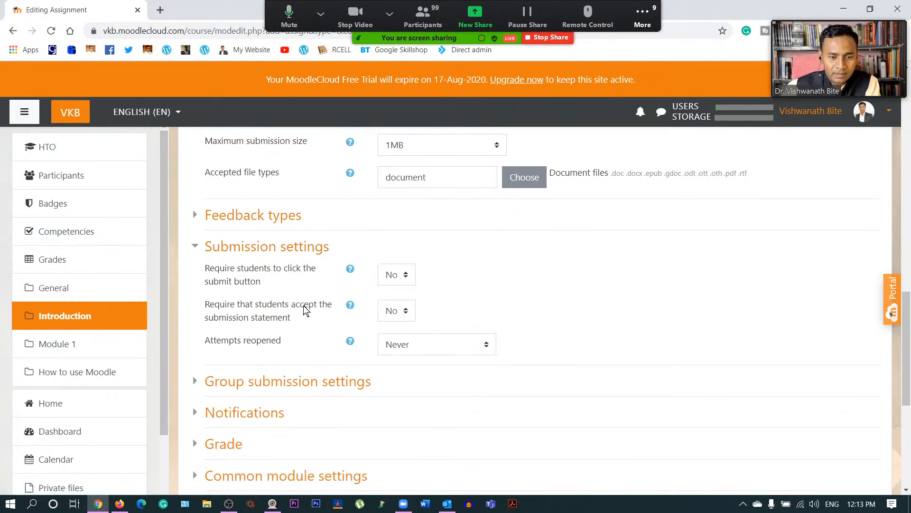
{"action": "left_click", "coordinate": [407, 271]}
{"action": "left_click", "coordinate": [400, 304]}
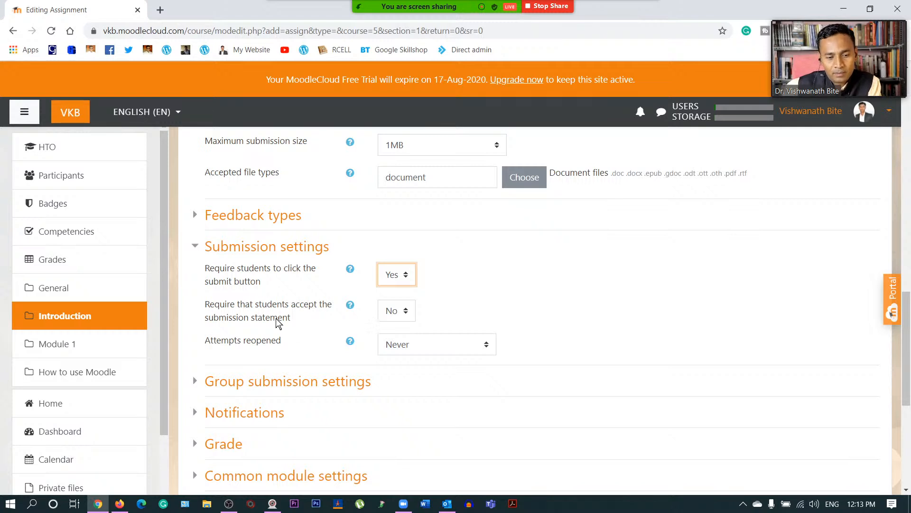
{"action": "left_click", "coordinate": [390, 313]}
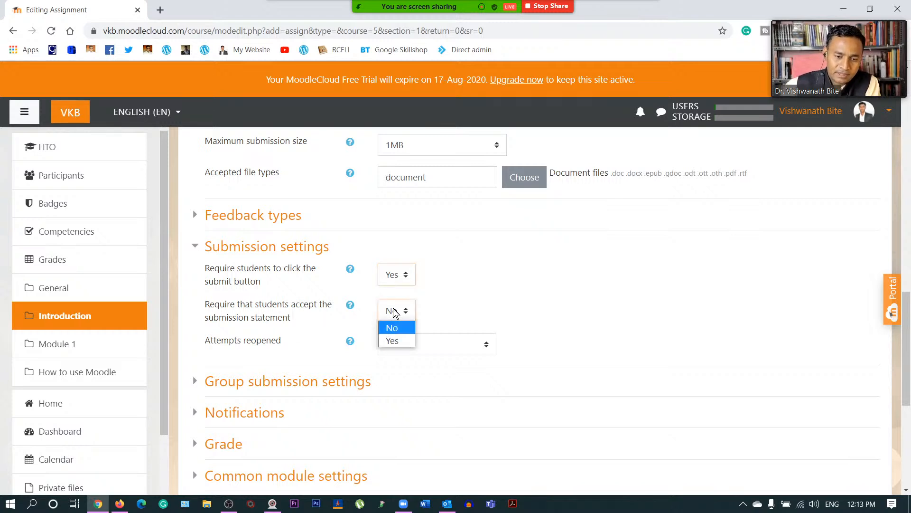
{"action": "left_click", "coordinate": [401, 340]}
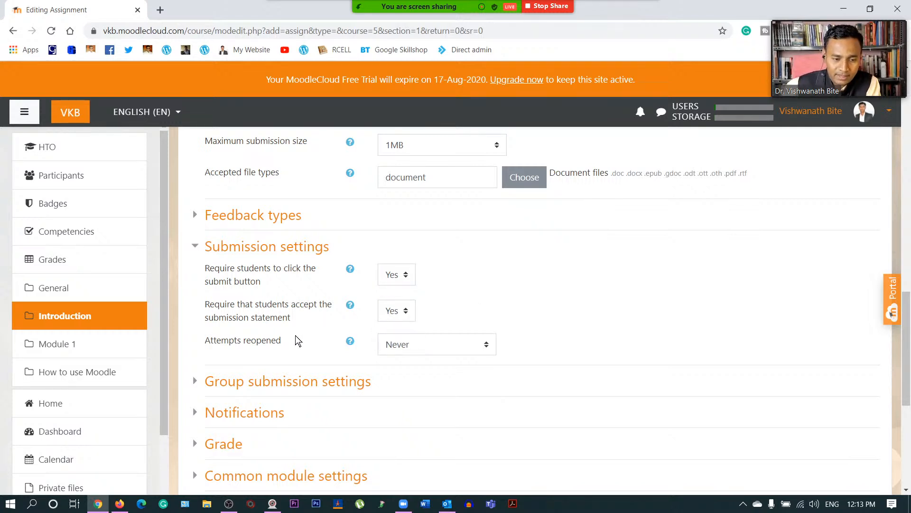
- Reopen attempts automatically until pass, with a maximum of 3 attempts
{"action": "left_click", "coordinate": [413, 345]}
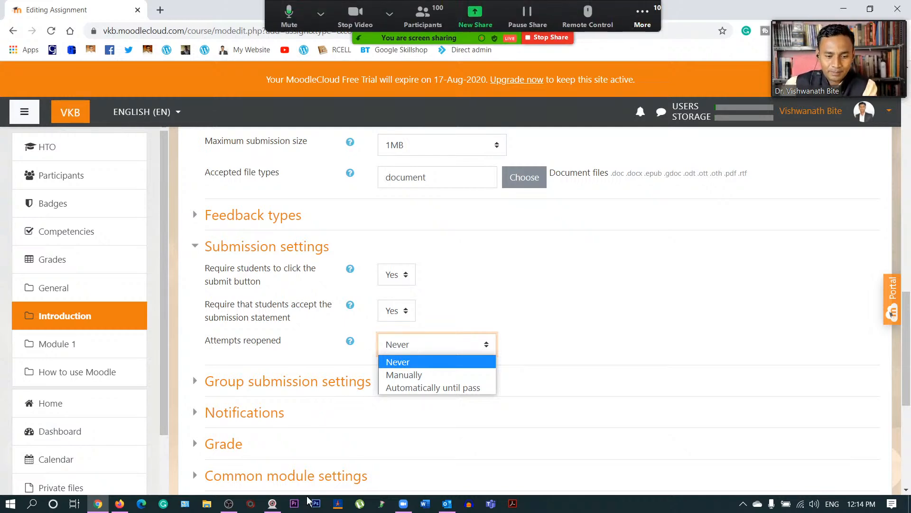
{"action": "left_click", "coordinate": [272, 503]}
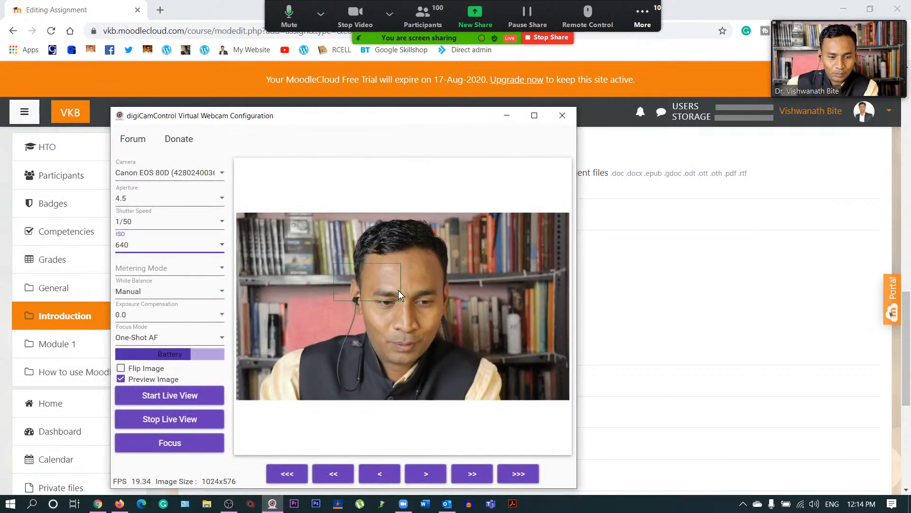
{"action": "left_click", "coordinate": [208, 443]}
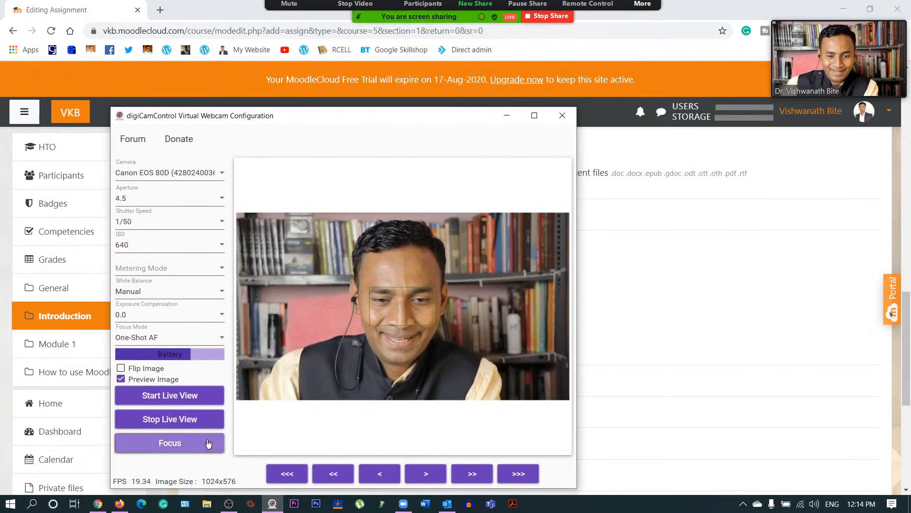
{"action": "left_click", "coordinate": [508, 119]}
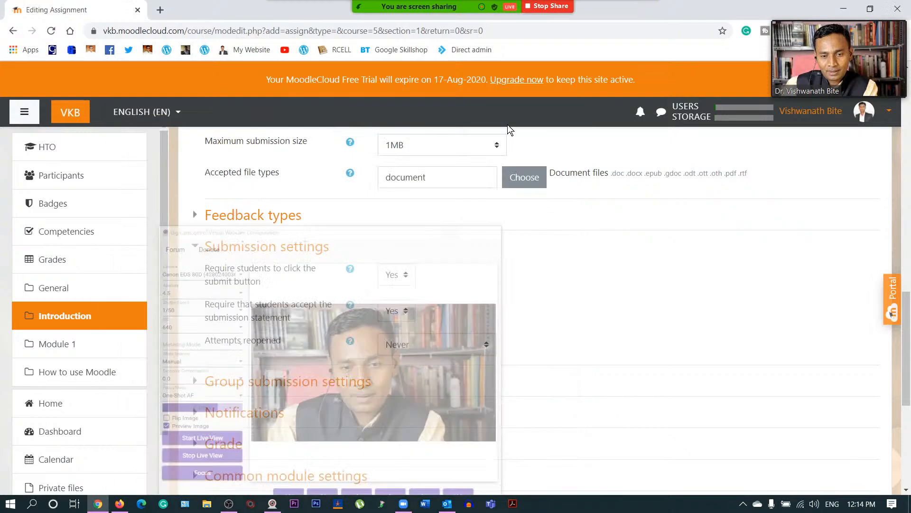
{"action": "left_click", "coordinate": [437, 339]}
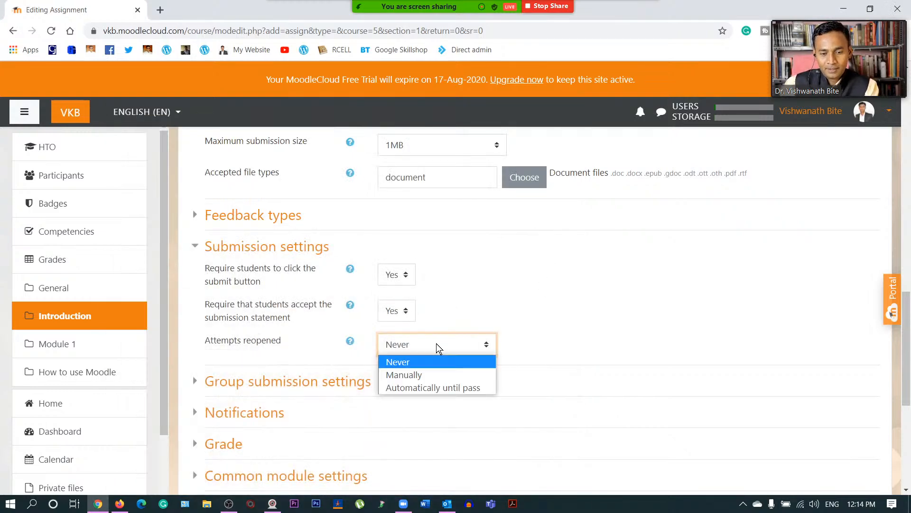
{"action": "left_click", "coordinate": [447, 388]}
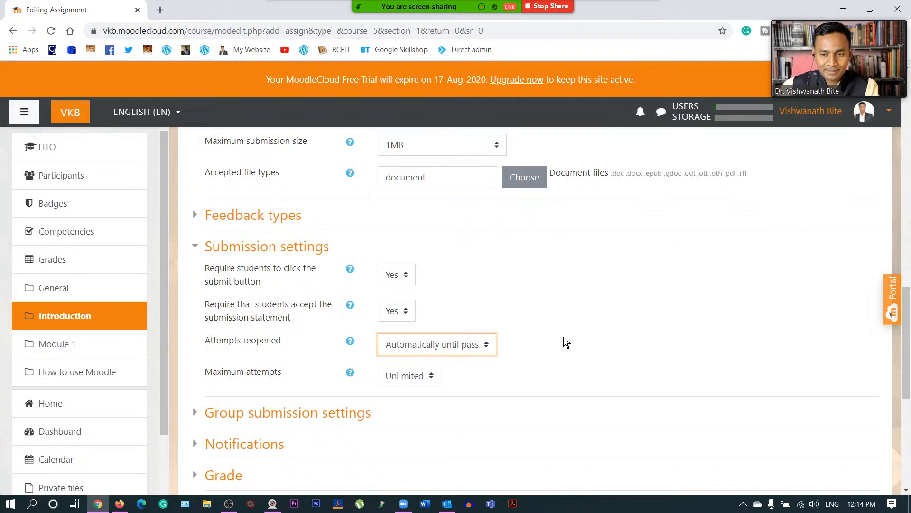
{"action": "left_click", "coordinate": [417, 374]}
{"action": "scroll", "coordinate": [406, 181], "scroll_direction": "down", "scroll_amount": 1}
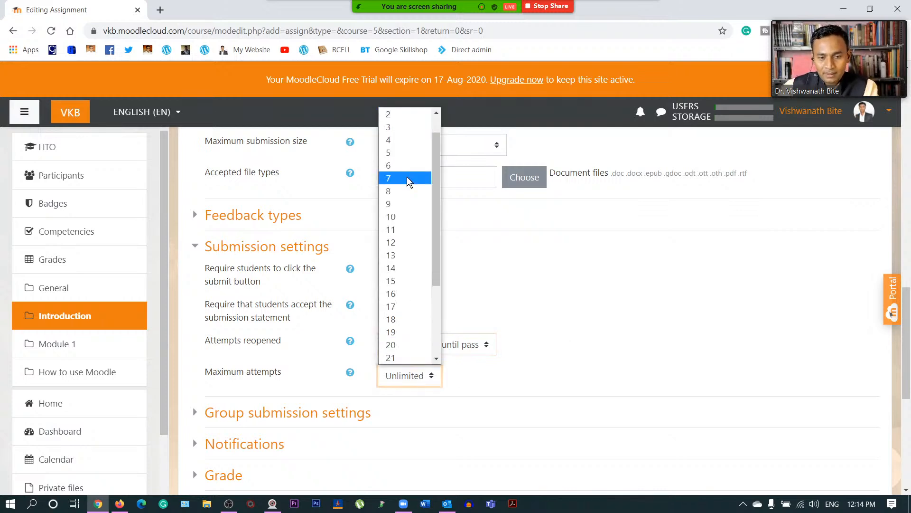
{"action": "left_click", "coordinate": [402, 127]}
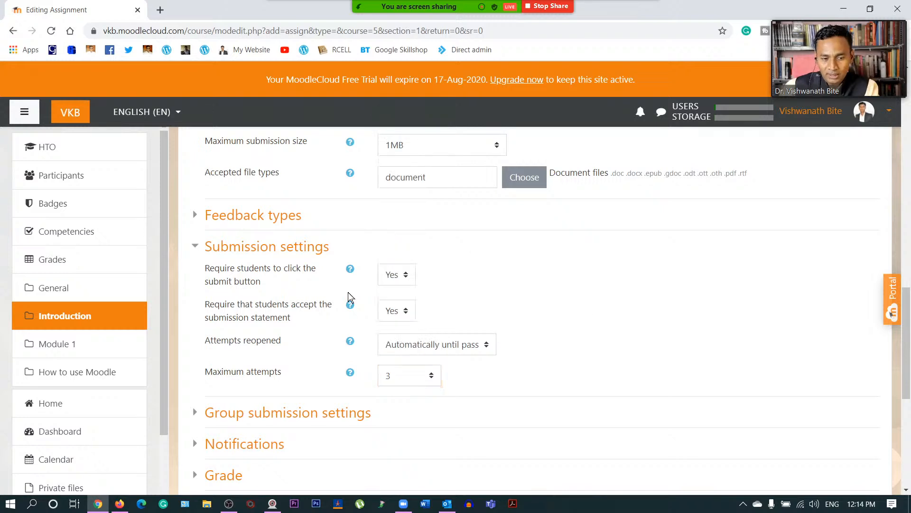
{"action": "left_click", "coordinate": [202, 246]}
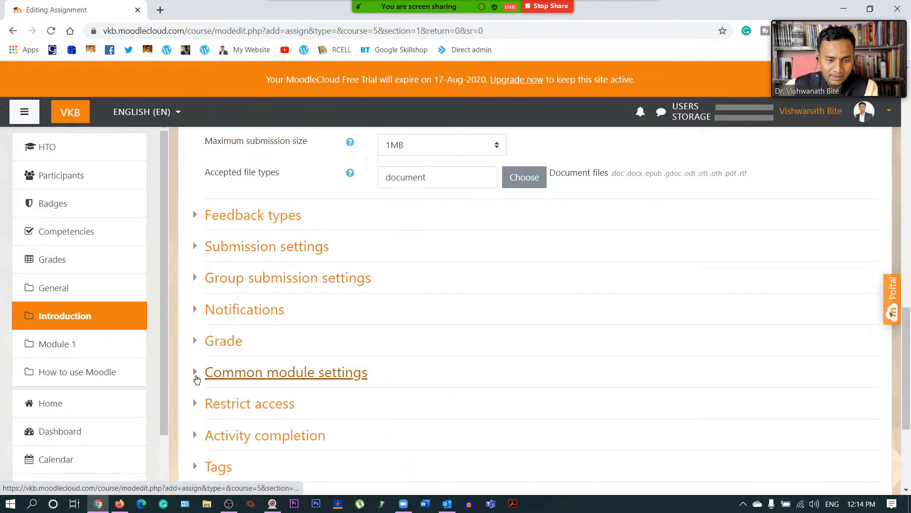
- Set Notify graders about submissions to Yes
{"action": "left_click", "coordinate": [200, 276]}
{"action": "left_click", "coordinate": [199, 274]}
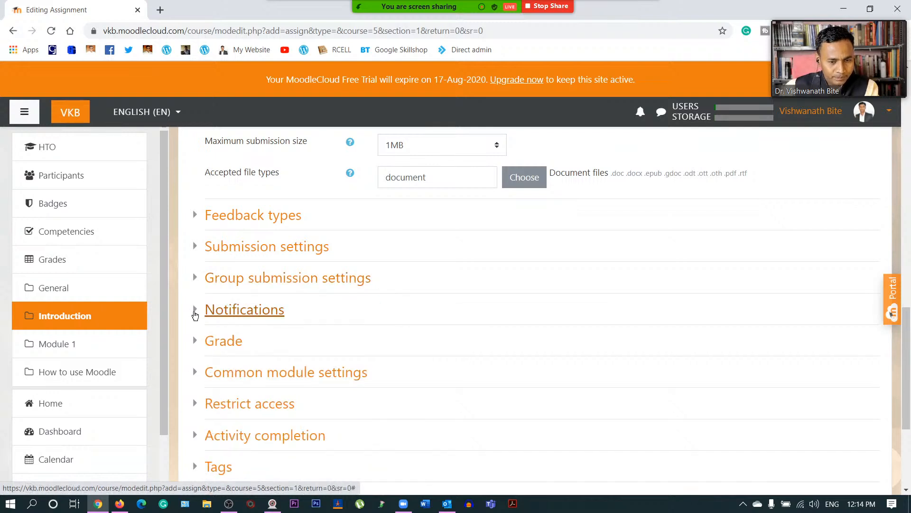
{"action": "left_click", "coordinate": [195, 313]}
{"action": "scroll", "coordinate": [346, 314], "scroll_direction": "down", "scroll_amount": 1}
{"action": "left_click", "coordinate": [408, 275]}
{"action": "left_click", "coordinate": [400, 305]}
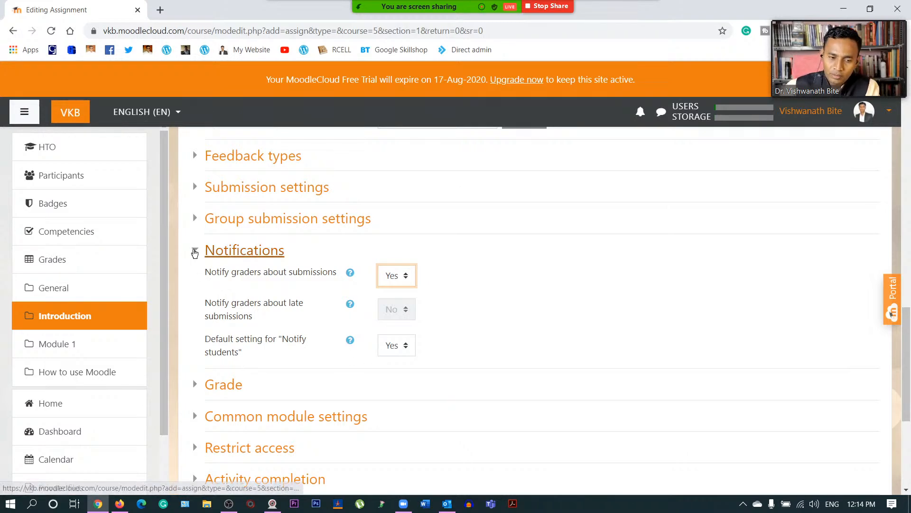
{"action": "left_click", "coordinate": [194, 252]}
- Change the assignment's maximum grade from 100 to 10
{"action": "left_click", "coordinate": [196, 281]}
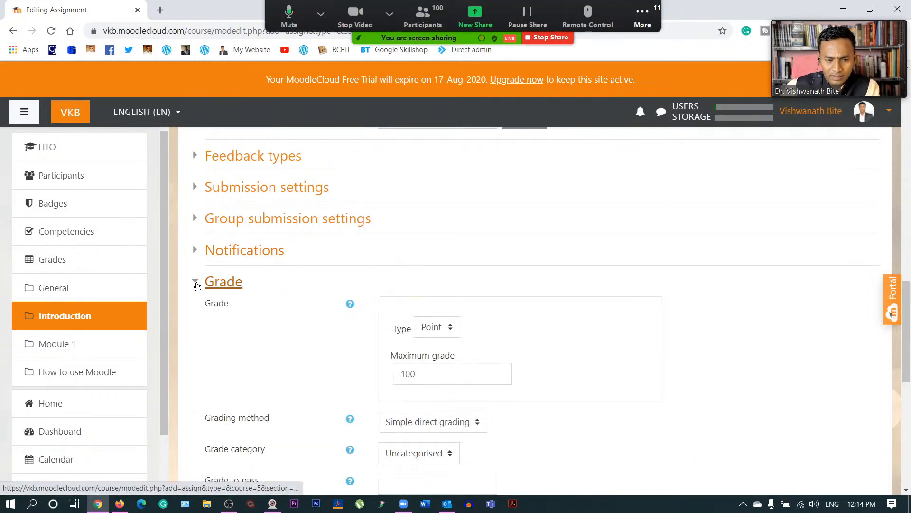
{"action": "scroll", "coordinate": [263, 317], "scroll_direction": "down", "scroll_amount": 2}
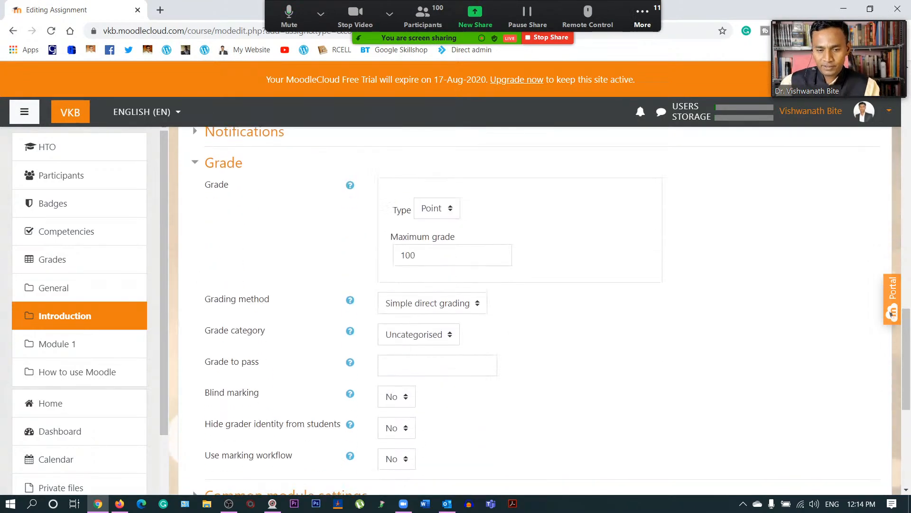
{"action": "left_click", "coordinate": [635, 26]}
{"action": "left_click", "coordinate": [654, 43]}
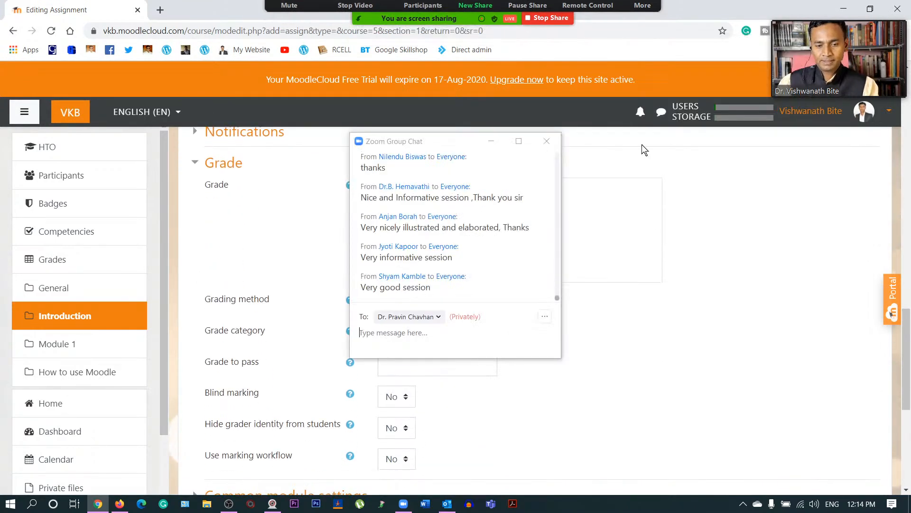
{"action": "left_click", "coordinate": [547, 141]}
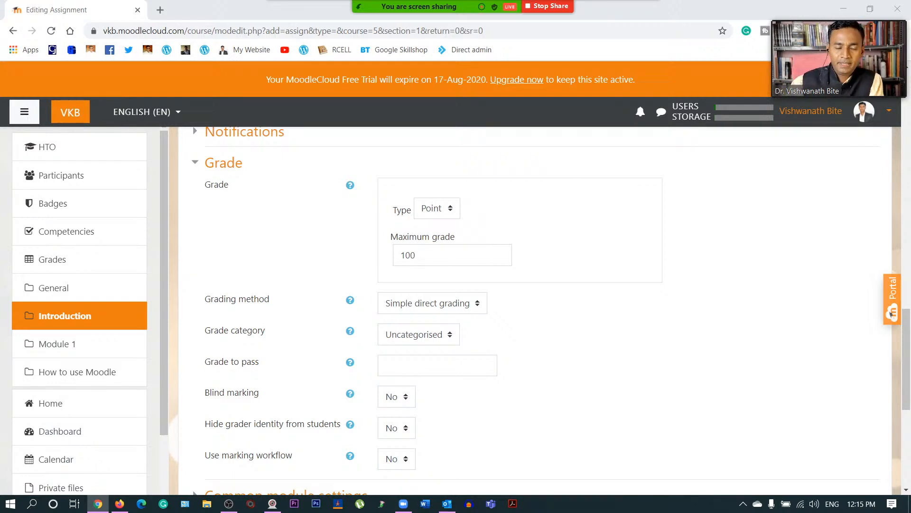
{"action": "left_click_drag", "start_coordinate": [420, 256], "coordinate": [368, 276]}
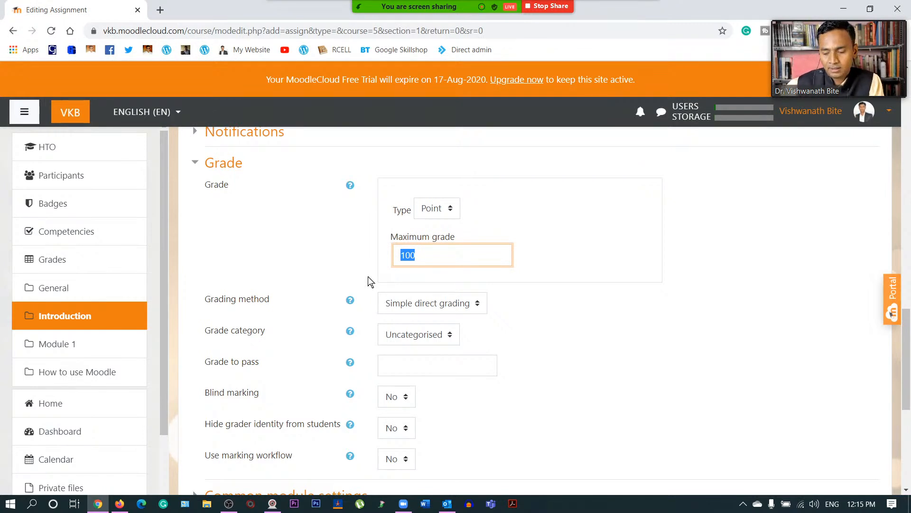
{"action": "type", "text": "1"}
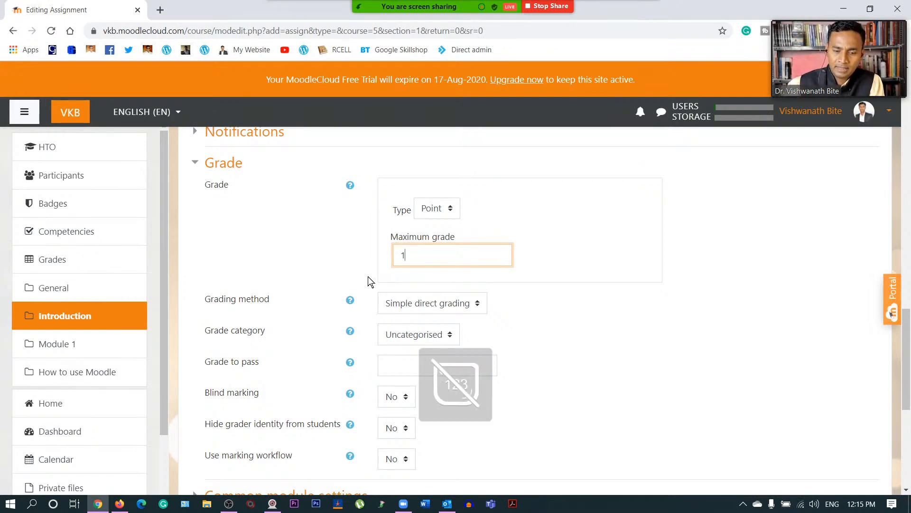
{"action": "type", "text": "0"}
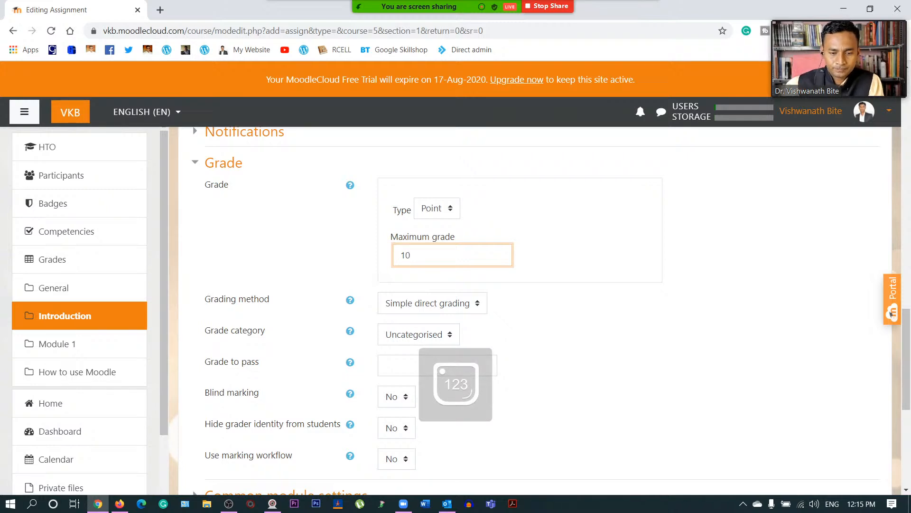
{"action": "left_click", "coordinate": [587, 292]}
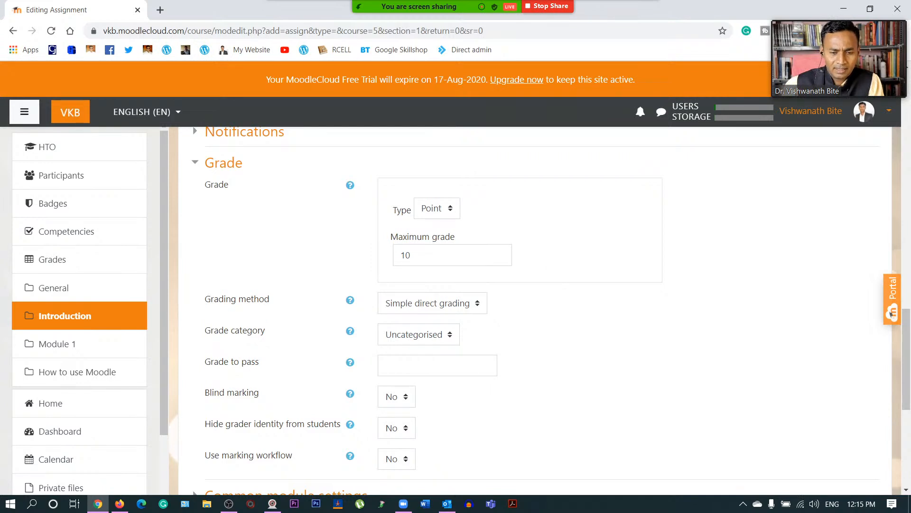
{"action": "scroll", "coordinate": [437, 278], "scroll_direction": "down", "scroll_amount": 2}
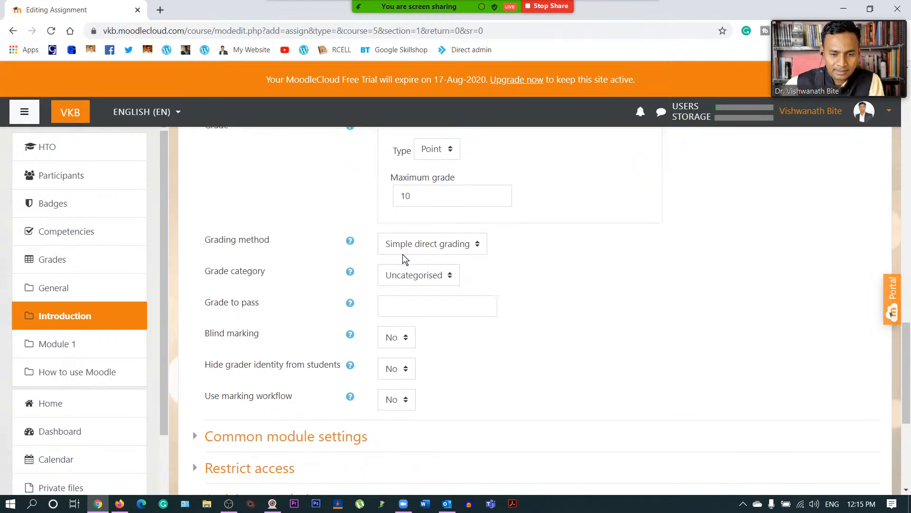
- Keep Simple direct grading, set Grade to pass to 4 and leave Blind marking at No
{"action": "left_click", "coordinate": [454, 247]}
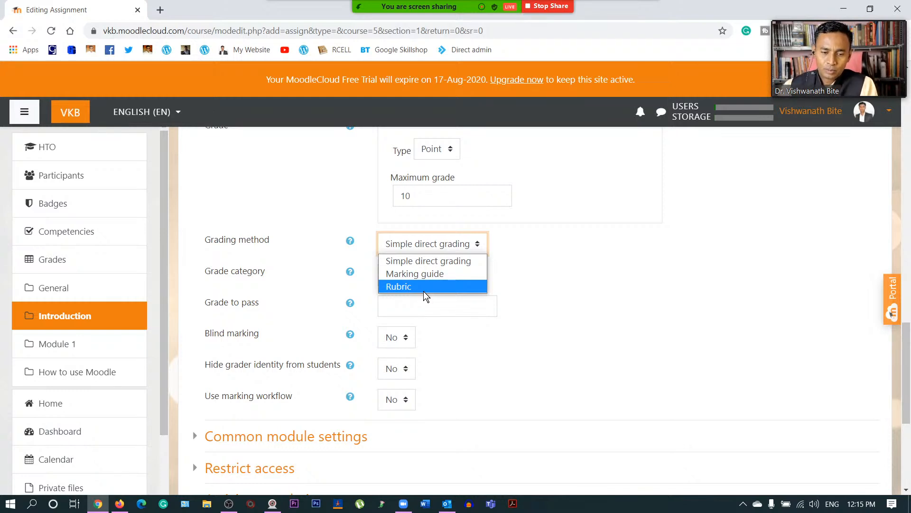
{"action": "left_click", "coordinate": [437, 262]}
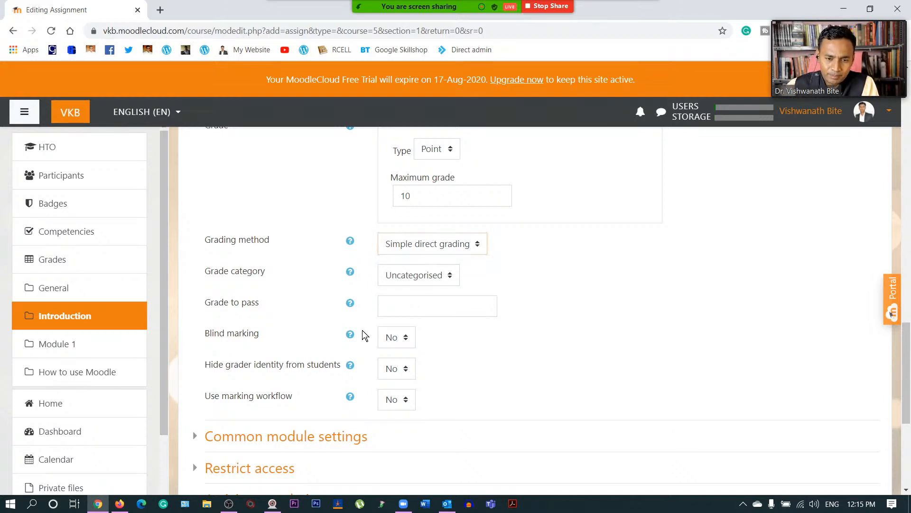
{"action": "left_click", "coordinate": [387, 306]}
{"action": "type", "text": "4"}
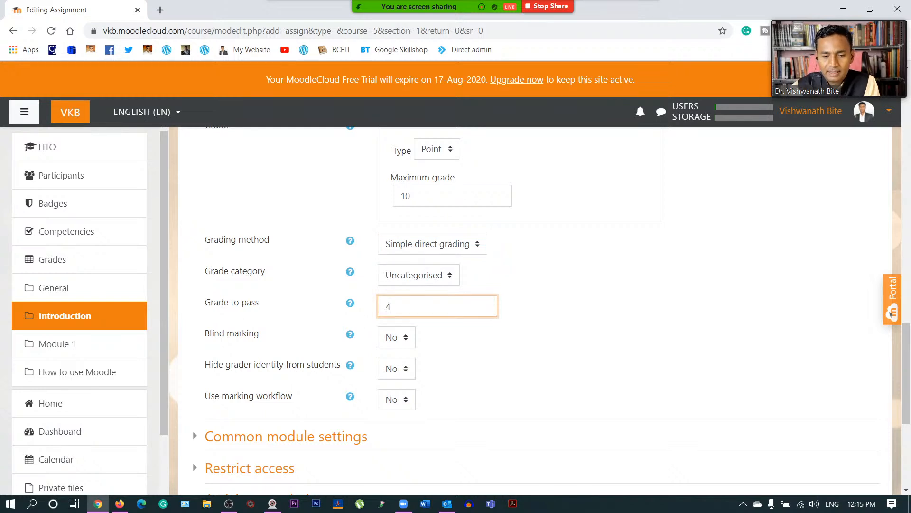
{"action": "left_click", "coordinate": [493, 361]}
{"action": "left_click", "coordinate": [396, 338]}
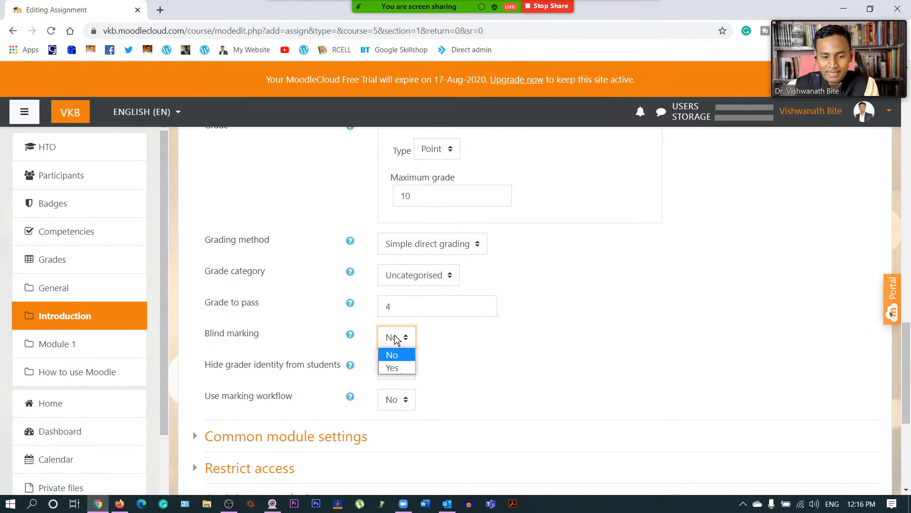
{"action": "left_click", "coordinate": [402, 357]}
{"action": "left_click", "coordinate": [519, 333]}
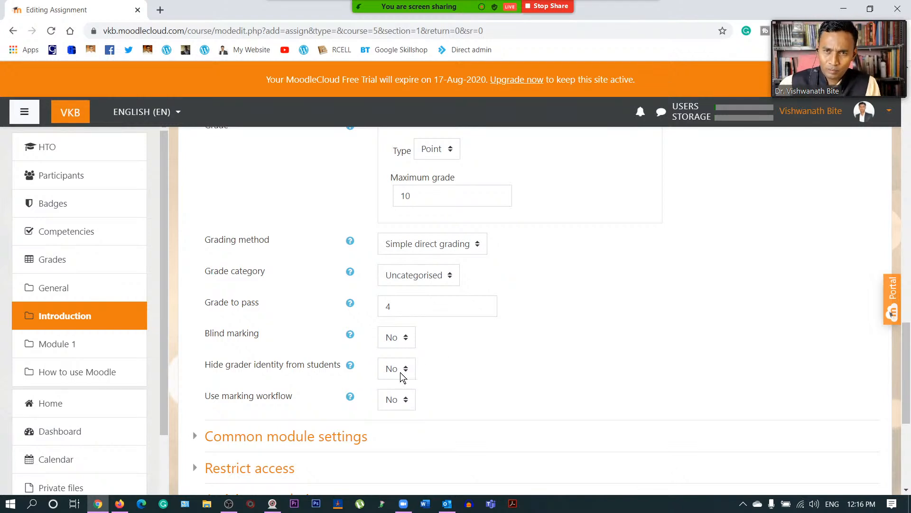
{"action": "scroll", "coordinate": [425, 376], "scroll_direction": "down", "scroll_amount": 1}
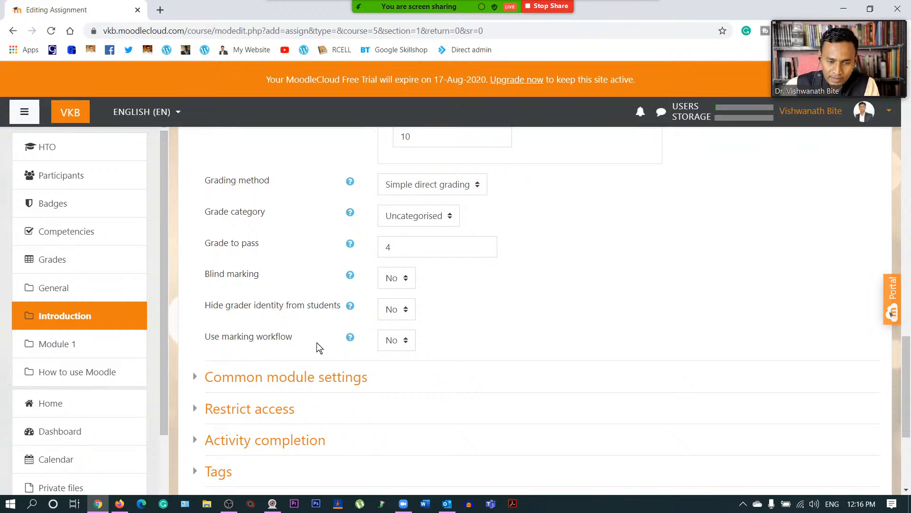
{"action": "scroll", "coordinate": [213, 284], "scroll_direction": "up", "scroll_amount": 3}
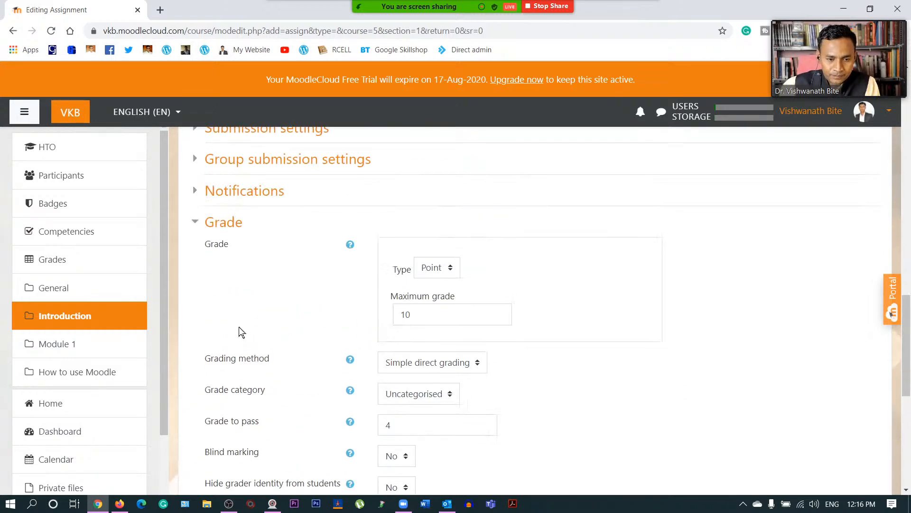
- Set completion tracking to 'Show activity as complete when conditions are met' and require a grade
{"action": "left_click", "coordinate": [197, 229]}
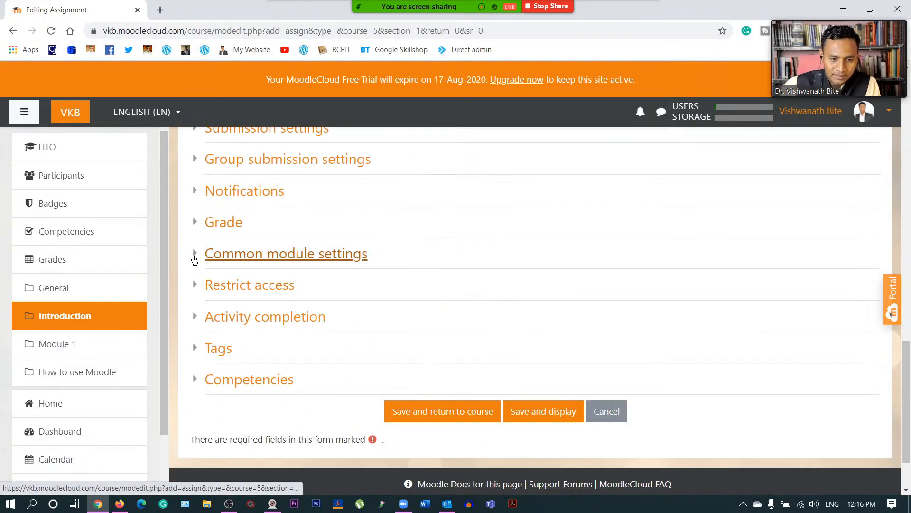
{"action": "left_click", "coordinate": [194, 257]}
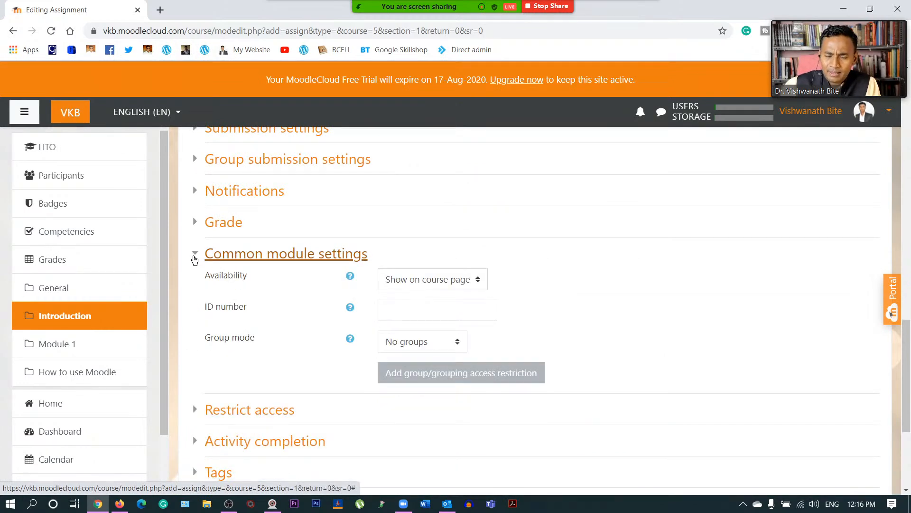
{"action": "left_click", "coordinate": [194, 258]}
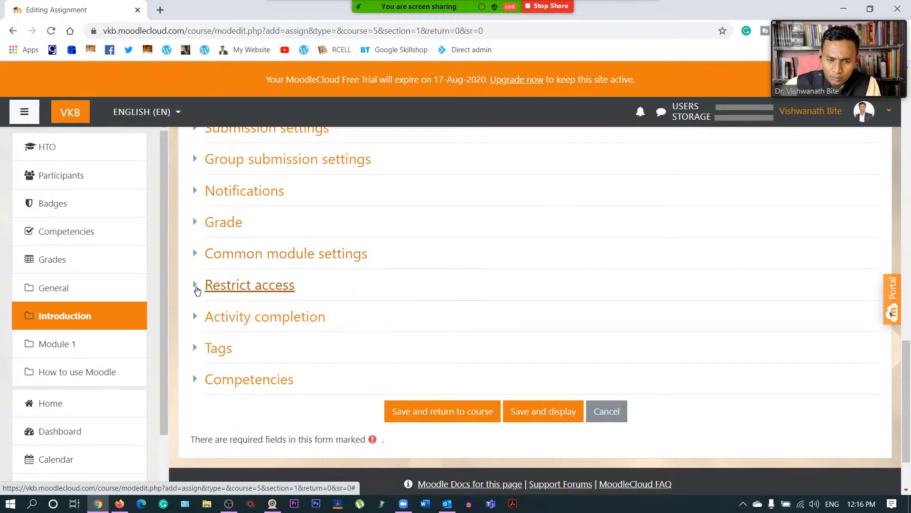
{"action": "left_click", "coordinate": [197, 290]}
{"action": "left_click", "coordinate": [197, 290]}
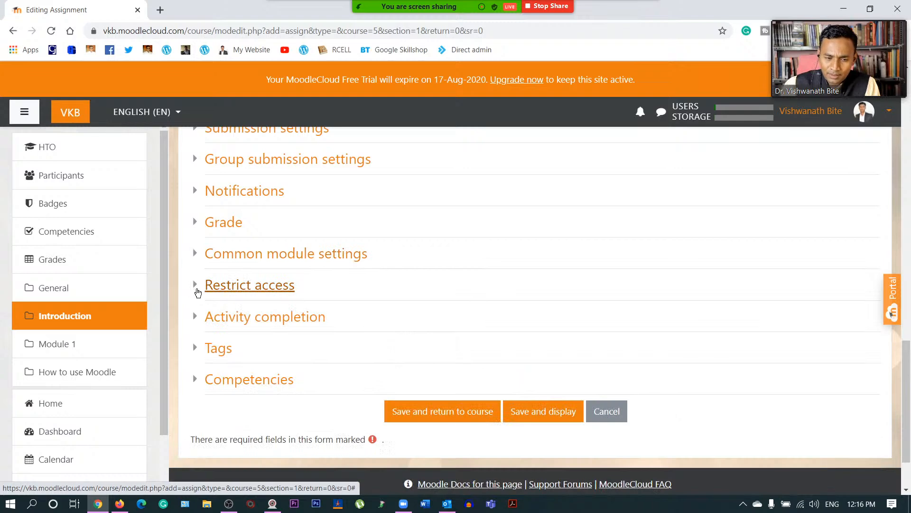
{"action": "left_click", "coordinate": [196, 317]}
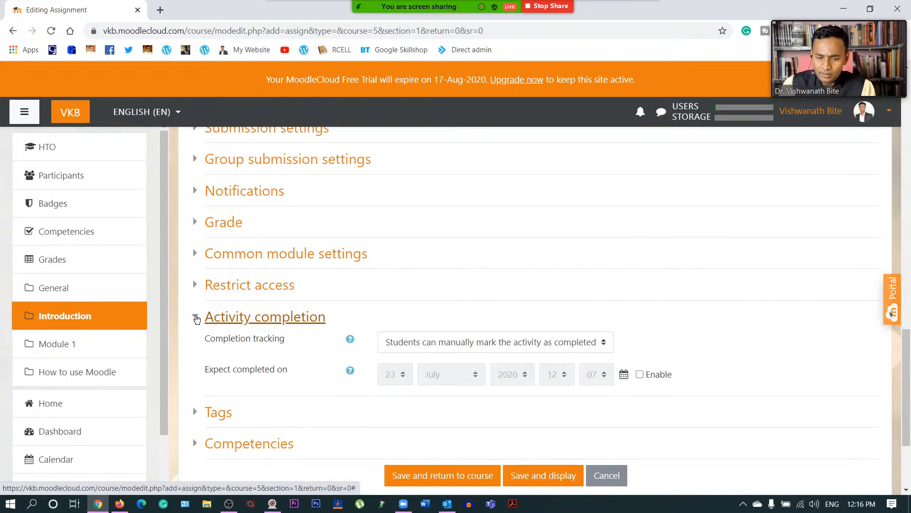
{"action": "left_click", "coordinate": [196, 317]}
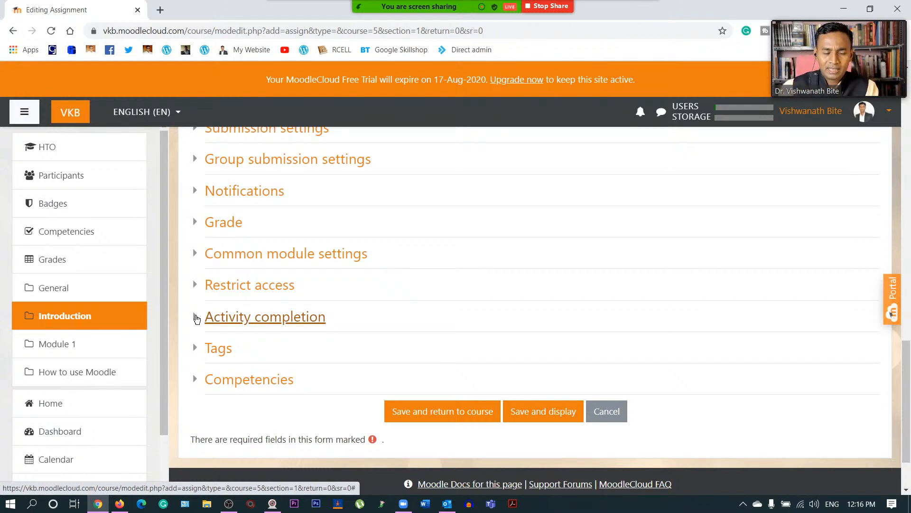
{"action": "left_click", "coordinate": [197, 319]}
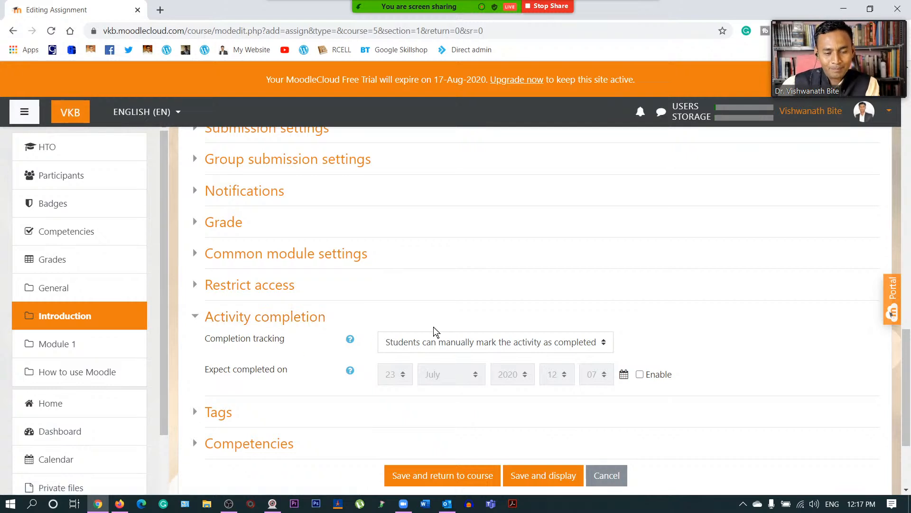
{"action": "left_click", "coordinate": [463, 343]}
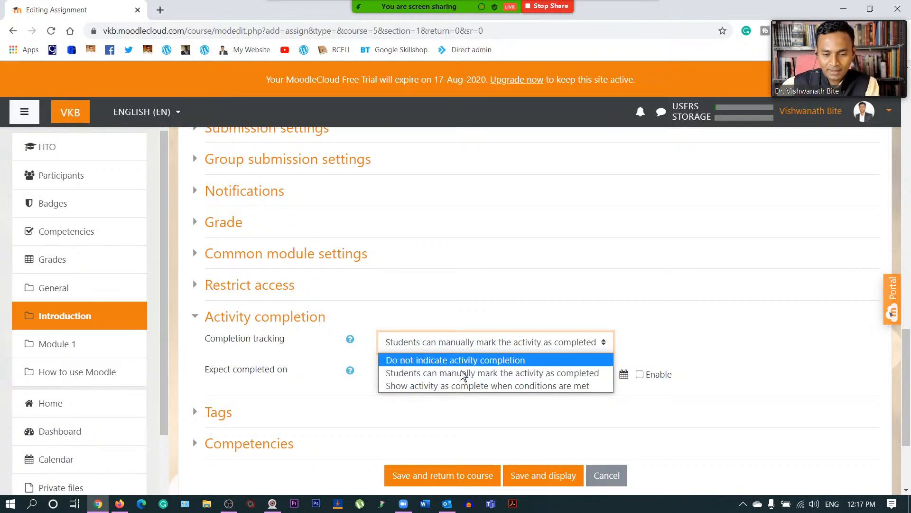
{"action": "left_click", "coordinate": [484, 386]}
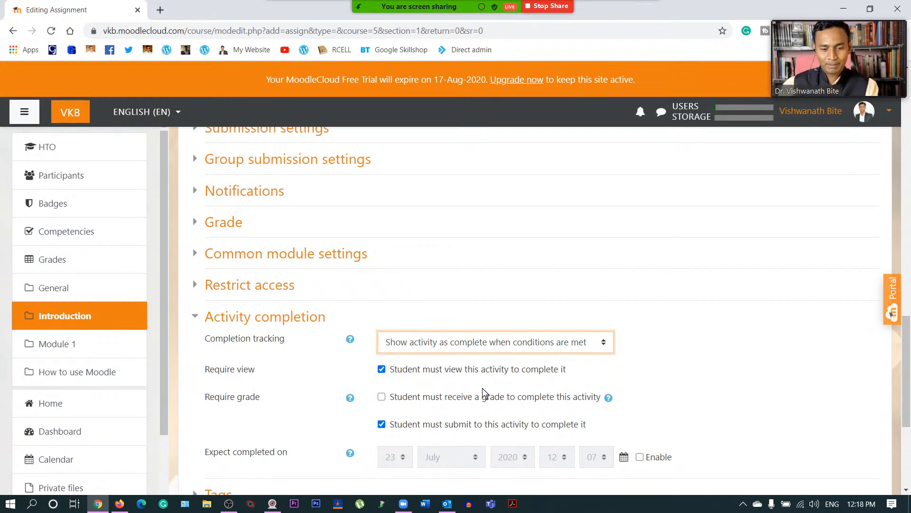
{"action": "scroll", "coordinate": [492, 379], "scroll_direction": "down", "scroll_amount": 1}
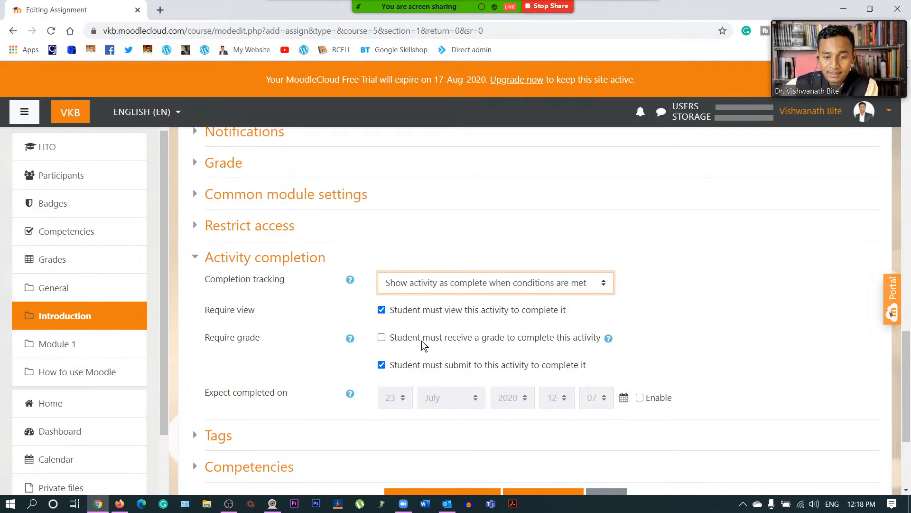
{"action": "left_click", "coordinate": [382, 338]}
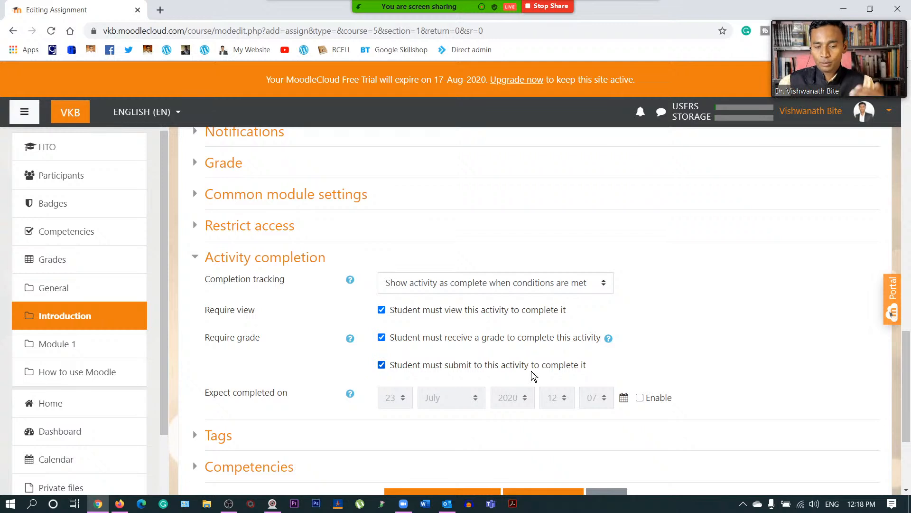
{"action": "scroll", "coordinate": [531, 371], "scroll_direction": "down", "scroll_amount": 1}
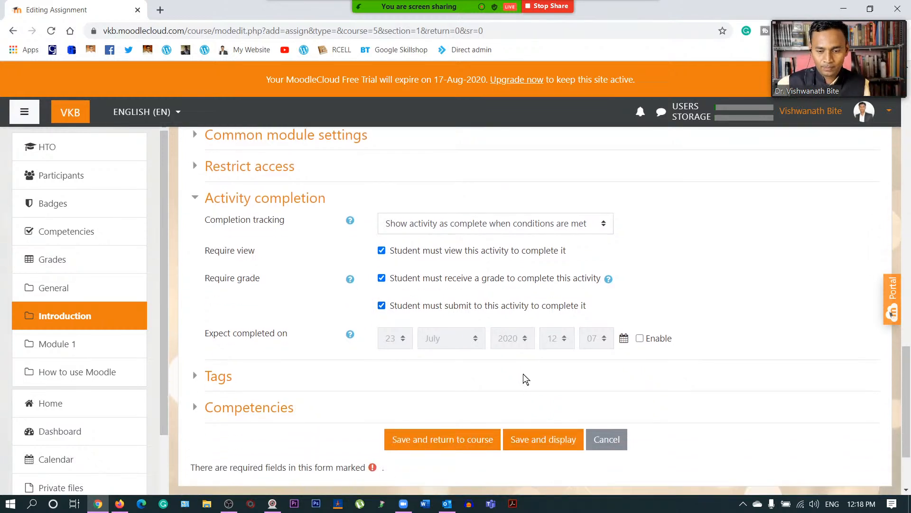
- Enable Expect completed on and set it to 5 August 2020, 12:07
{"action": "left_click", "coordinate": [644, 339]}
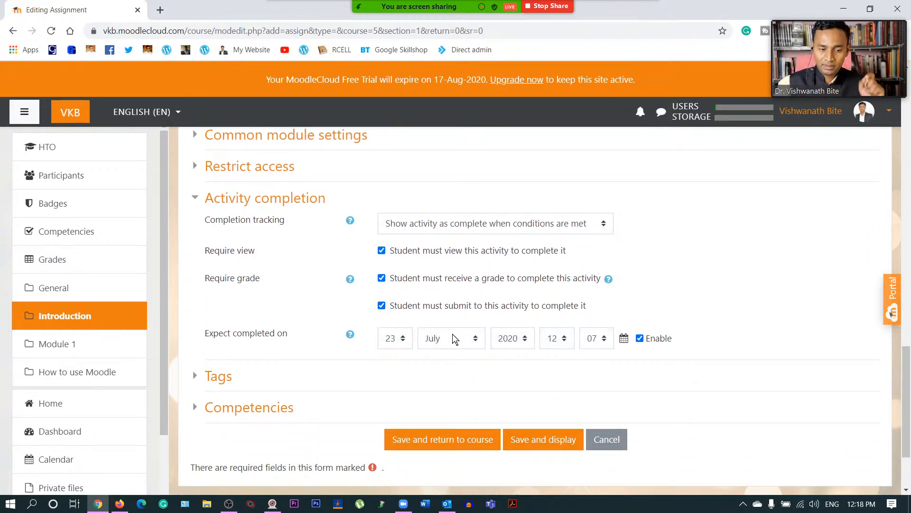
{"action": "left_click", "coordinate": [394, 339]}
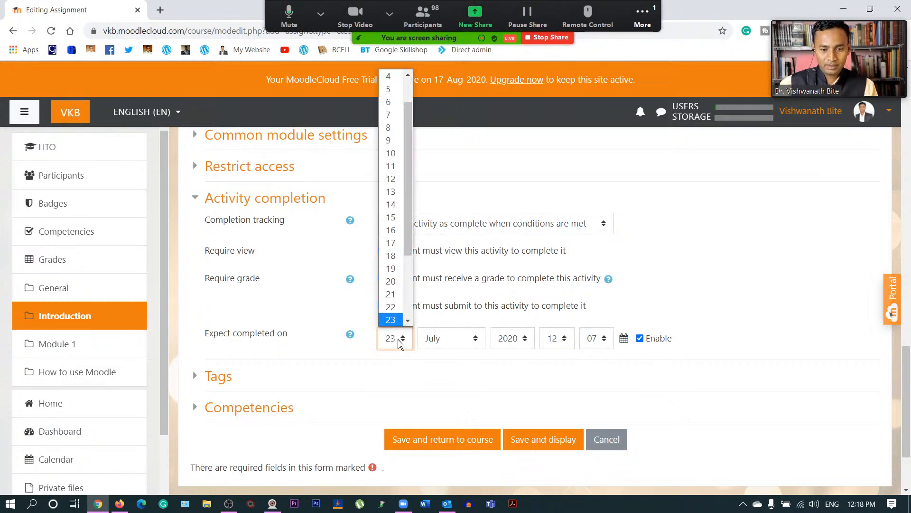
{"action": "left_click", "coordinate": [392, 89]}
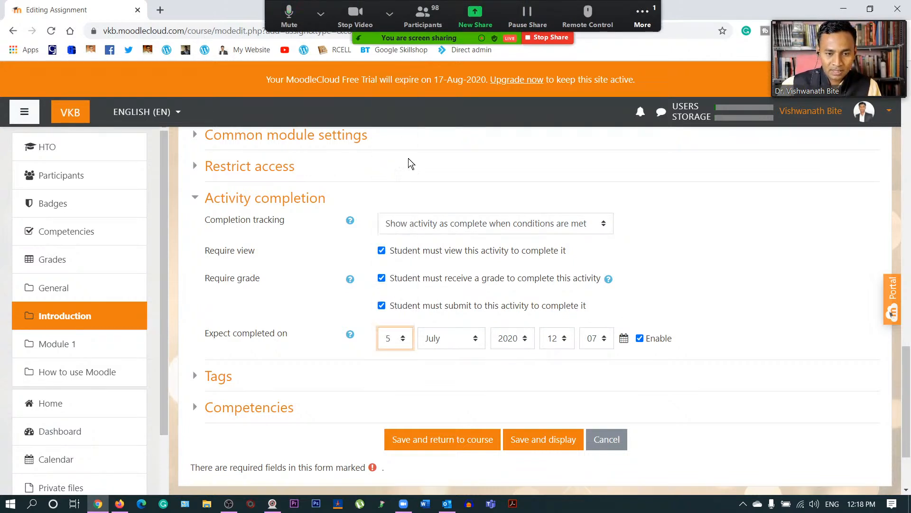
{"action": "left_click", "coordinate": [462, 335]}
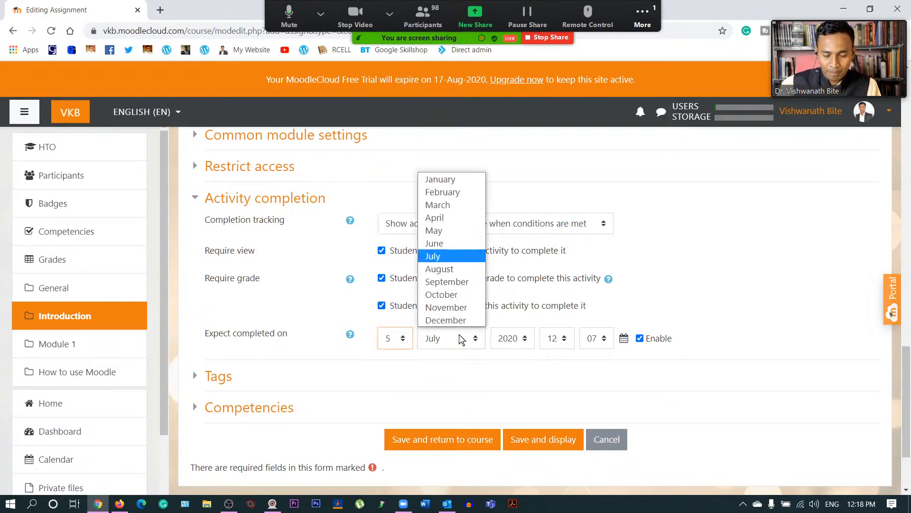
{"action": "left_click", "coordinate": [452, 270]}
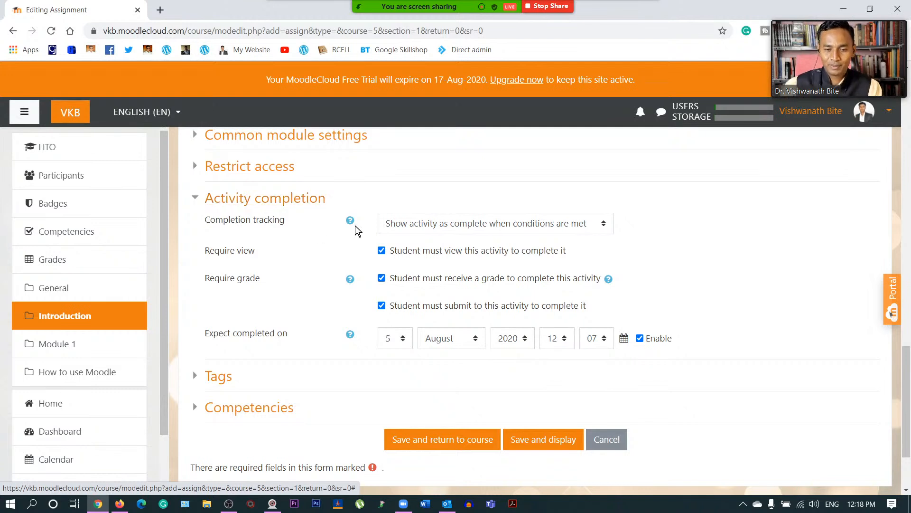
{"action": "left_click", "coordinate": [518, 226]}
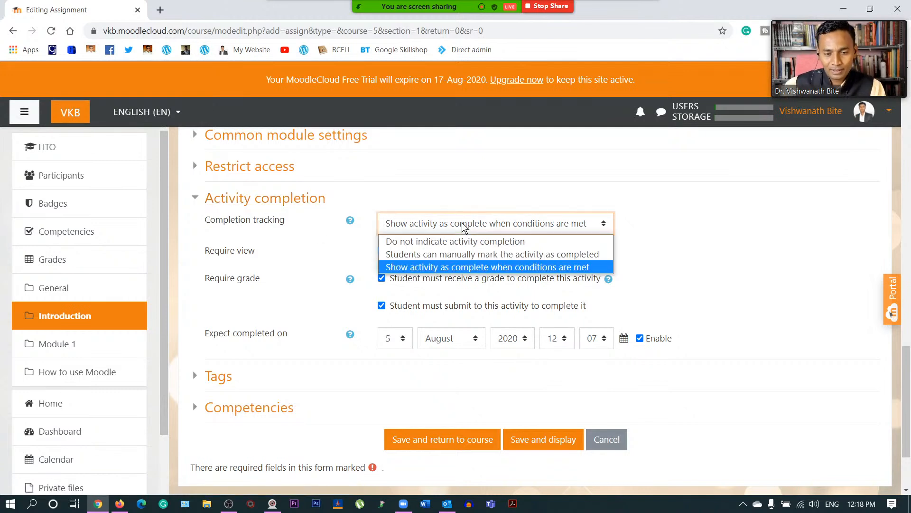
{"action": "left_click", "coordinate": [451, 267]}
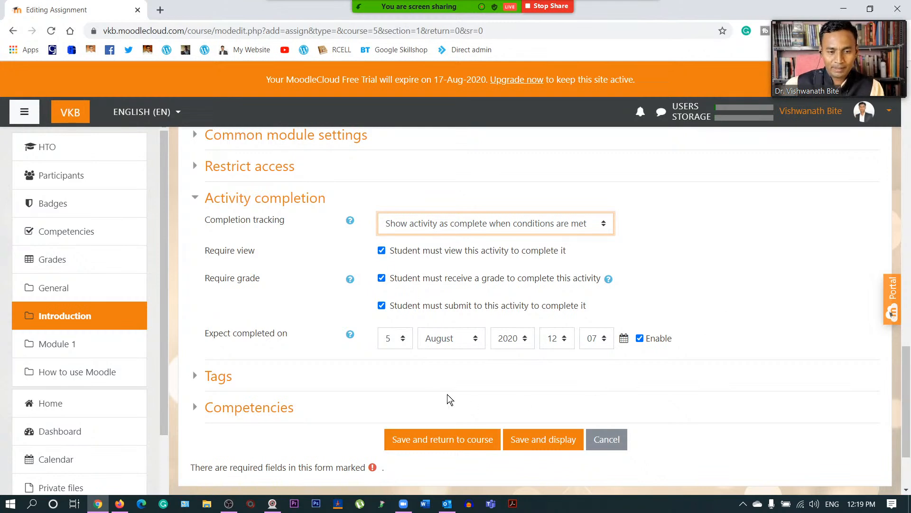
- In Competencies, leave the 'Upon activity completion' action at Do nothing
{"action": "left_click", "coordinate": [196, 198]}
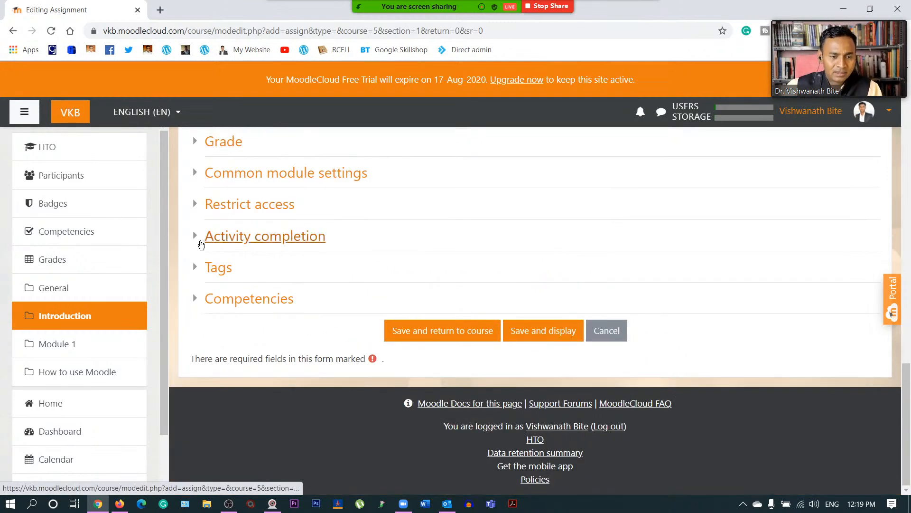
{"action": "left_click", "coordinate": [194, 273]}
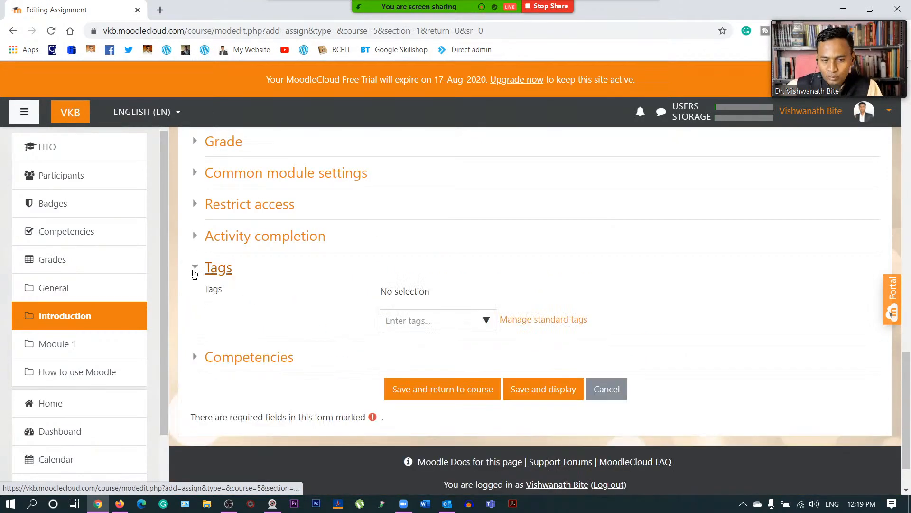
{"action": "left_click", "coordinate": [194, 267]}
{"action": "left_click", "coordinate": [194, 298]}
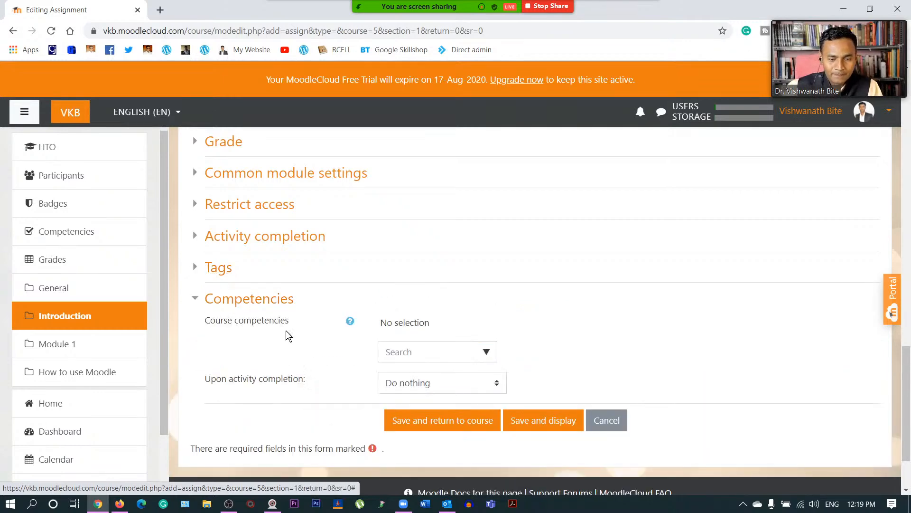
{"action": "scroll", "coordinate": [296, 342], "scroll_direction": "down", "scroll_amount": 1}
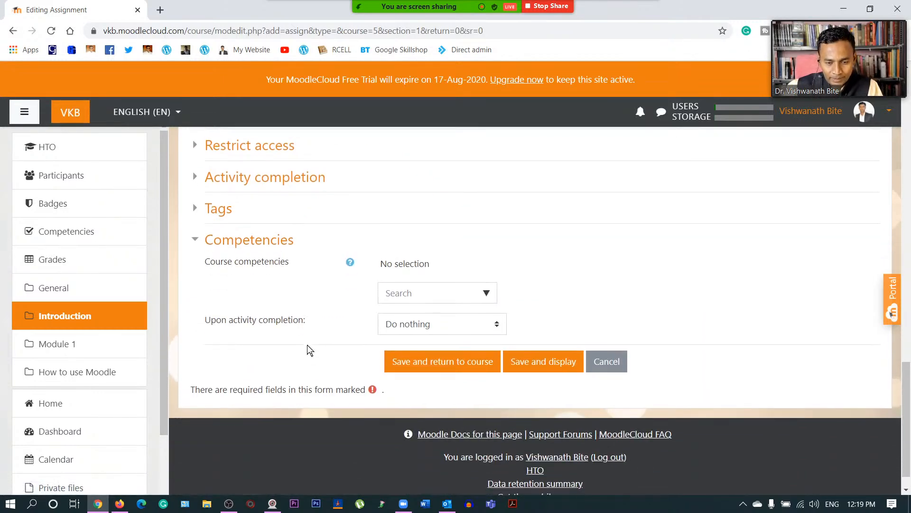
{"action": "left_click", "coordinate": [426, 323]}
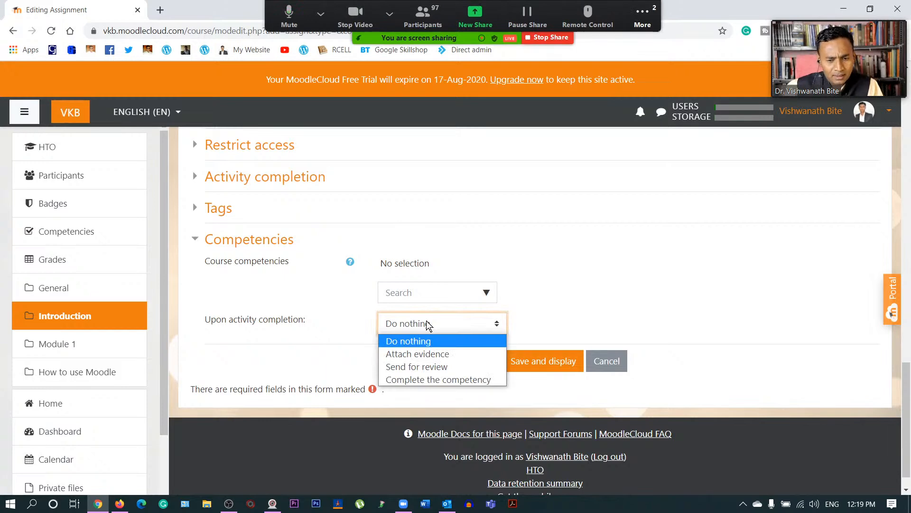
{"action": "left_click", "coordinate": [428, 341]}
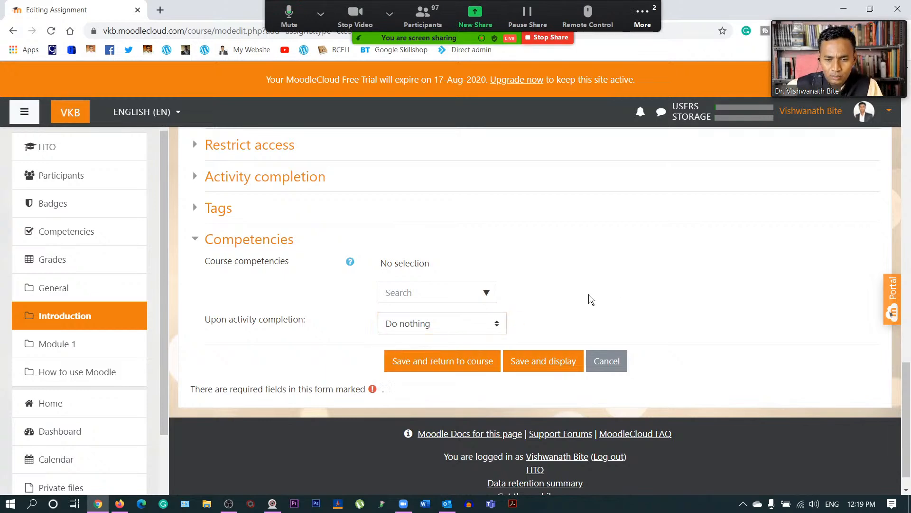
{"action": "left_click", "coordinate": [436, 365]}
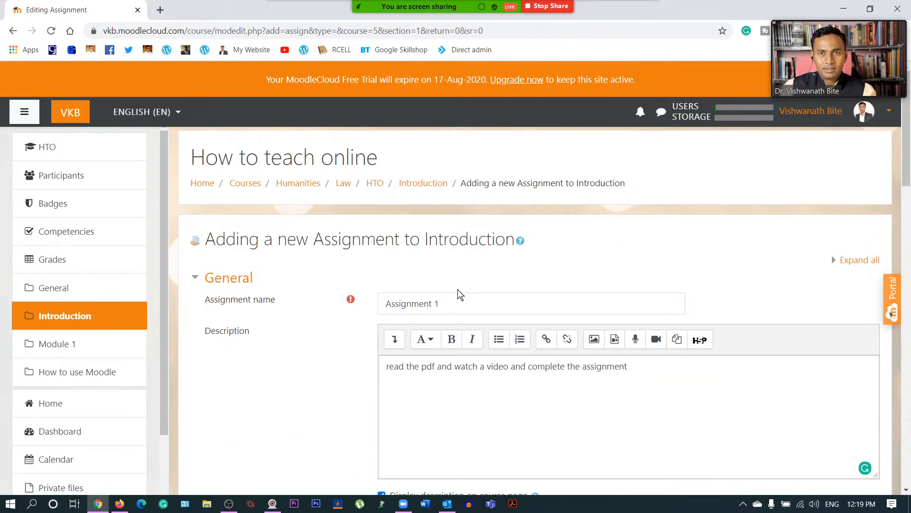
{"action": "scroll", "coordinate": [458, 289], "scroll_direction": "down", "scroll_amount": 4}
{"action": "scroll", "coordinate": [465, 323], "scroll_direction": "down", "scroll_amount": 5}
{"action": "scroll", "coordinate": [501, 400], "scroll_direction": "down", "scroll_amount": 15}
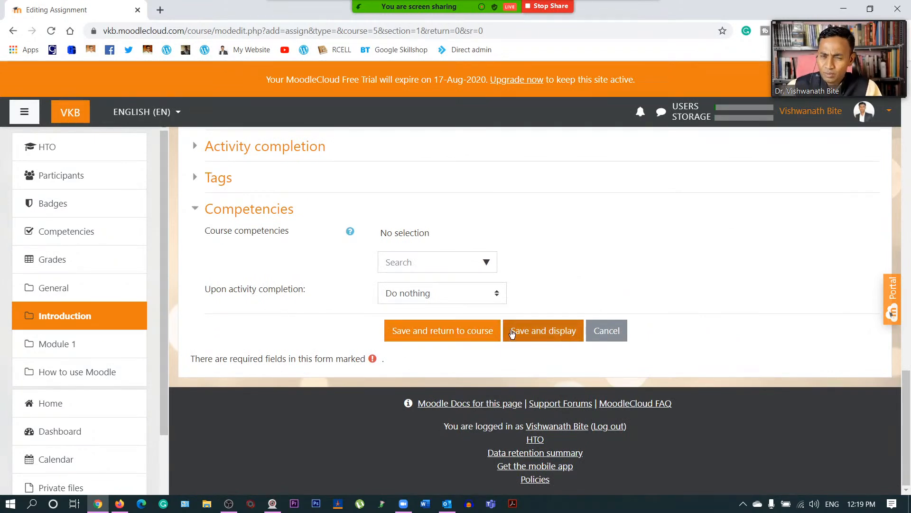
- Save Assignment 1 and return to the How to teach online course page
{"action": "left_click", "coordinate": [470, 333]}
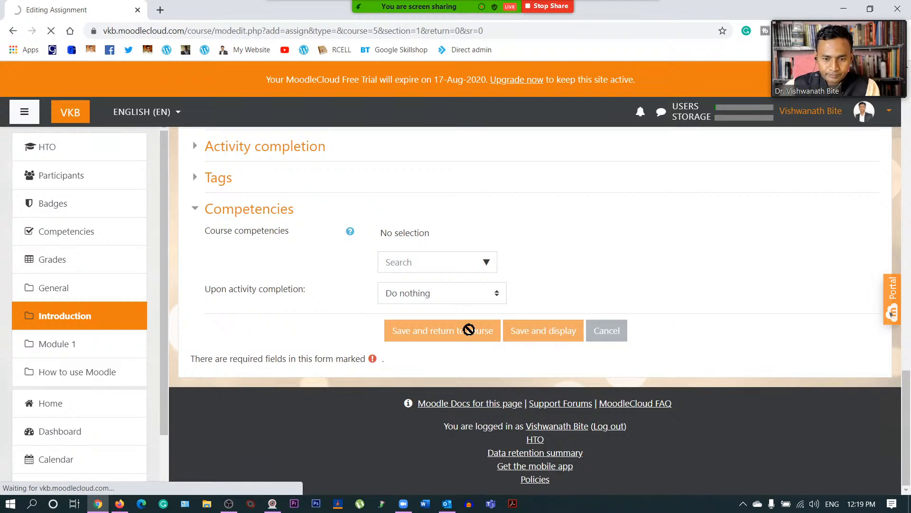
{"action": "left_click", "coordinate": [120, 507]}
{"action": "left_click", "coordinate": [121, 507]}
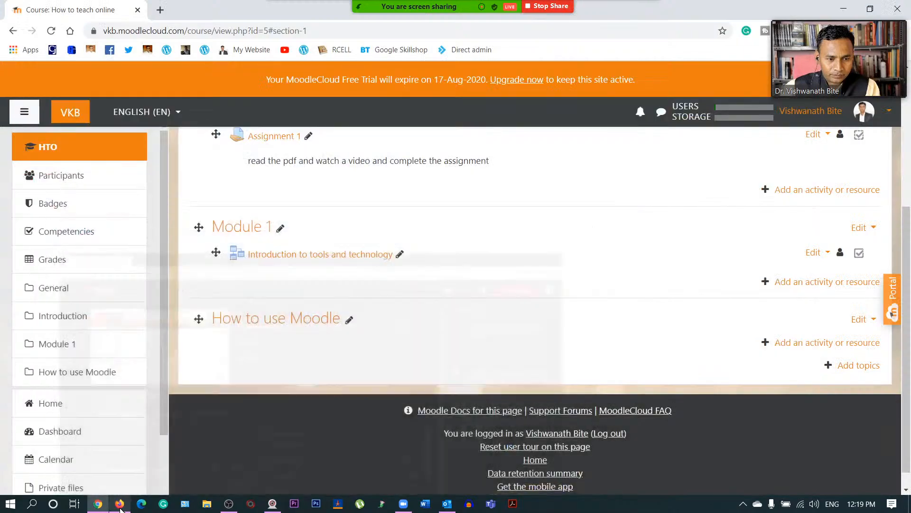
{"action": "scroll", "coordinate": [475, 336], "scroll_direction": "up", "scroll_amount": 5}
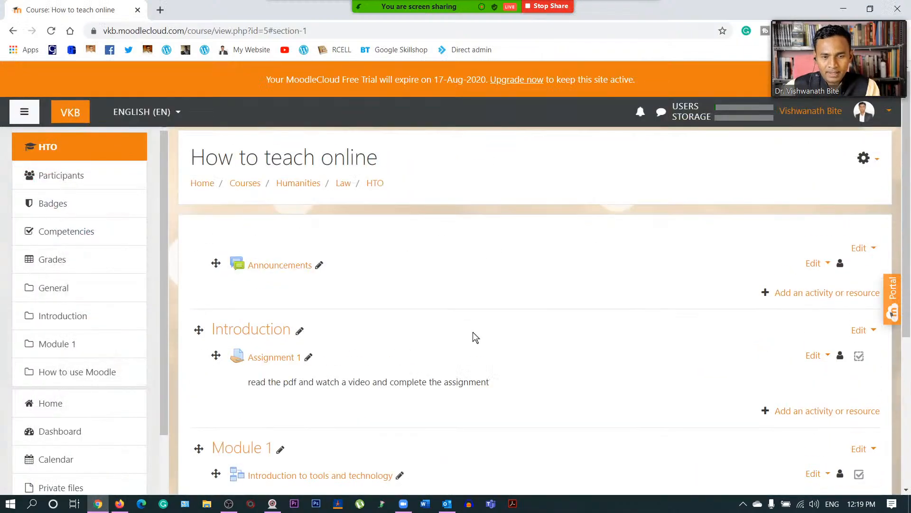
{"action": "scroll", "coordinate": [340, 326], "scroll_direction": "down", "scroll_amount": 3}
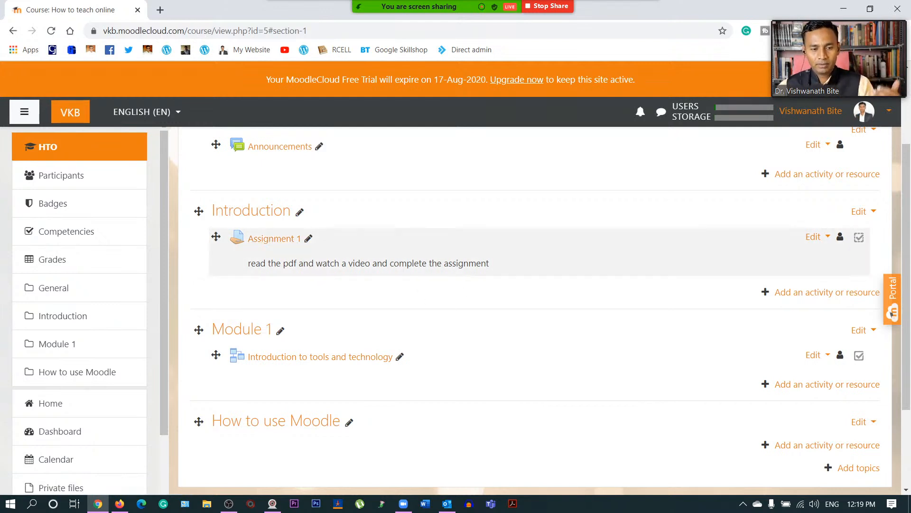
{"action": "left_click", "coordinate": [291, 241]}
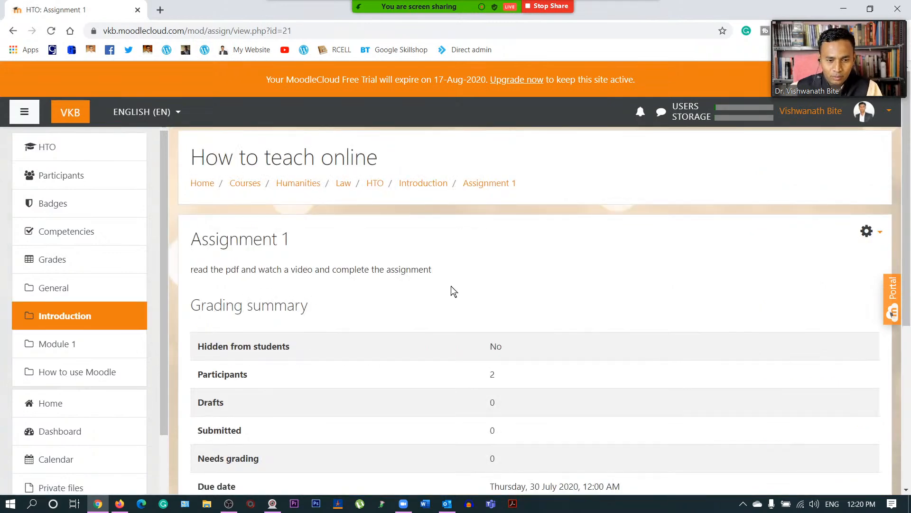
{"action": "scroll", "coordinate": [451, 287], "scroll_direction": "down", "scroll_amount": 1}
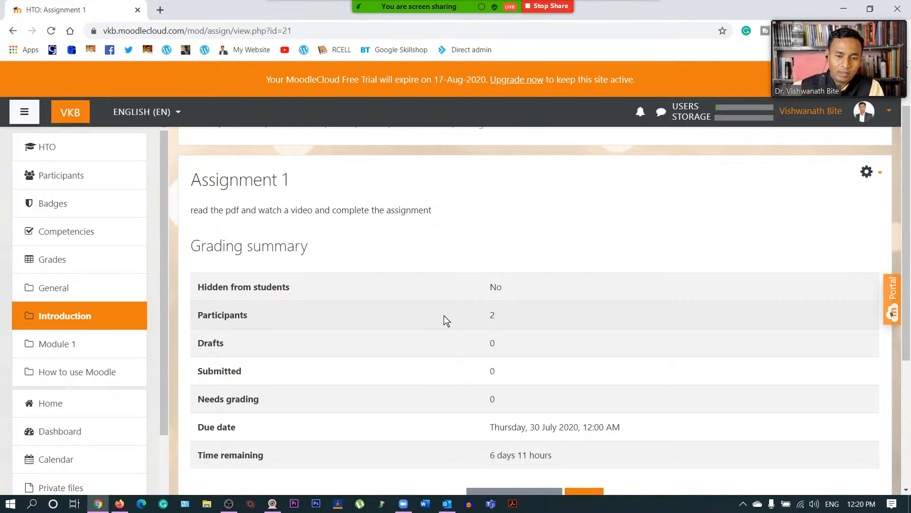
{"action": "scroll", "coordinate": [444, 318], "scroll_direction": "down", "scroll_amount": 1}
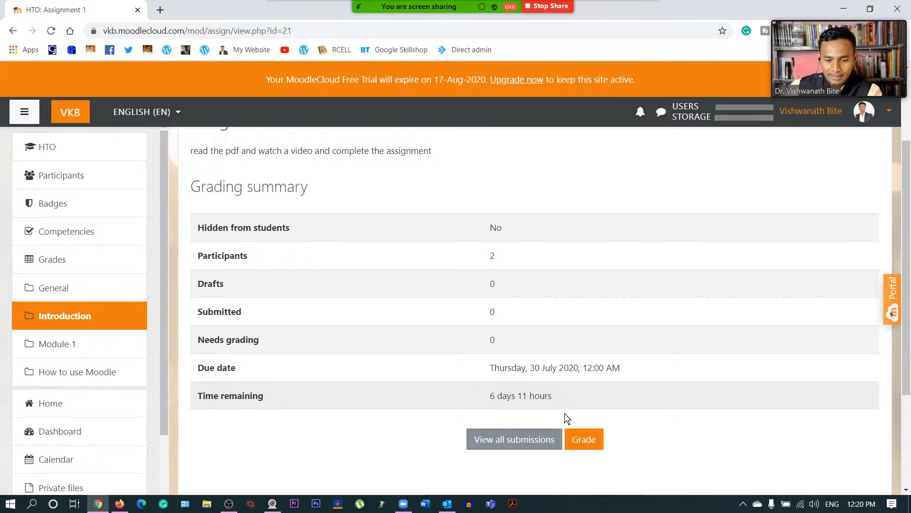
{"action": "scroll", "coordinate": [413, 361], "scroll_direction": "up", "scroll_amount": 3}
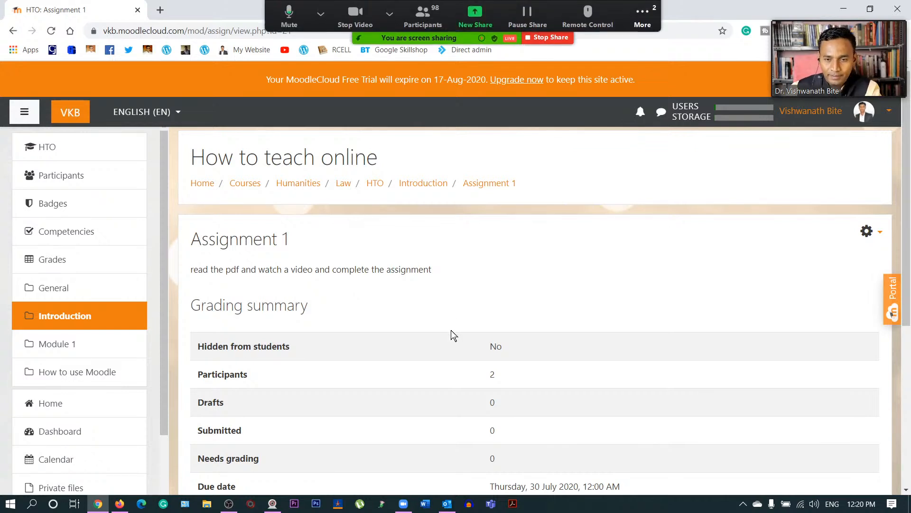
{"action": "scroll", "coordinate": [452, 333], "scroll_direction": "down", "scroll_amount": 5}
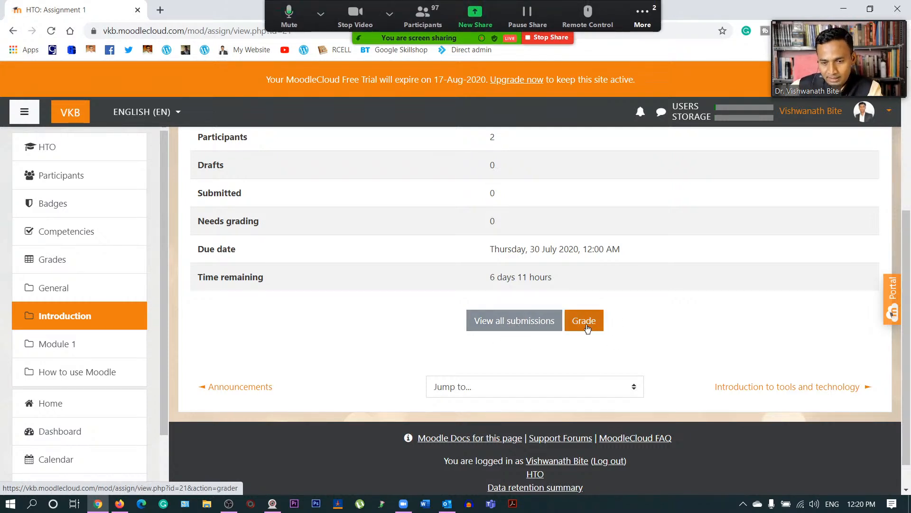
{"action": "scroll", "coordinate": [598, 332], "scroll_direction": "up", "scroll_amount": 5}
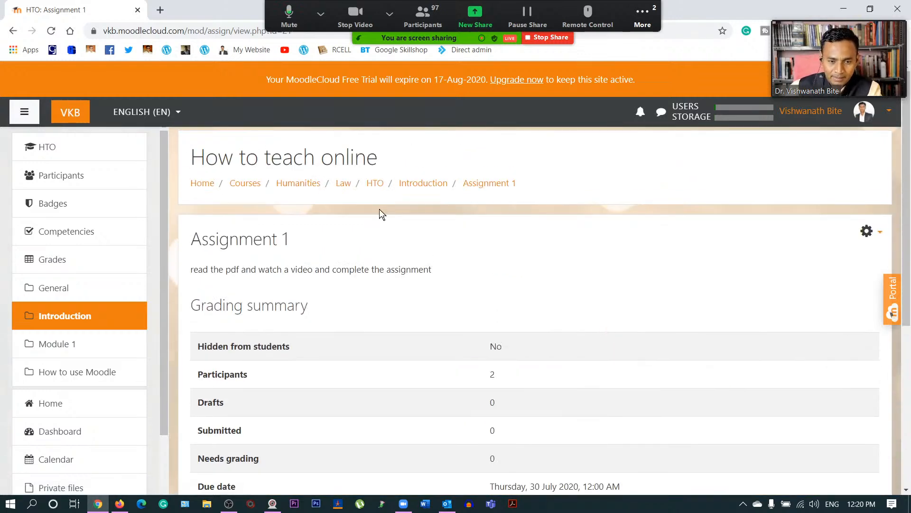
{"action": "left_click", "coordinate": [374, 187]}
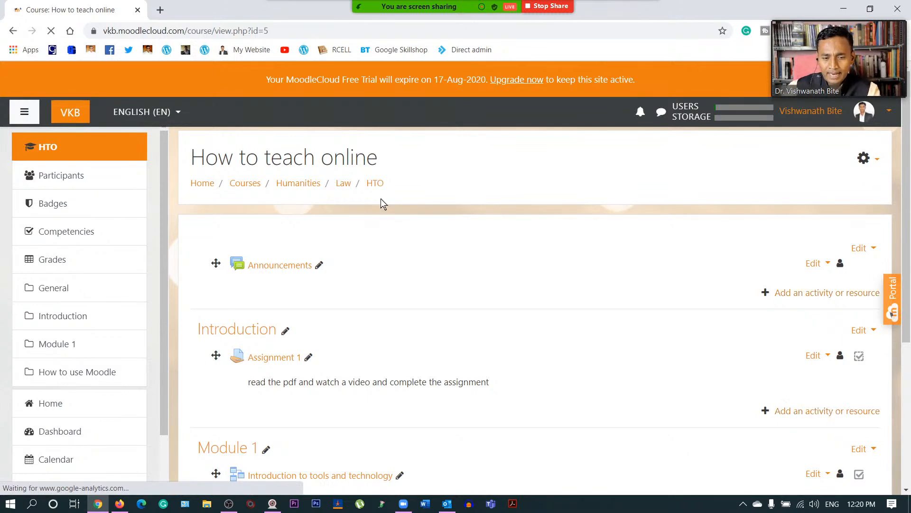
- Add a Forum activity to the How to use Moodle section via the activity chooser
{"action": "scroll", "coordinate": [392, 266], "scroll_direction": "down", "scroll_amount": 4}
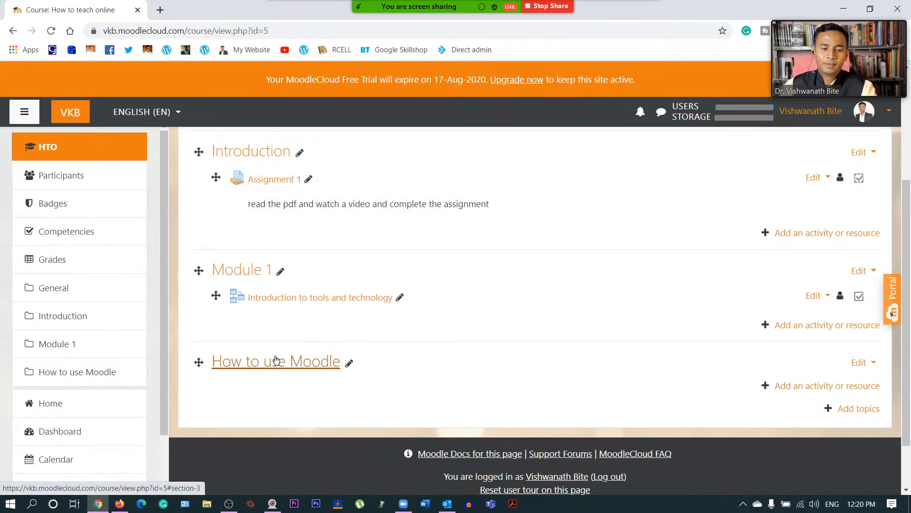
{"action": "left_click", "coordinate": [799, 385]}
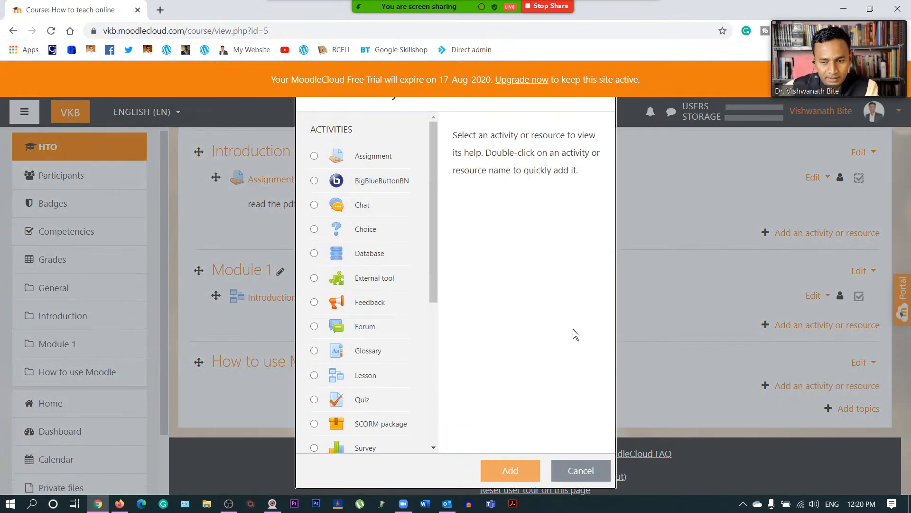
{"action": "scroll", "coordinate": [378, 187], "scroll_direction": "down", "scroll_amount": 5}
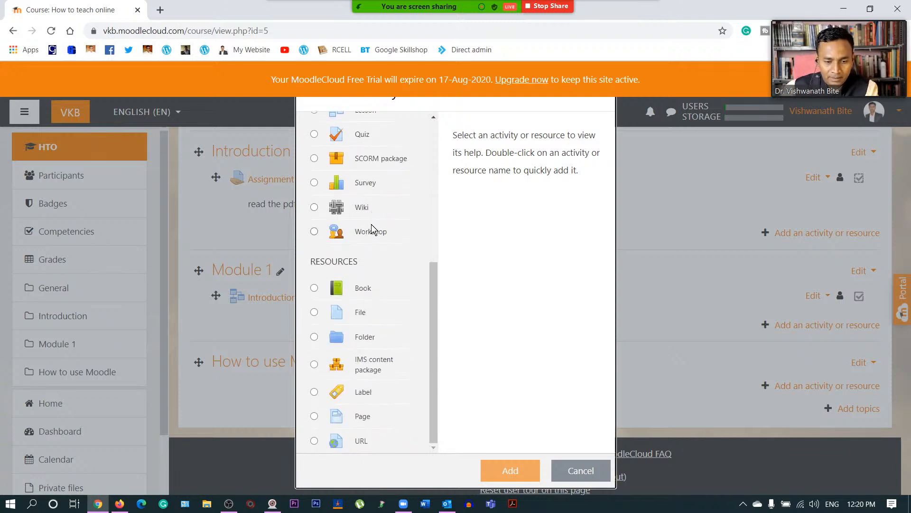
{"action": "scroll", "coordinate": [373, 230], "scroll_direction": "up", "scroll_amount": 5}
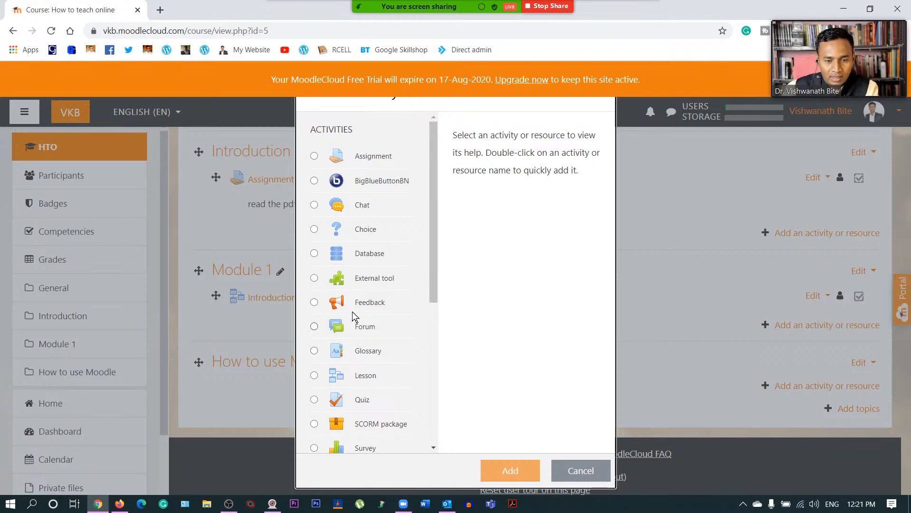
{"action": "left_click", "coordinate": [314, 303]}
{"action": "scroll", "coordinate": [506, 308], "scroll_direction": "down", "scroll_amount": 1}
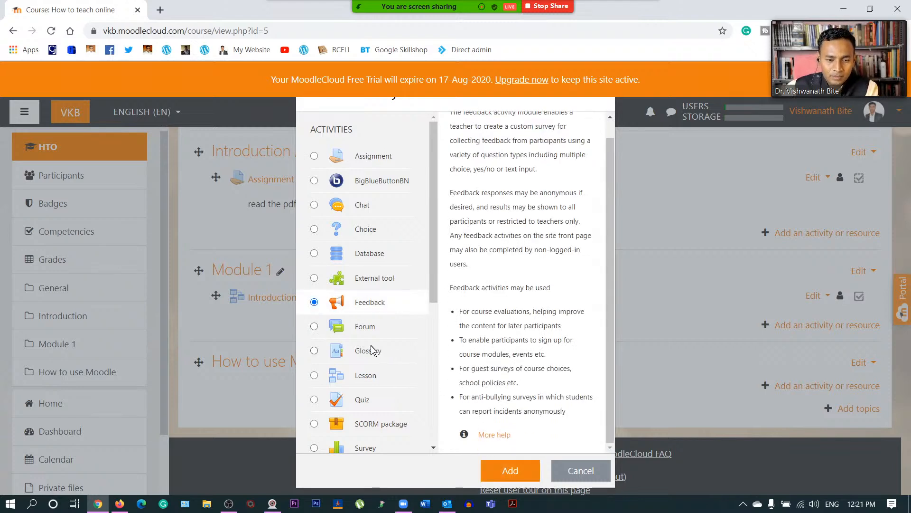
{"action": "scroll", "coordinate": [375, 350], "scroll_direction": "down", "scroll_amount": 1}
{"action": "left_click", "coordinate": [315, 274]}
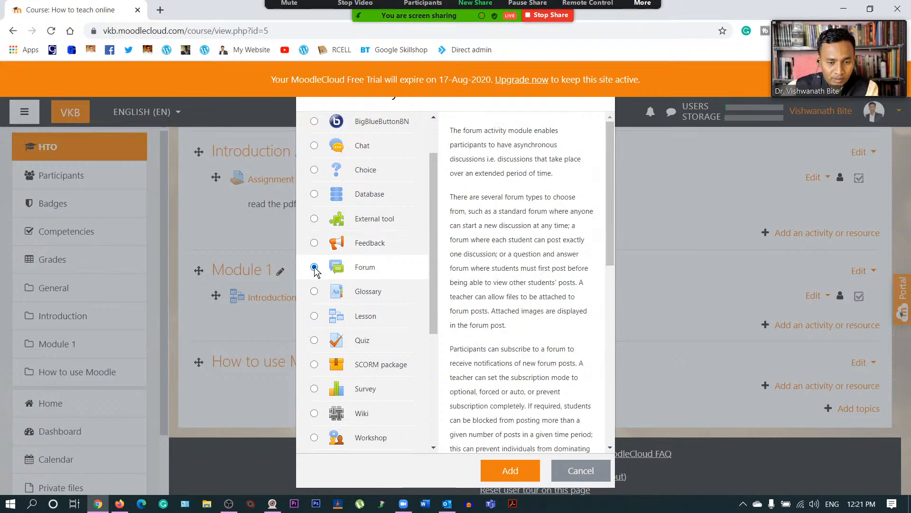
{"action": "left_click", "coordinate": [511, 469]}
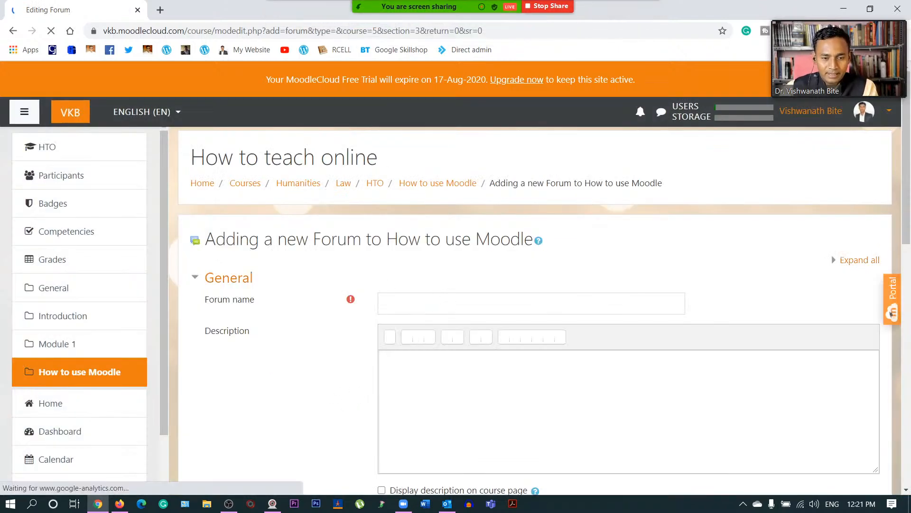
- Expand Discussion locking in the forum form, leaving it at Do not lock discussions
{"action": "left_click", "coordinate": [435, 302]}
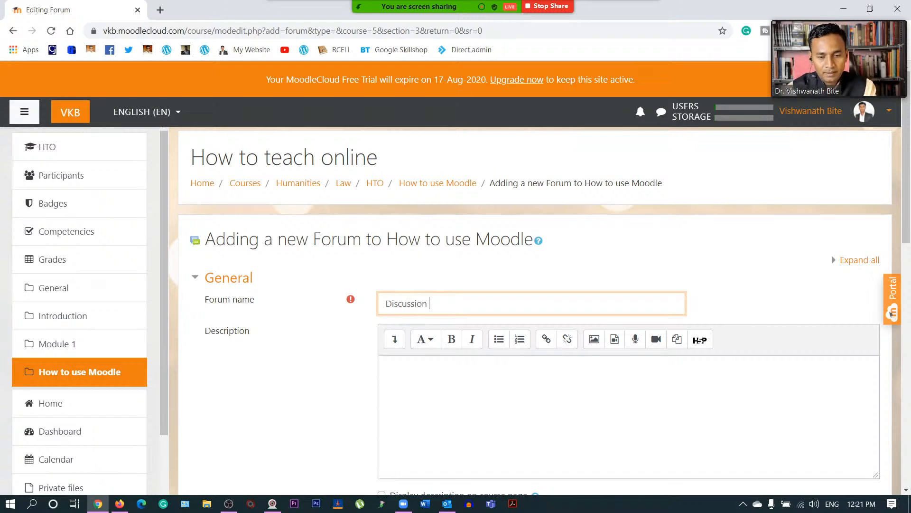
{"action": "left_click", "coordinate": [386, 366]}
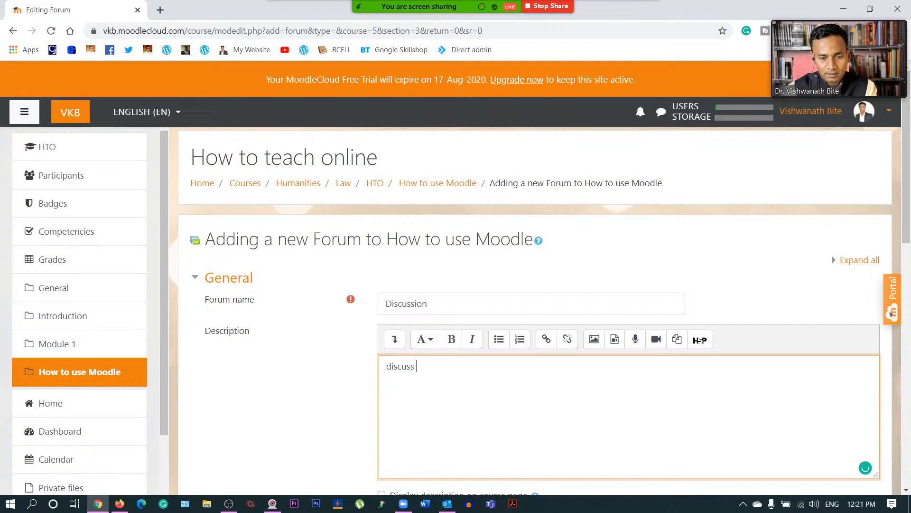
{"action": "scroll", "coordinate": [317, 363], "scroll_direction": "down", "scroll_amount": 4}
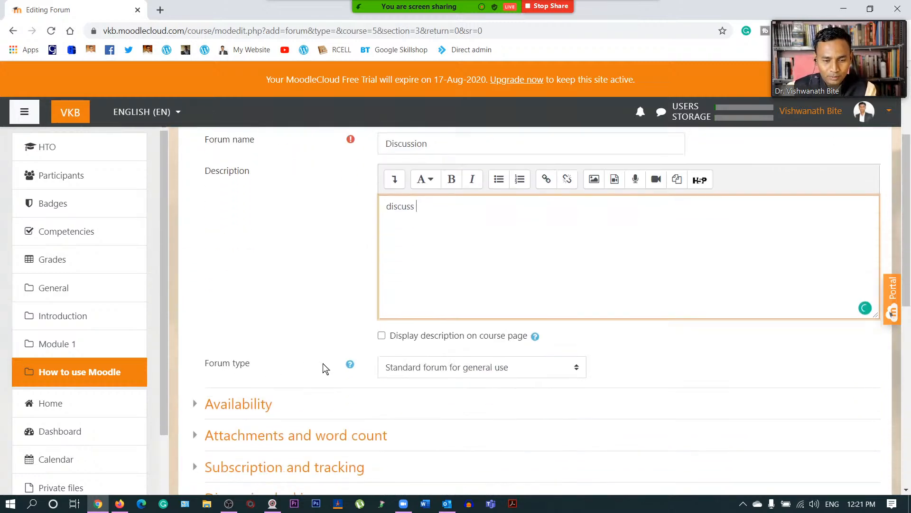
{"action": "scroll", "coordinate": [318, 337], "scroll_direction": "down", "scroll_amount": 9}
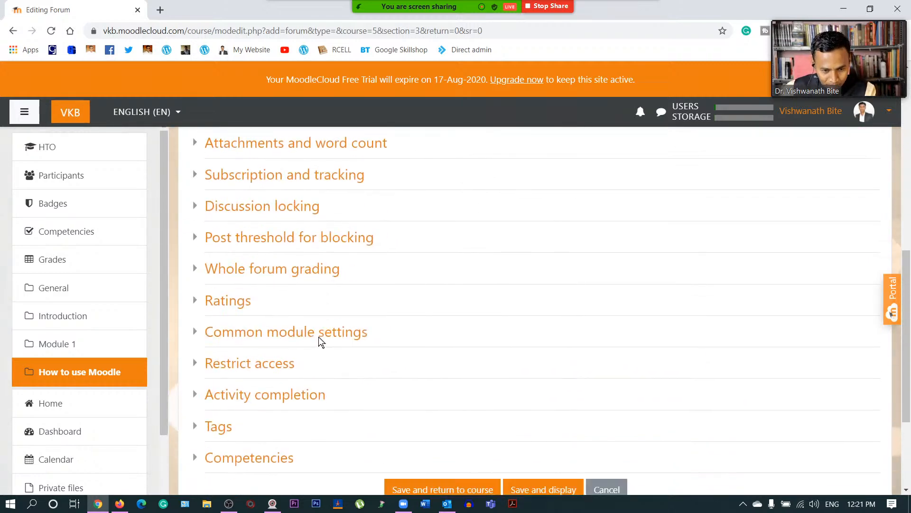
{"action": "scroll", "coordinate": [305, 289], "scroll_direction": "up", "scroll_amount": 5}
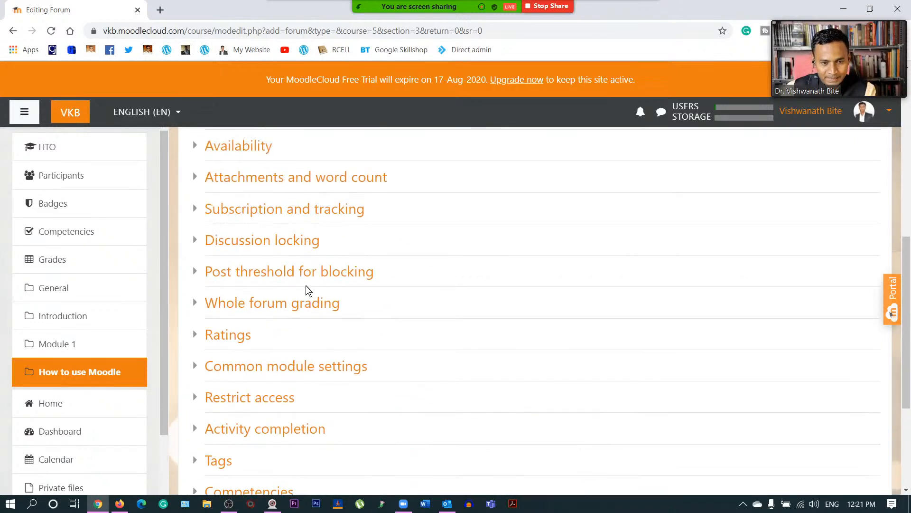
{"action": "scroll", "coordinate": [306, 289], "scroll_direction": "up", "scroll_amount": 2}
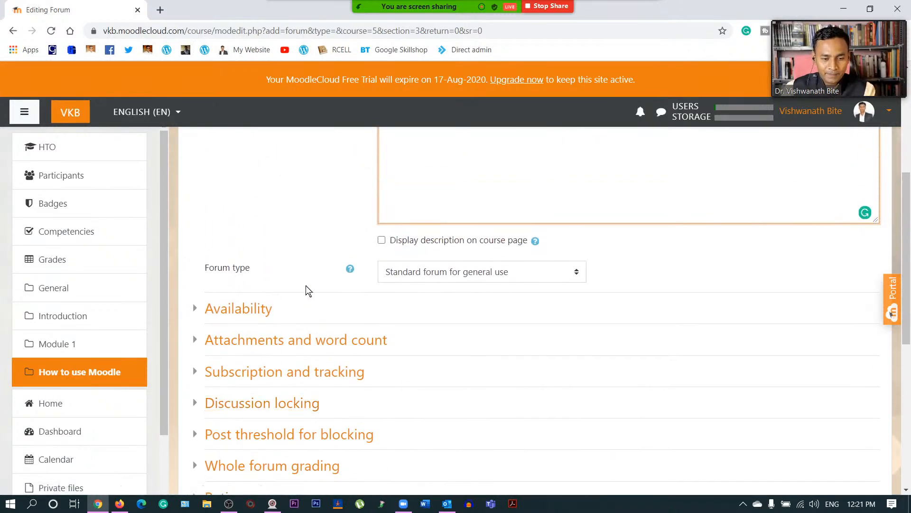
{"action": "left_click", "coordinate": [199, 404]}
{"action": "scroll", "coordinate": [333, 333], "scroll_direction": "down", "scroll_amount": 2}
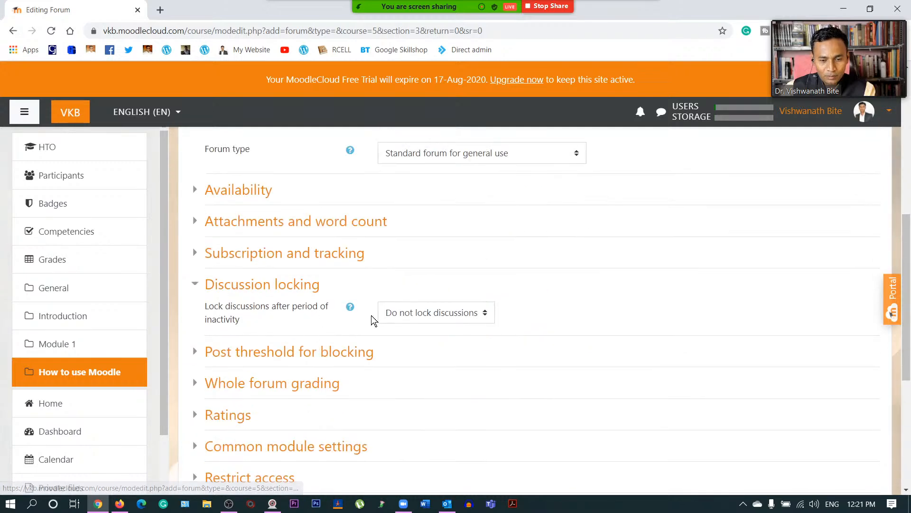
{"action": "scroll", "coordinate": [309, 314], "scroll_direction": "down", "scroll_amount": 2}
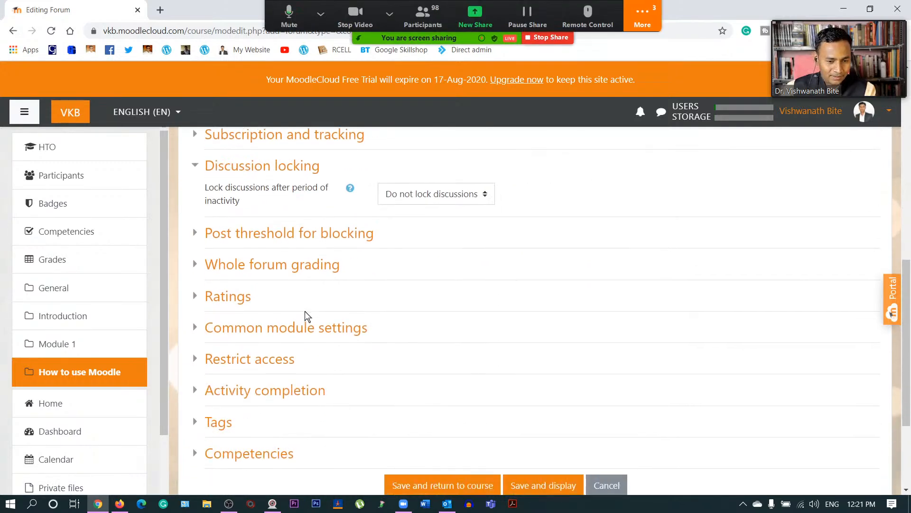
{"action": "scroll", "coordinate": [427, 318], "scroll_direction": "down", "scroll_amount": 3}
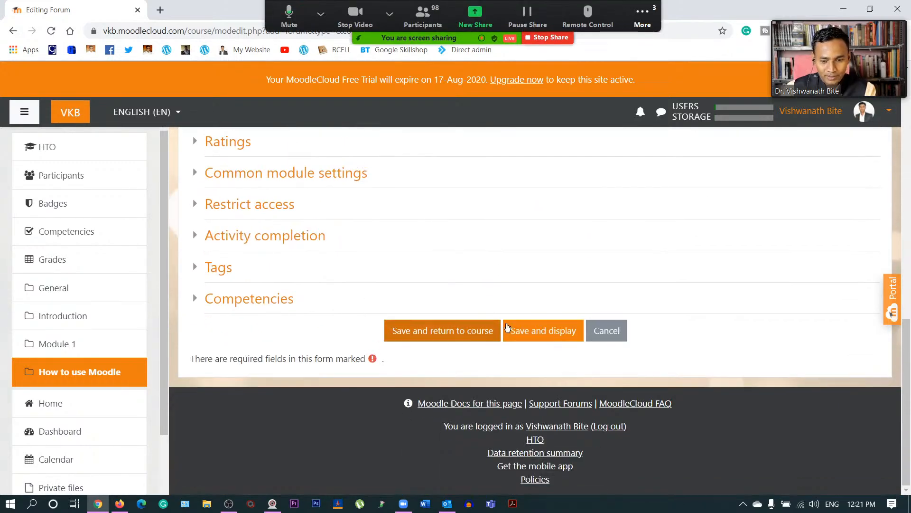
- Save the Discussion forum, then open and cancel the Announcements rename box
{"action": "left_click", "coordinate": [455, 333]}
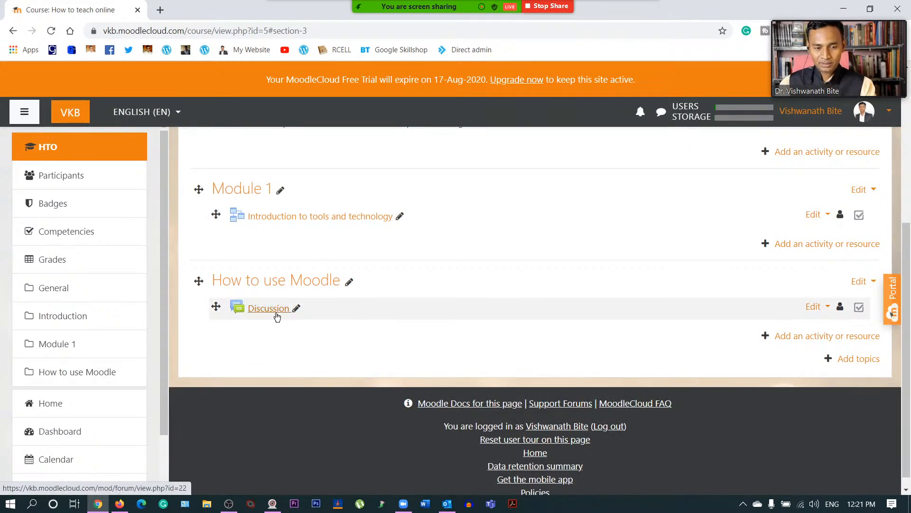
{"action": "scroll", "coordinate": [440, 308], "scroll_direction": "up", "scroll_amount": 5}
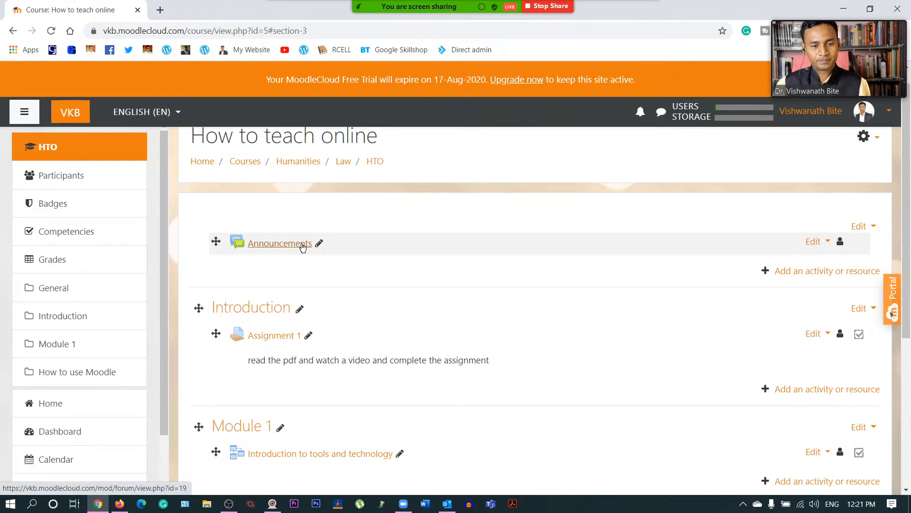
{"action": "left_click", "coordinate": [318, 243]}
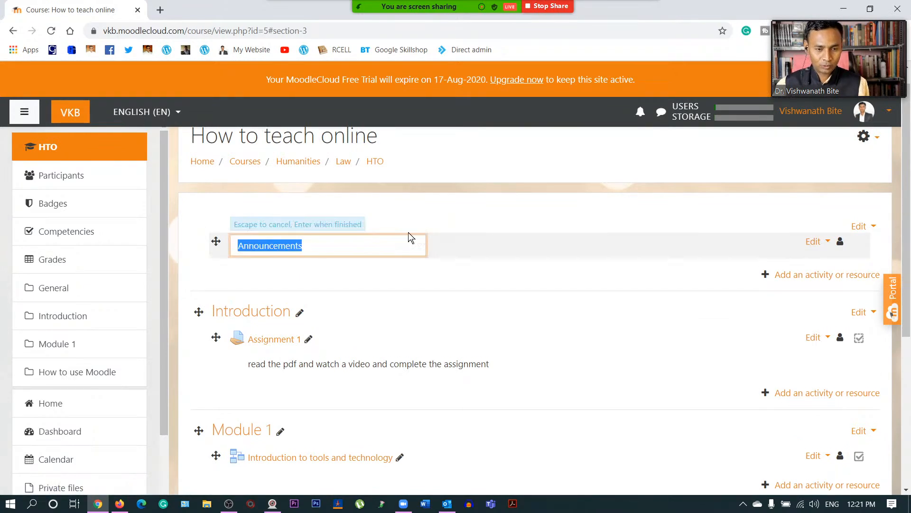
{"action": "left_click", "coordinate": [525, 243]}
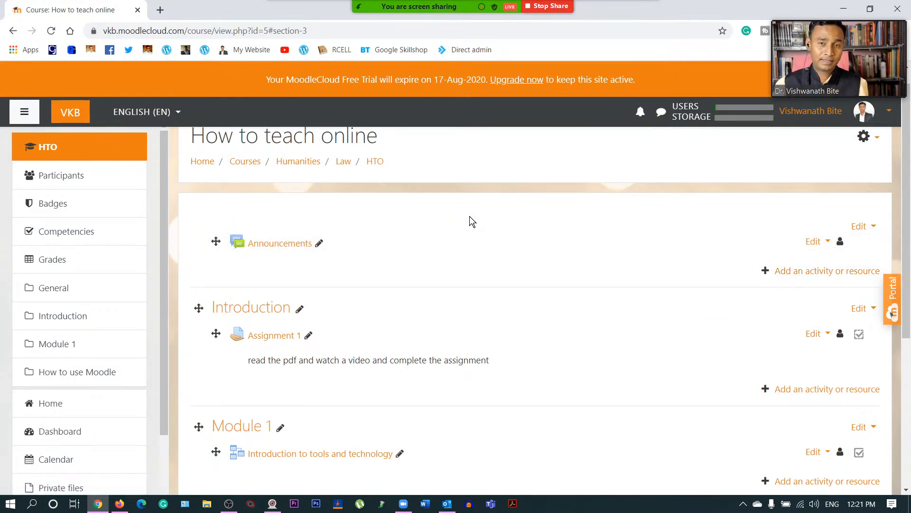
- Scroll the course page to check Discussion under How to use Moodle
{"action": "scroll", "coordinate": [456, 237], "scroll_direction": "up", "scroll_amount": 1}
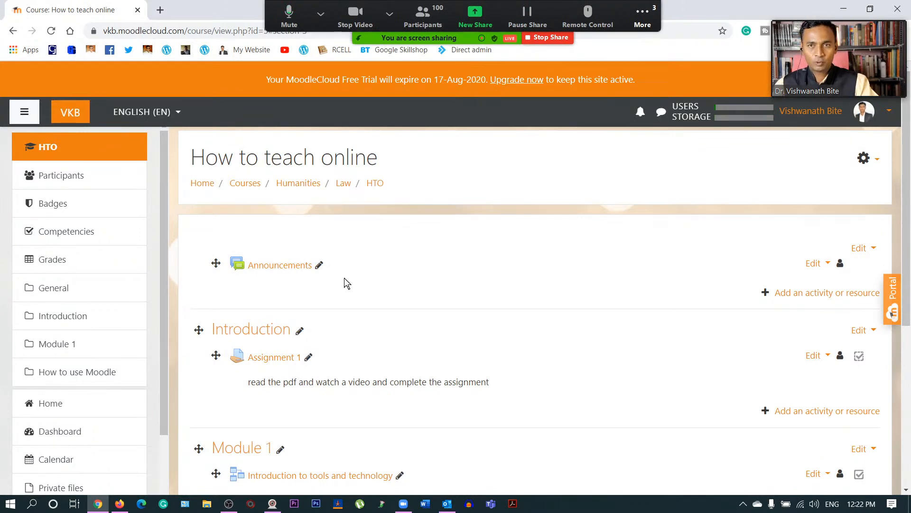
{"action": "scroll", "coordinate": [344, 282], "scroll_direction": "down", "scroll_amount": 2}
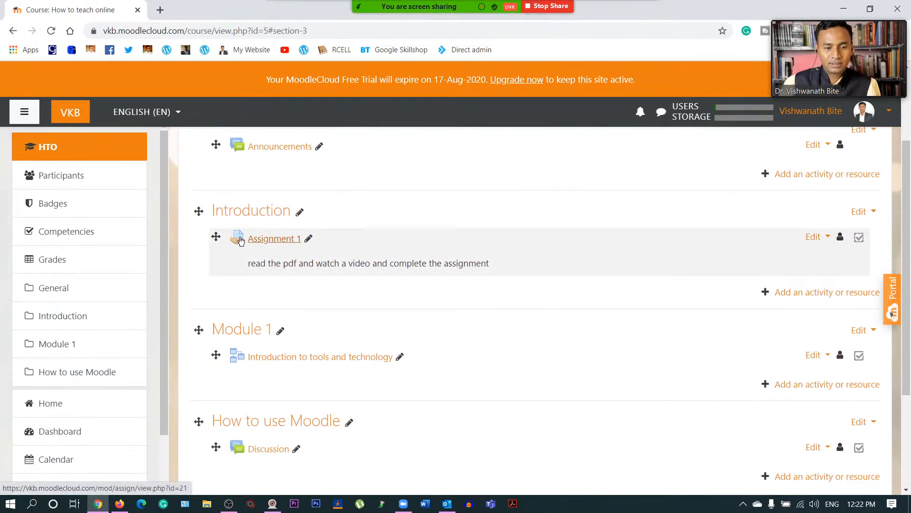
{"action": "scroll", "coordinate": [320, 288], "scroll_direction": "down", "scroll_amount": 1}
{"action": "scroll", "coordinate": [321, 289], "scroll_direction": "down", "scroll_amount": 1}
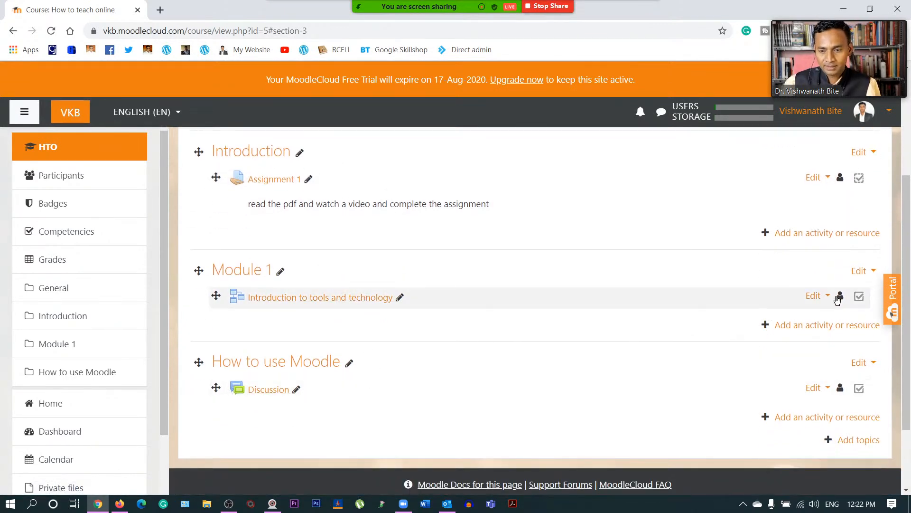
{"action": "scroll", "coordinate": [745, 380], "scroll_direction": "down", "scroll_amount": 2}
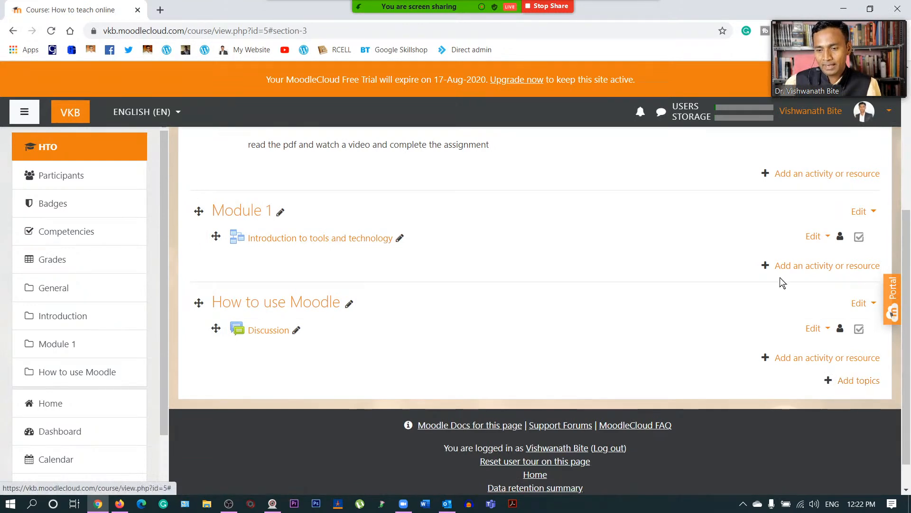
{"action": "scroll", "coordinate": [776, 275], "scroll_direction": "up", "scroll_amount": 3}
{"action": "scroll", "coordinate": [734, 335], "scroll_direction": "up", "scroll_amount": 3}
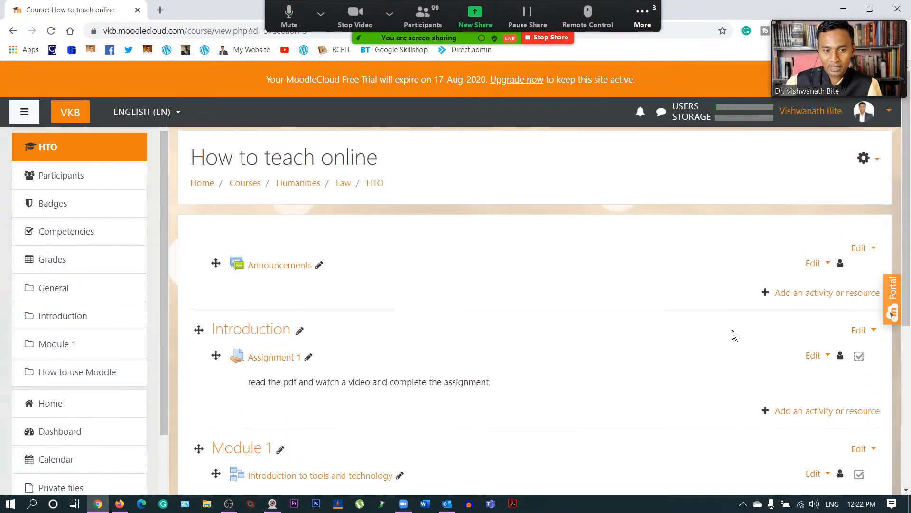
- Pick File in the Introduction activity chooser and open the Adding a new File form
{"action": "left_click", "coordinate": [818, 411]}
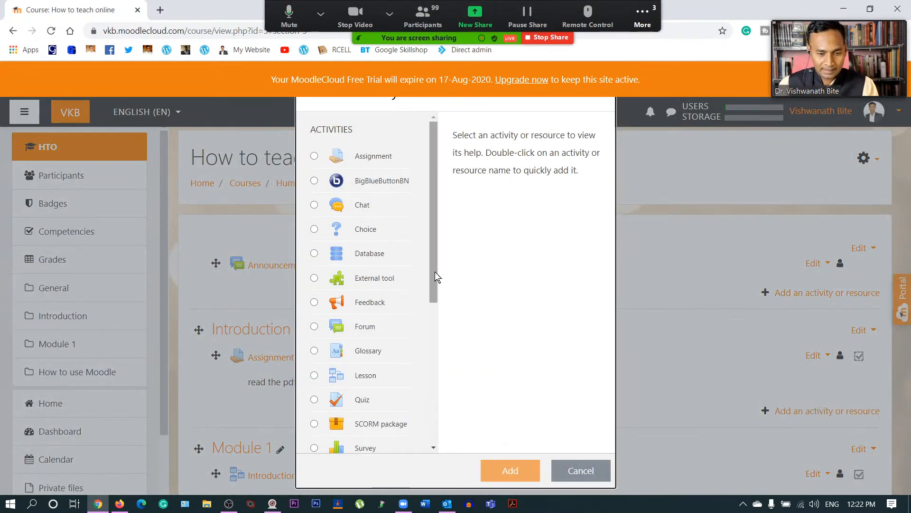
{"action": "scroll", "coordinate": [396, 273], "scroll_direction": "down", "scroll_amount": 5}
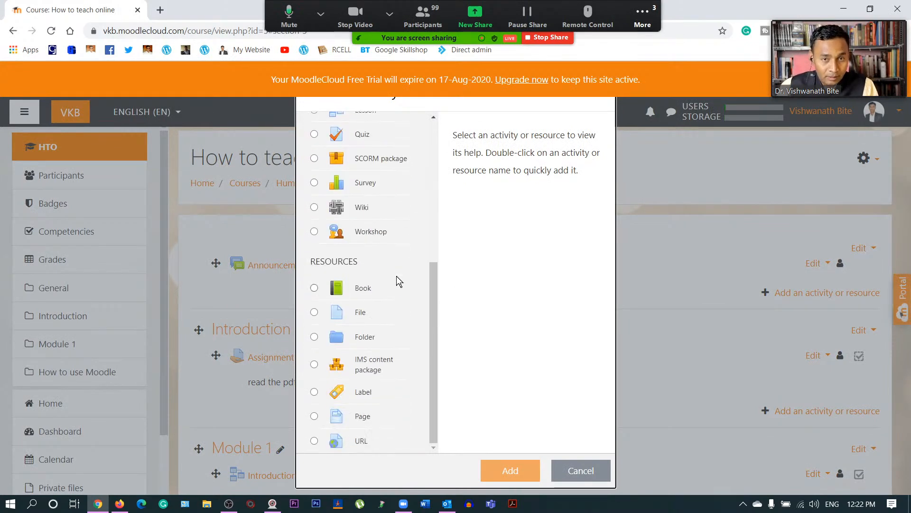
{"action": "left_click", "coordinate": [314, 313]}
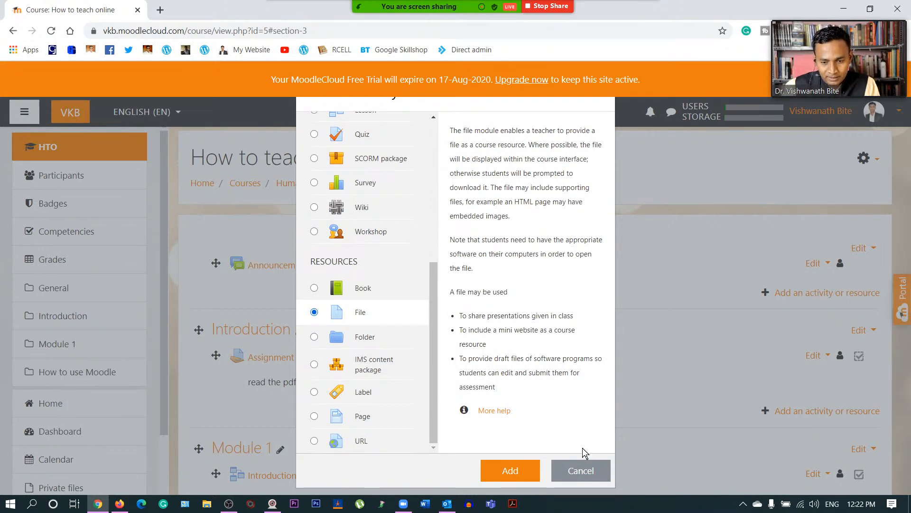
{"action": "left_click", "coordinate": [581, 473]}
{"action": "scroll", "coordinate": [313, 370], "scroll_direction": "down", "scroll_amount": 3}
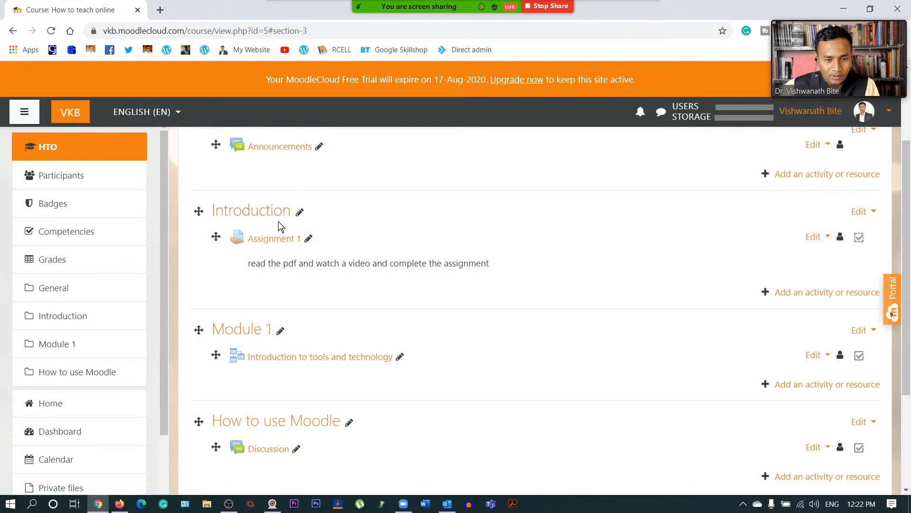
{"action": "left_click", "coordinate": [838, 297]}
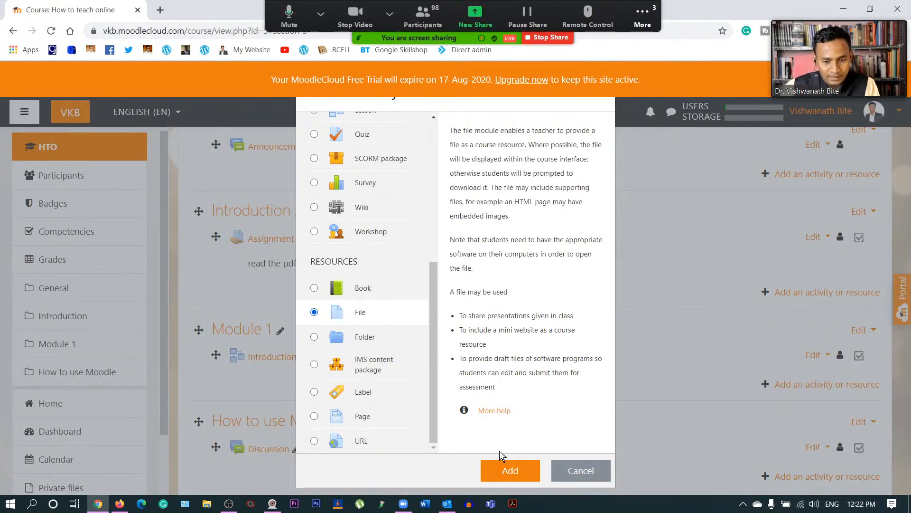
{"action": "left_click", "coordinate": [513, 472]}
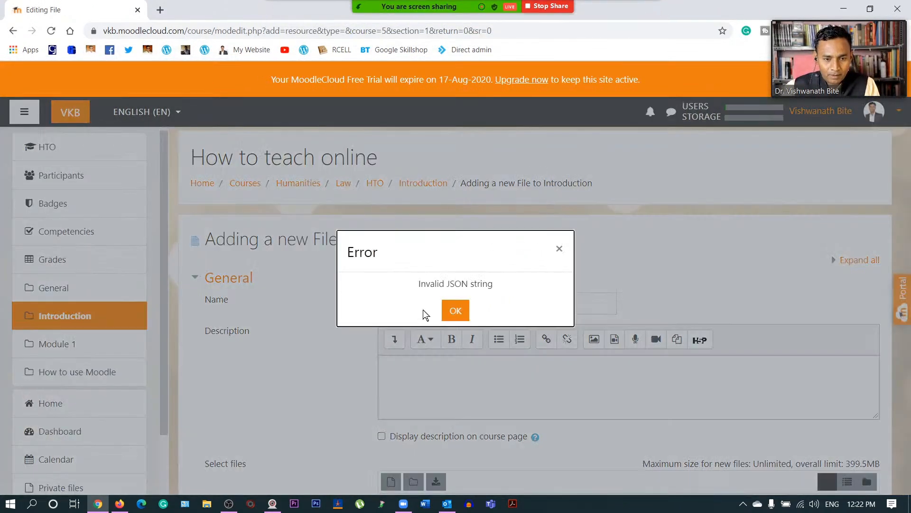
- Dismiss the JSON error and name the file resource Theory with description 'theory'
{"action": "left_click", "coordinate": [455, 311]}
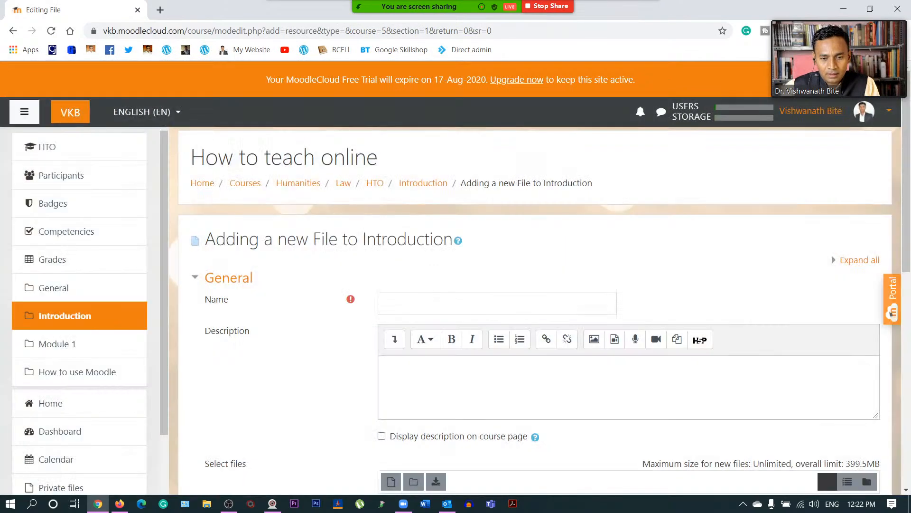
{"action": "scroll", "coordinate": [351, 344], "scroll_direction": "down", "scroll_amount": 1}
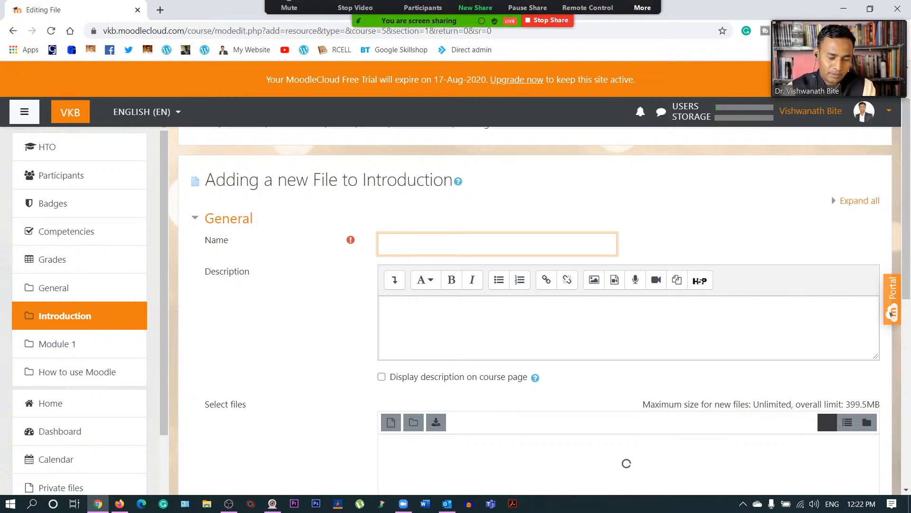
{"action": "type", "text": "T"}
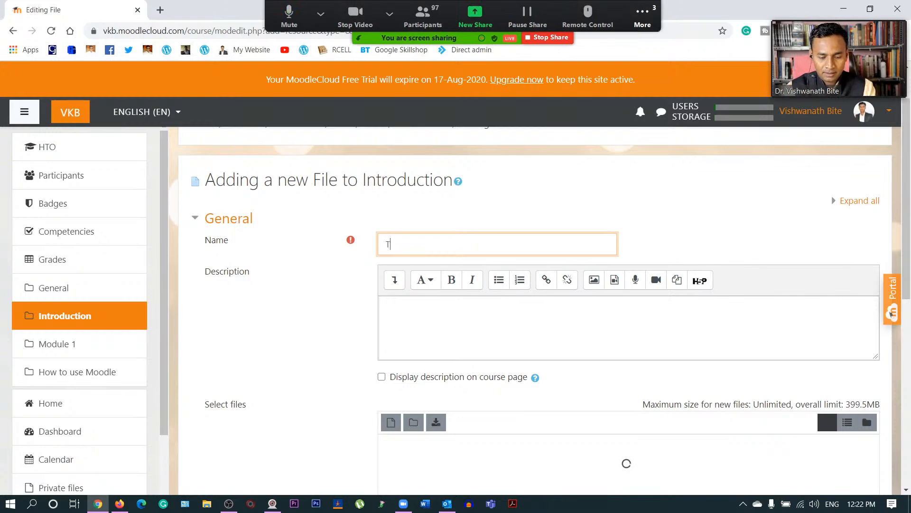
{"action": "type", "text": "heory"}
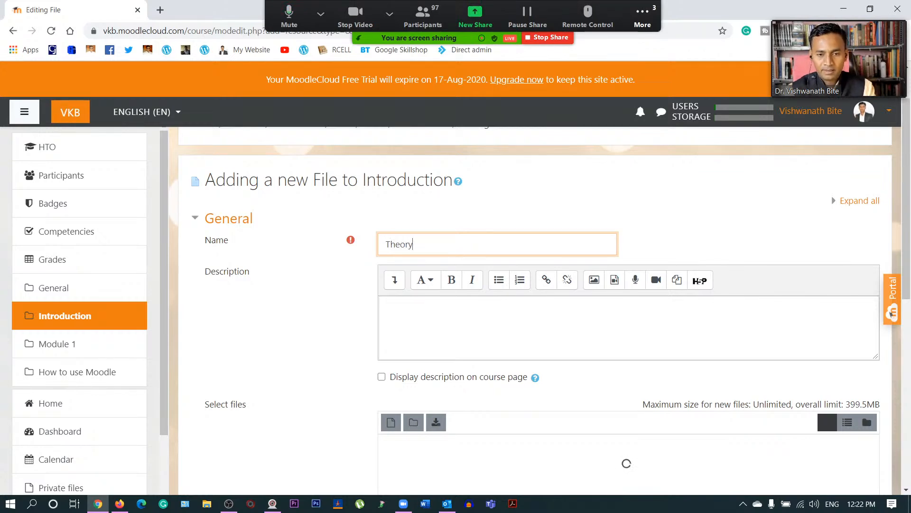
{"action": "left_click", "coordinate": [387, 307]}
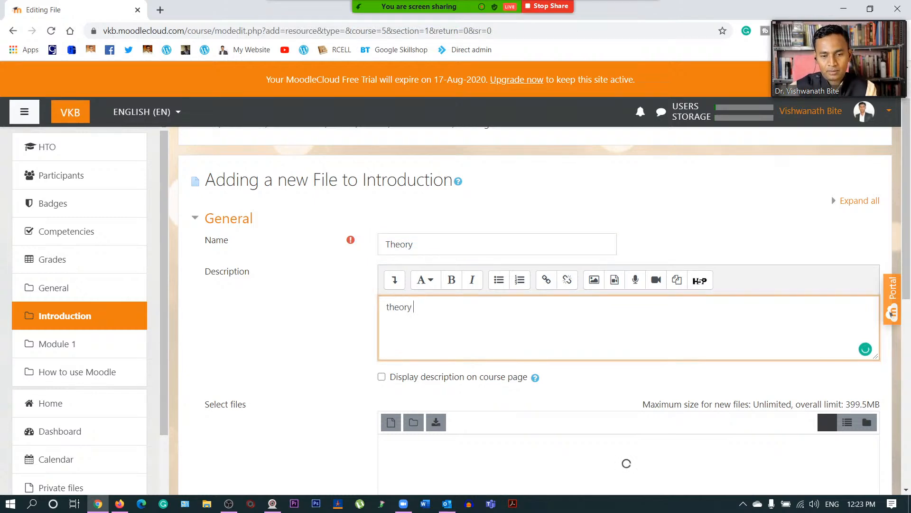
{"action": "scroll", "coordinate": [439, 350], "scroll_direction": "down", "scroll_amount": 3}
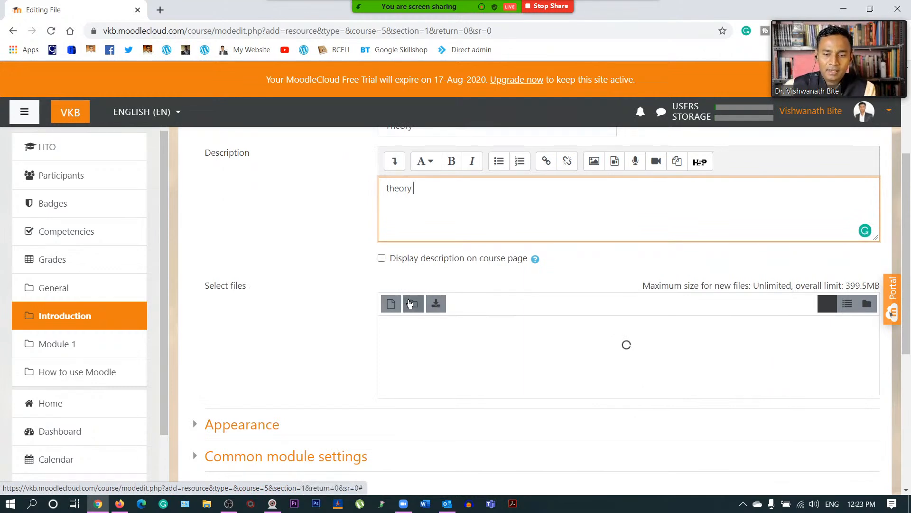
- Upload e-Content Development.jpg from Documents into the Theory resource's file area
{"action": "left_click", "coordinate": [392, 303]}
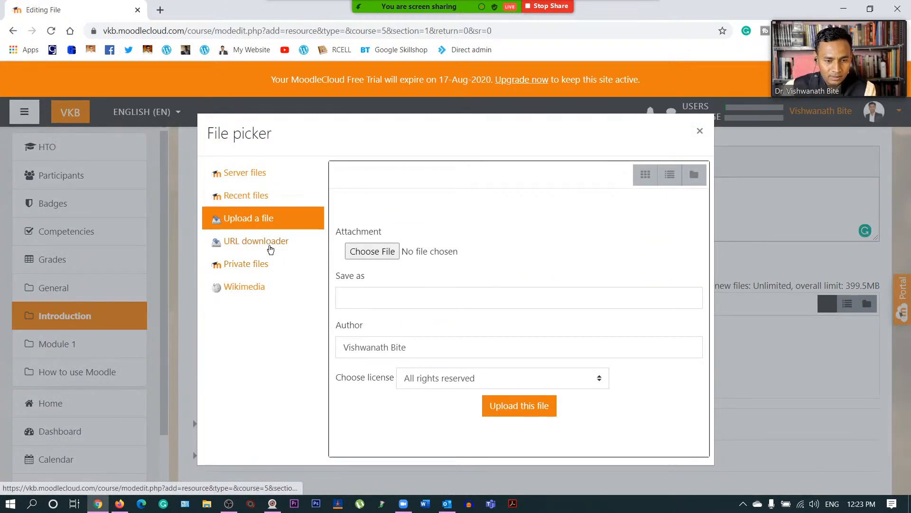
{"action": "left_click", "coordinate": [383, 252]}
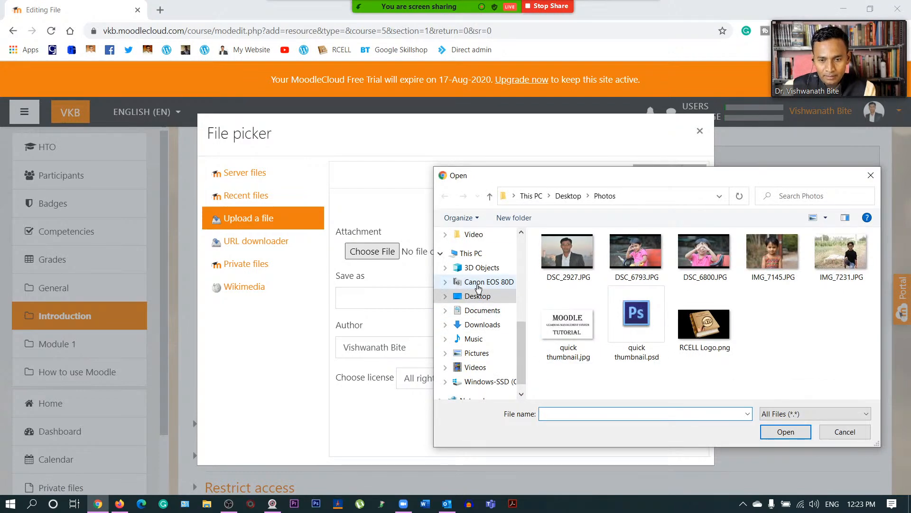
{"action": "left_click", "coordinate": [484, 311]}
{"action": "scroll", "coordinate": [617, 313], "scroll_direction": "down", "scroll_amount": 3}
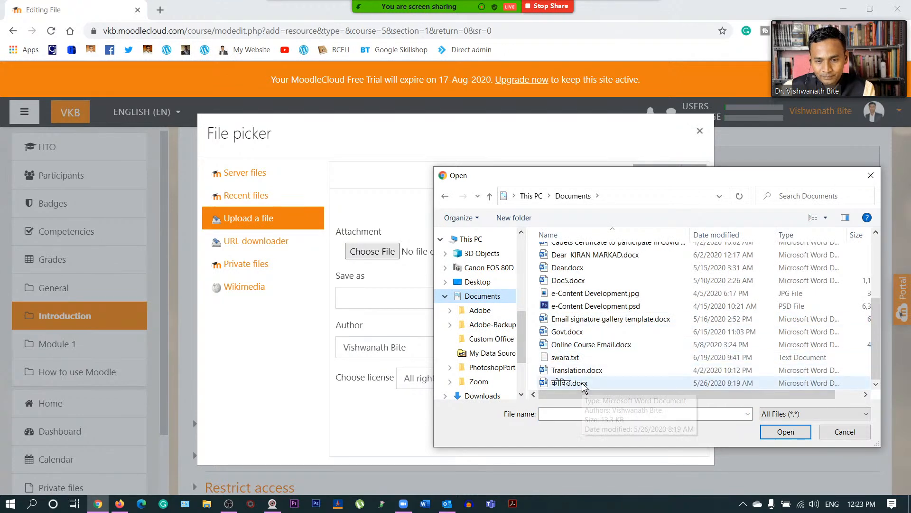
{"action": "left_click", "coordinate": [601, 294]}
{"action": "left_click", "coordinate": [783, 432]}
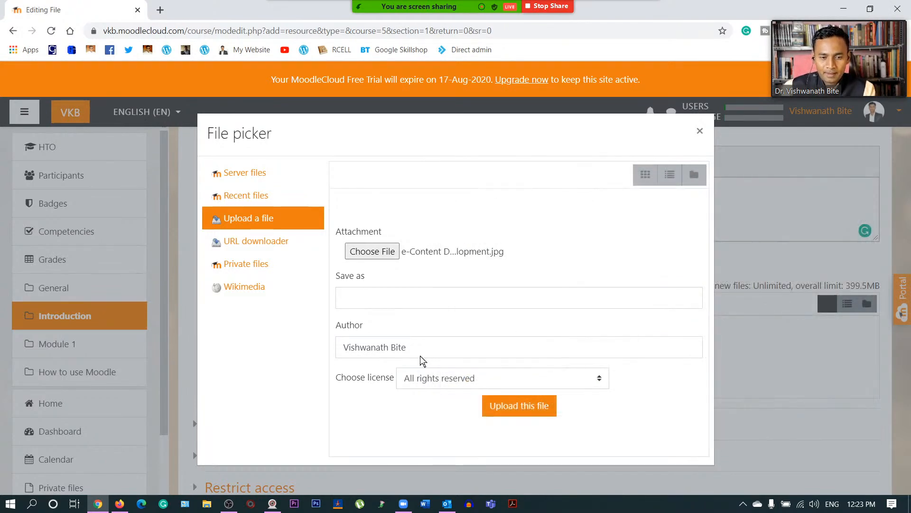
{"action": "left_click", "coordinate": [491, 405]}
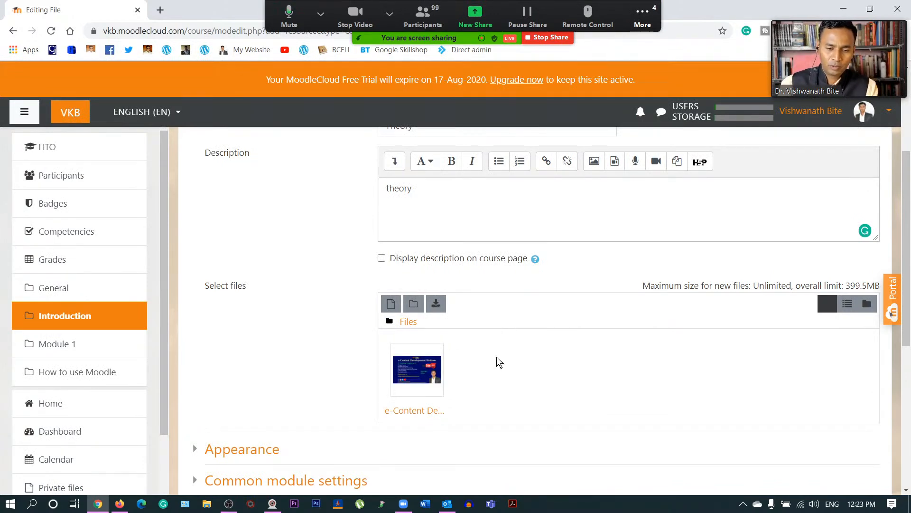
- Check the Appearance options, then save the Theory file resource to the course
{"action": "scroll", "coordinate": [510, 363], "scroll_direction": "down", "scroll_amount": 2}
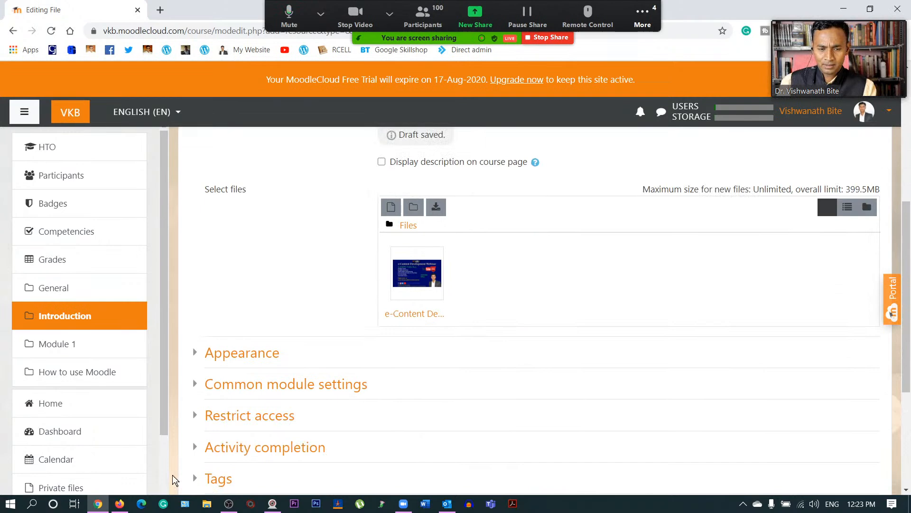
{"action": "left_click", "coordinate": [195, 353]}
{"action": "scroll", "coordinate": [337, 343], "scroll_direction": "down", "scroll_amount": 2}
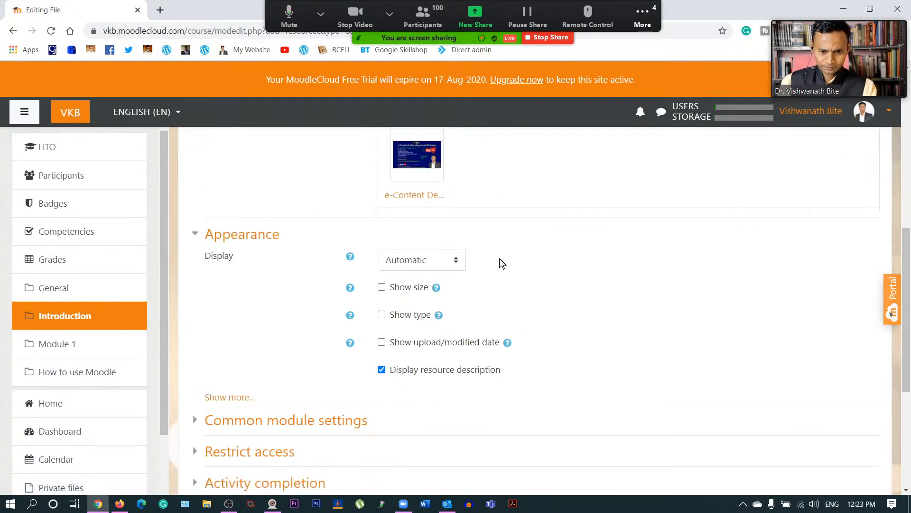
{"action": "left_click", "coordinate": [197, 235]}
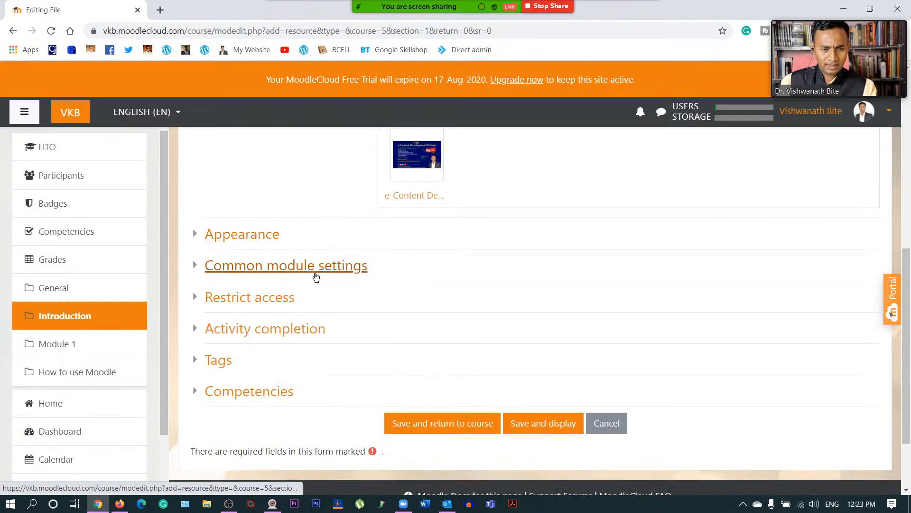
{"action": "scroll", "coordinate": [356, 304], "scroll_direction": "down", "scroll_amount": 2}
{"action": "scroll", "coordinate": [356, 304], "scroll_direction": "up", "scroll_amount": 15}
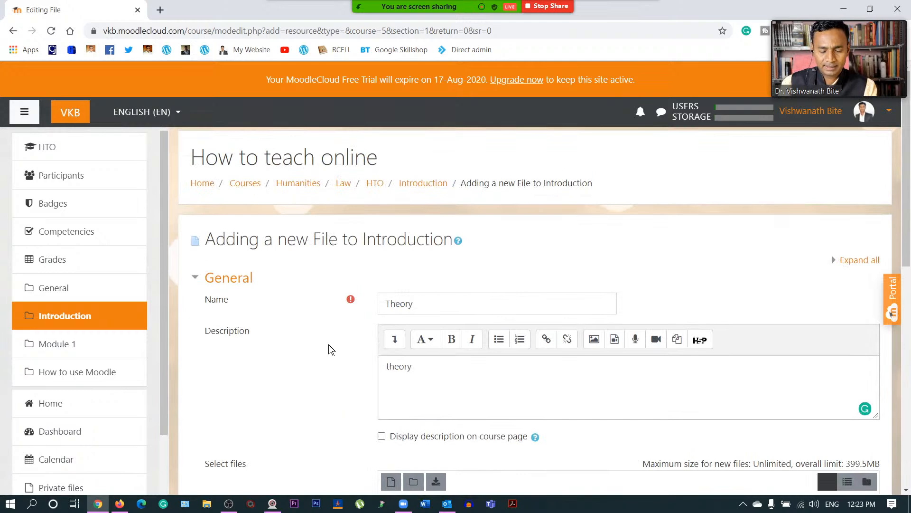
{"action": "scroll", "coordinate": [329, 344], "scroll_direction": "down", "scroll_amount": 10}
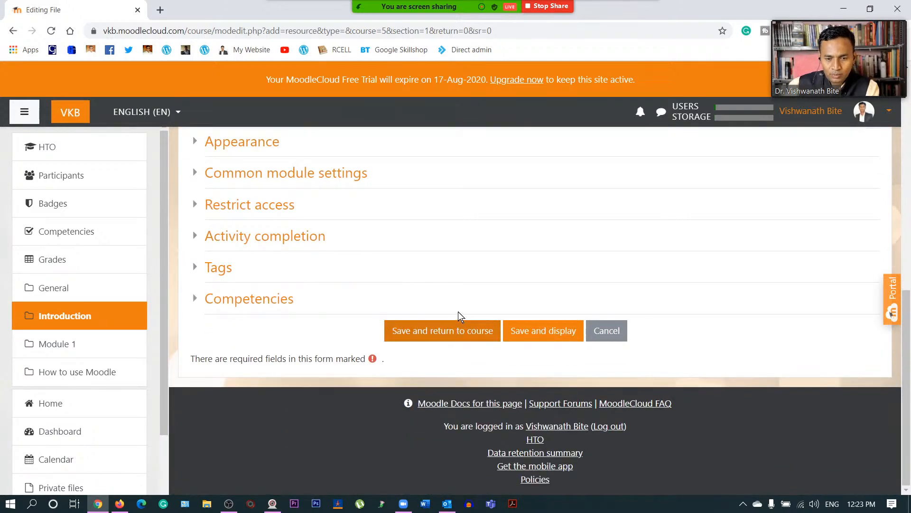
{"action": "left_click", "coordinate": [460, 327]}
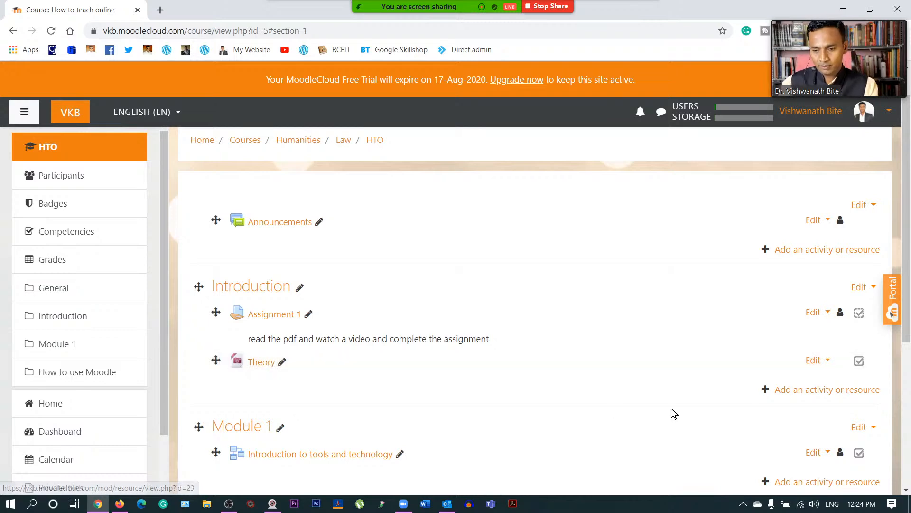
- Start a new URL resource in the Introduction section
{"action": "left_click", "coordinate": [784, 389]}
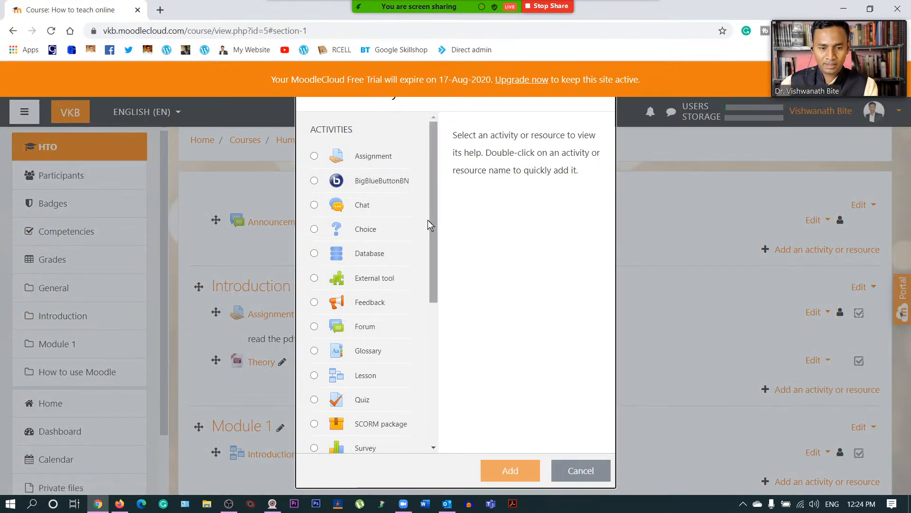
{"action": "scroll", "coordinate": [408, 247], "scroll_direction": "down", "scroll_amount": 5}
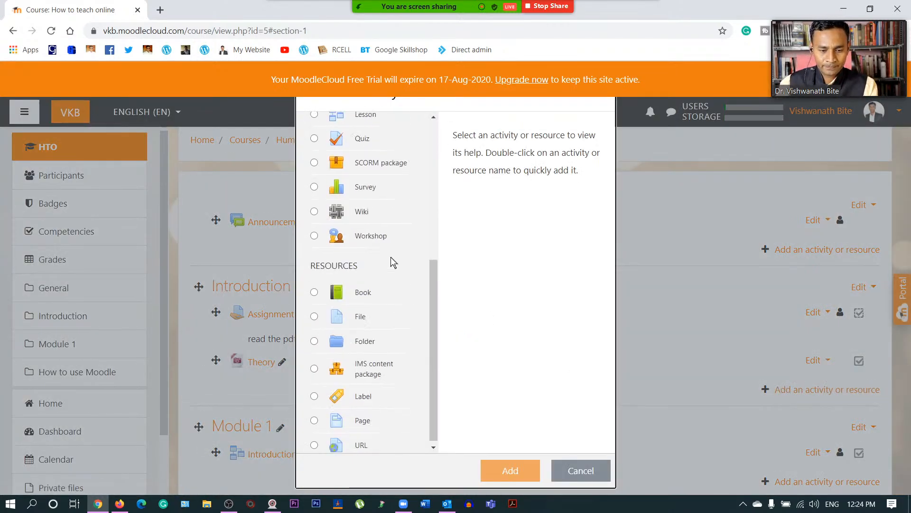
{"action": "left_click", "coordinate": [314, 441]}
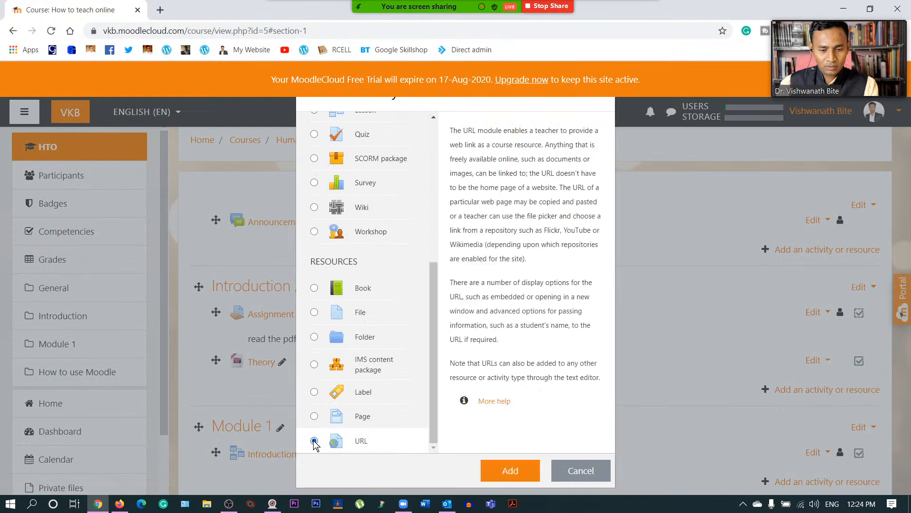
{"action": "left_click", "coordinate": [520, 471]}
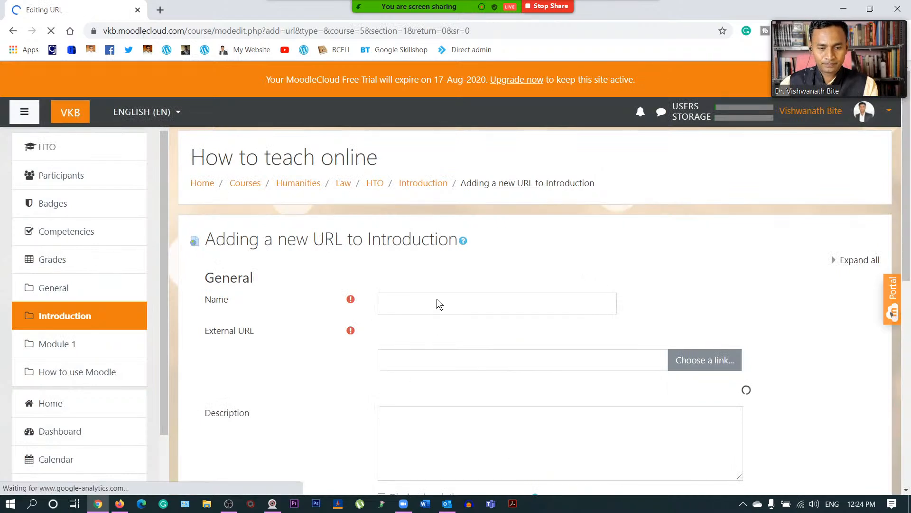
- Name the URL resource 'Resources' and open a new browser tab
{"action": "left_click", "coordinate": [439, 304]}
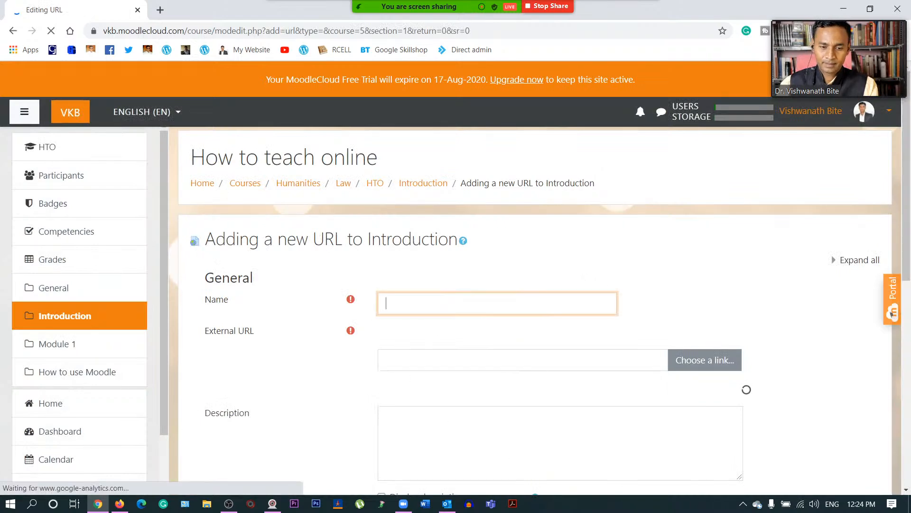
{"action": "scroll", "coordinate": [440, 303], "scroll_direction": "down", "scroll_amount": 5}
{"action": "scroll", "coordinate": [440, 303], "scroll_direction": "up", "scroll_amount": 5}
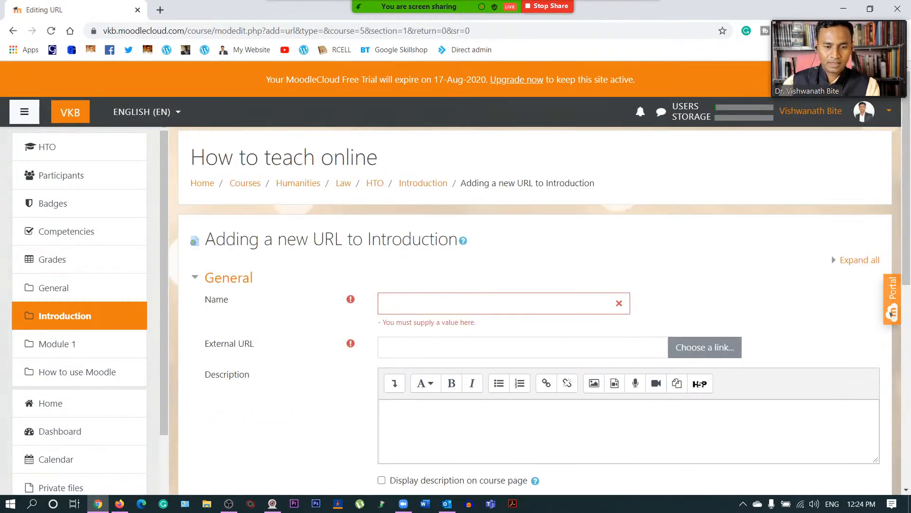
{"action": "left_click", "coordinate": [441, 303]}
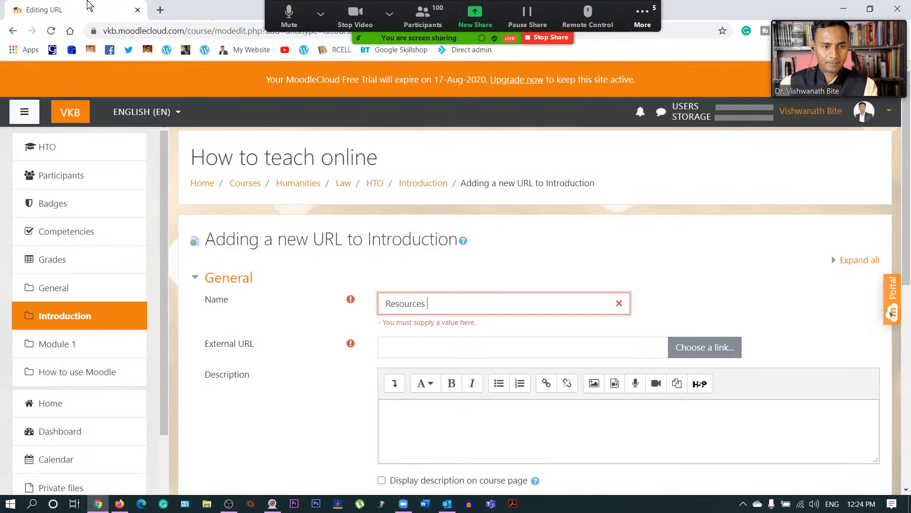
{"action": "left_click", "coordinate": [460, 351]}
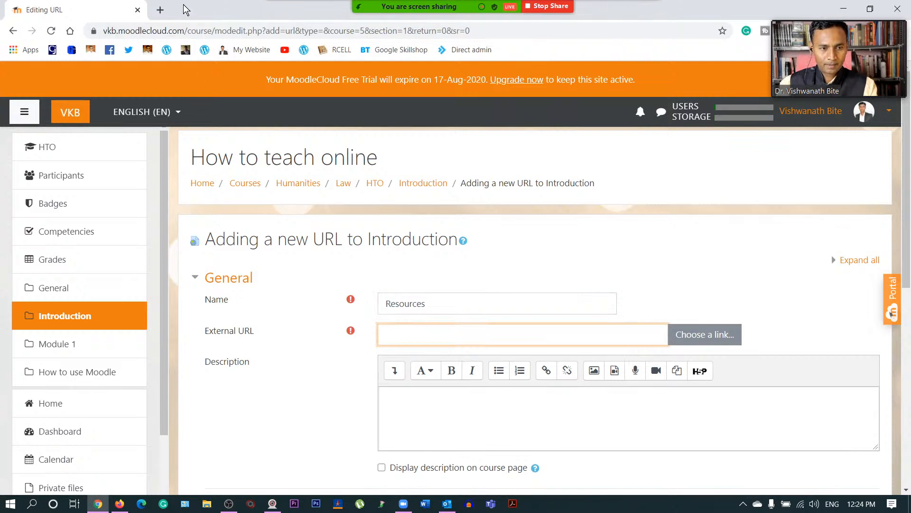
{"action": "left_click", "coordinate": [161, 9]}
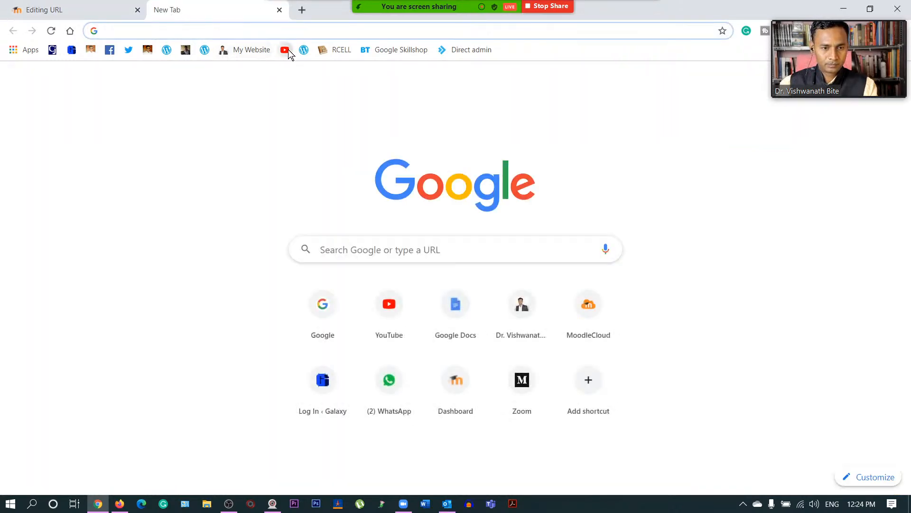
- Go to youtube.com and search for 'Teaching with Technology'
{"action": "type", "text": "youtube.com"}
{"action": "key", "text": "Return"}
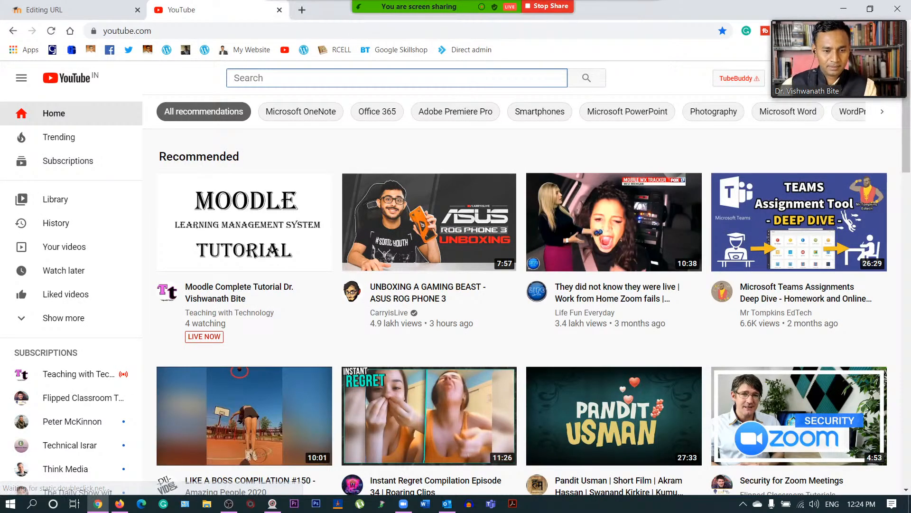
{"action": "type", "text": "Teach"}
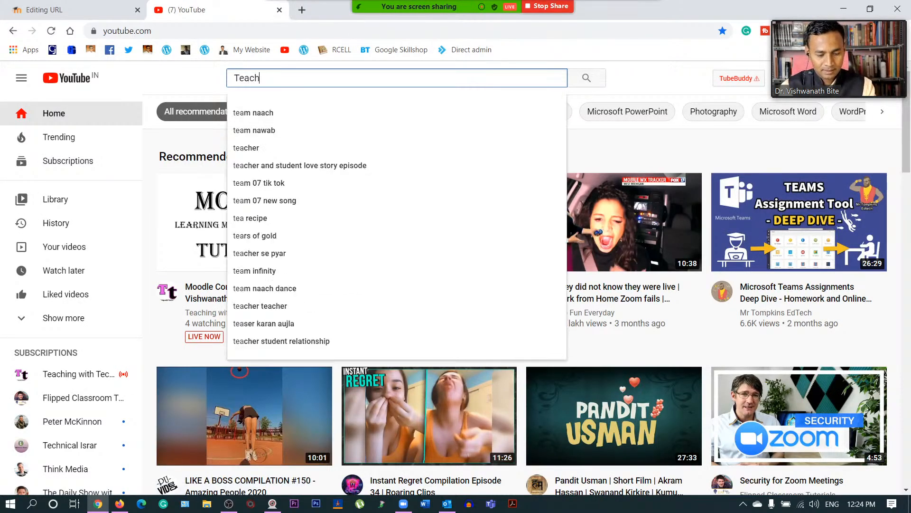
{"action": "type", "text": "ing with "}
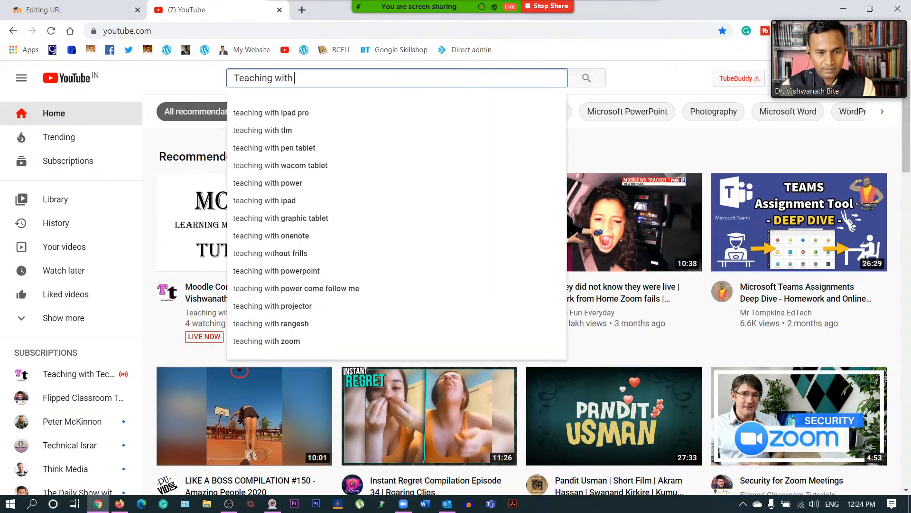
{"action": "type", "text": "Technology"}
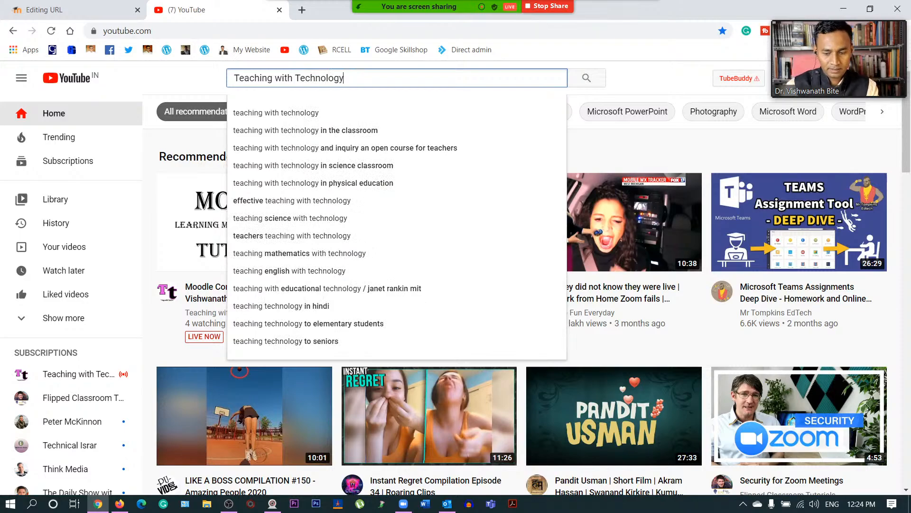
{"action": "key", "text": "Return"}
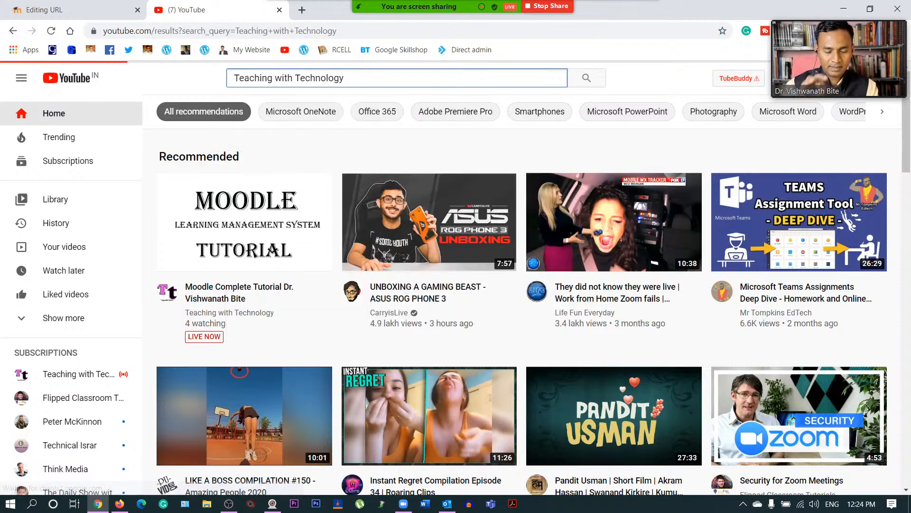
{"action": "scroll", "coordinate": [311, 376], "scroll_direction": "down", "scroll_amount": 15}
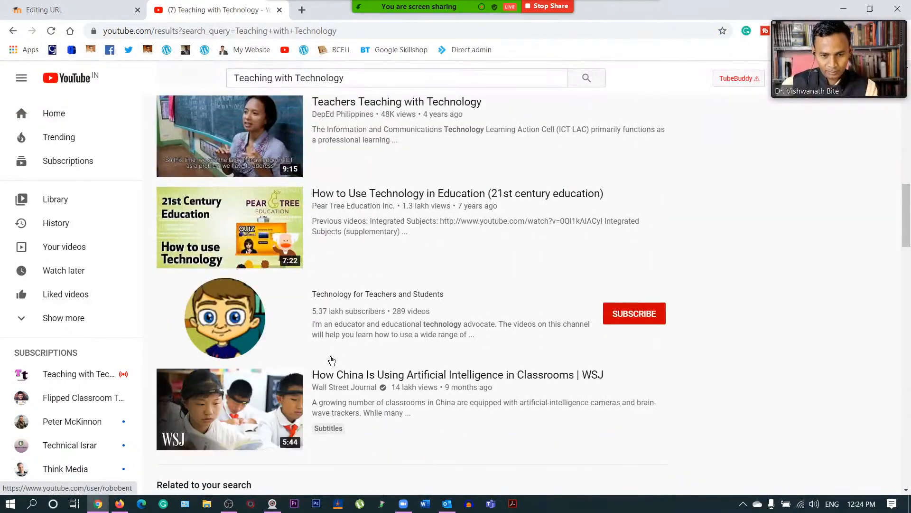
{"action": "scroll", "coordinate": [332, 360], "scroll_direction": "down", "scroll_amount": 10}
{"action": "scroll", "coordinate": [332, 361], "scroll_direction": "up", "scroll_amount": 8}
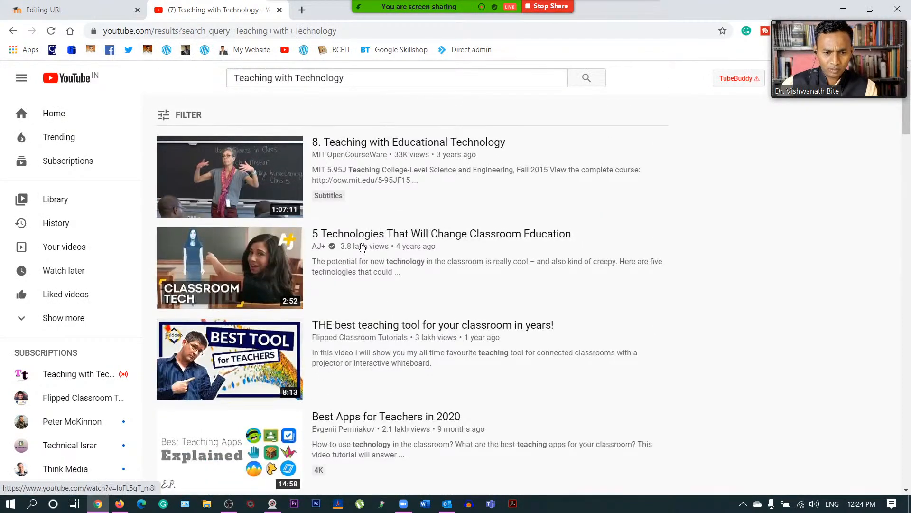
{"action": "scroll", "coordinate": [357, 304], "scroll_direction": "down", "scroll_amount": 2}
{"action": "scroll", "coordinate": [357, 304], "scroll_direction": "down", "scroll_amount": 15}
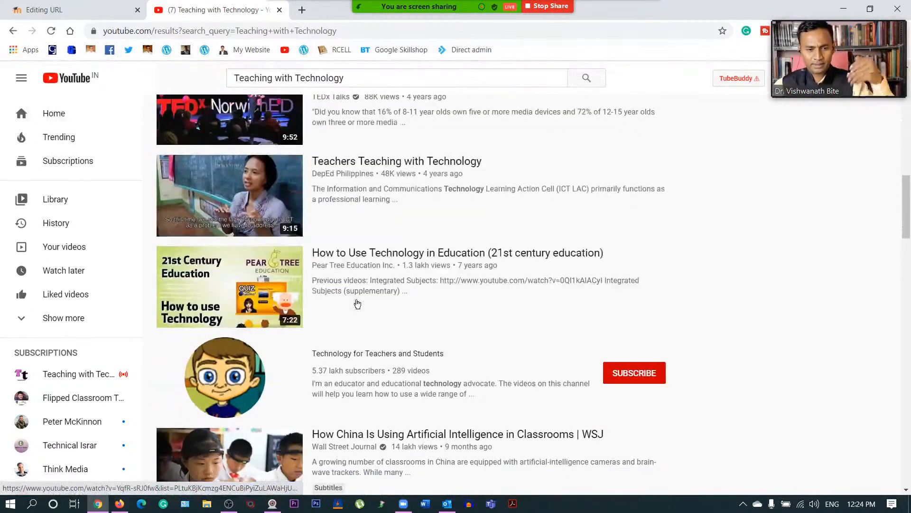
{"action": "scroll", "coordinate": [357, 303], "scroll_direction": "down", "scroll_amount": 9}
{"action": "scroll", "coordinate": [358, 303], "scroll_direction": "up", "scroll_amount": 20}
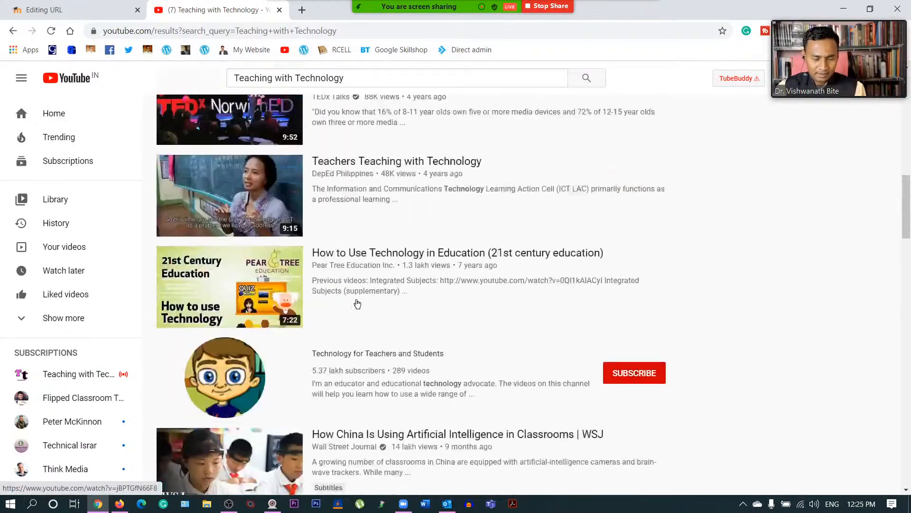
- Refine the search with 'Google Apps for Education' and open the Day 1 video's options menu
{"action": "left_click", "coordinate": [358, 78]}
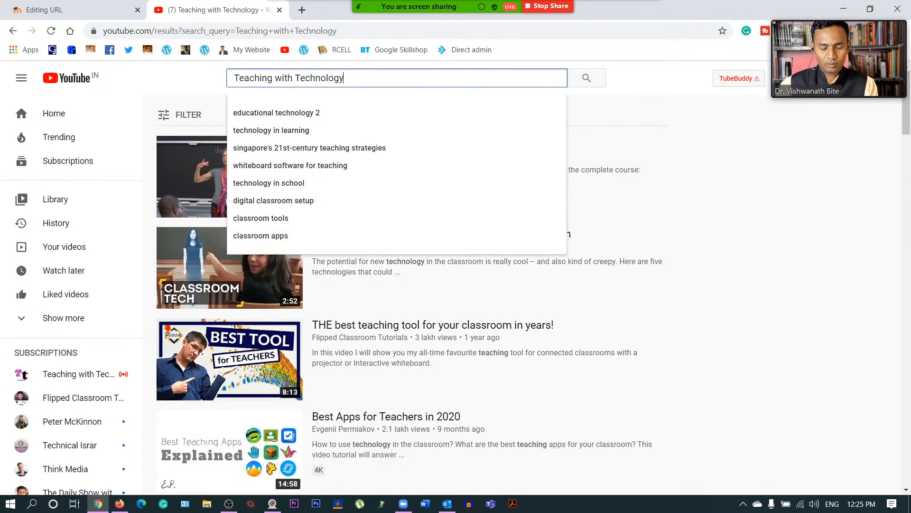
{"action": "type", "text": "Google"}
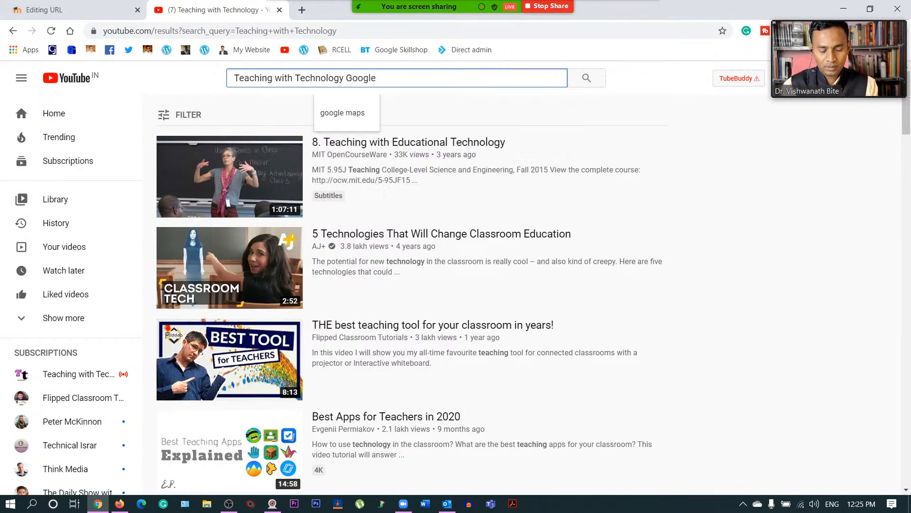
{"action": "type", "text": " Apps for Education"}
{"action": "key", "text": "Return"}
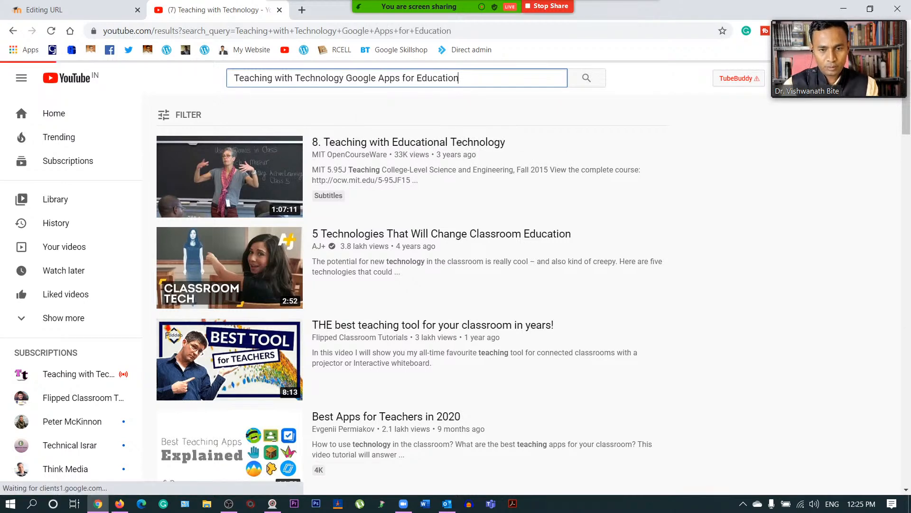
{"action": "scroll", "coordinate": [451, 187], "scroll_direction": "down", "scroll_amount": 4}
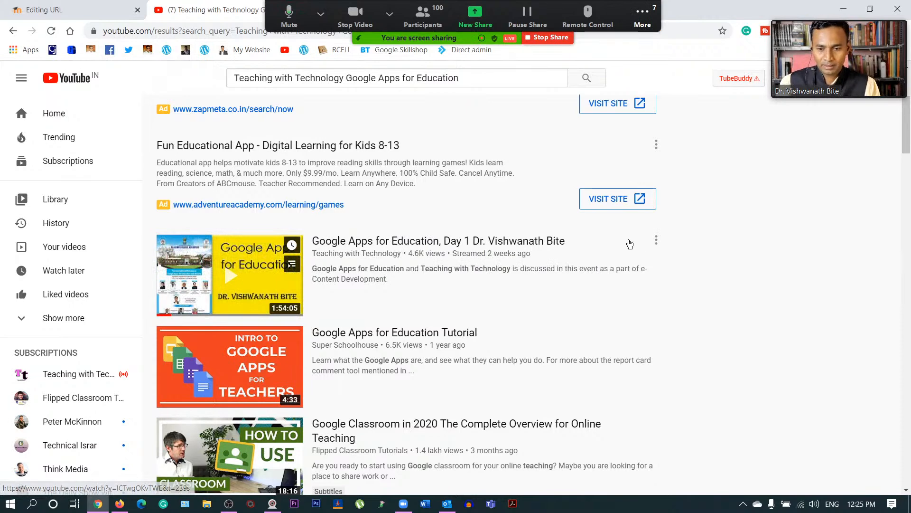
{"action": "left_click", "coordinate": [656, 241]}
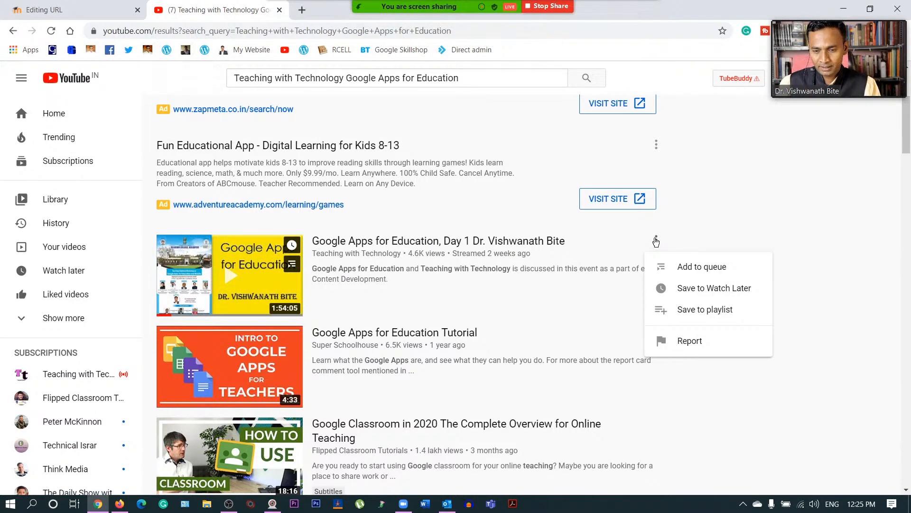
{"action": "left_click", "coordinate": [506, 250]}
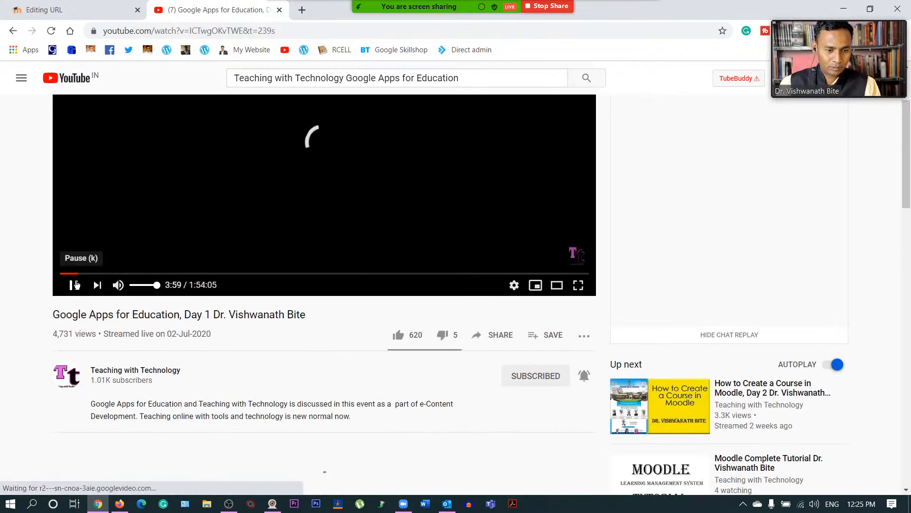
{"action": "left_click", "coordinate": [73, 285]}
{"action": "left_click", "coordinate": [489, 340]}
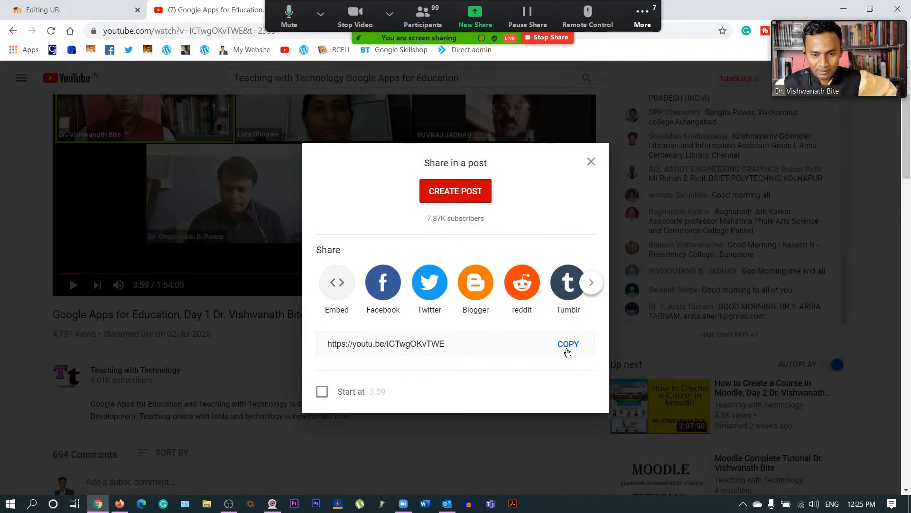
{"action": "left_click", "coordinate": [568, 345]}
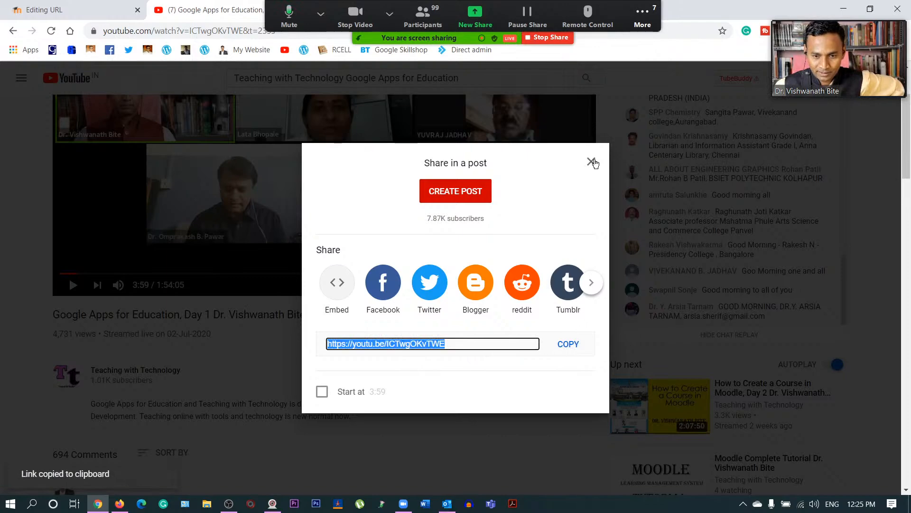
{"action": "left_click", "coordinate": [591, 162]}
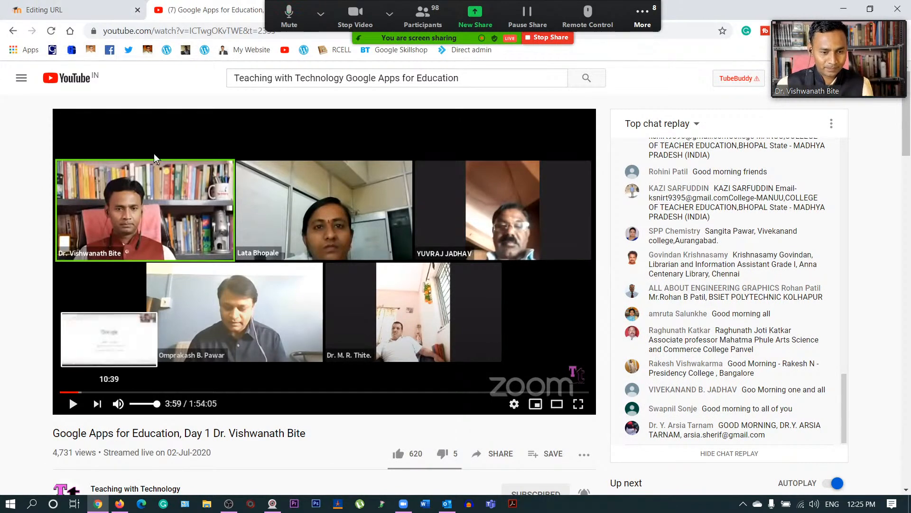
{"action": "left_click", "coordinate": [57, 10]}
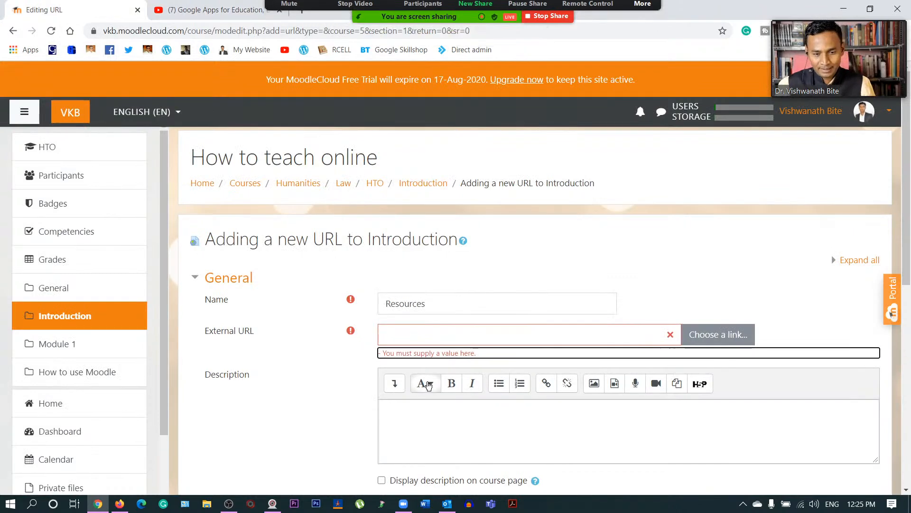
{"action": "scroll", "coordinate": [412, 239], "scroll_direction": "down", "scroll_amount": 2}
{"action": "left_click", "coordinate": [427, 216]}
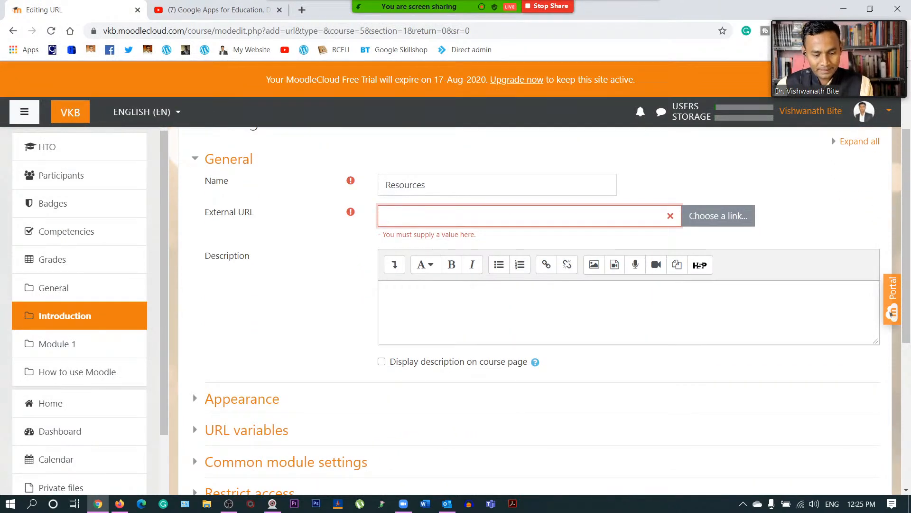
{"action": "key", "text": "ctrl+v"}
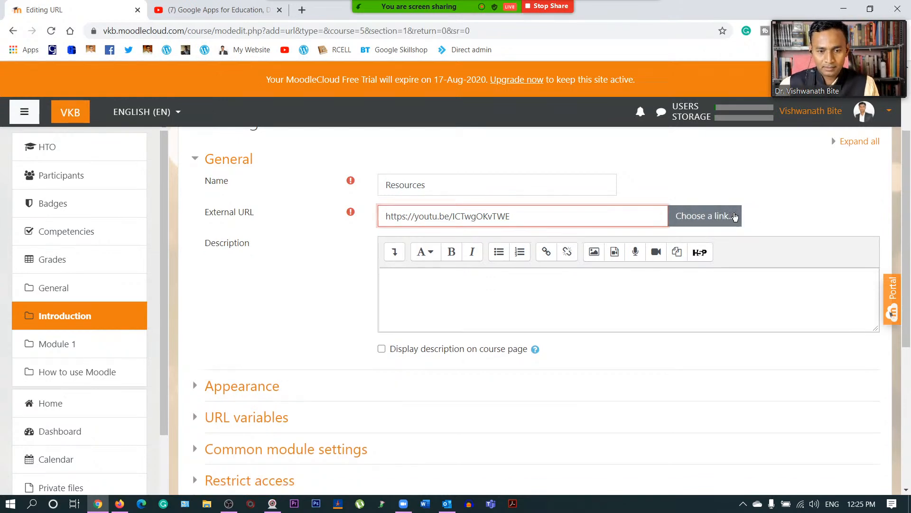
{"action": "left_click", "coordinate": [735, 217]}
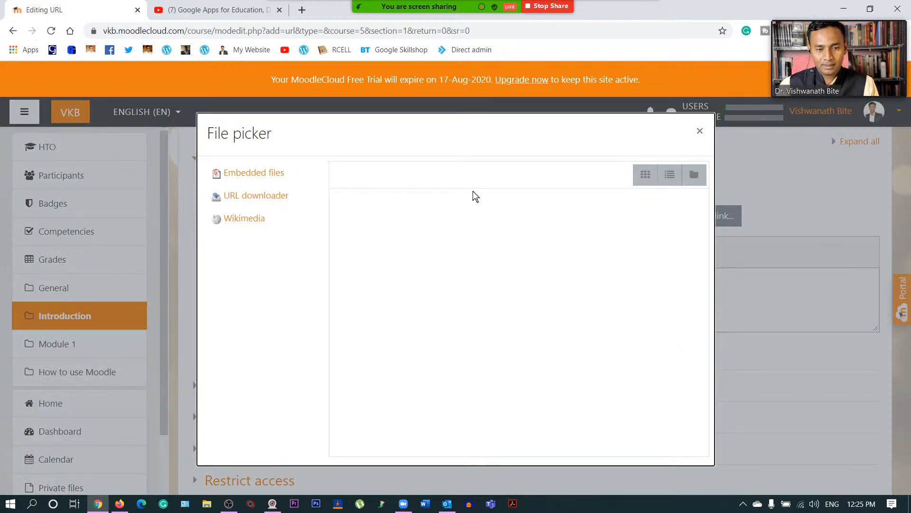
{"action": "left_click", "coordinate": [700, 131]}
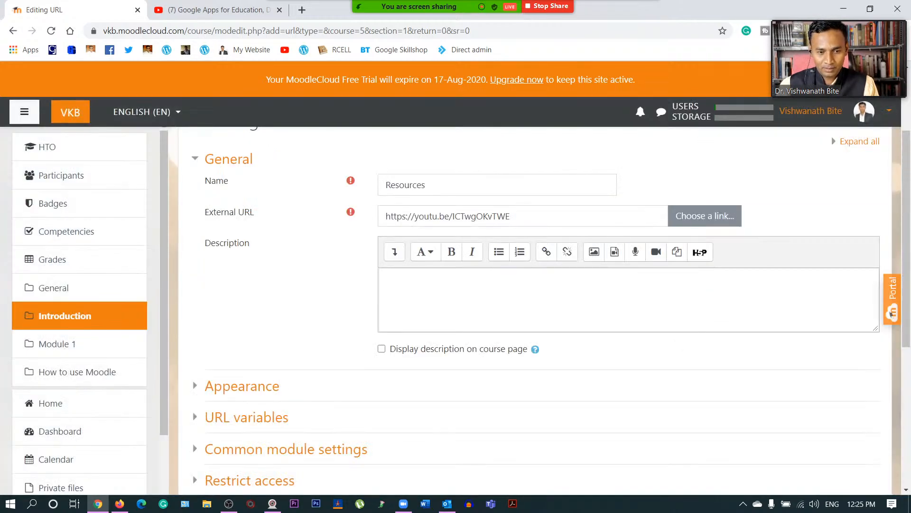
- Paste the link into the Description and save the Resources URL to the course
{"action": "left_click", "coordinate": [387, 279]}
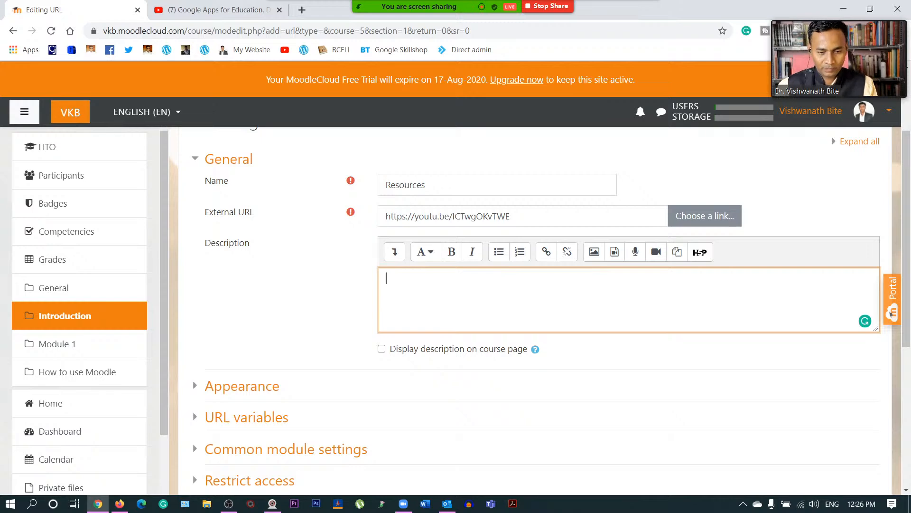
{"action": "key", "text": "ctrl+v"}
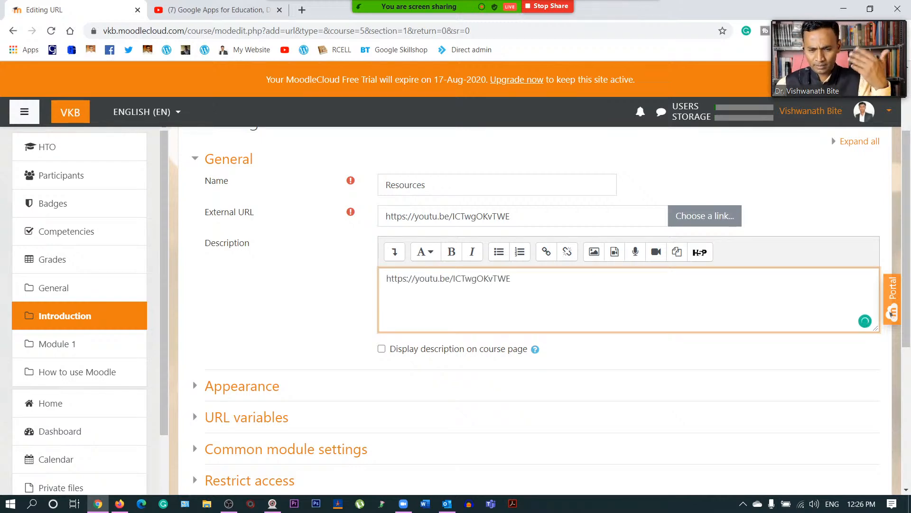
{"action": "scroll", "coordinate": [372, 321], "scroll_direction": "down", "scroll_amount": 6}
{"action": "left_click", "coordinate": [458, 331]}
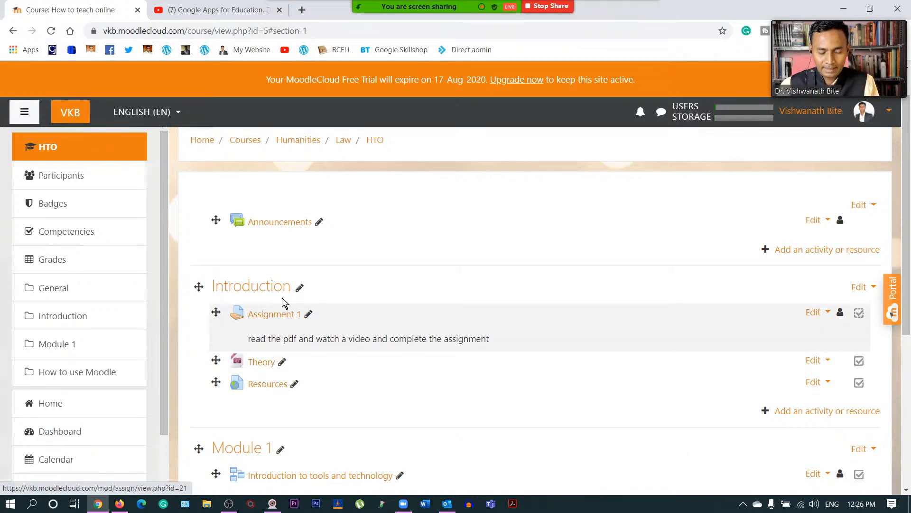
- Review the course page, close the YouTube tab and stop the Zoom screen share
{"action": "scroll", "coordinate": [275, 227], "scroll_direction": "down", "scroll_amount": 3}
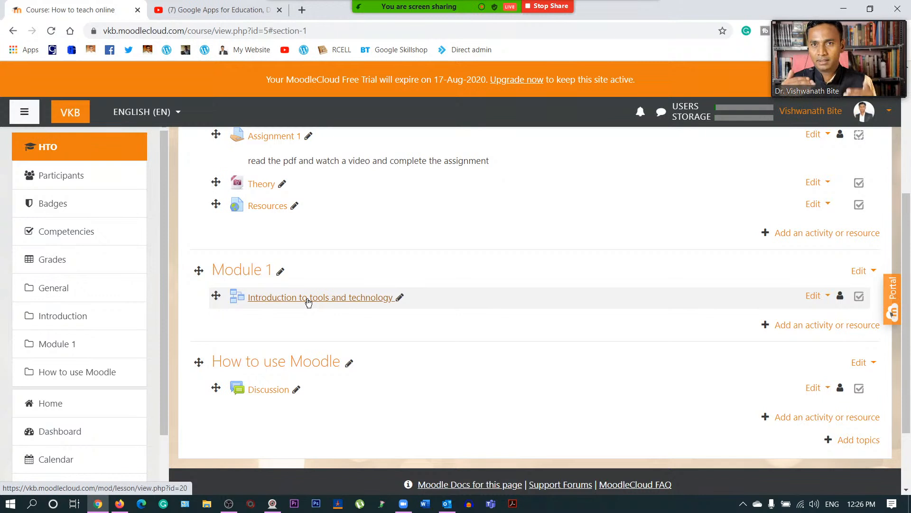
{"action": "scroll", "coordinate": [308, 303], "scroll_direction": "down", "scroll_amount": 2}
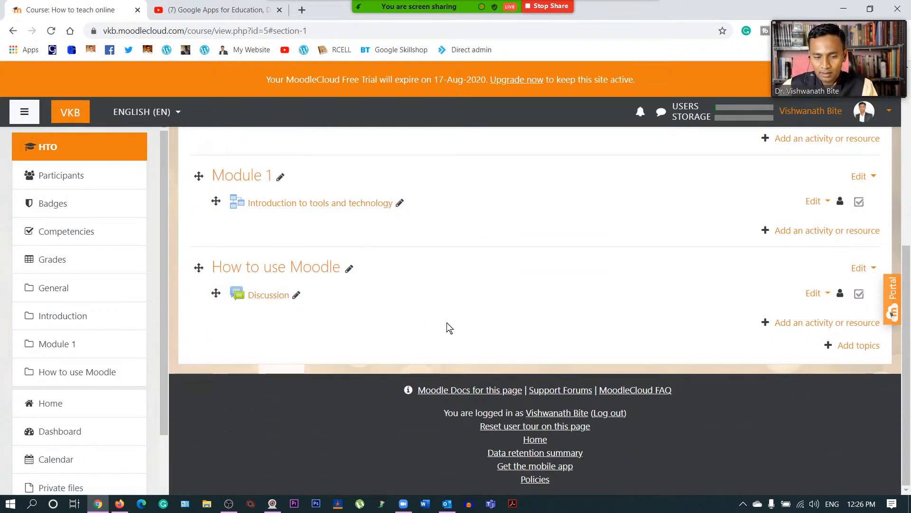
{"action": "scroll", "coordinate": [395, 334], "scroll_direction": "up", "scroll_amount": 7}
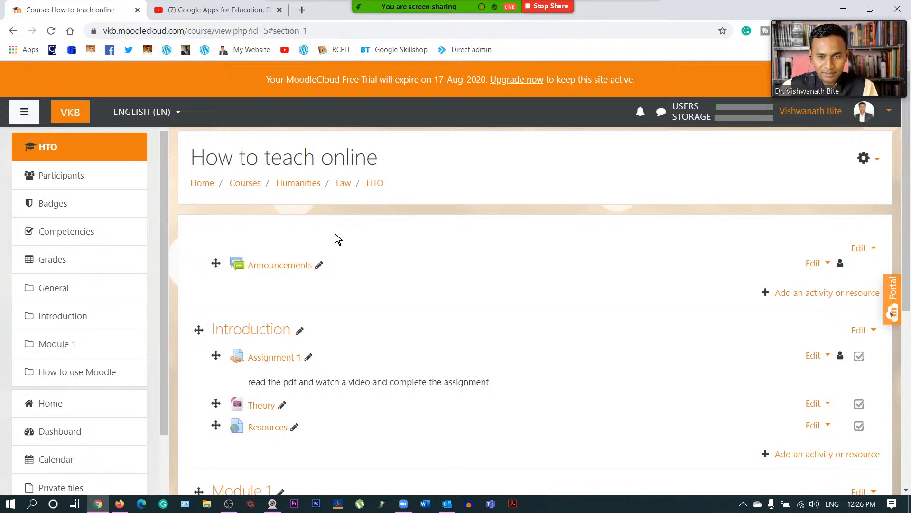
{"action": "left_click", "coordinate": [279, 10]}
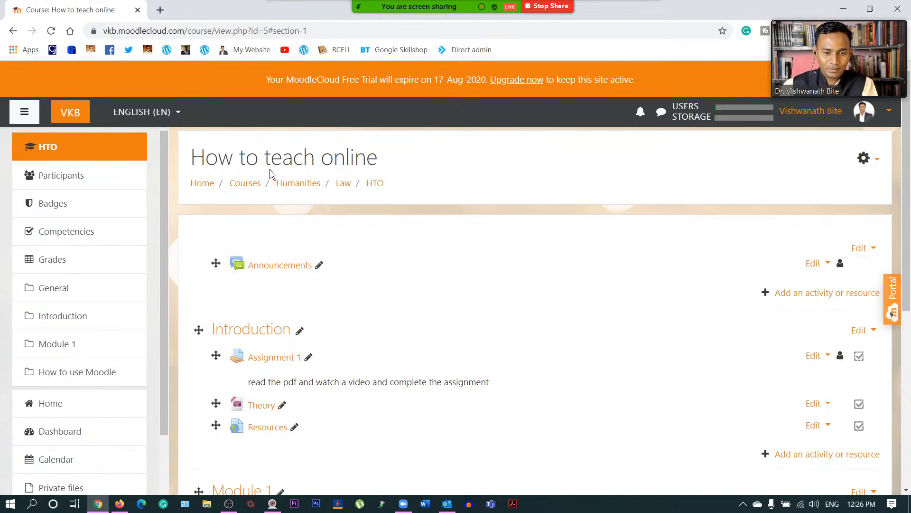
{"action": "mouse_move", "coordinate": [525, 15]}
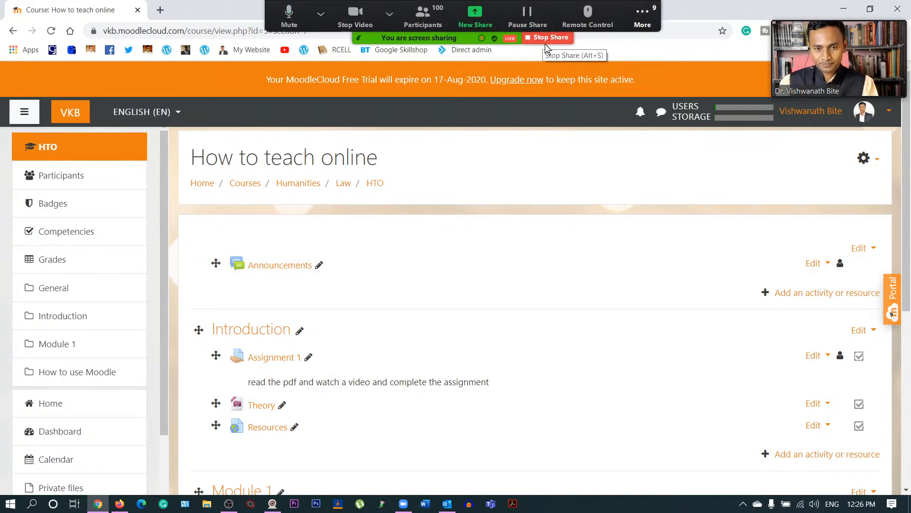
{"action": "left_click", "coordinate": [550, 38]}
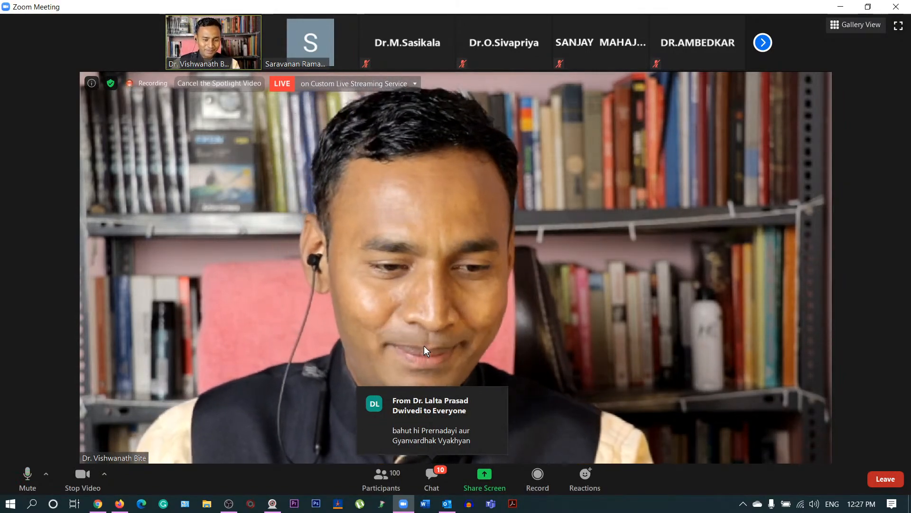
{"action": "mouse_move", "coordinate": [125, 506]}
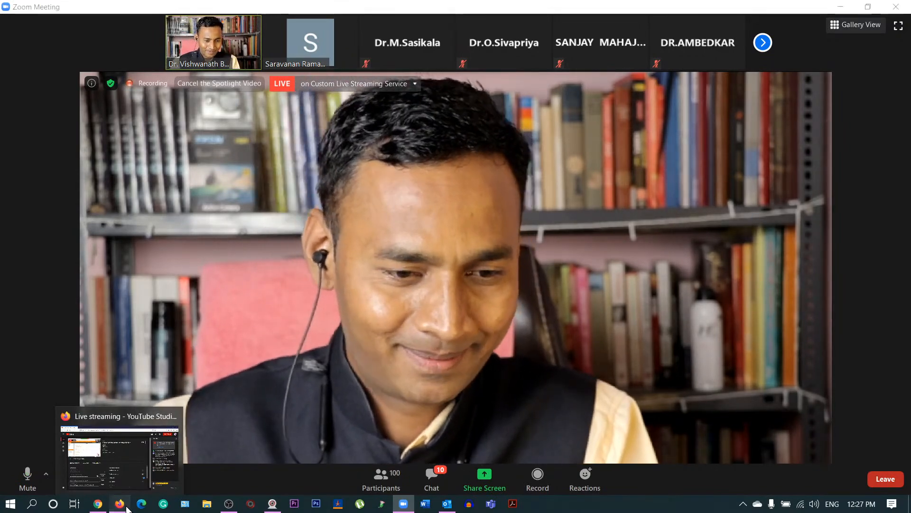
- Bring the YouTube Studio 'Moodle Complete Tutorial' live stream forward and confirm ending the stream
{"action": "left_click", "coordinate": [127, 508]}
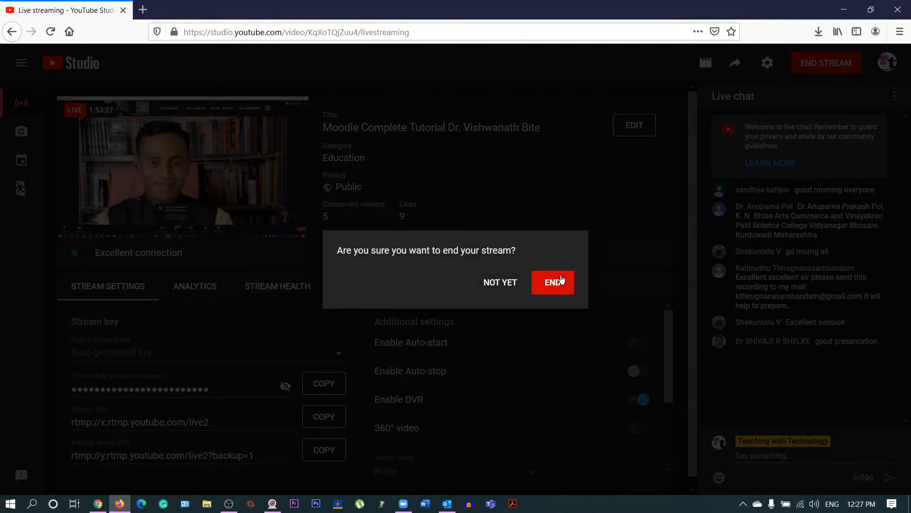
{"action": "left_click", "coordinate": [561, 280]}
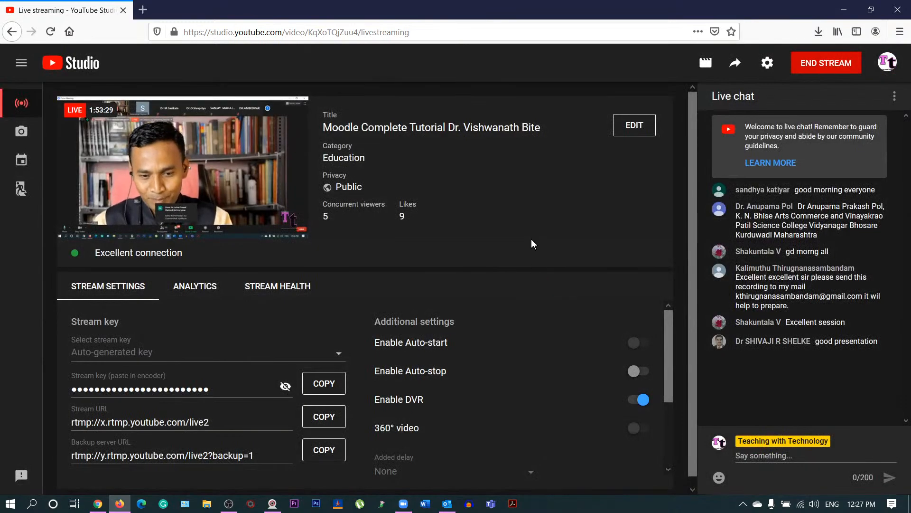